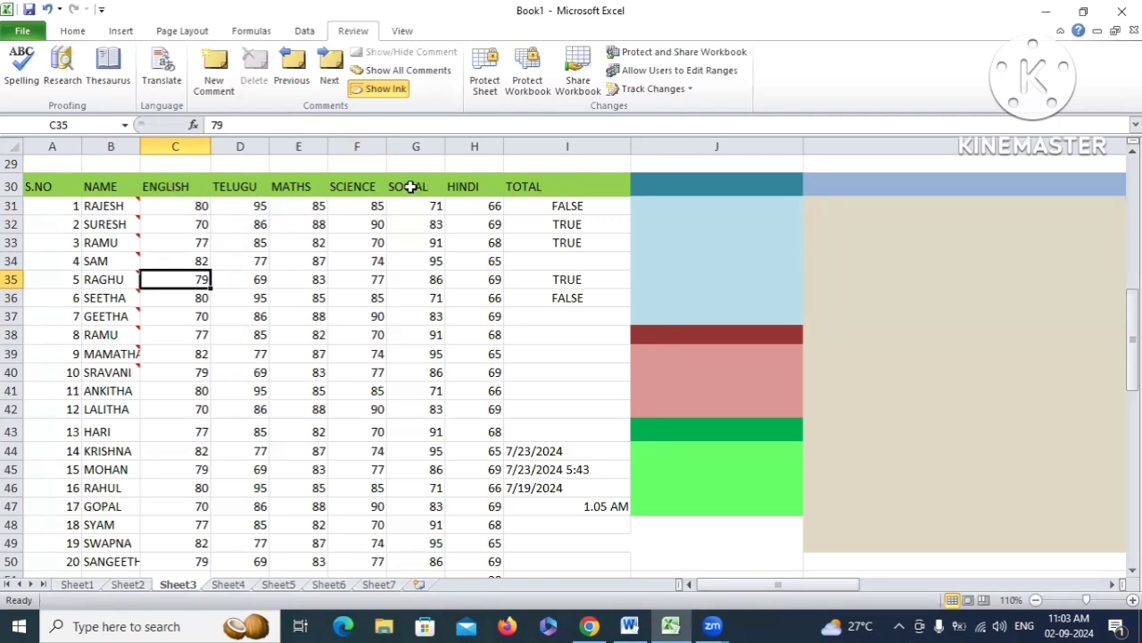
Select the TOTAL header in I30 and hide column I
left_click(520, 184)
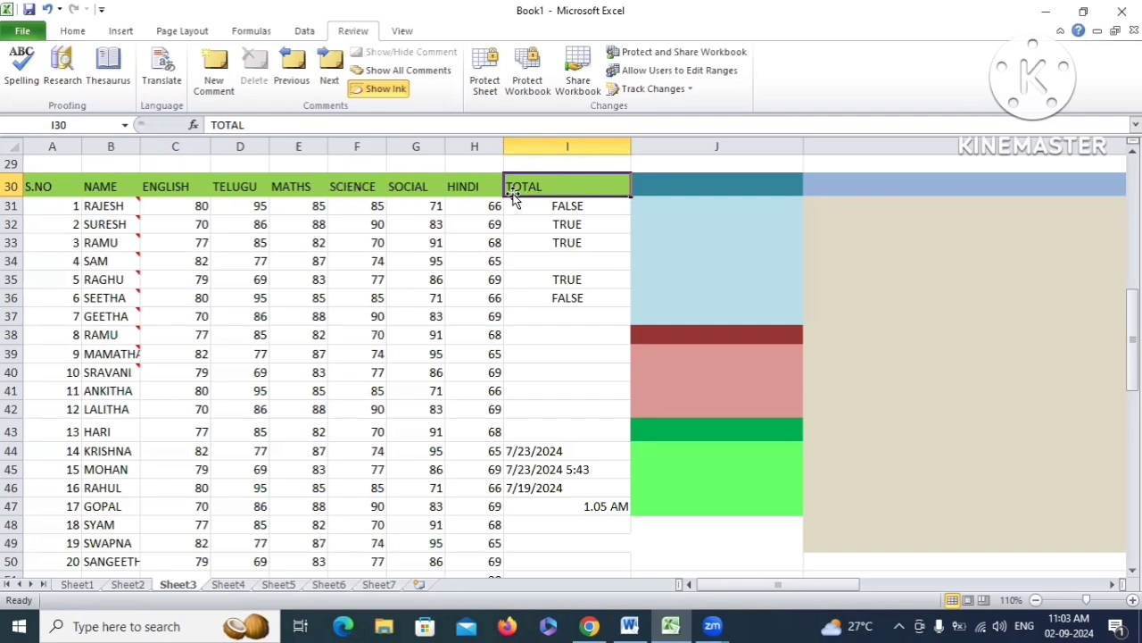
left_click_drag(351, 185, 545, 178)
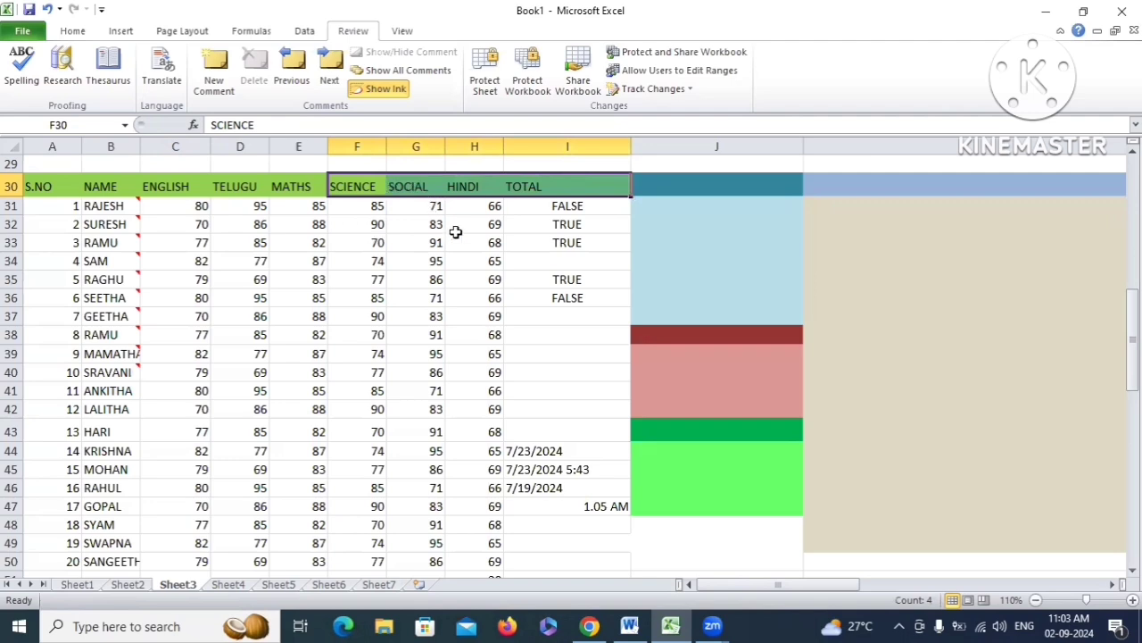
left_click(566, 187)
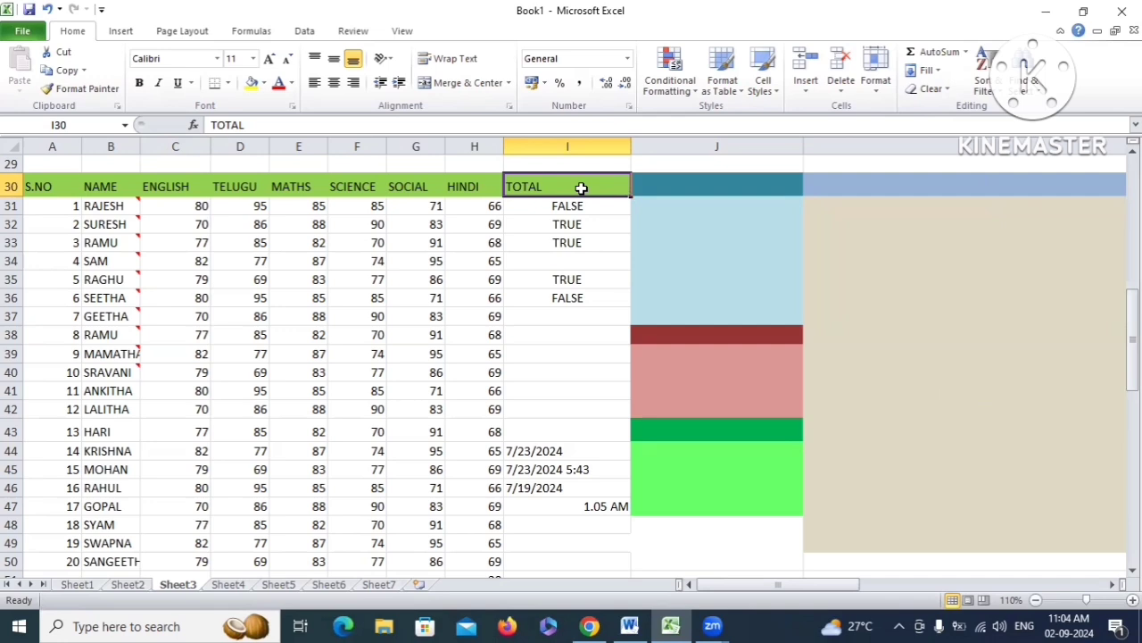
left_click(879, 96)
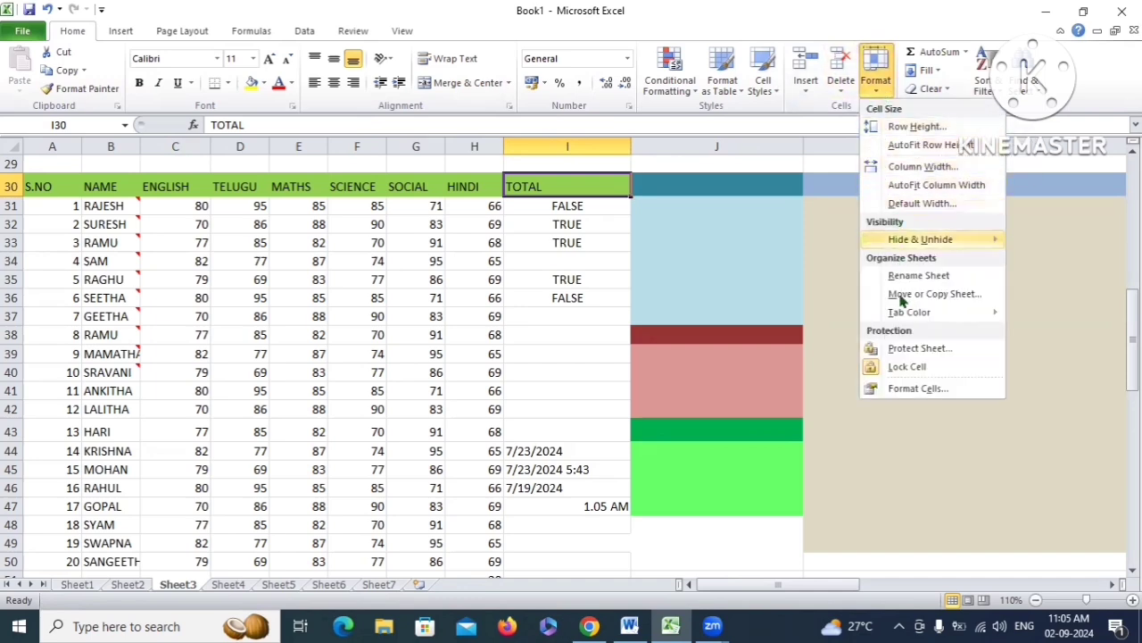
mouse_move(929, 243)
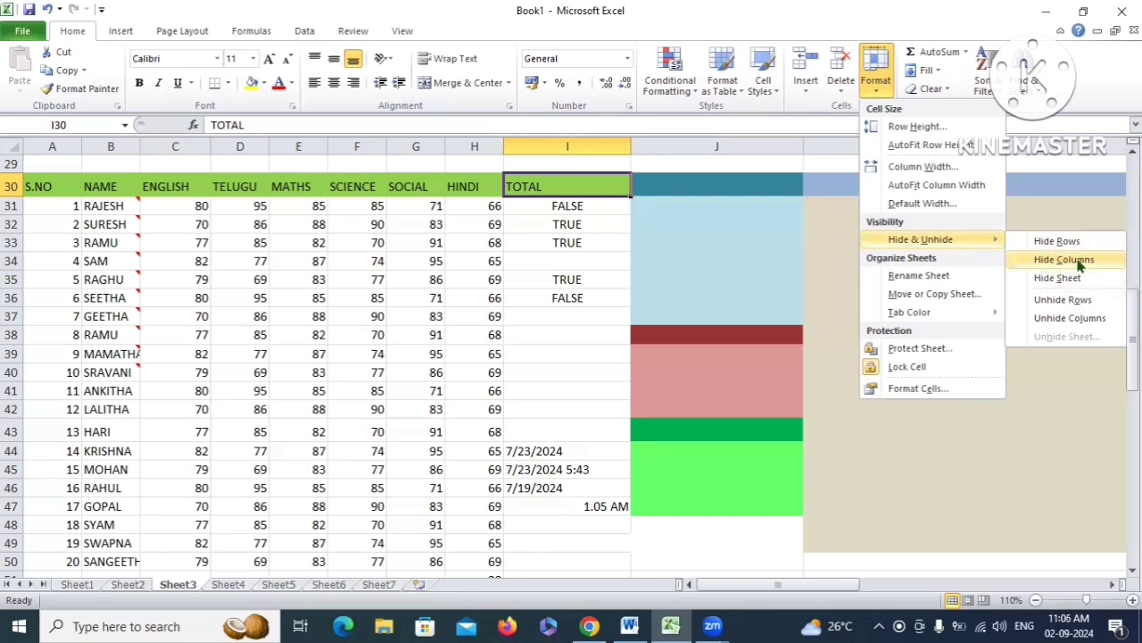
left_click(1078, 261)
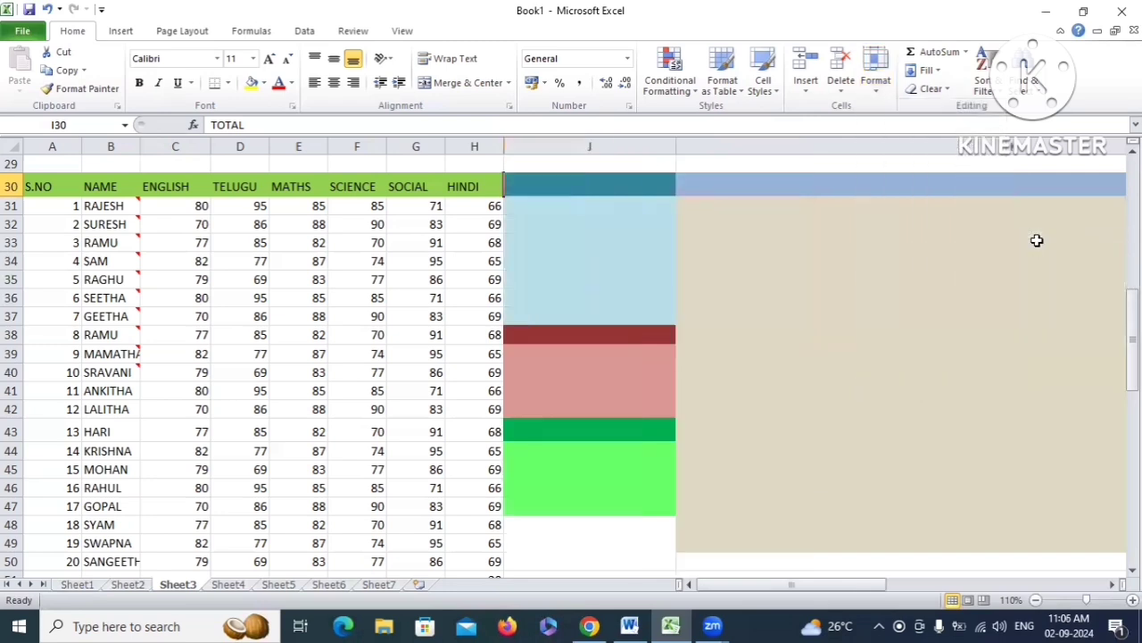
Select H30:J30 around the hidden column and unhide column I (TOTAL)
left_click(508, 207)
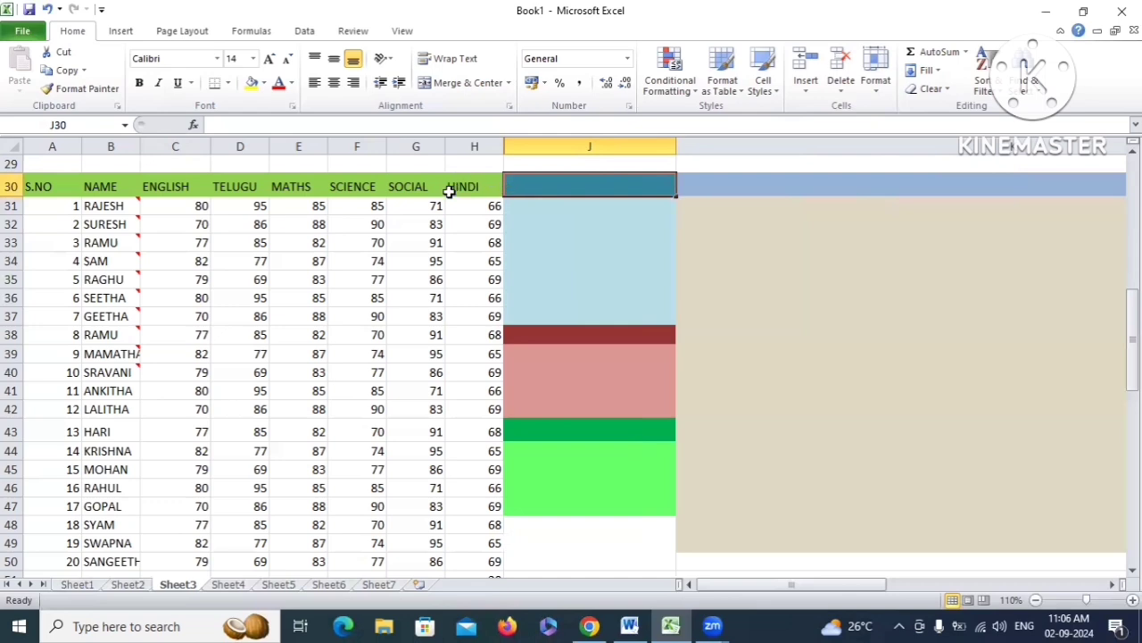
left_click_drag(449, 186, 510, 185)
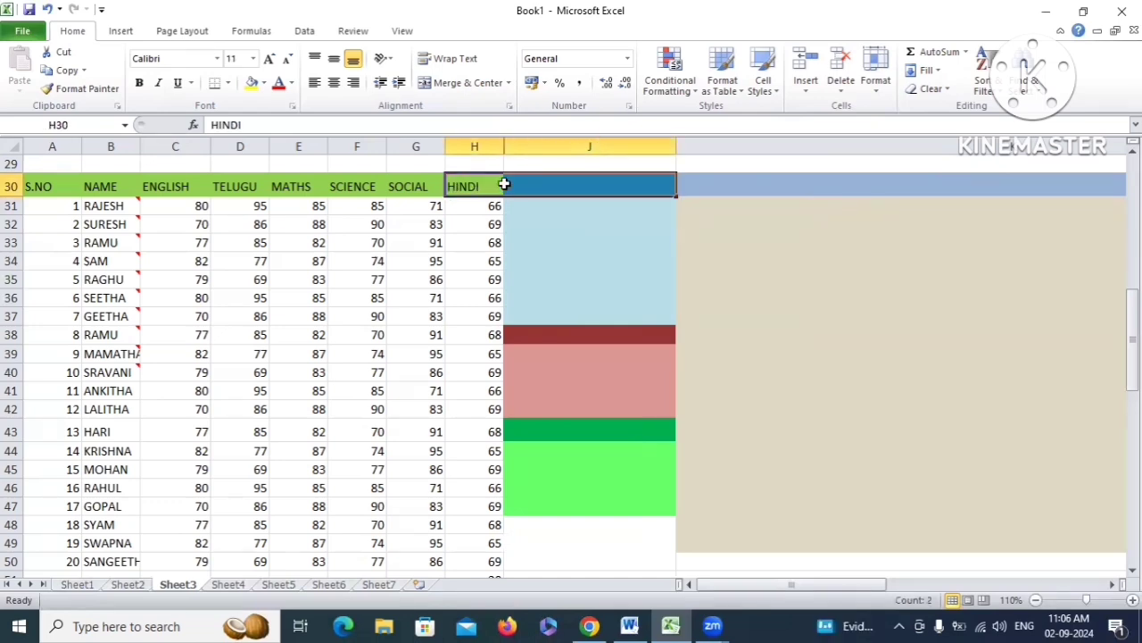
left_click(875, 80)
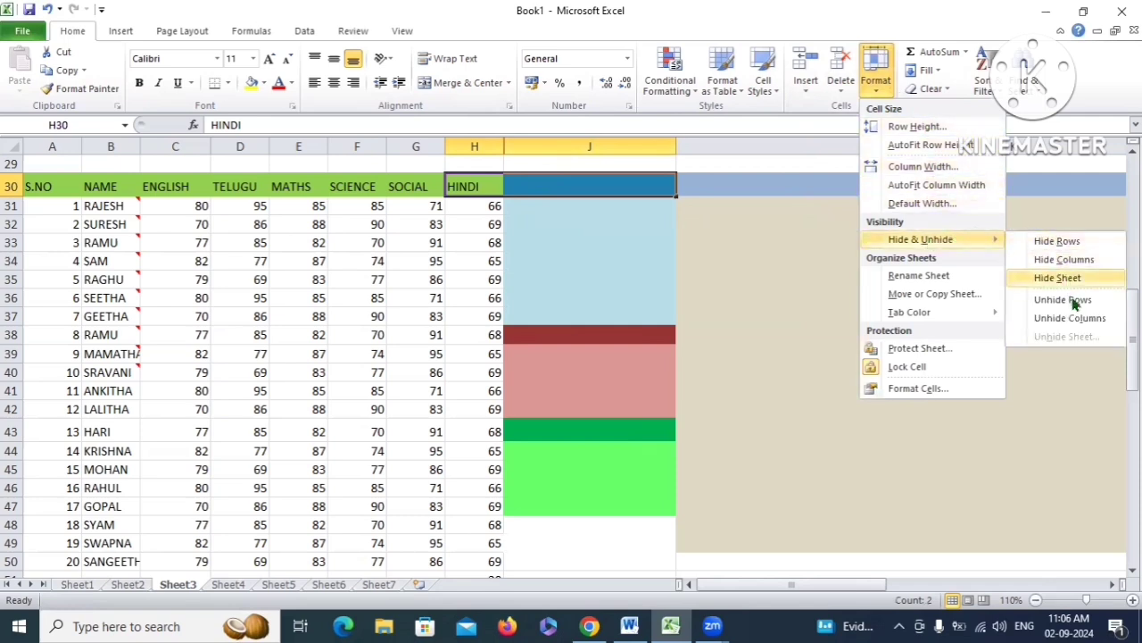
left_click(1065, 317)
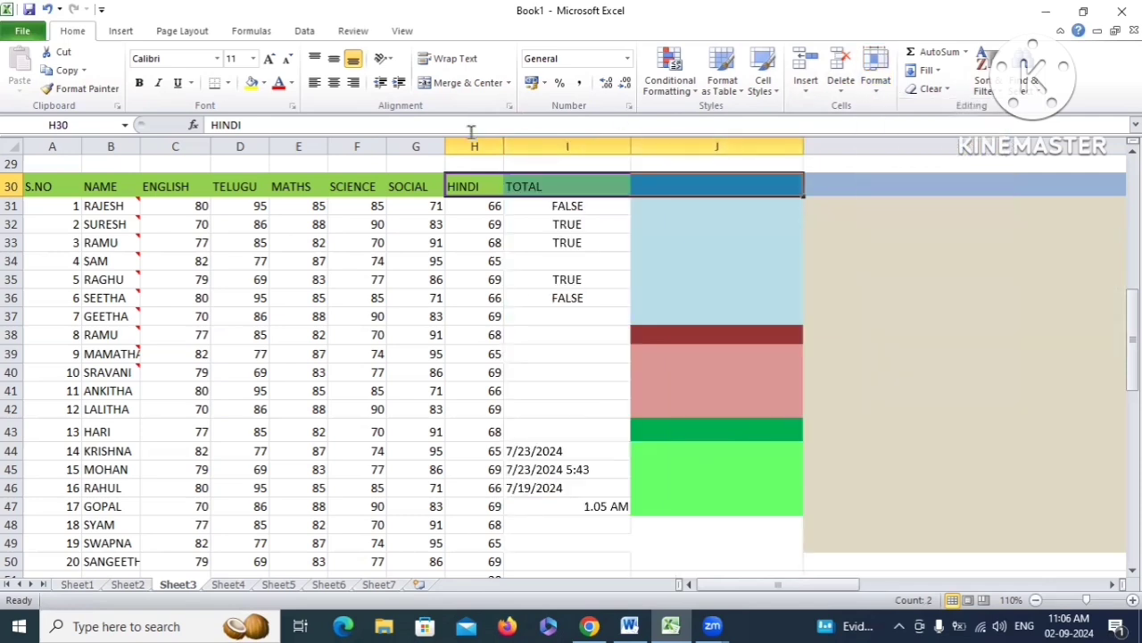
left_click(558, 187)
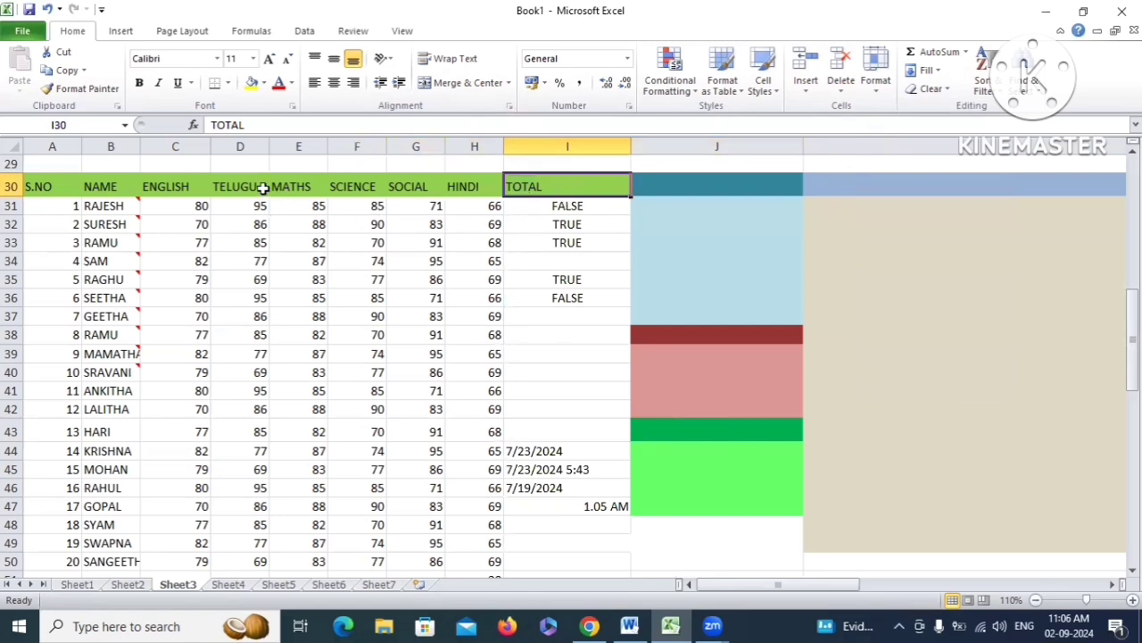
left_click_drag(295, 183, 446, 185)
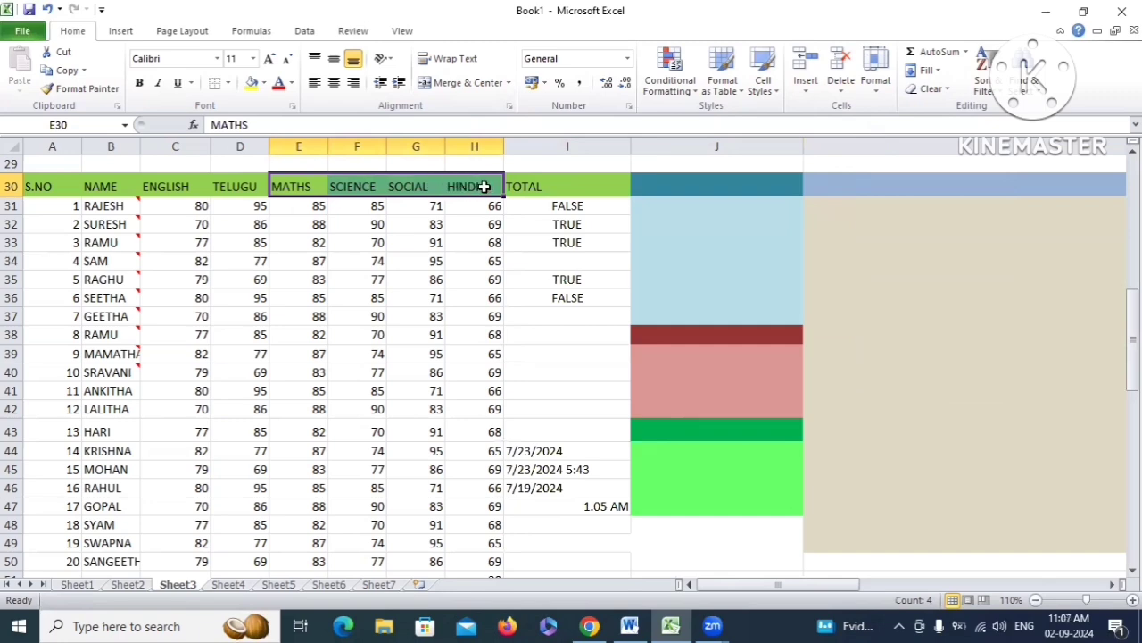
left_click(875, 82)
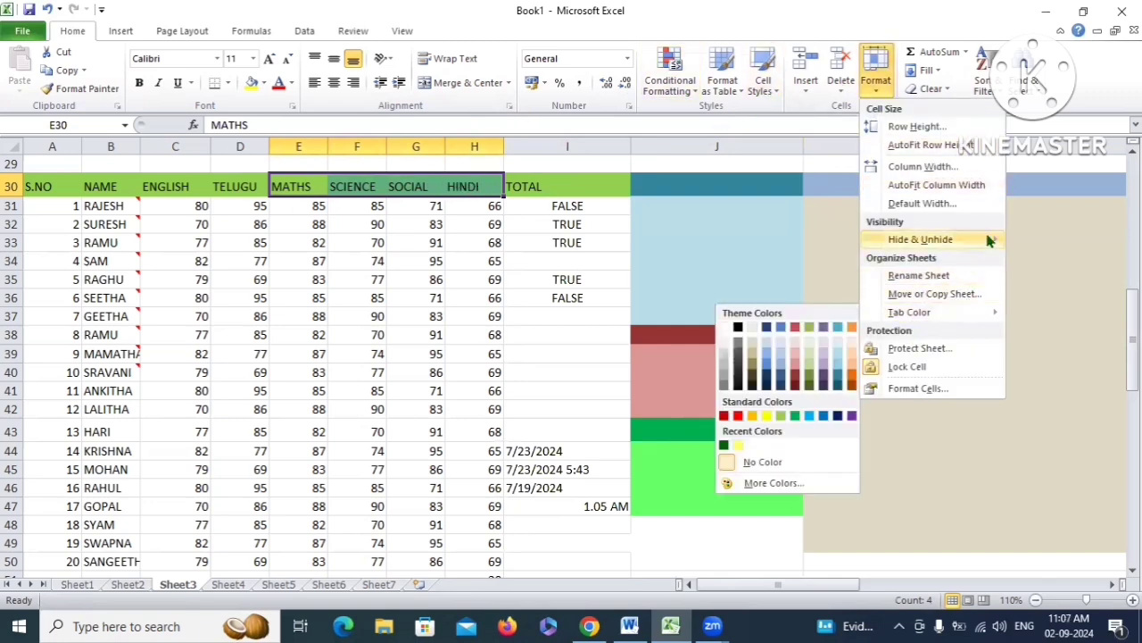
mouse_move(946, 239)
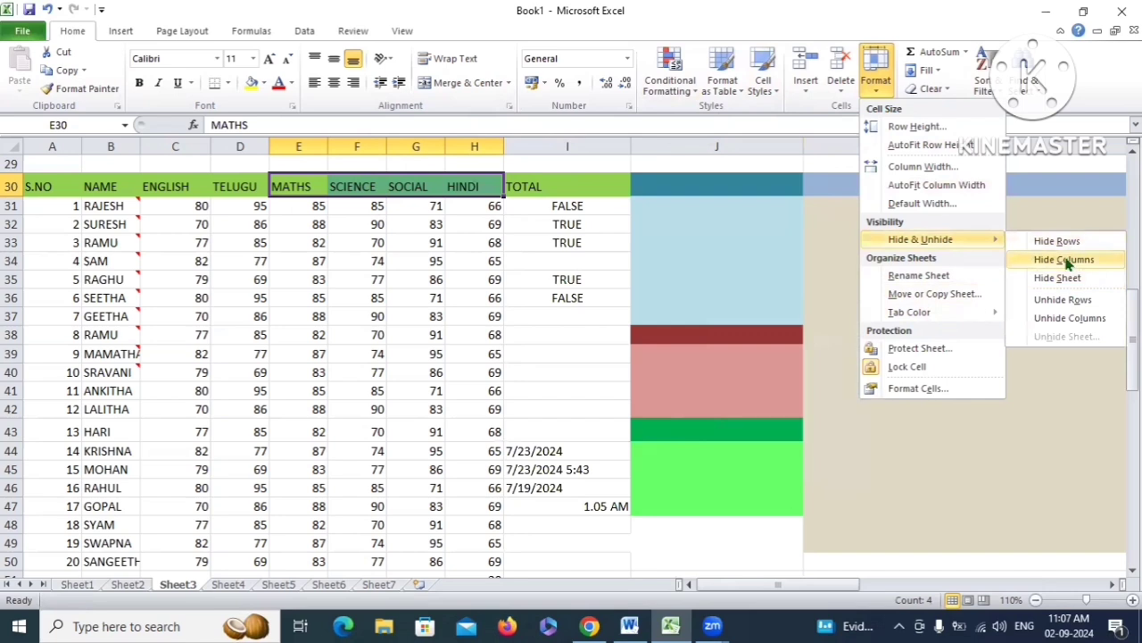
left_click(1066, 259)
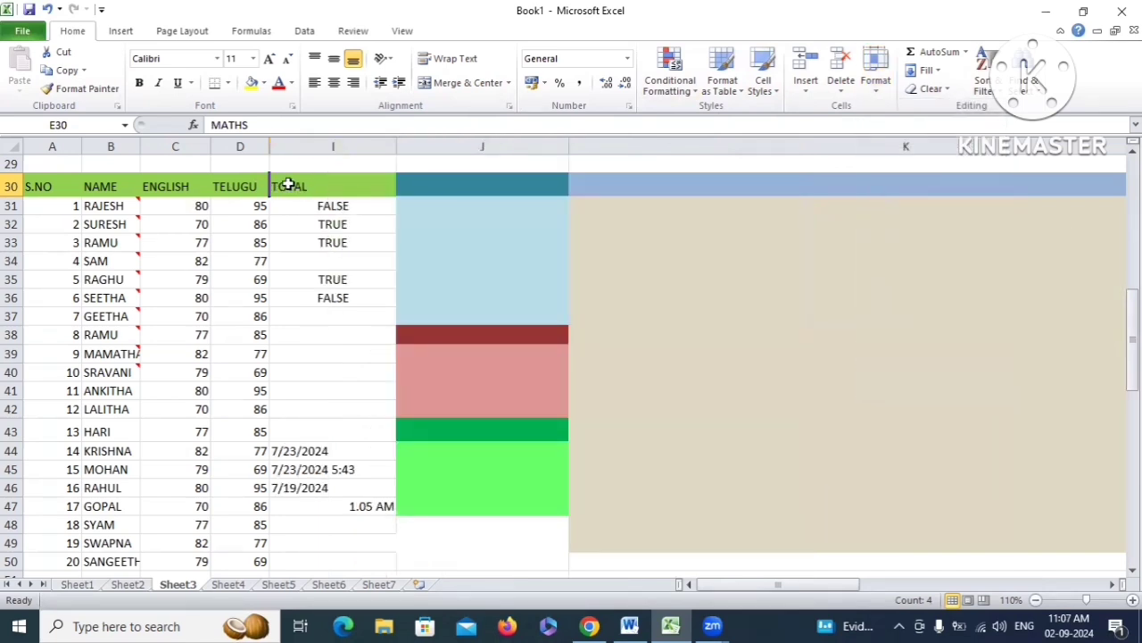
left_click_drag(220, 182, 301, 185)
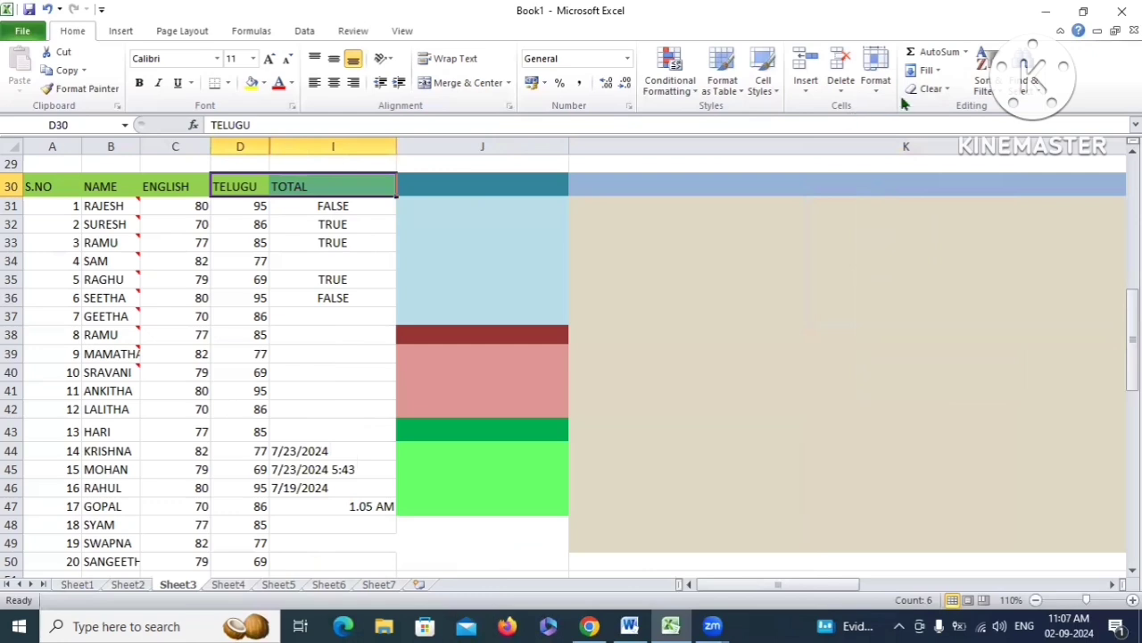
left_click(875, 82)
mouse_move(933, 244)
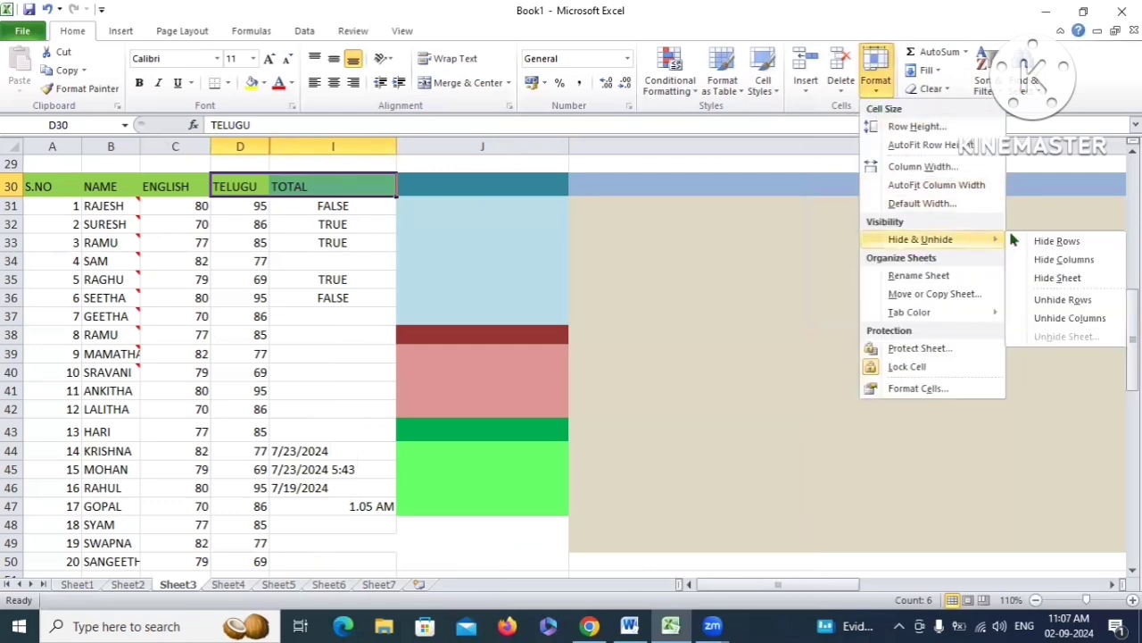
left_click(1075, 319)
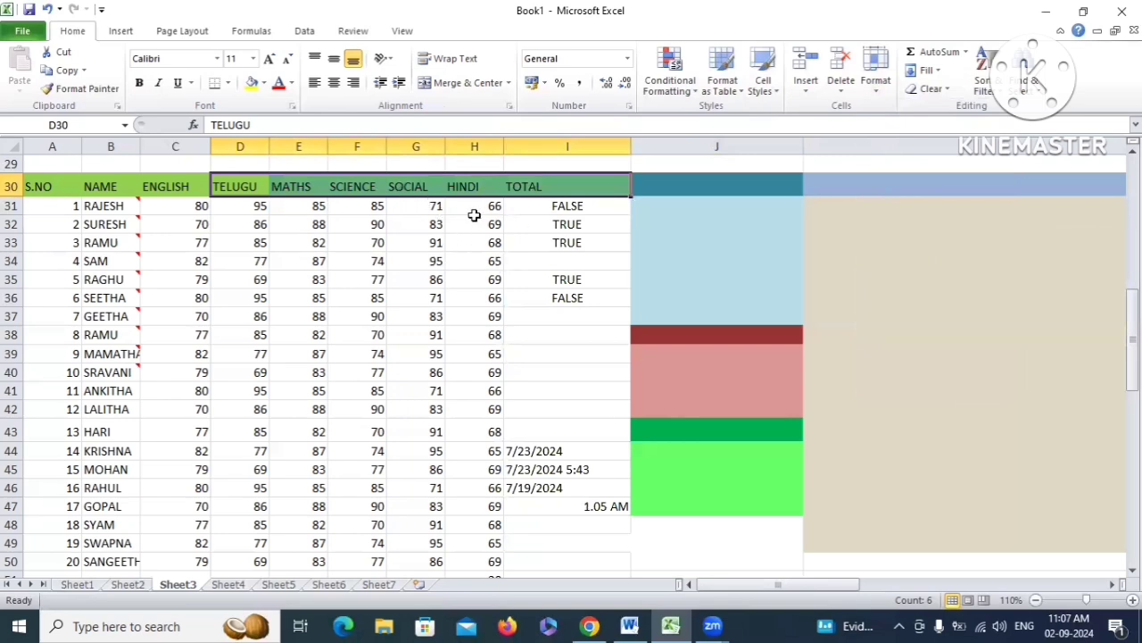
left_click(401, 224)
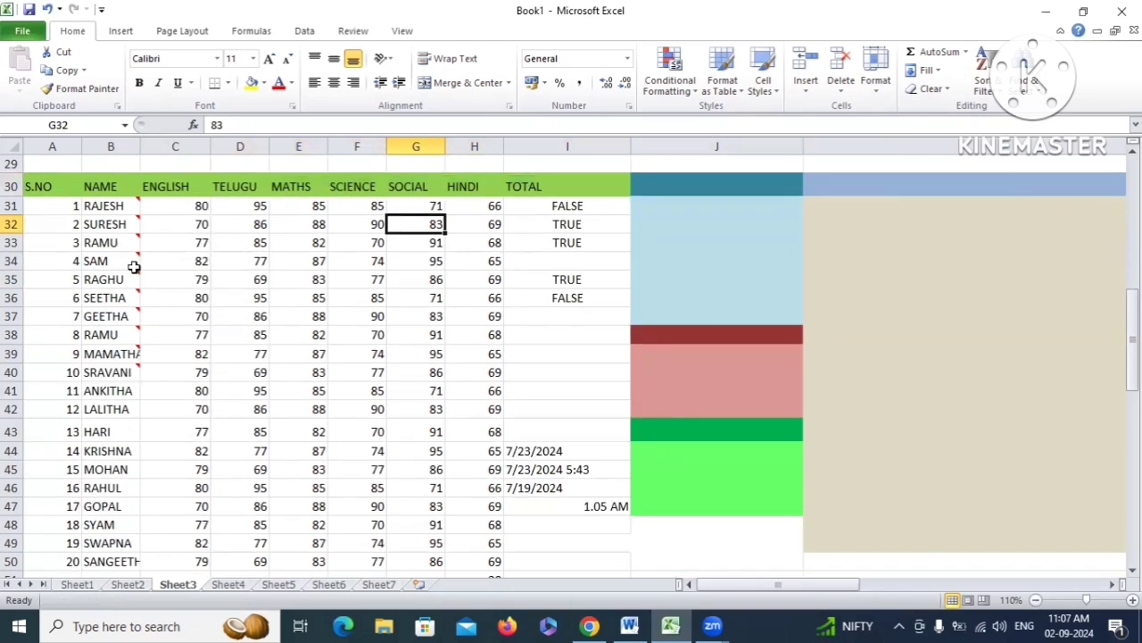
Select serial numbers 1 to 5 in A31:A35 and hide rows 31–35
left_click_drag(47, 206, 47, 284)
left_click(151, 293)
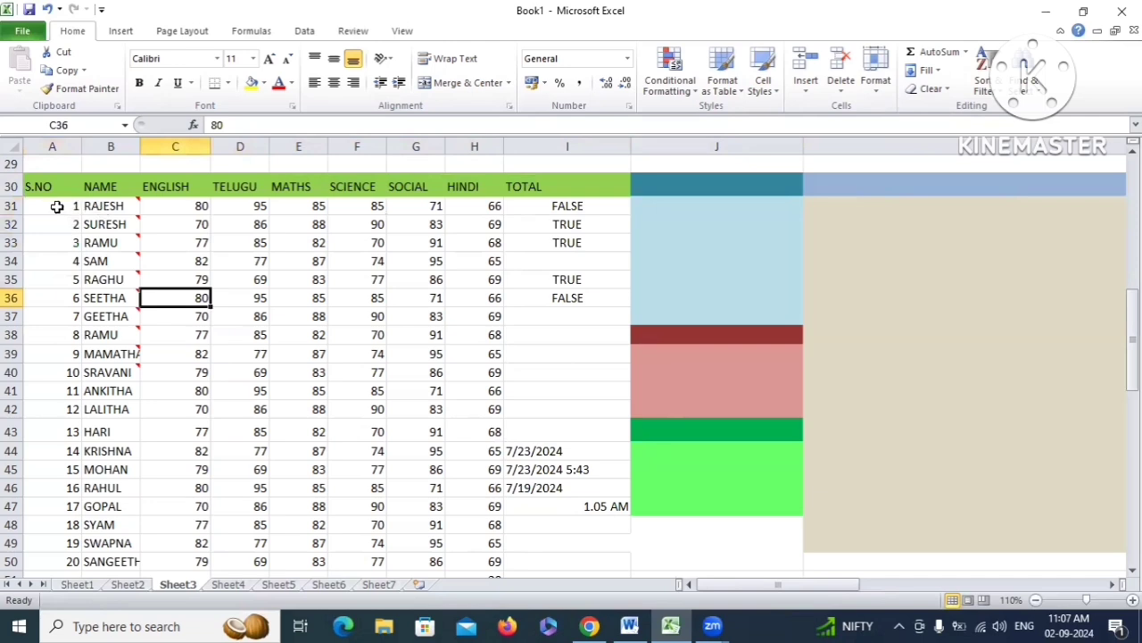
left_click_drag(57, 206, 49, 282)
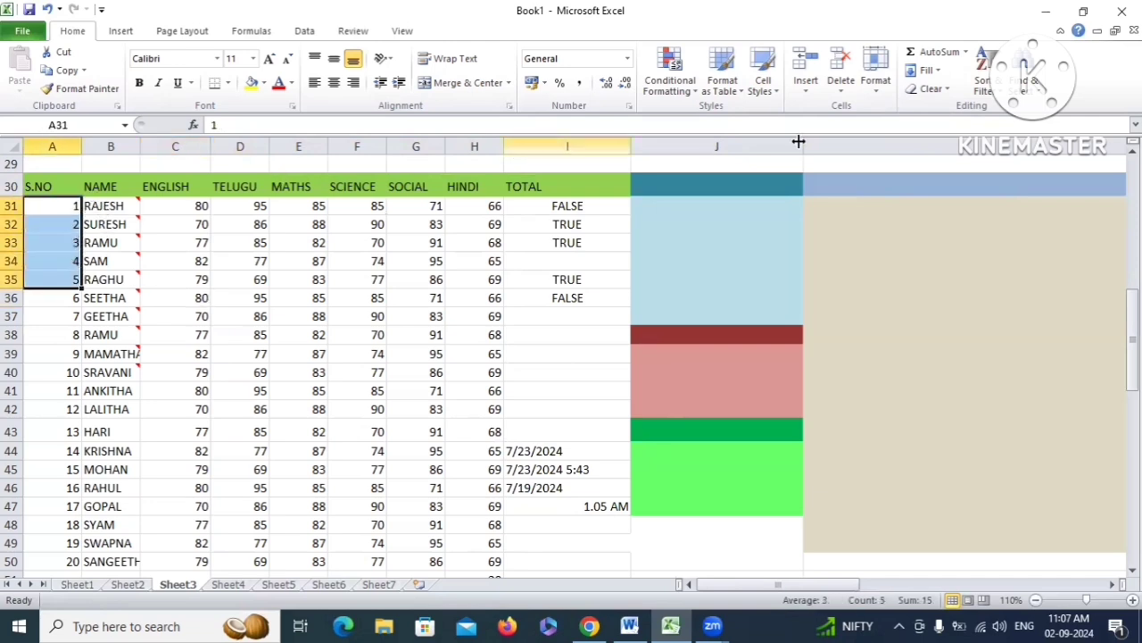
left_click(876, 87)
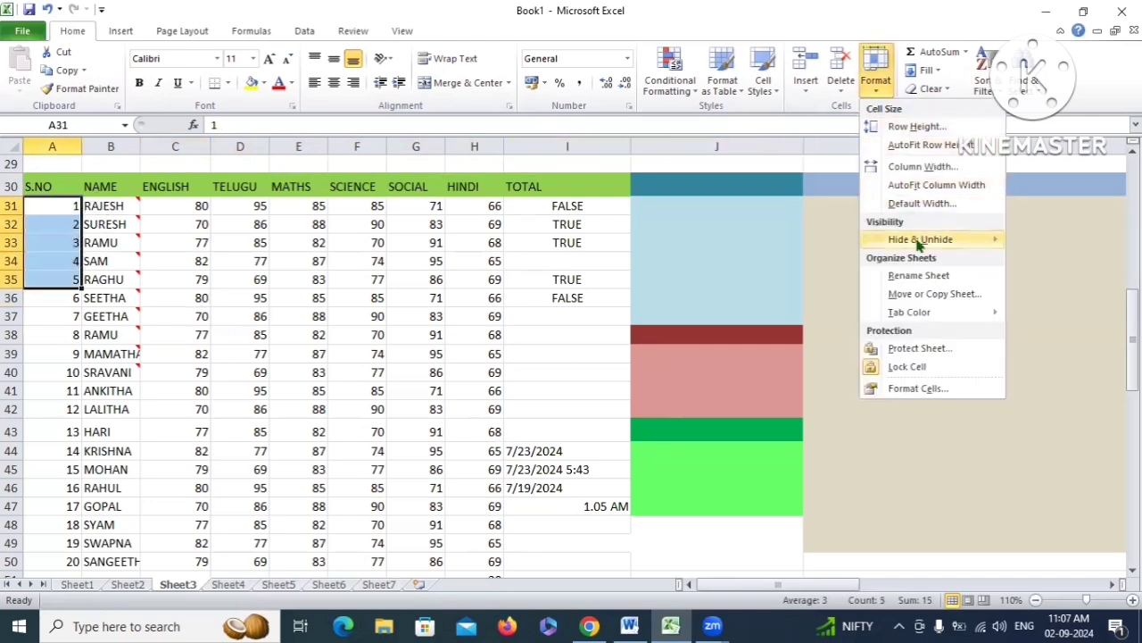
mouse_move(920, 243)
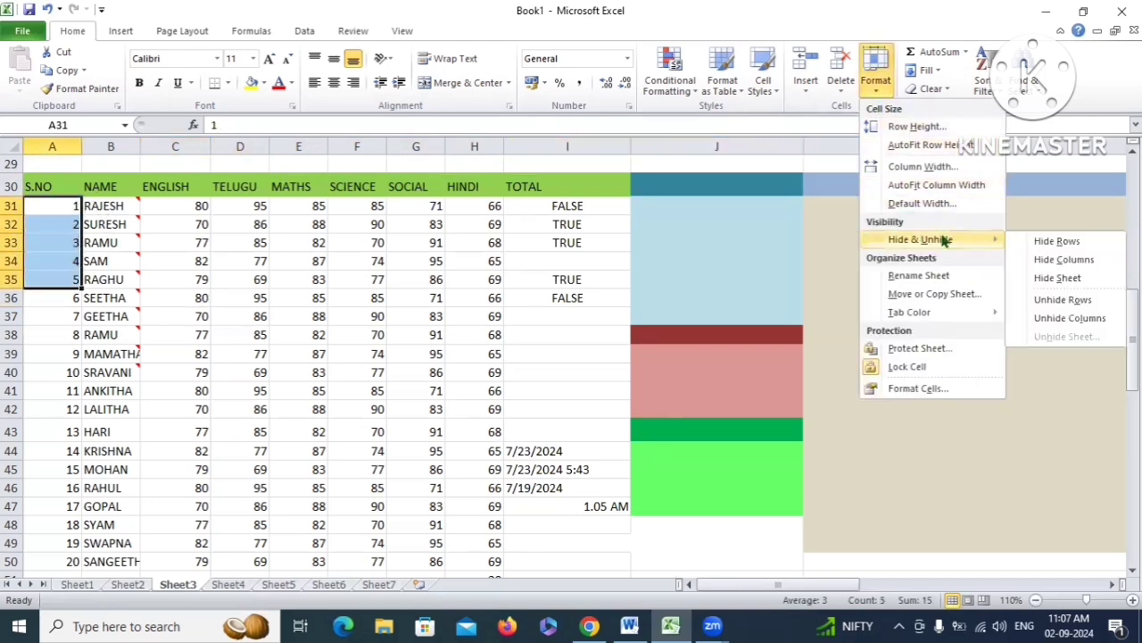
left_click(1060, 242)
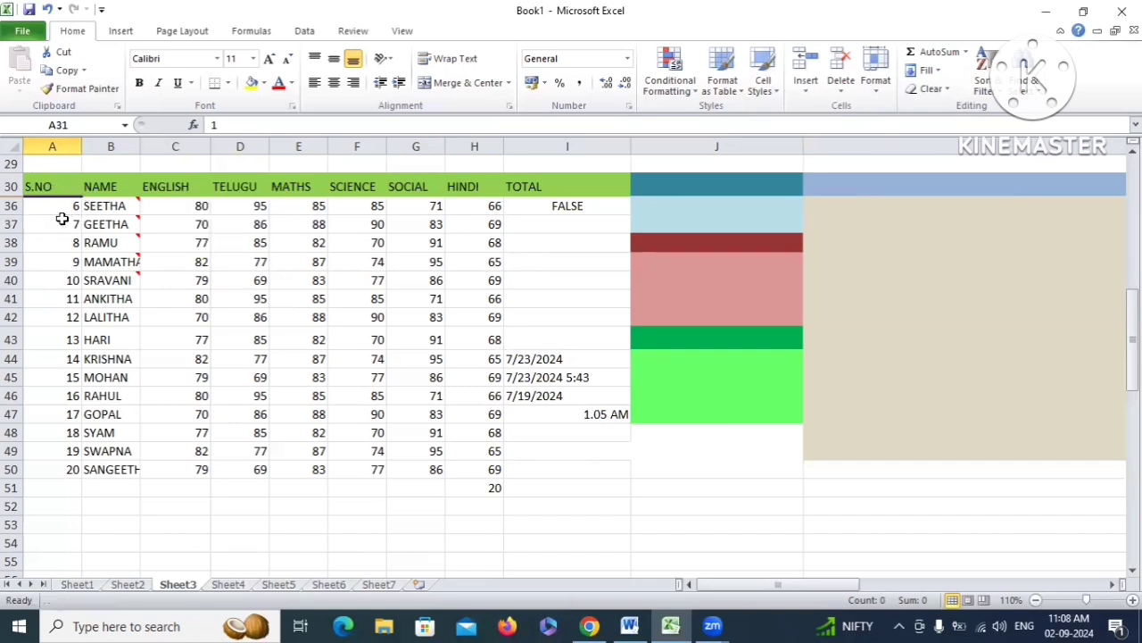
Select A30:A36 and unhide rows 31–35 so all 20 students show
left_click_drag(52, 184, 55, 209)
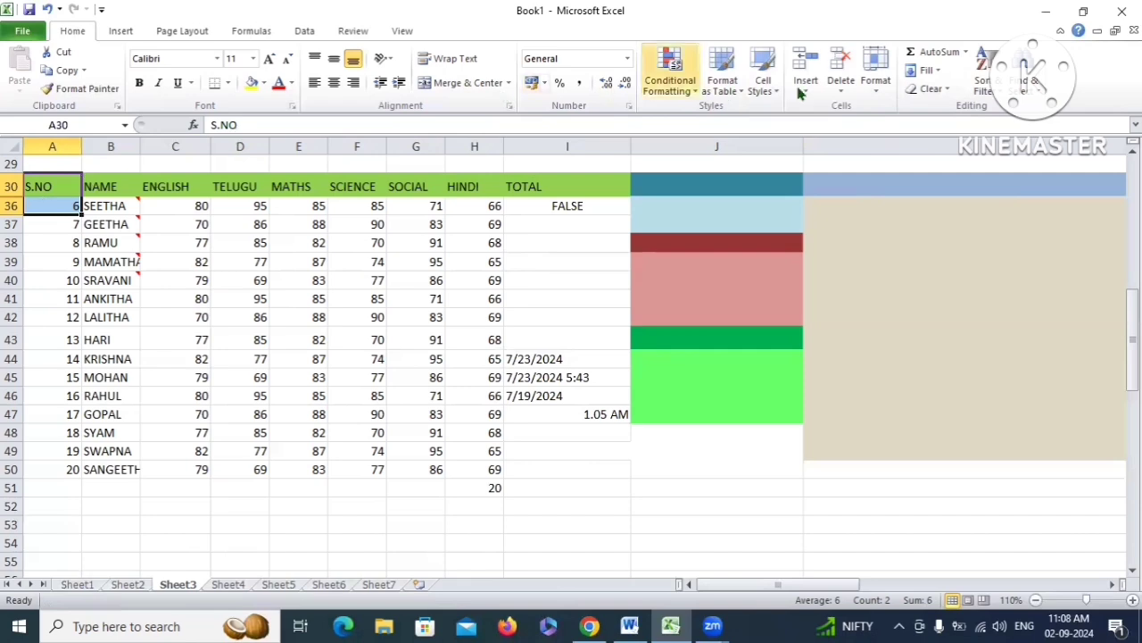
left_click(879, 89)
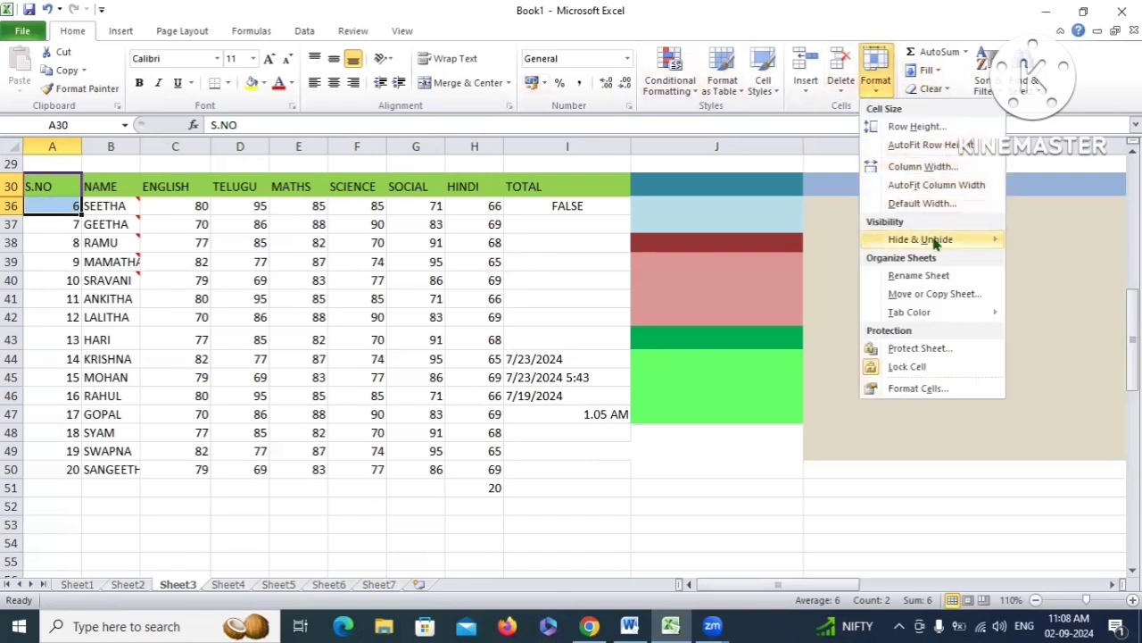
mouse_move(970, 243)
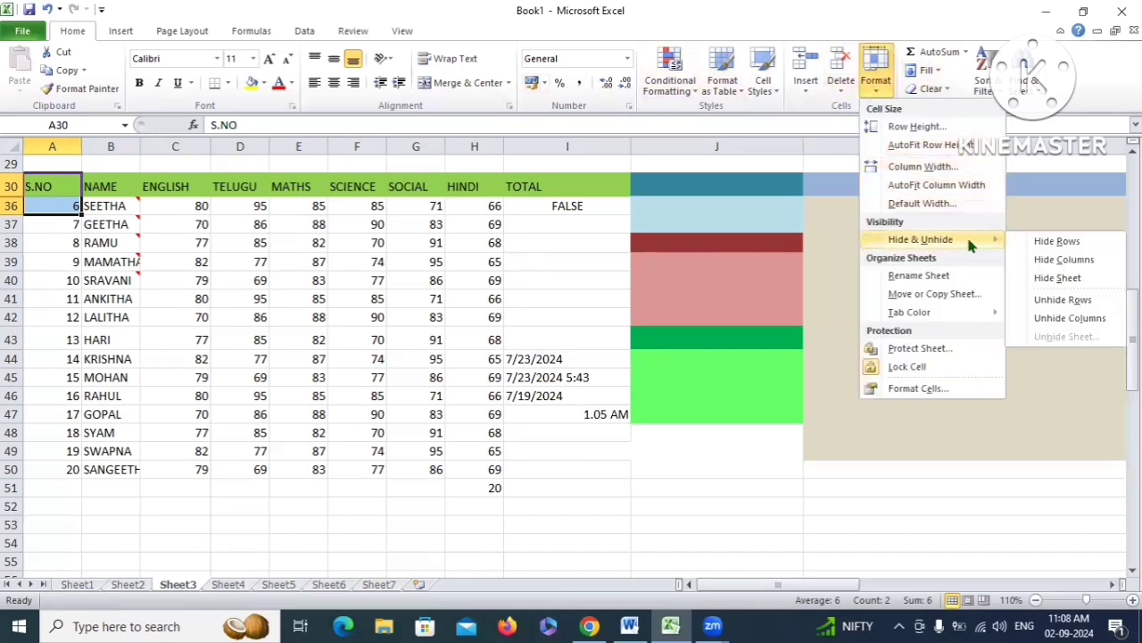
left_click(1062, 301)
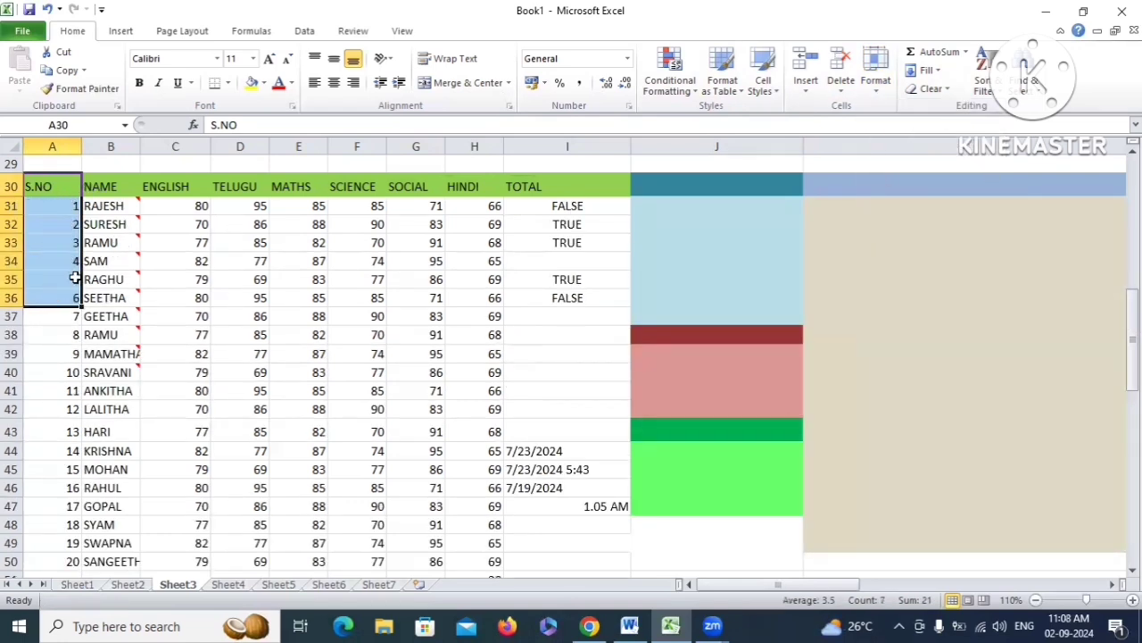
left_click(122, 246)
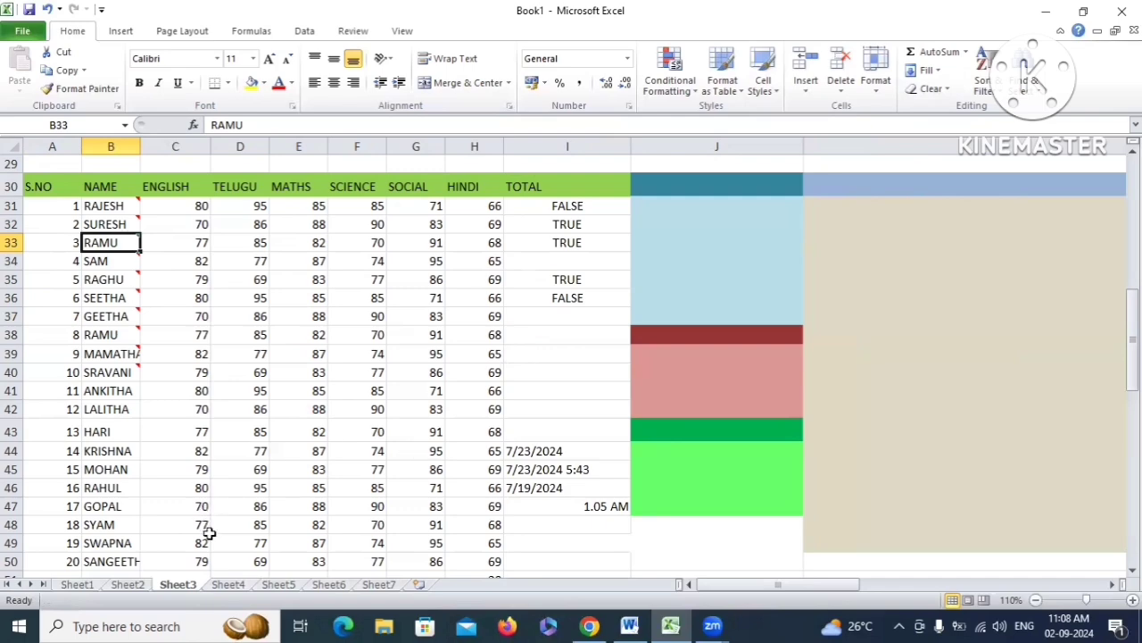
Switch to Sheet7 and hide it from the workbook with Hide Sheet
left_click(379, 585)
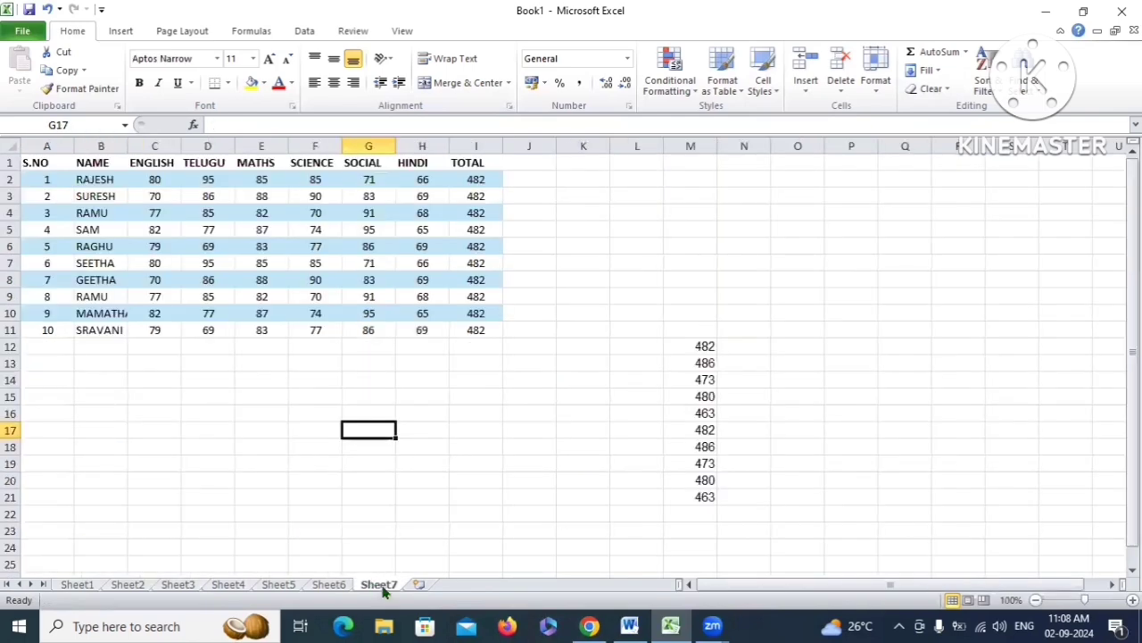
left_click(444, 427)
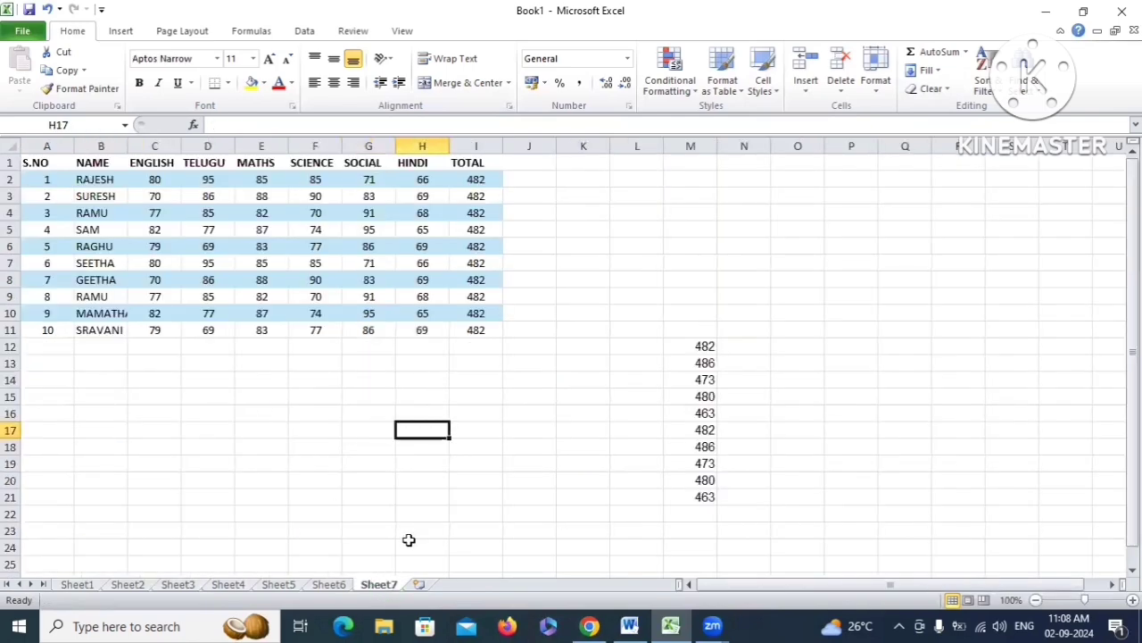
left_click(879, 89)
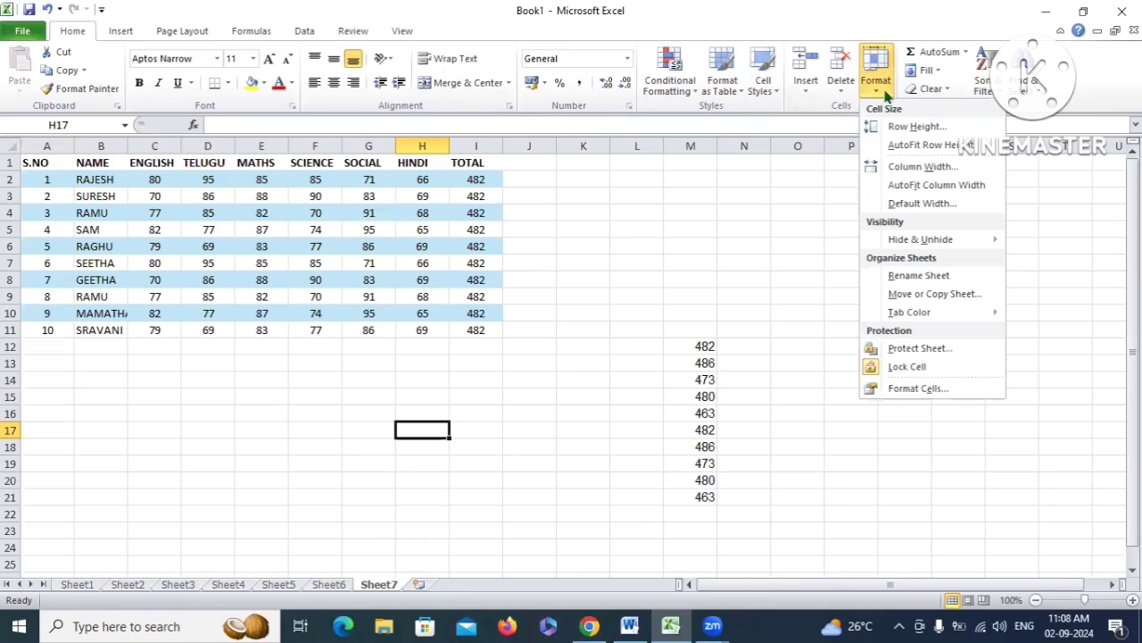
mouse_move(937, 241)
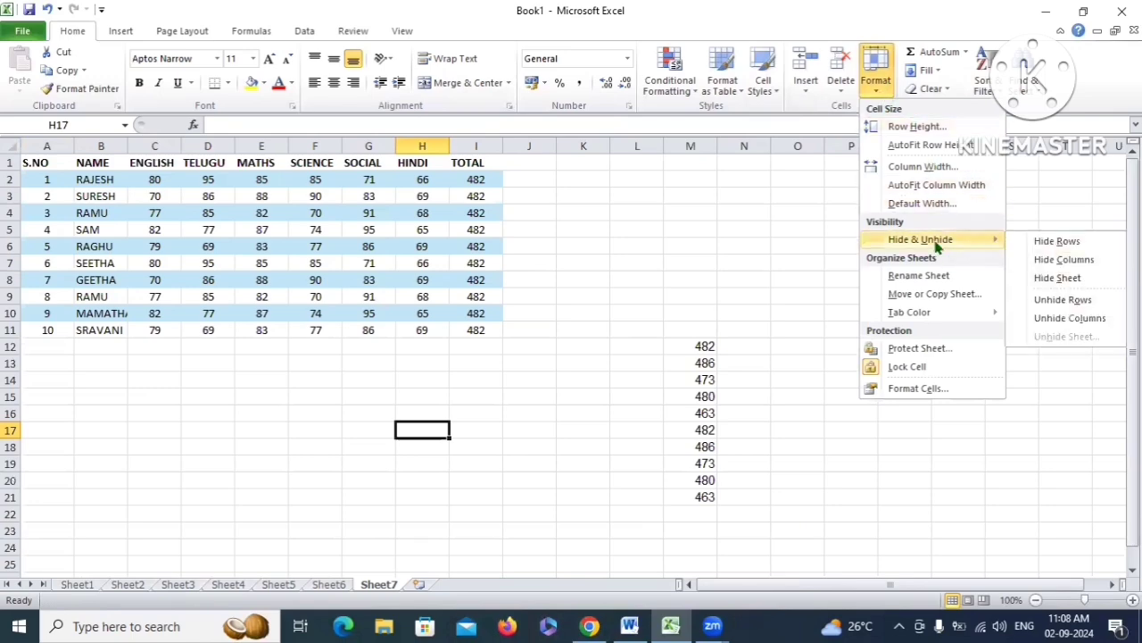
left_click(1071, 279)
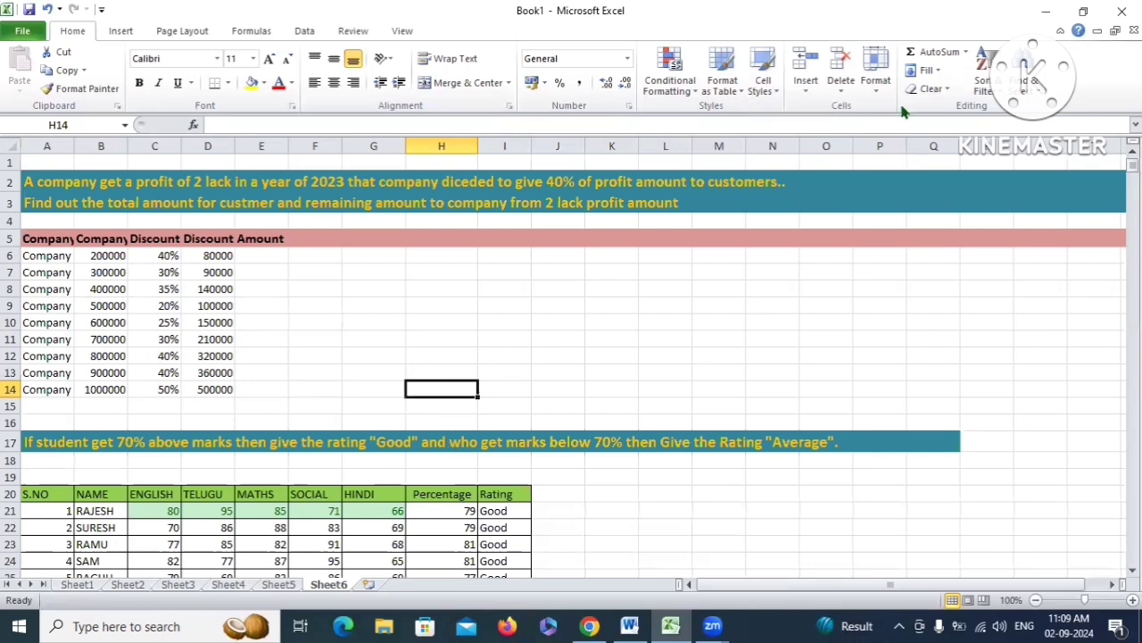
Use Unhide Sheet to restore Sheet7 from the hidden-sheets list
left_click(877, 87)
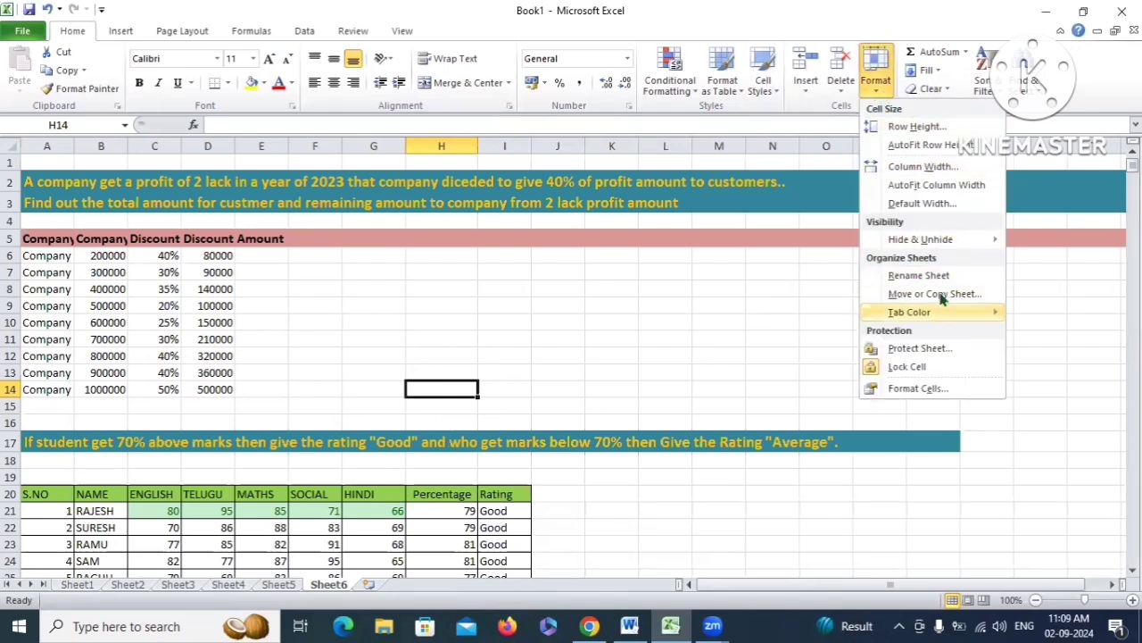
mouse_move(928, 239)
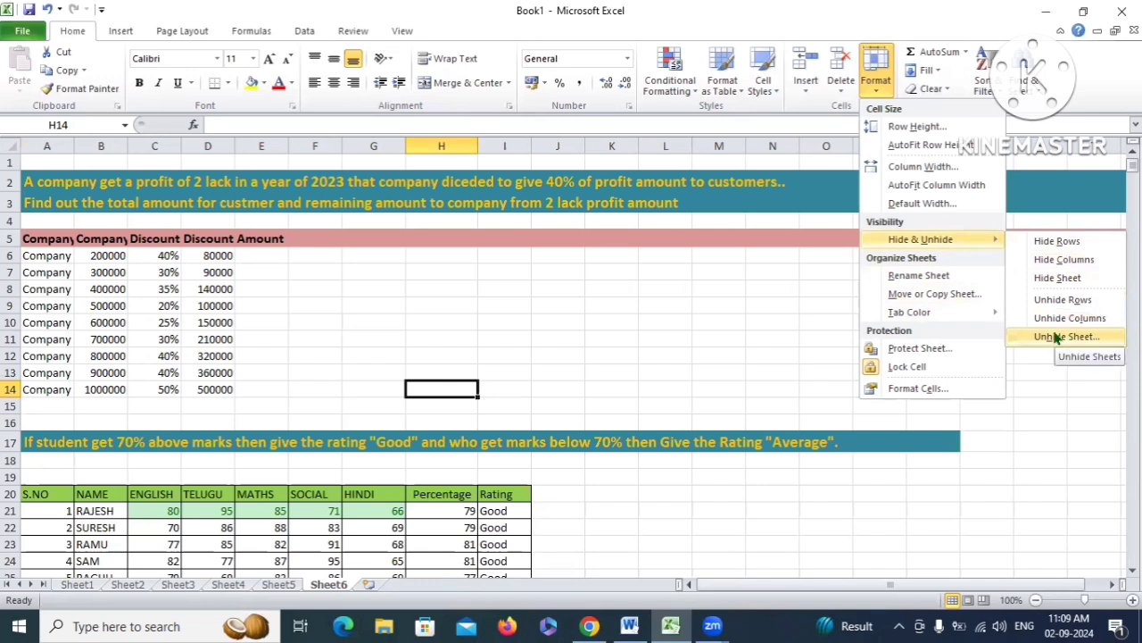
left_click(1056, 334)
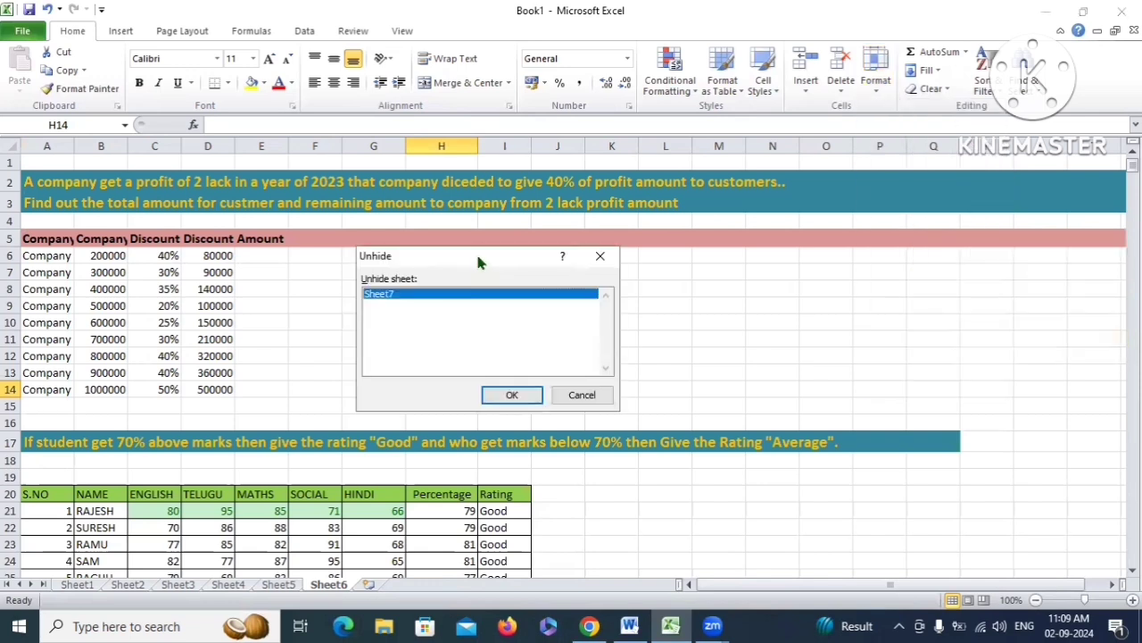
left_click_drag(499, 257, 600, 216)
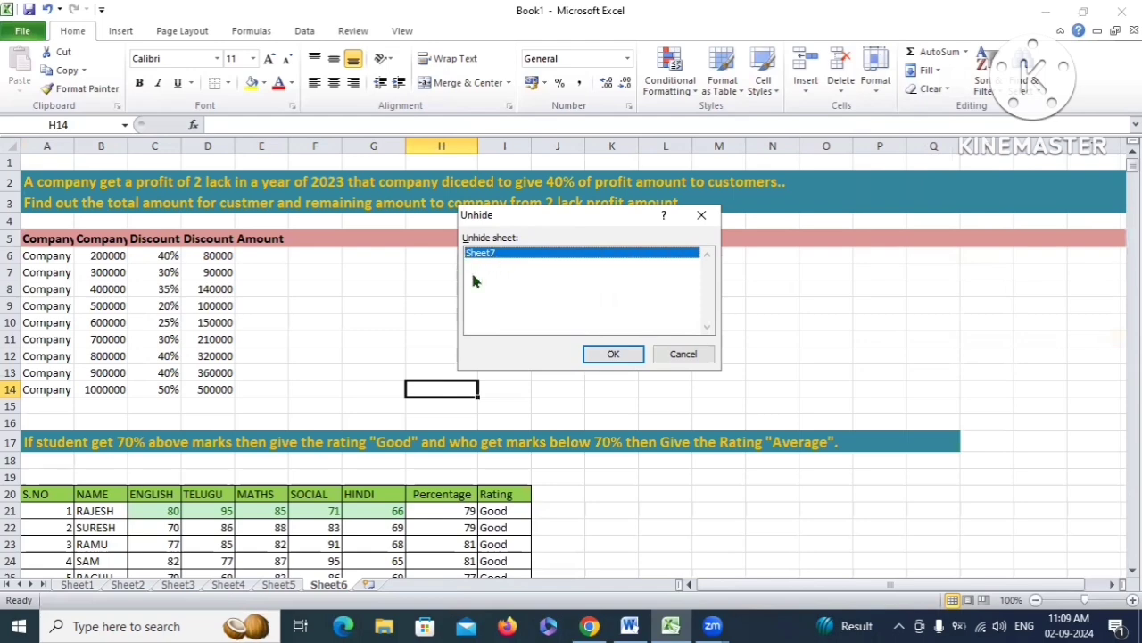
left_click(593, 356)
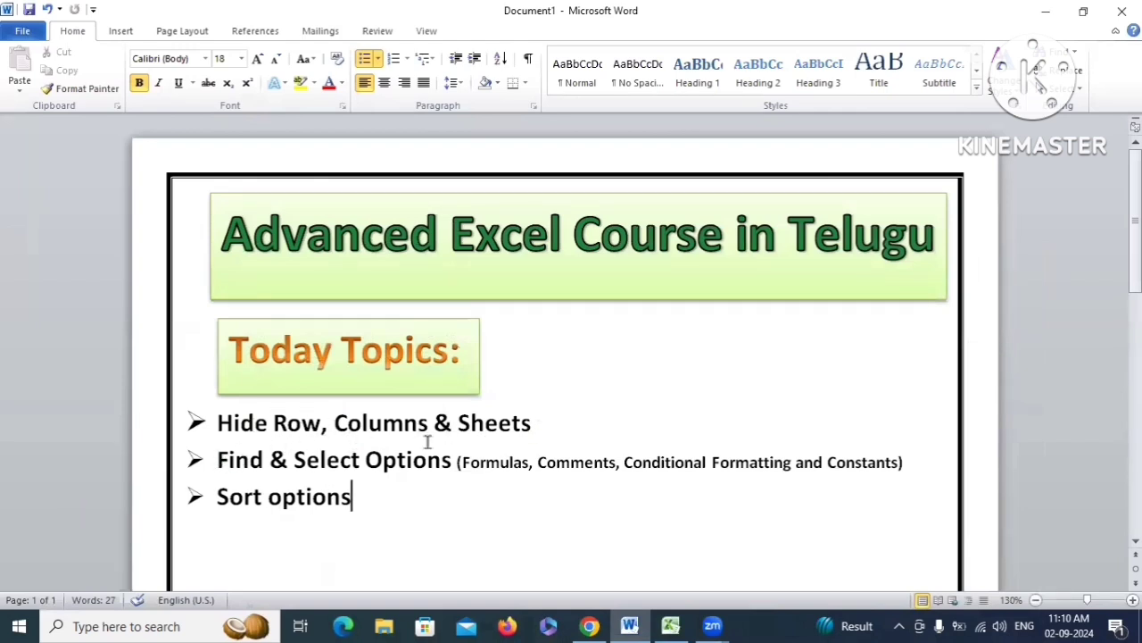
Select 'Find & Select' in the second bullet of the Word topics list
left_click(229, 460)
left_click_drag(443, 460, 365, 461)
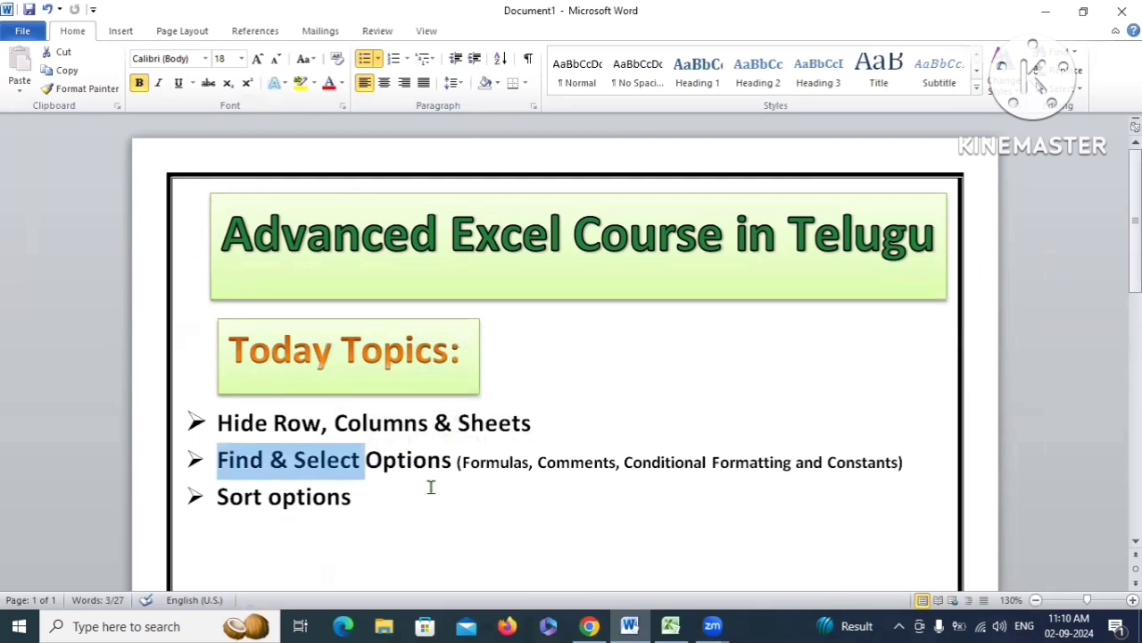
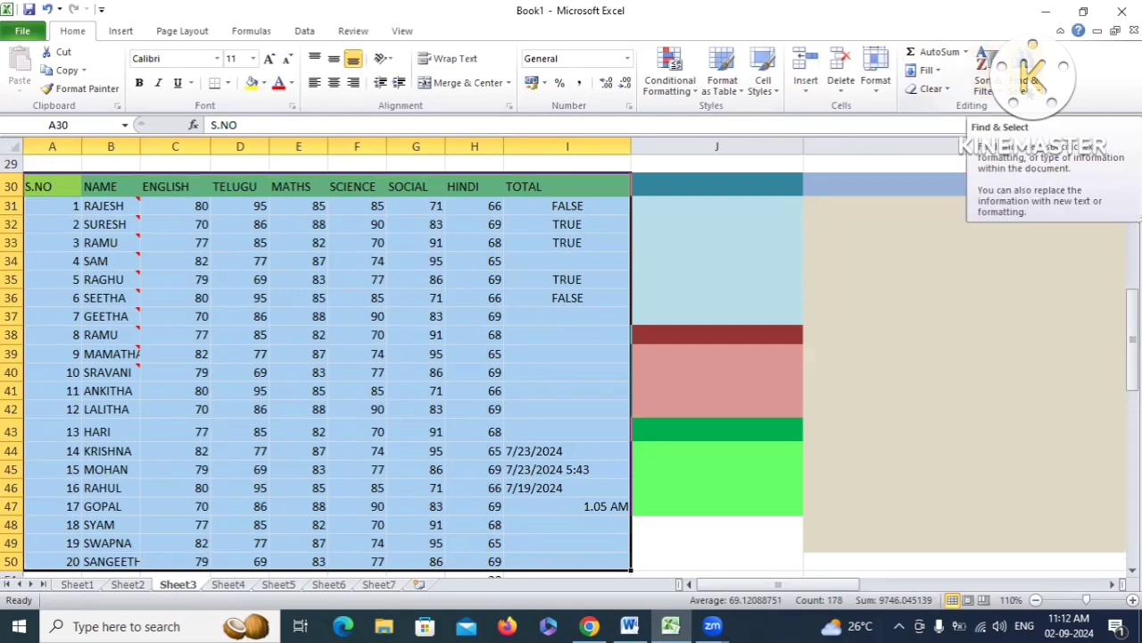
Try Find & Select's Formulas and Comments options, then select the marks table A30:I50
left_click(1013, 100)
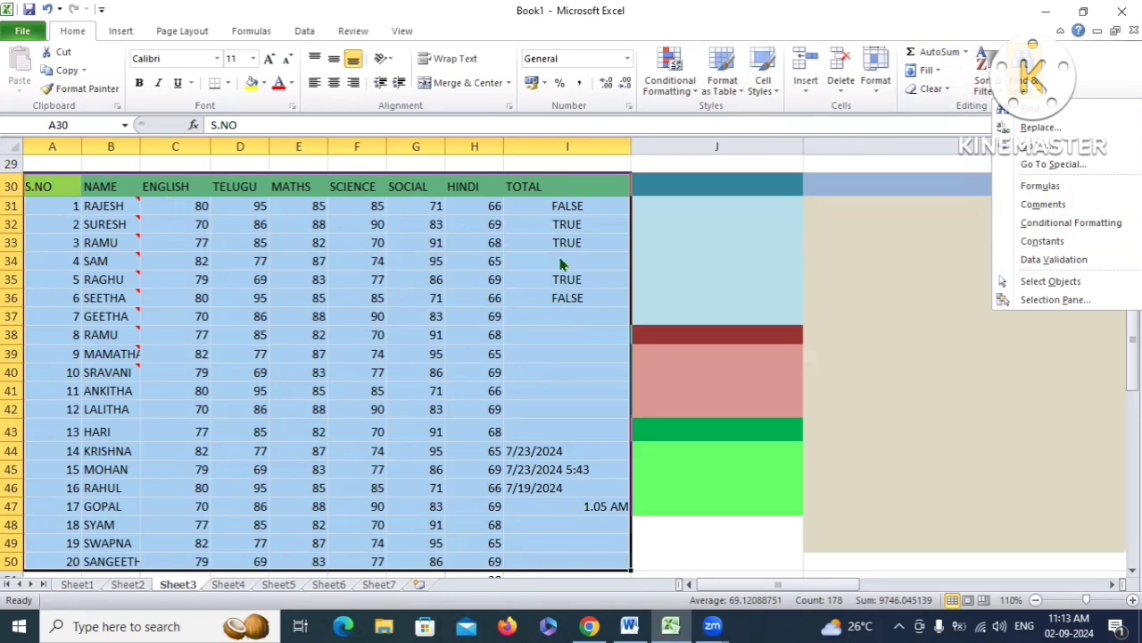
left_click(1041, 188)
left_click(1061, 204)
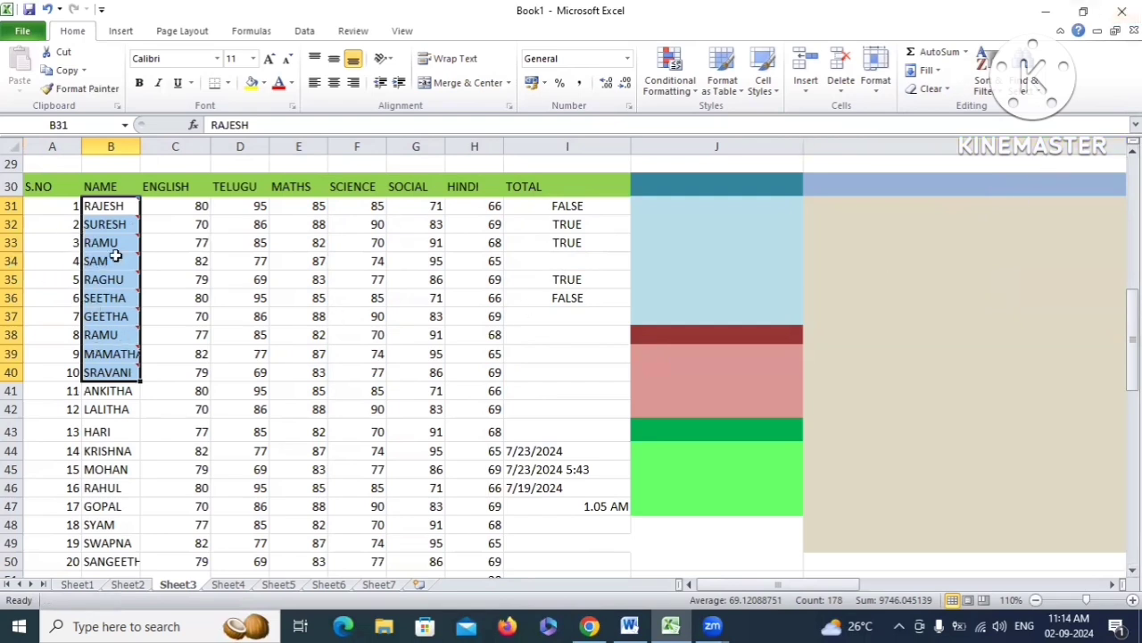
mouse_move(101, 207)
left_click_drag(39, 184, 577, 555)
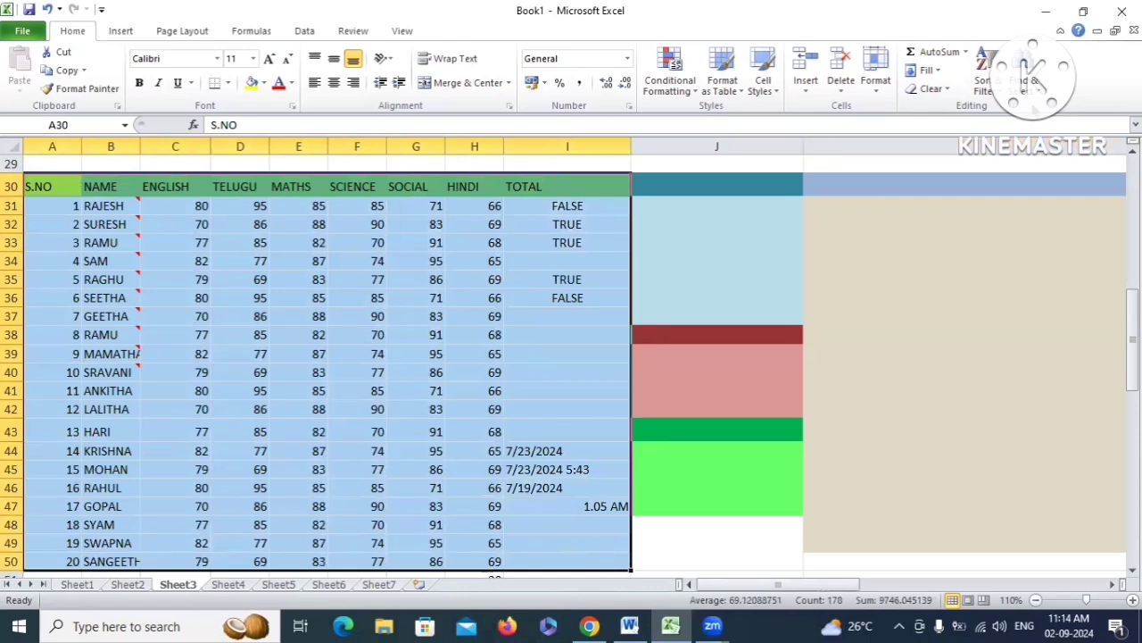
Look for formula cells, dismiss the no-cells-found message, and select only the constant cells
left_click(1029, 82)
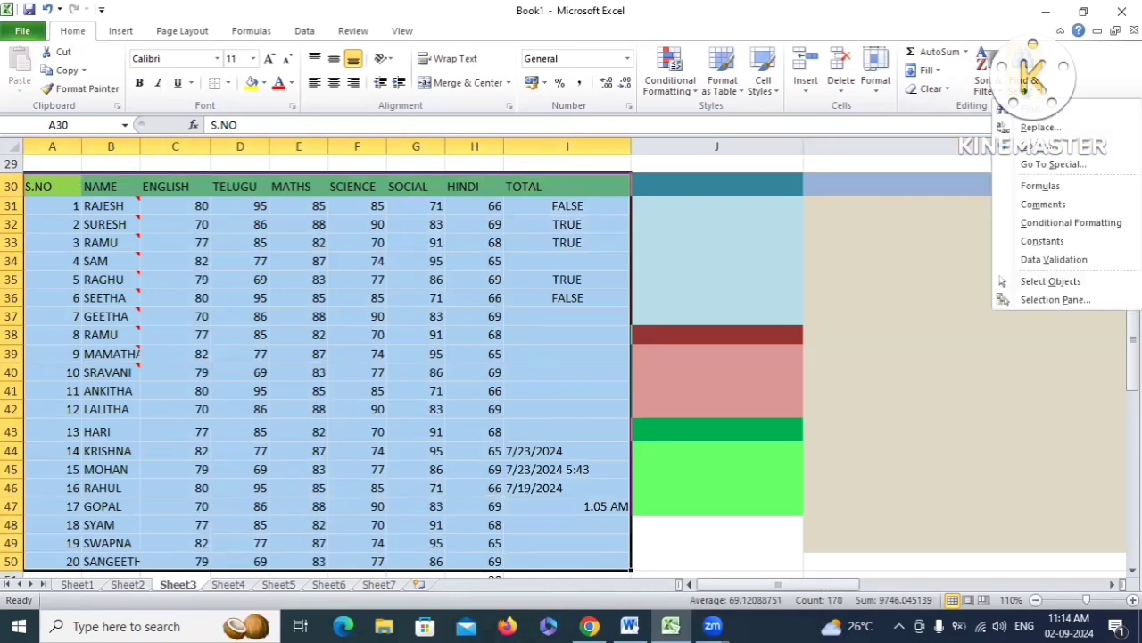
left_click(1054, 227)
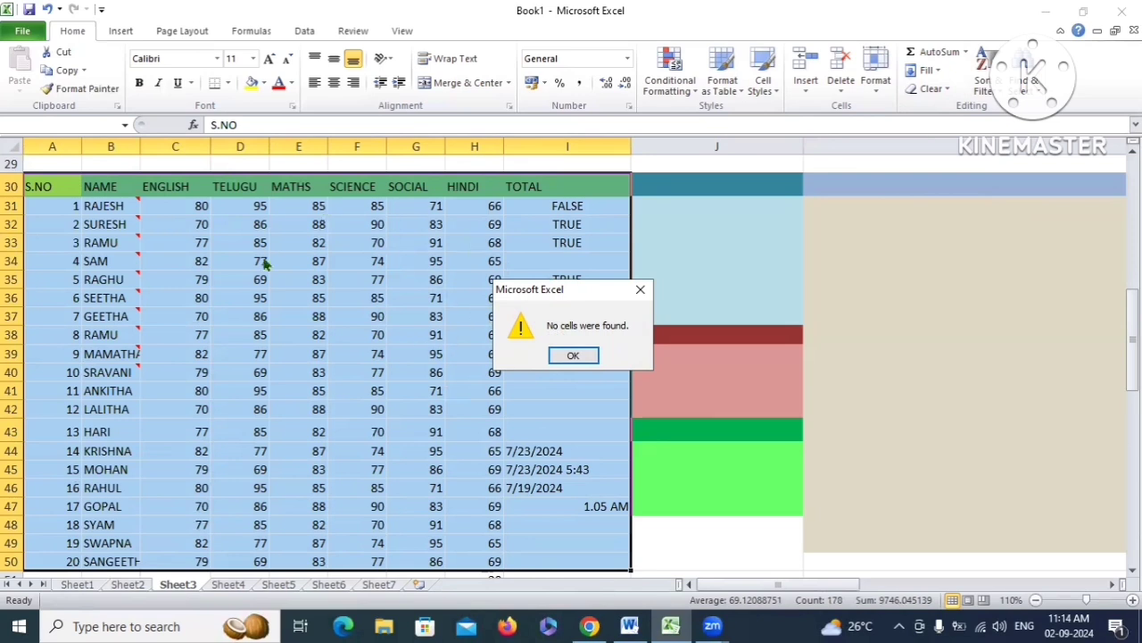
left_click(572, 356)
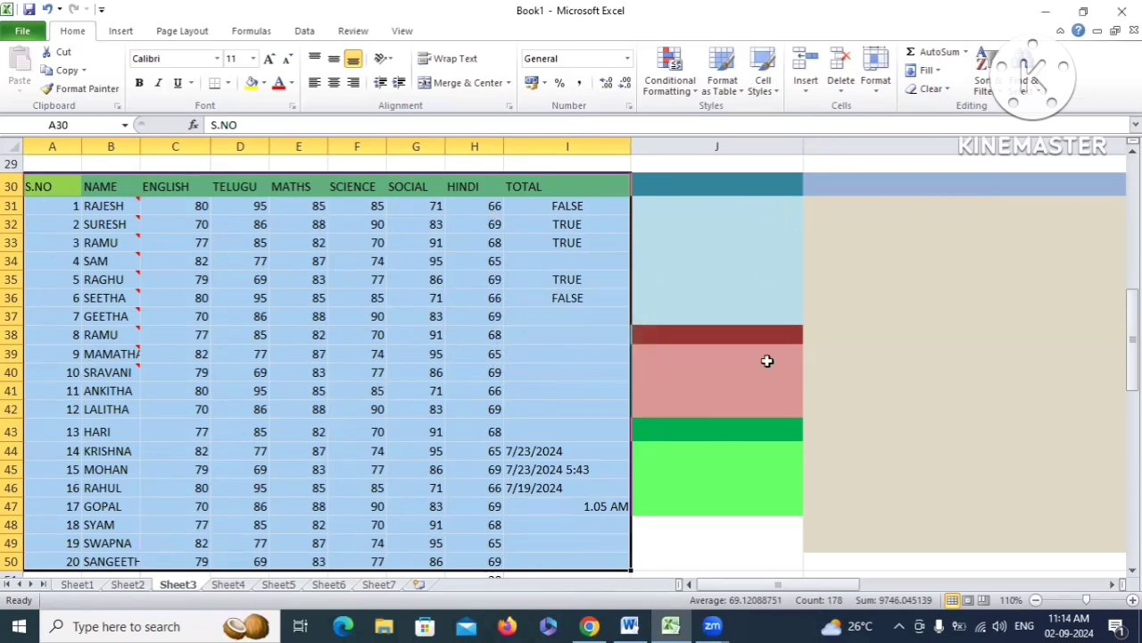
left_click(1030, 81)
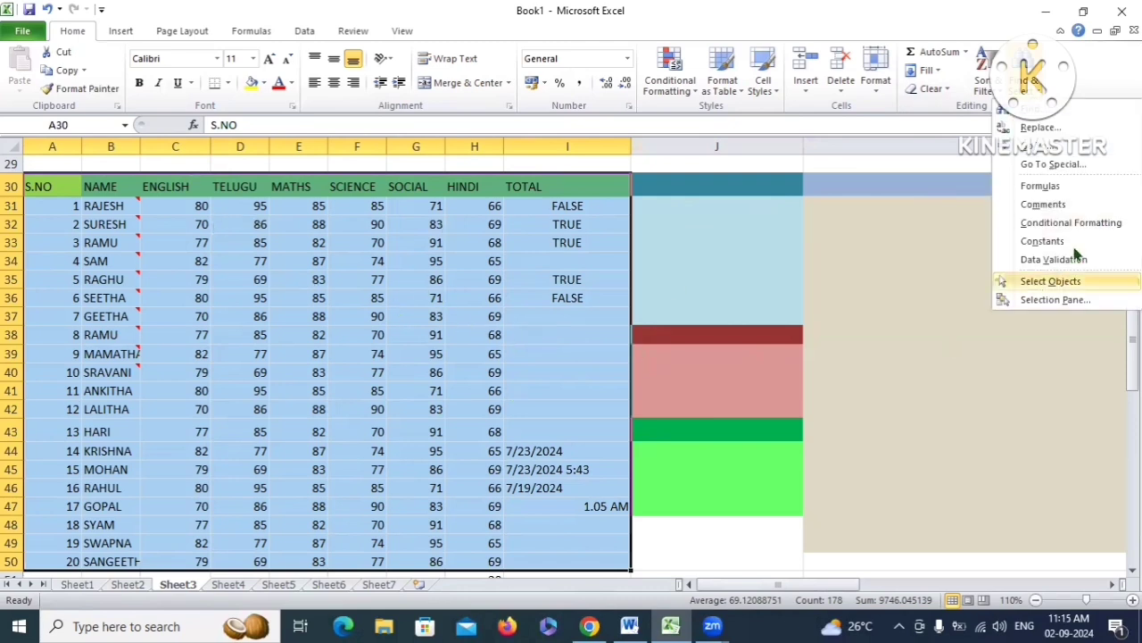
left_click(1043, 241)
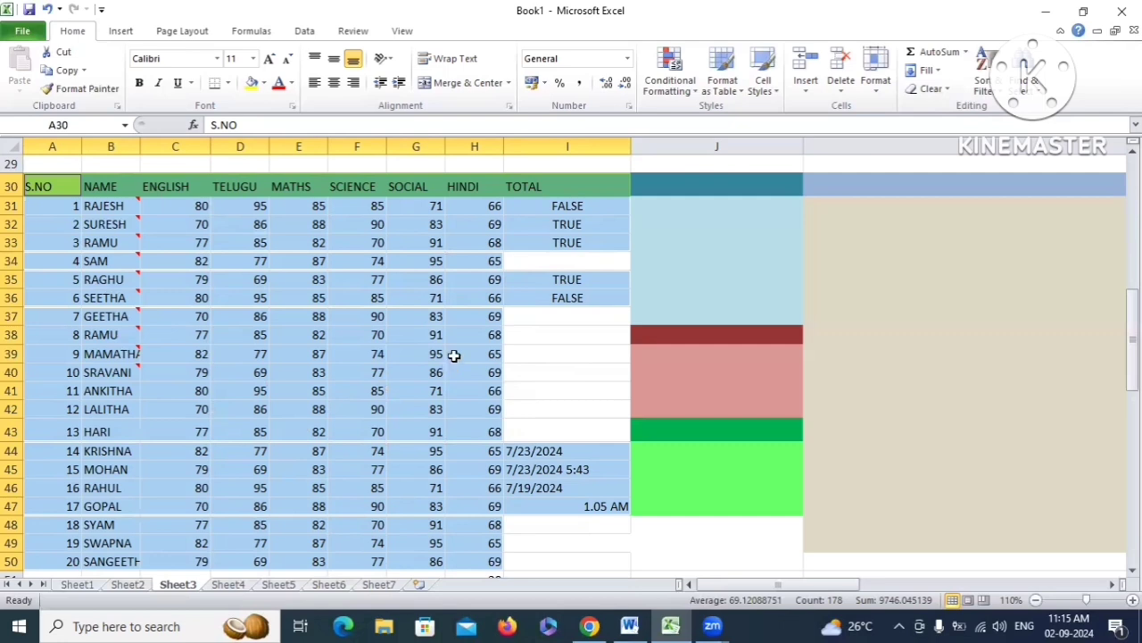
Erase the old totals in I31:I48 and enter =SUM(C31:H31) in I31
left_click(536, 356)
left_click_drag(544, 206, 614, 533)
key("Delete")
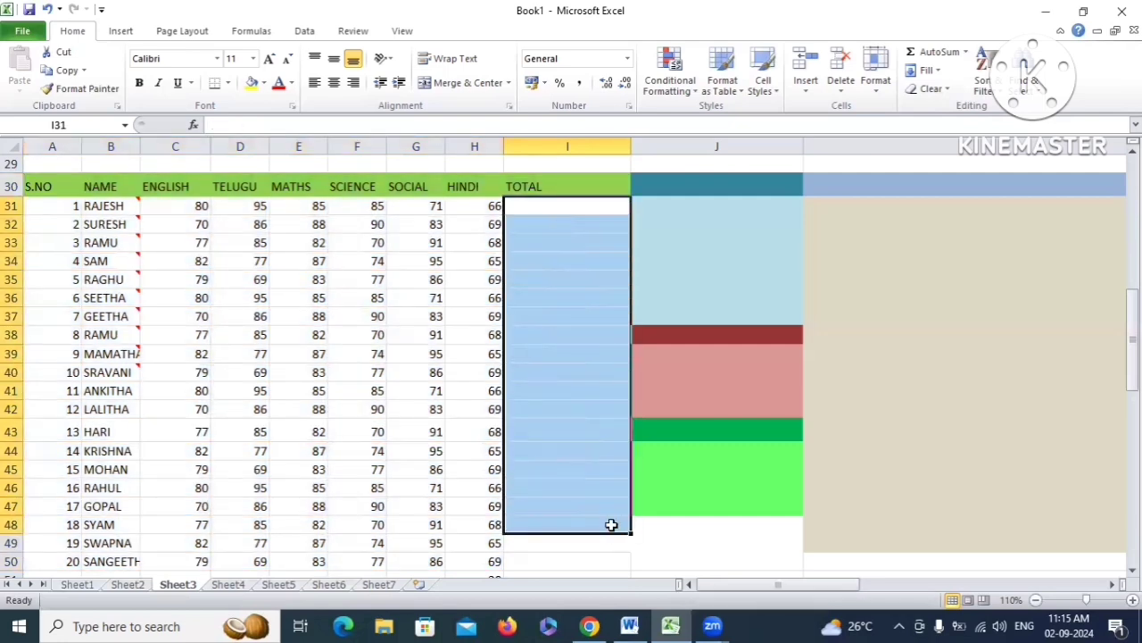
left_click(573, 215)
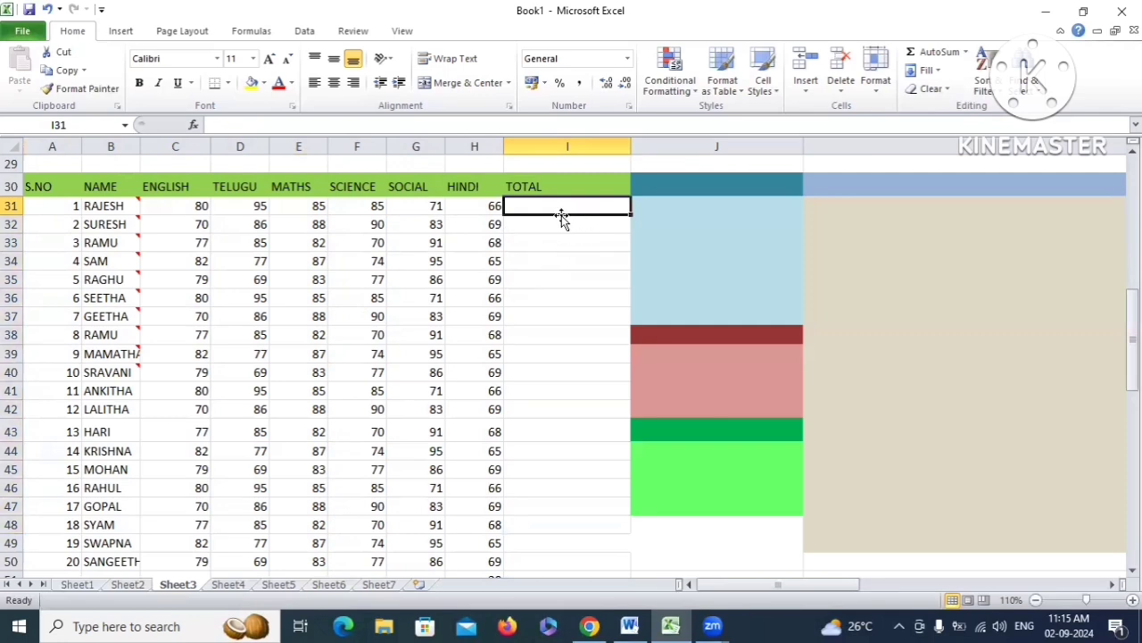
type("=sum(")
left_click_drag(204, 207, 486, 207)
type(")")
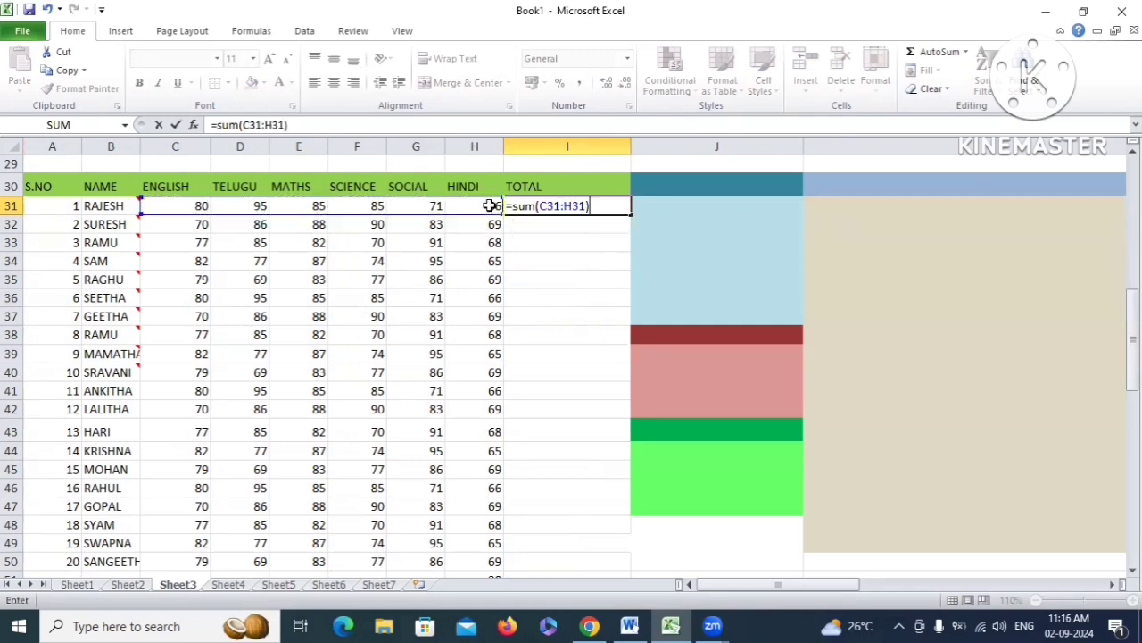
key("Return")
Fill the SUM formula down the TOTAL column, check it, and select the table A30:I50
left_click(589, 204)
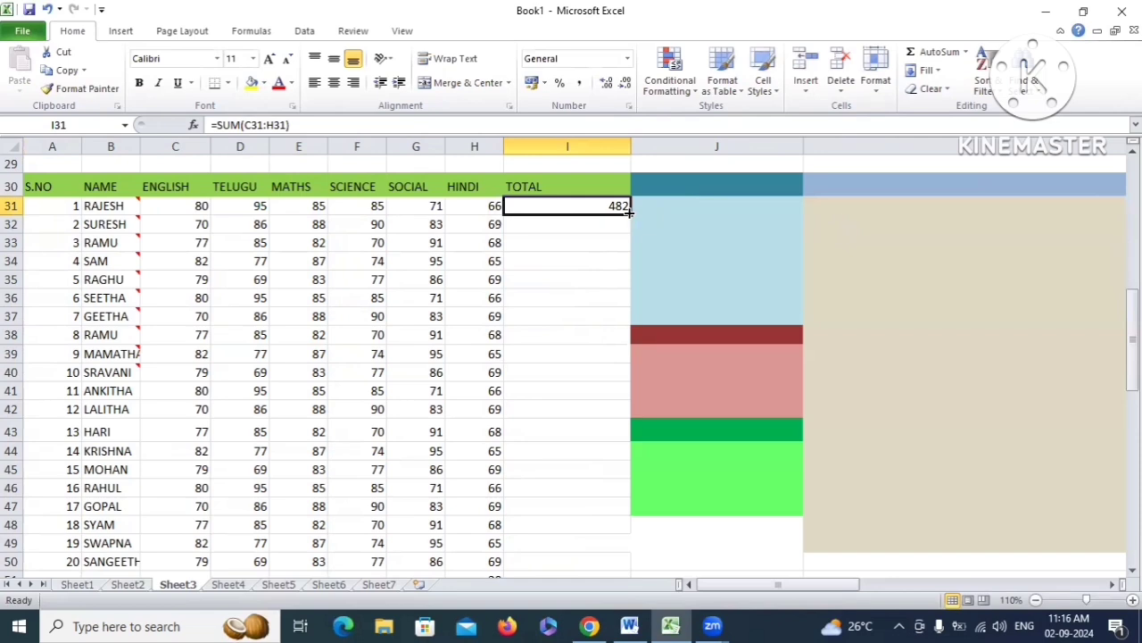
double_click(628, 207)
left_click(571, 429)
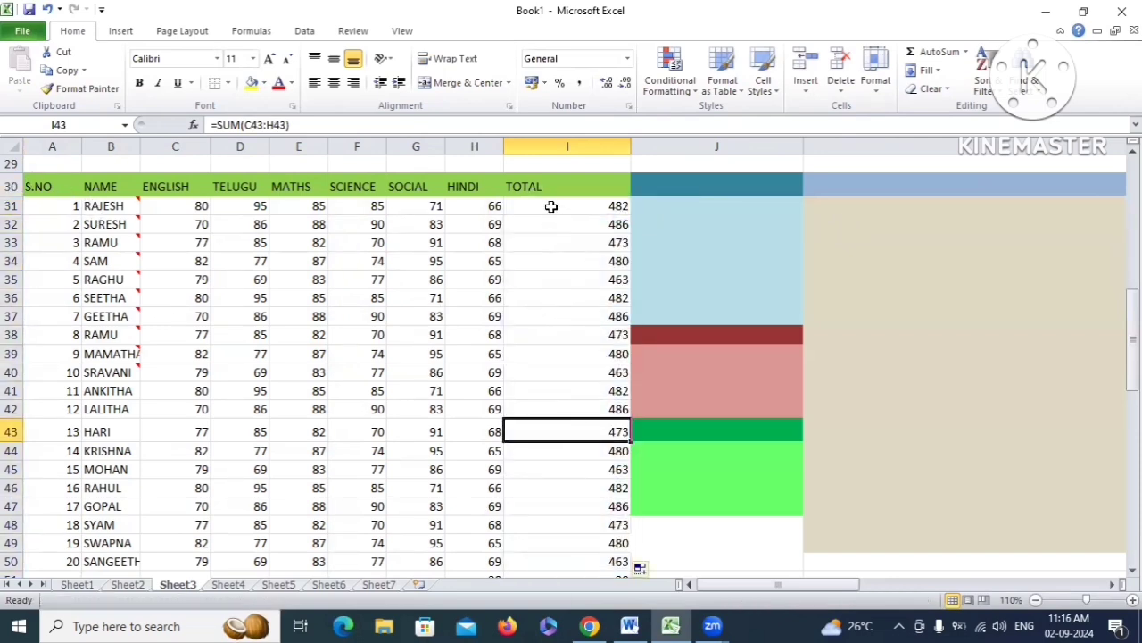
left_click_drag(551, 206, 581, 525)
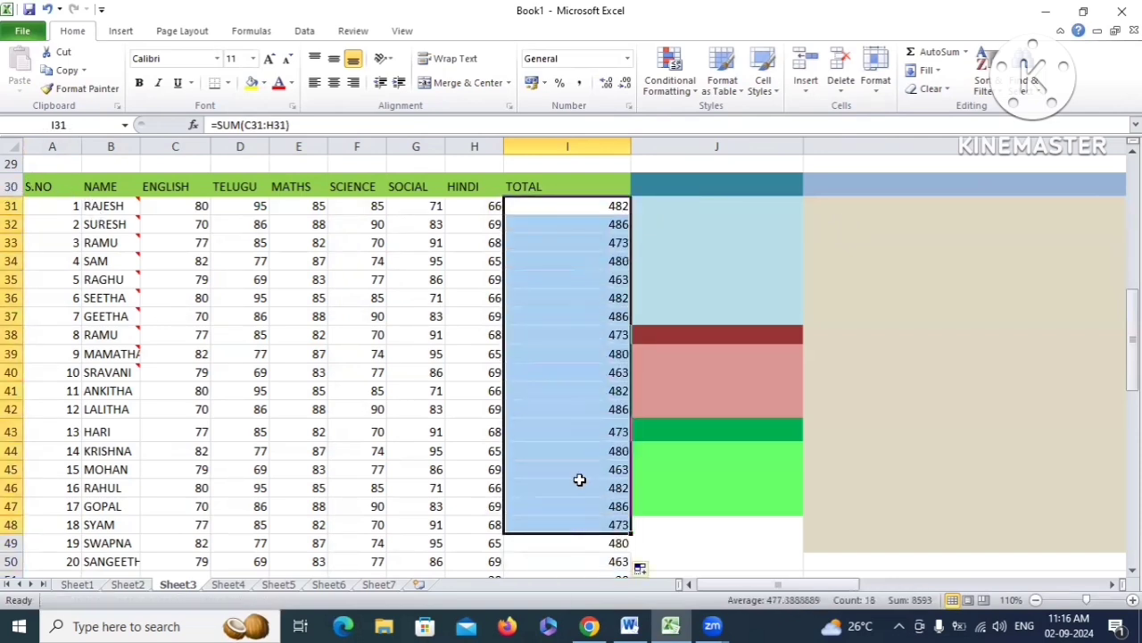
left_click(546, 377)
left_click_drag(44, 183, 619, 563)
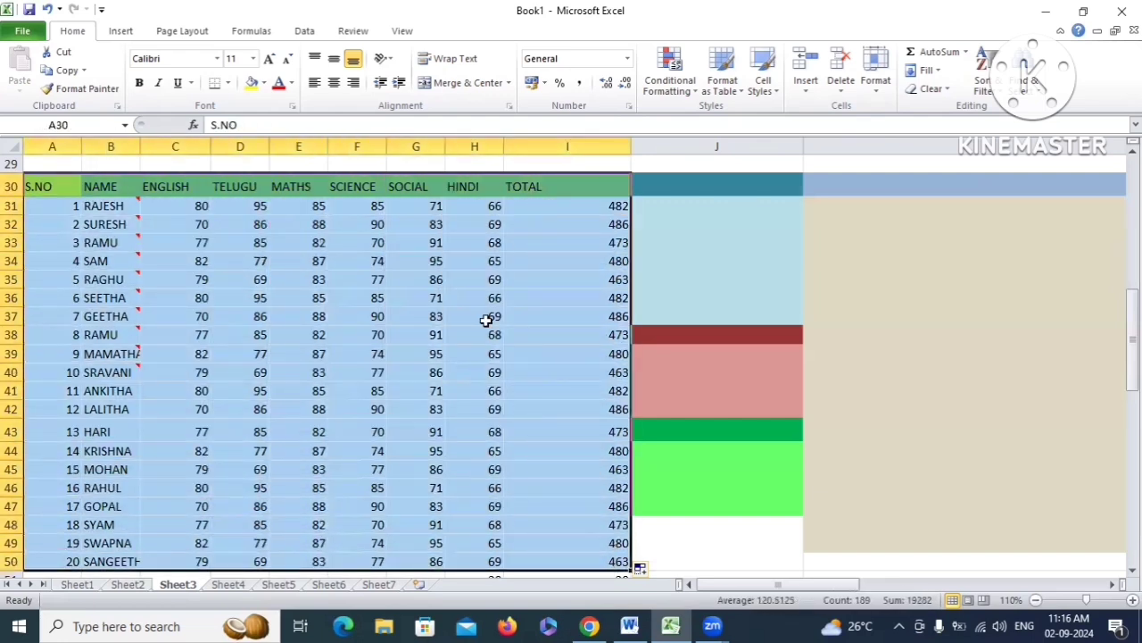
Select the TOTAL formula cells with Find & Select > Formulas, then close the reopened menu
left_click(1031, 78)
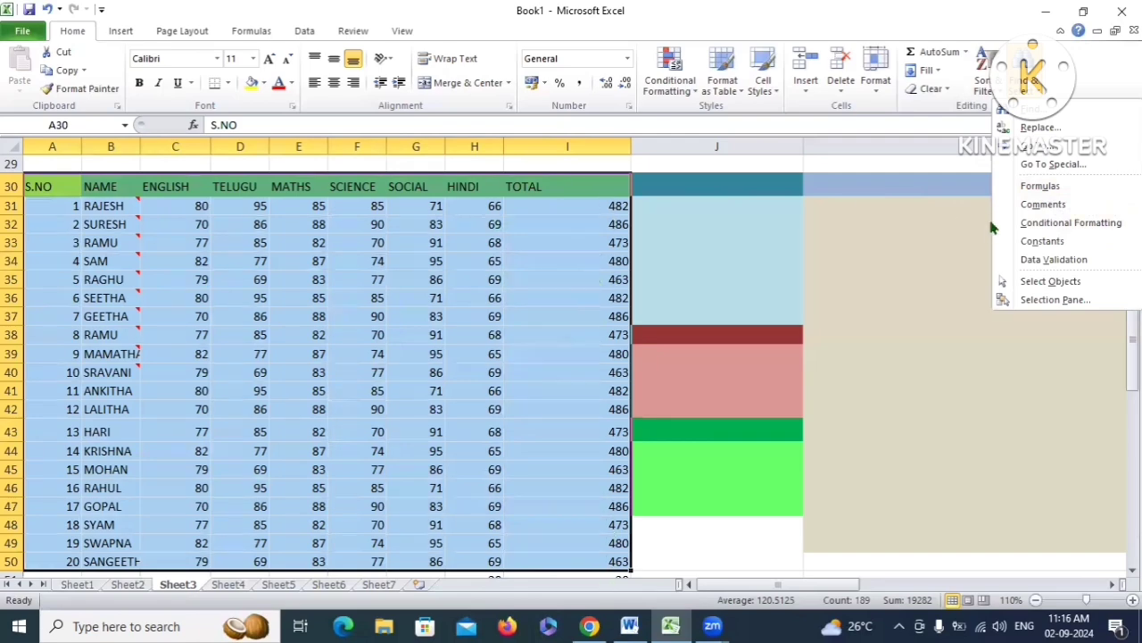
left_click(1041, 186)
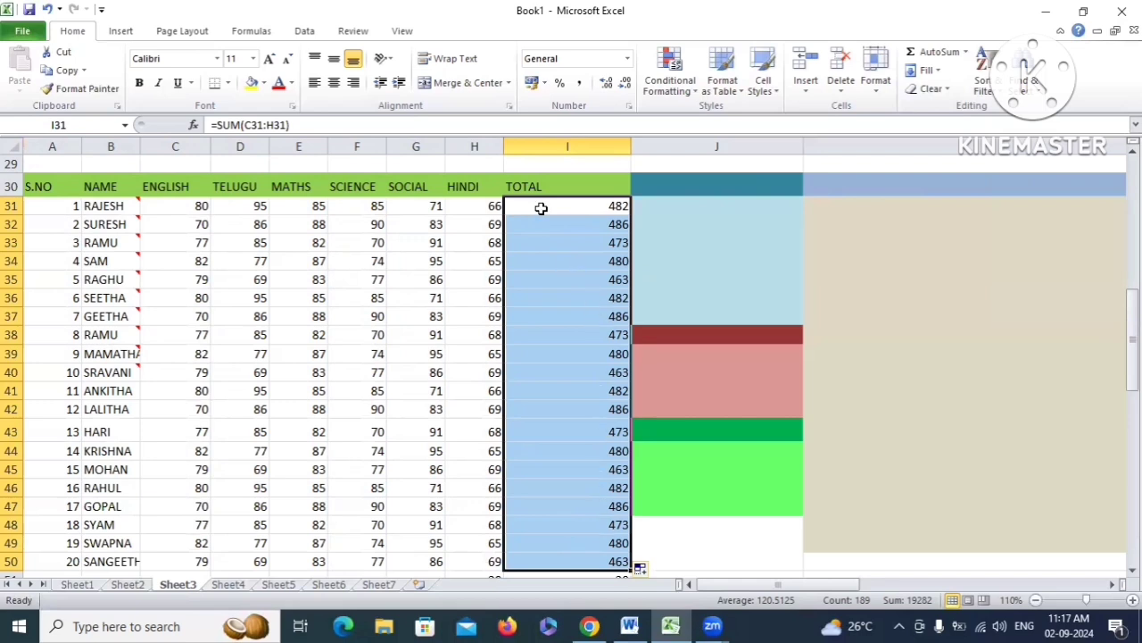
left_click(1007, 82)
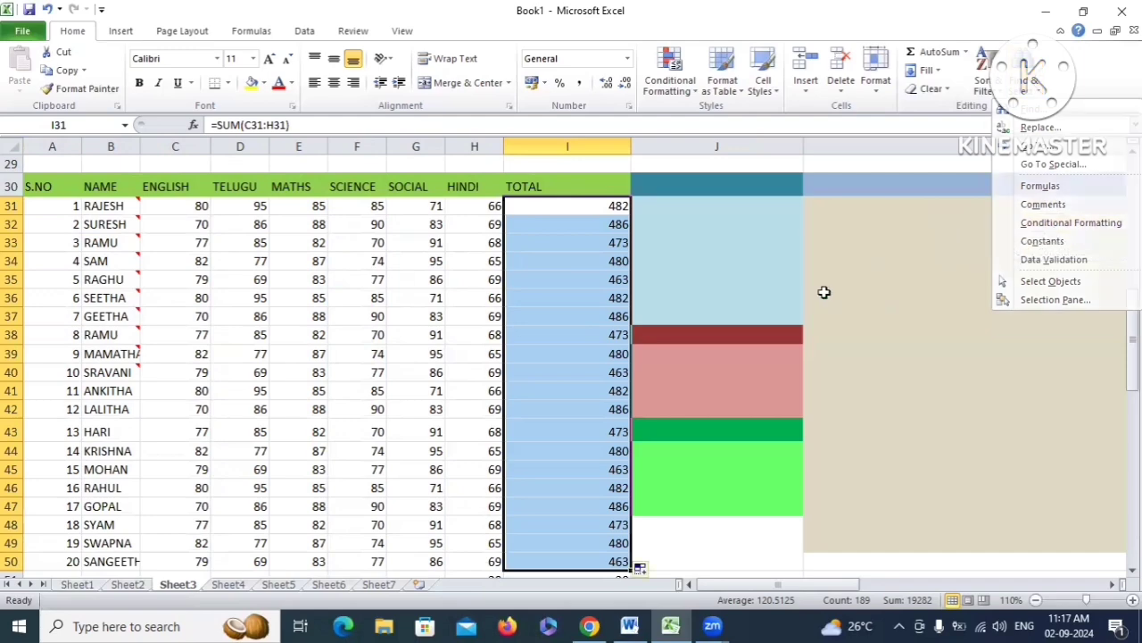
key("Escape")
Highlight TOTAL values greater than 253 with Green Fill with Dark Green Text
scroll(553, 234, "down", 1)
left_click(660, 240)
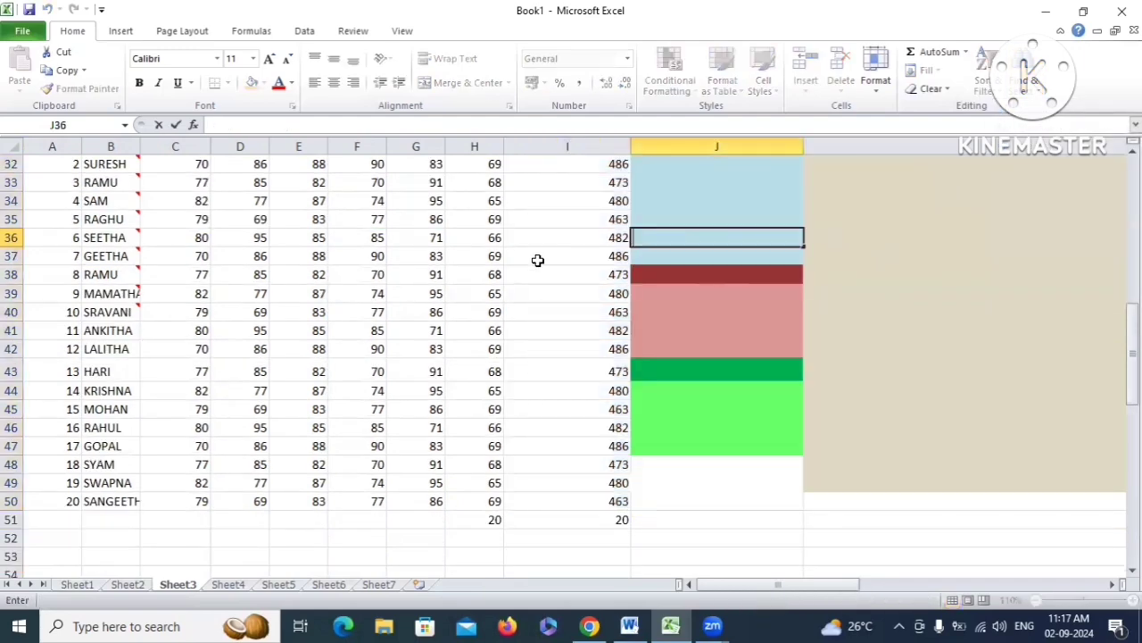
scroll(530, 259, "up", 2)
left_click_drag(530, 259, 604, 553)
left_click(119, 36)
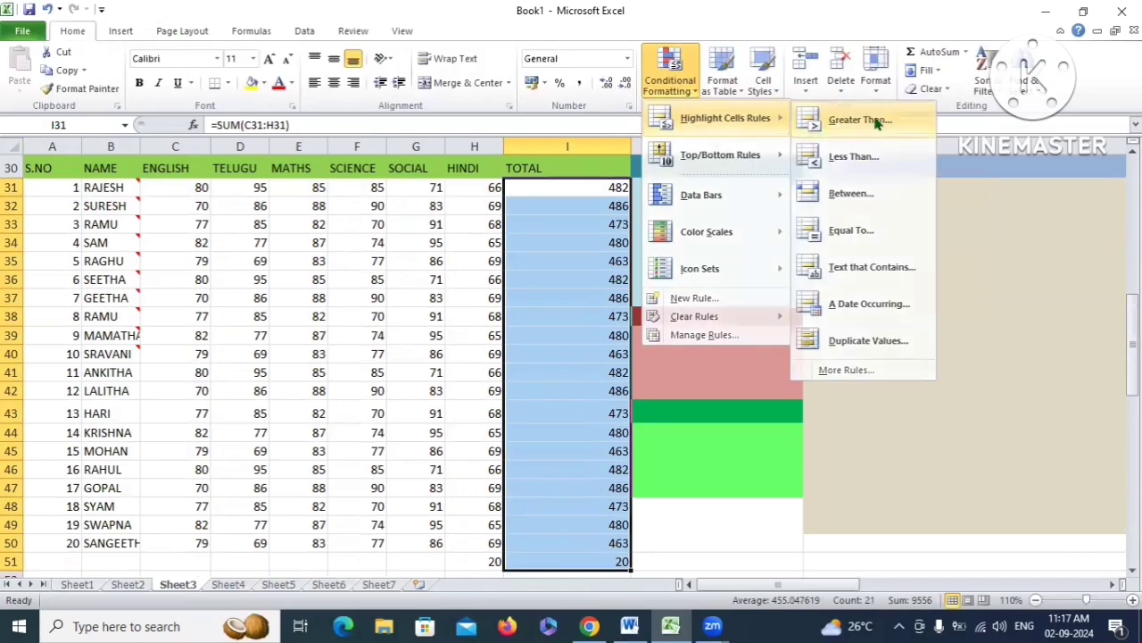
left_click(858, 120)
left_click(448, 305)
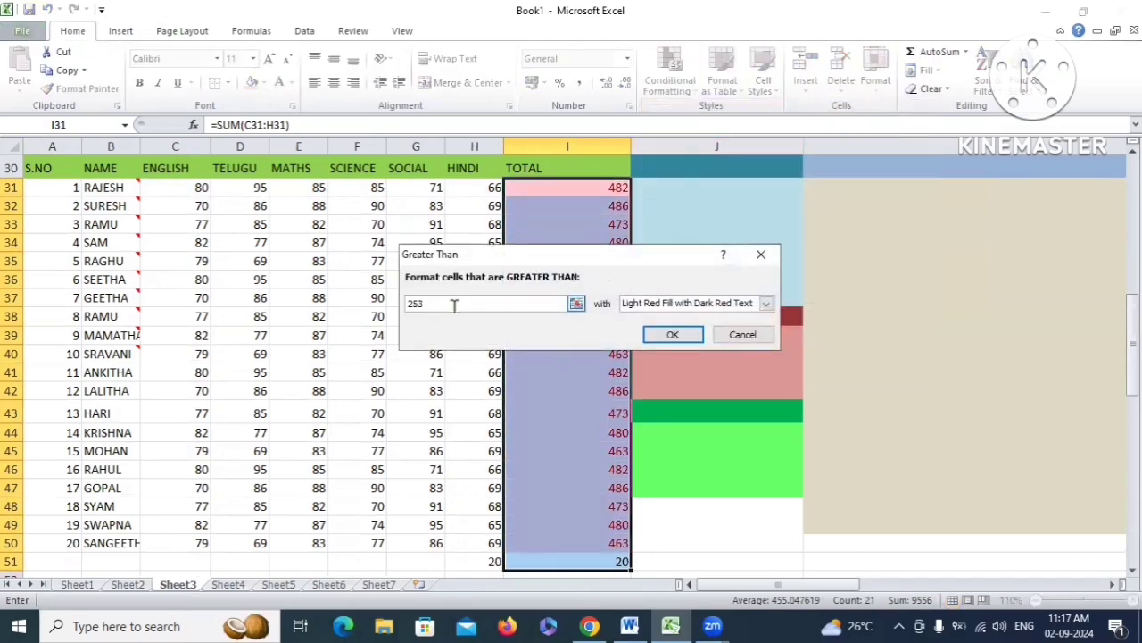
left_click(766, 303)
left_click(665, 342)
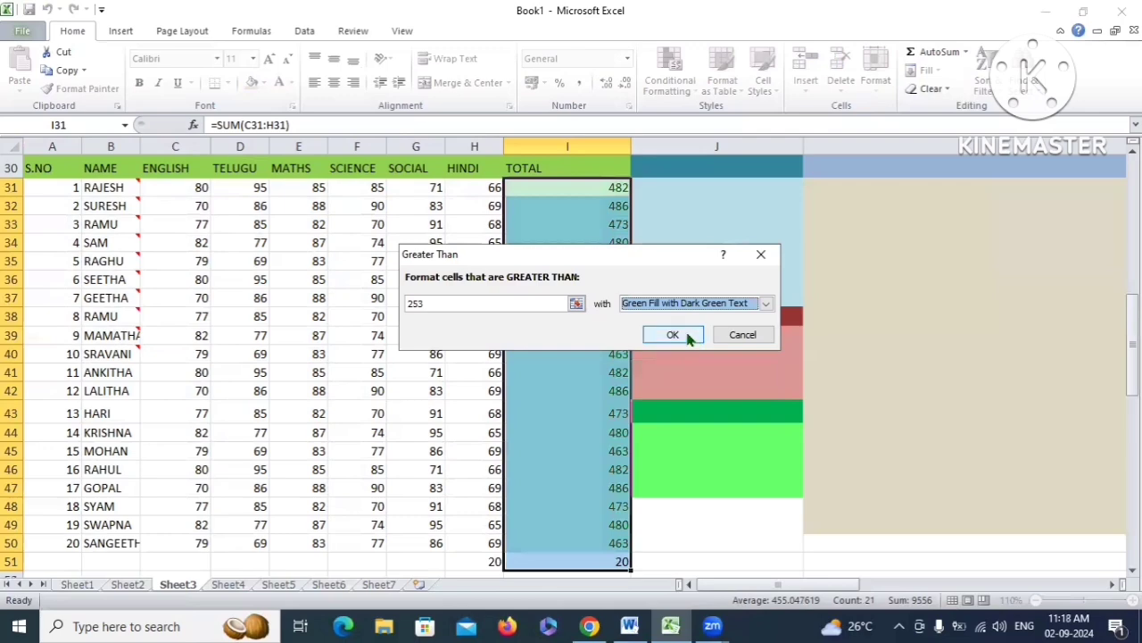
left_click(669, 334)
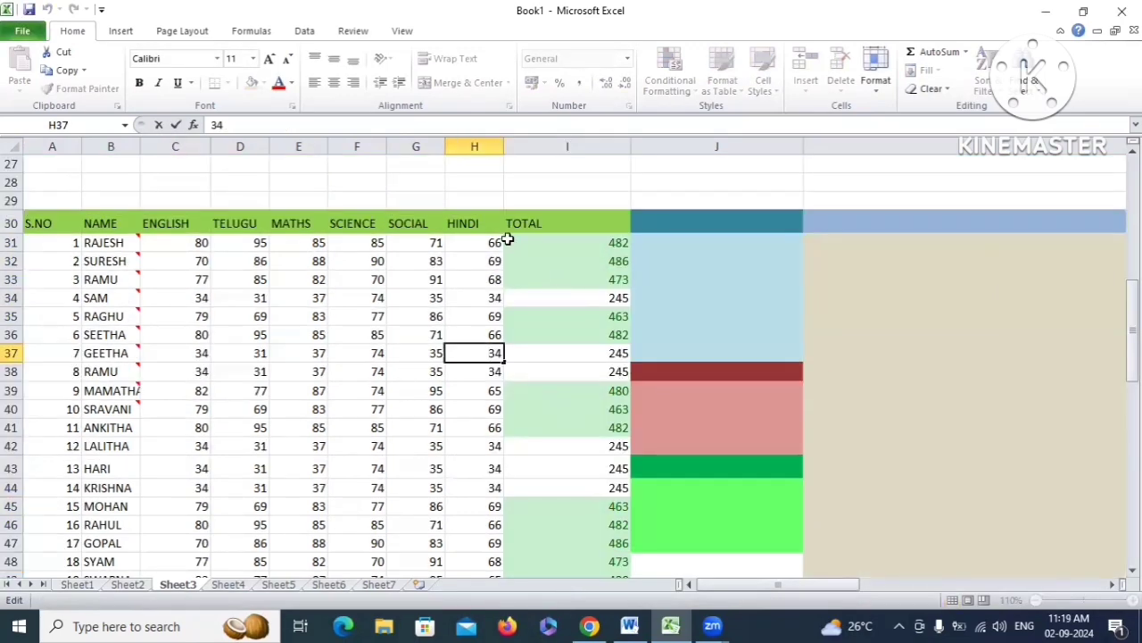
Highlight totals less than 250 in light red fill and deselect to view the colouring
left_click_drag(508, 238, 576, 500)
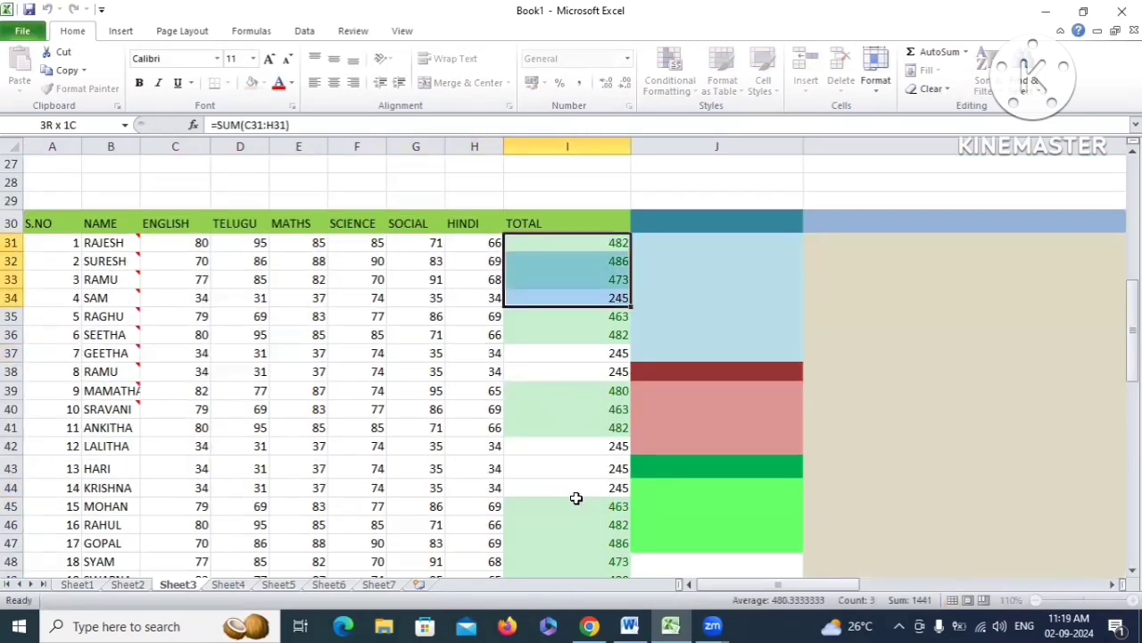
left_click(670, 80)
mouse_move(724, 118)
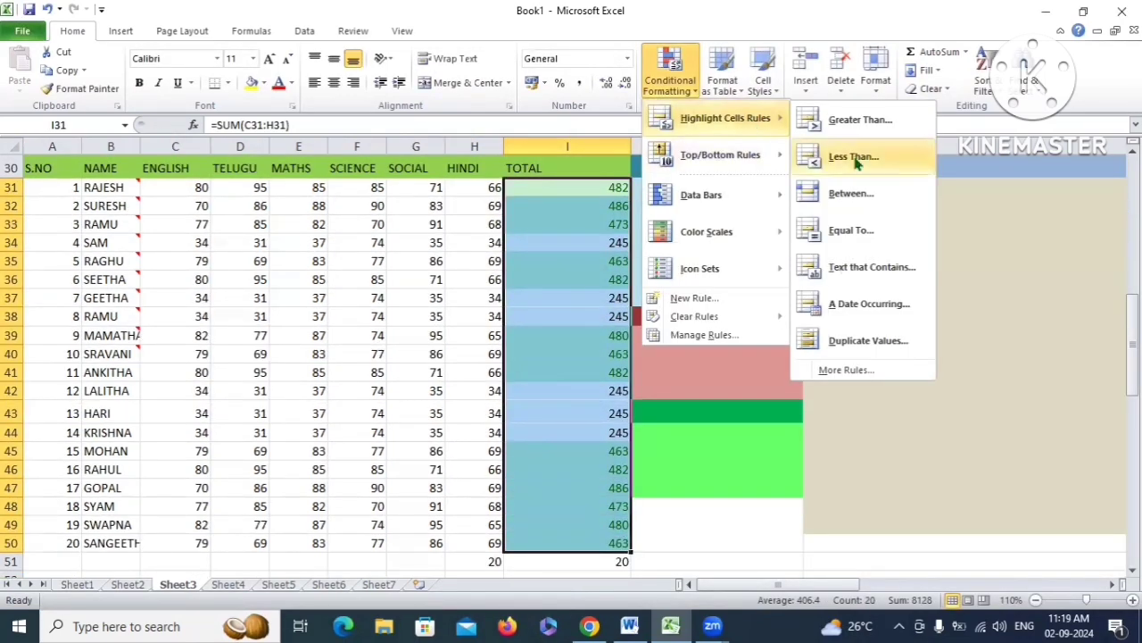
left_click(855, 159)
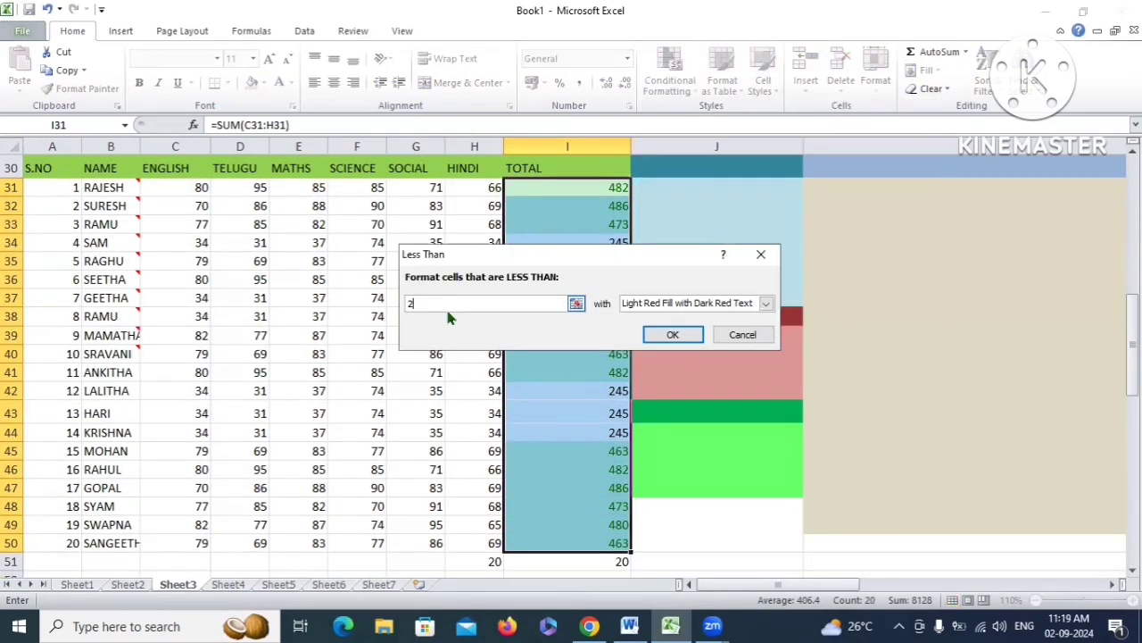
type("250")
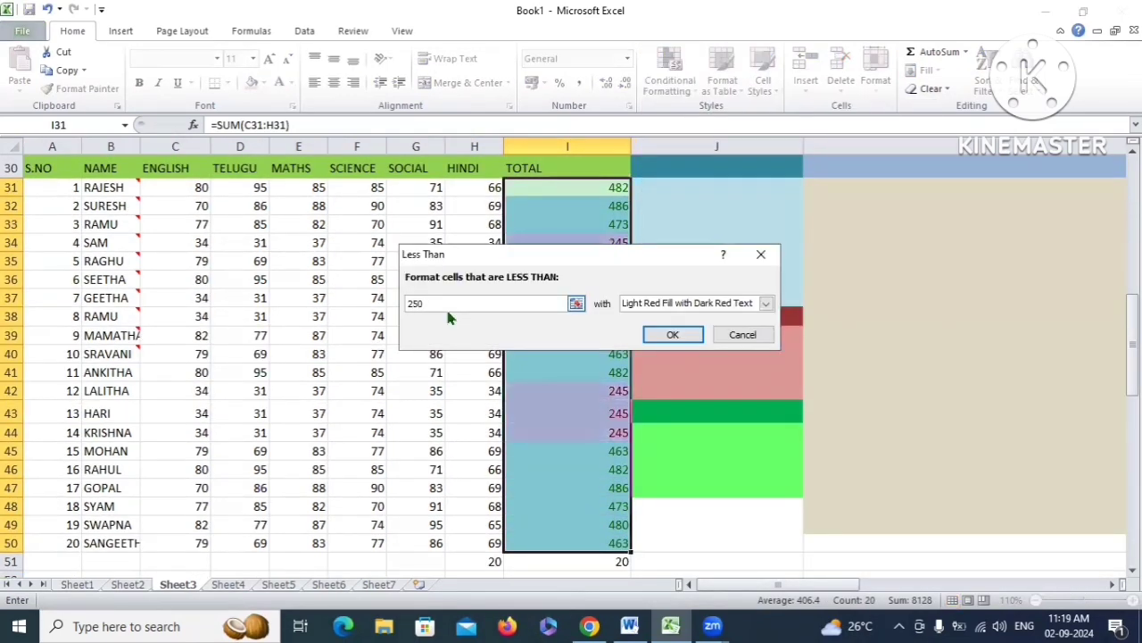
left_click(674, 335)
left_click(774, 340)
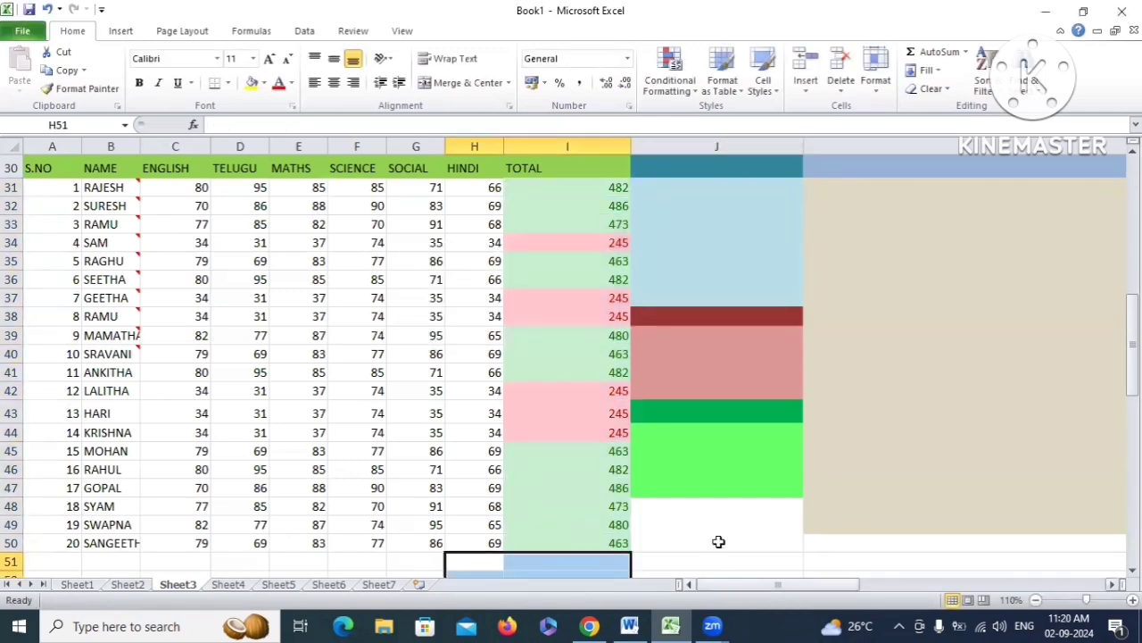
left_click(720, 521)
Inspect several TOTAL cells, then select the conditionally formatted cells within A30:I50
left_click_drag(524, 189, 597, 258)
left_click(595, 245)
left_click(599, 242)
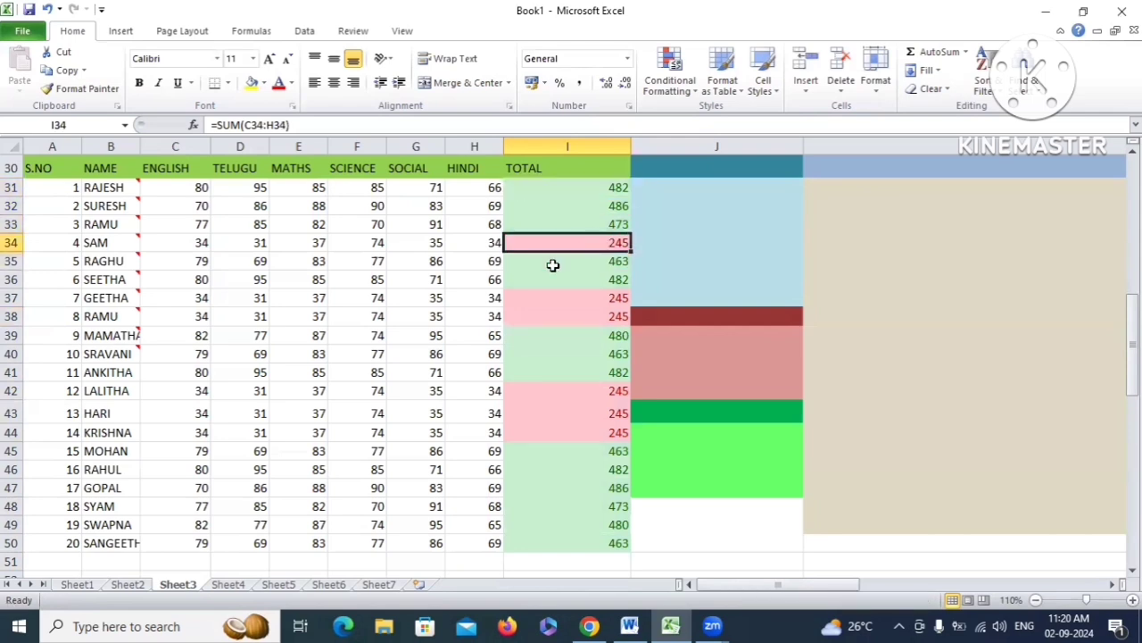
left_click_drag(557, 303, 580, 317)
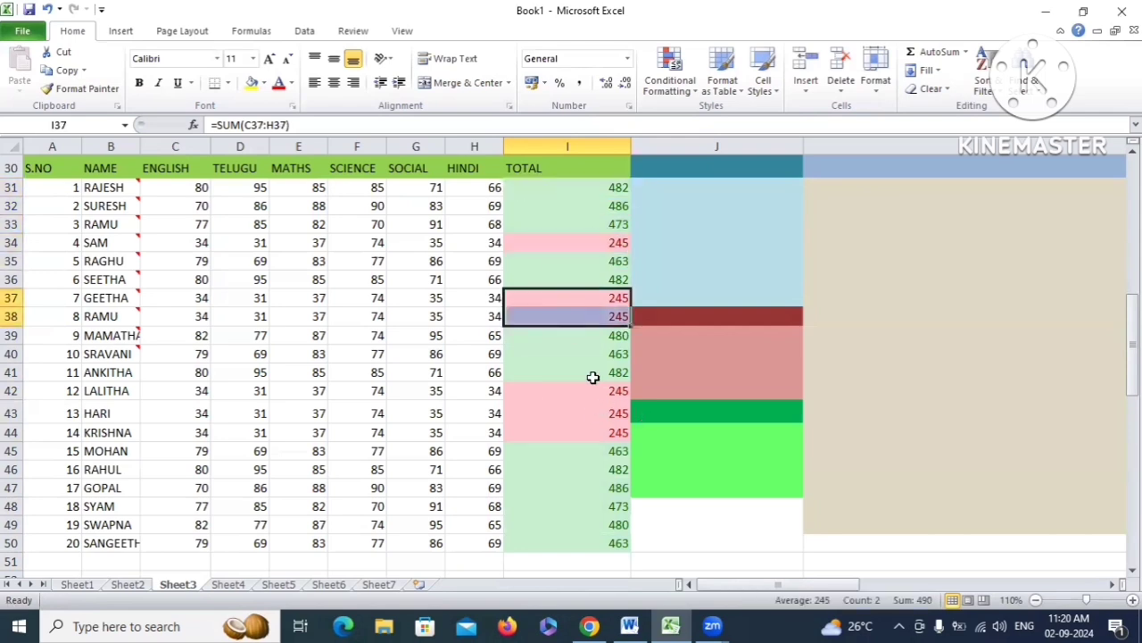
left_click(568, 210)
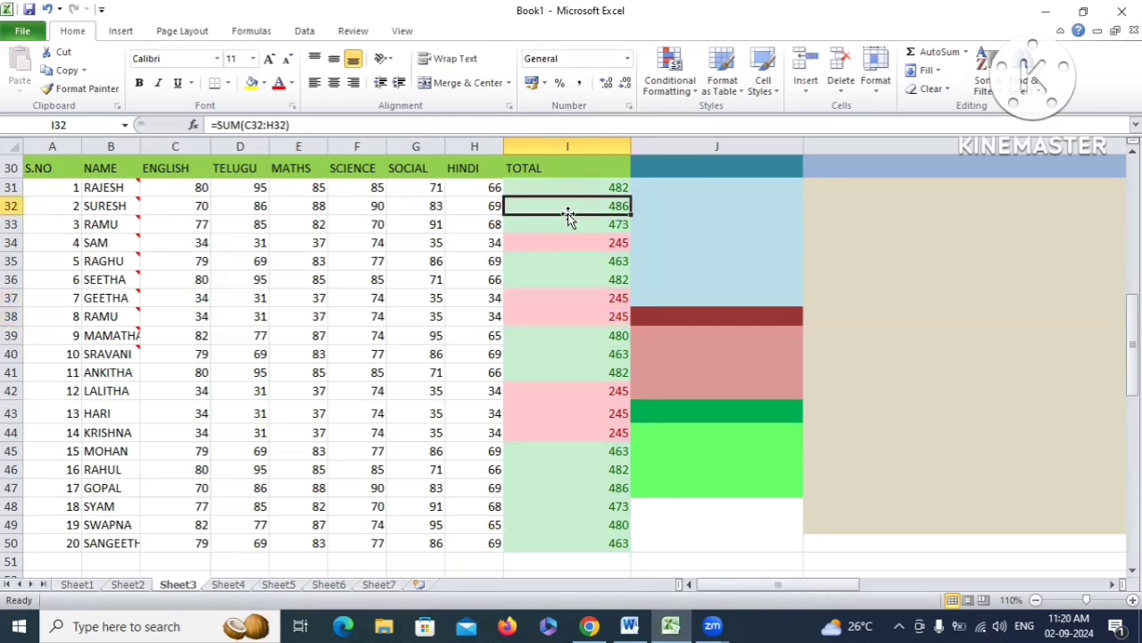
left_click_drag(44, 167, 589, 540)
left_click(1031, 80)
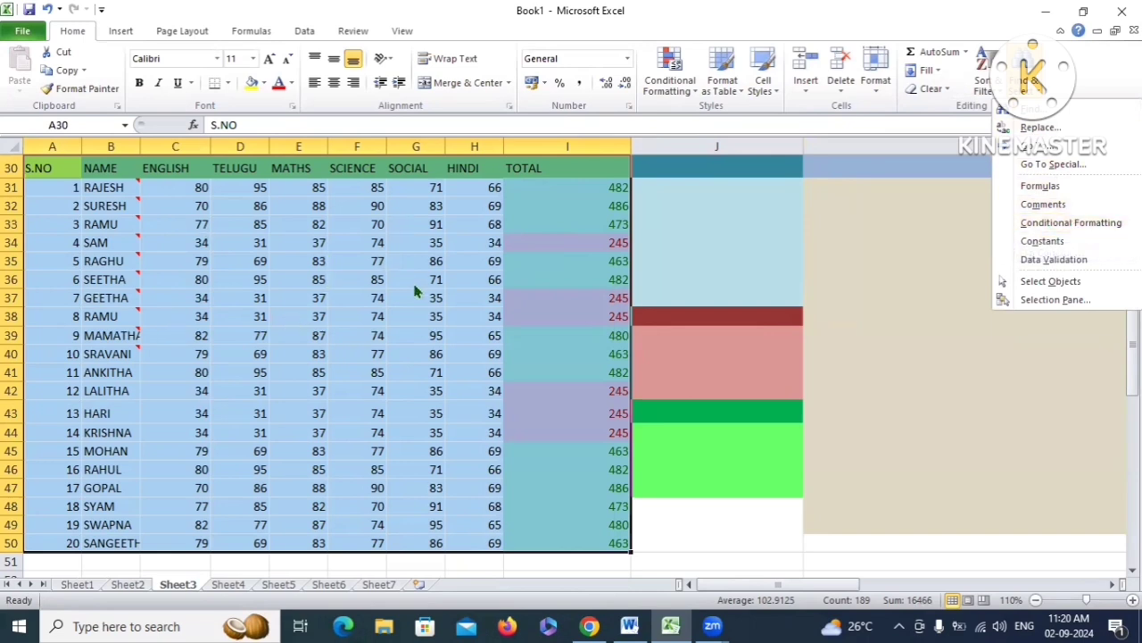
left_click(1077, 224)
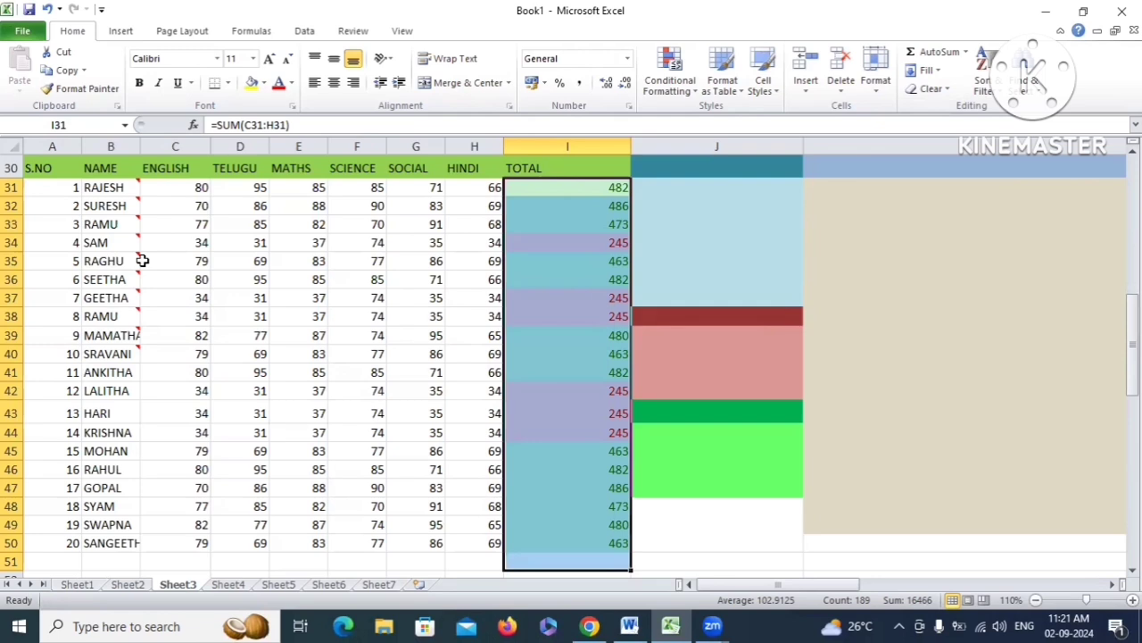
left_click(1025, 81)
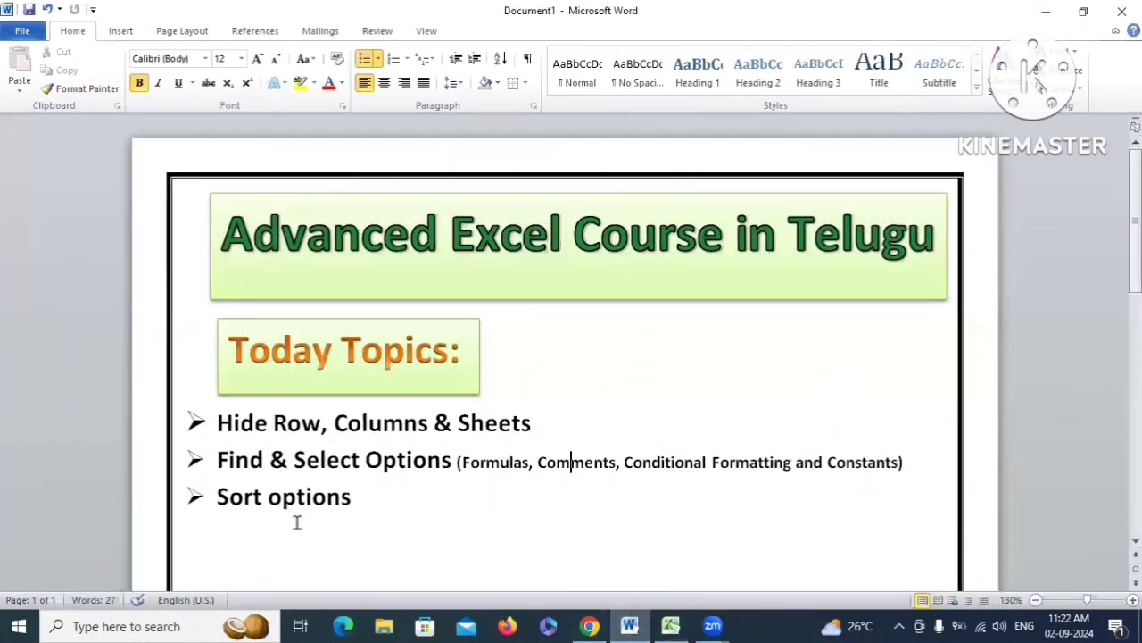
left_click_drag(361, 498, 221, 508)
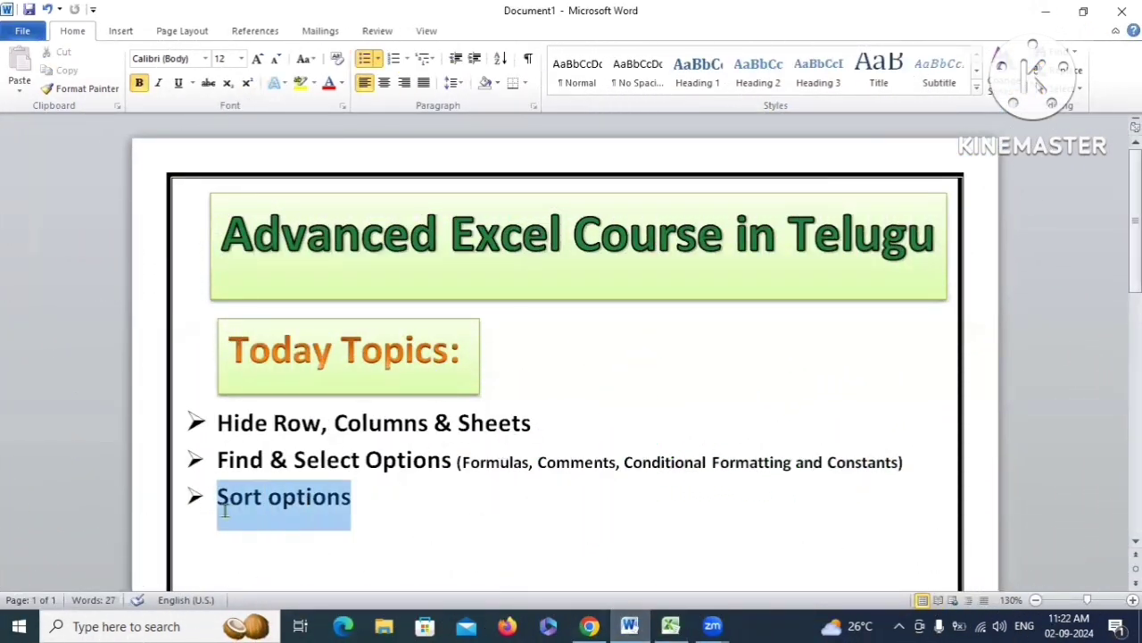
left_click(375, 498)
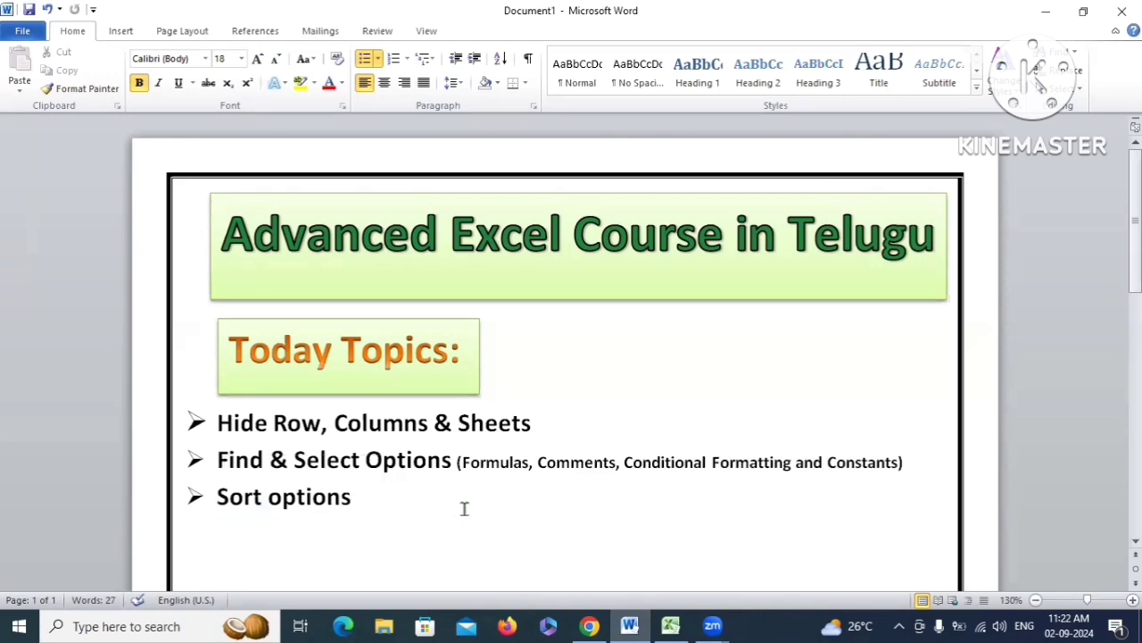
left_click(671, 626)
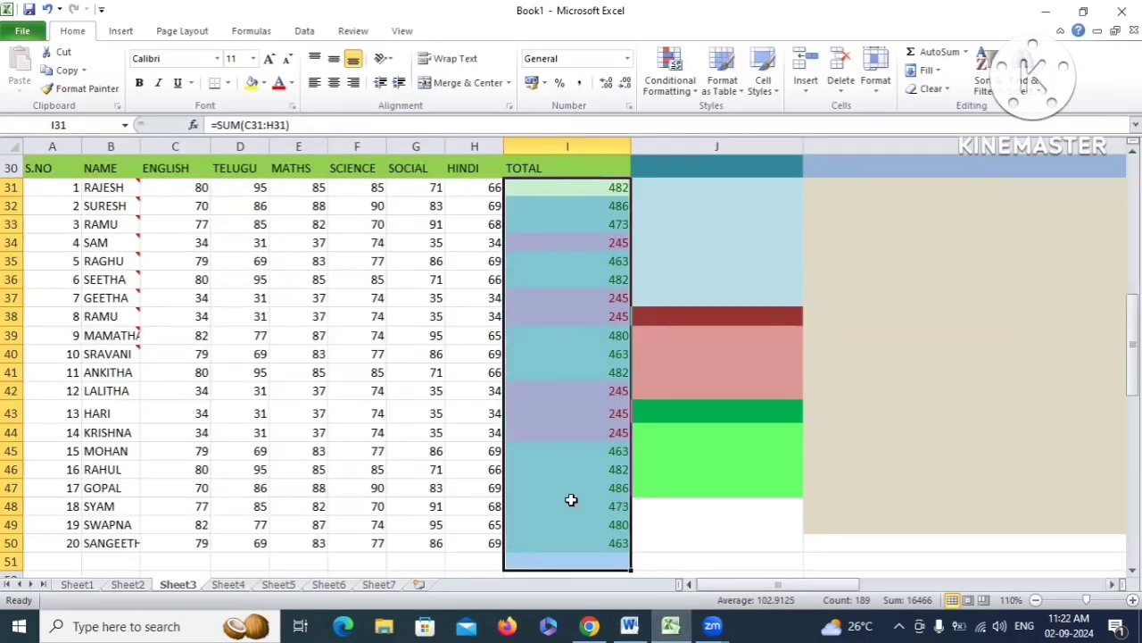
Select the NAME column, then its heading cell B30, and bring up the Sort & Filter options
left_click(559, 493)
left_click(177, 487)
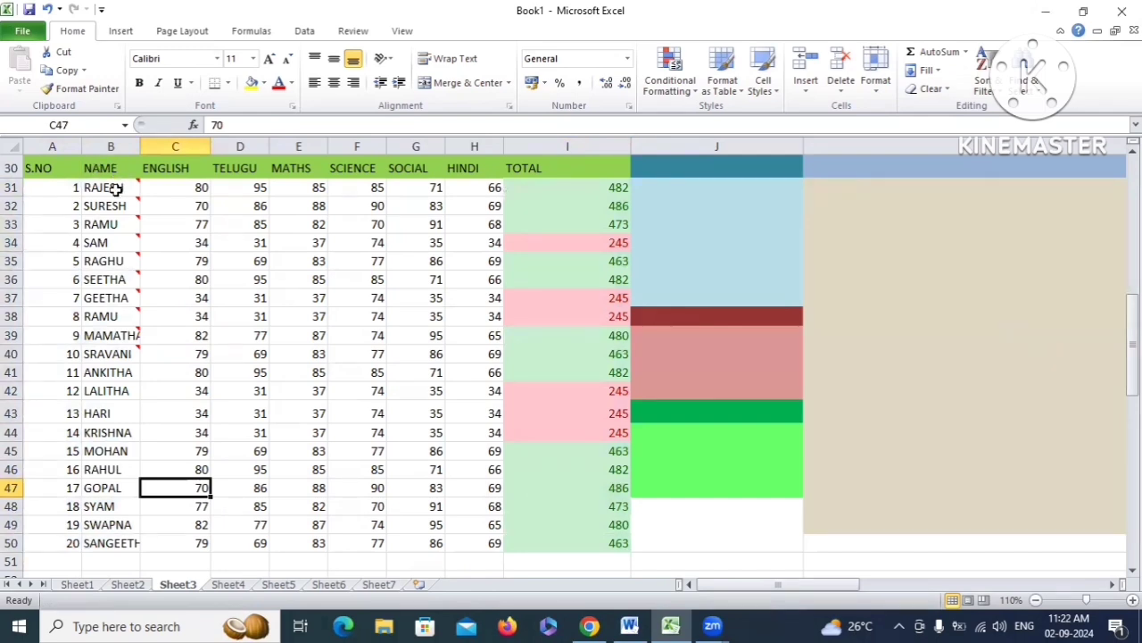
mouse_move(116, 189)
left_click(110, 168)
key("ctrl+shift+Down")
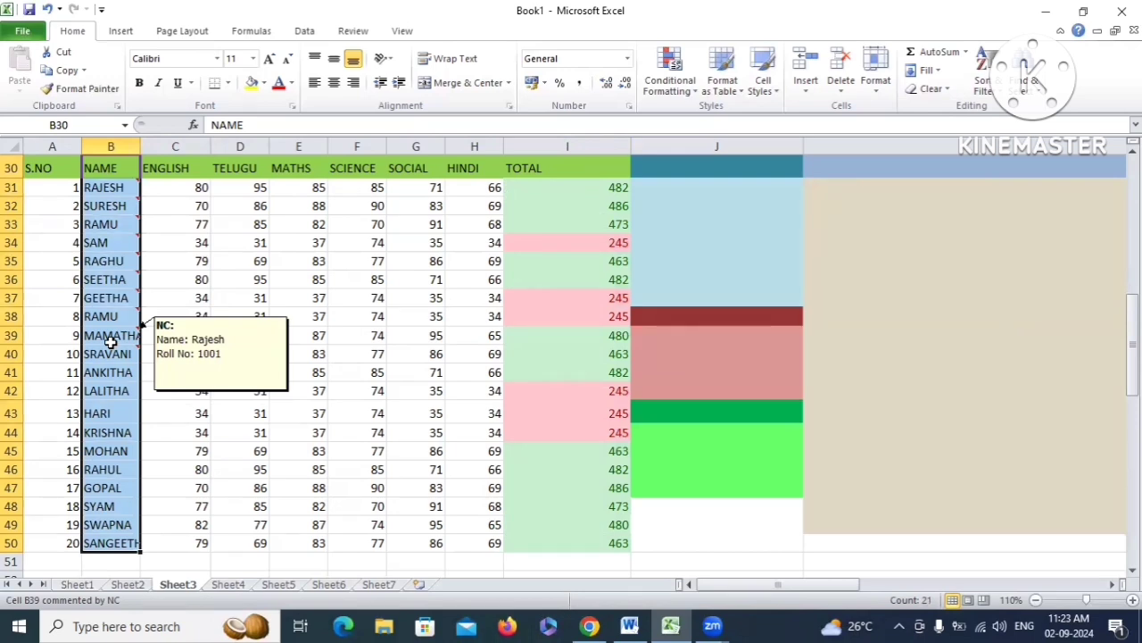
left_click(98, 169)
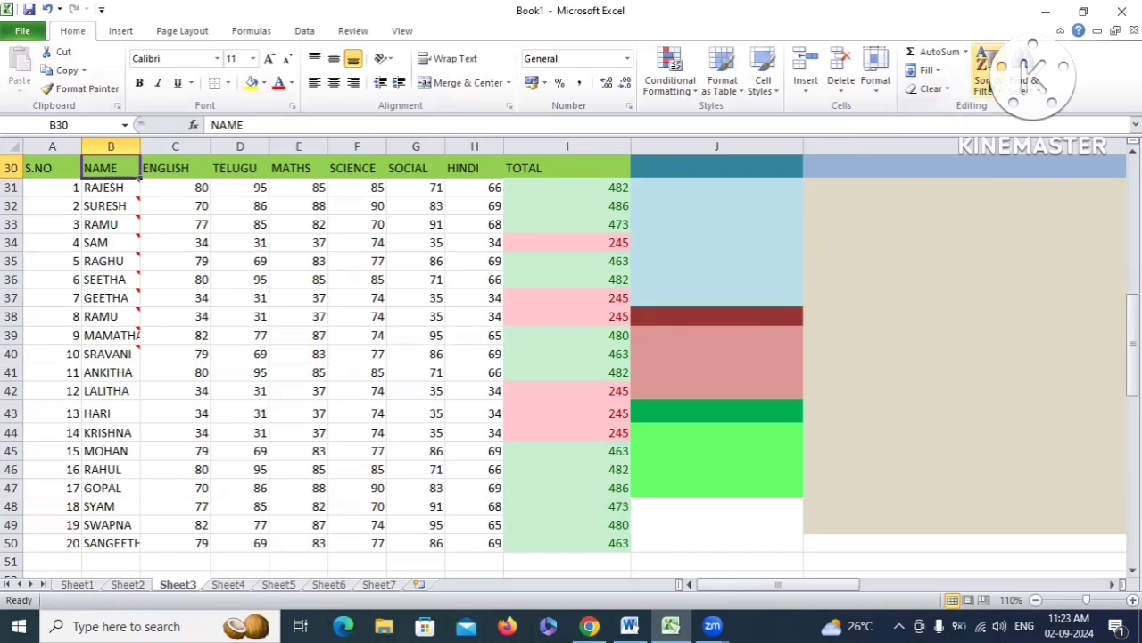
left_click(986, 75)
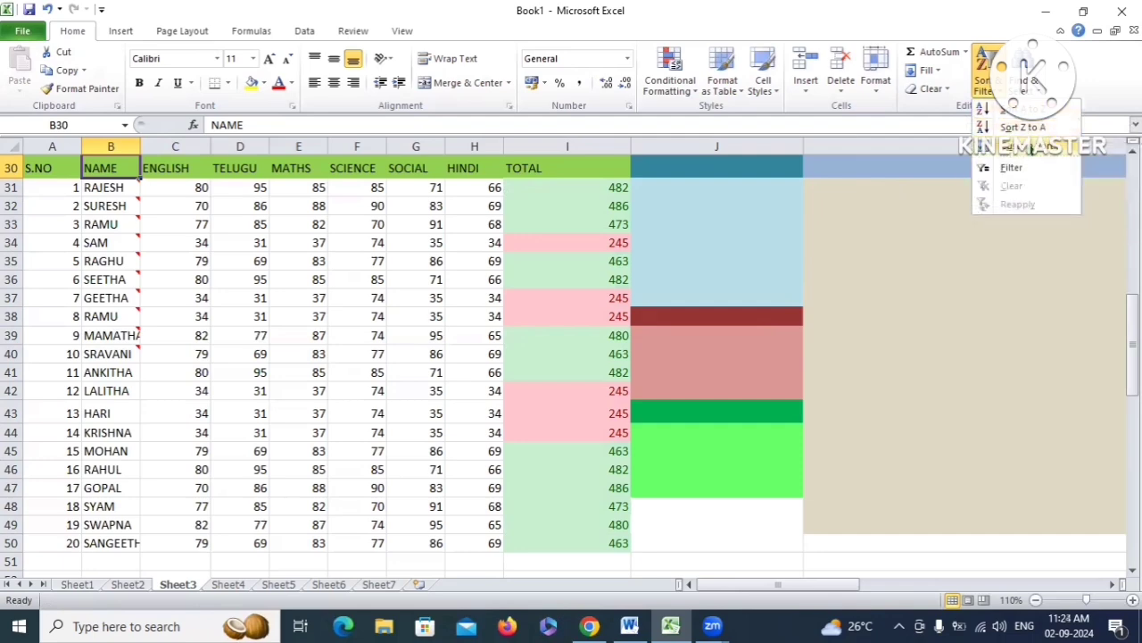
Custom-sort the table by NAME on cell values, A to Z, then select the GEETHA and GOPAL cells
left_click(1057, 151)
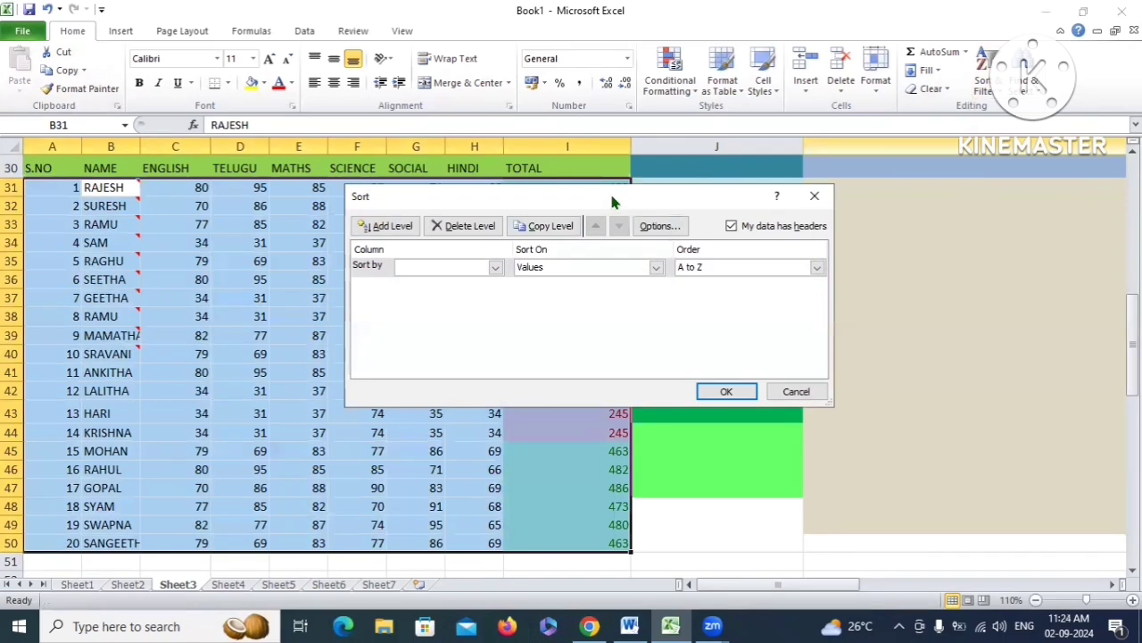
left_click_drag(609, 198, 664, 155)
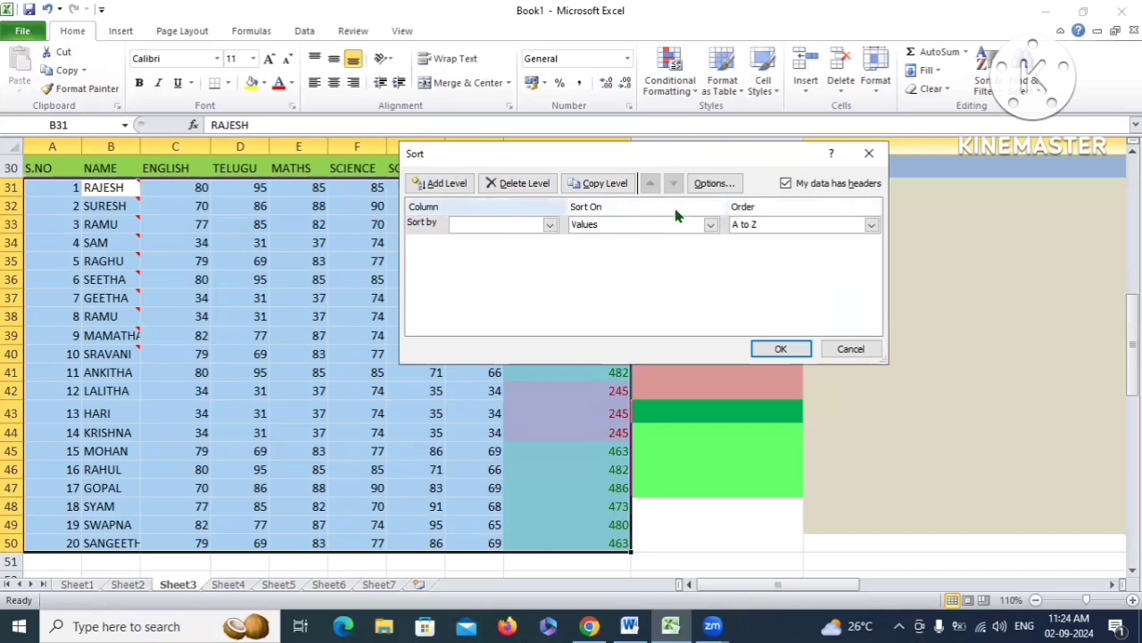
left_click(551, 224)
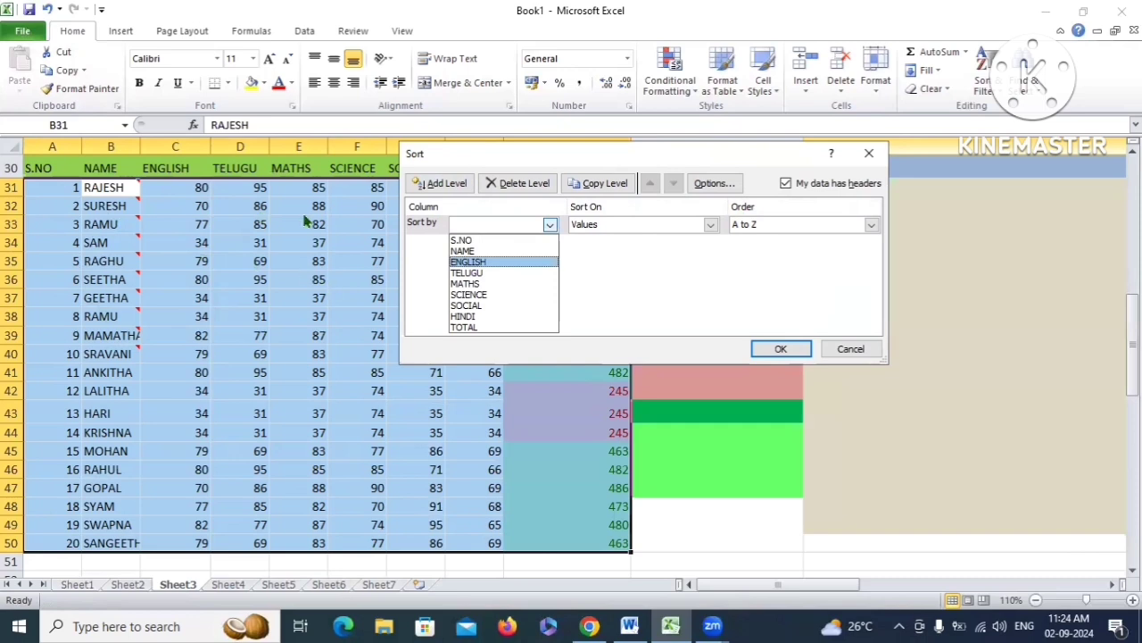
left_click(470, 253)
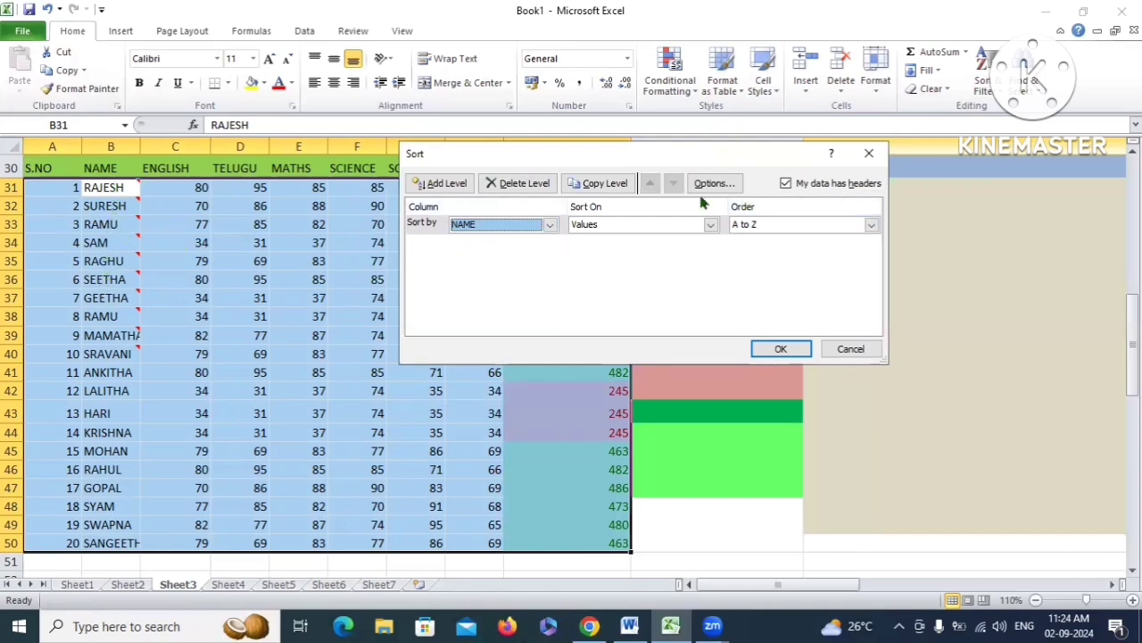
left_click(710, 224)
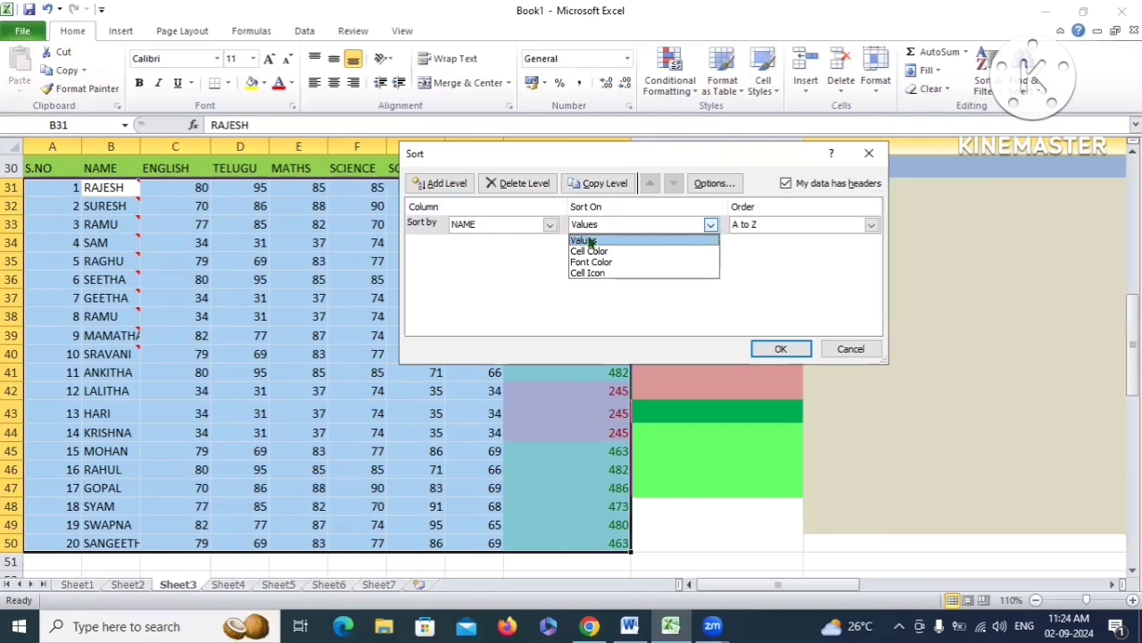
left_click(639, 225)
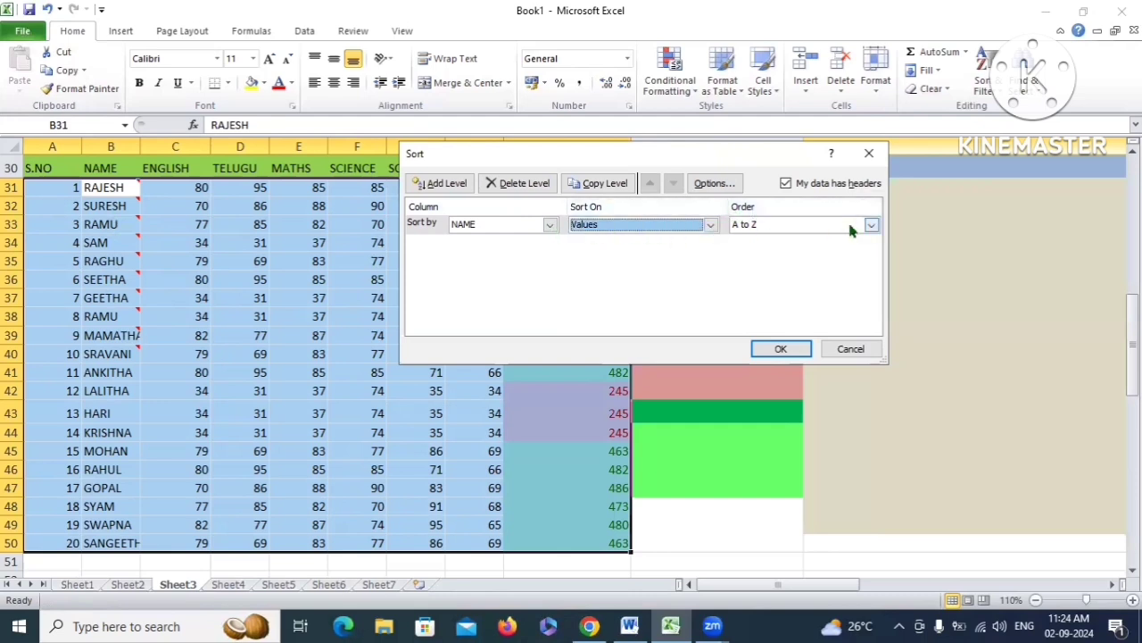
left_click(872, 225)
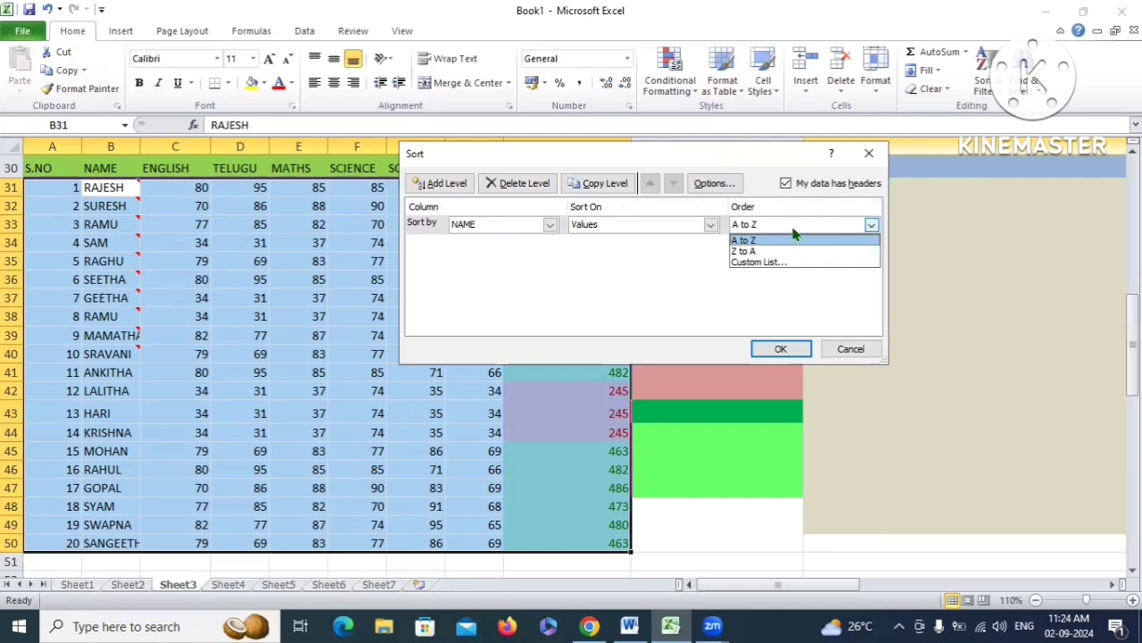
left_click(746, 242)
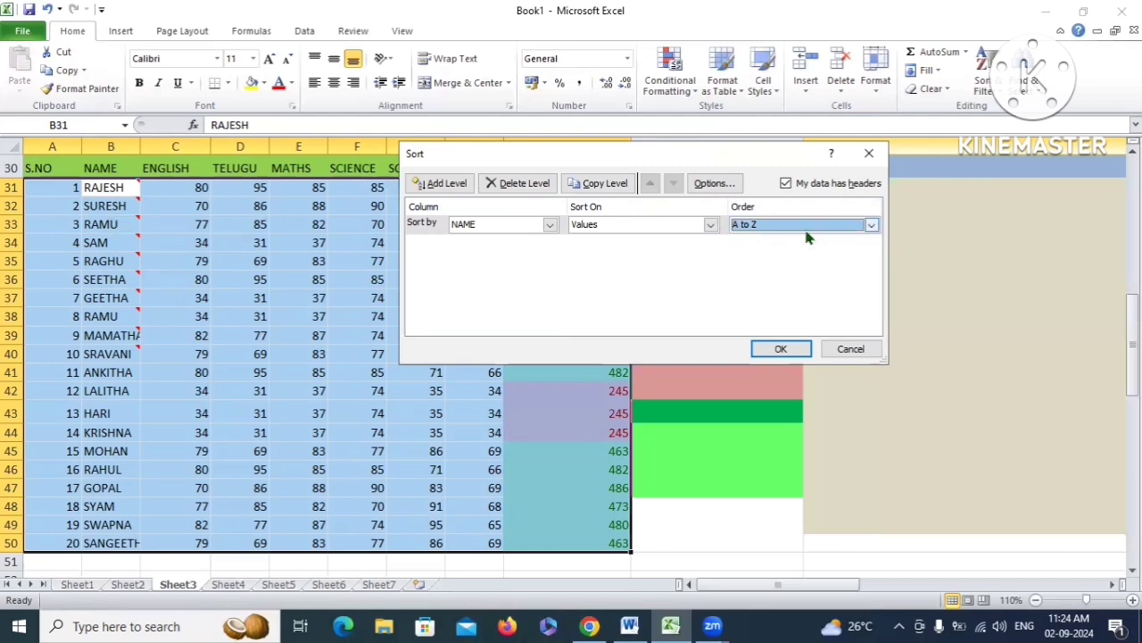
left_click(789, 350)
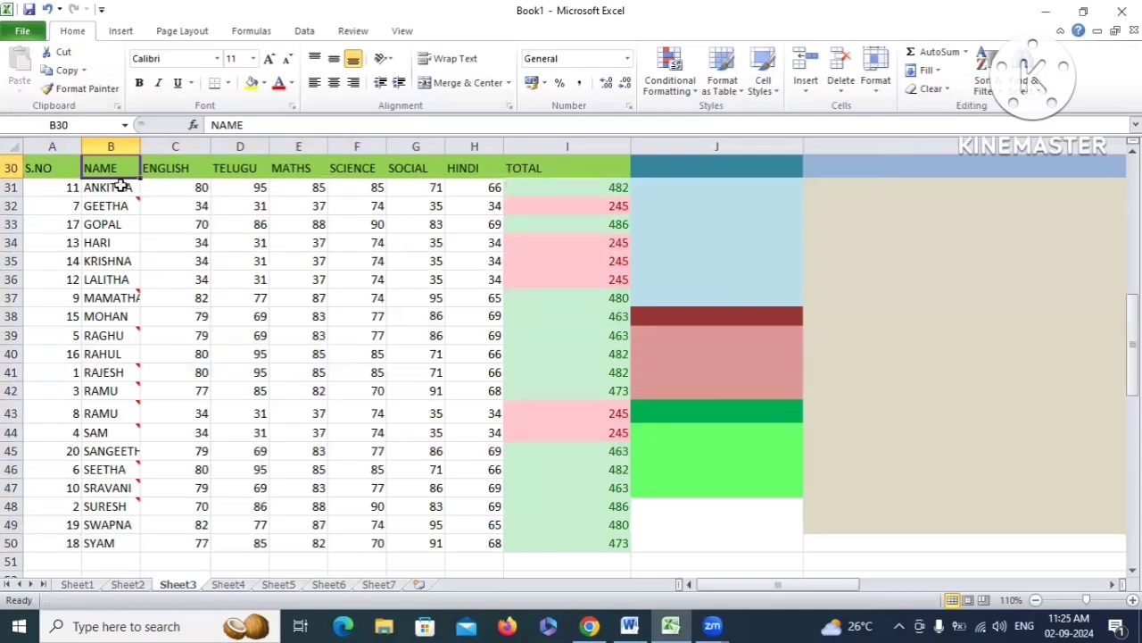
mouse_move(103, 197)
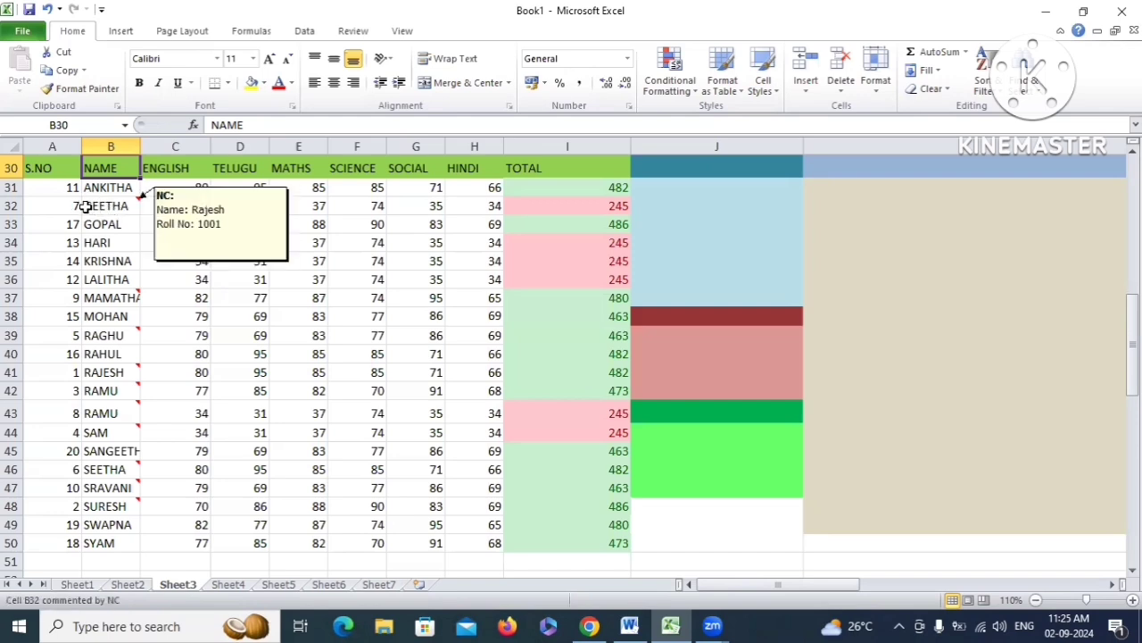
left_click_drag(92, 205, 112, 358)
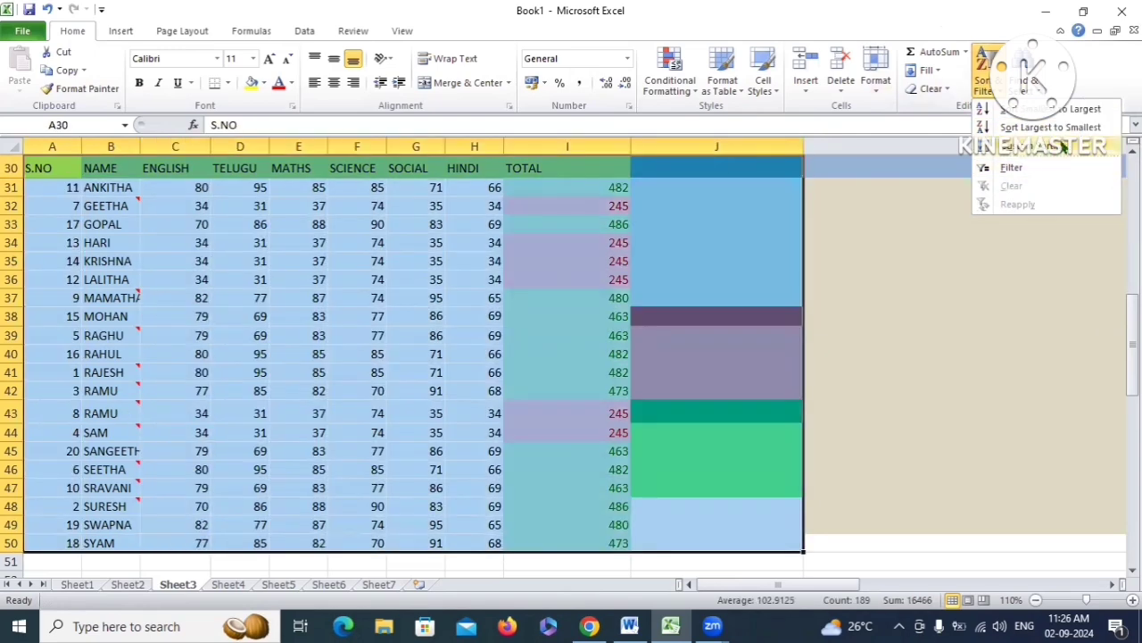
Custom-sort the table in Z to A order, running from SYAM down to ANKITHA
left_click(1039, 148)
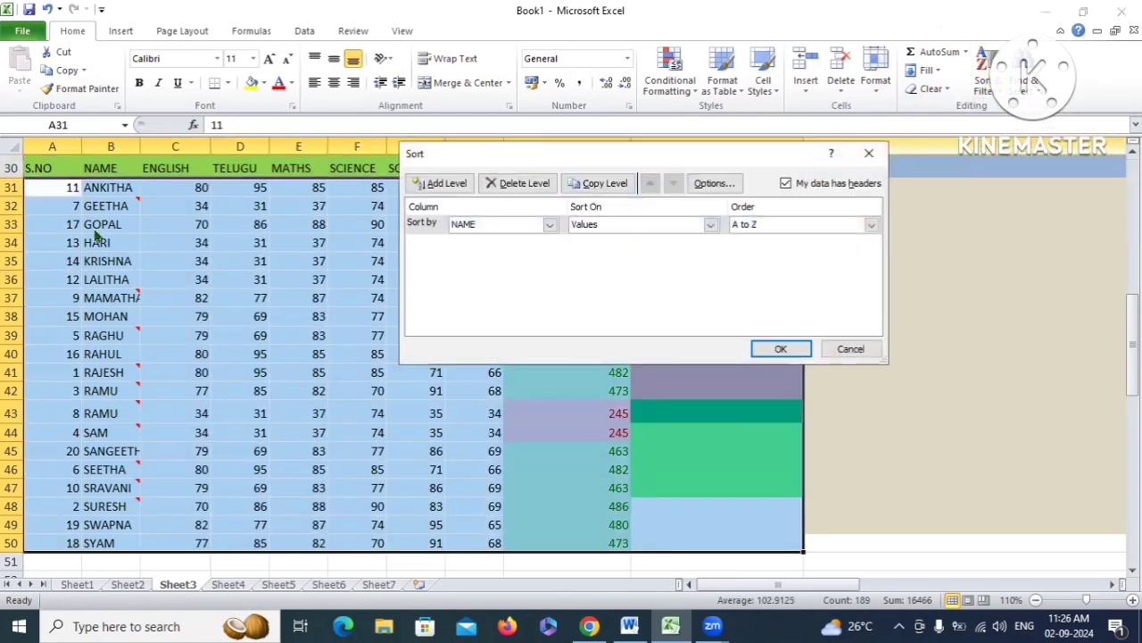
left_click(550, 224)
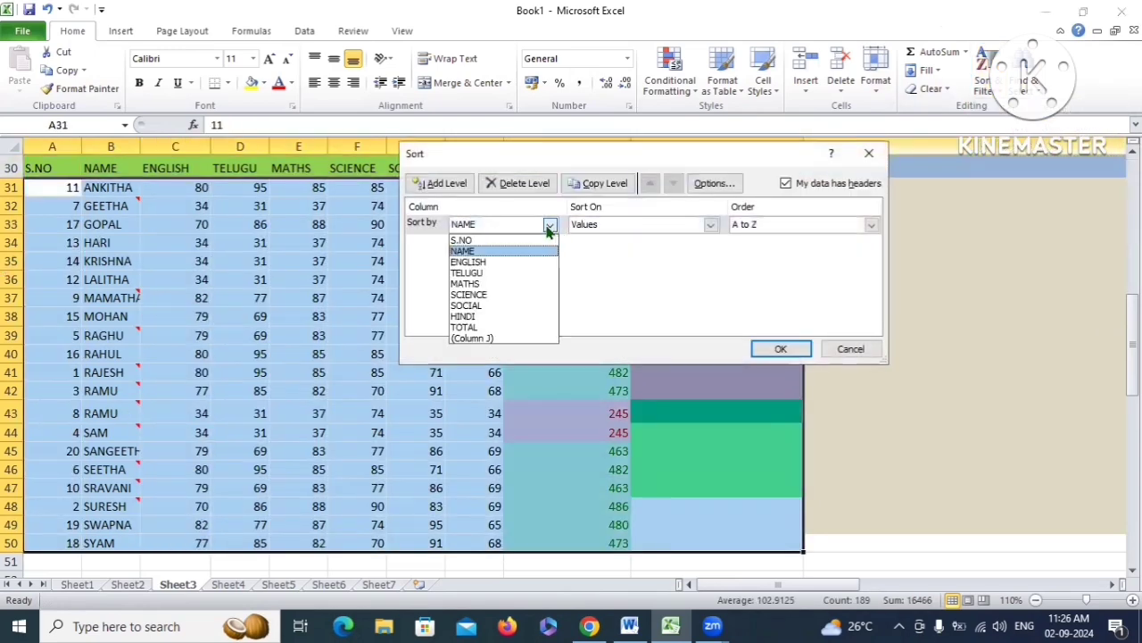
left_click(461, 240)
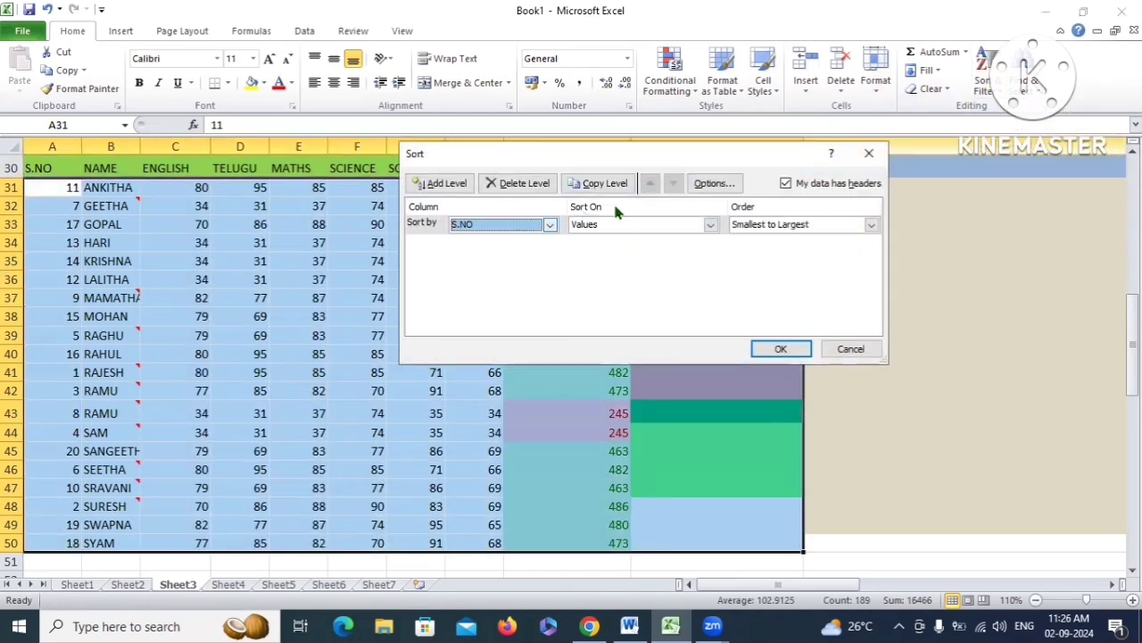
left_click(870, 224)
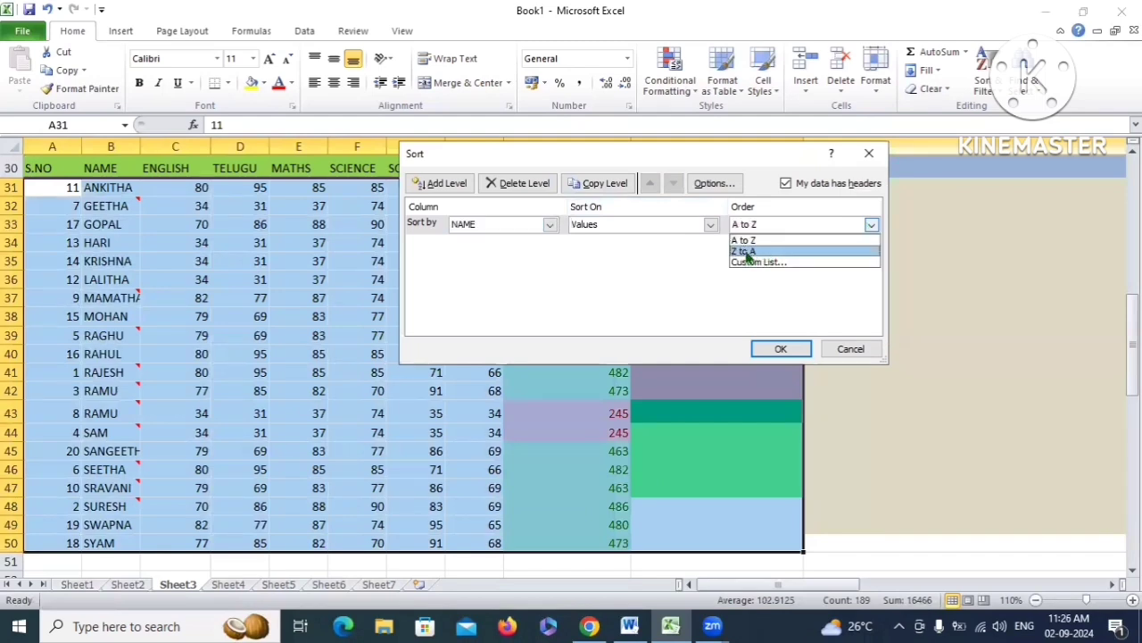
left_click(746, 251)
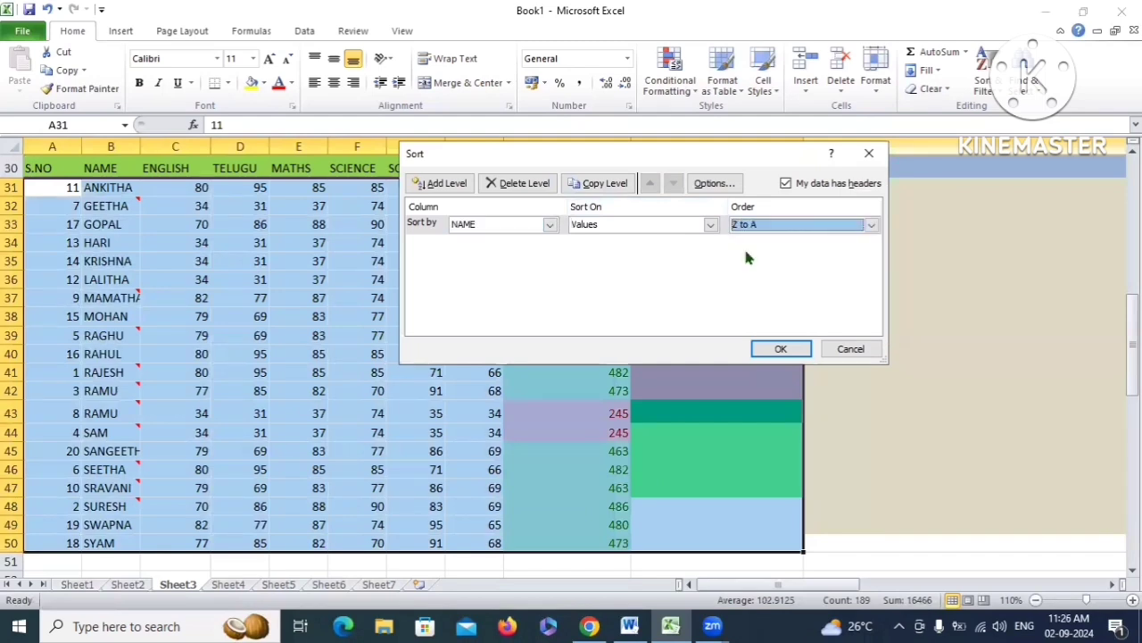
left_click(781, 350)
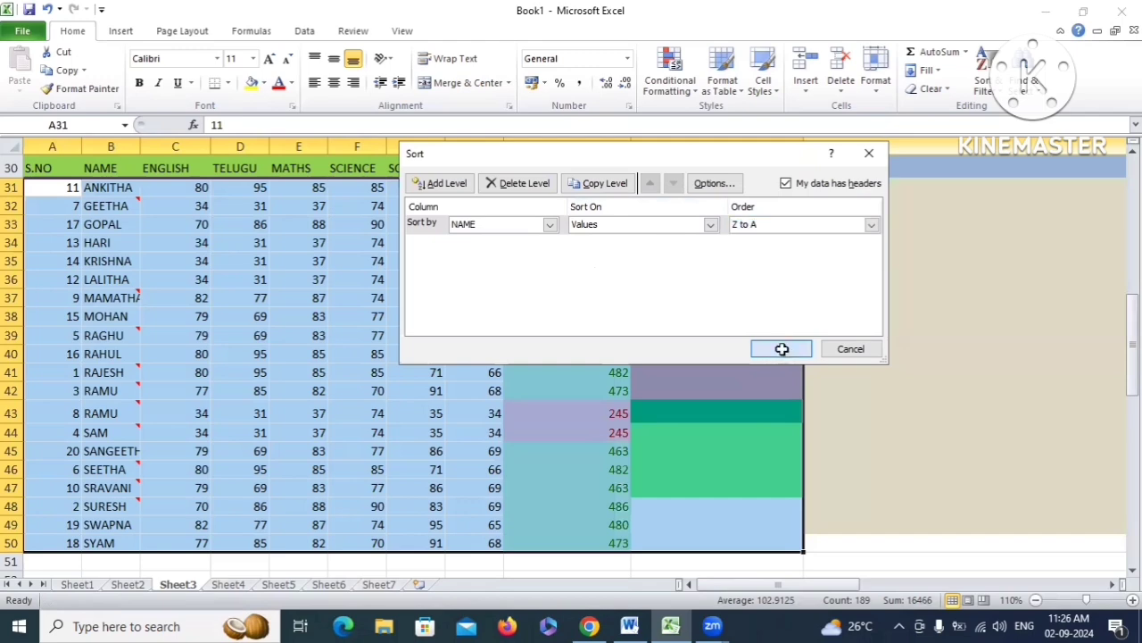
Select the S.NO header cell A30 and bring up the Sort & Filter options
scroll(89, 461, "down", 2)
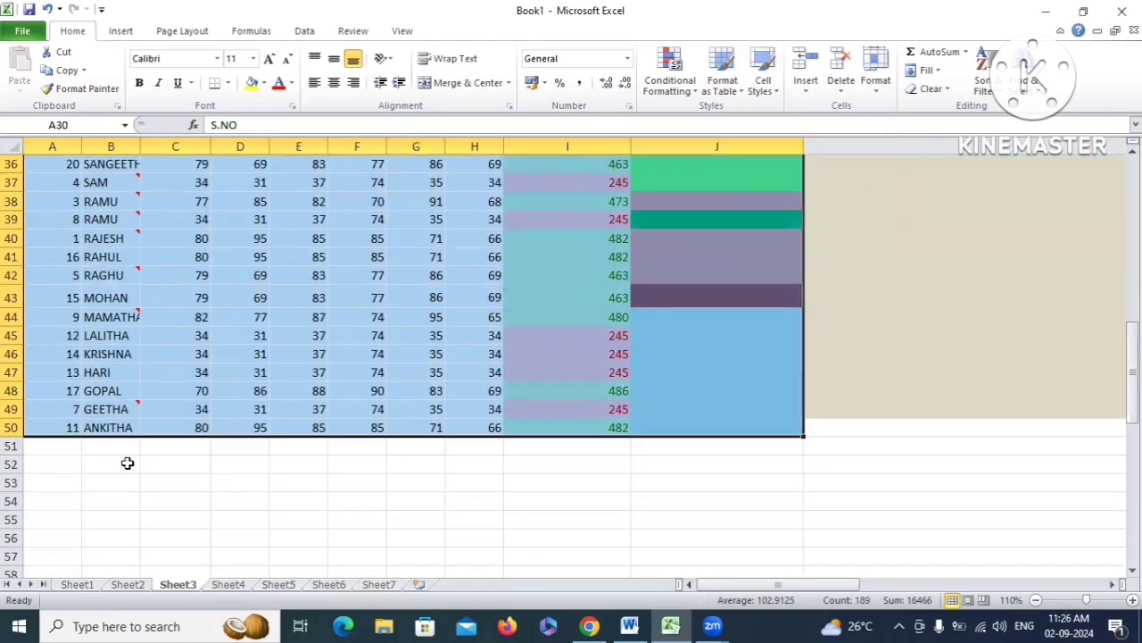
scroll(95, 473, "up", 1)
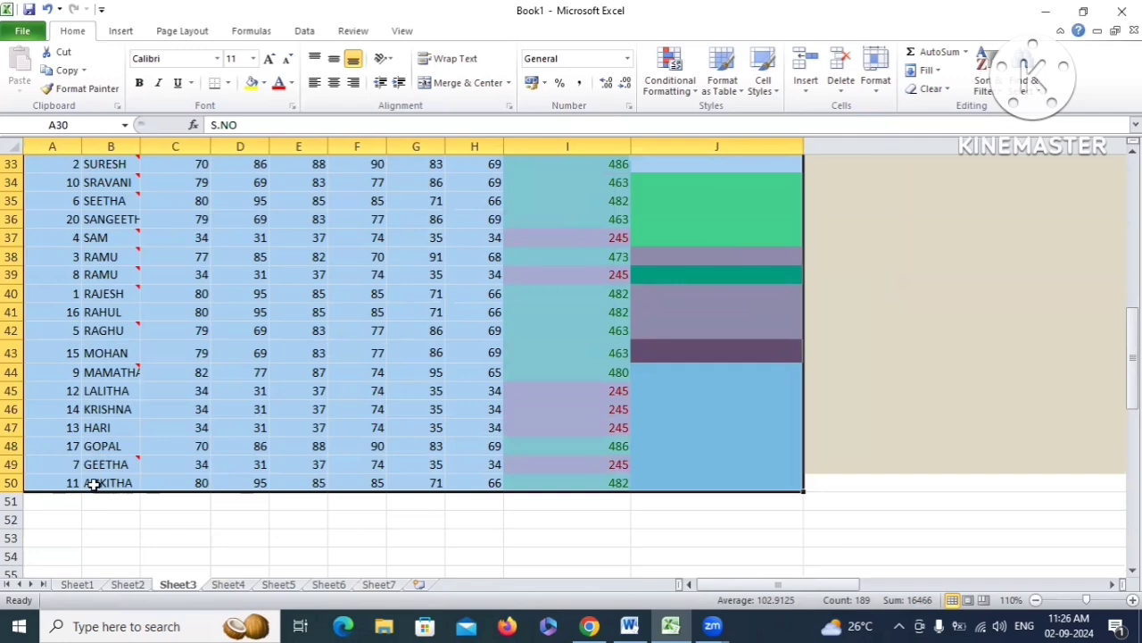
scroll(98, 478, "up", 3)
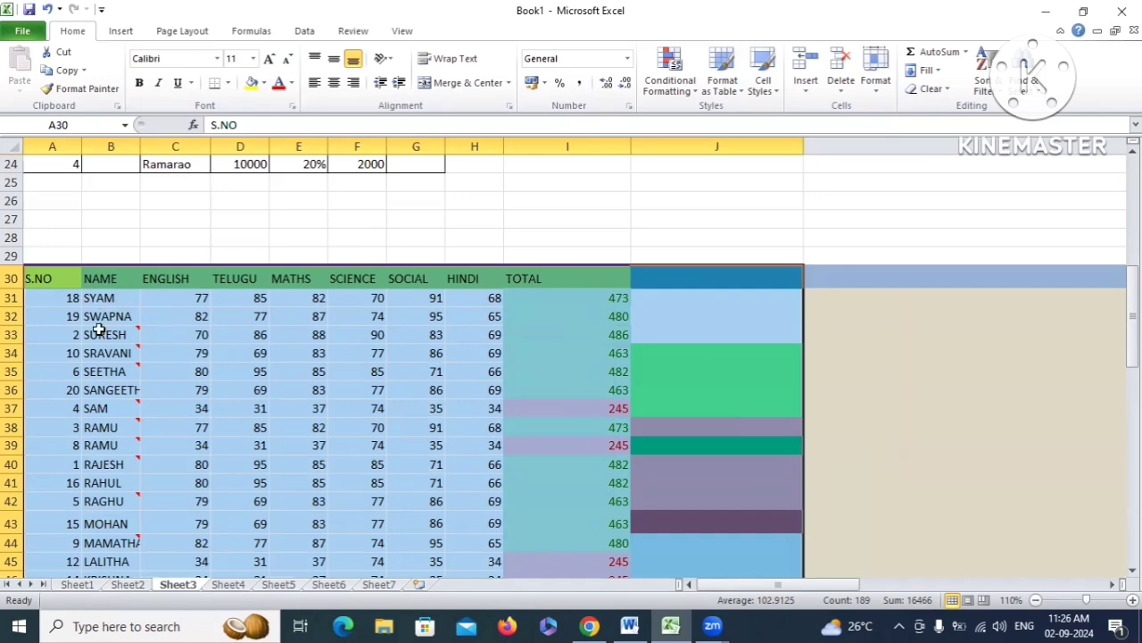
left_click(175, 389)
scroll(125, 268, "down", 2)
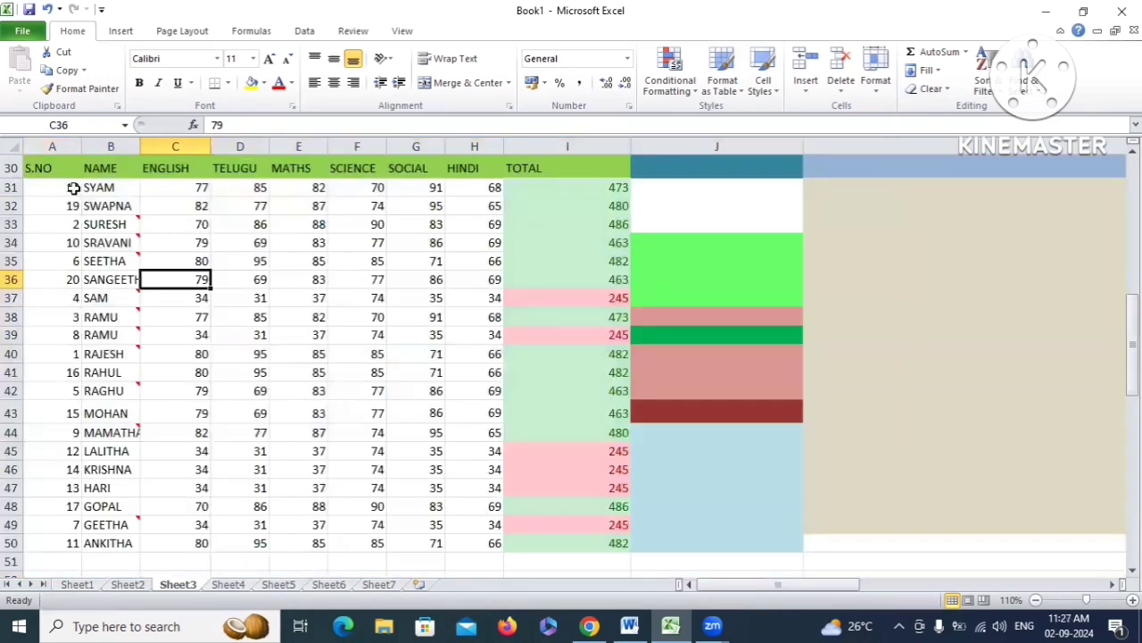
left_click(40, 166)
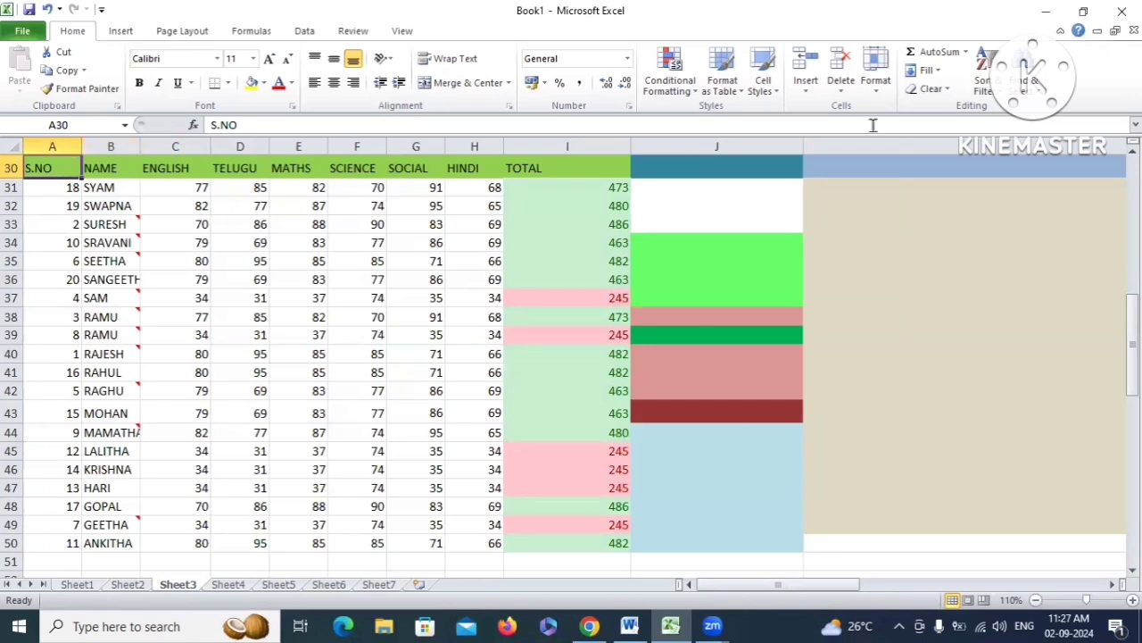
left_click(987, 76)
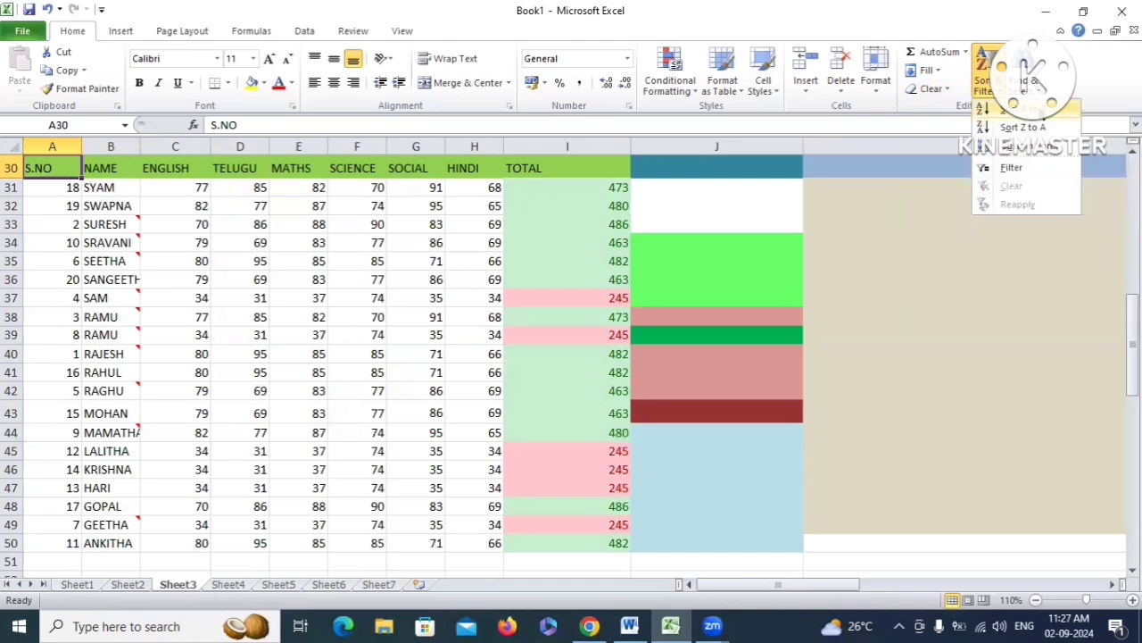
Sort the rows by S.NO from 1 to 20, select A31:A50, and bring up the Data tools
left_click(1006, 111)
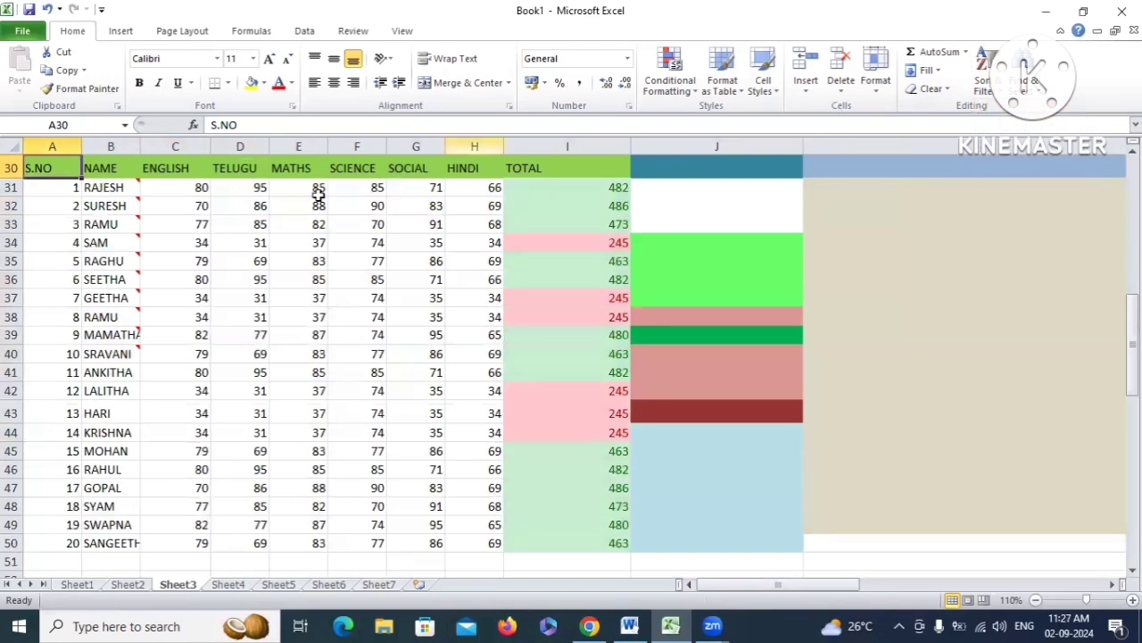
left_click_drag(45, 188, 52, 549)
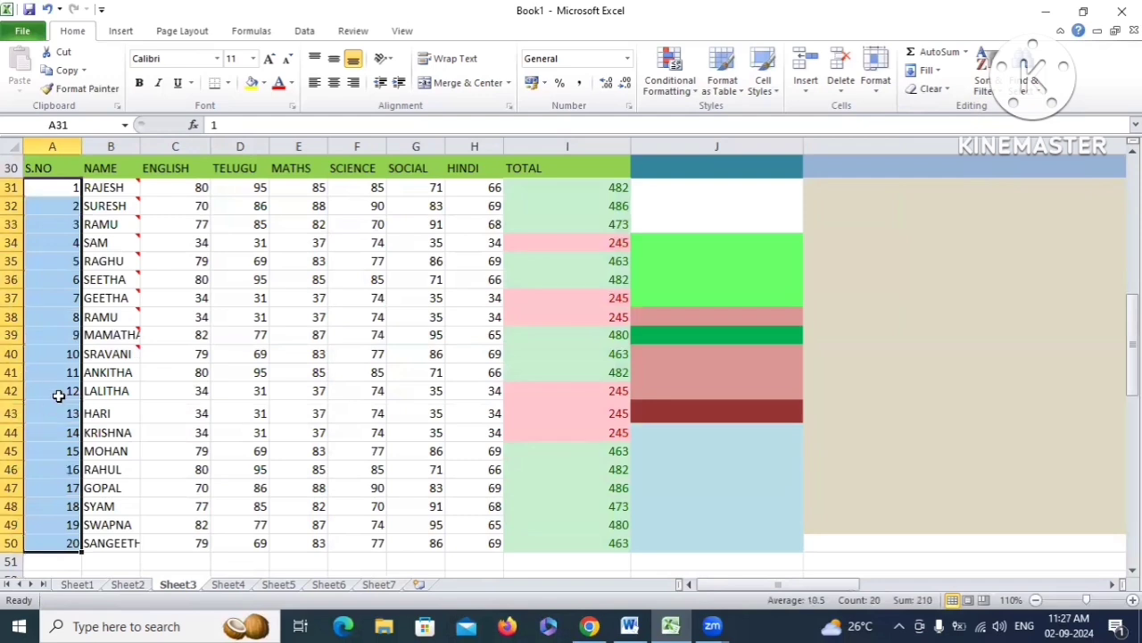
left_click(987, 78)
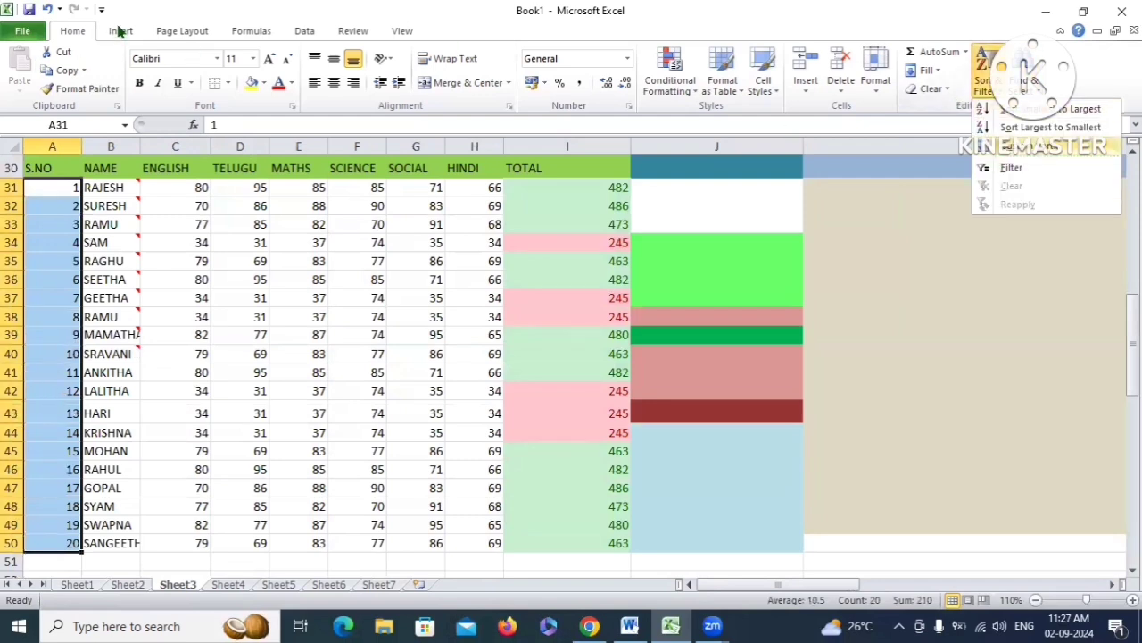
left_click(304, 30)
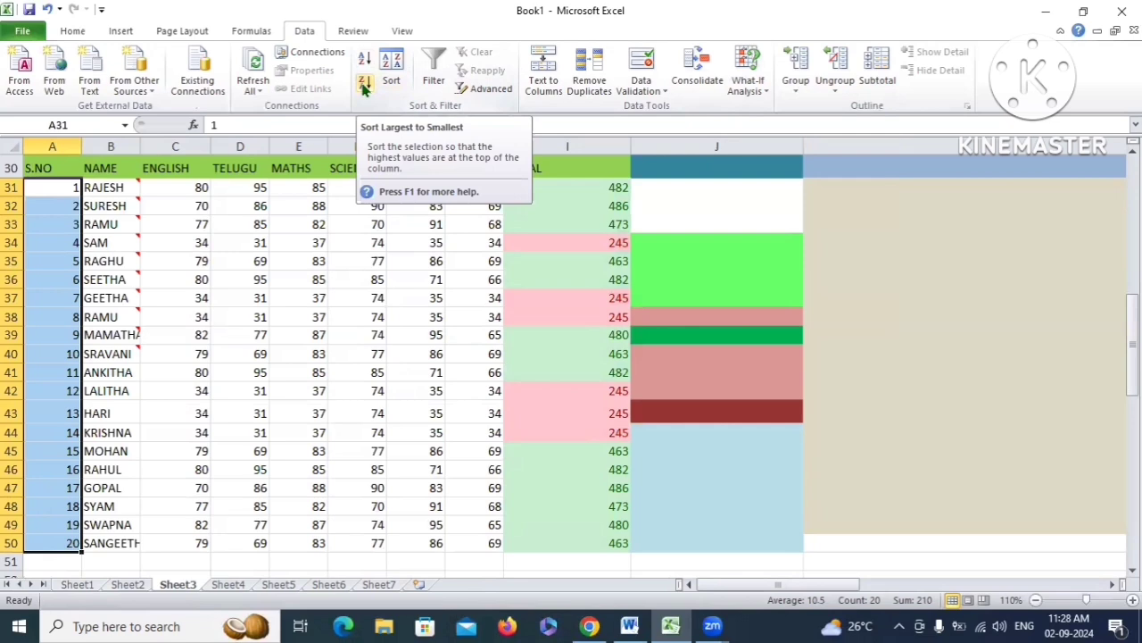
Sort S.NO descending, then try sorting the selected S.NO values ascending and dismiss the warning
left_click(365, 86)
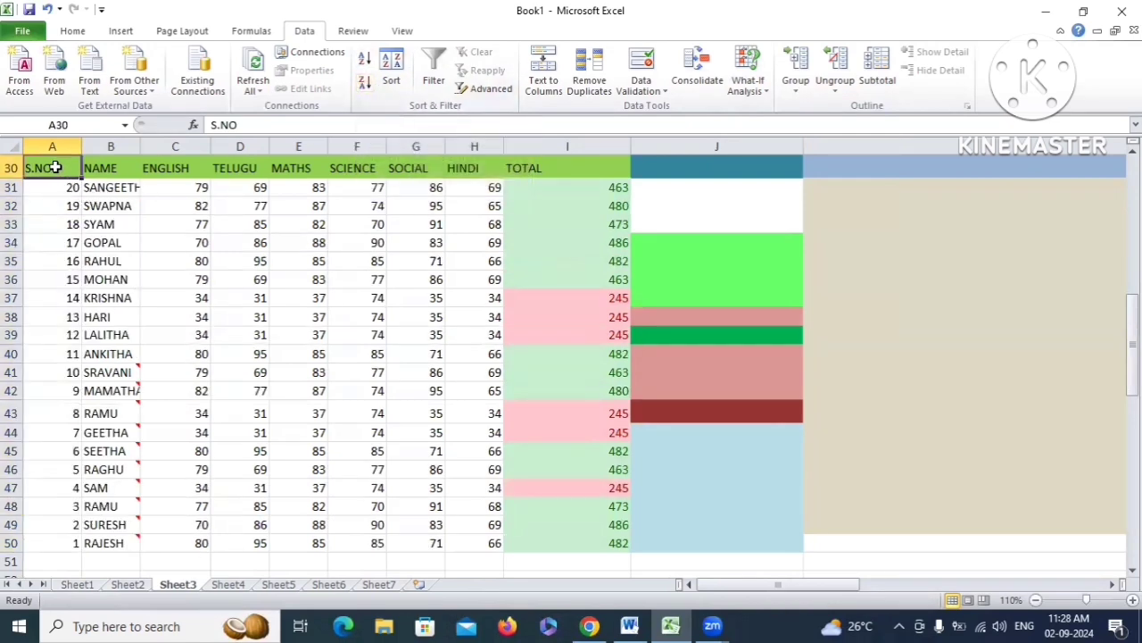
left_click(73, 188)
key("ctrl+shift+Down")
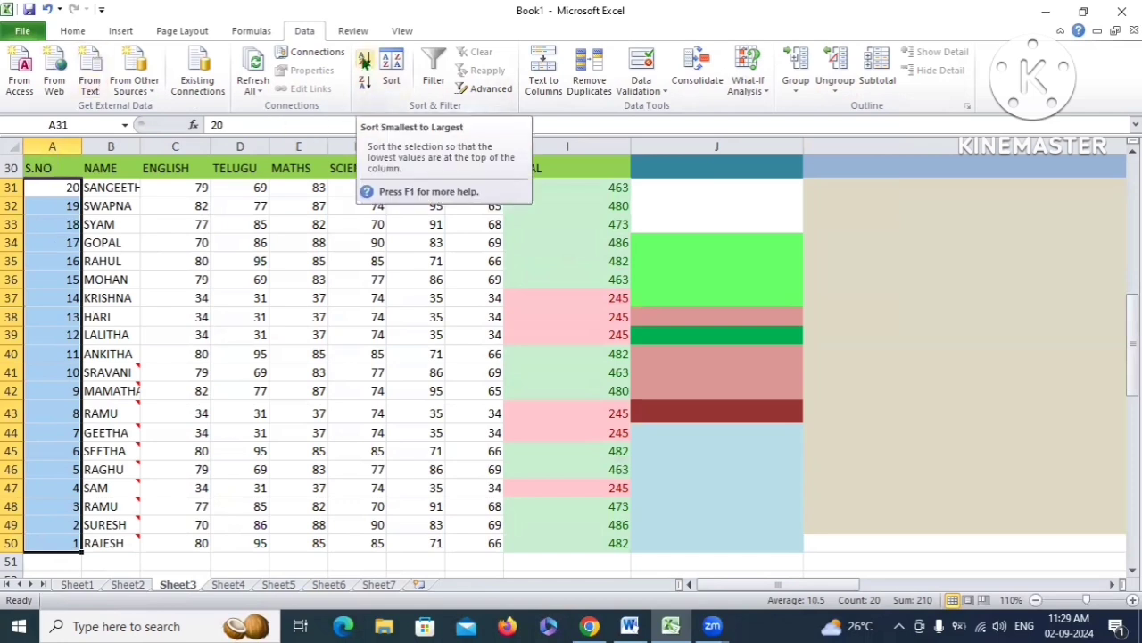
left_click(365, 59)
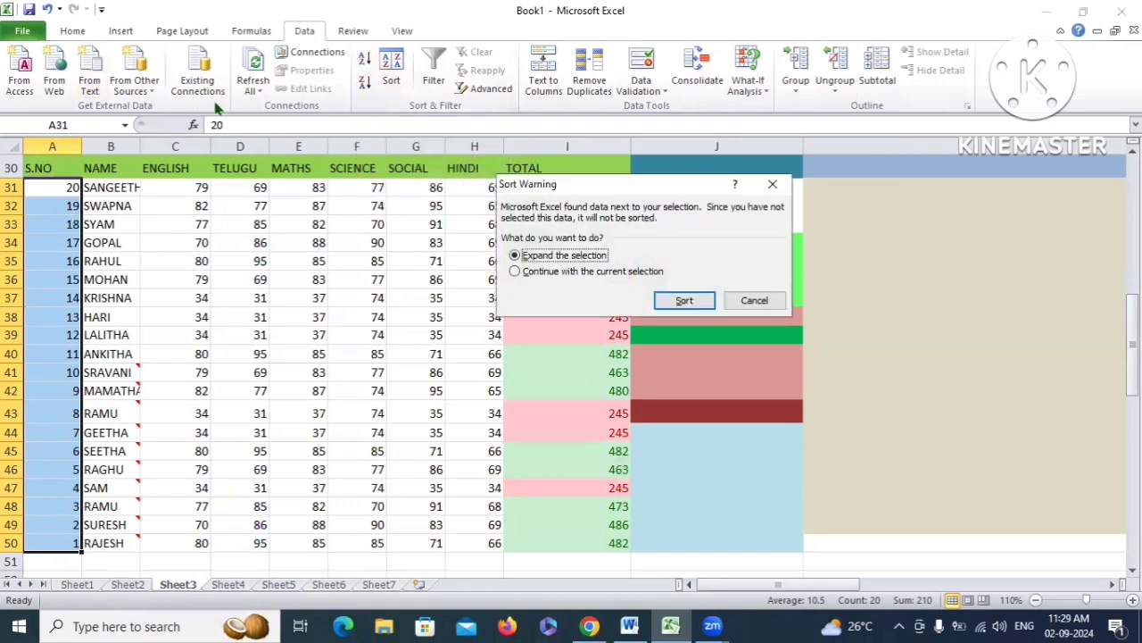
left_click(772, 184)
Re-sort by S.NO ascending from A30, cancel the accidental header move, and bring up the Sort dialog
left_click(55, 168)
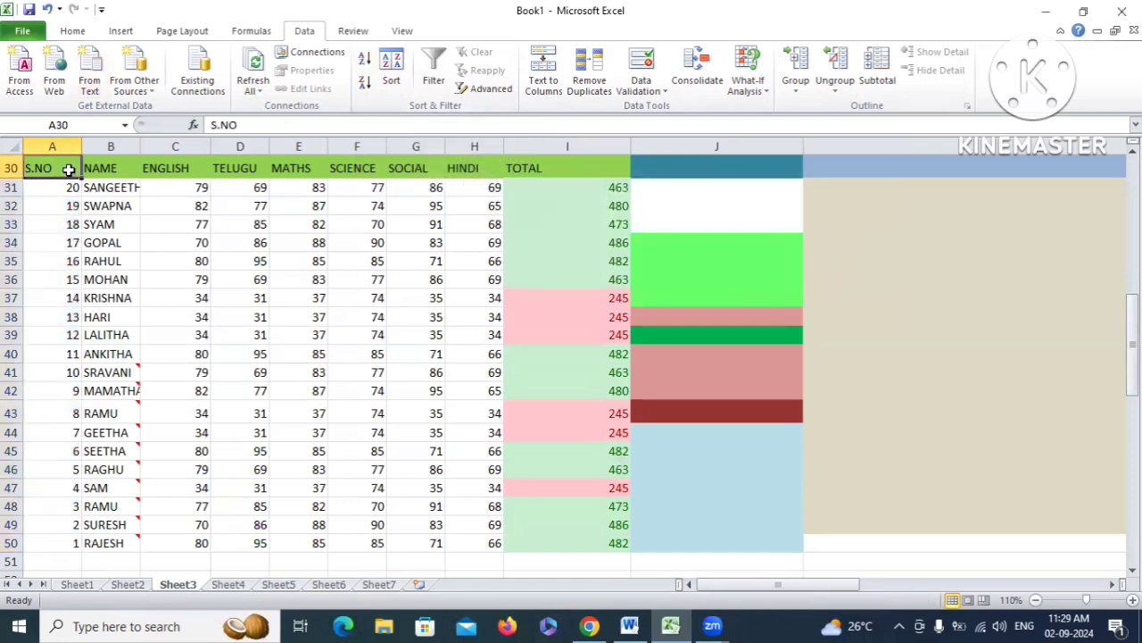
left_click(365, 60)
left_click_drag(74, 195, 74, 353)
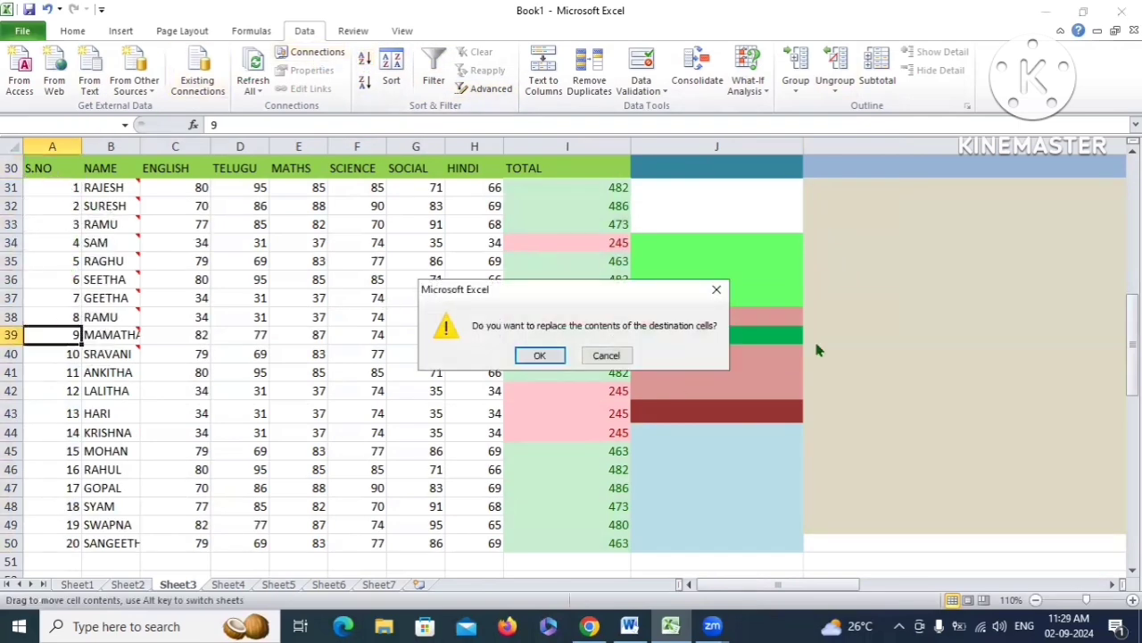
left_click(716, 289)
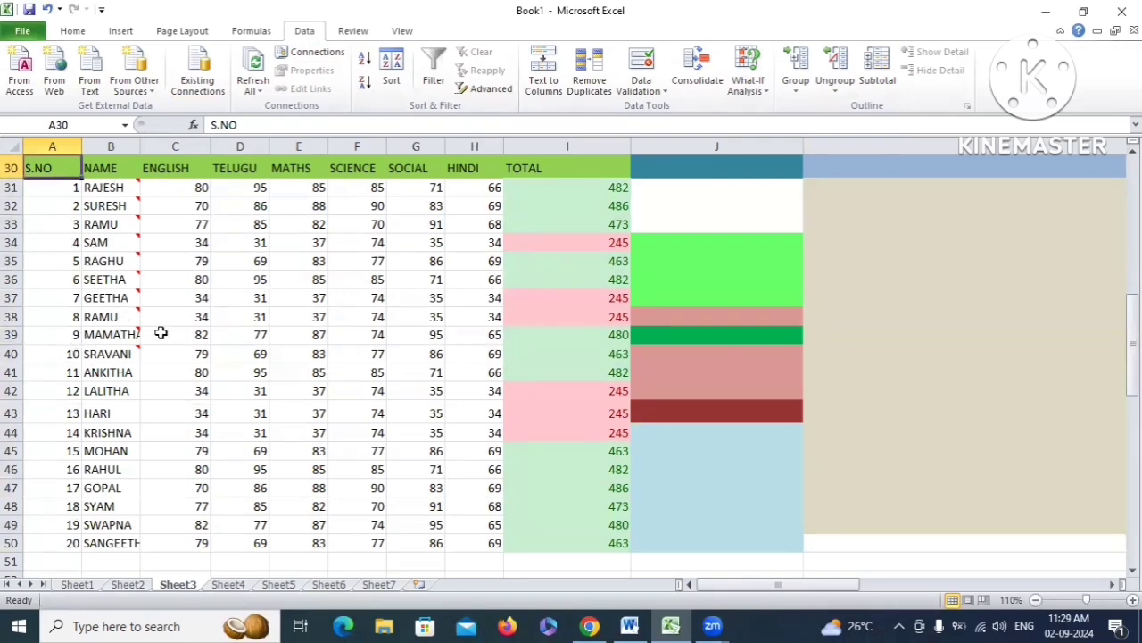
left_click(299, 317)
left_click(391, 71)
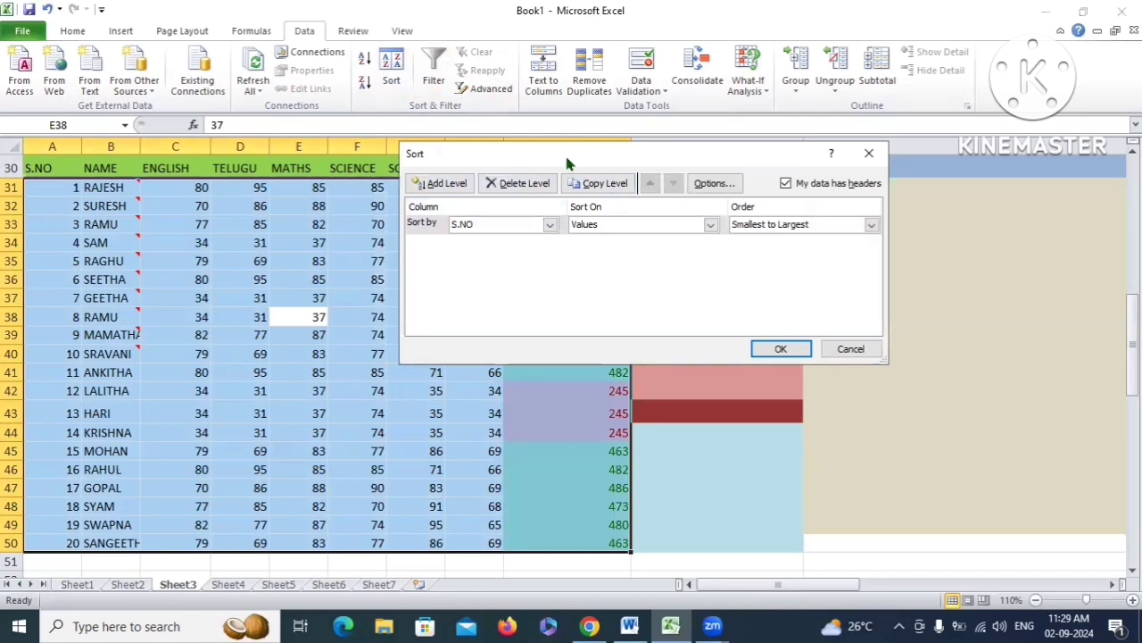
In the Sort dialog, sort by the TOTAL column on Cell Color
left_click_drag(567, 163, 600, 148)
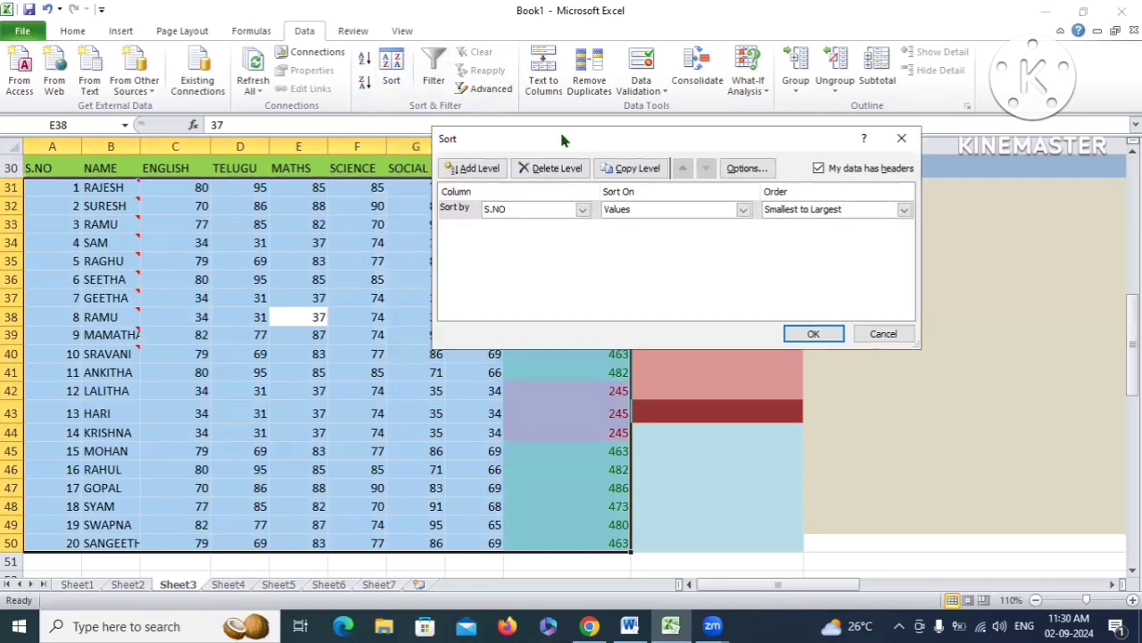
left_click(583, 210)
left_click(625, 209)
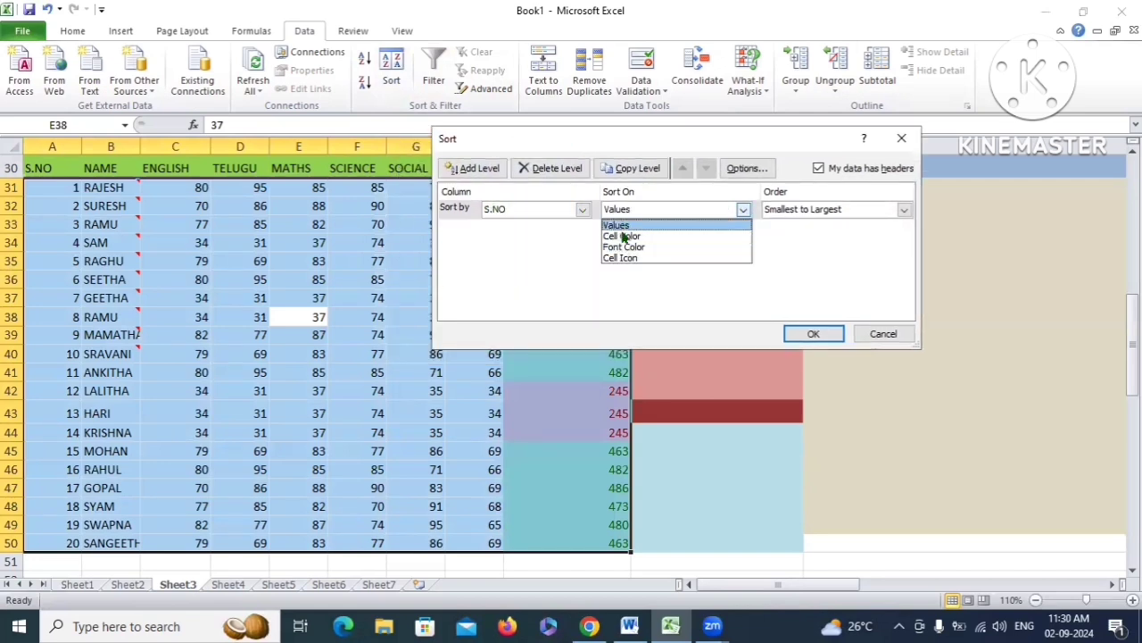
left_click(616, 225)
left_click_drag(640, 136, 688, 140)
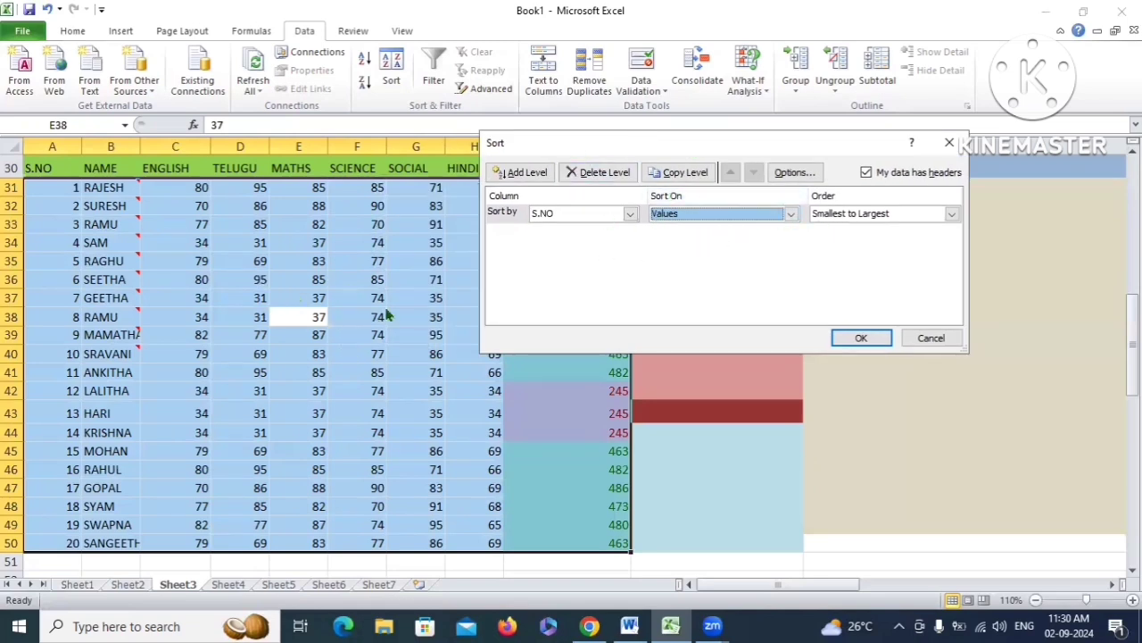
left_click(791, 215)
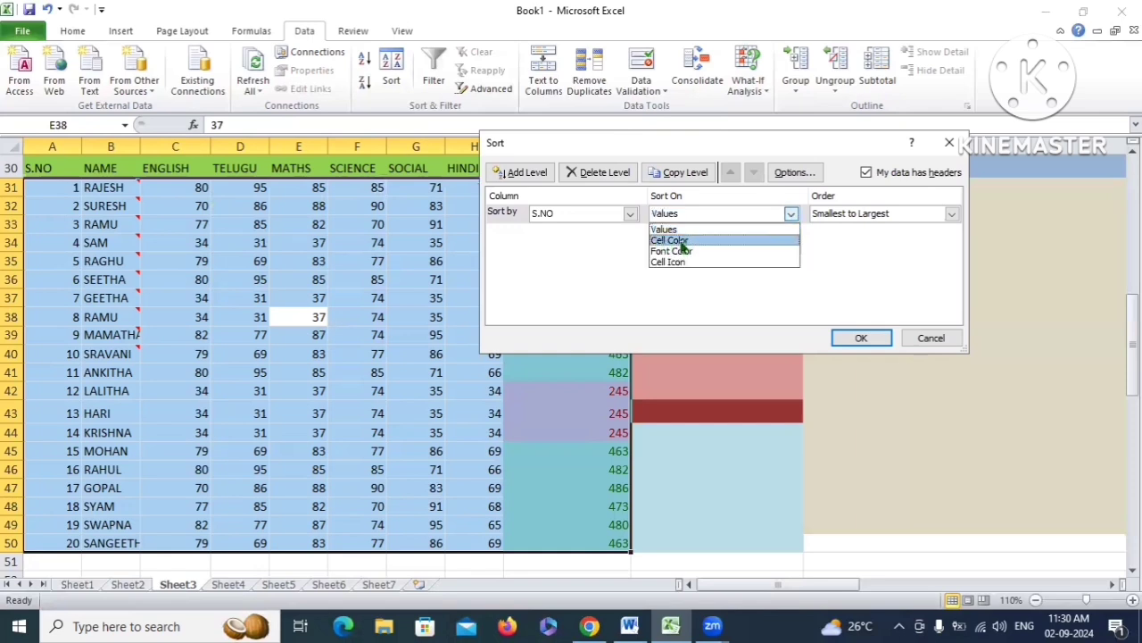
left_click(680, 241)
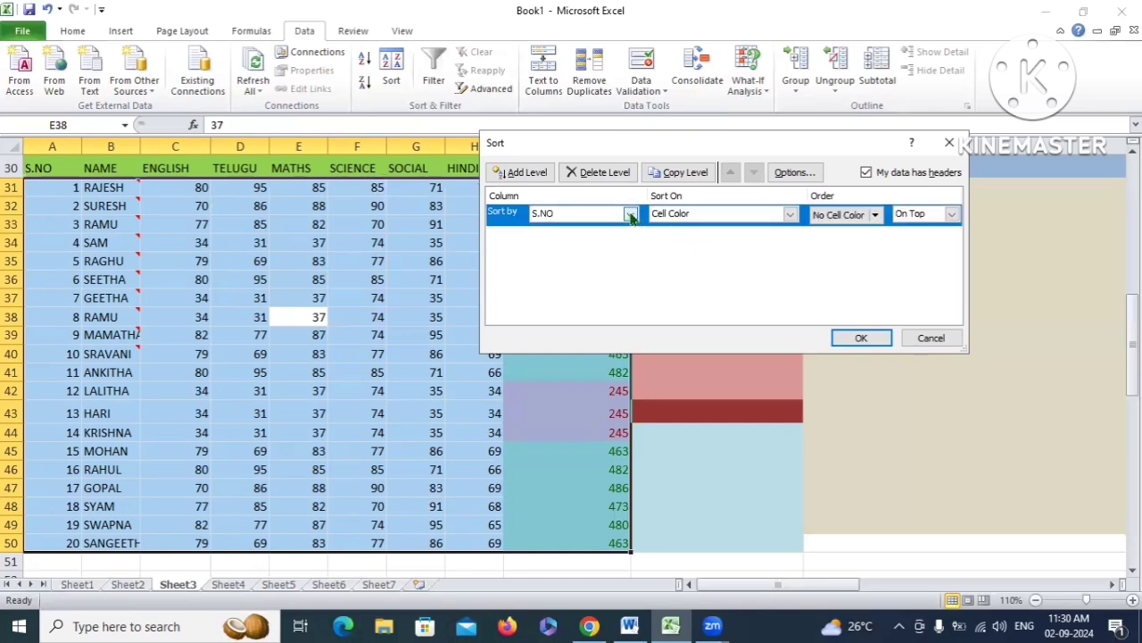
left_click(630, 215)
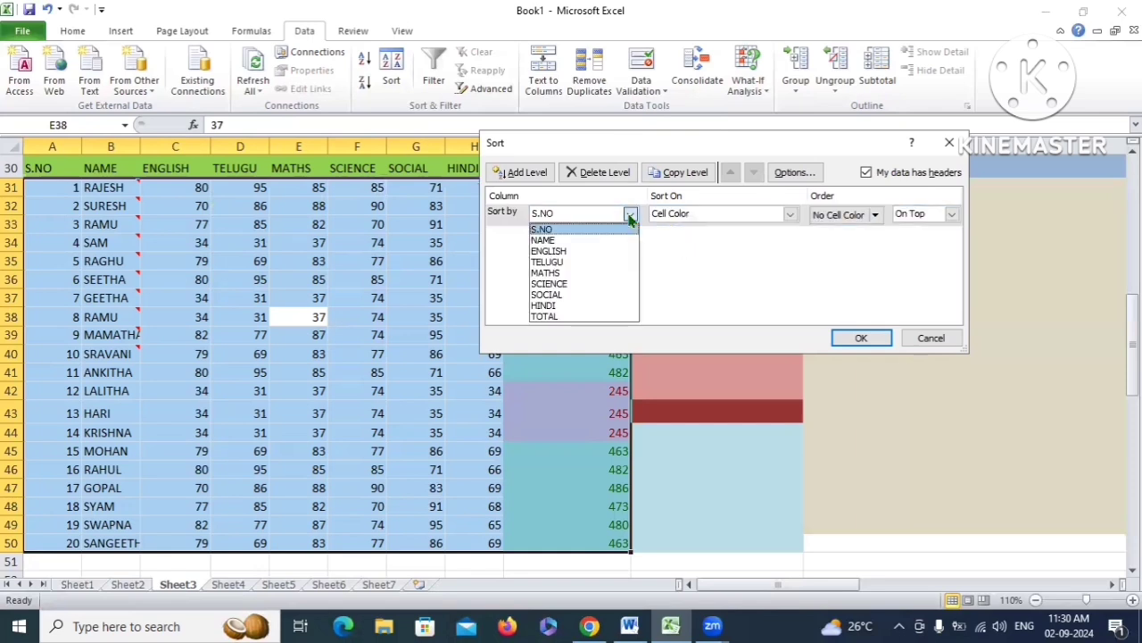
left_click(553, 316)
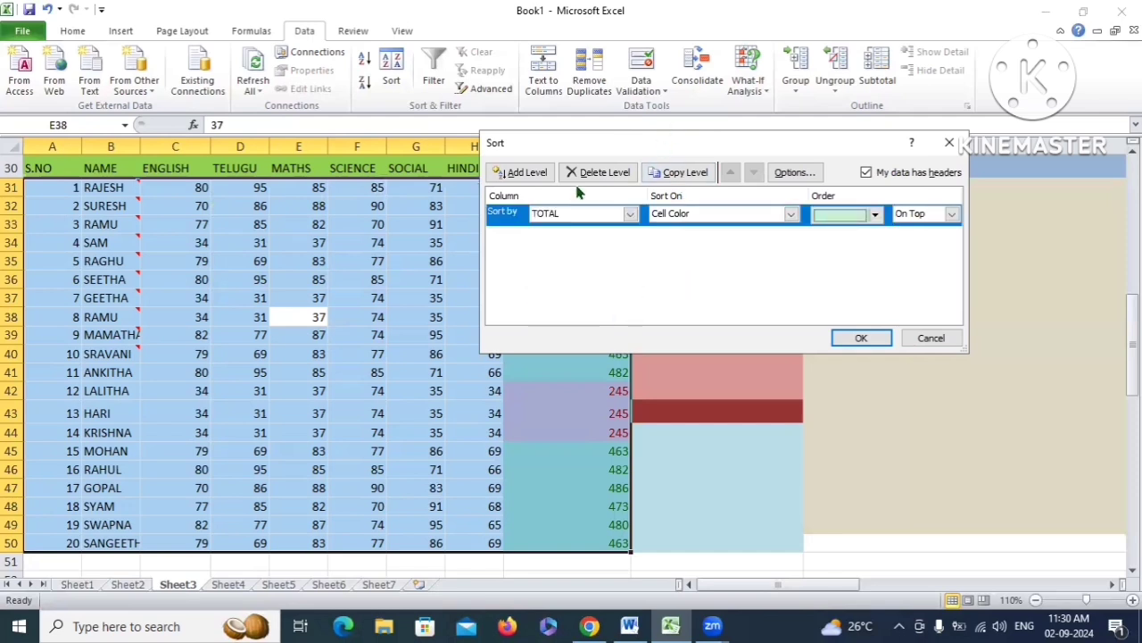
Order the pink cells on top and apply the colour sort
left_click_drag(611, 143, 351, 337)
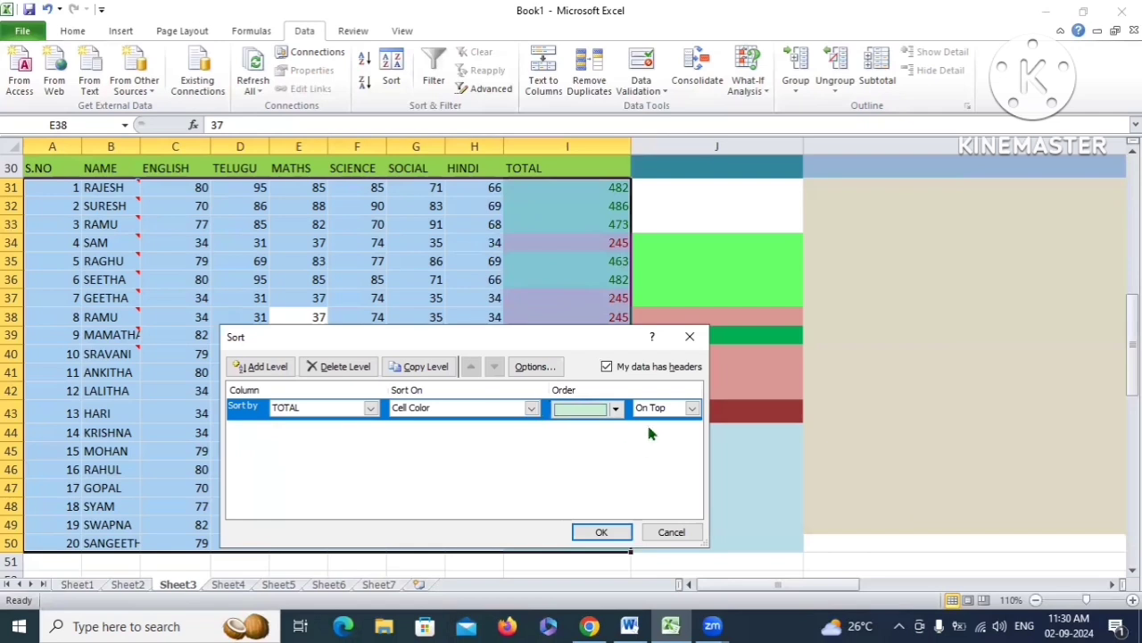
left_click(585, 408)
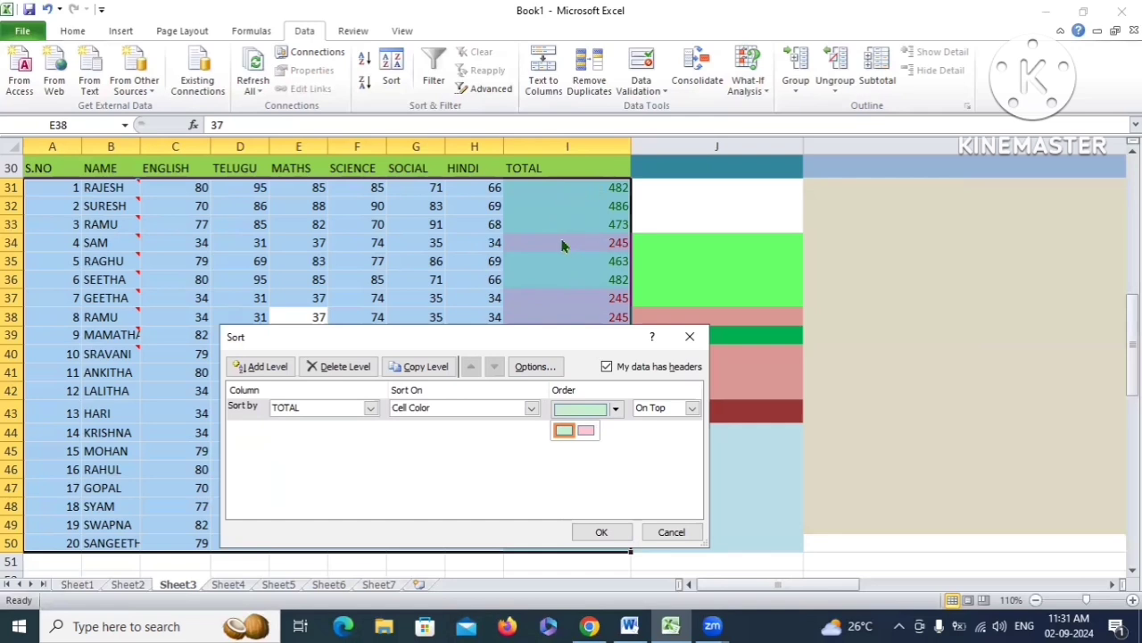
left_click(586, 432)
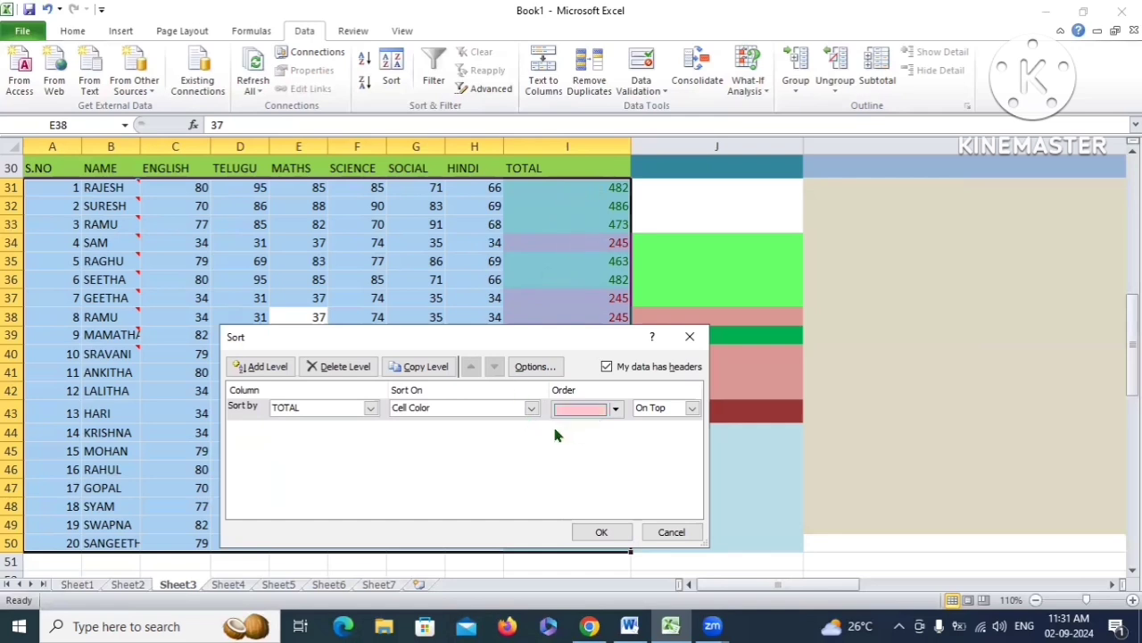
left_click(692, 408)
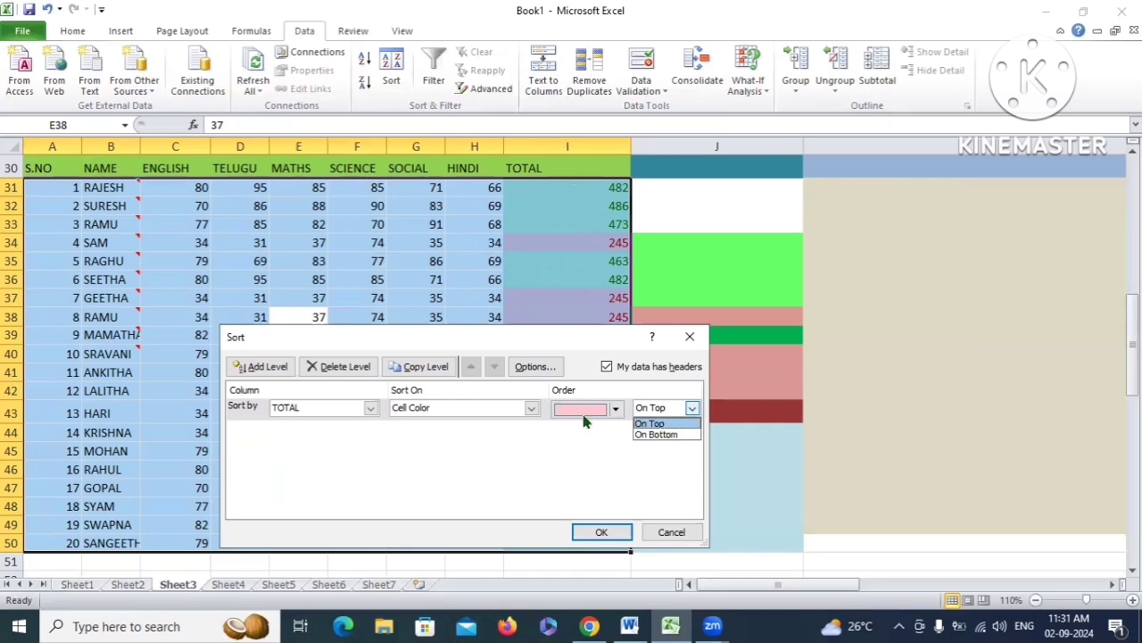
left_click(649, 423)
left_click(601, 532)
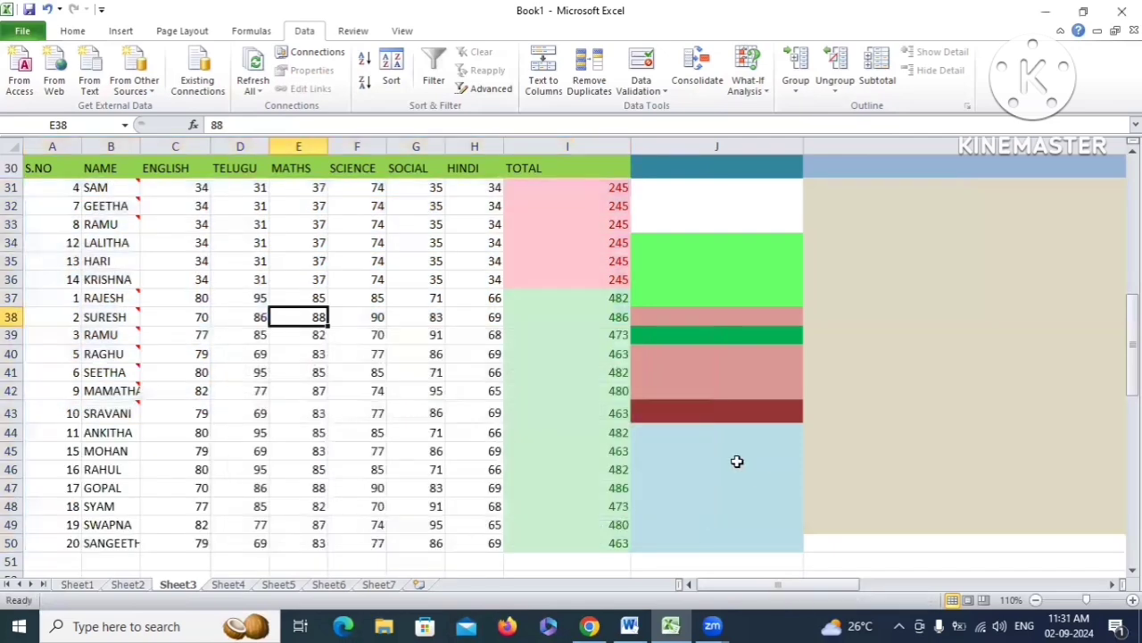
Select the pink 245 totals, then the green totals, then the TOTAL header cell
left_click_drag(571, 189, 575, 275)
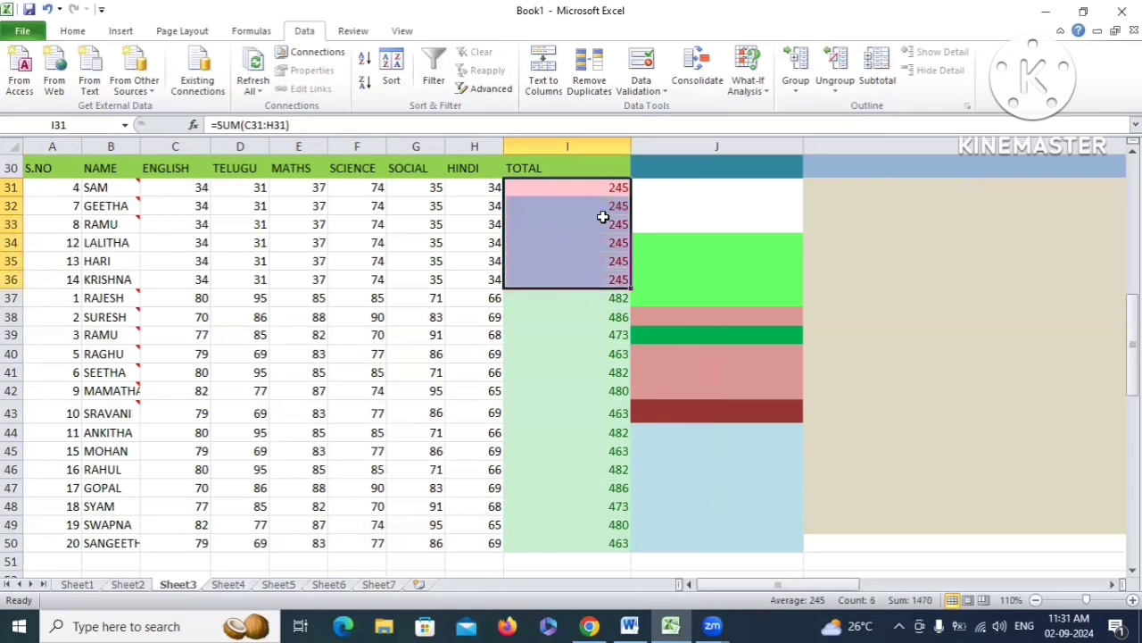
left_click_drag(520, 298, 586, 530)
left_click(540, 243)
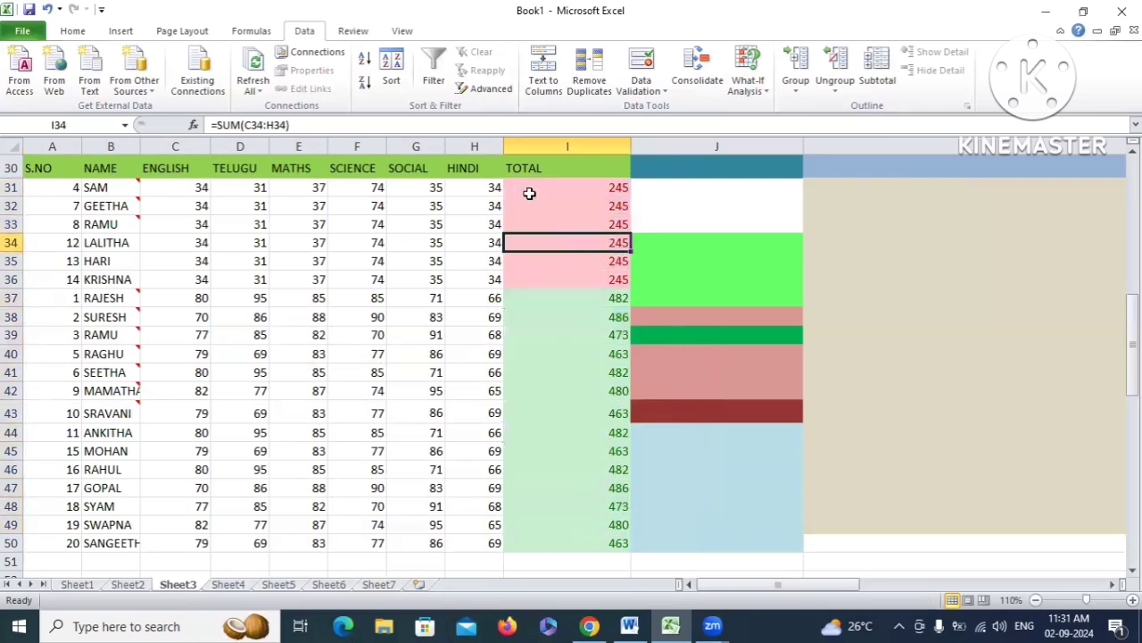
left_click(530, 170)
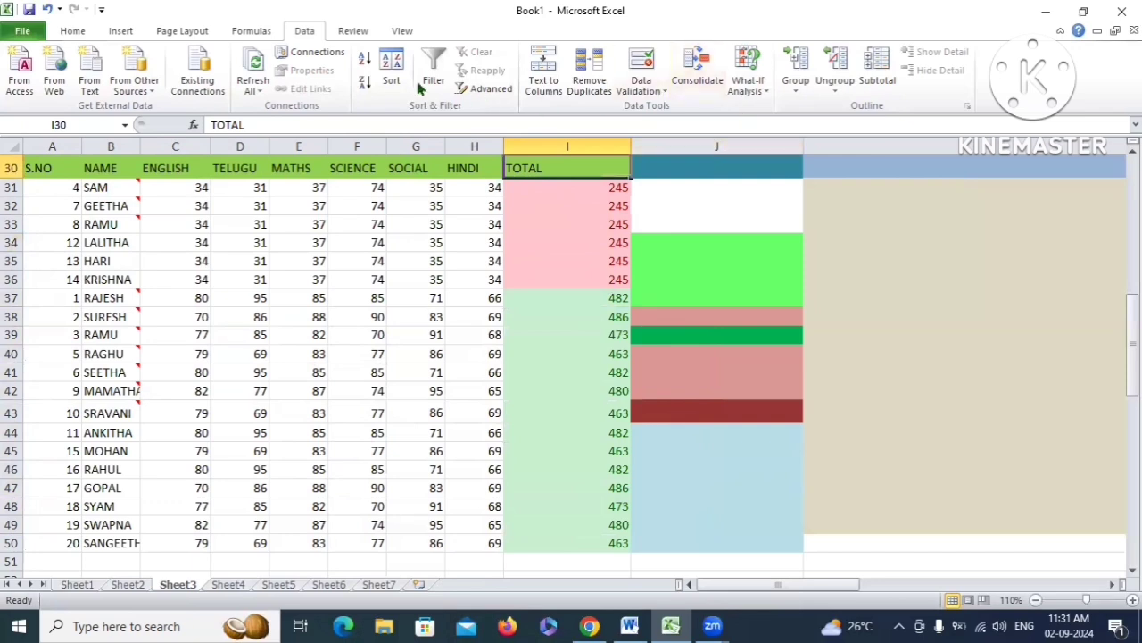
Re-sort by TOTAL with the pink cells placed on the bottom
left_click(391, 70)
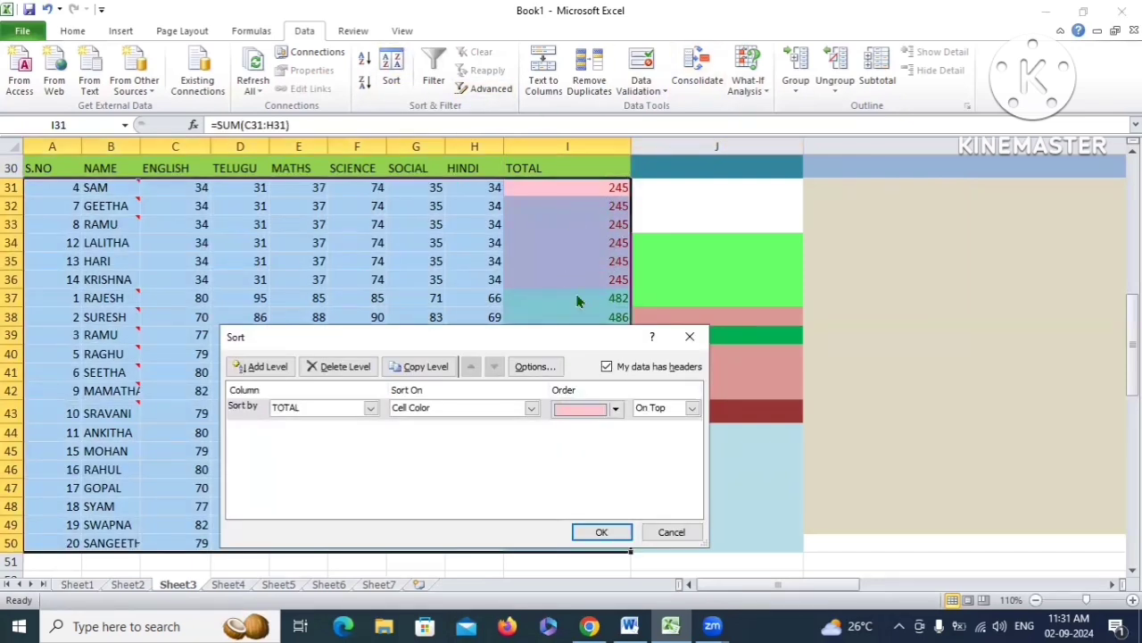
left_click(353, 414)
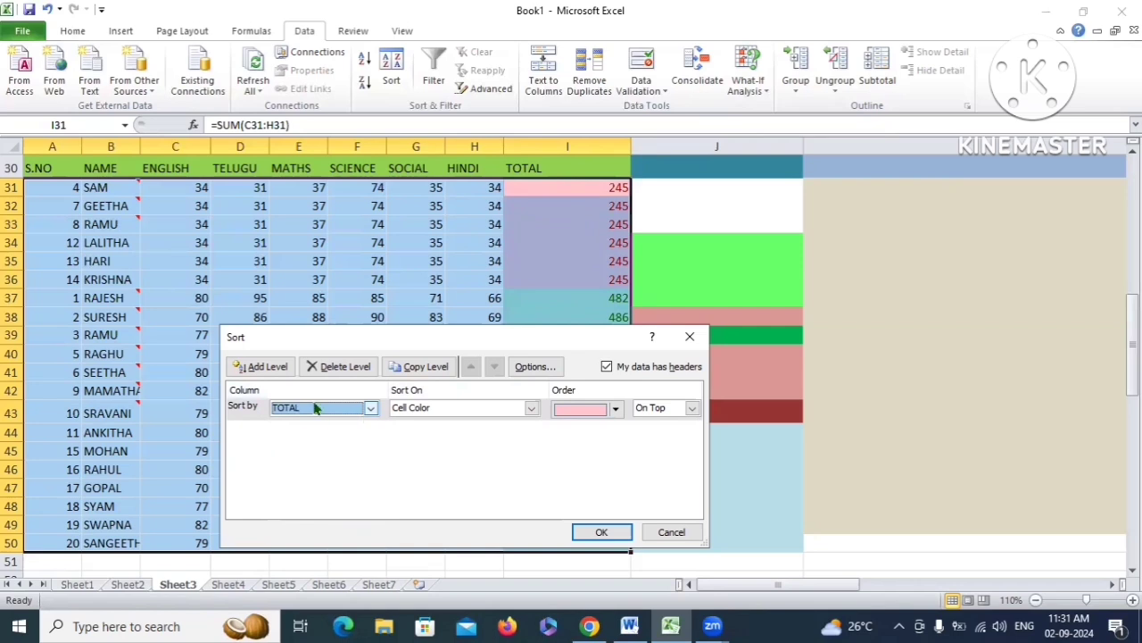
left_click(530, 409)
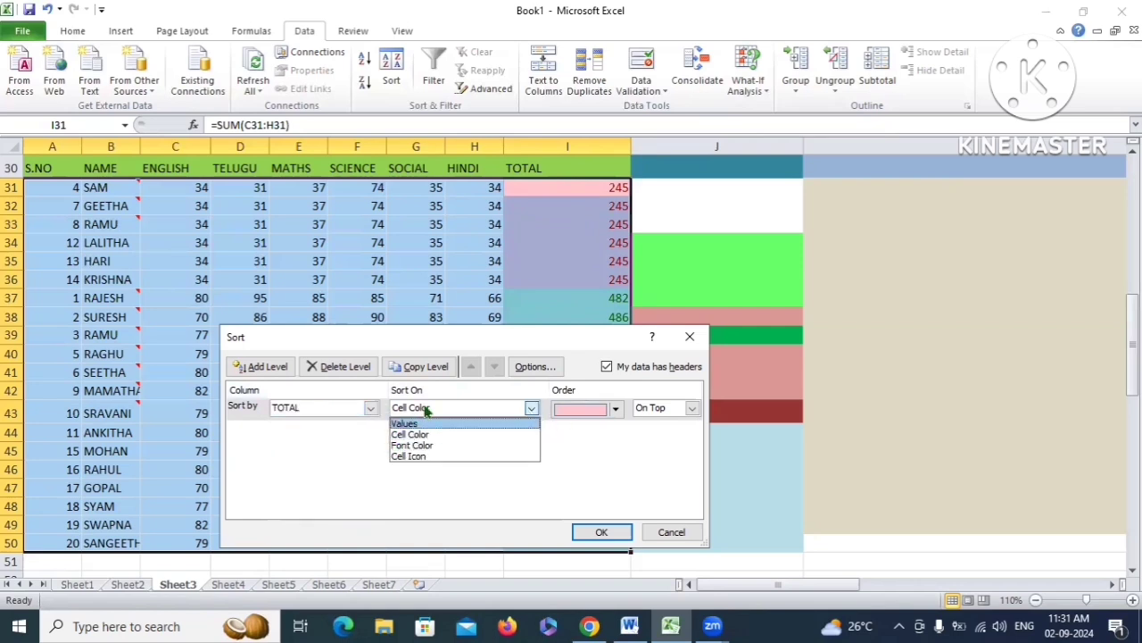
left_click(421, 423)
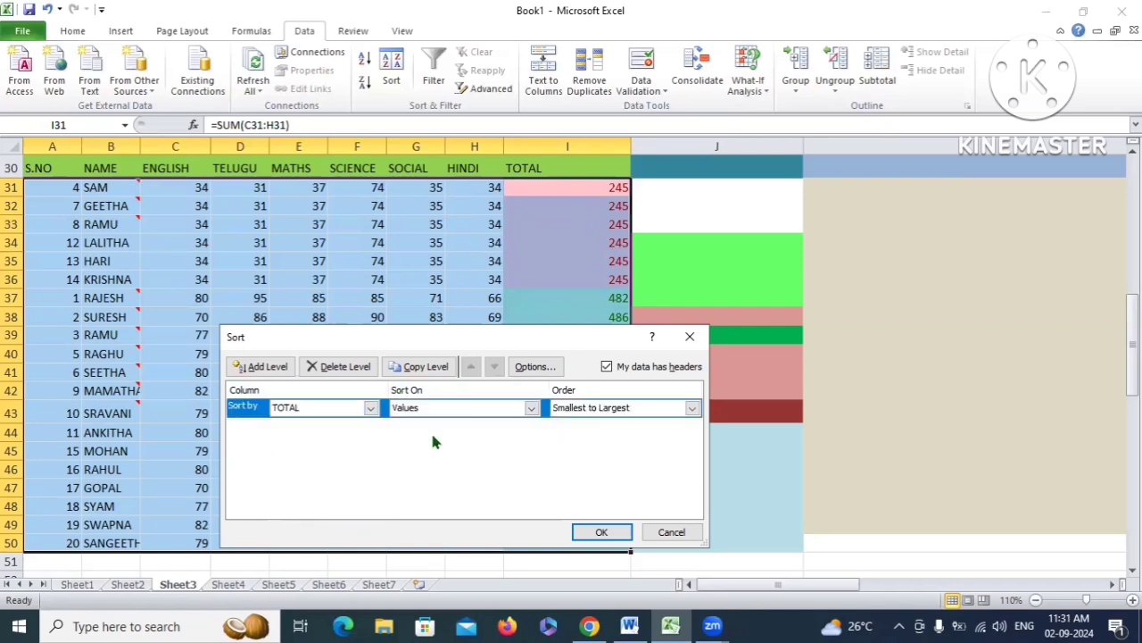
left_click(614, 412)
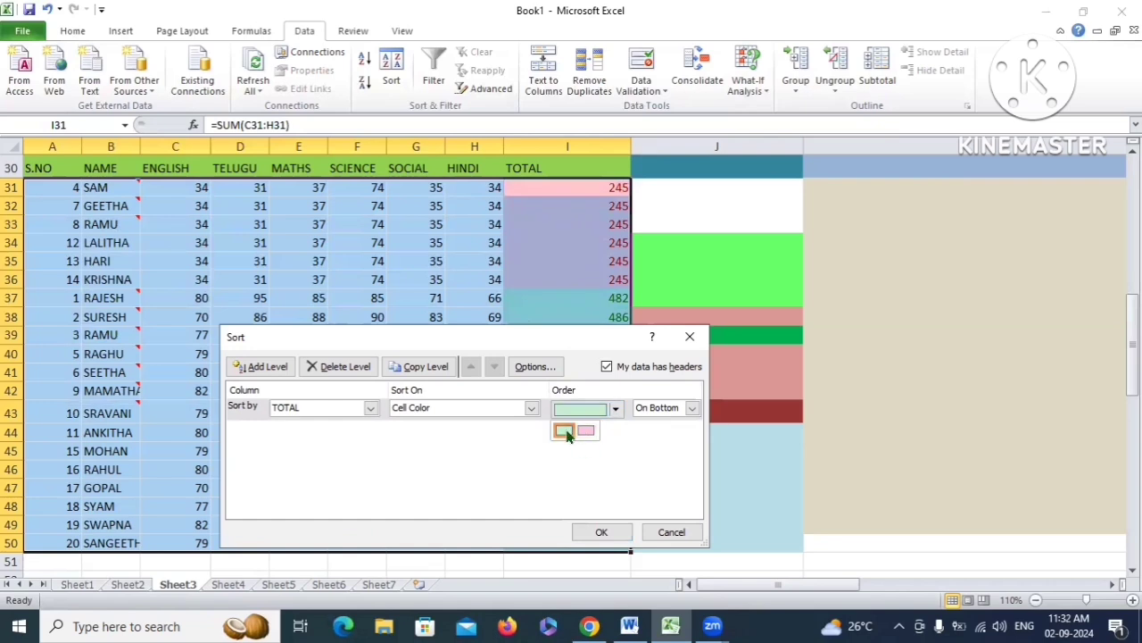
left_click(591, 431)
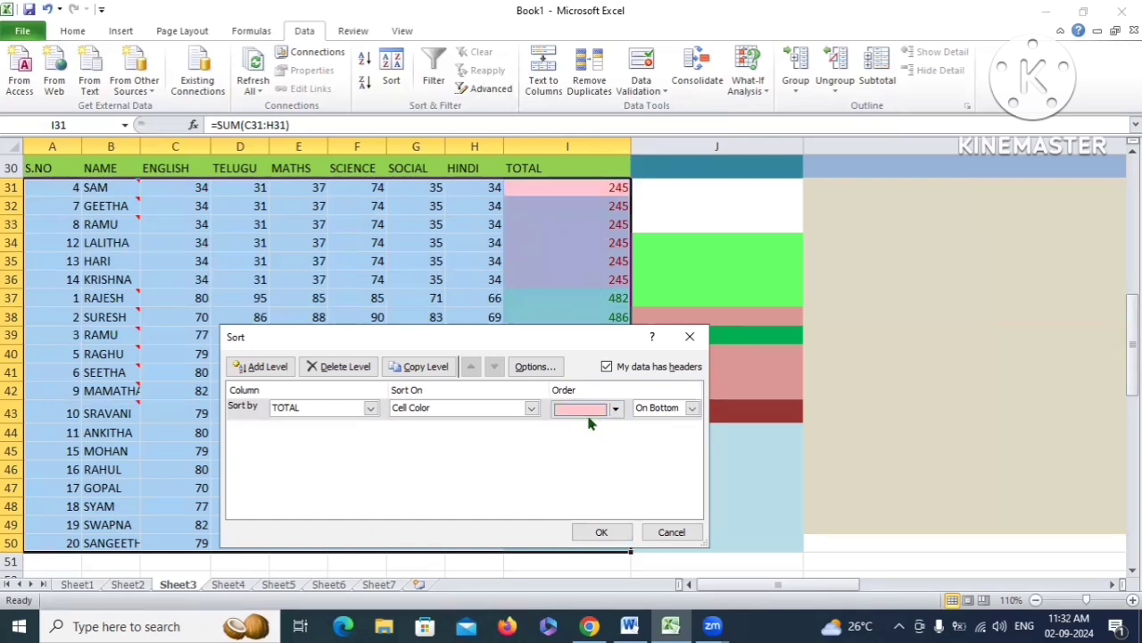
left_click(692, 407)
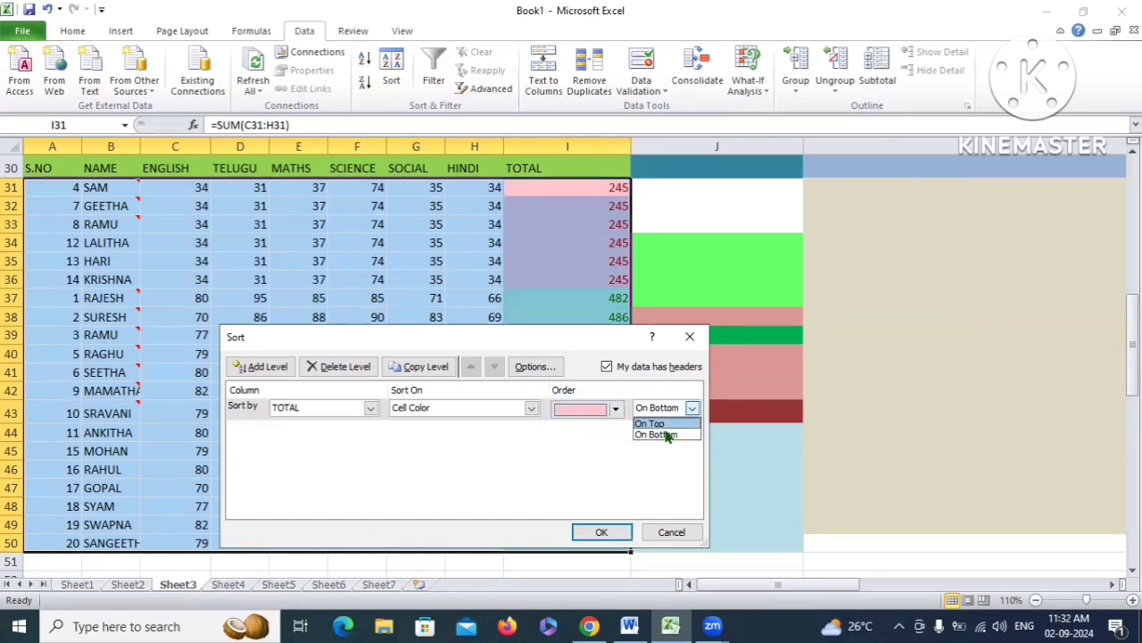
left_click(657, 434)
left_click(596, 532)
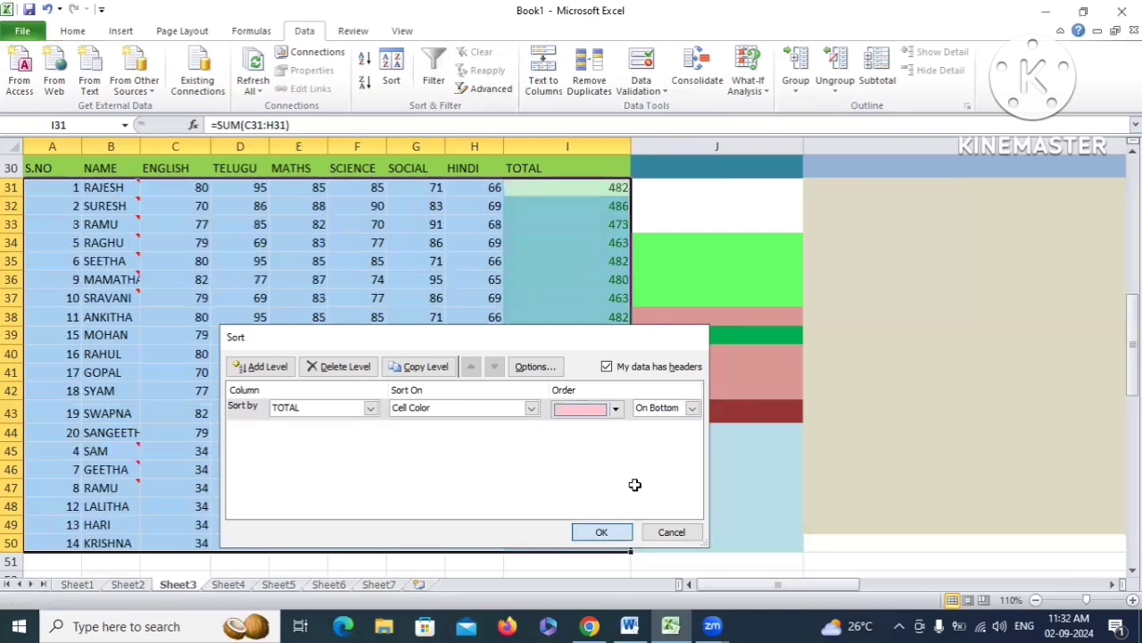
Check the re-sorted totals, then switch over to the 'Today topics' Word document
left_click_drag(496, 451, 597, 536)
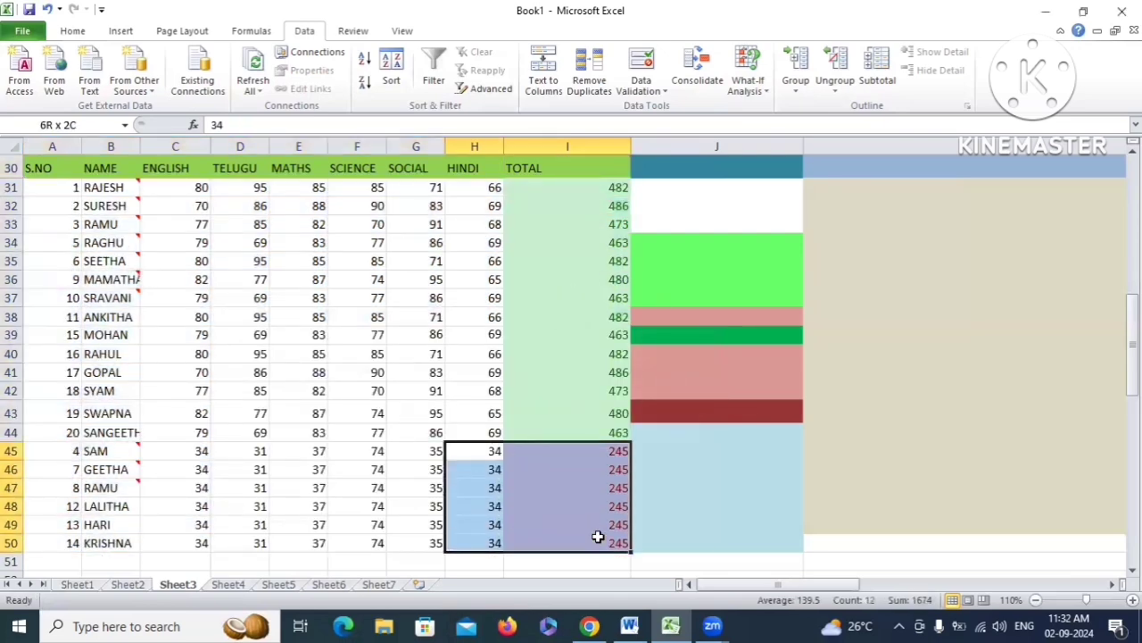
left_click_drag(525, 188, 598, 432)
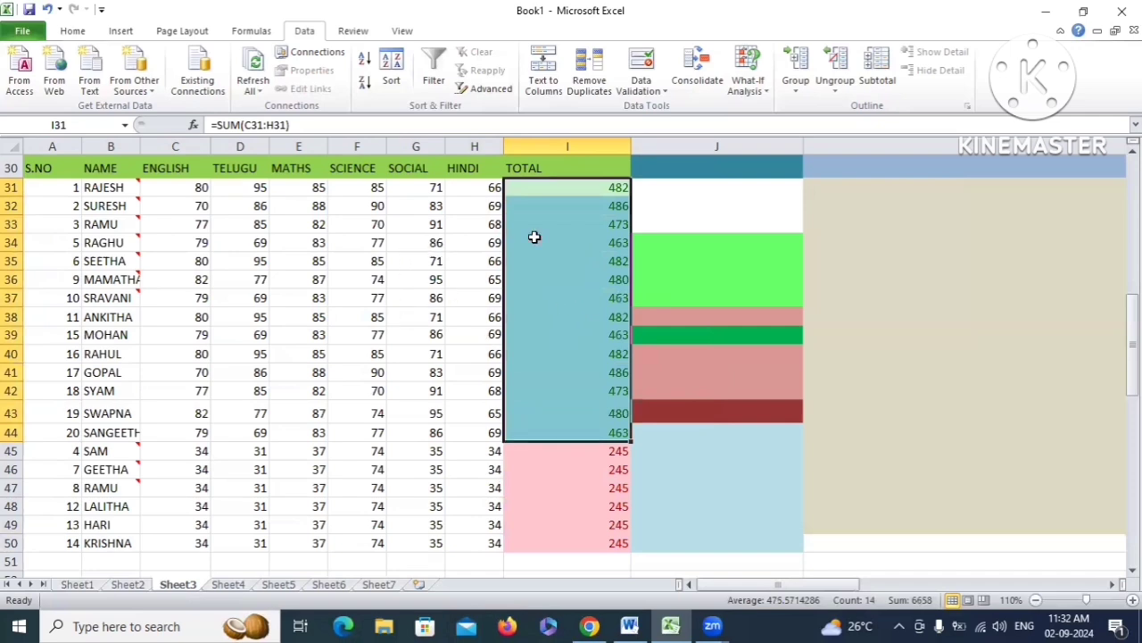
left_click(618, 258)
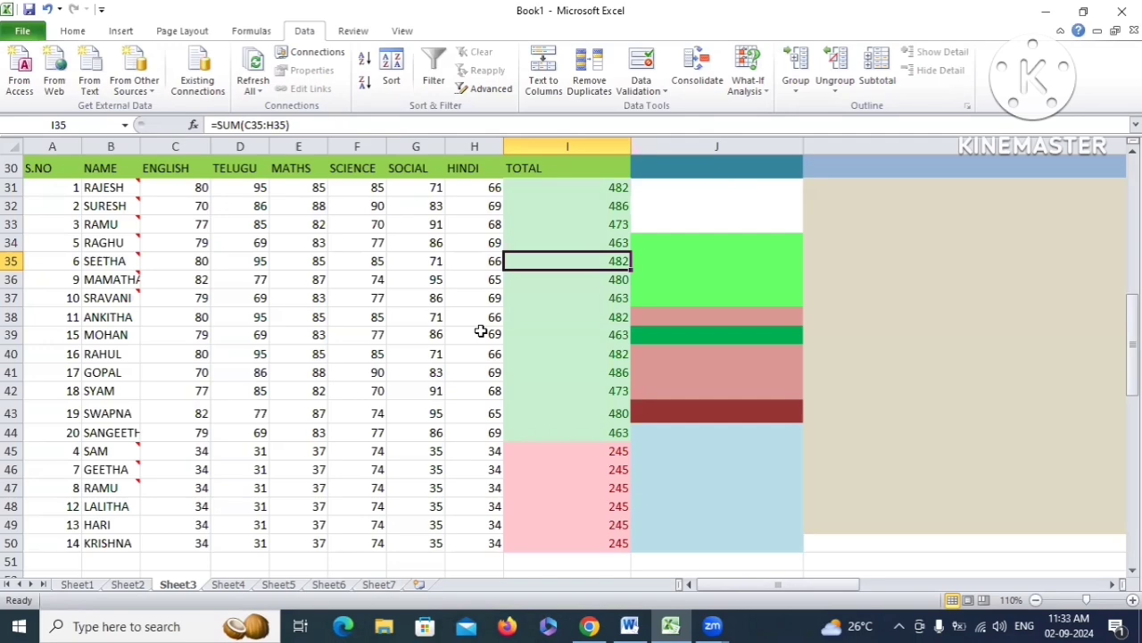
left_click(629, 625)
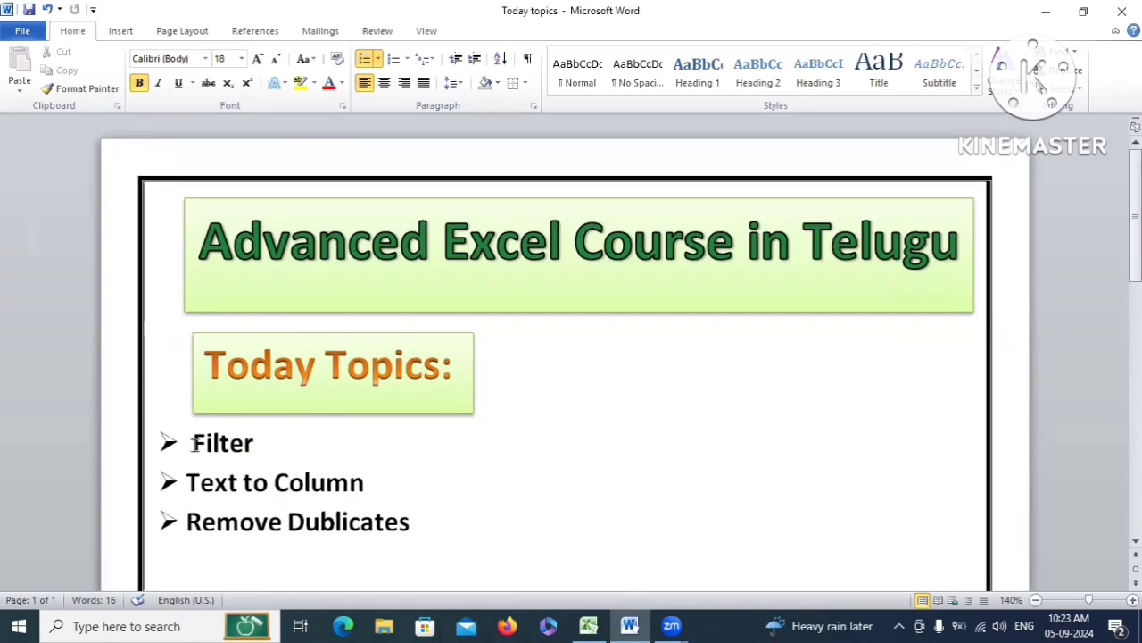
Go over the Filter, Text to Column and Remove Dublicates topics, then select Sheet2's marks table
double_click(267, 445)
left_click_drag(190, 483, 377, 482)
left_click_drag(200, 527, 415, 531)
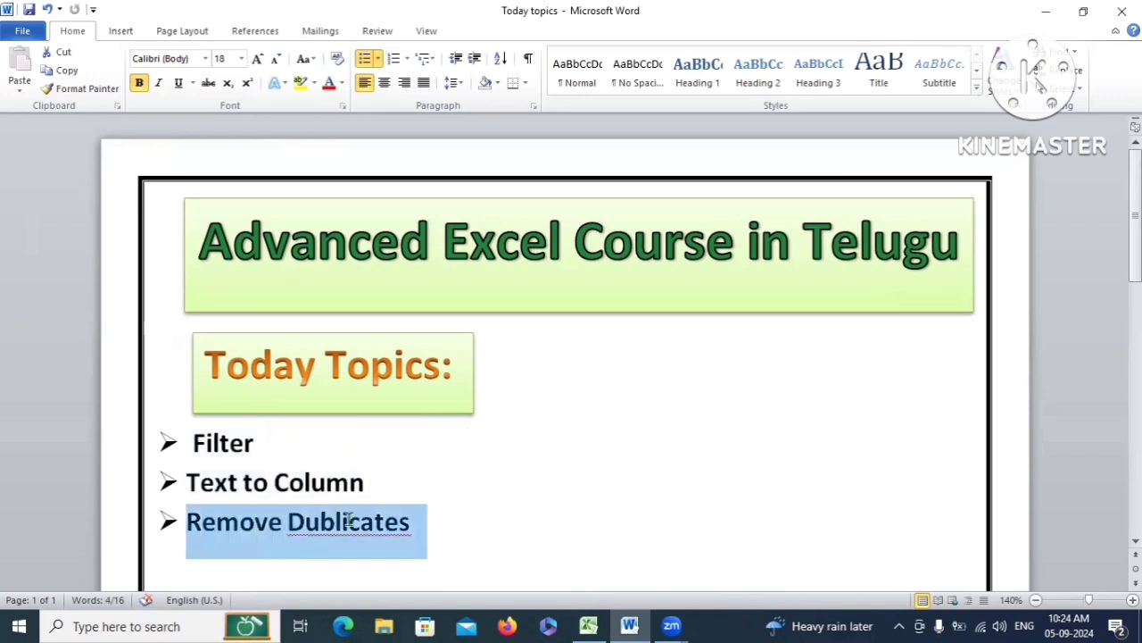
left_click_drag(203, 444, 352, 543)
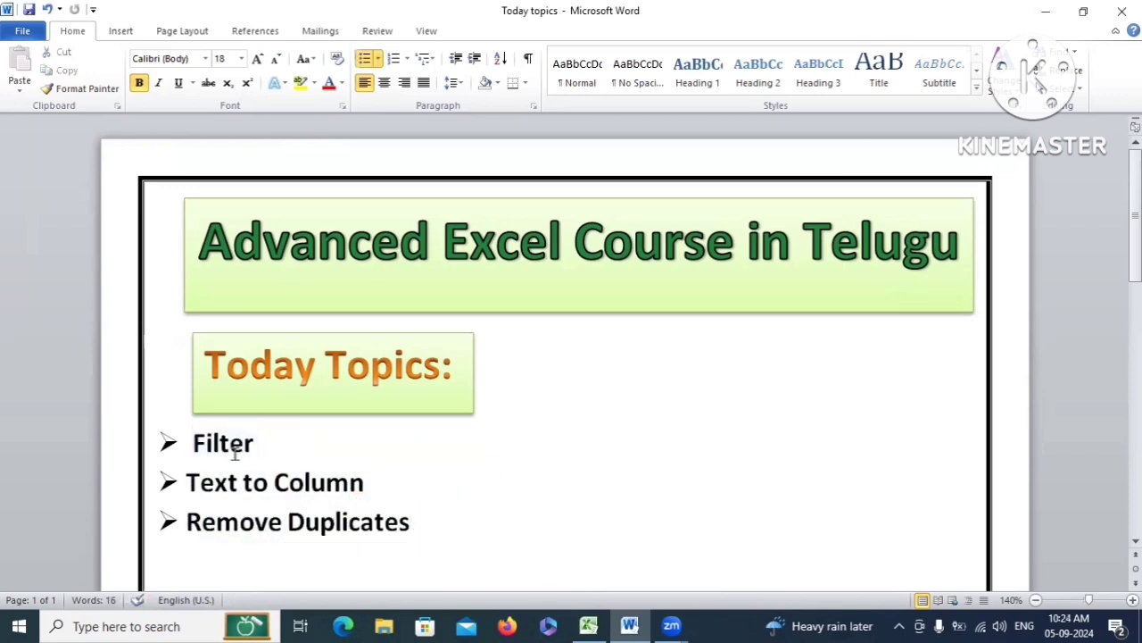
left_click_drag(191, 444, 255, 462)
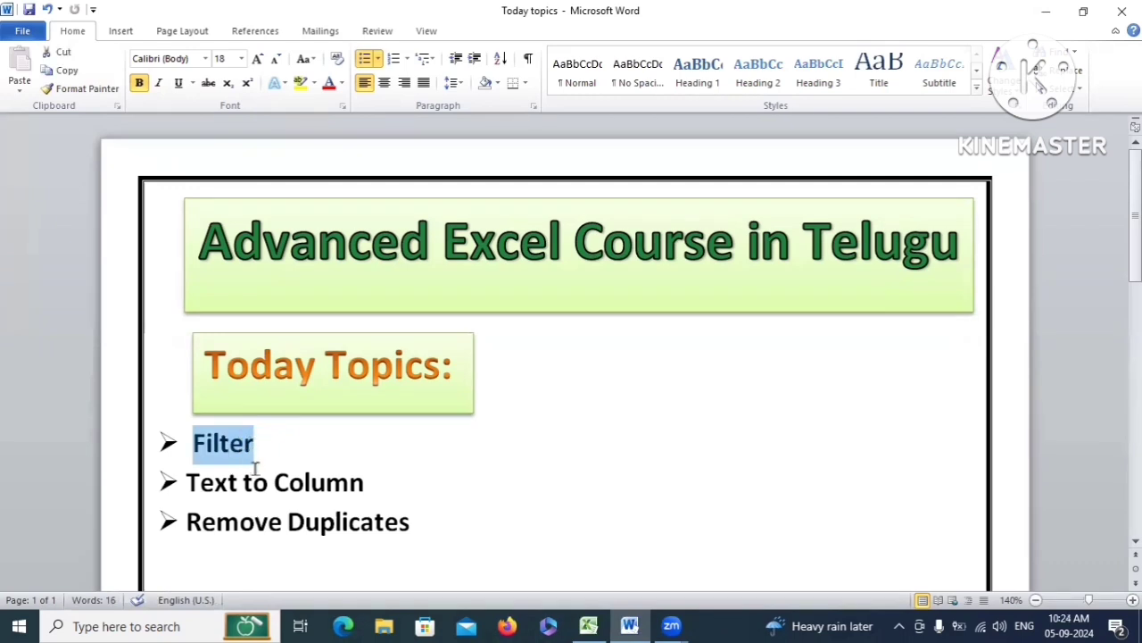
left_click(271, 438)
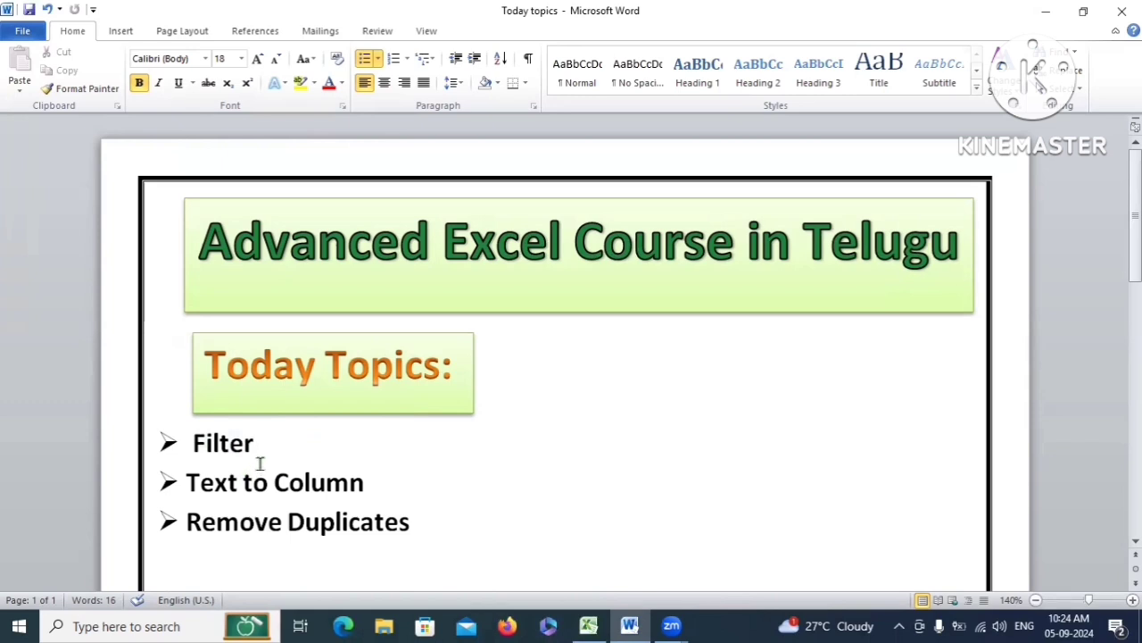
key("Down")
double_click(213, 453)
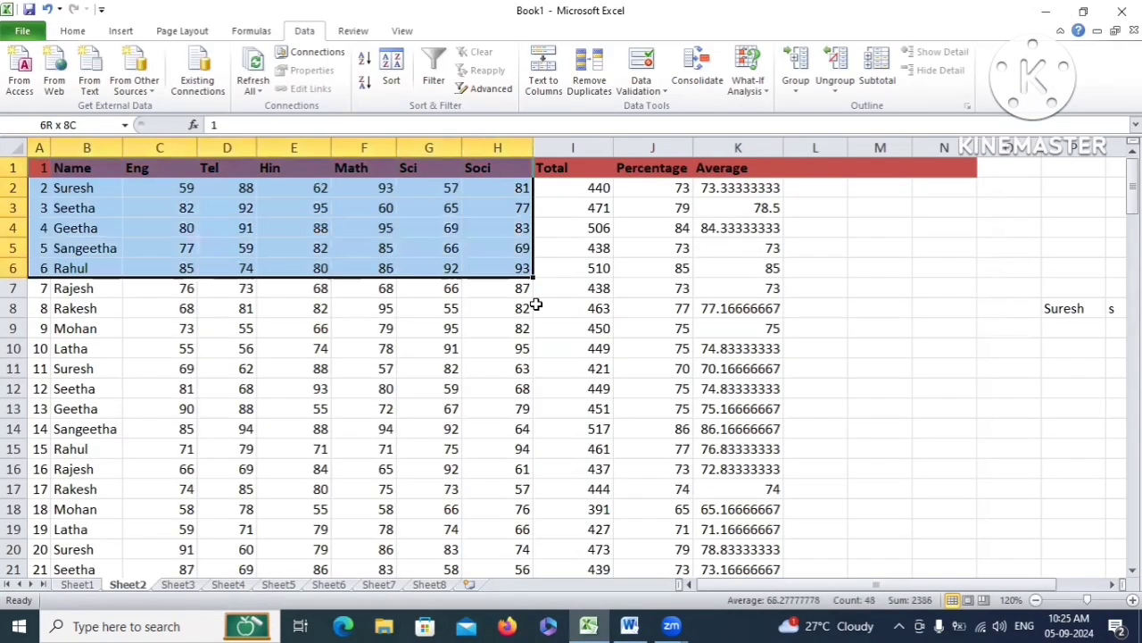
left_click_drag(535, 306, 386, 482)
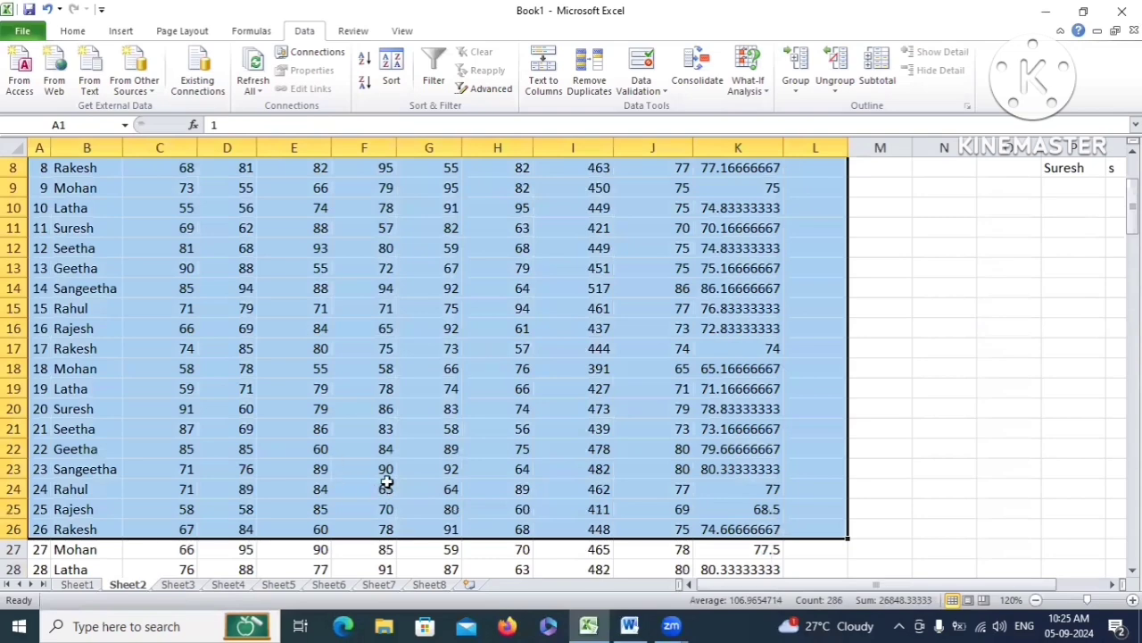
scroll(386, 482, "up", 3)
left_click(227, 248)
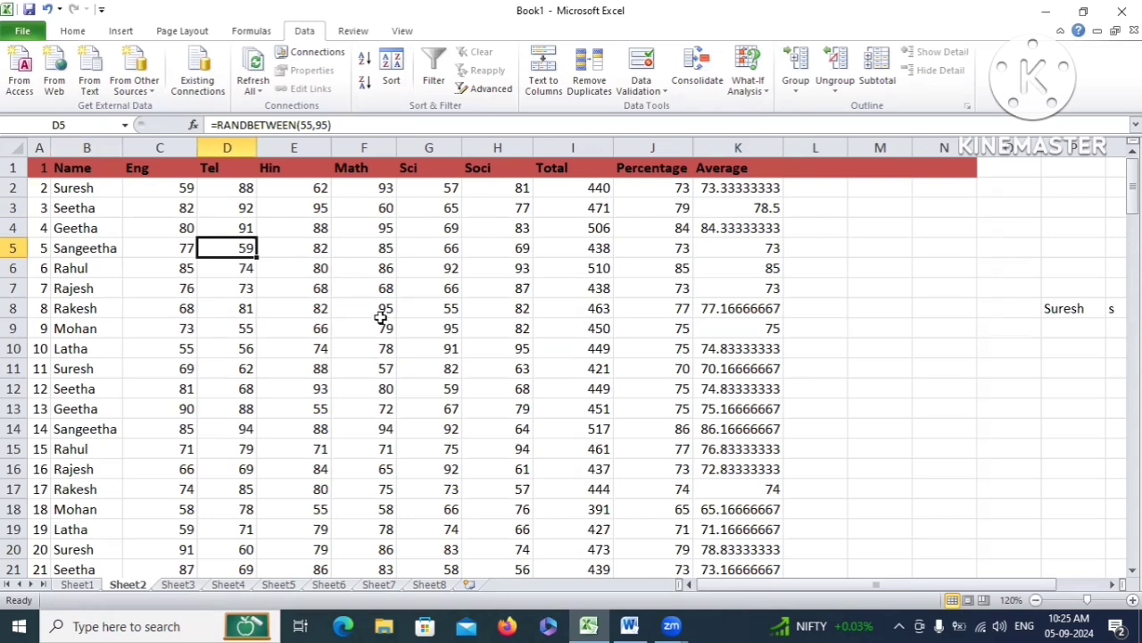
left_click(340, 312)
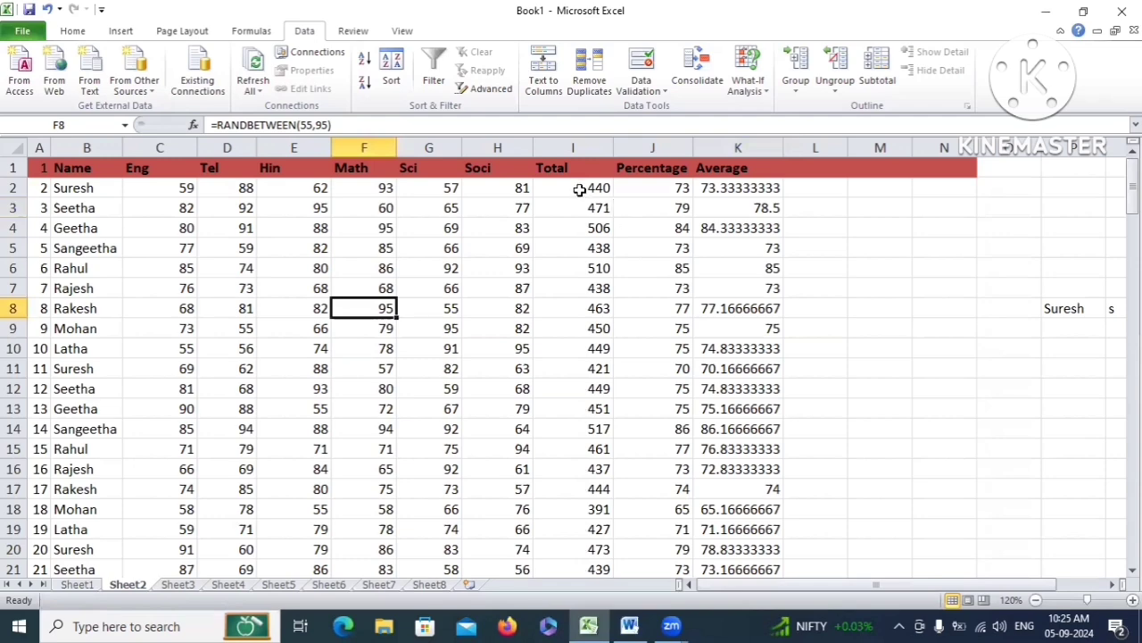
left_click_drag(579, 190, 592, 569)
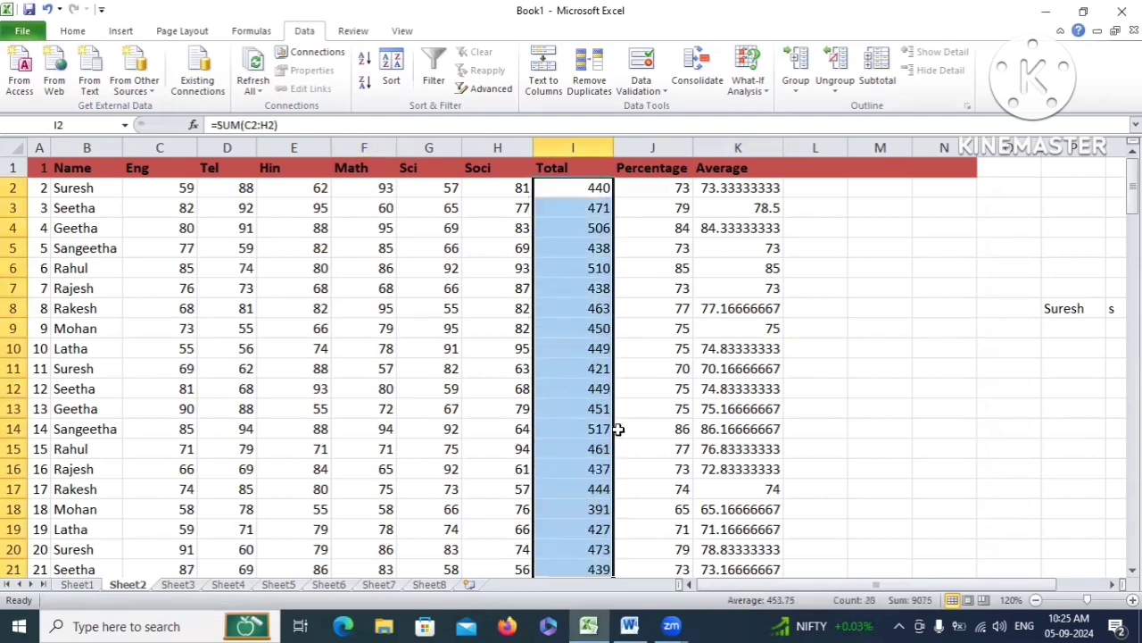
left_click(592, 412)
left_click(557, 190)
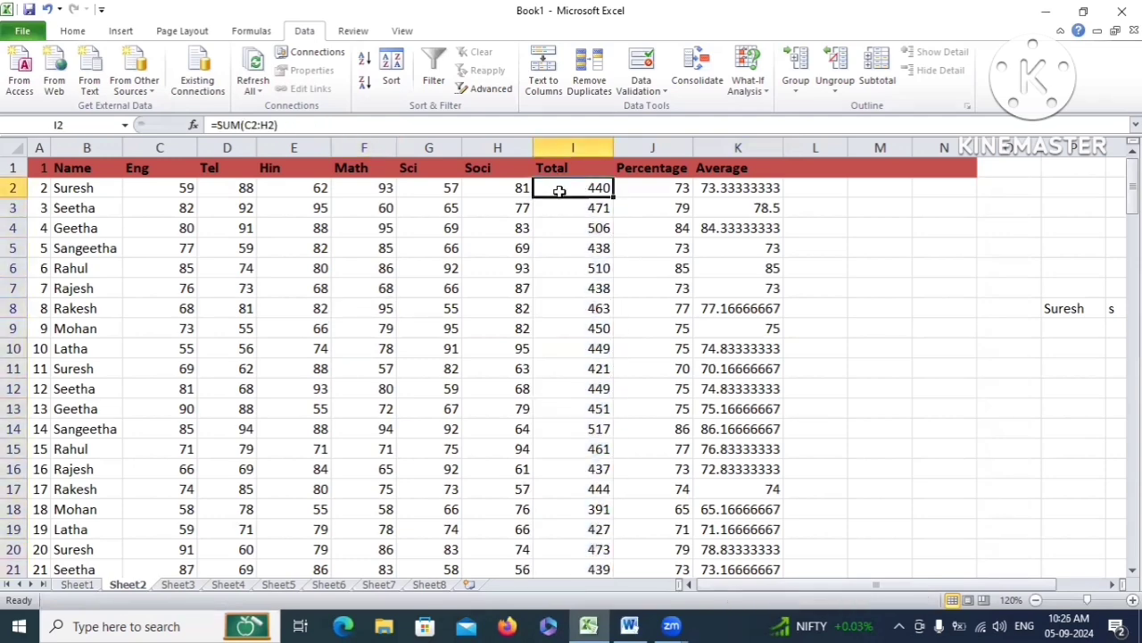
scroll(575, 312, "down", 2)
left_click(564, 390)
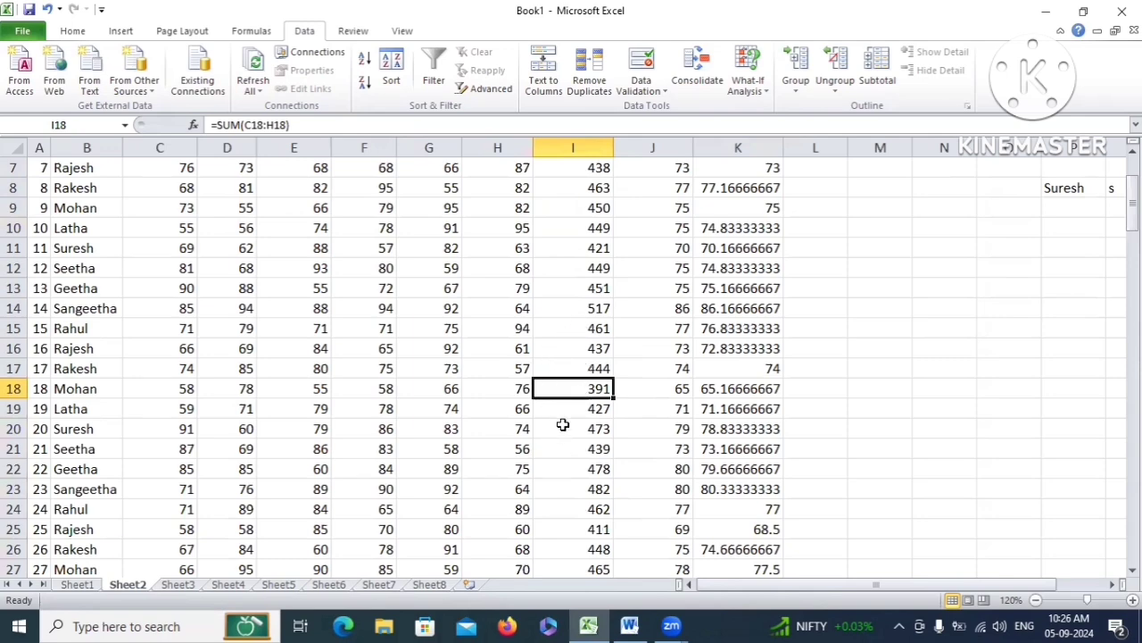
scroll(563, 425, "up", 2)
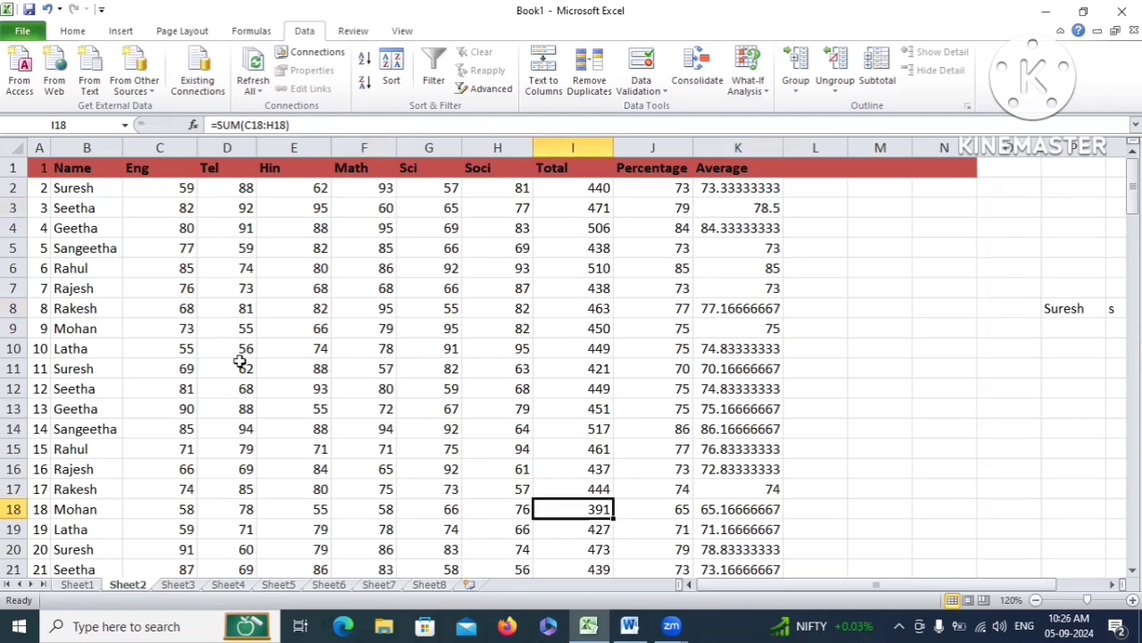
scroll(567, 425, "down", 1)
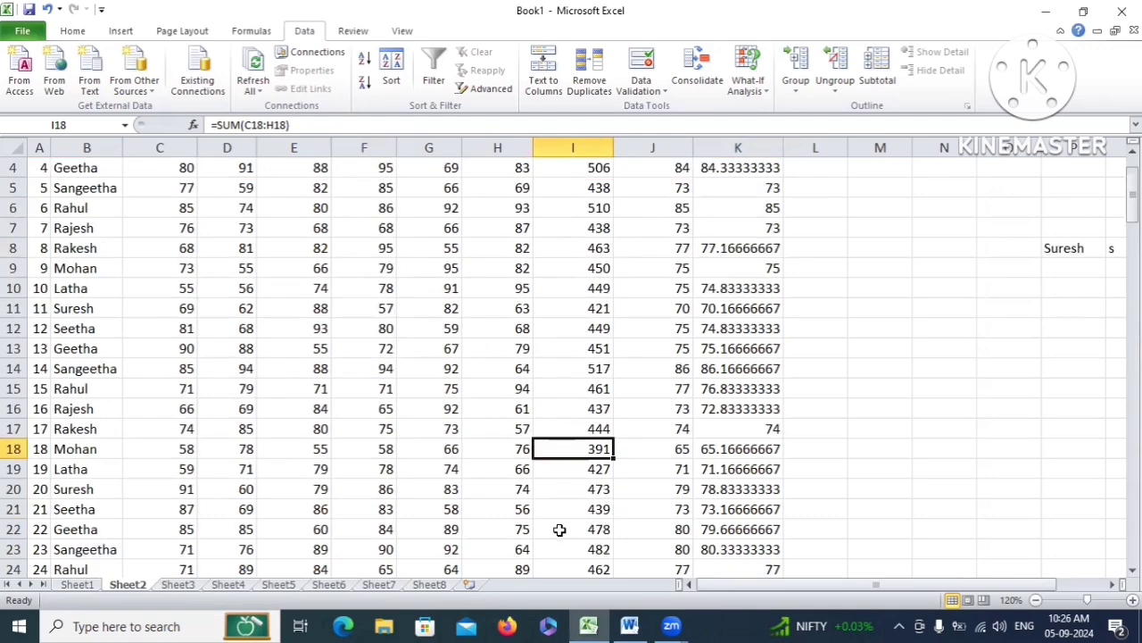
scroll(610, 380, "down", 6)
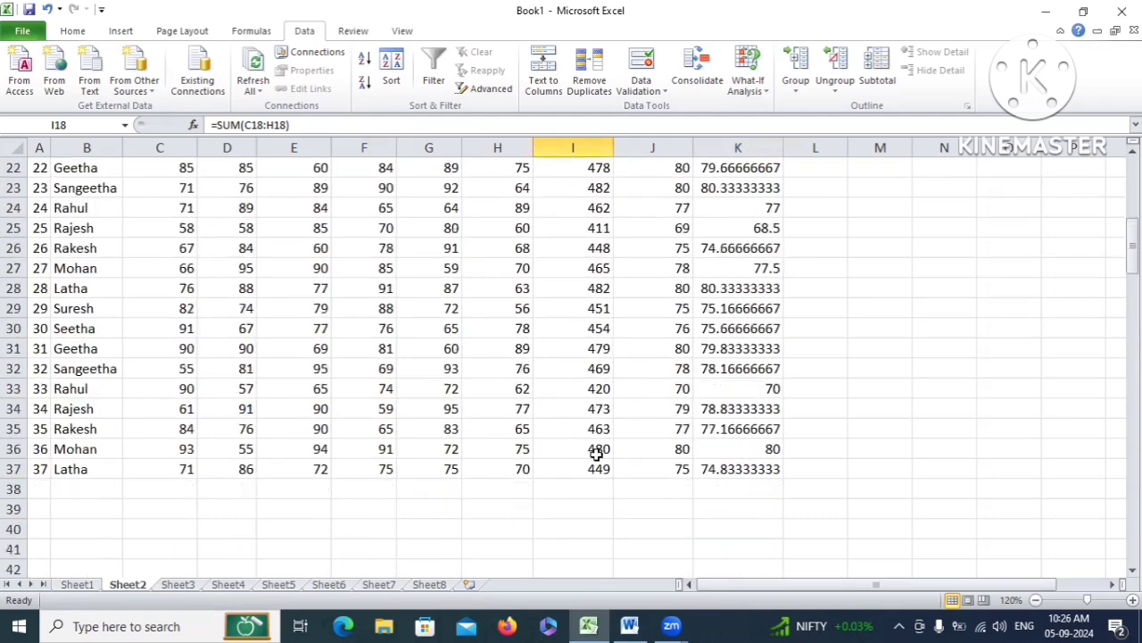
scroll(591, 433, "up", 7)
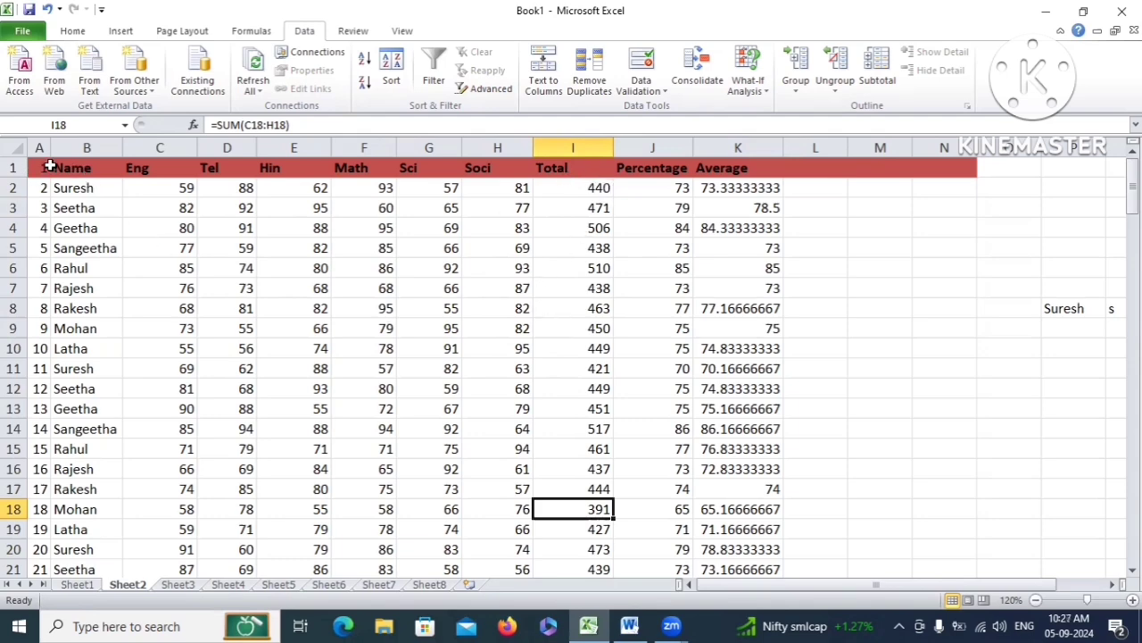
left_click_drag(43, 167, 771, 510)
scroll(616, 473, "up", 6)
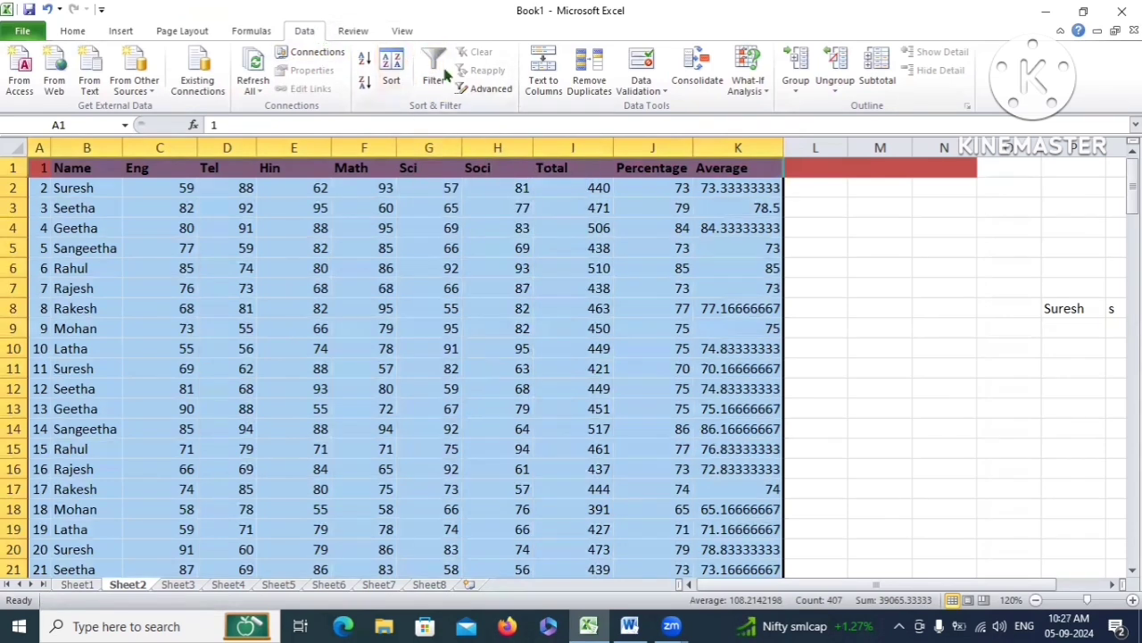
Add filter arrows to every Sheet2 marks heading, Name through Average, via Data > Filter
left_click(122, 31)
left_click(74, 31)
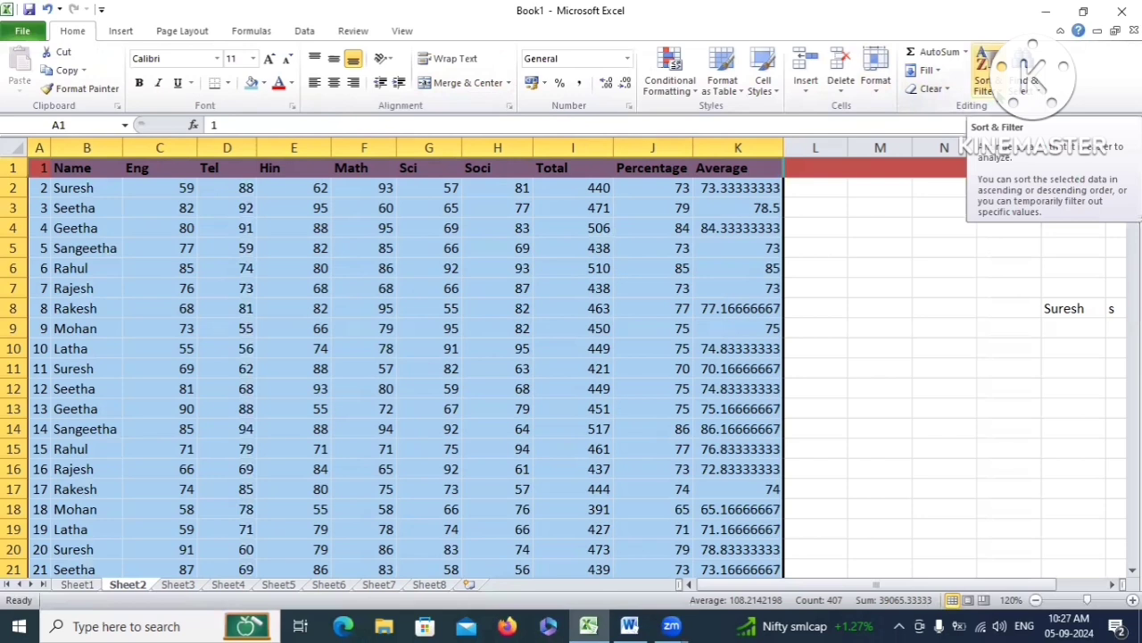
left_click(985, 79)
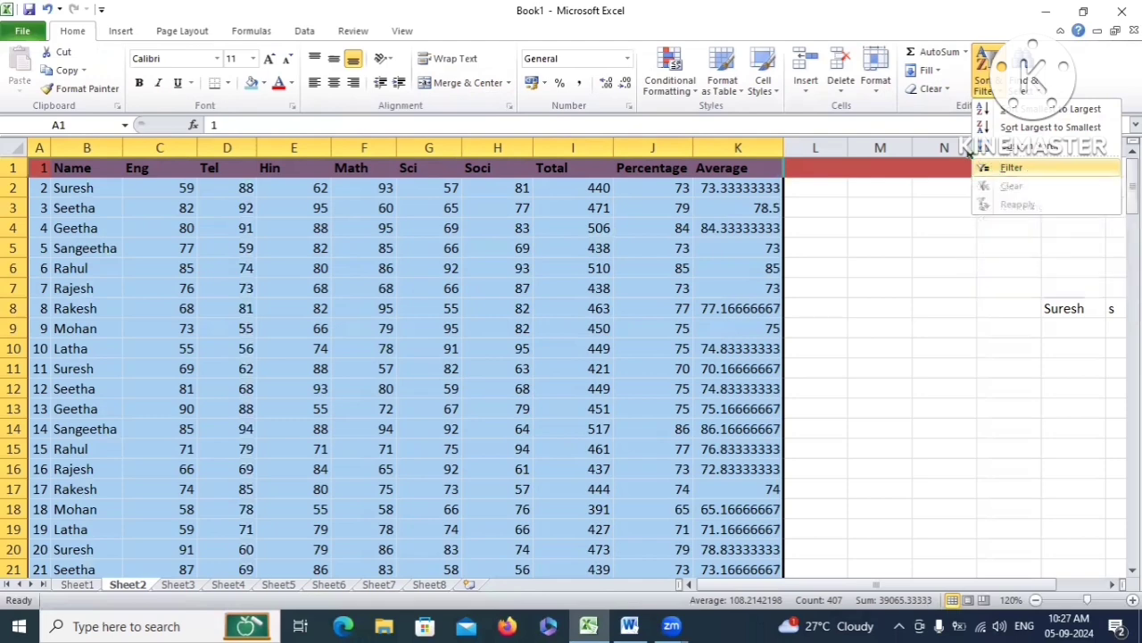
left_click(311, 35)
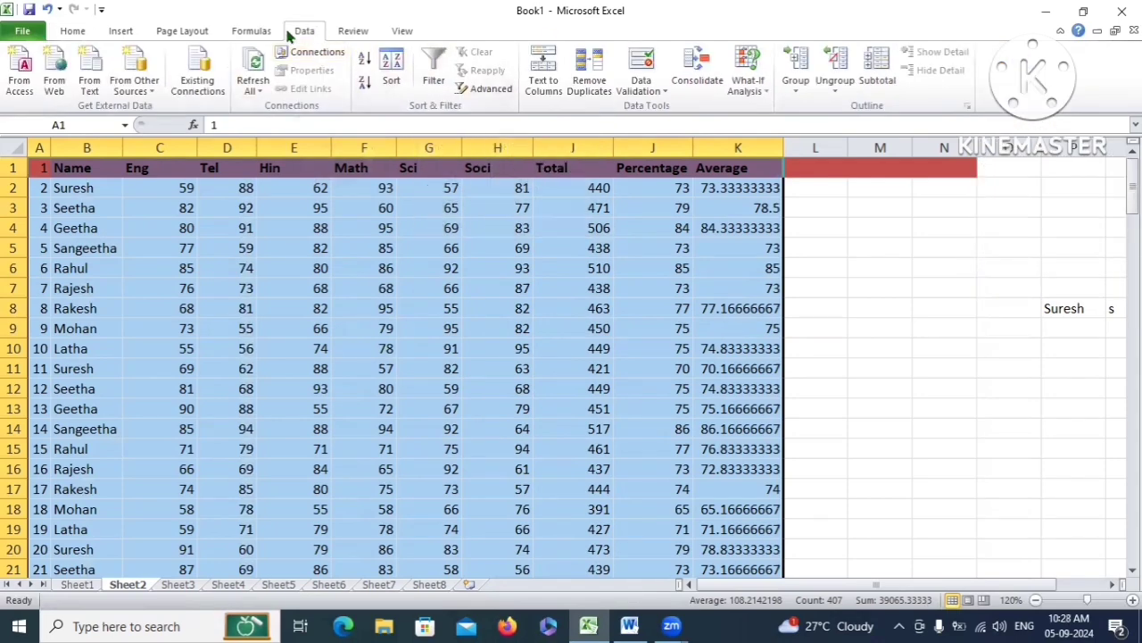
left_click(434, 71)
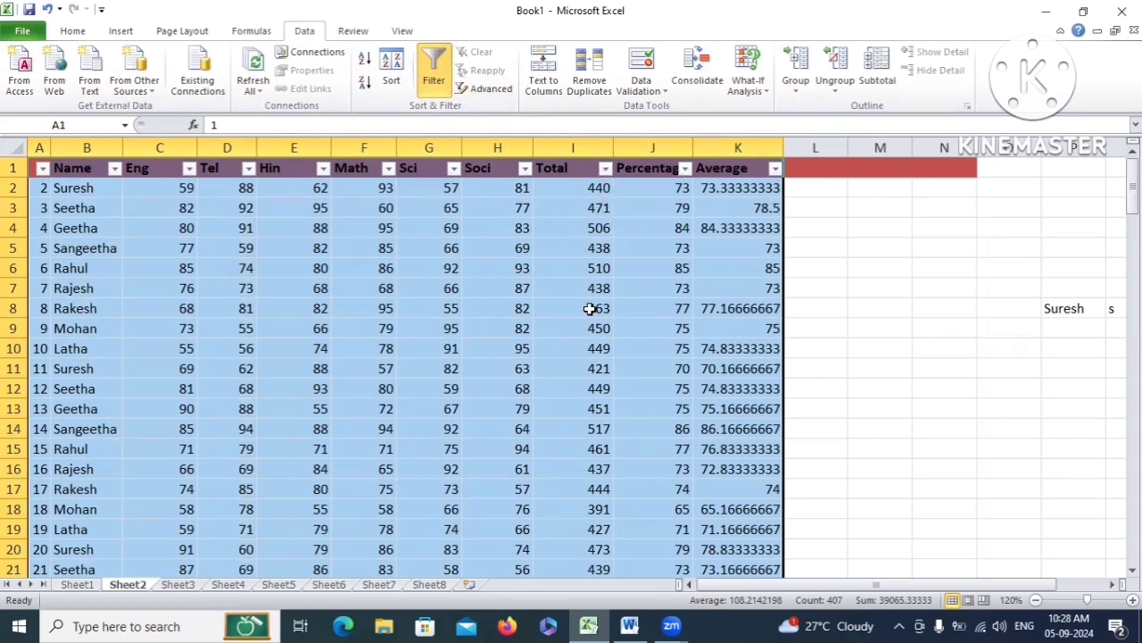
Browse the Total column's filter values and show its Number Filters conditions
left_click(605, 169)
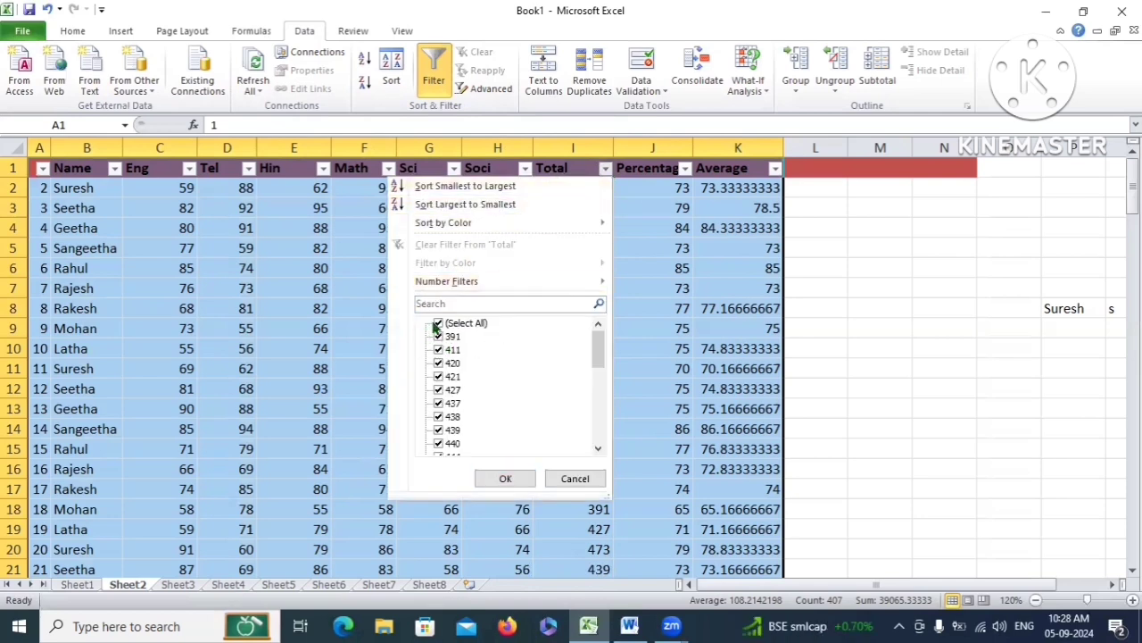
scroll(597, 348, "down", 1)
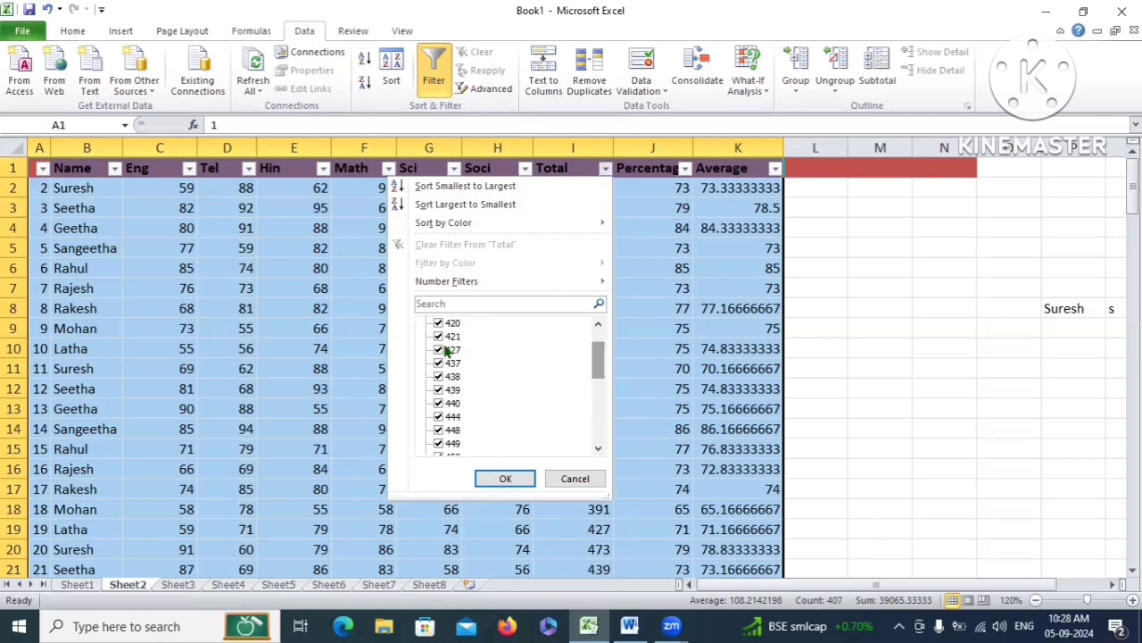
left_click_drag(603, 367, 598, 403)
left_click(599, 451)
left_click(599, 451)
left_click(598, 450)
left_click(599, 450)
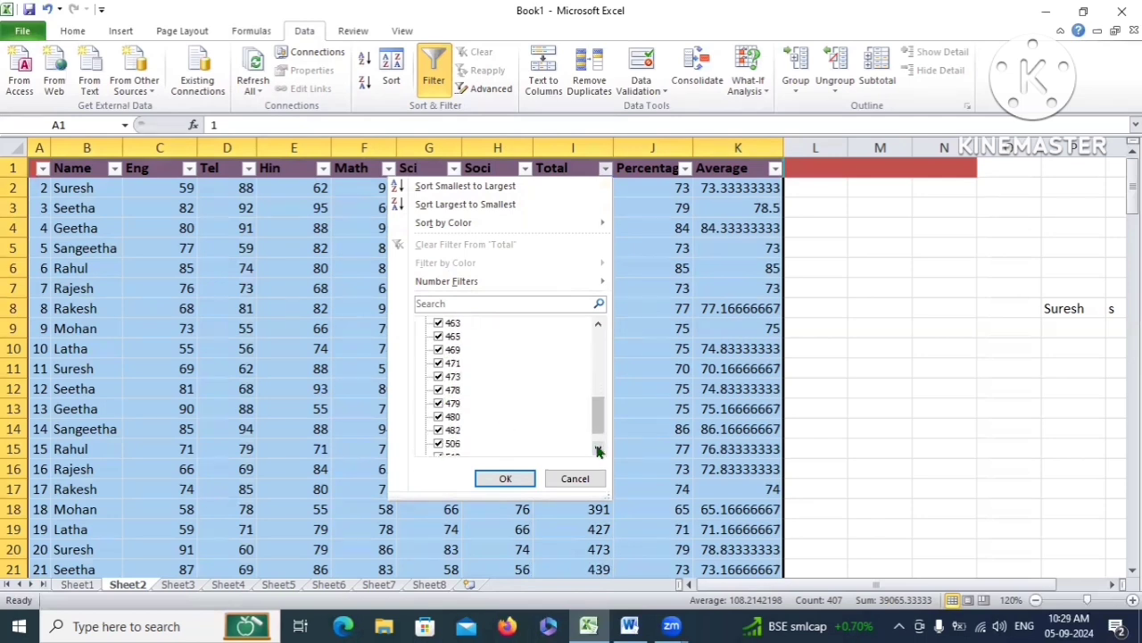
left_click(599, 450)
left_click(599, 451)
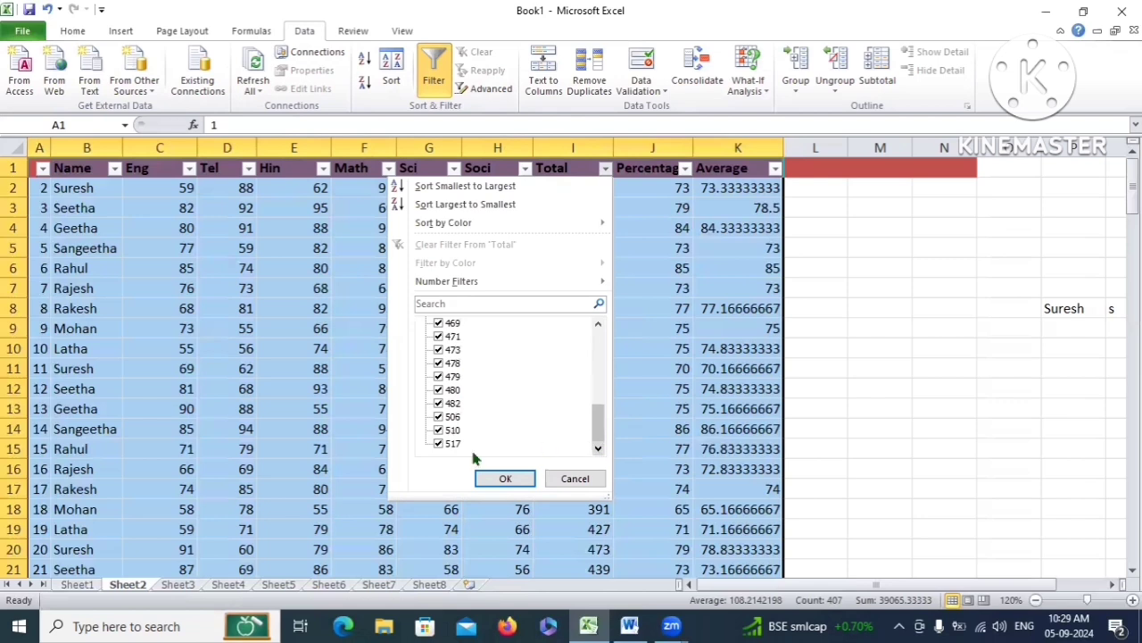
left_click(598, 323)
left_click(598, 324)
left_click(598, 323)
left_click(598, 323)
left_click(598, 323)
left_click(598, 323)
left_click(598, 324)
left_click(598, 324)
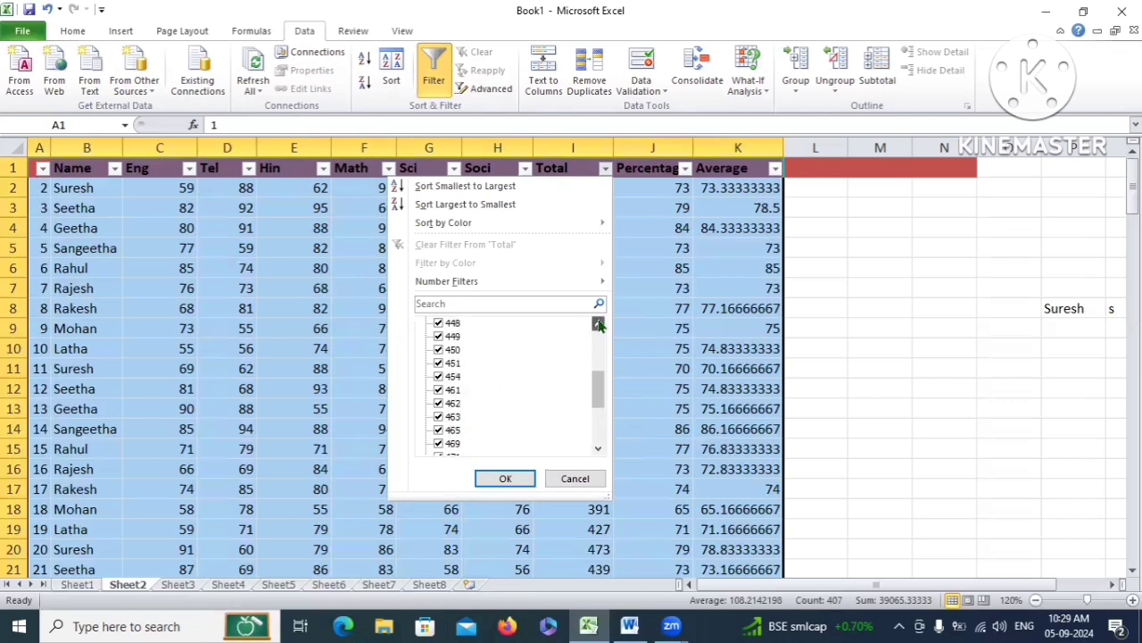
left_click(598, 324)
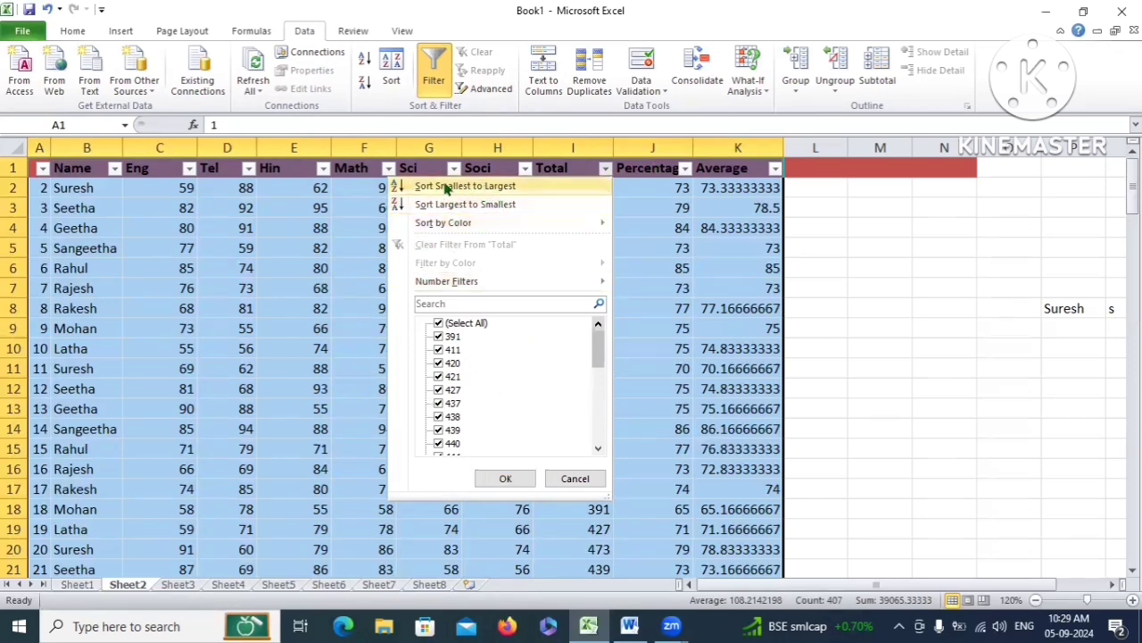
mouse_move(488, 287)
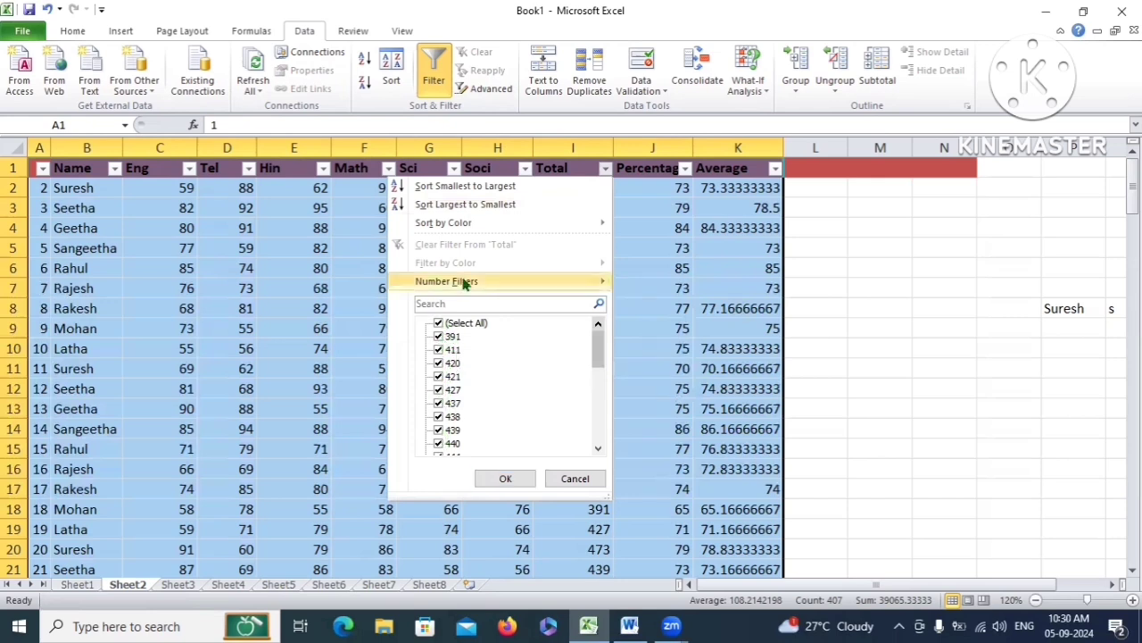
mouse_move(578, 288)
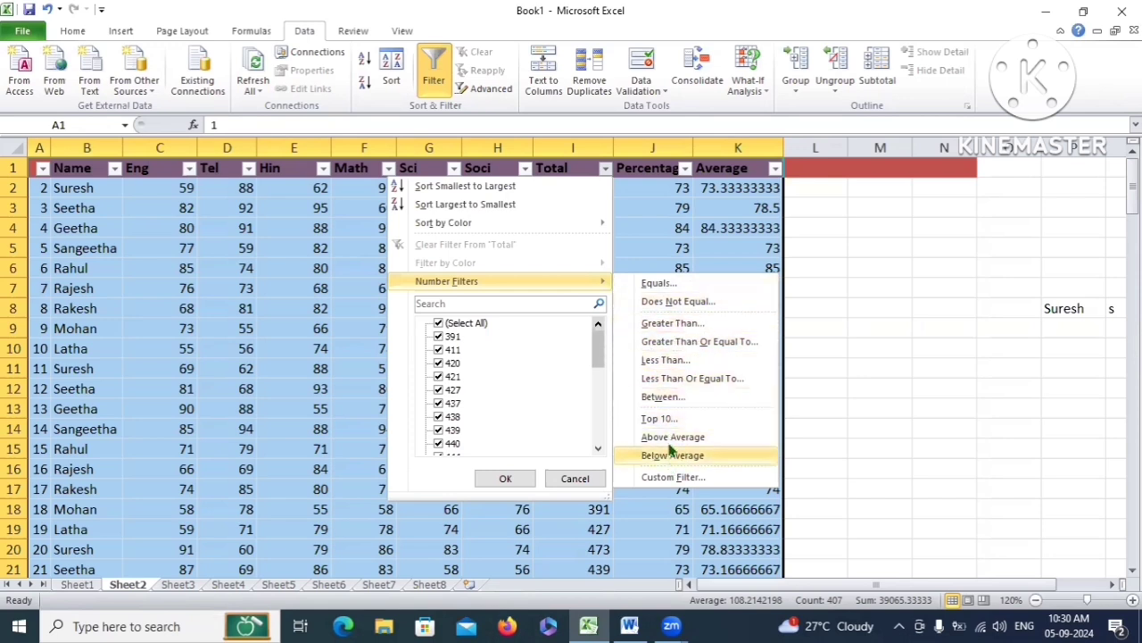
Filter the Total column to values greater than 300
left_click(668, 326)
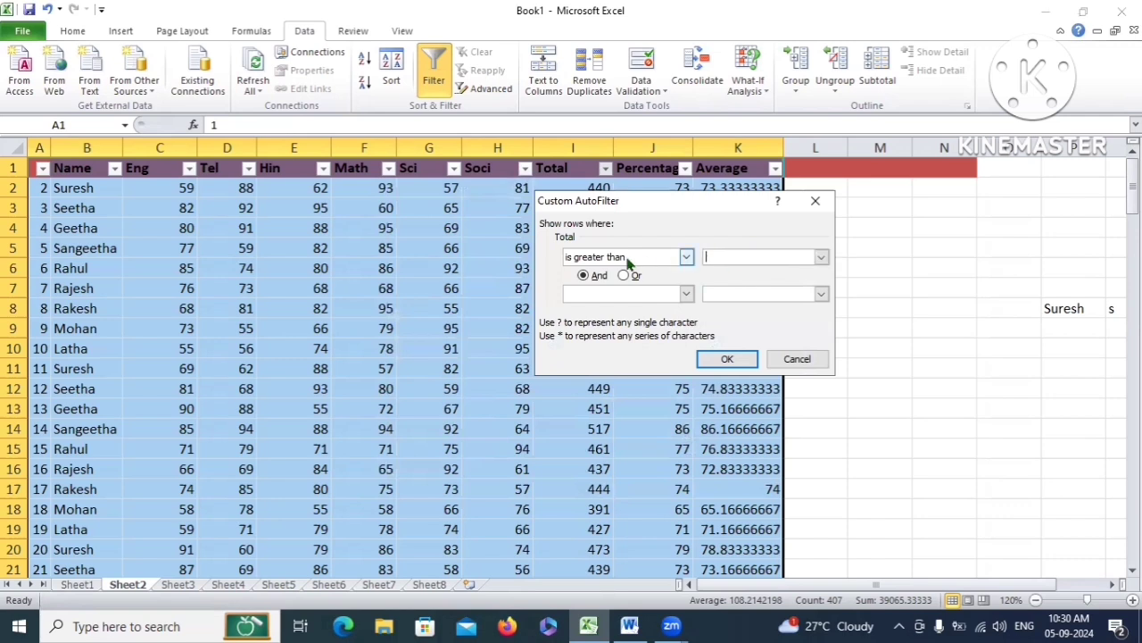
left_click(749, 258)
type("300")
left_click(727, 359)
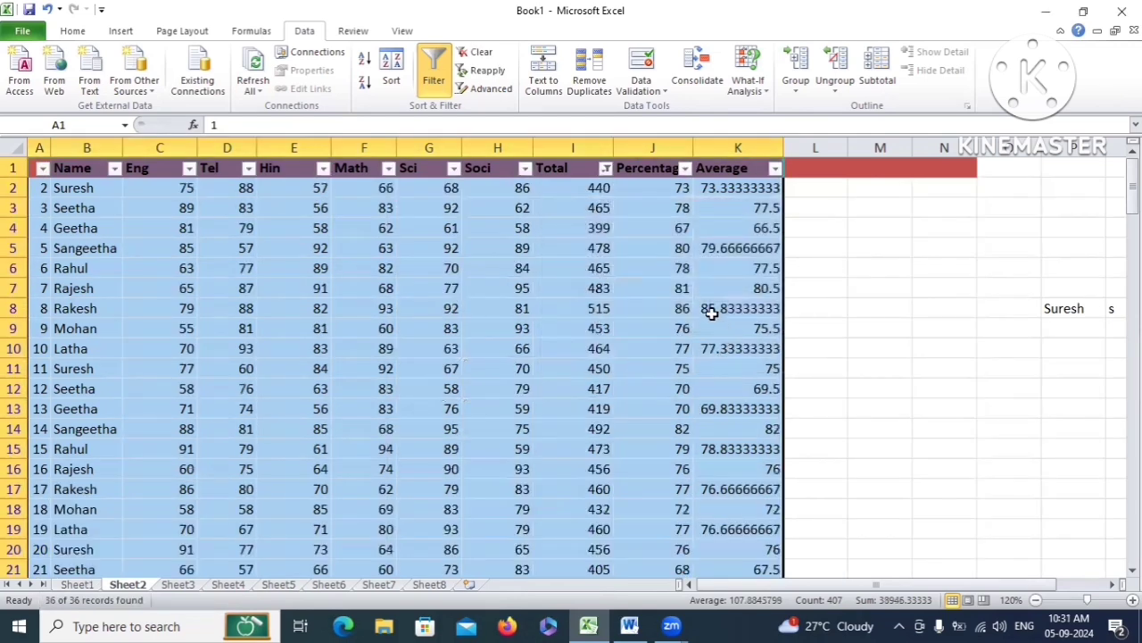
scroll(595, 192, "down", 6)
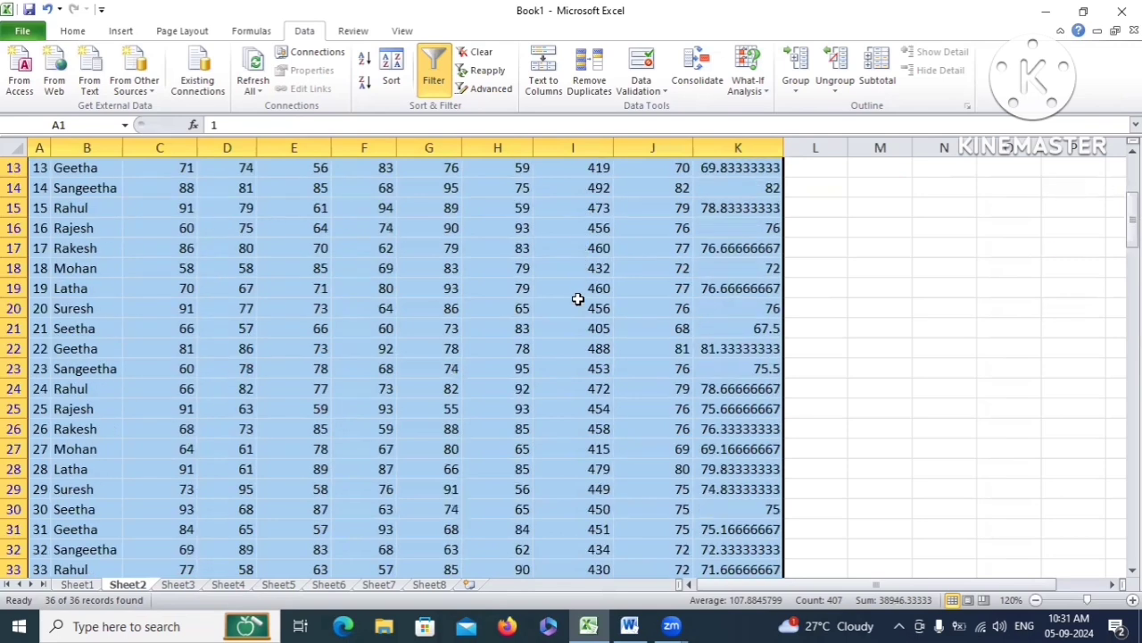
scroll(570, 482, "up", 6)
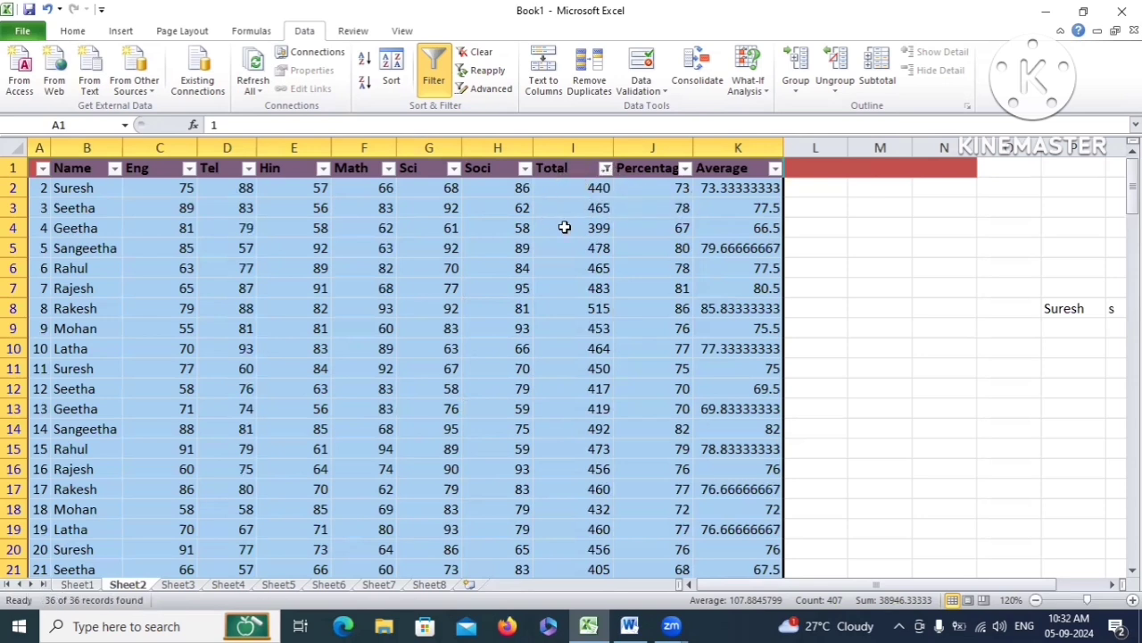
Tick (Select All) in the Total filter so all 36 rows show again
left_click(605, 171)
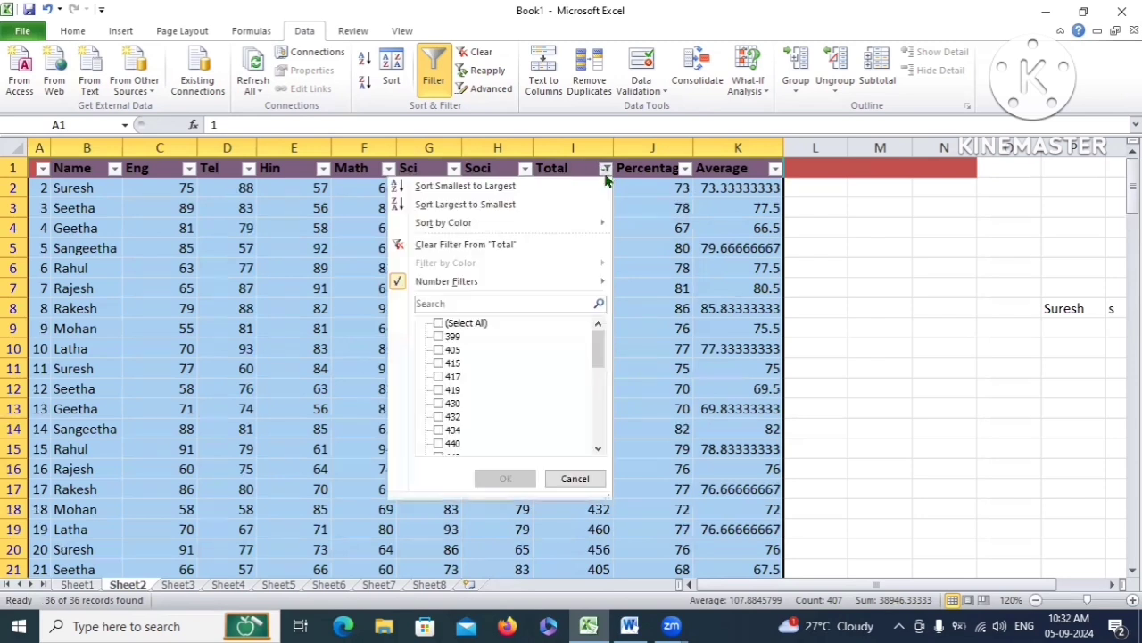
left_click(438, 323)
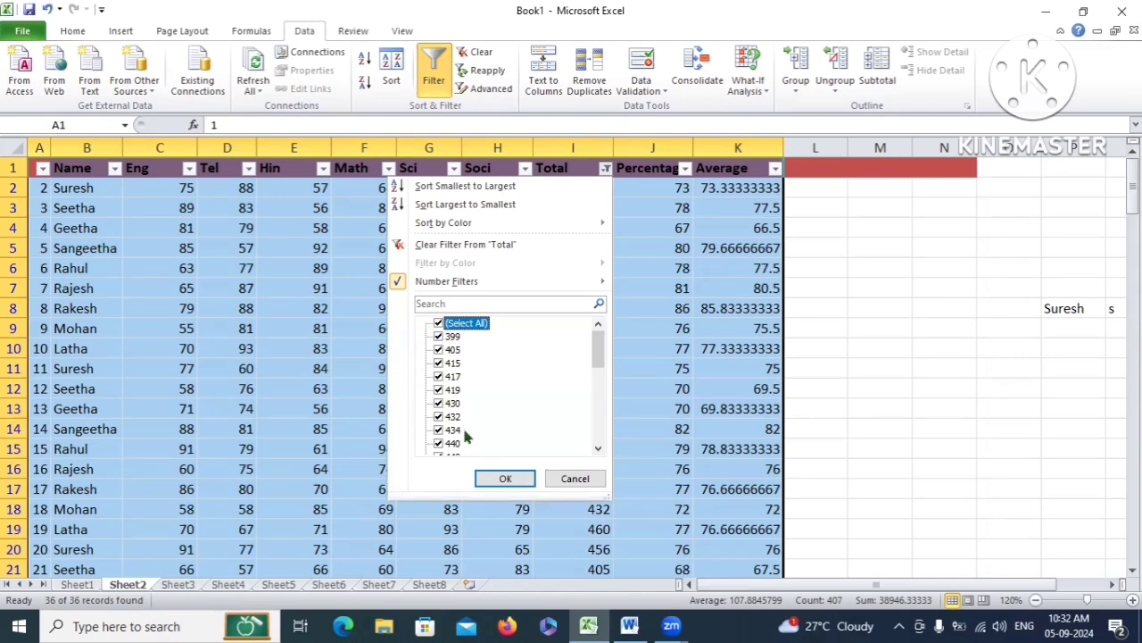
left_click(523, 477)
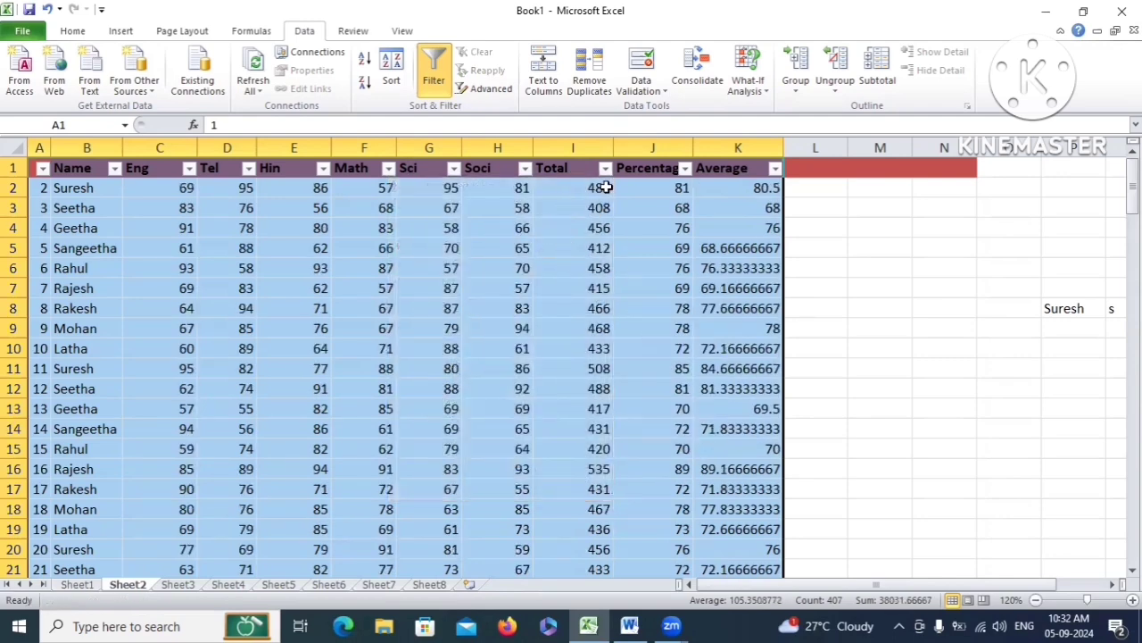
scroll(224, 357, "down", 7)
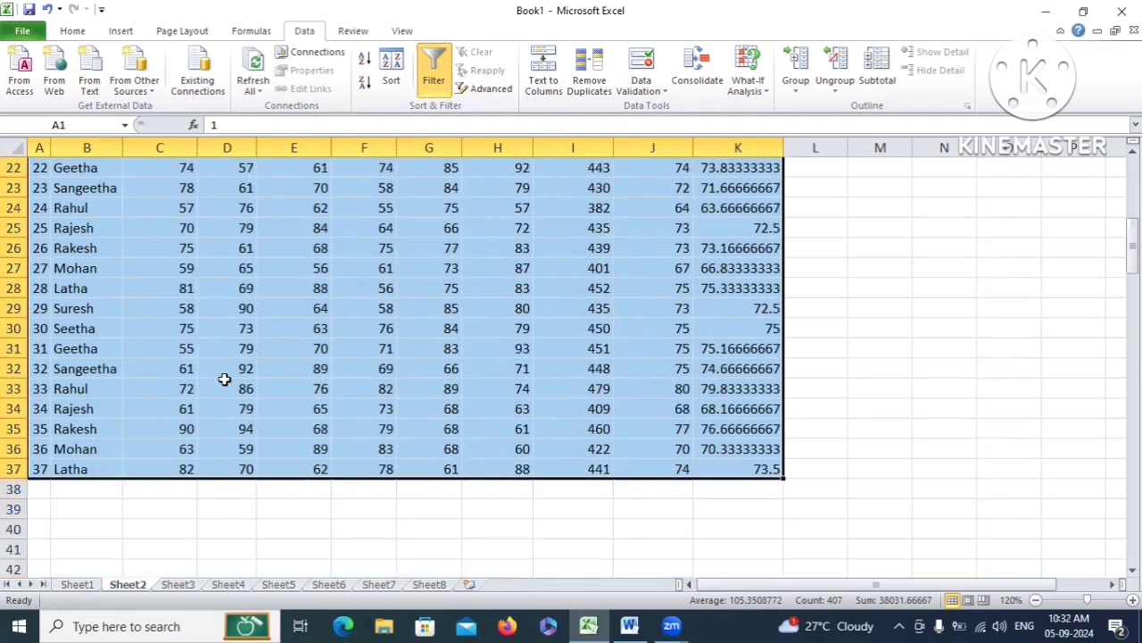
scroll(224, 379, "up", 7)
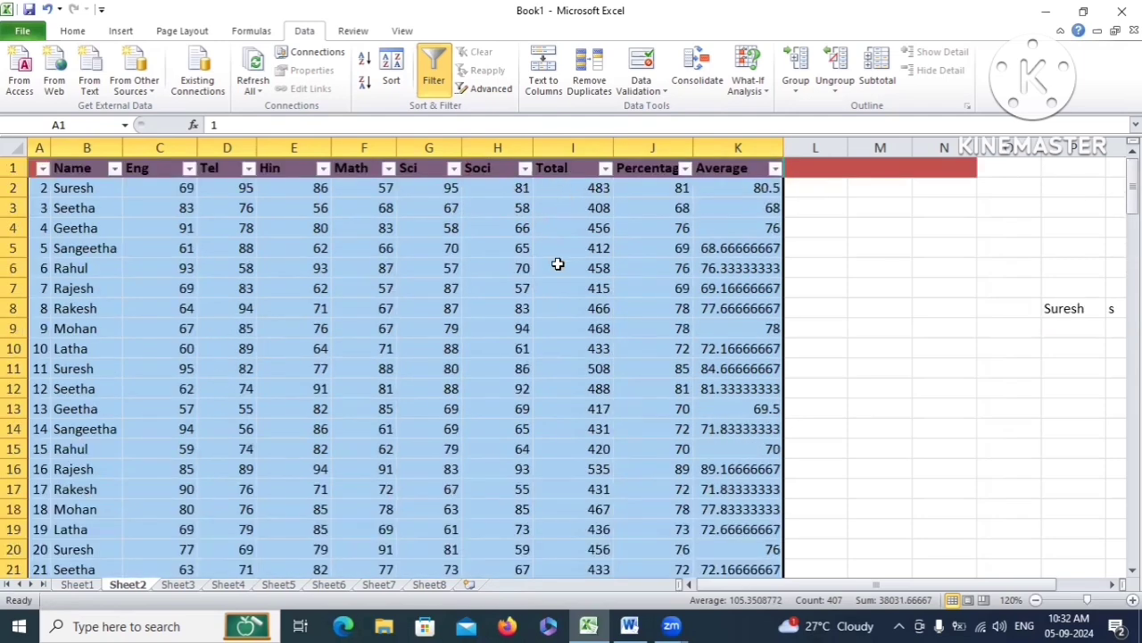
Select the Sheet8 salary table from the S.No heading down through the ADDRESS column
left_click_drag(41, 165, 514, 559)
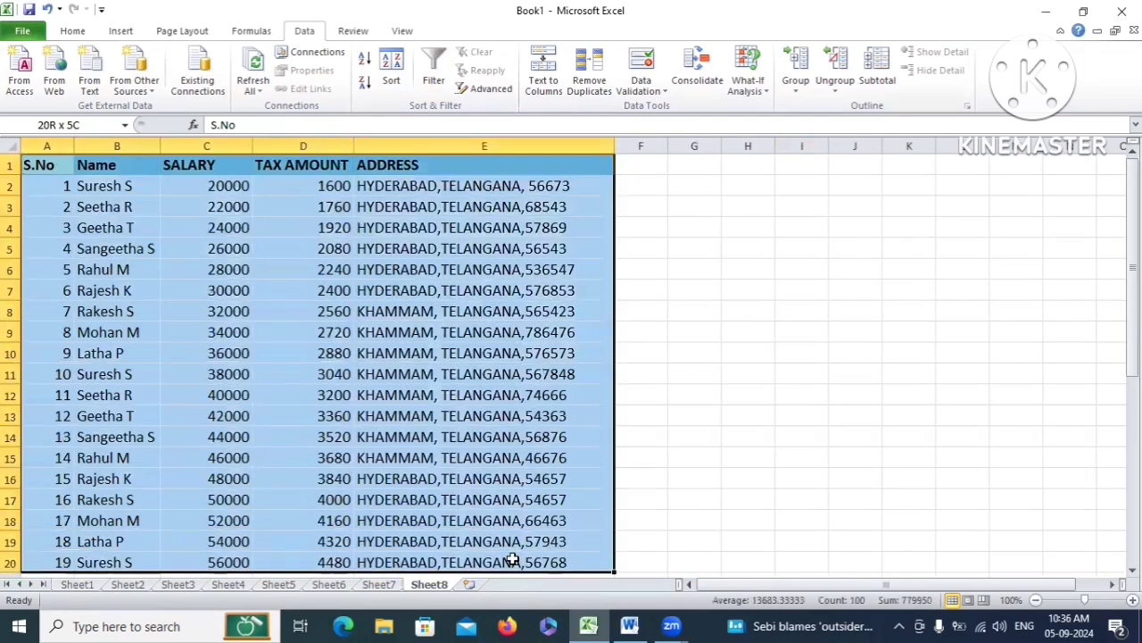
left_click(312, 338)
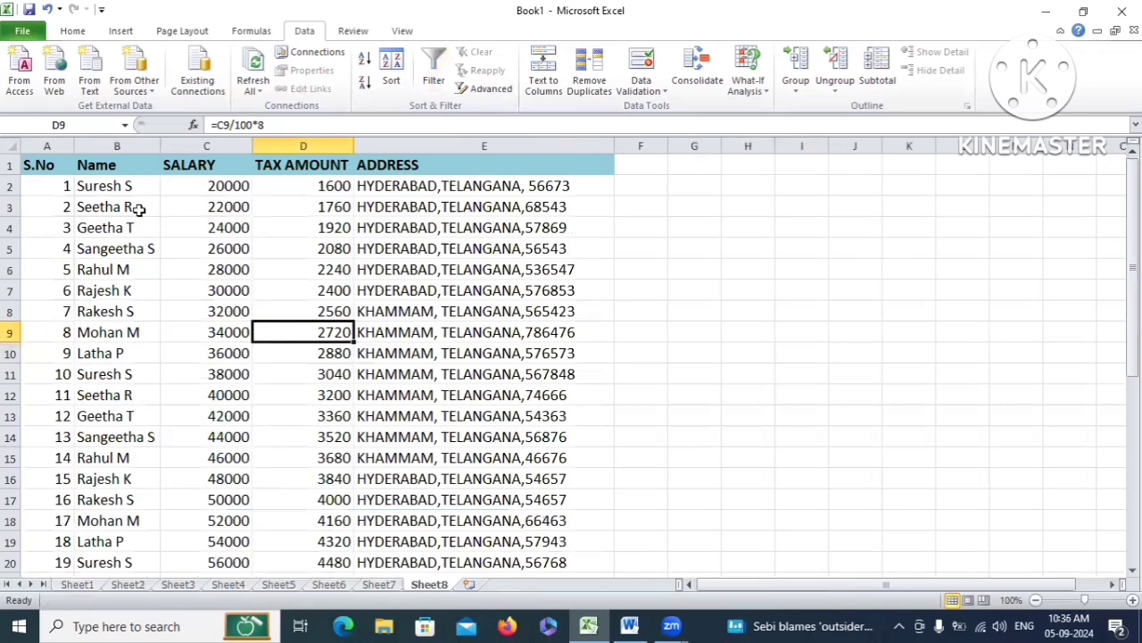
left_click(118, 181)
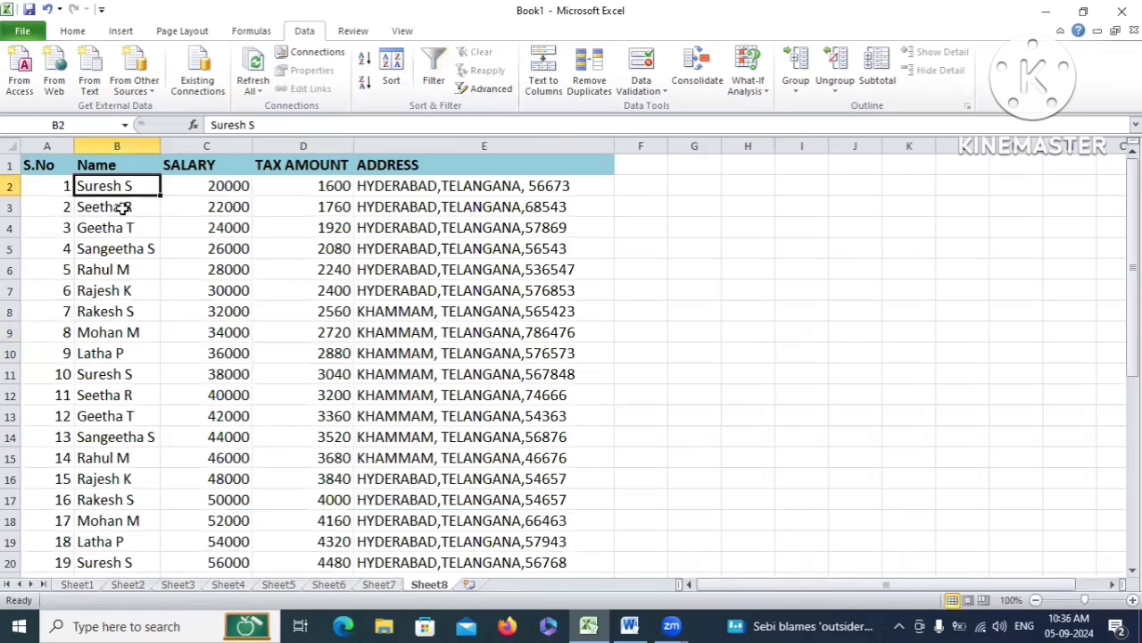
scroll(135, 308, "down", 7)
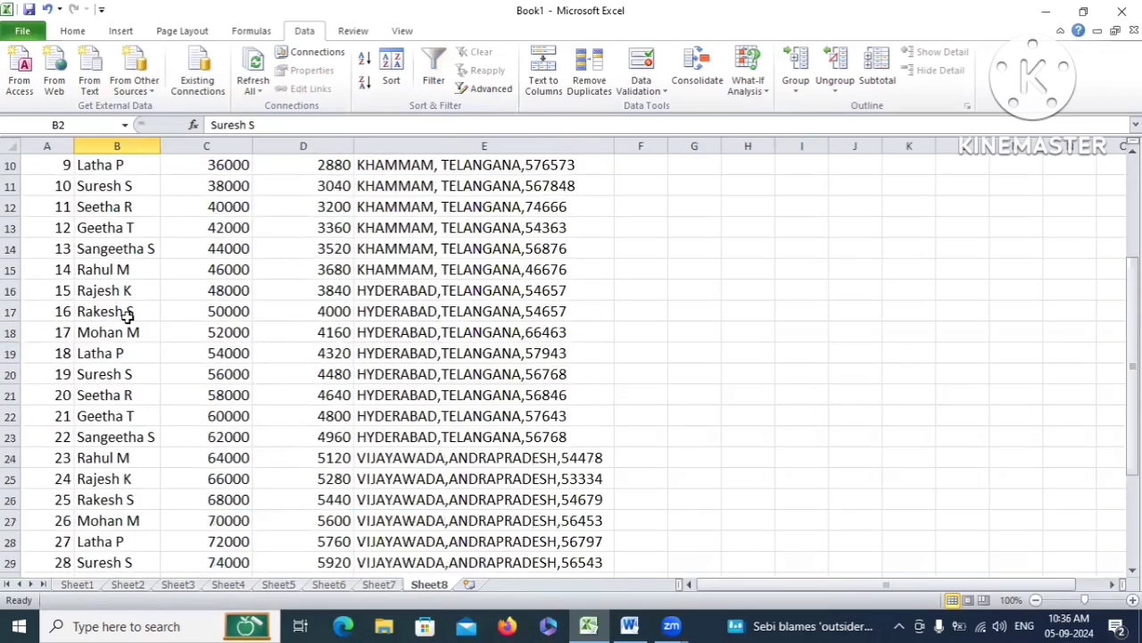
scroll(97, 473, "up", 7)
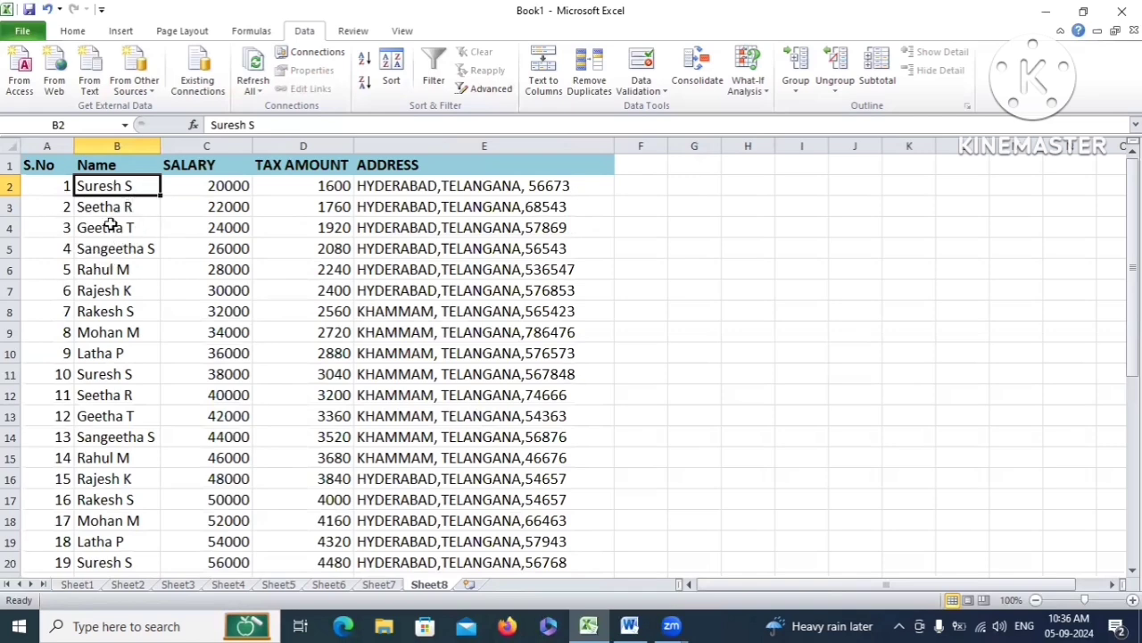
left_click_drag(33, 167, 455, 589)
Turn on filtering and filter the Name column to a single employee's four rows
left_click(434, 69)
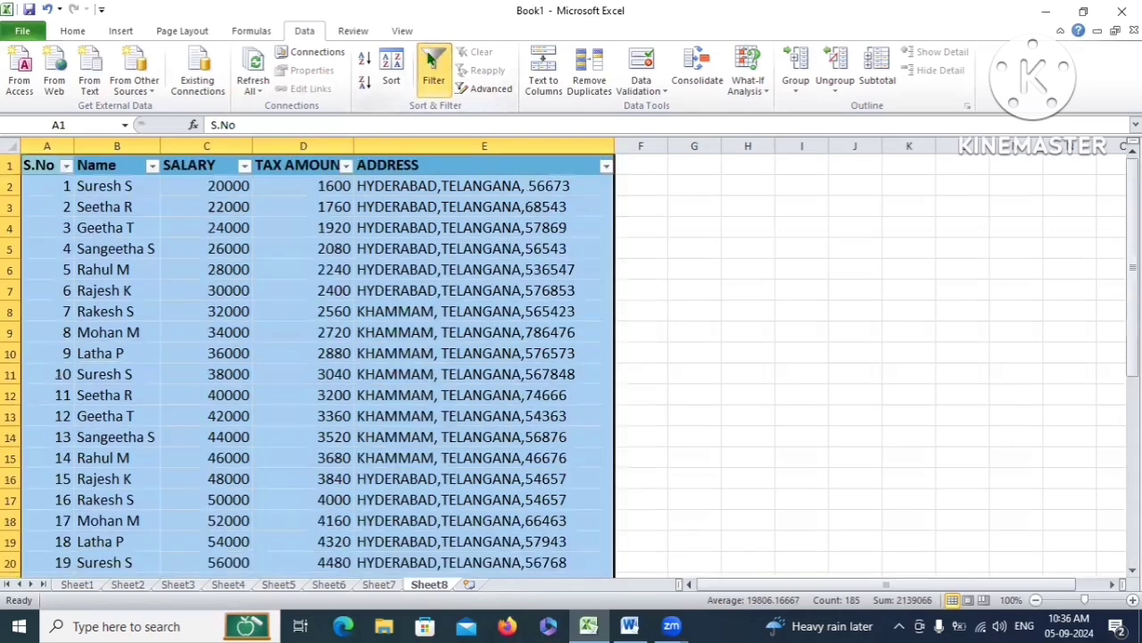
left_click(154, 168)
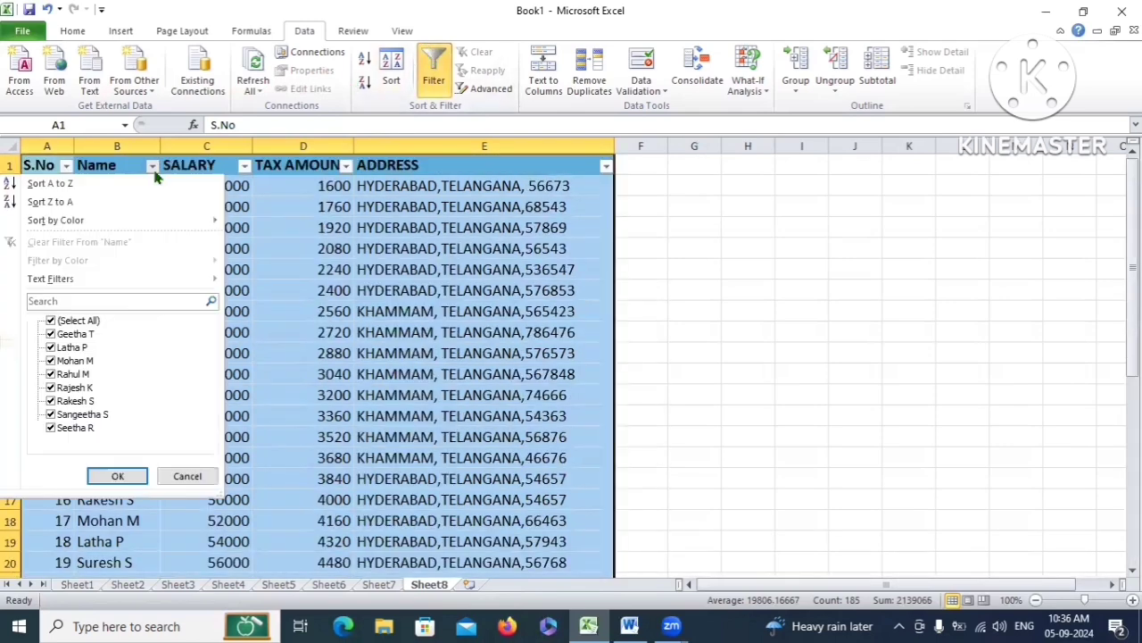
left_click(50, 321)
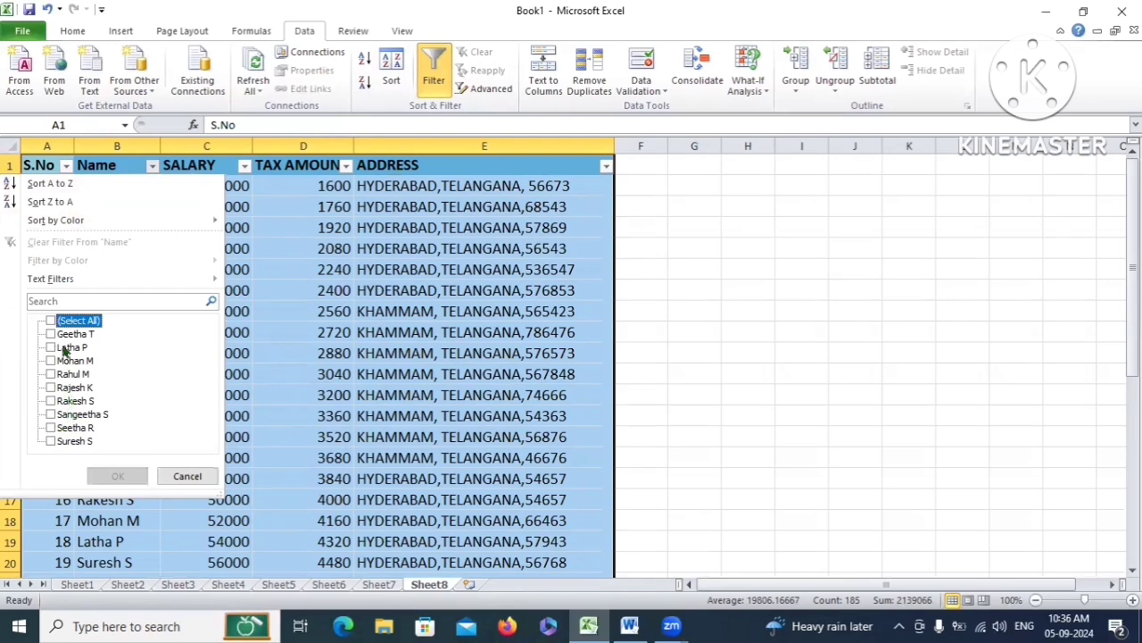
left_click(51, 441)
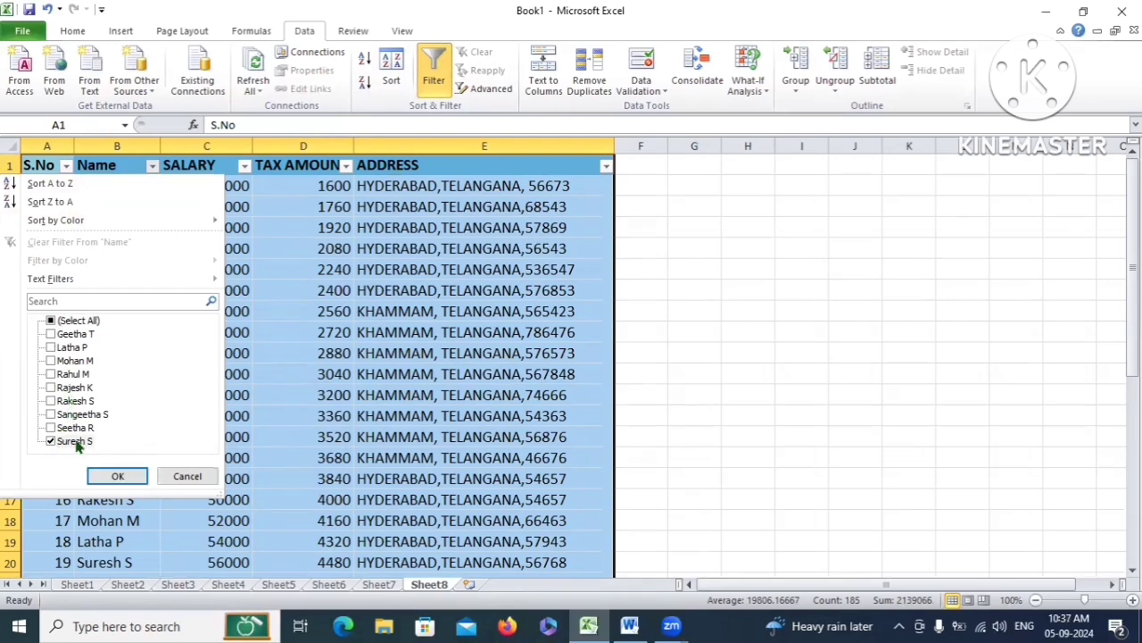
left_click(118, 477)
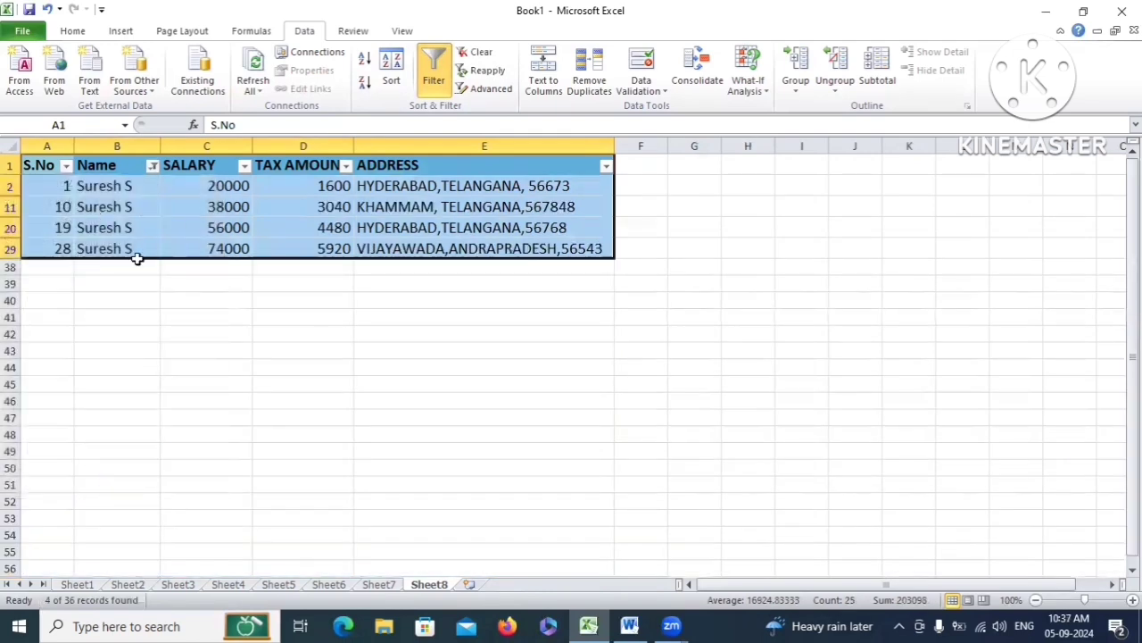
left_click(97, 185)
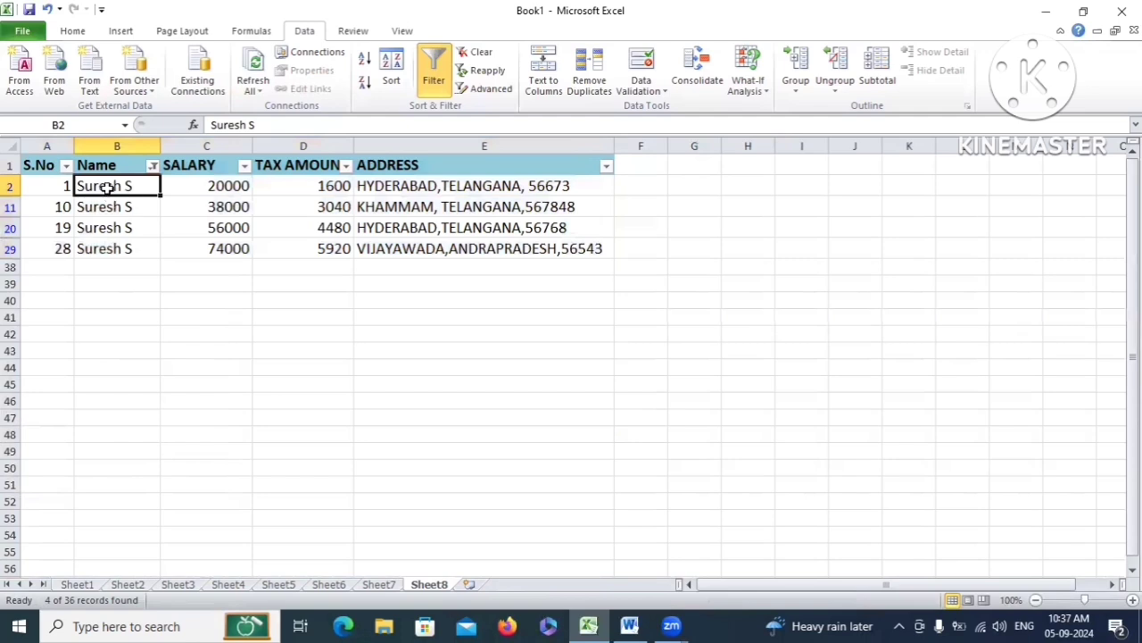
left_click_drag(94, 184, 133, 249)
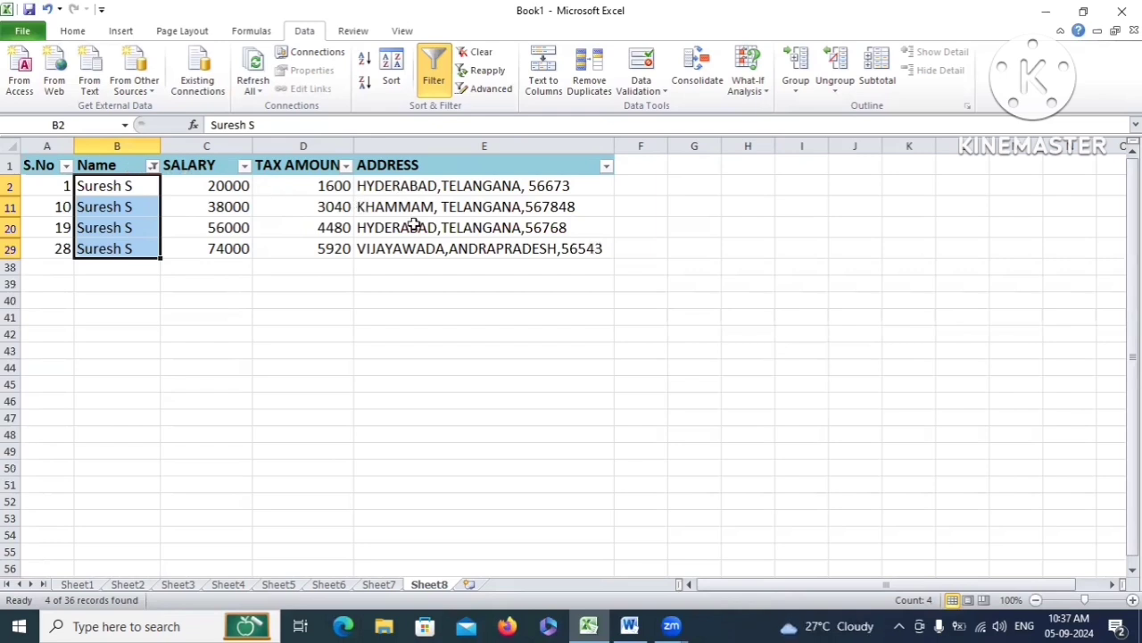
key("ctrl+a")
Add a second employee to the Name filter so both employees' rows show
left_click(153, 166)
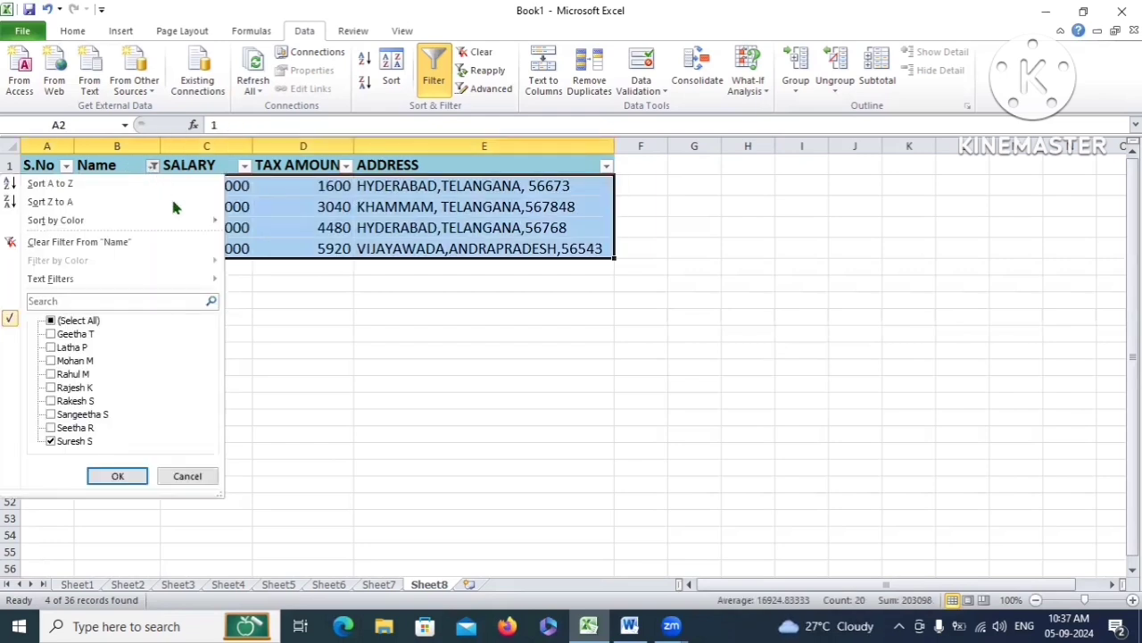
left_click(51, 334)
left_click(117, 476)
left_click(153, 332)
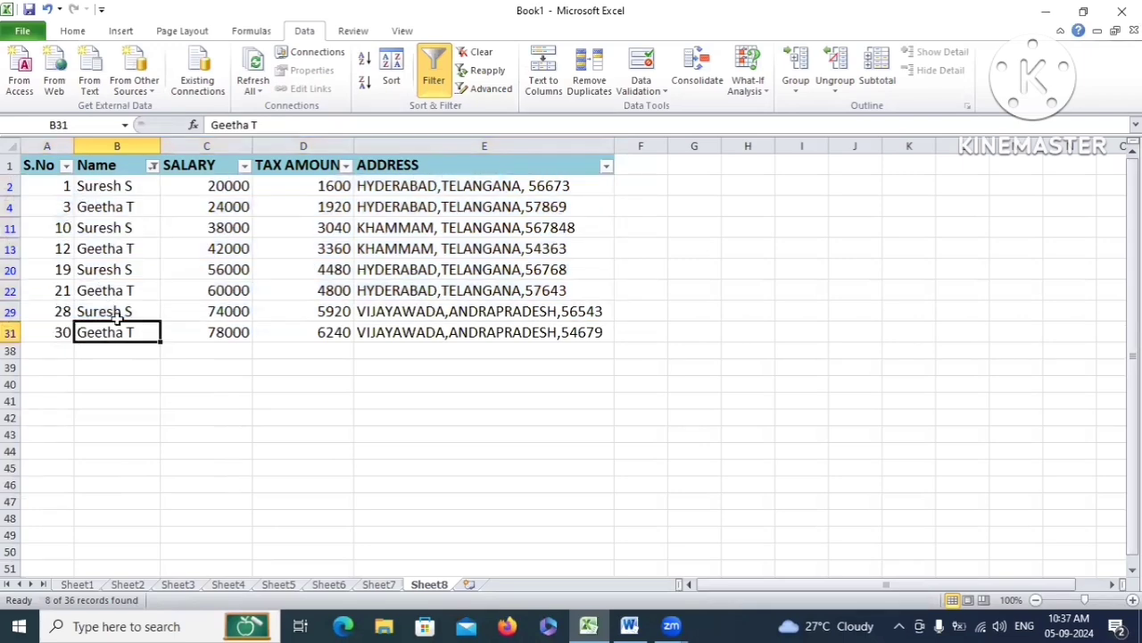
left_click_drag(108, 184, 566, 327)
left_click(174, 331)
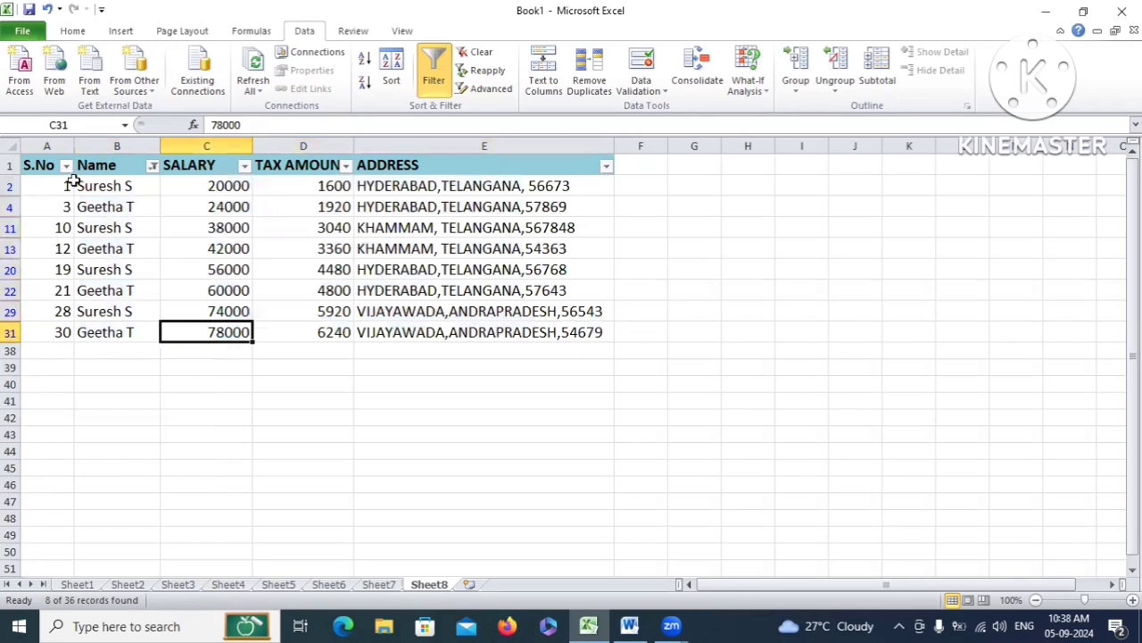
Tick (Select All) in the Name filter, then open and dismiss the SALARY filter list
left_click(152, 166)
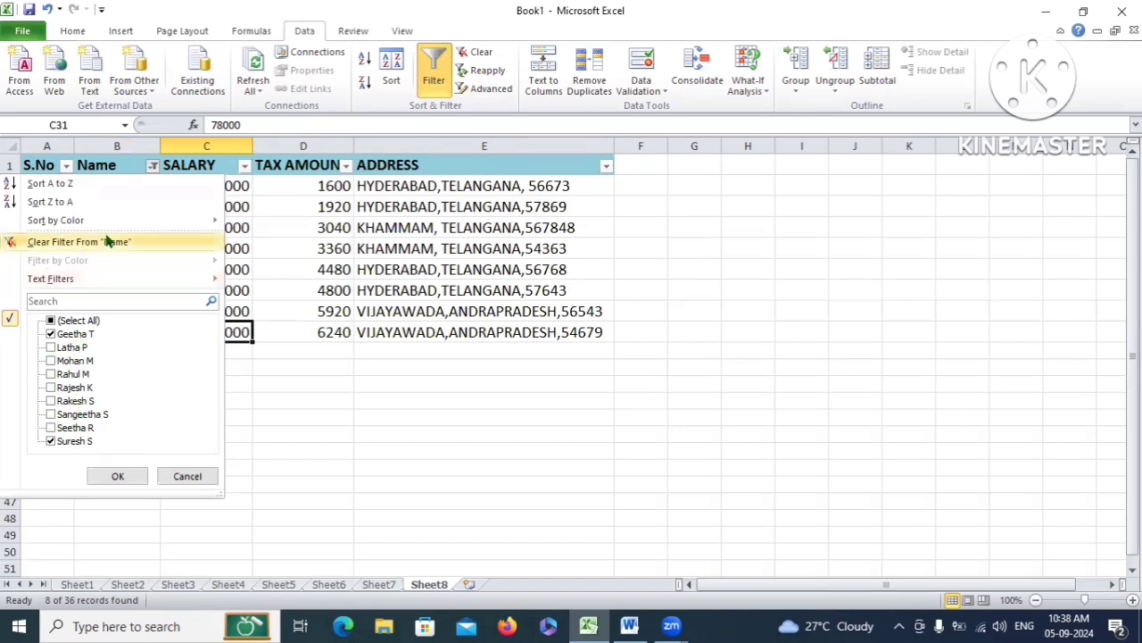
left_click(51, 321)
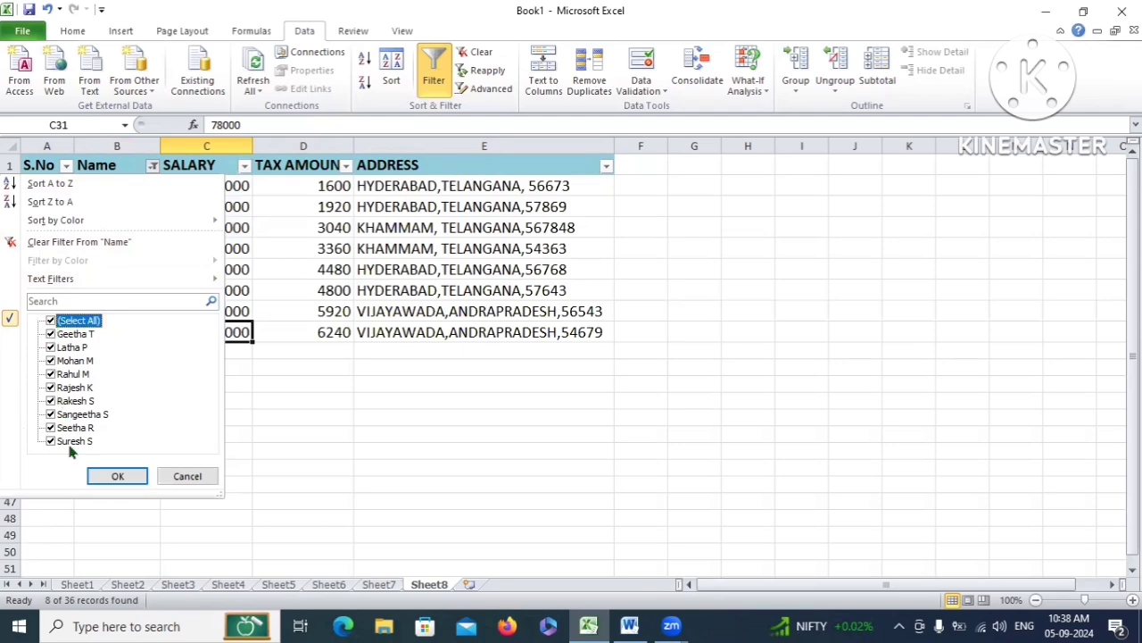
left_click(117, 476)
scroll(287, 316, "down", 5)
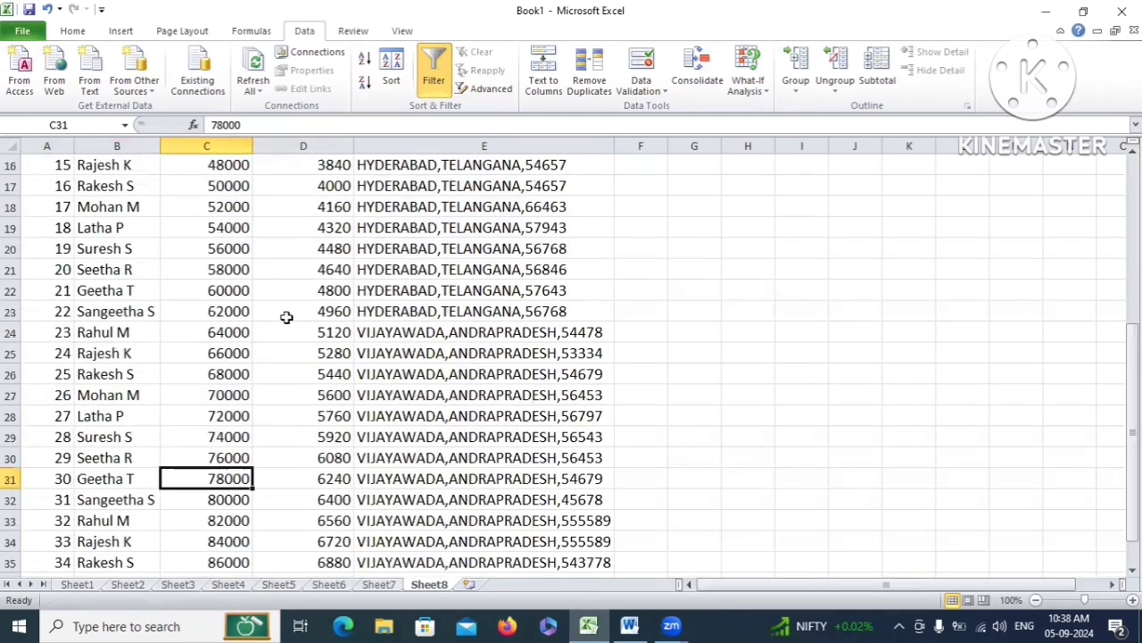
scroll(228, 456, "down", 5)
scroll(224, 414, "up", 10)
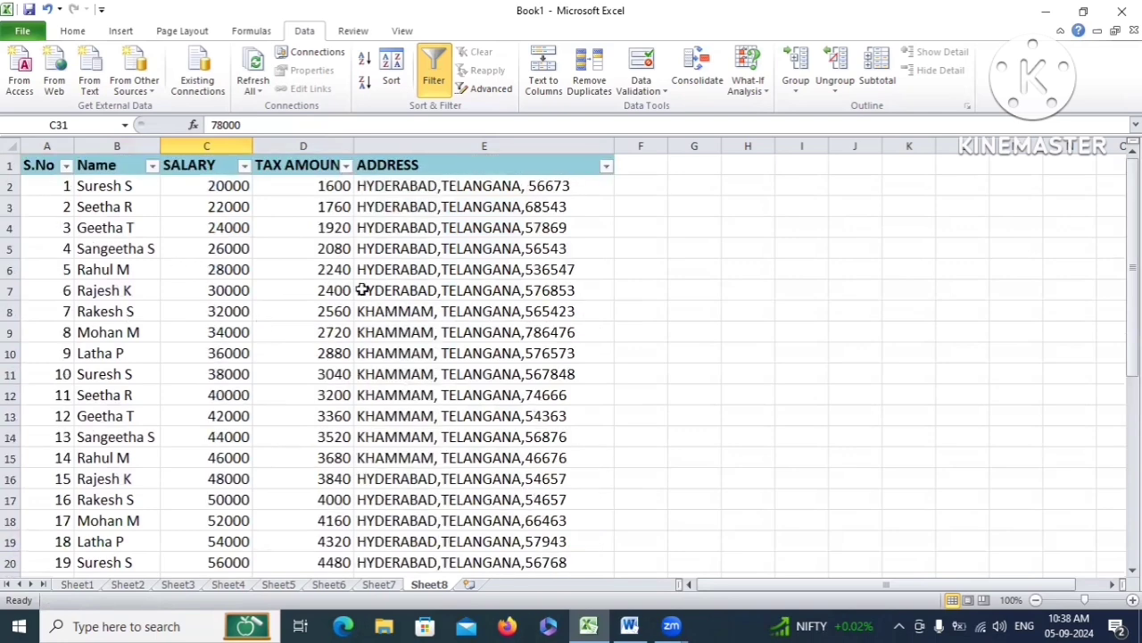
left_click(243, 166)
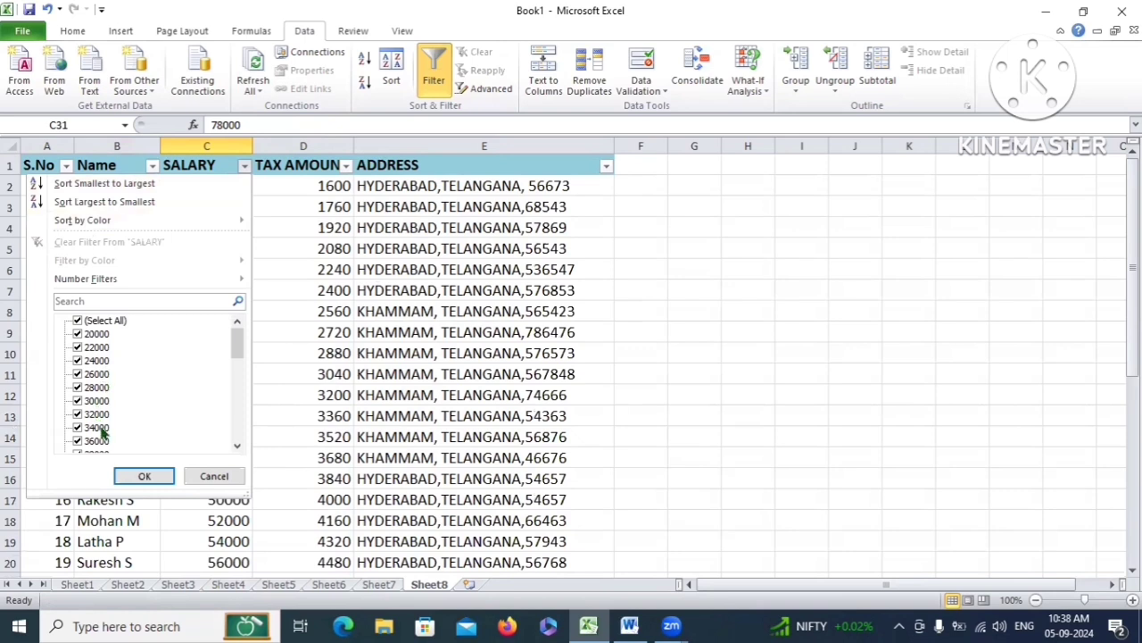
key("Escape")
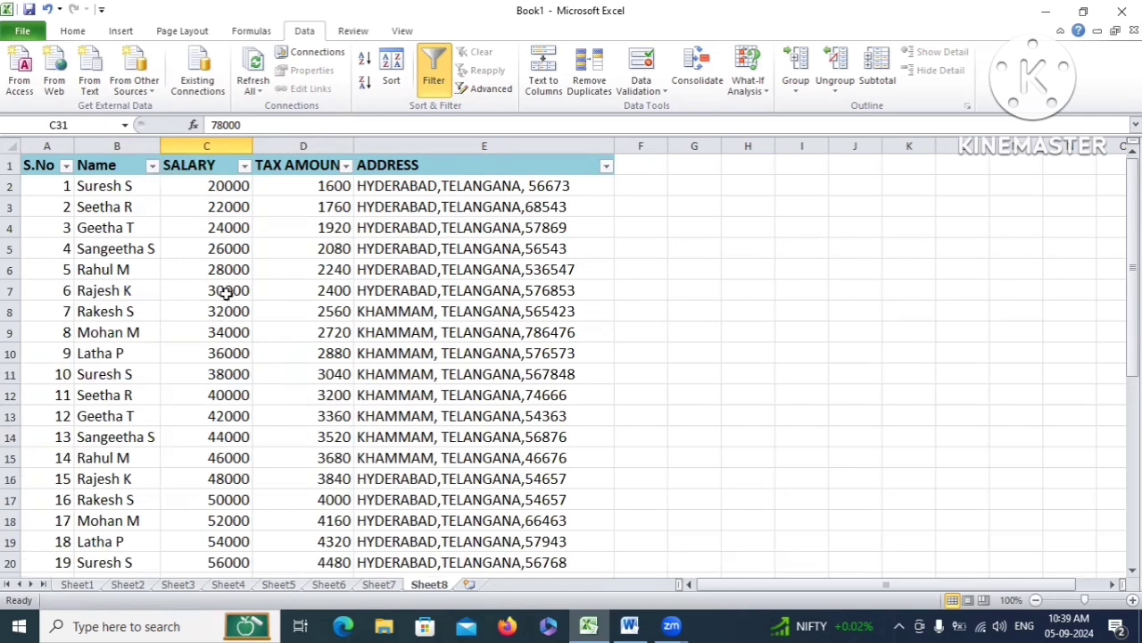
Filter SALARY to show only values less than 30000
left_click(244, 166)
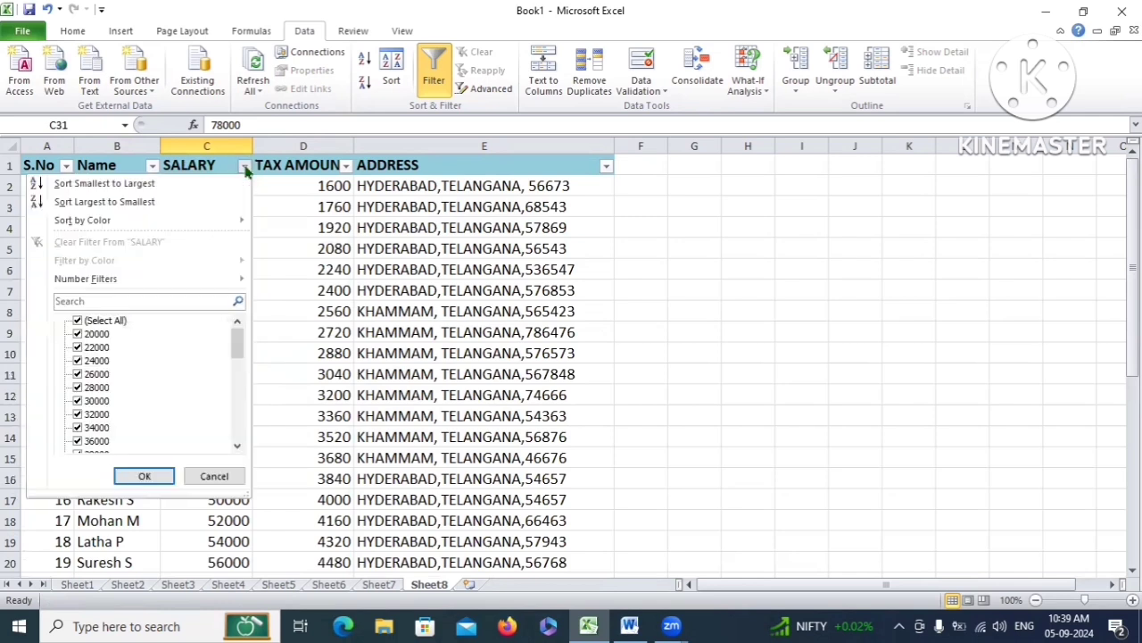
mouse_move(93, 280)
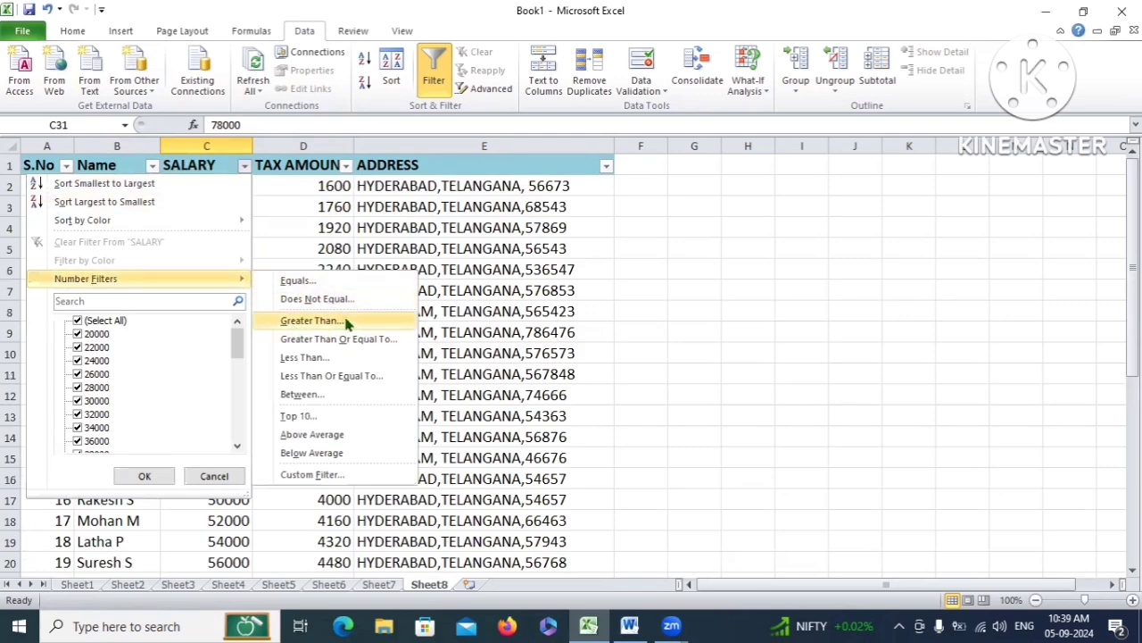
left_click(324, 359)
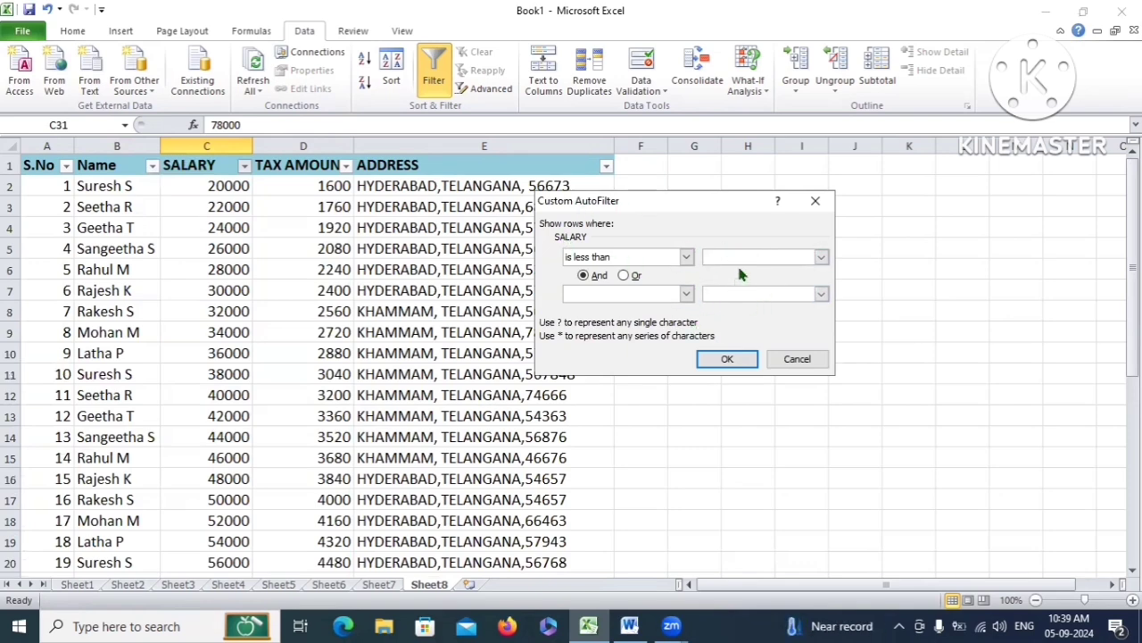
left_click(737, 256)
type("30000")
left_click(726, 359)
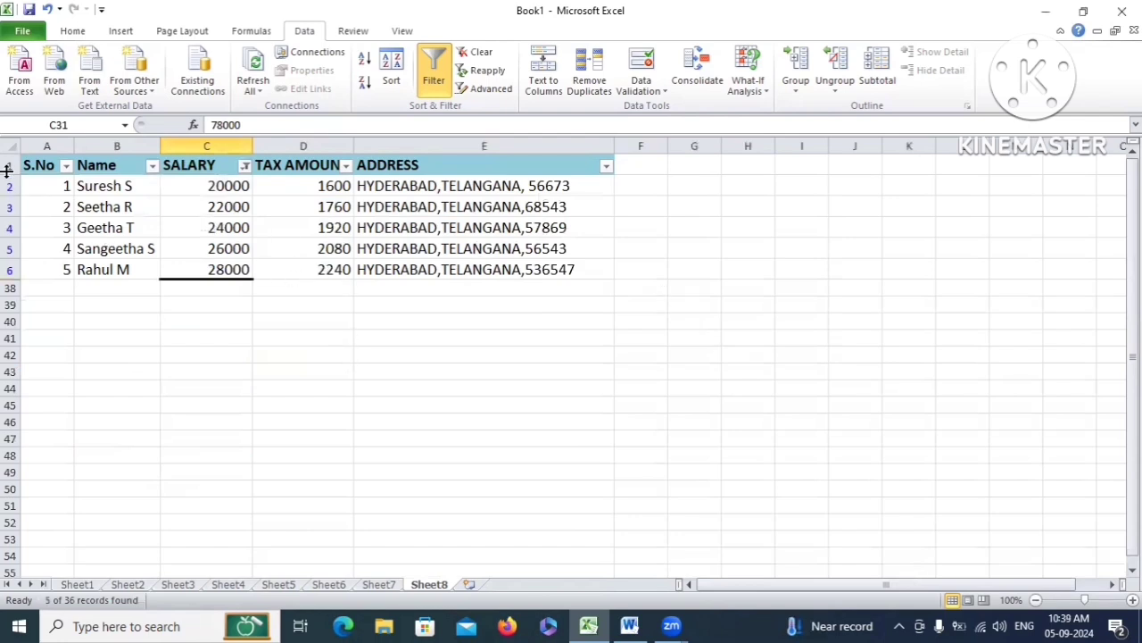
left_click(42, 166)
left_click_drag(122, 186, 402, 290)
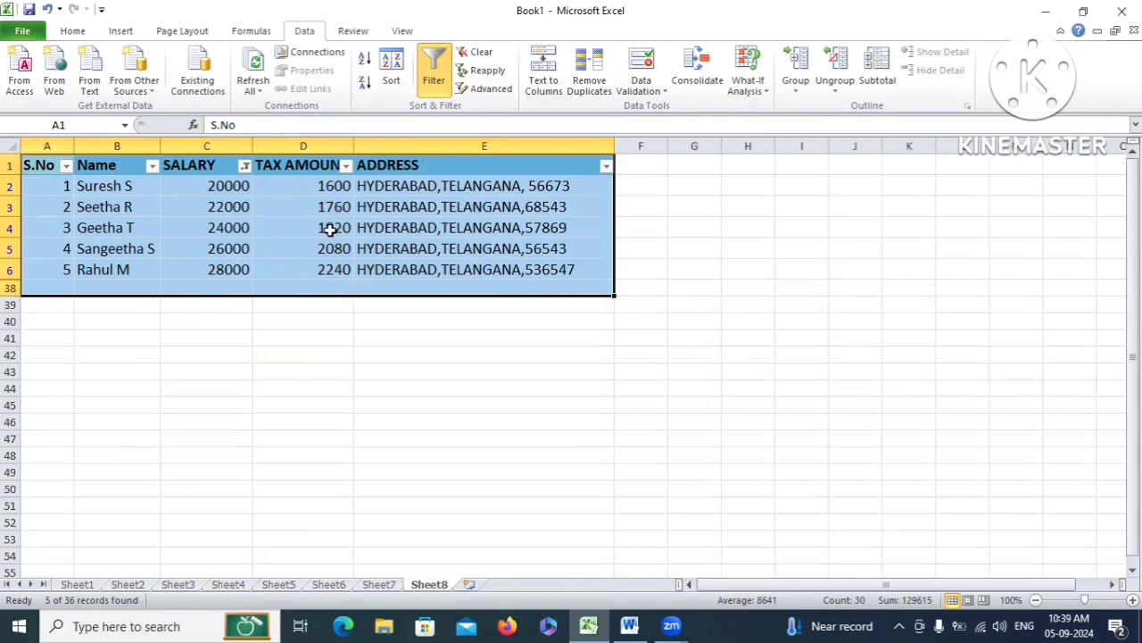
Reselect all TAX AMOUNT and SALARY values so every salary row shows again
left_click(347, 165)
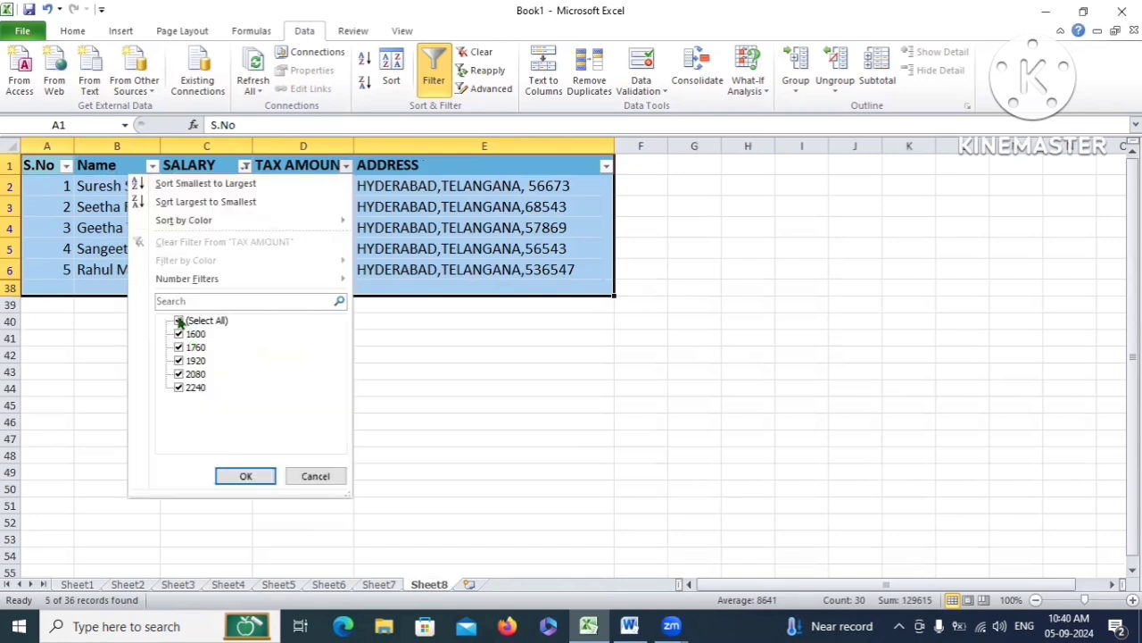
left_click(179, 321)
left_click(180, 321)
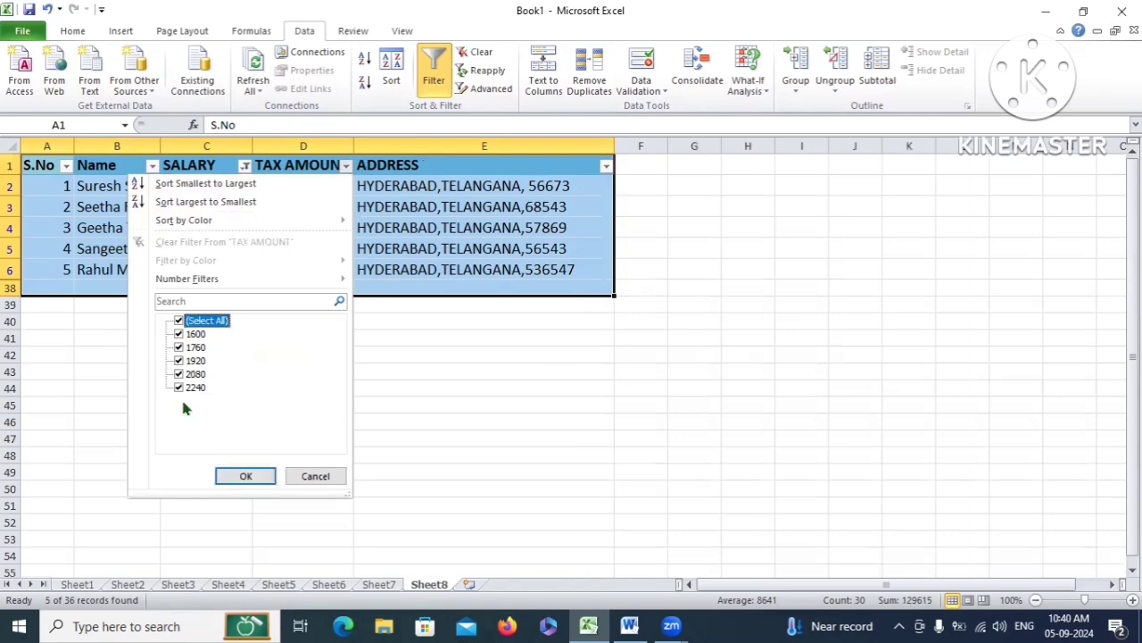
left_click(244, 475)
left_click(245, 165)
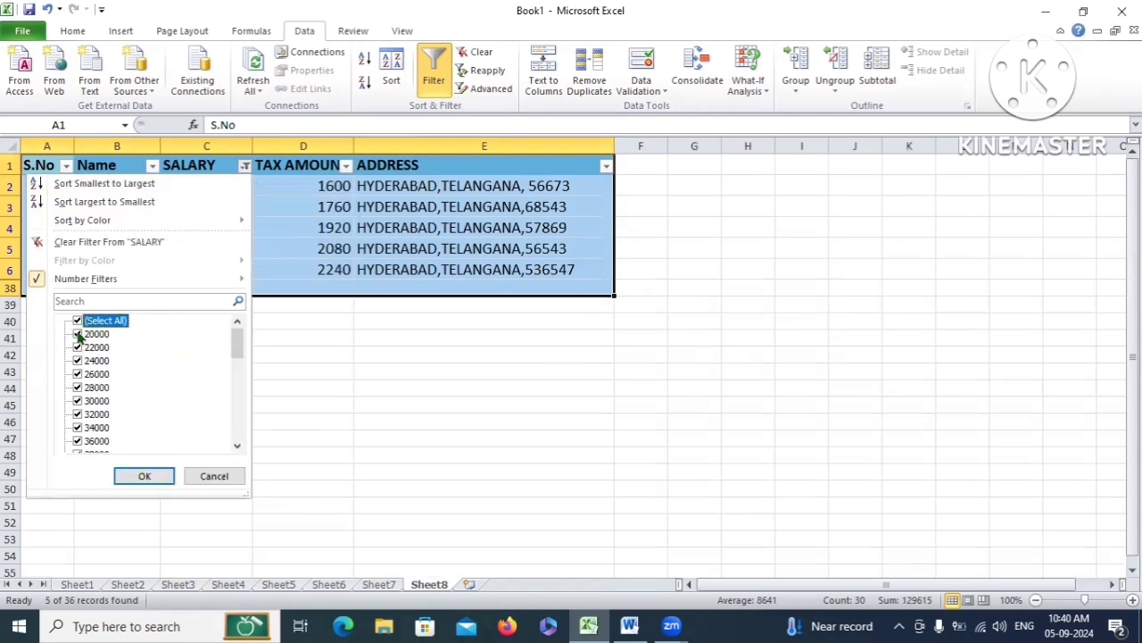
left_click(79, 321)
left_click(79, 321)
left_click(146, 473)
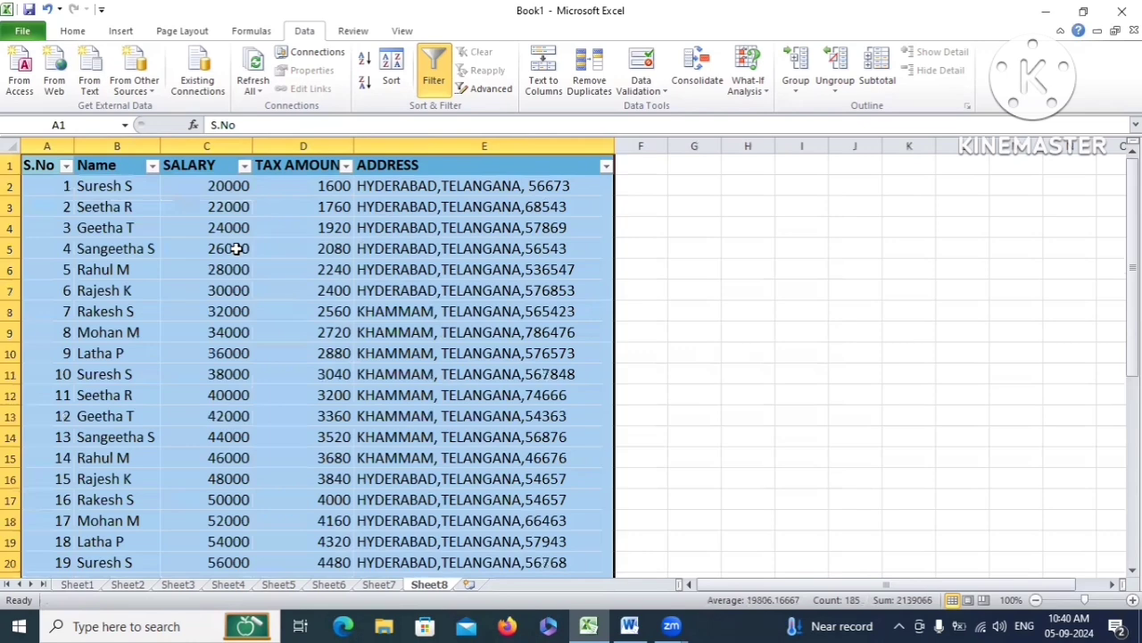
left_click(244, 165)
Filter SALARY with an Equals 50000 condition so only that row shows
mouse_move(170, 281)
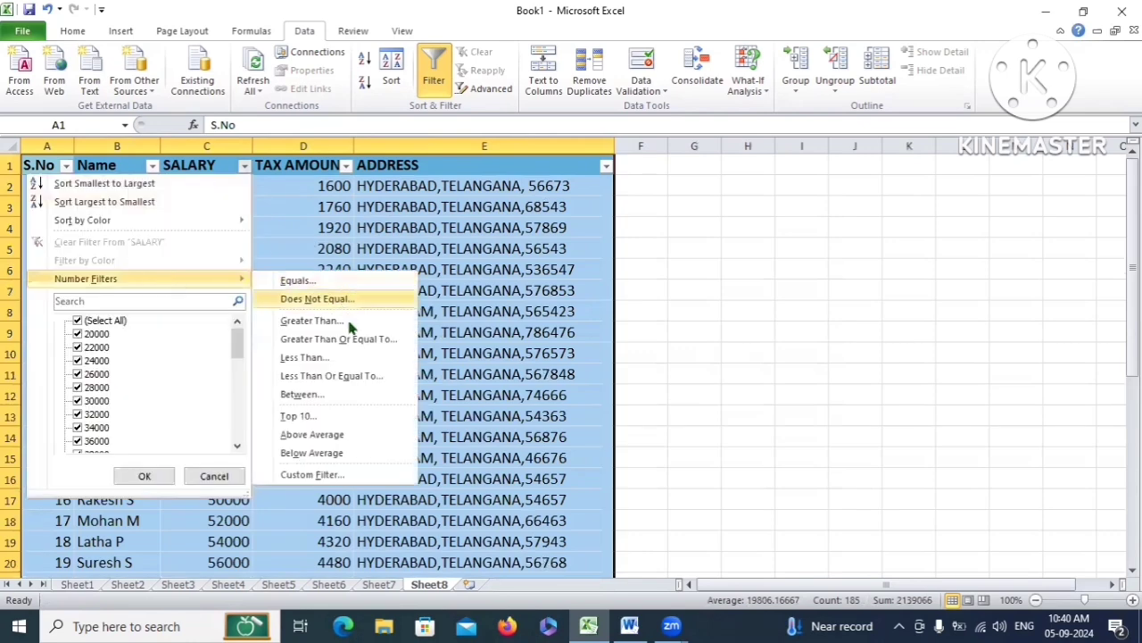
left_click(343, 474)
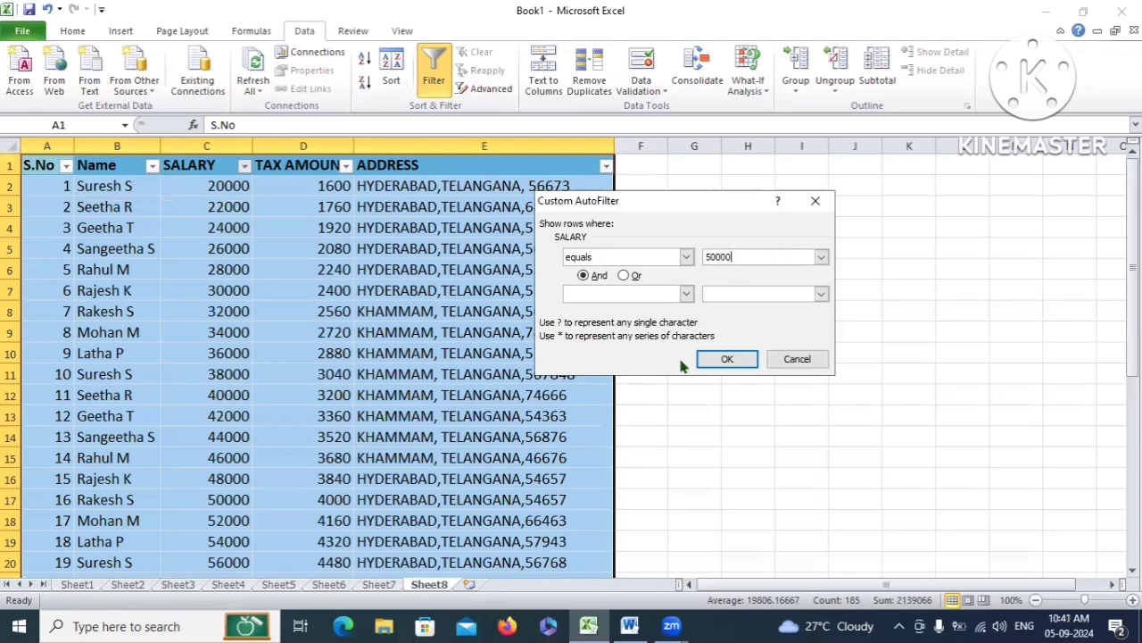
left_click(727, 359)
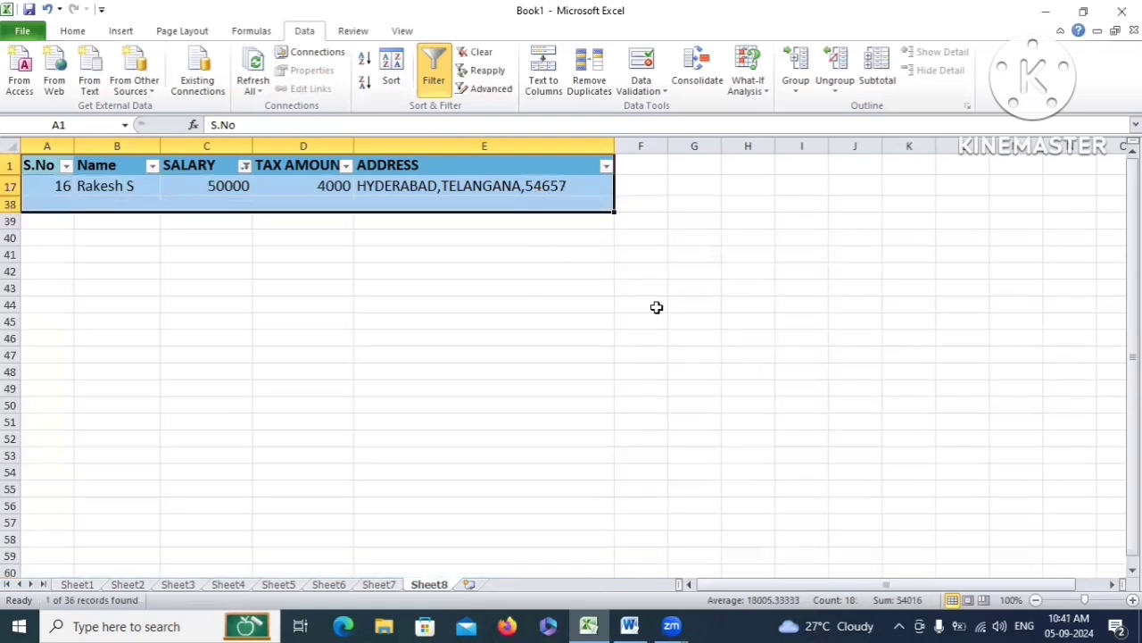
Clear the SALARY filter with (Select All) so all 36 rows display again
left_click(291, 232)
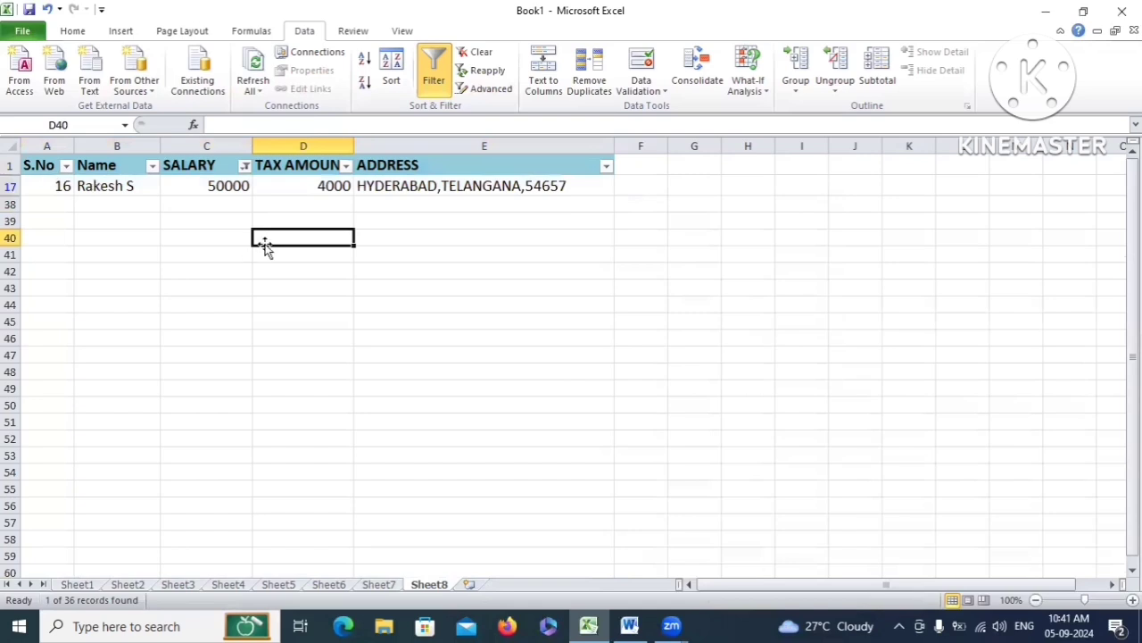
left_click_drag(56, 185, 554, 185)
left_click(245, 165)
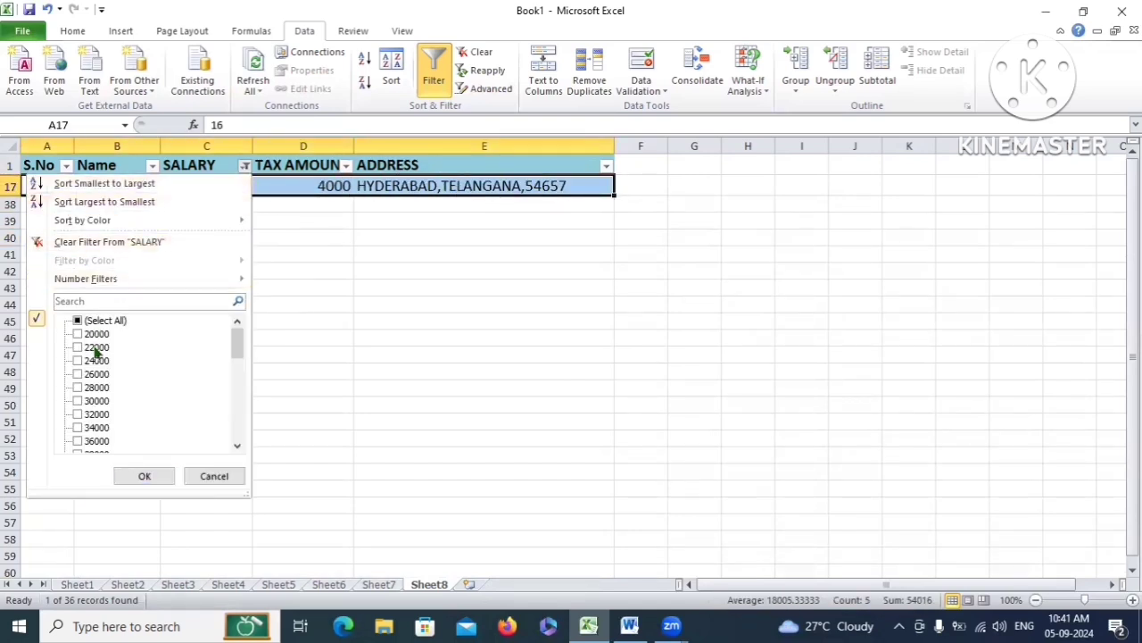
left_click(77, 321)
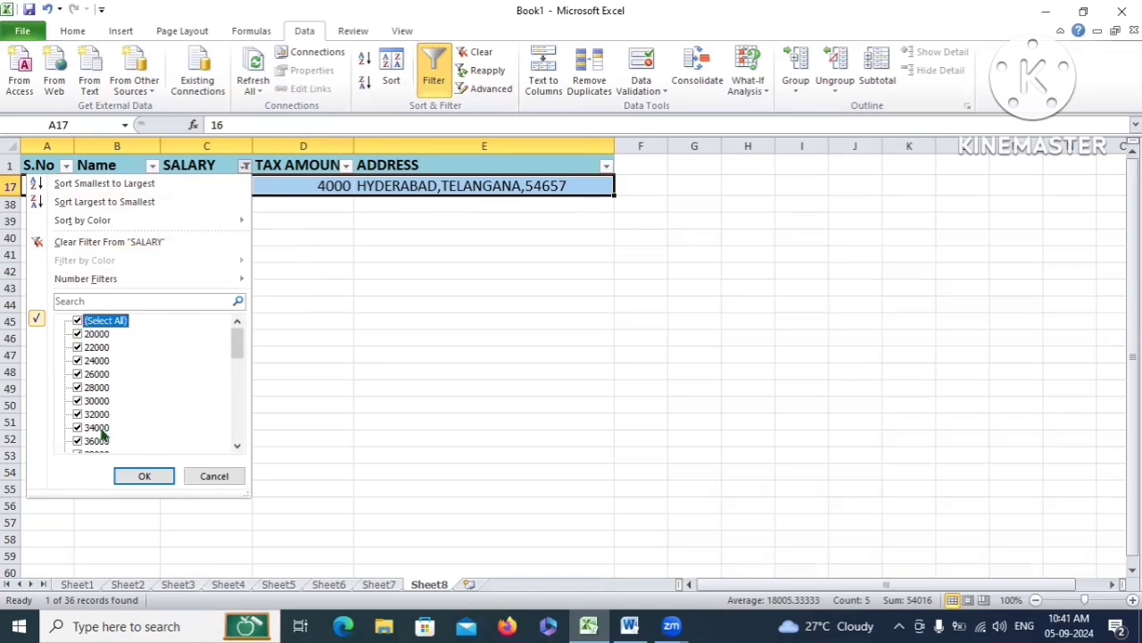
left_click(140, 475)
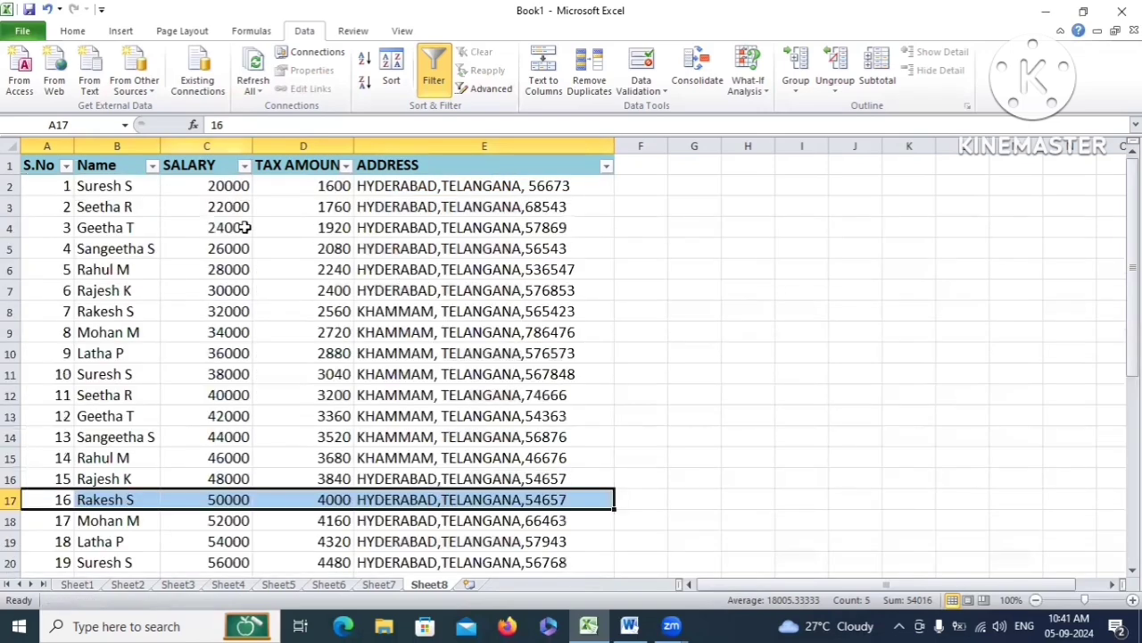
left_click(245, 227)
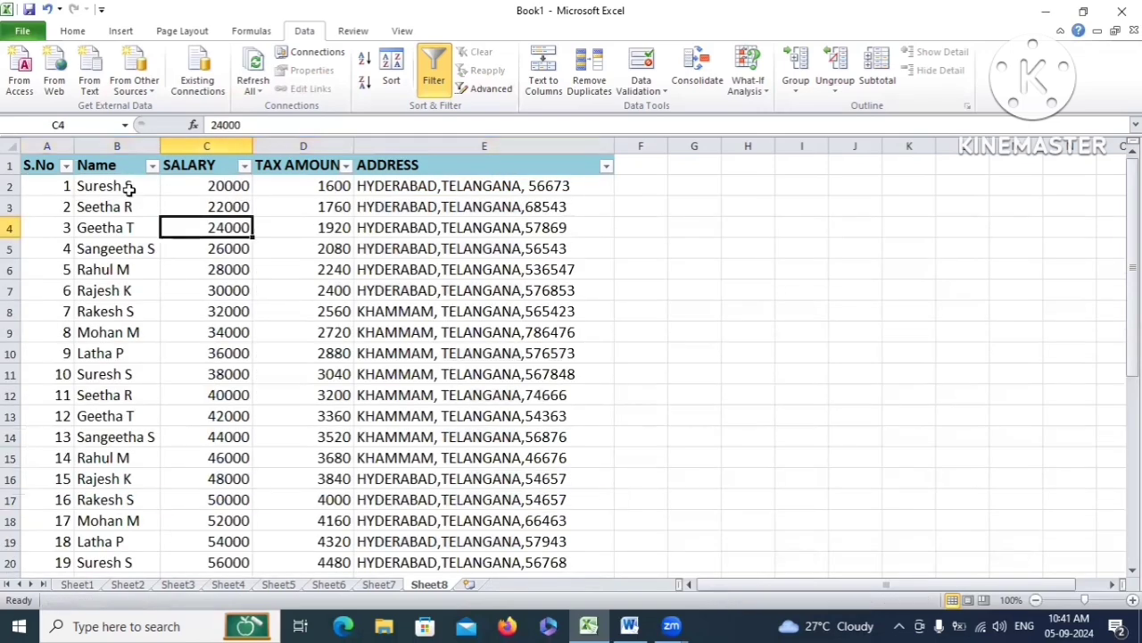
left_click(244, 166)
mouse_move(130, 284)
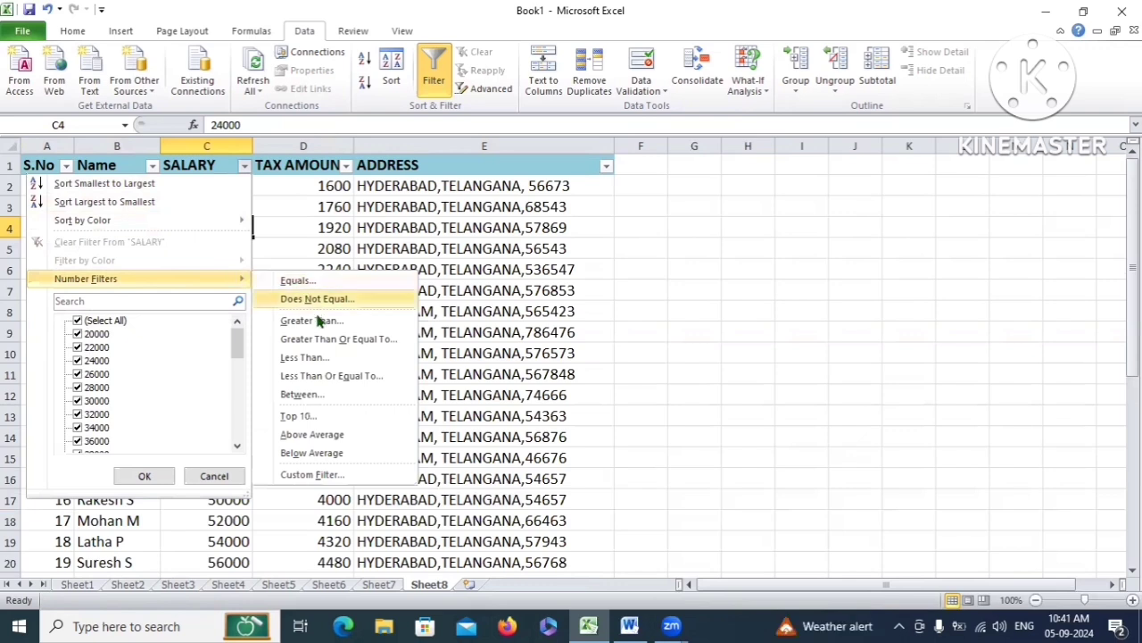
Show only the top 5 salaries (82000 to 90000) and select them to see their total
left_click(299, 416)
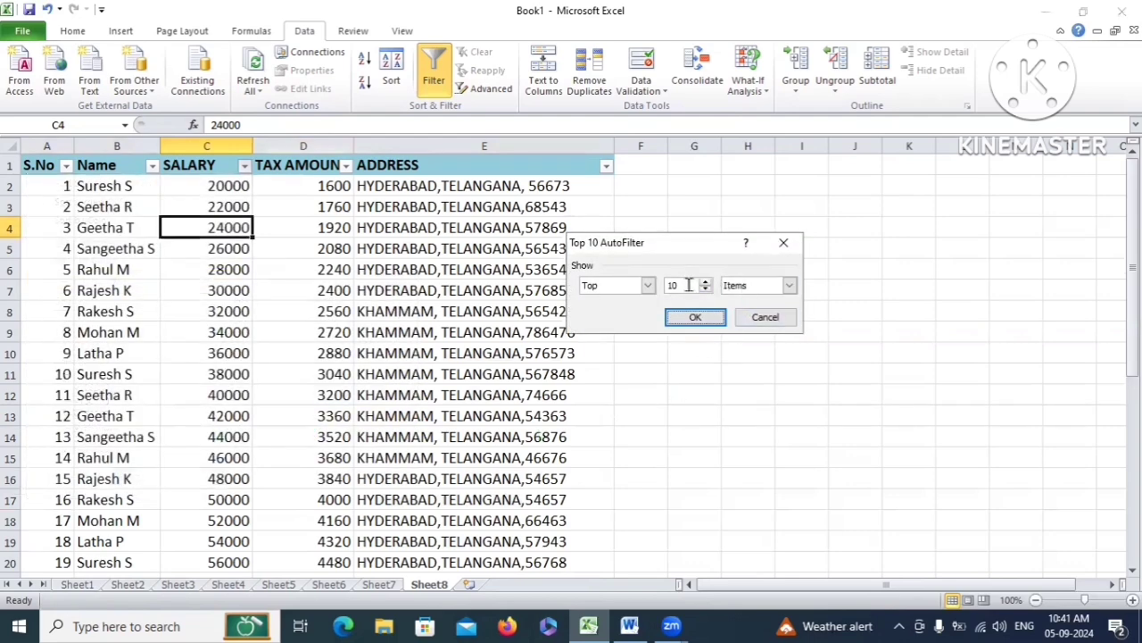
left_click(705, 280)
type("5")
left_click(690, 317)
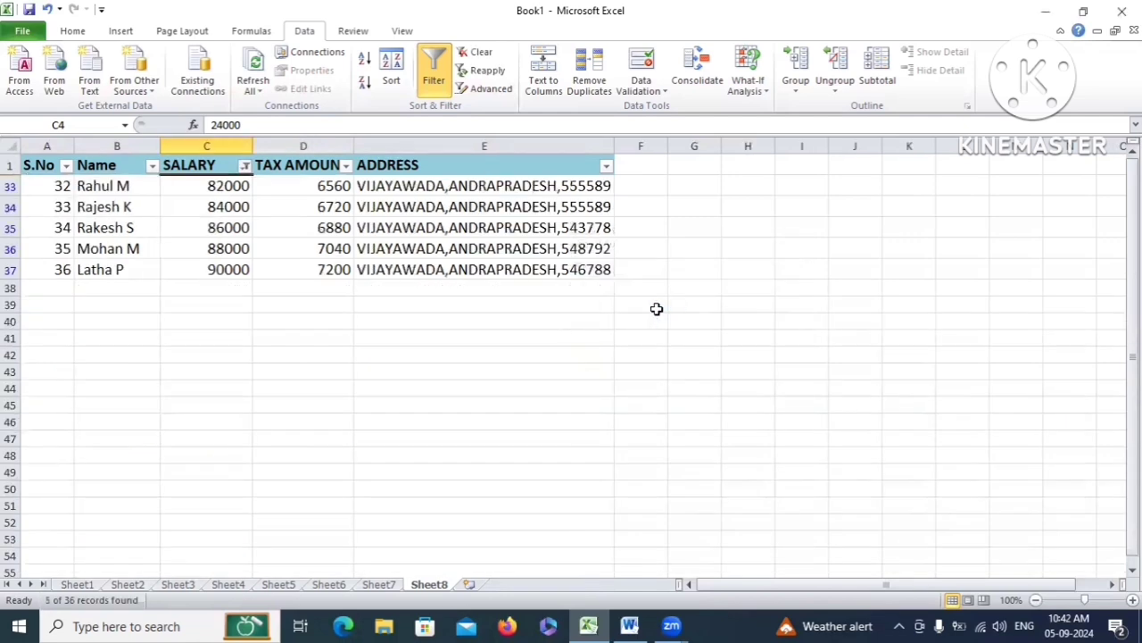
left_click_drag(205, 186, 211, 268)
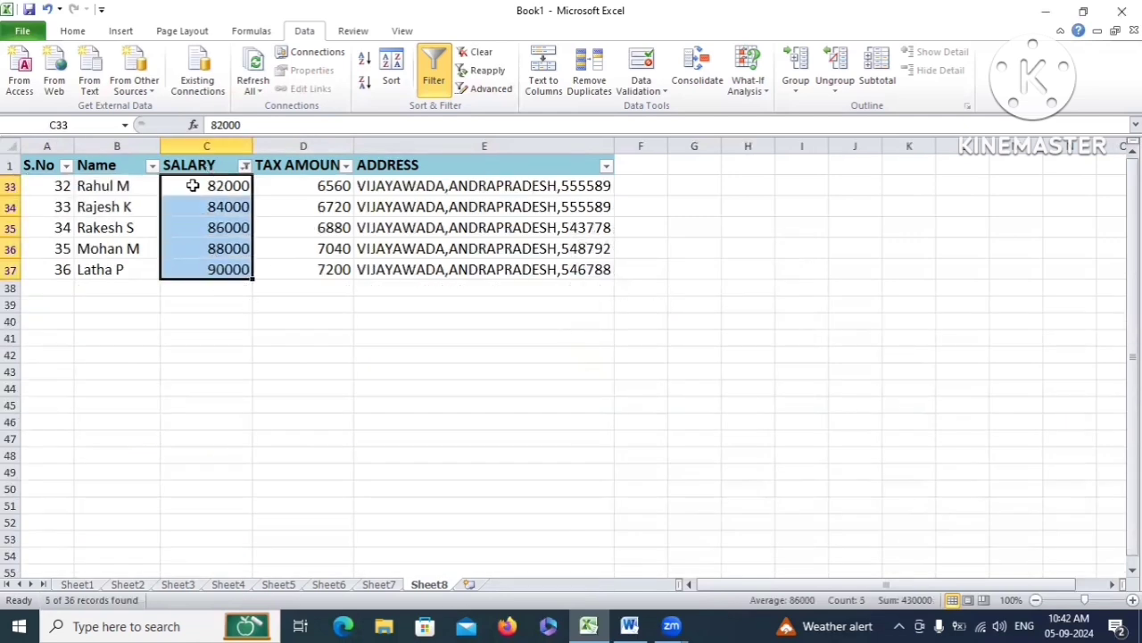
Remove the top-5 SALARY filter so every salary row shows again
left_click(245, 168)
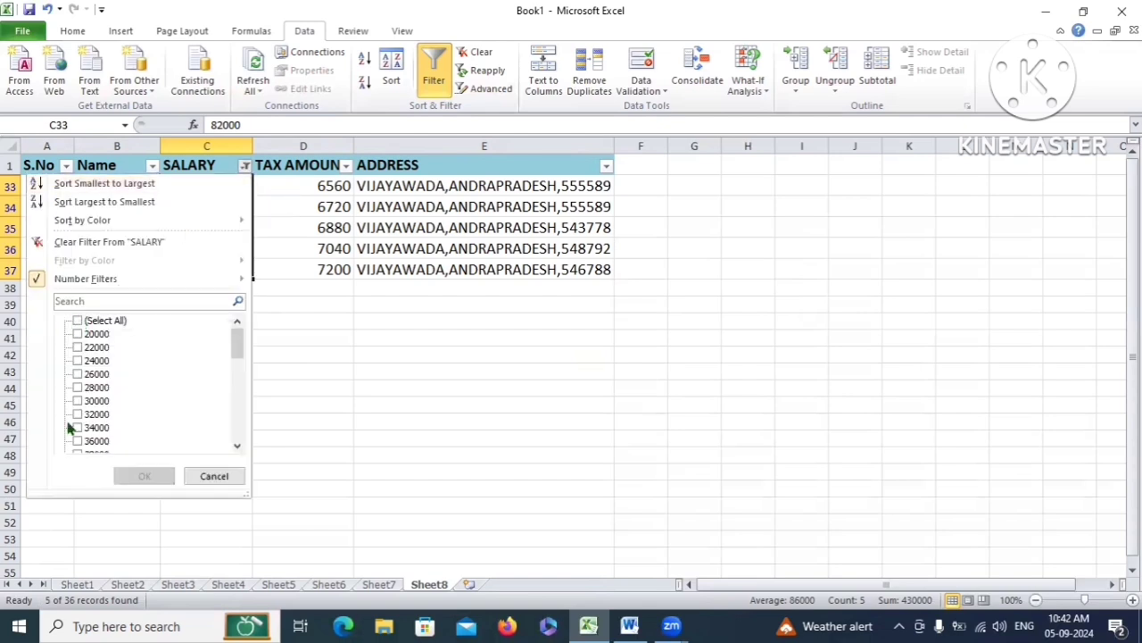
left_click(76, 321)
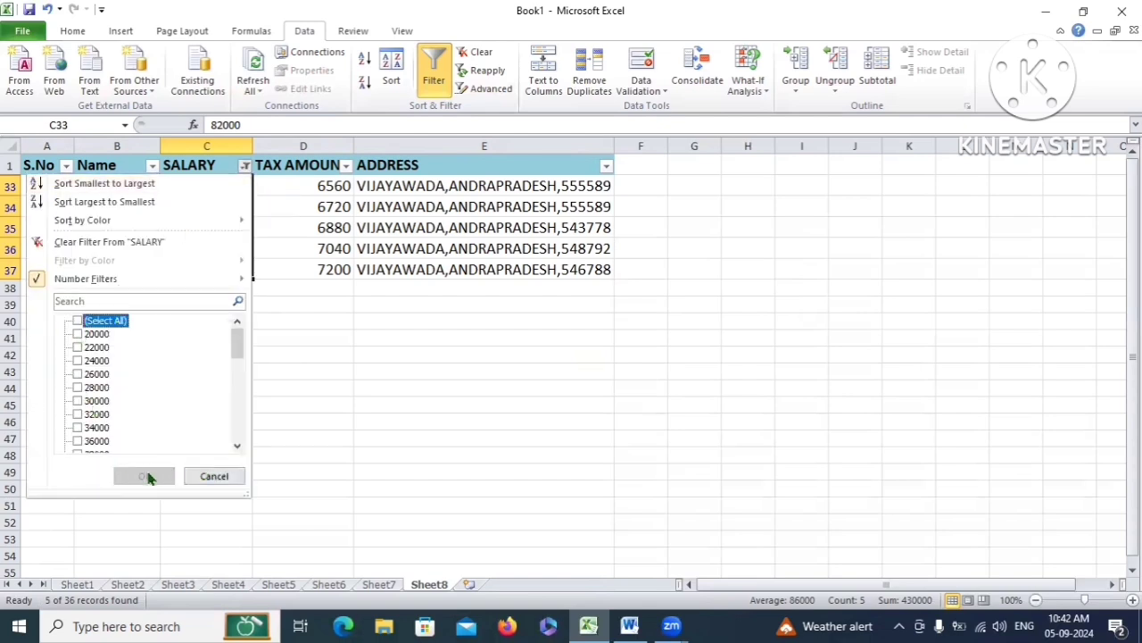
left_click(77, 321)
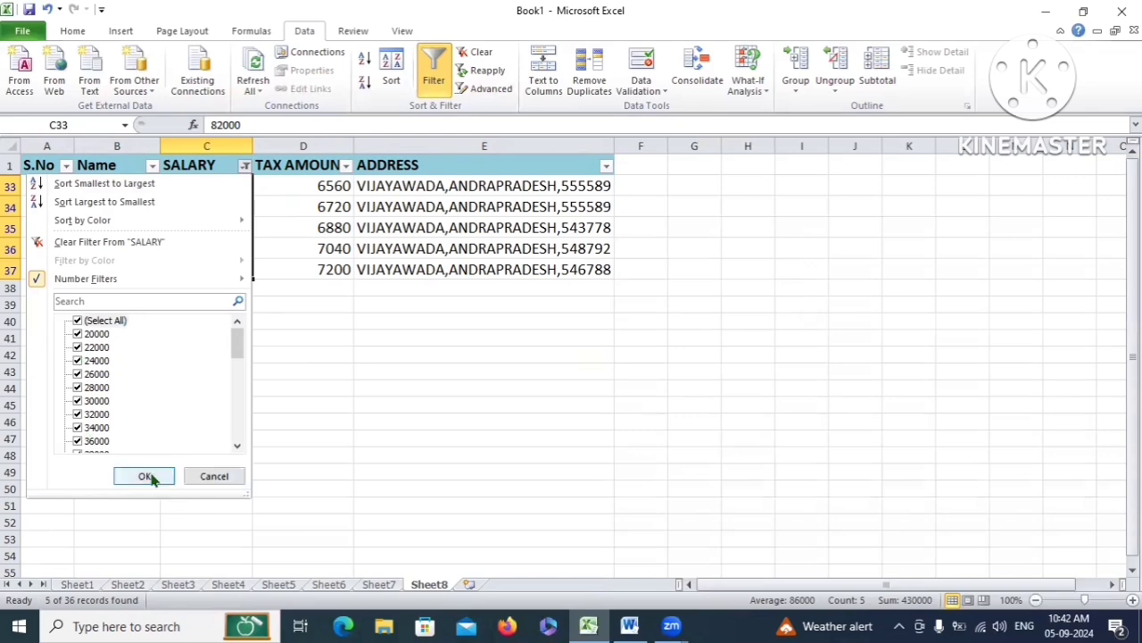
left_click(144, 476)
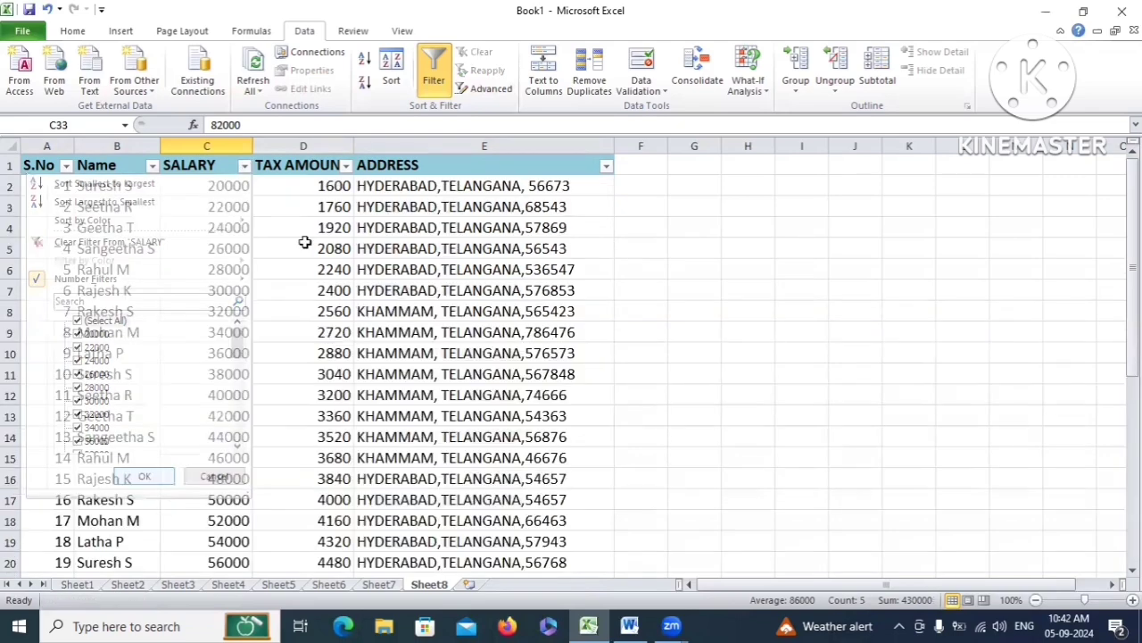
left_click(244, 165)
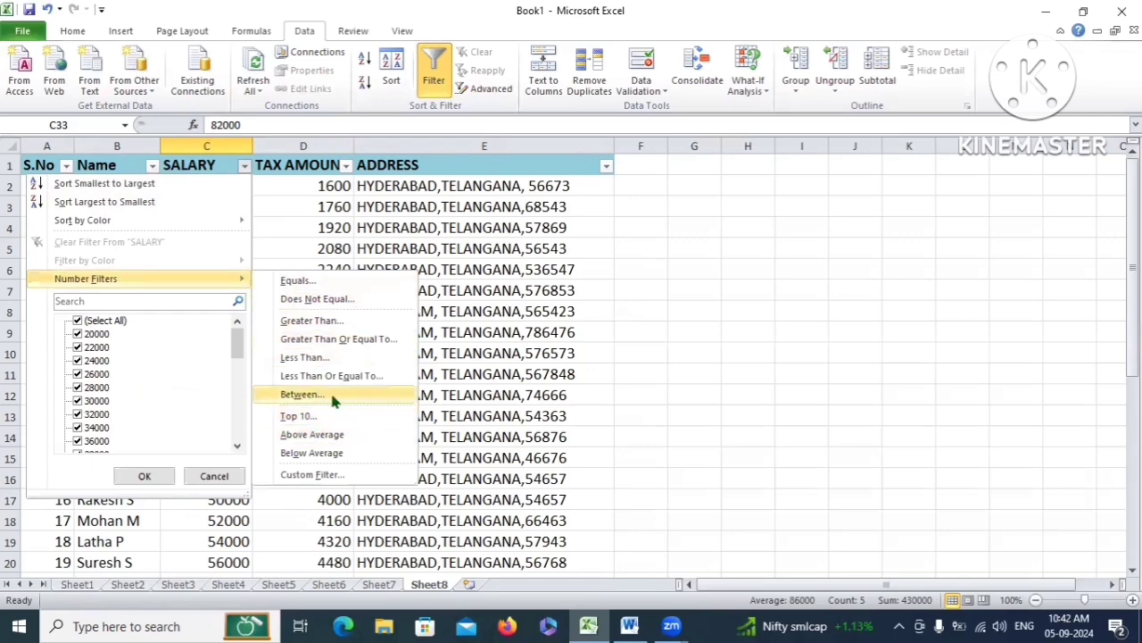
Apply a Between filter on SALARY from 50000 to 90000, leaving 21 of 36 records
left_click(330, 395)
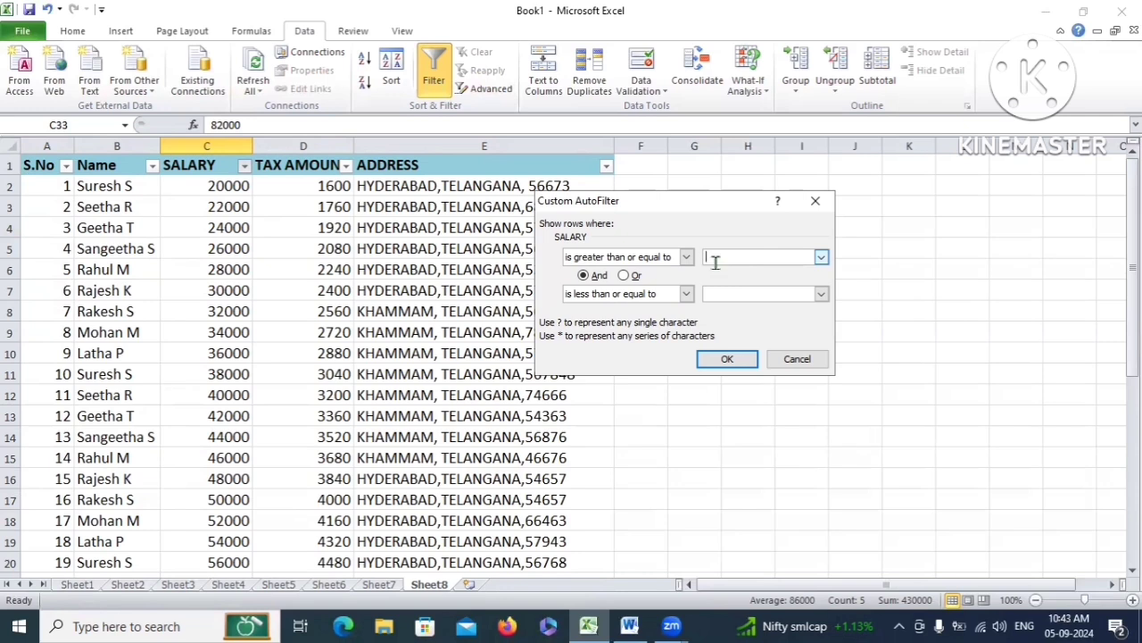
type("50000")
left_click(746, 293)
type("90000")
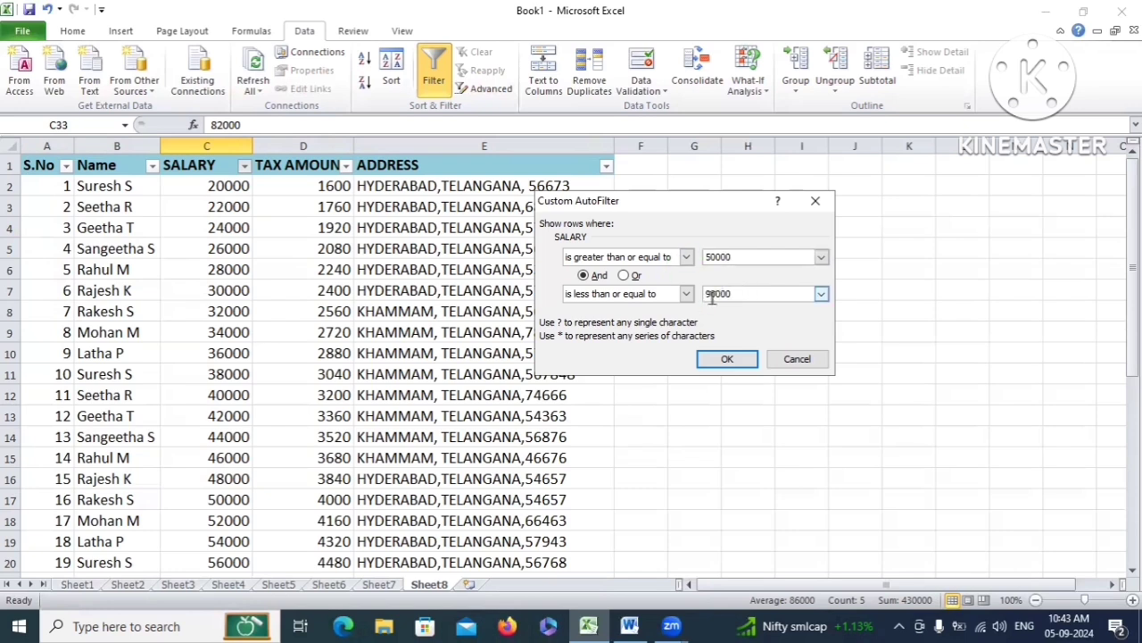
left_click(727, 359)
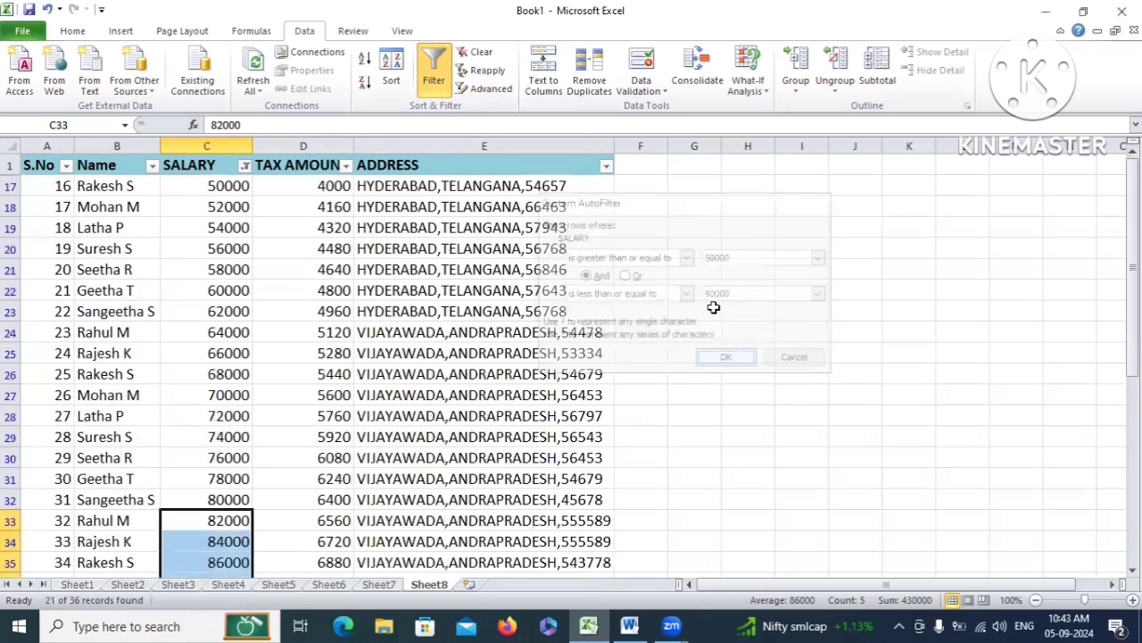
scroll(313, 320, "down", 1)
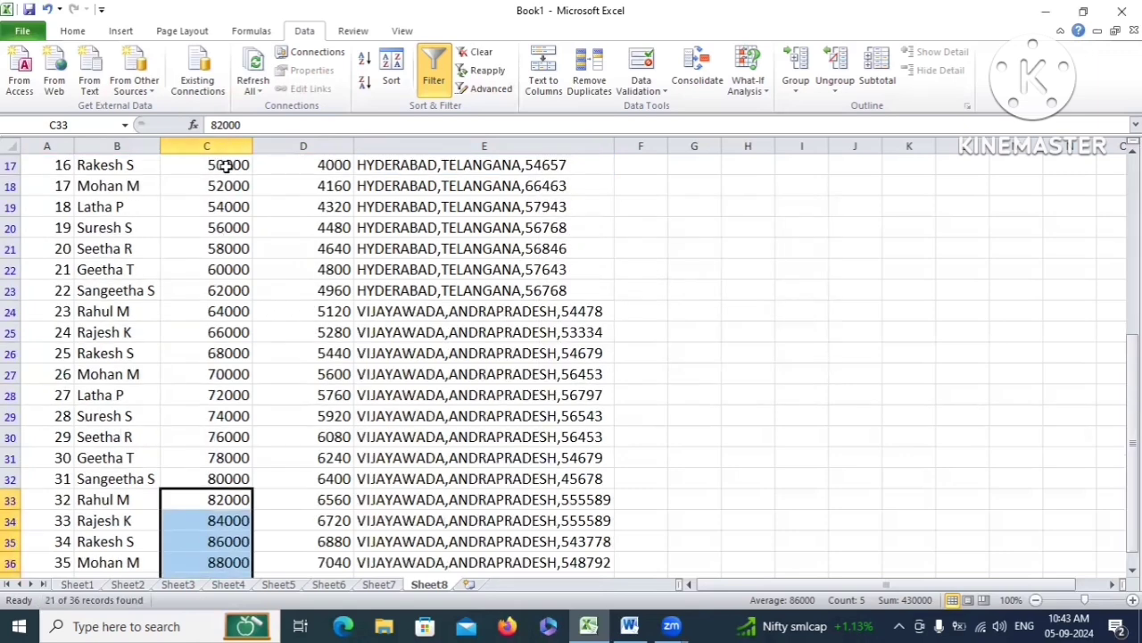
left_click_drag(224, 164, 230, 478)
scroll(242, 413, "down", 2)
scroll(236, 408, "down", 1)
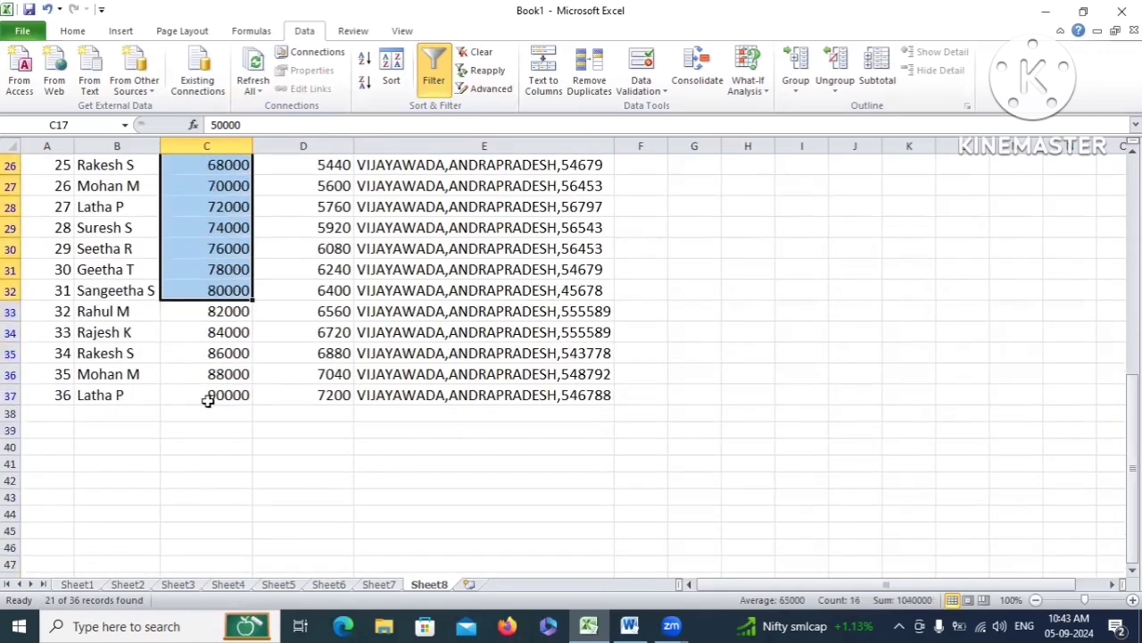
left_click(214, 393)
scroll(218, 343, "up", 3)
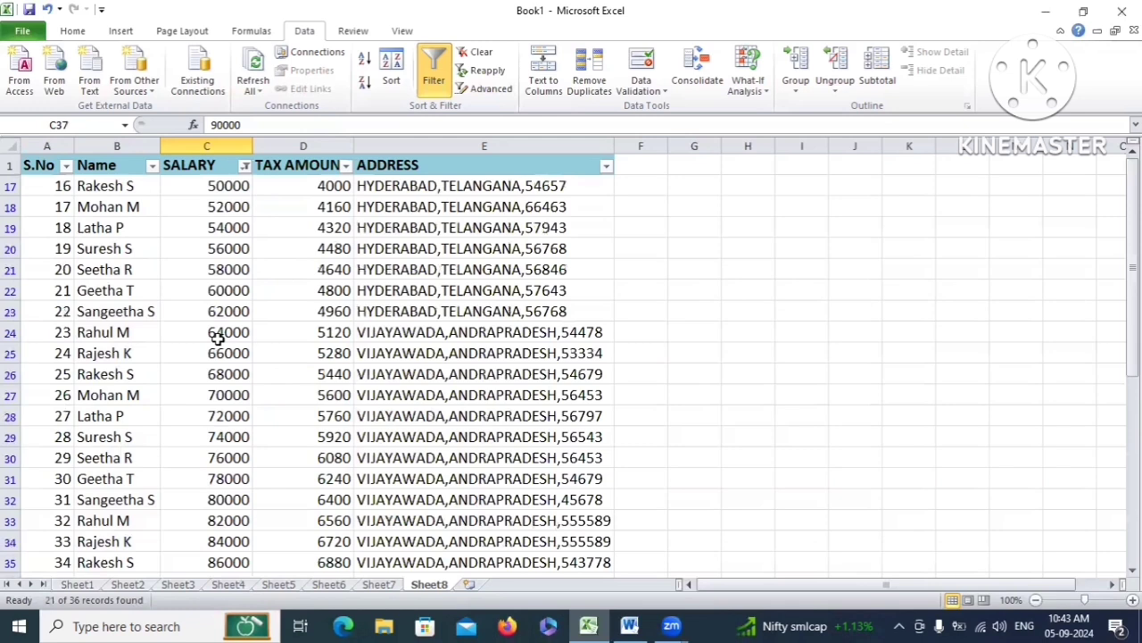
Drop the 50000–90000 SALARY filter so all rows, starting from 20000, show again
left_click(244, 167)
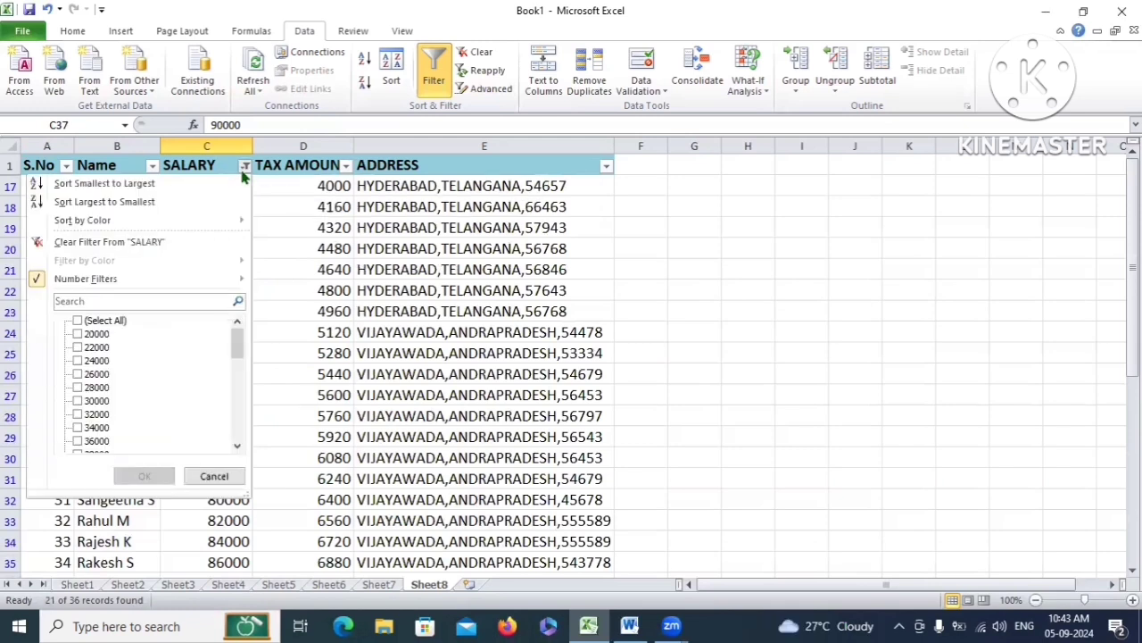
left_click(77, 321)
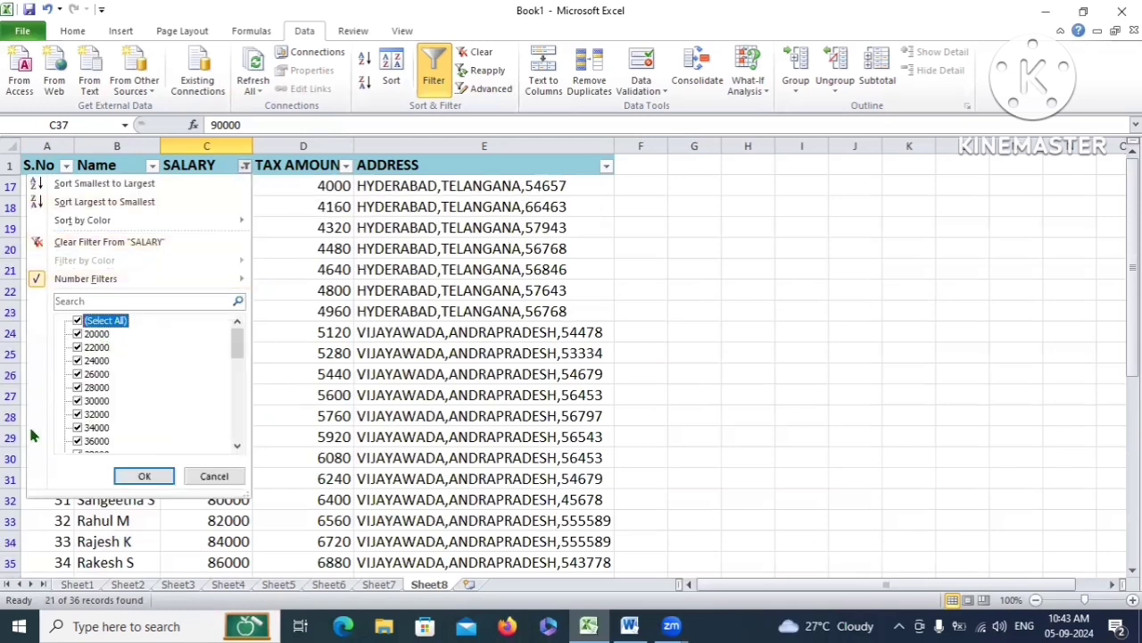
left_click(147, 477)
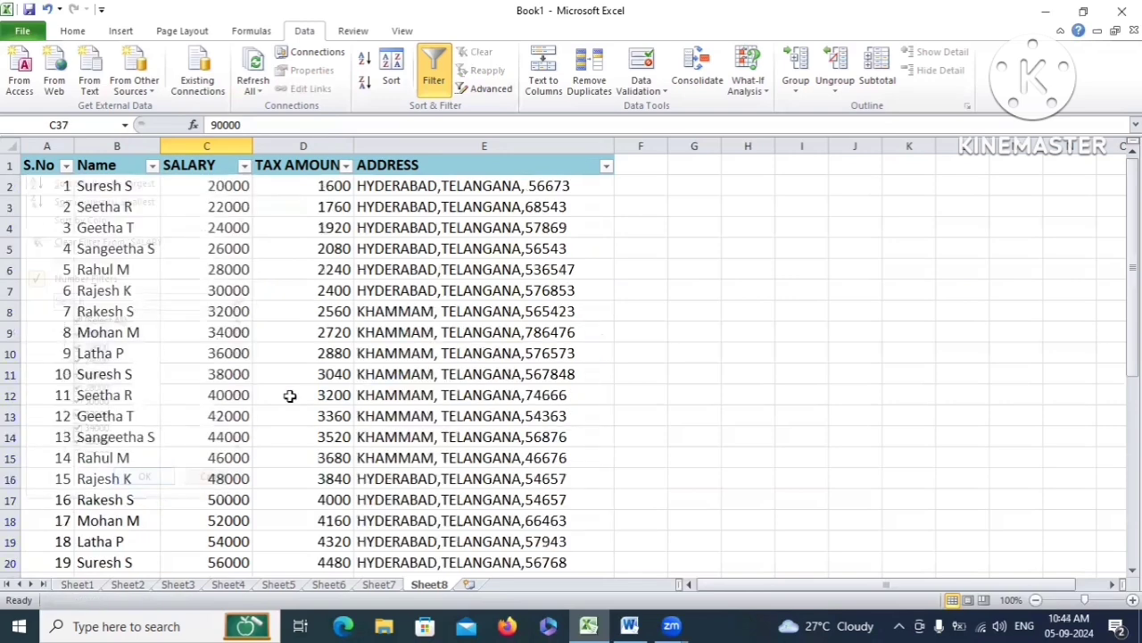
left_click(245, 167)
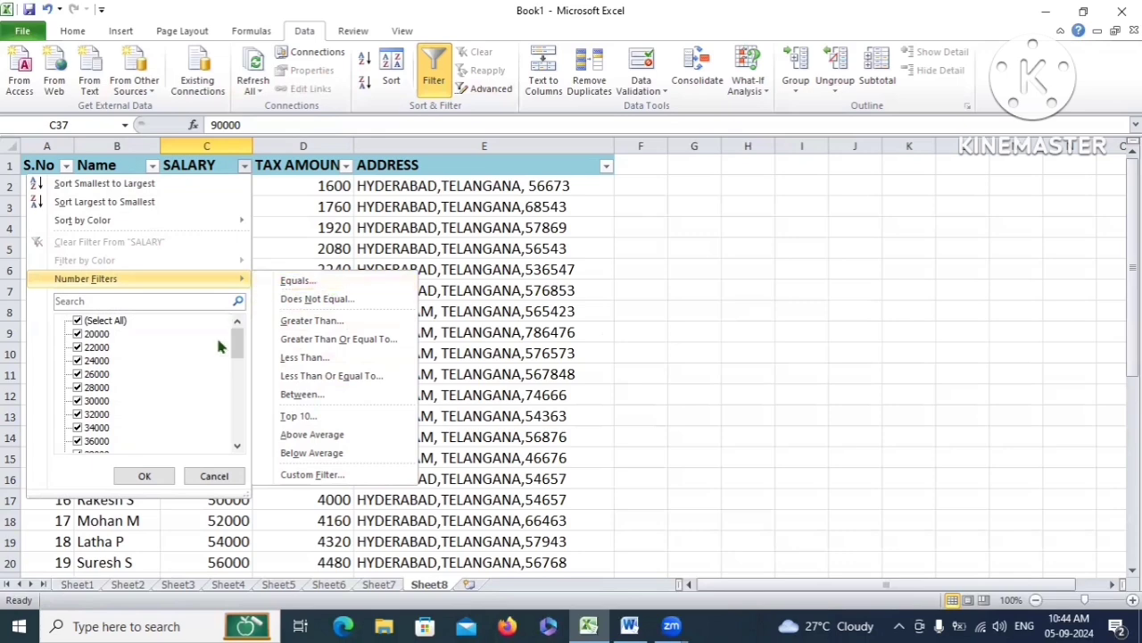
Browse the Custom AutoFilter condition list for SALARY without applying any condition
left_click(320, 480)
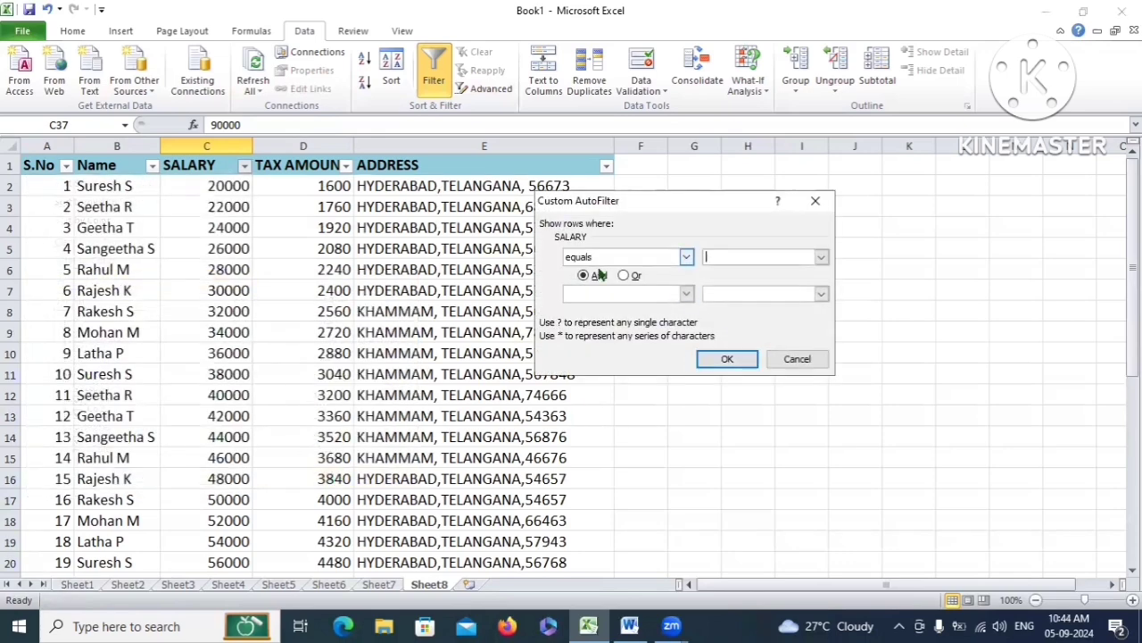
left_click(685, 257)
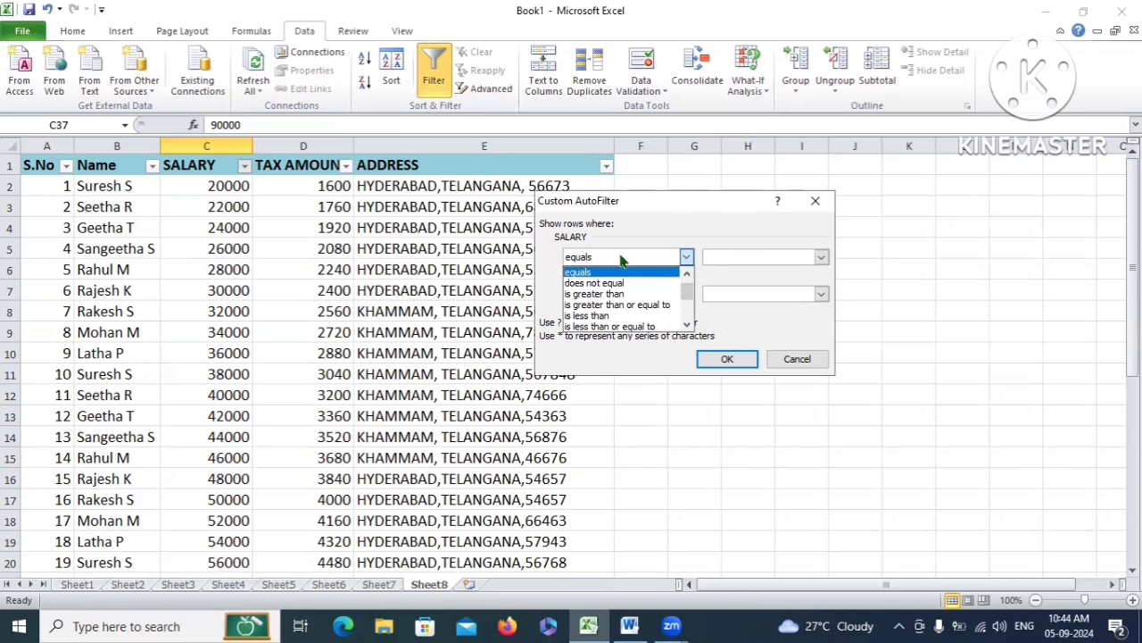
scroll(618, 308, "down", 2)
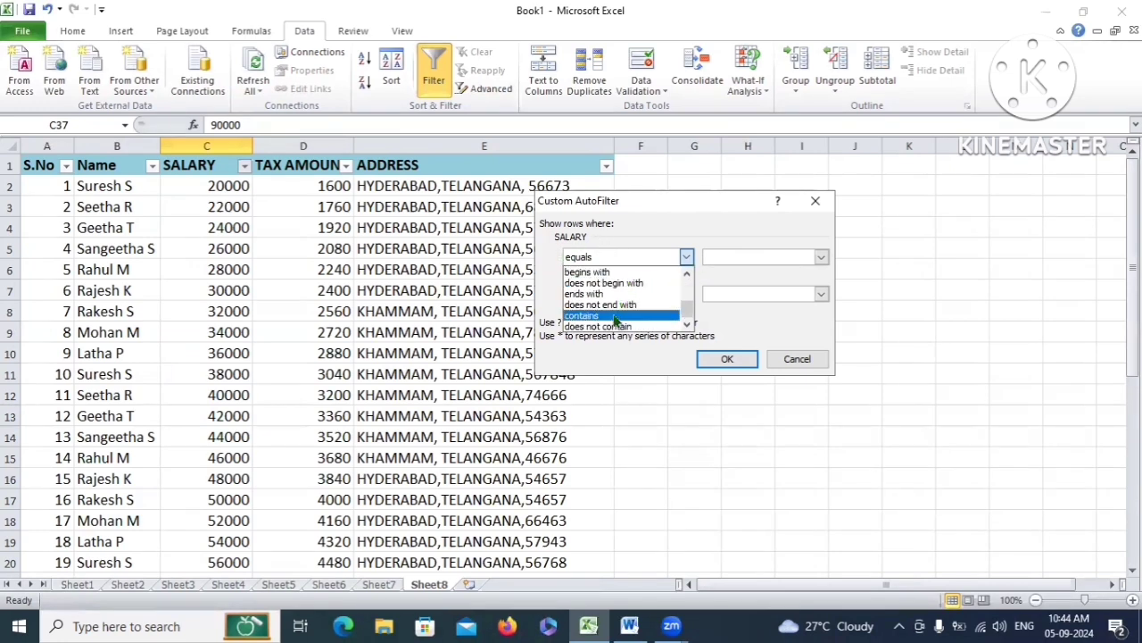
scroll(615, 330, "up", 2)
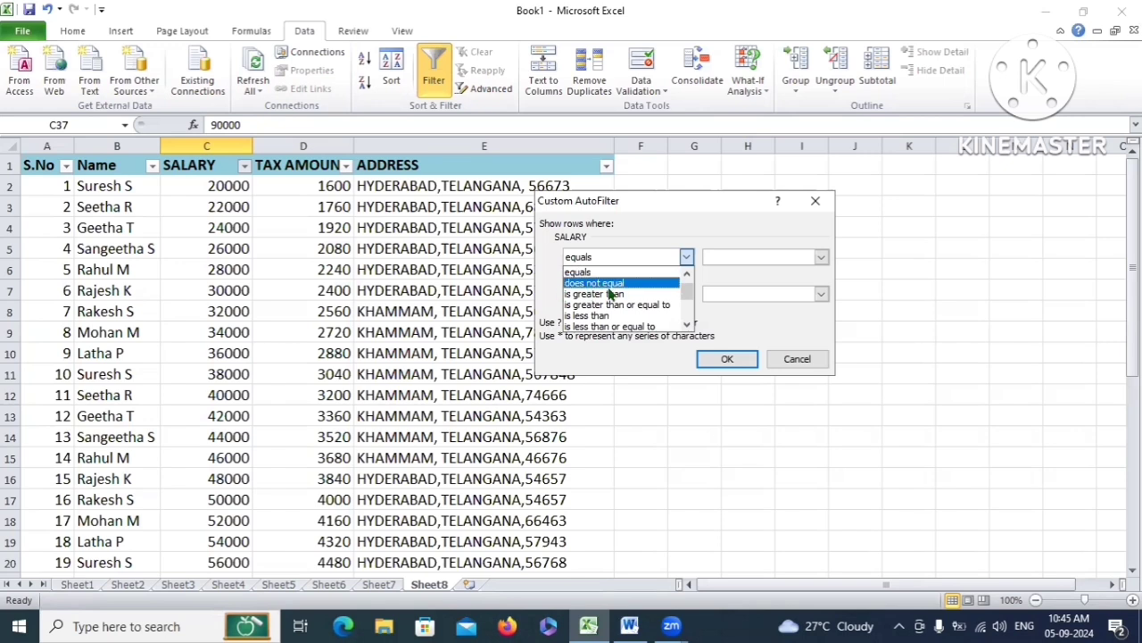
scroll(573, 303, "down", 2)
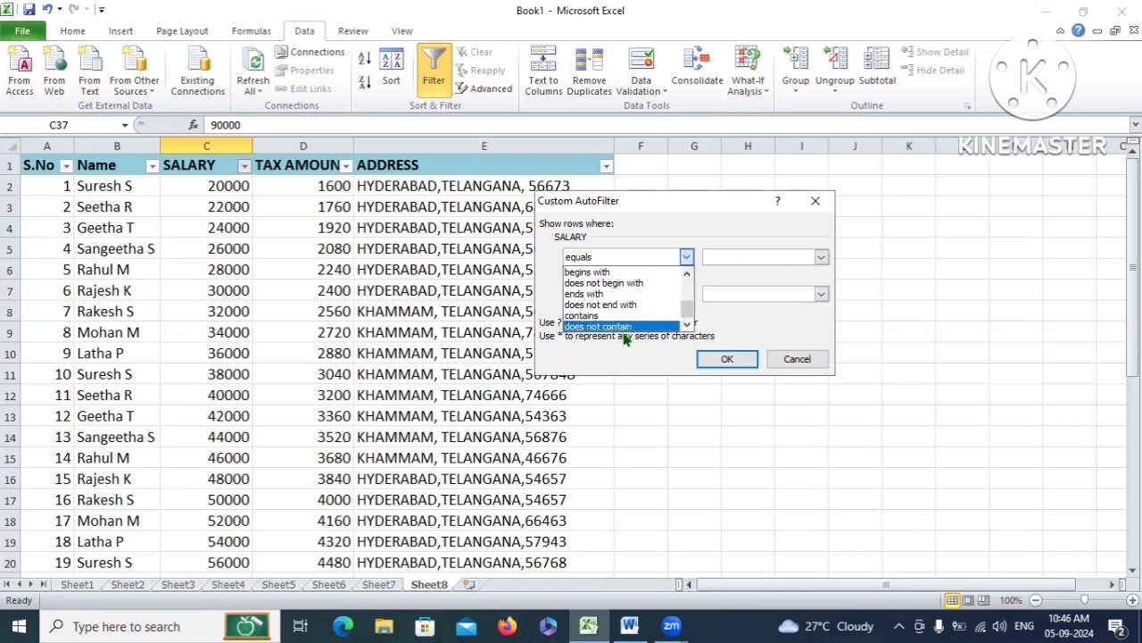
scroll(623, 327, "up", 1)
scroll(623, 327, "up", 3)
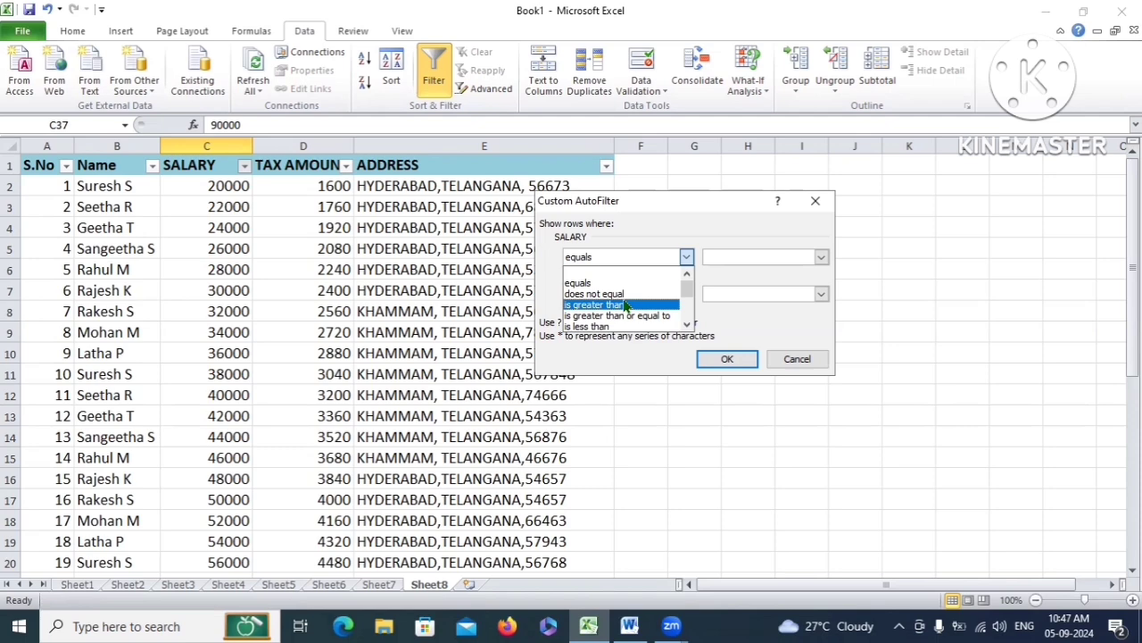
Select records in the table, then highlight 'Filter' in the Word topics document
left_click_drag(45, 185, 593, 473)
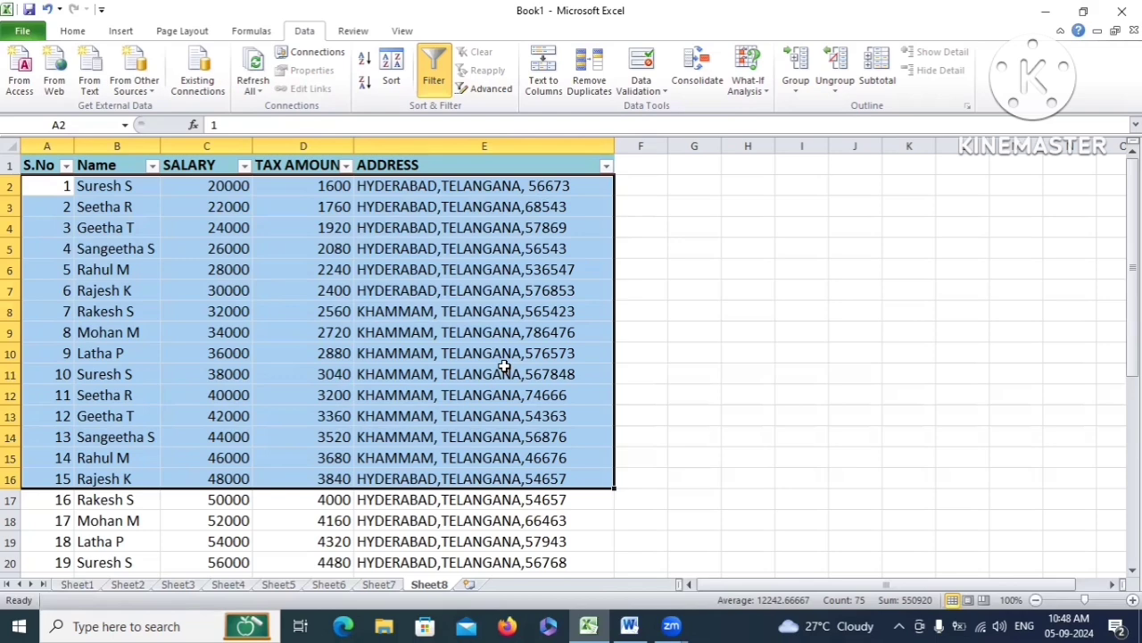
left_click(473, 336)
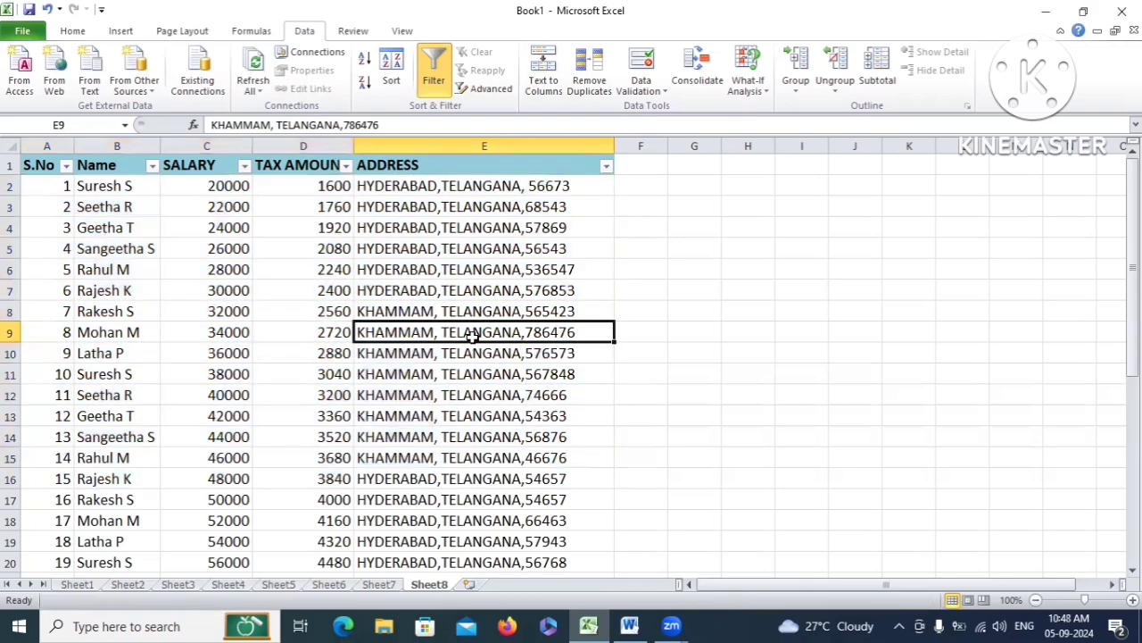
key("alt+Tab")
left_click_drag(262, 441, 189, 442)
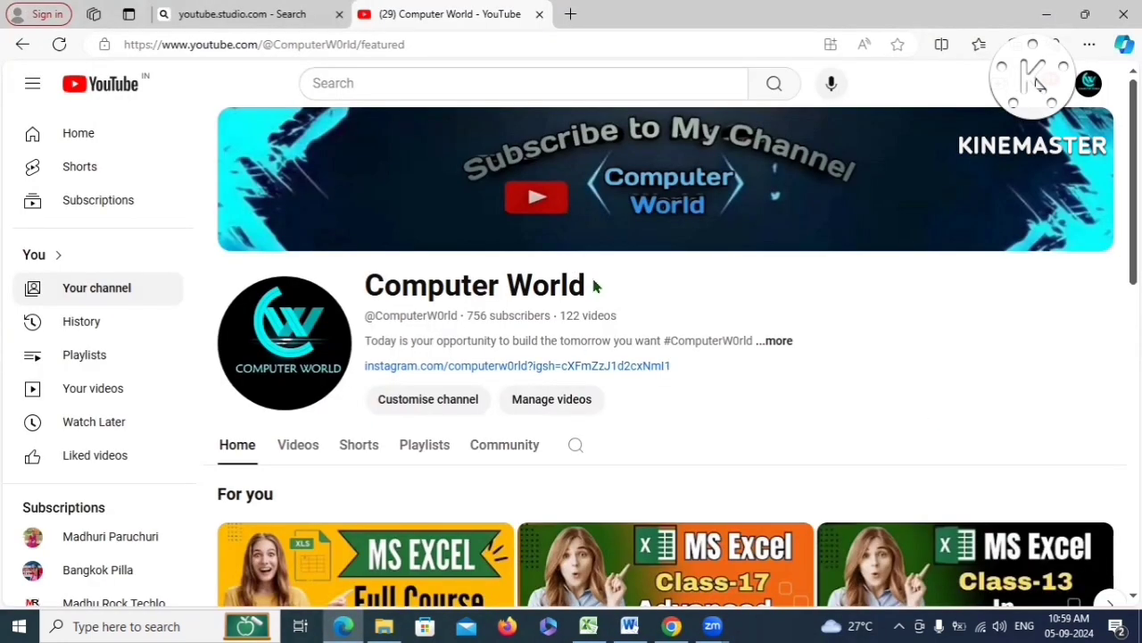
Look over the Computer World channel's home page on YouTube
left_click_drag(594, 284, 362, 286)
left_click(672, 395)
scroll(553, 428, "down", 3)
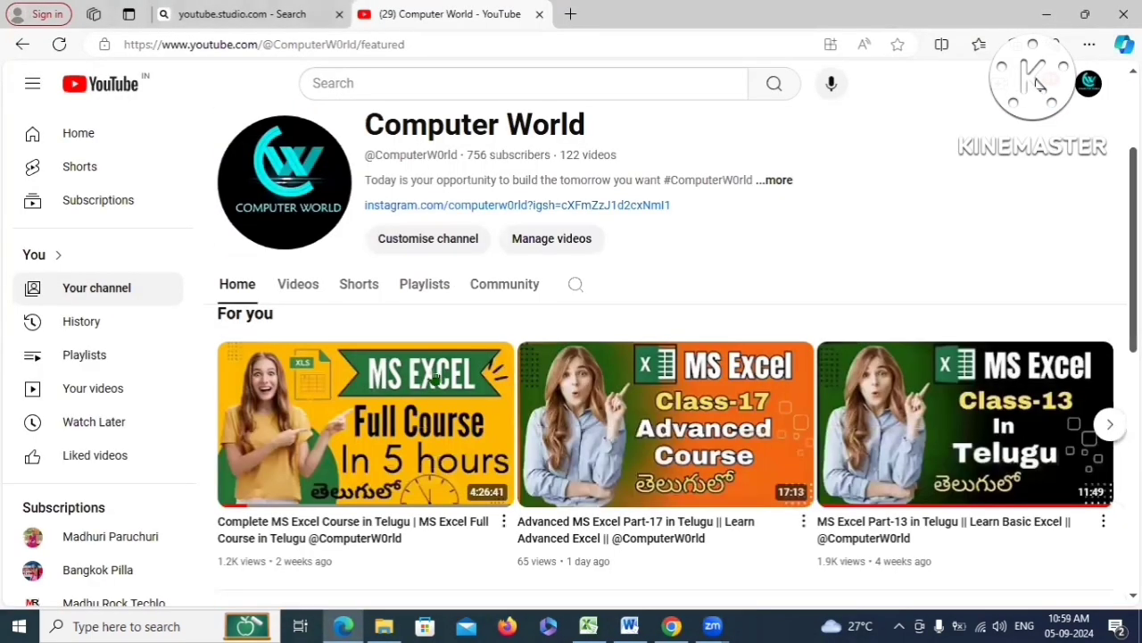
scroll(526, 492, "up", 3)
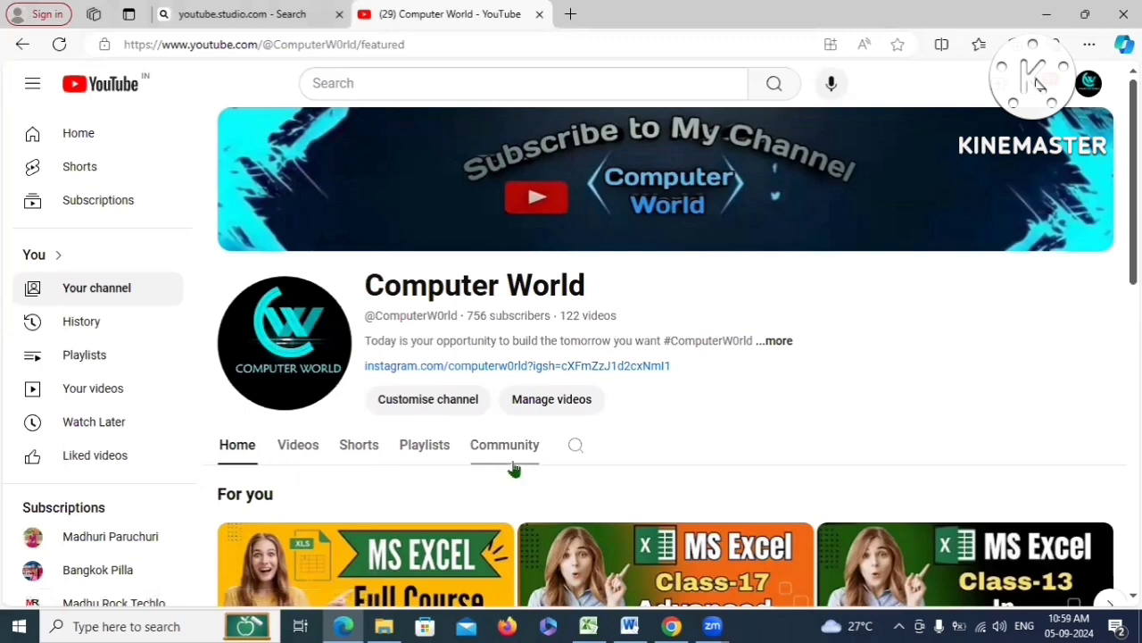
scroll(536, 459, "down", 1)
scroll(696, 419, "down", 3)
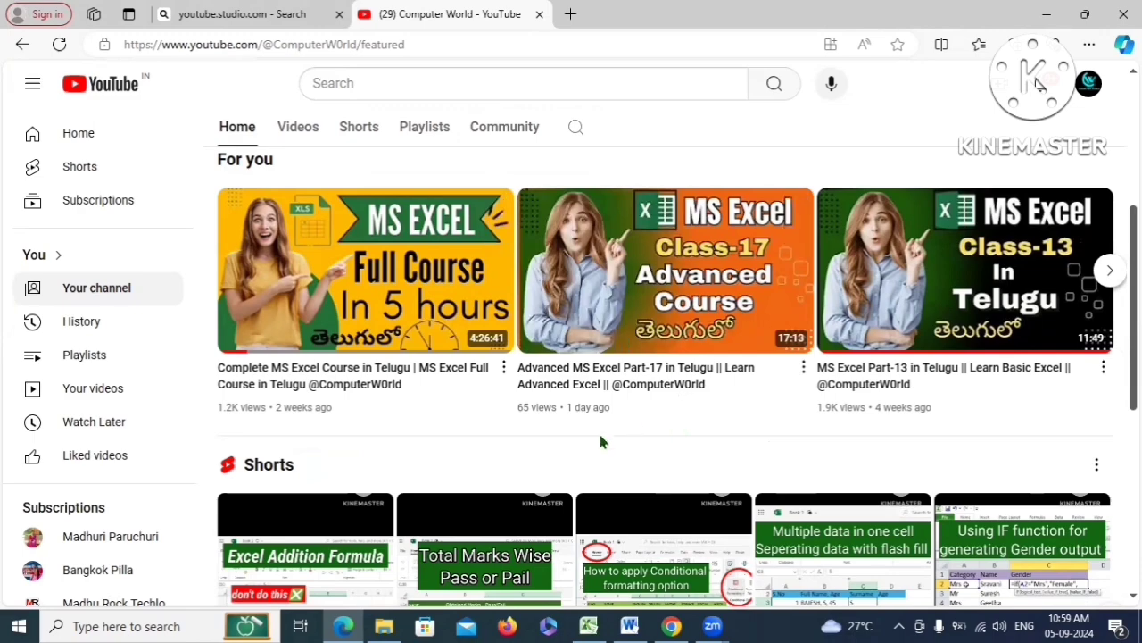
View the channel's videos and playlists, then highlight 'Text to Column' in the Word topics
left_click(298, 125)
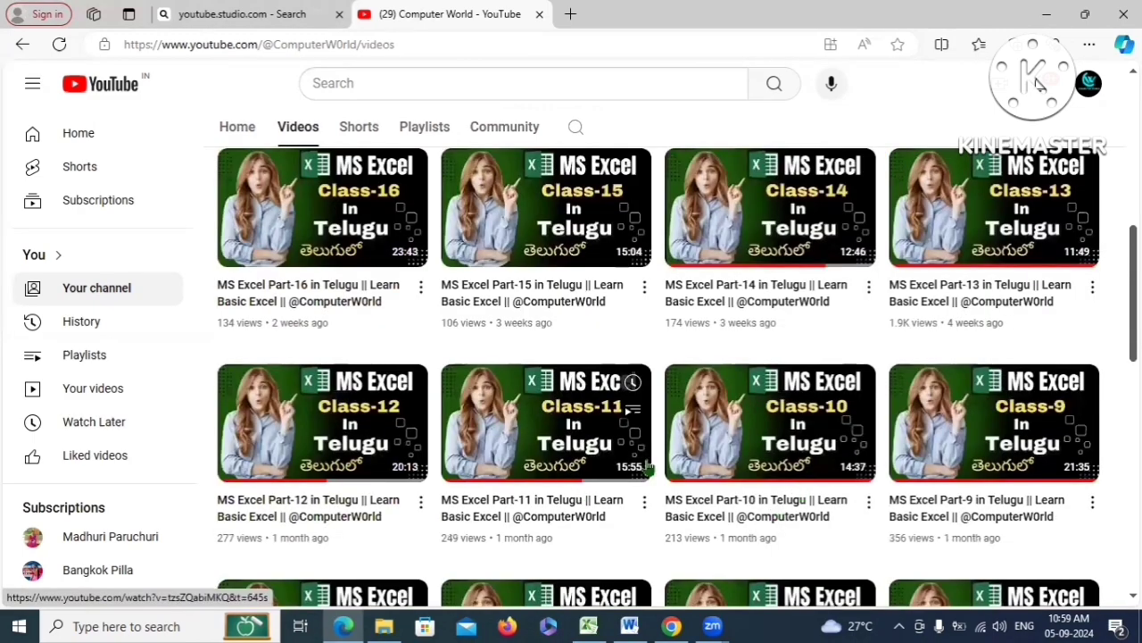
scroll(615, 446, "up", 3)
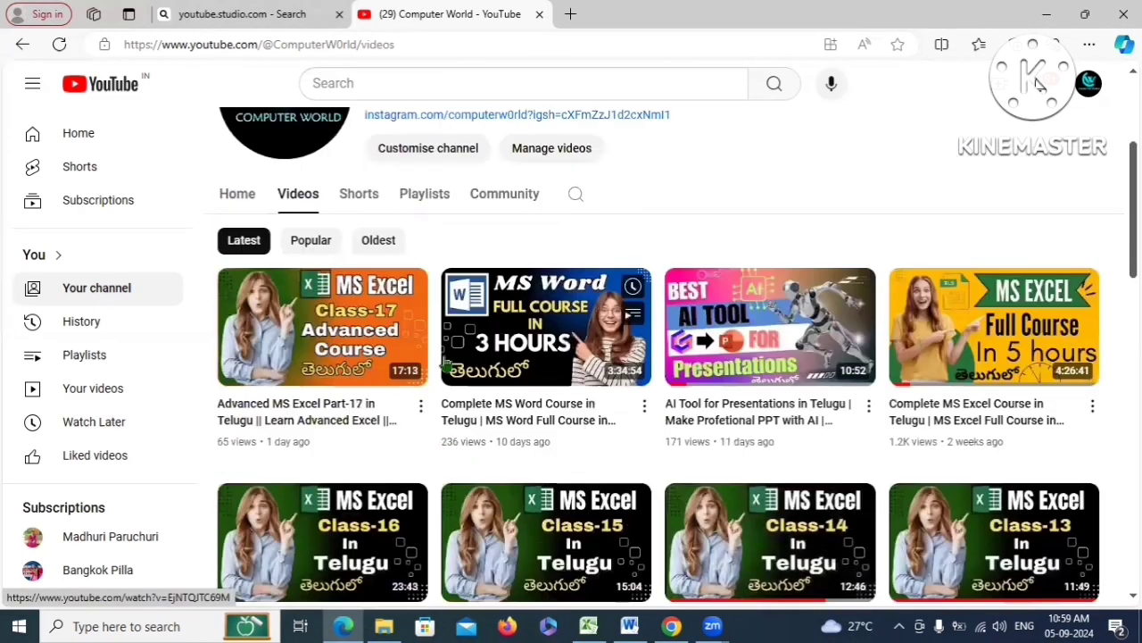
scroll(628, 308, "down", 10)
left_click(424, 127)
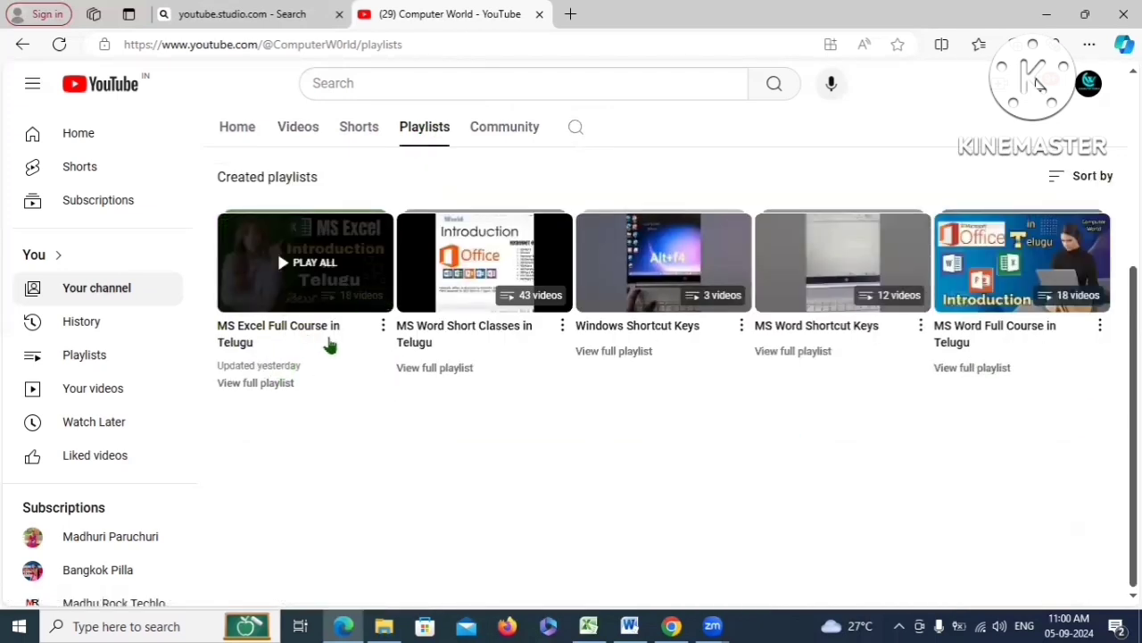
key("alt+Left")
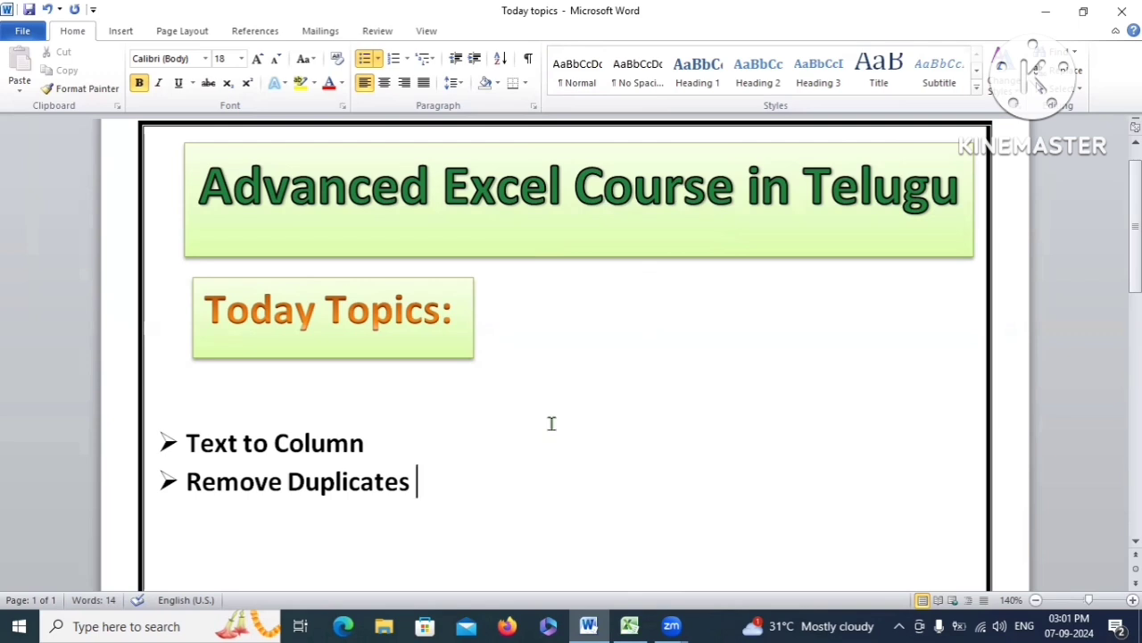
left_click_drag(188, 442, 351, 474)
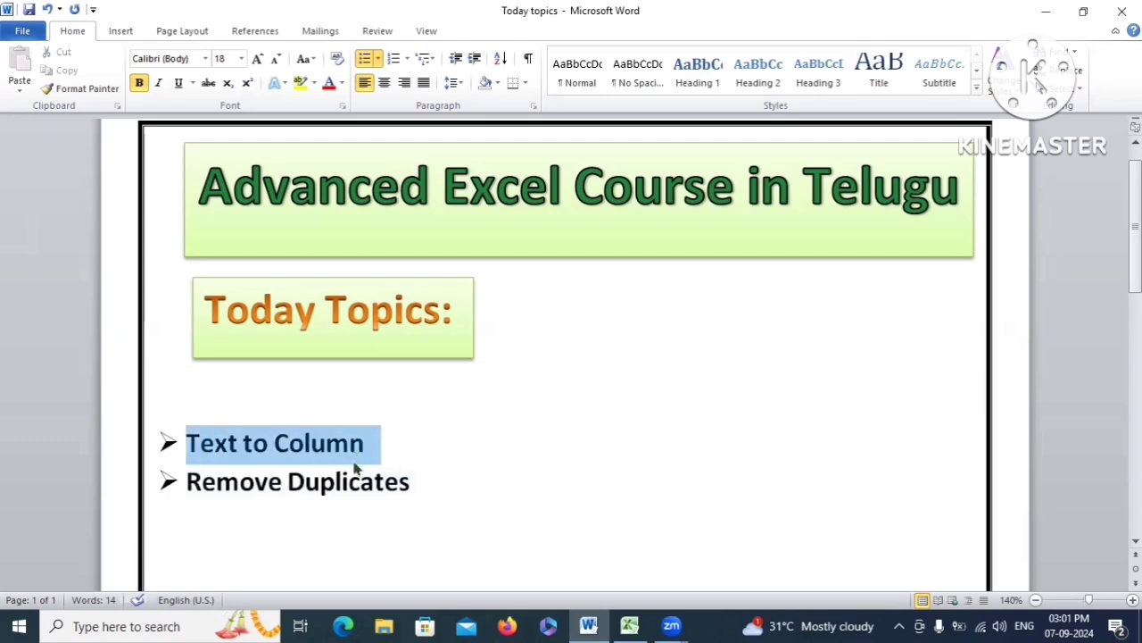
left_click(636, 624)
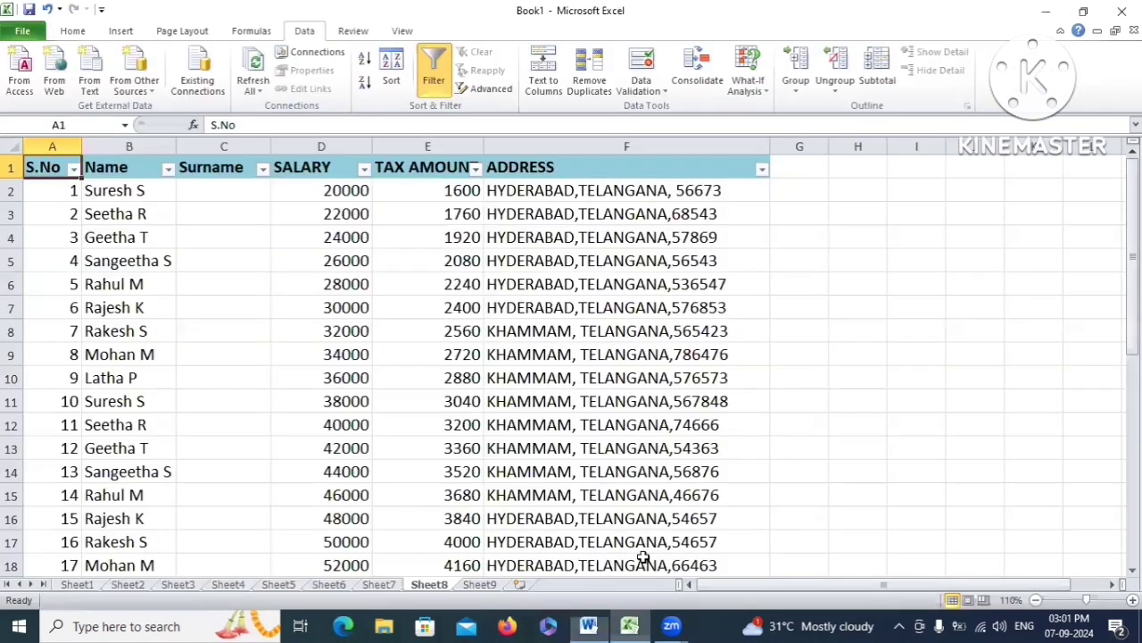
left_click(111, 168)
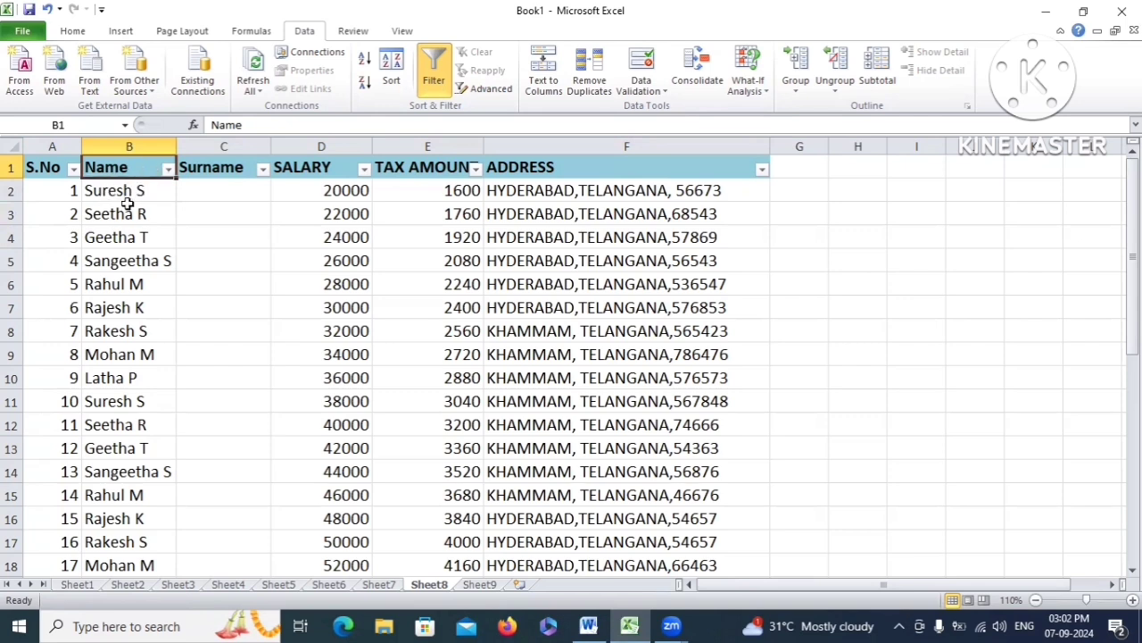
left_click(117, 190)
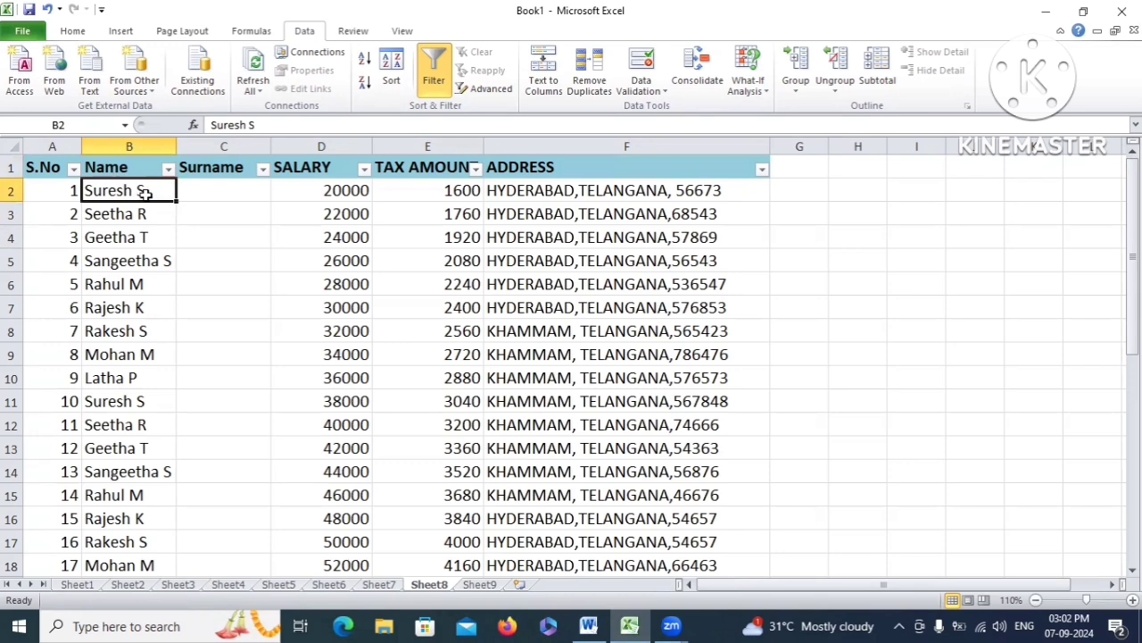
left_click_drag(145, 194, 143, 378)
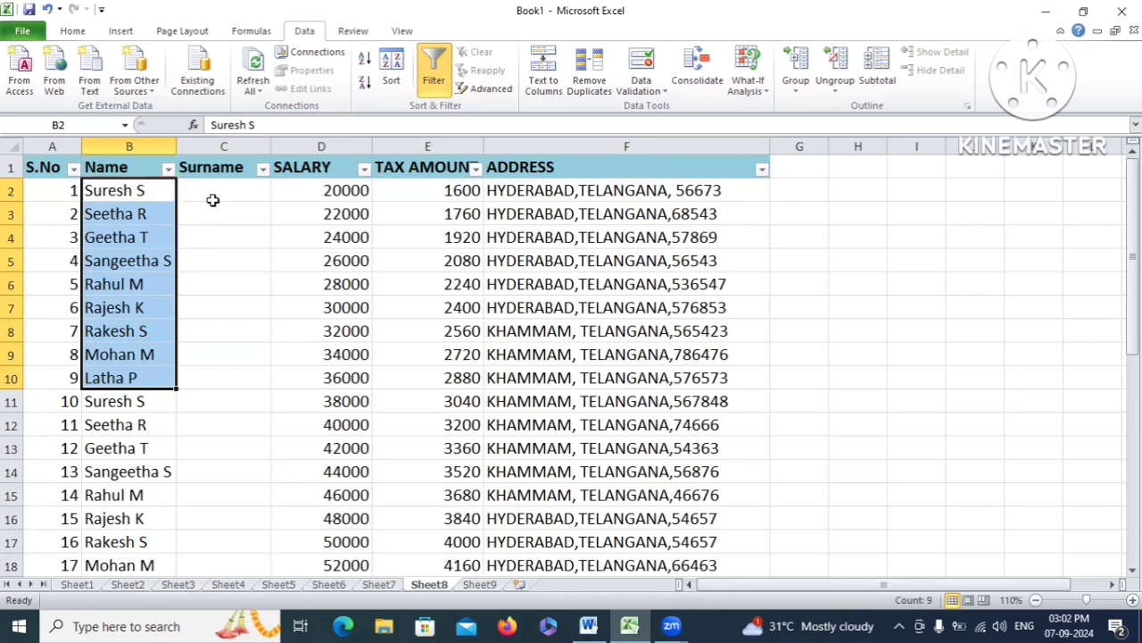
left_click(157, 190)
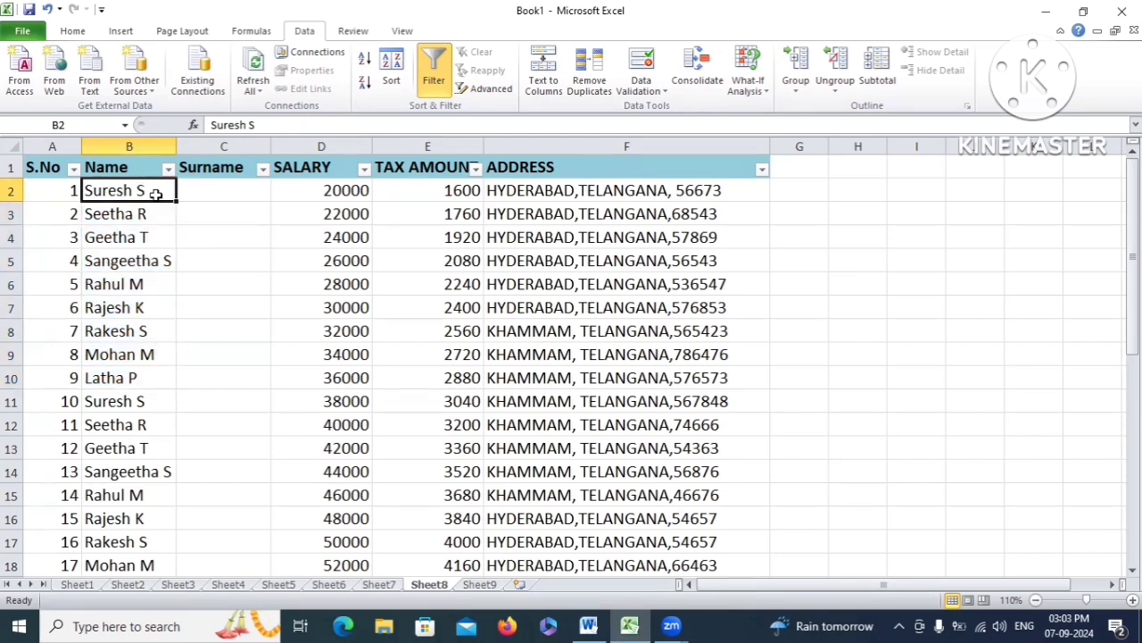
Select the empty Surname cells, settling on C2 to C9
left_click(237, 187)
left_click_drag(224, 194, 252, 454)
left_click(226, 230)
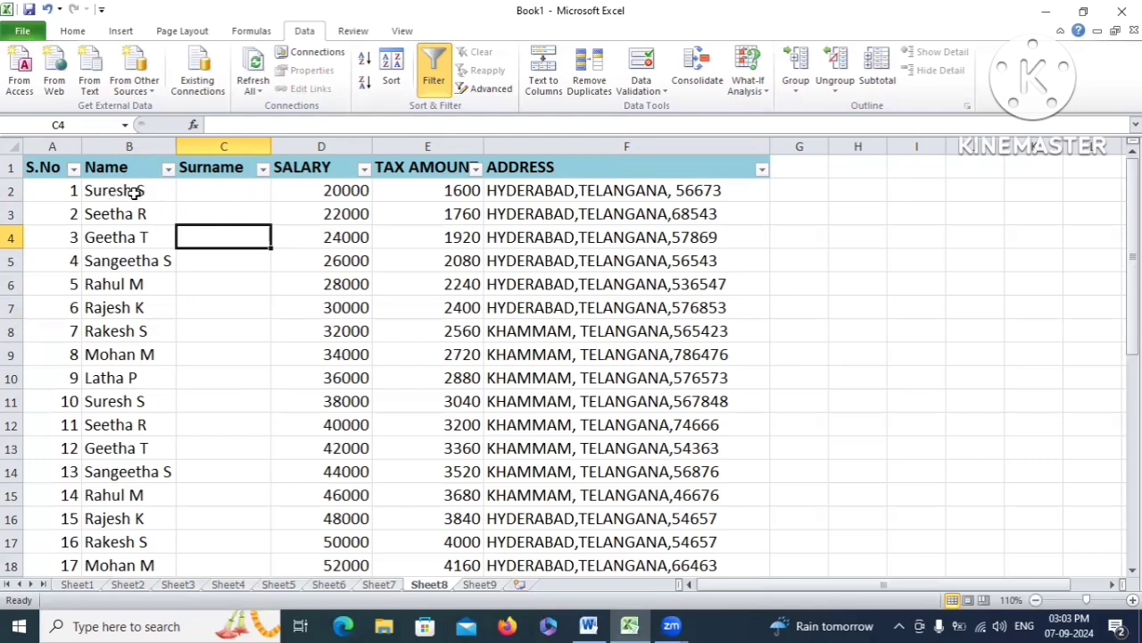
left_click(218, 187)
left_click_drag(219, 185, 233, 398)
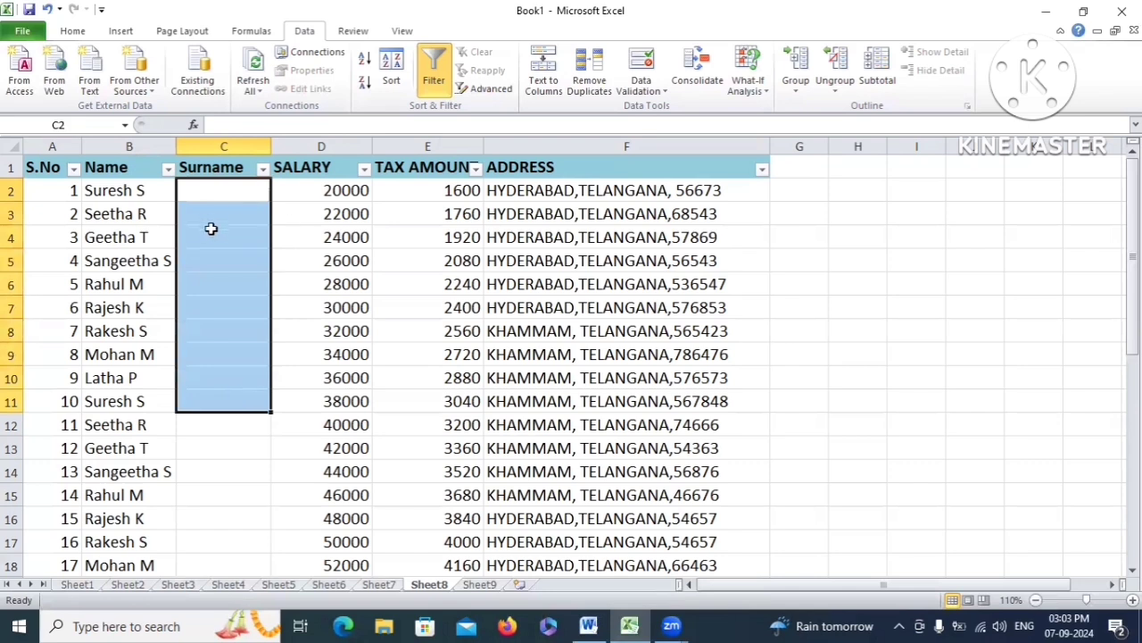
left_click_drag(221, 192, 224, 357)
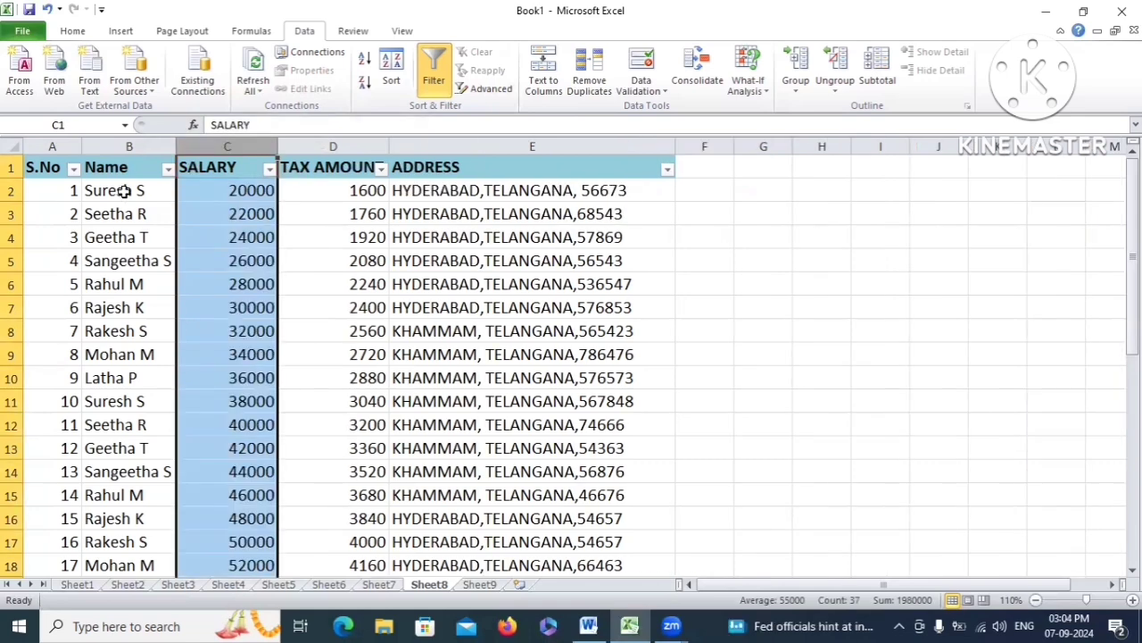
Insert an entire column before SALARY and give it the heading 'Surname'
left_click(125, 167)
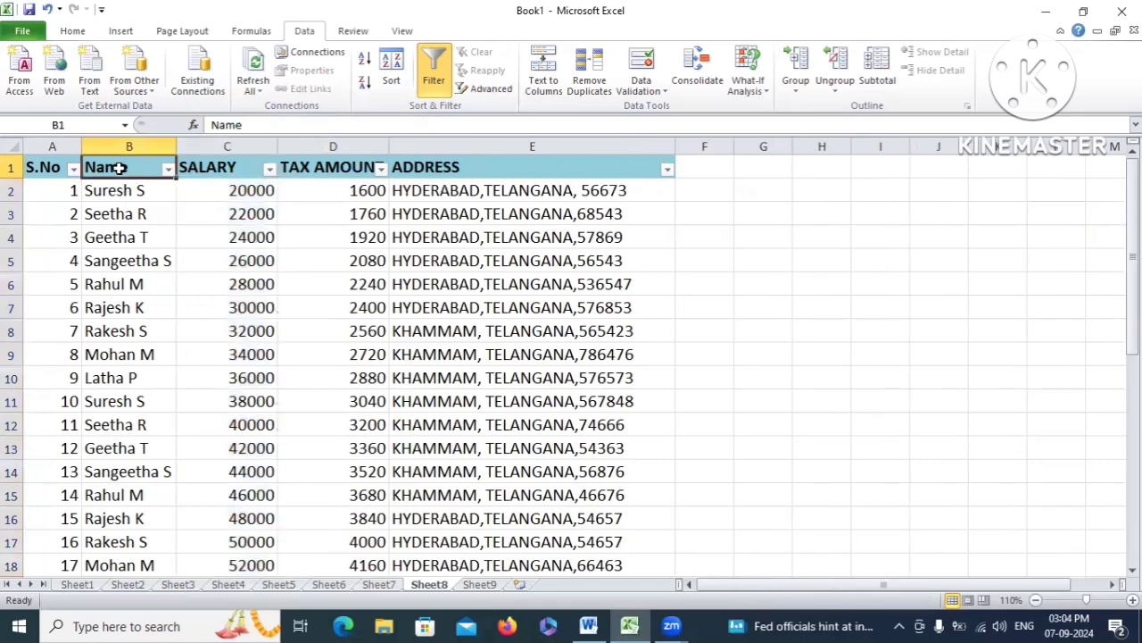
left_click(206, 174)
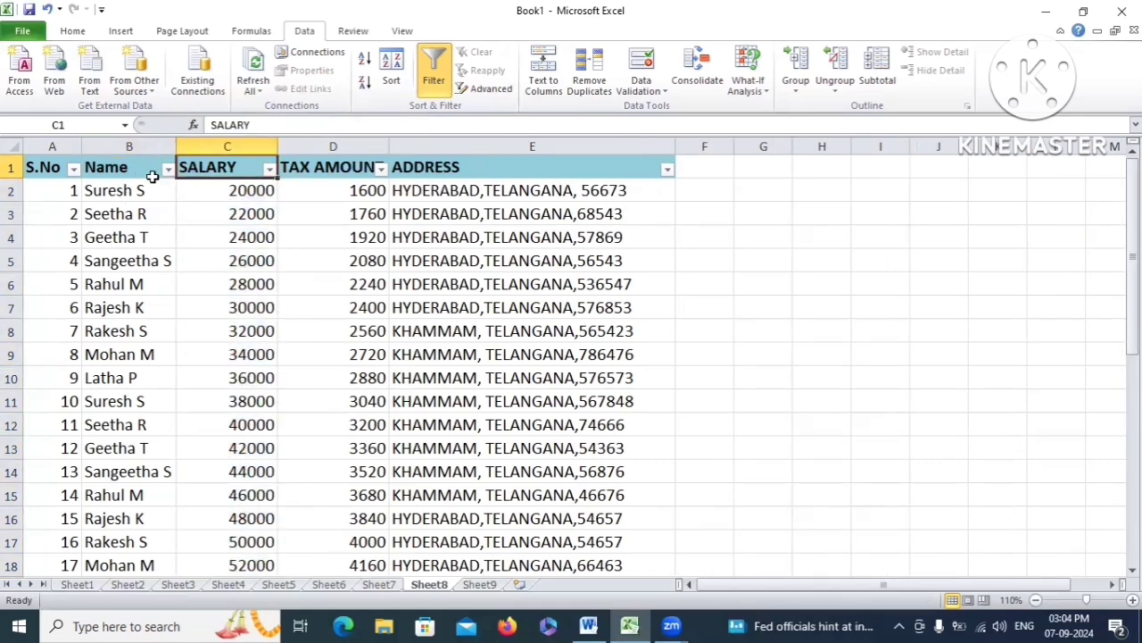
right_click(204, 170)
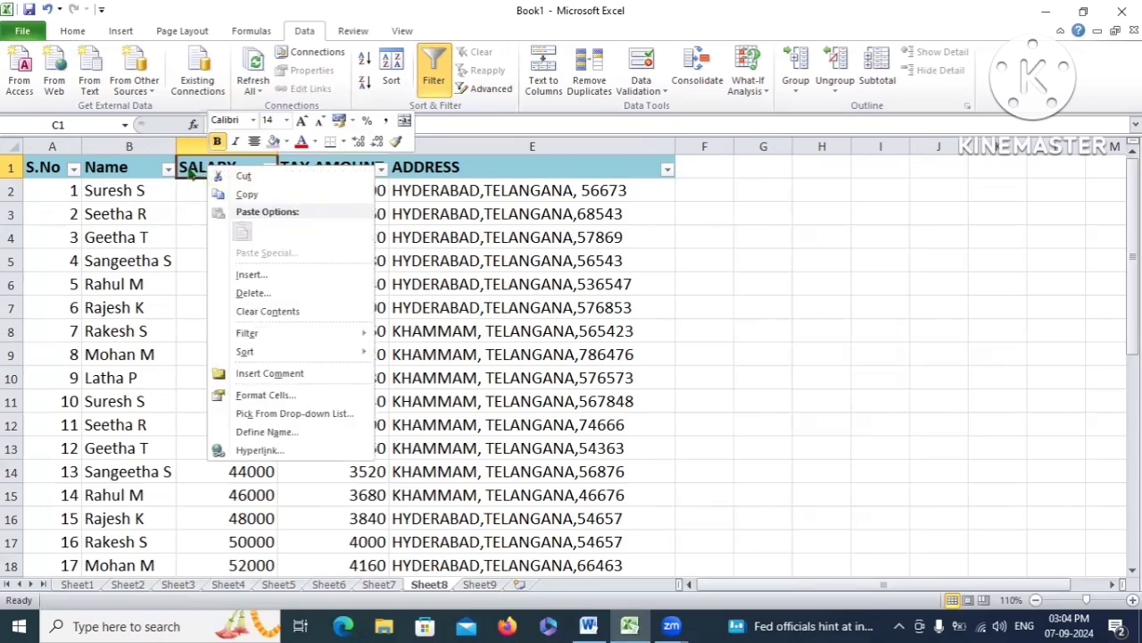
left_click(227, 274)
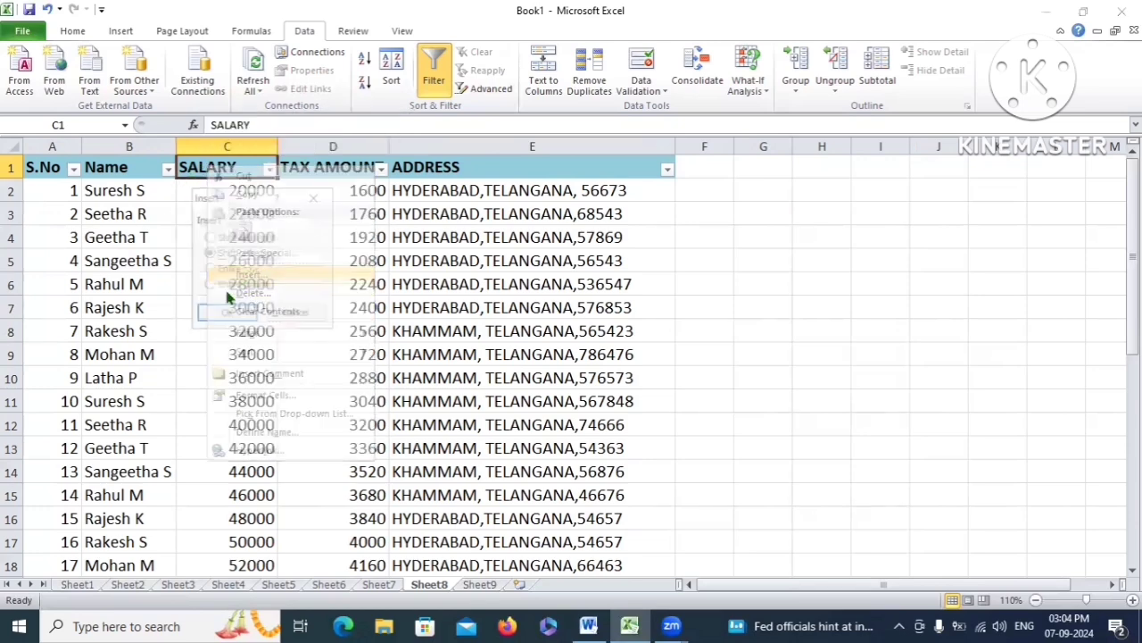
left_click(210, 285)
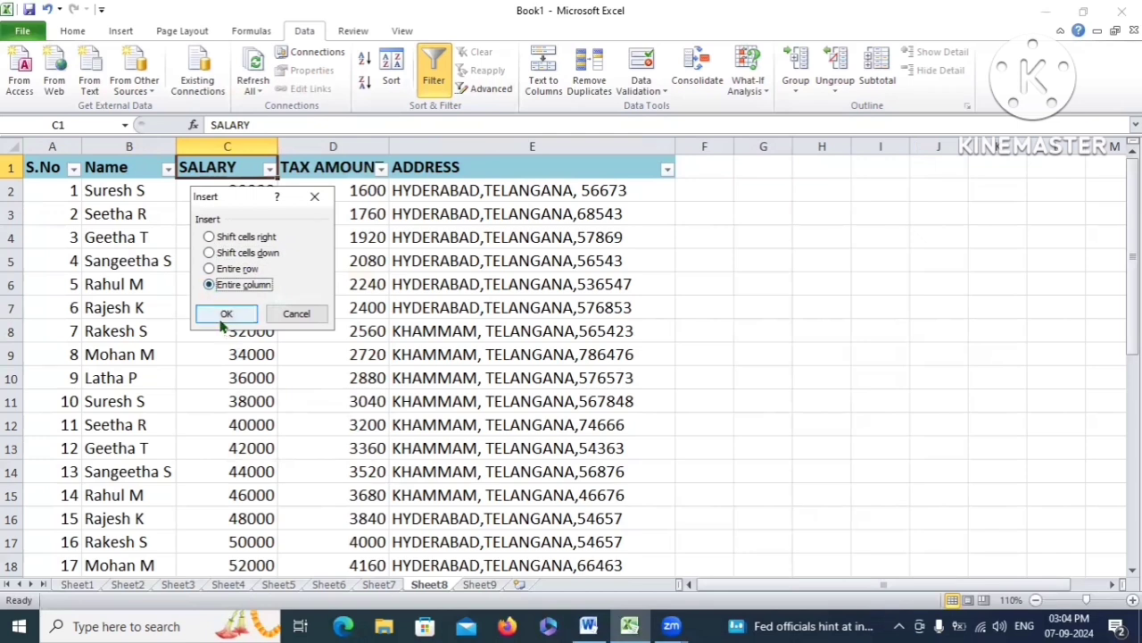
left_click(228, 315)
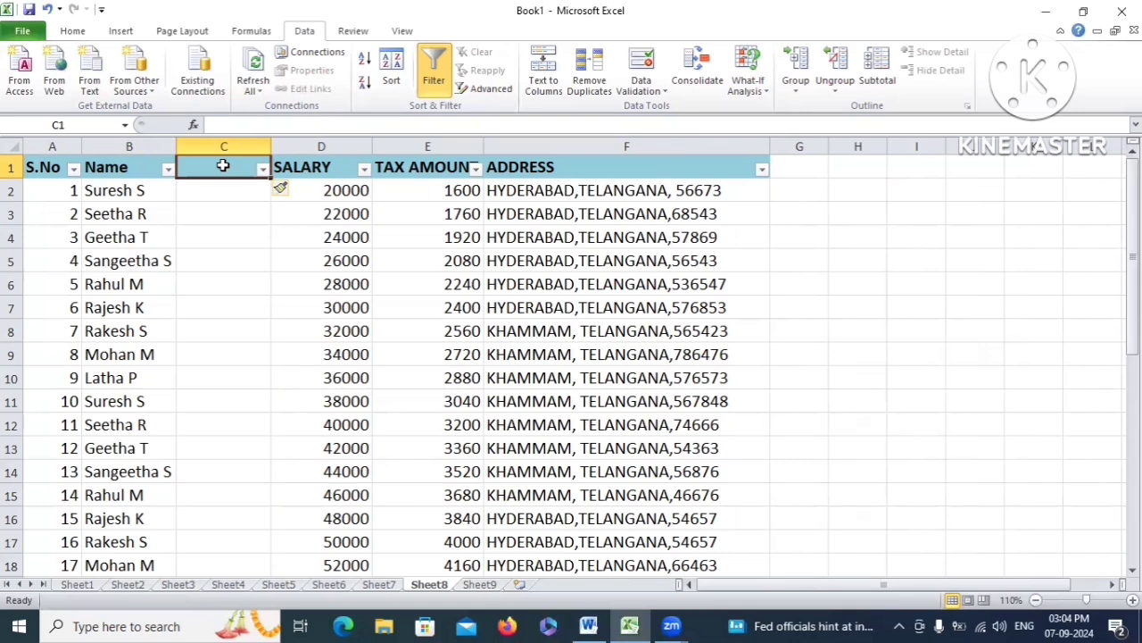
type("Surname")
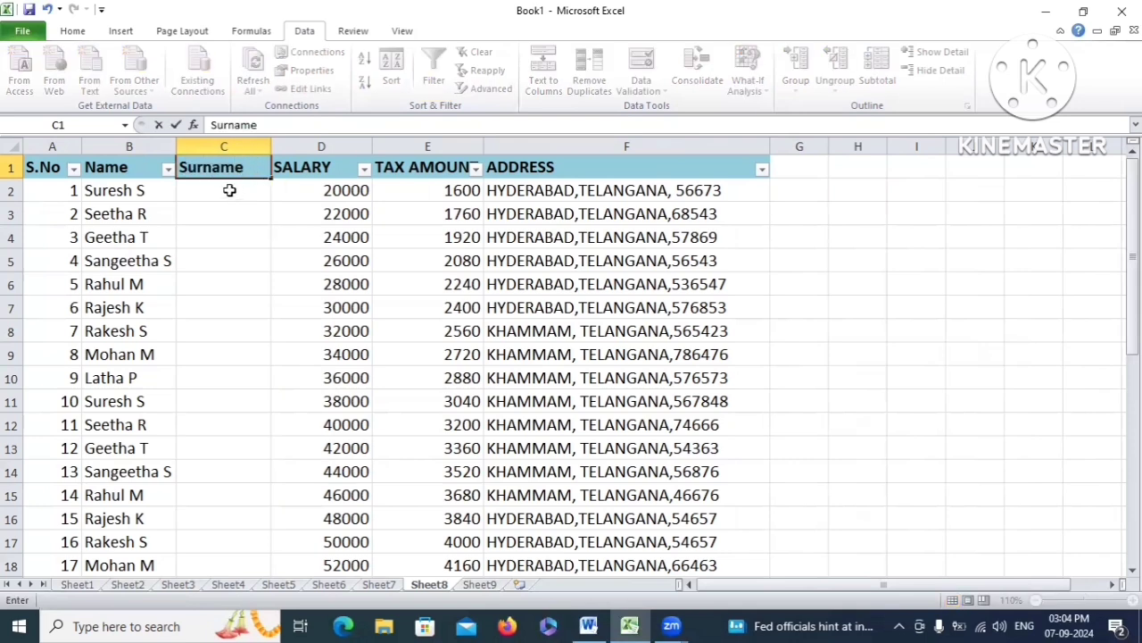
left_click(230, 190)
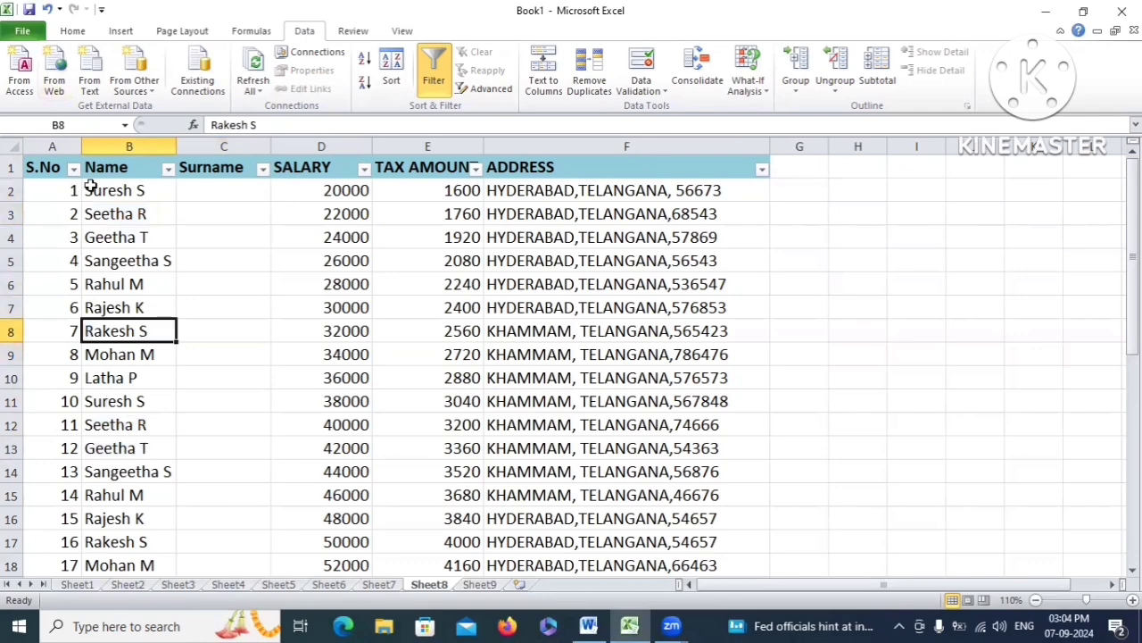
left_click_drag(89, 187, 133, 500)
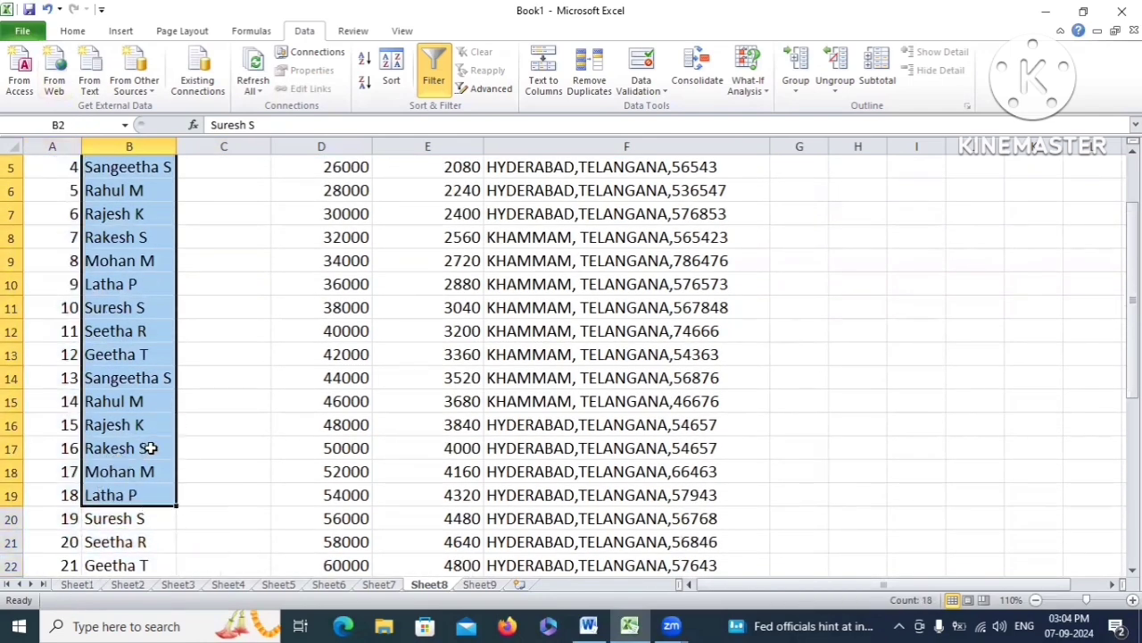
scroll(148, 442, "up", 2)
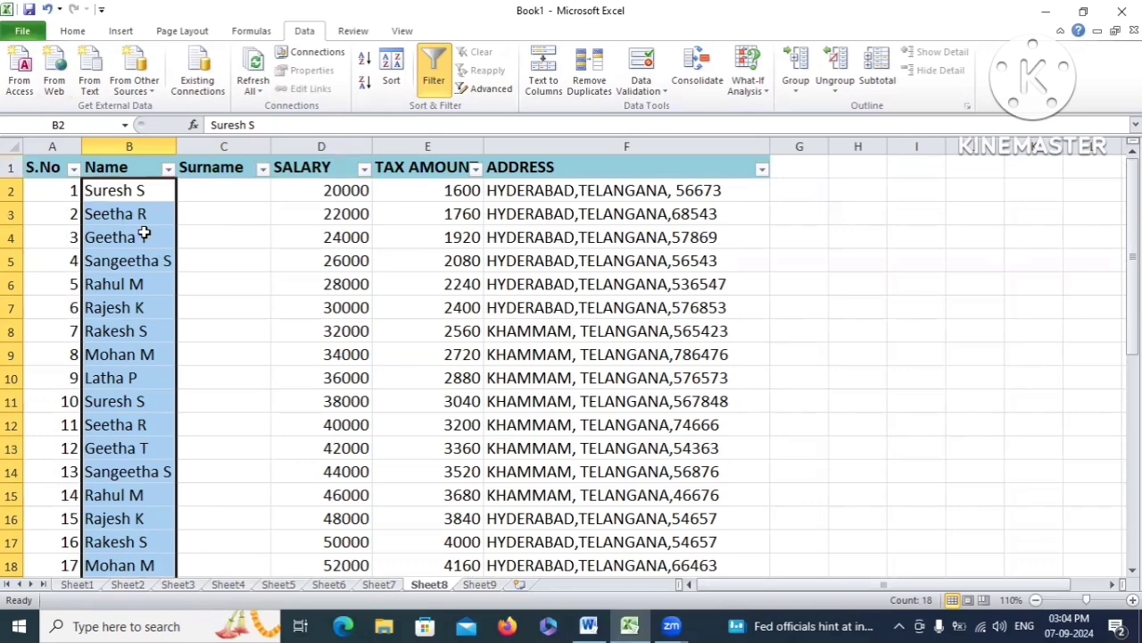
scroll(132, 261, "down", 2)
scroll(179, 349, "down", 1)
scroll(179, 311, "up", 3)
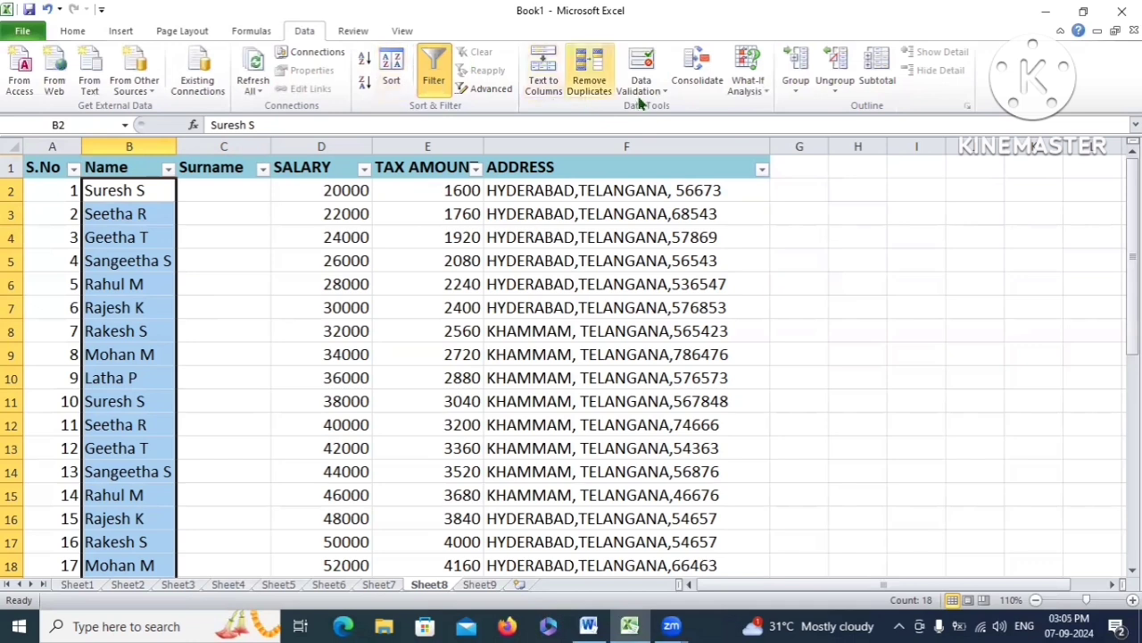
Run Text to Columns on the names as Delimited and advance to step 2 with Space checked
left_click(547, 79)
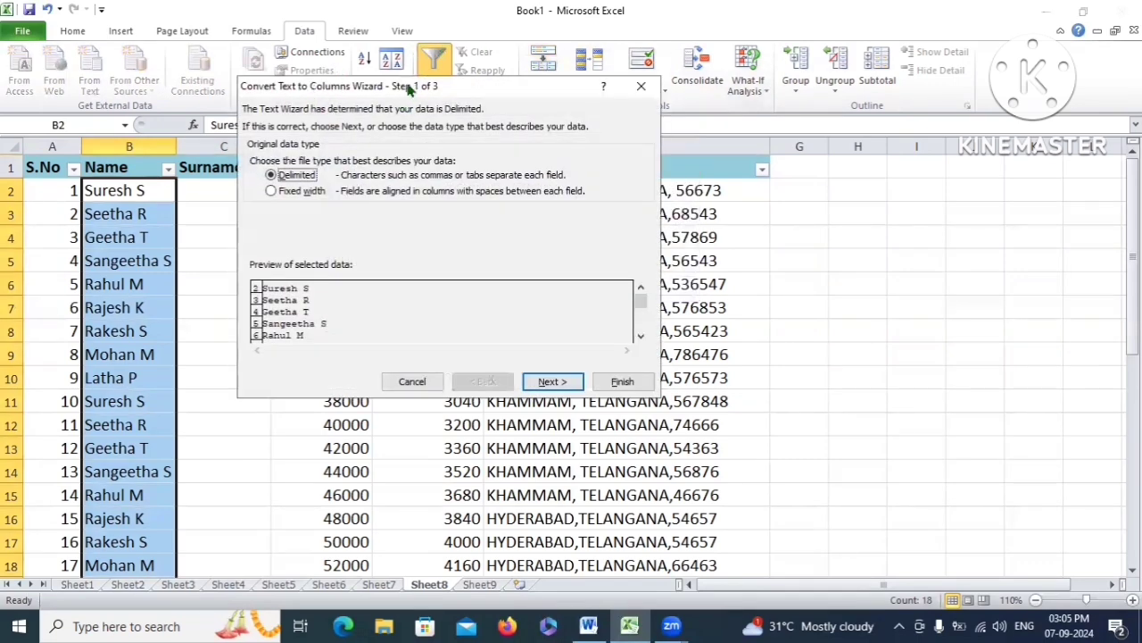
left_click_drag(409, 86, 415, 93)
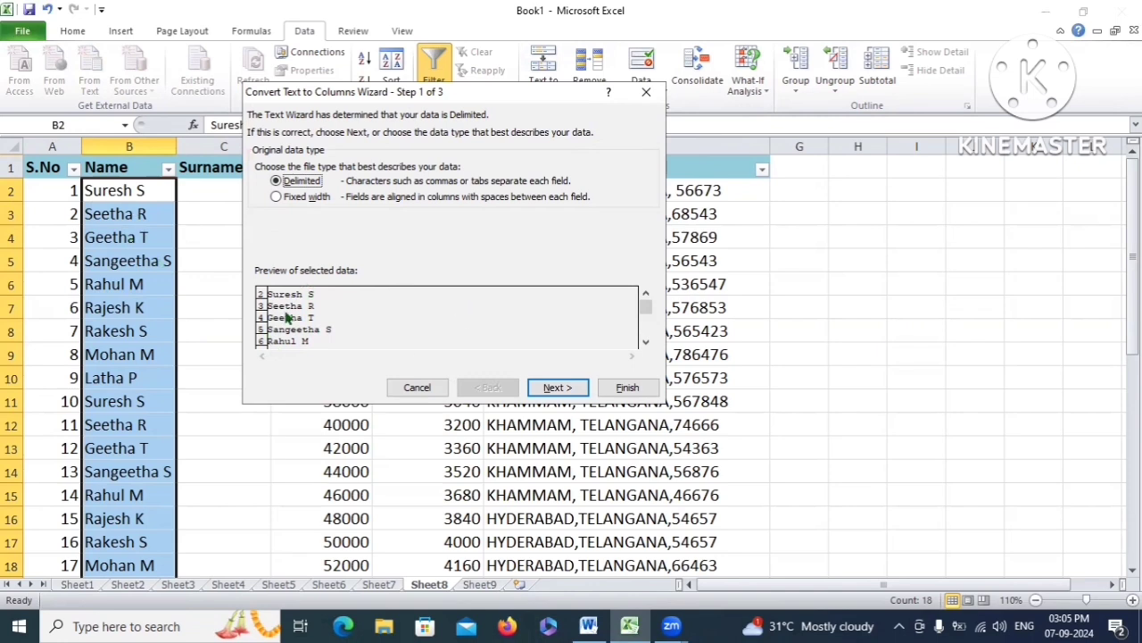
left_click(567, 389)
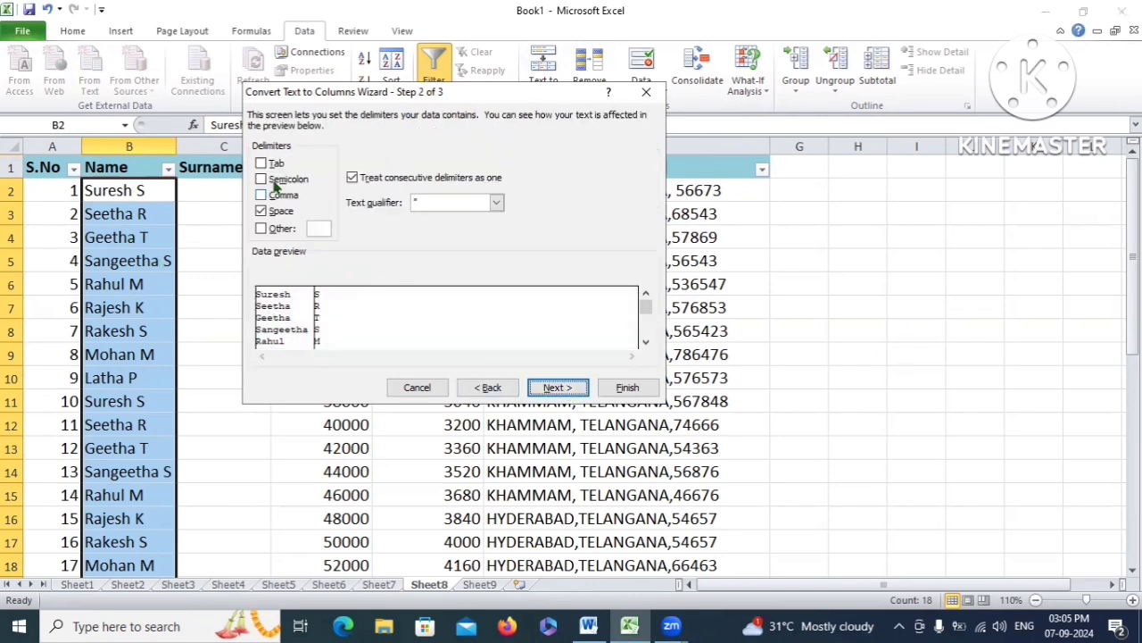
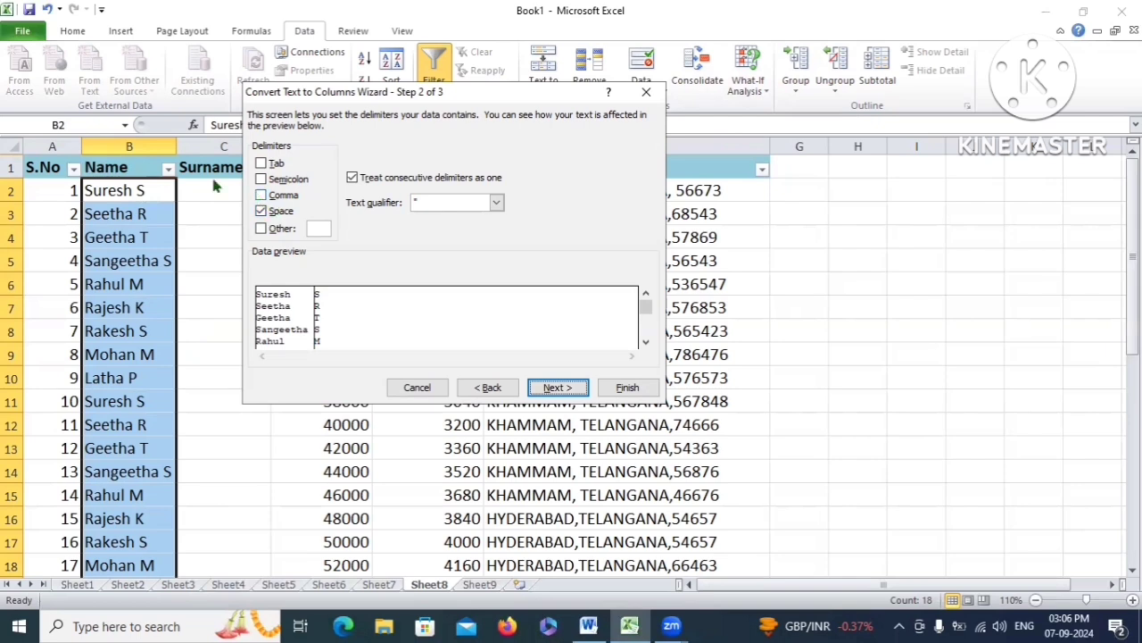
Finish Text to Columns with Space as the delimiter, moving initials into the Surname column C
key("Return")
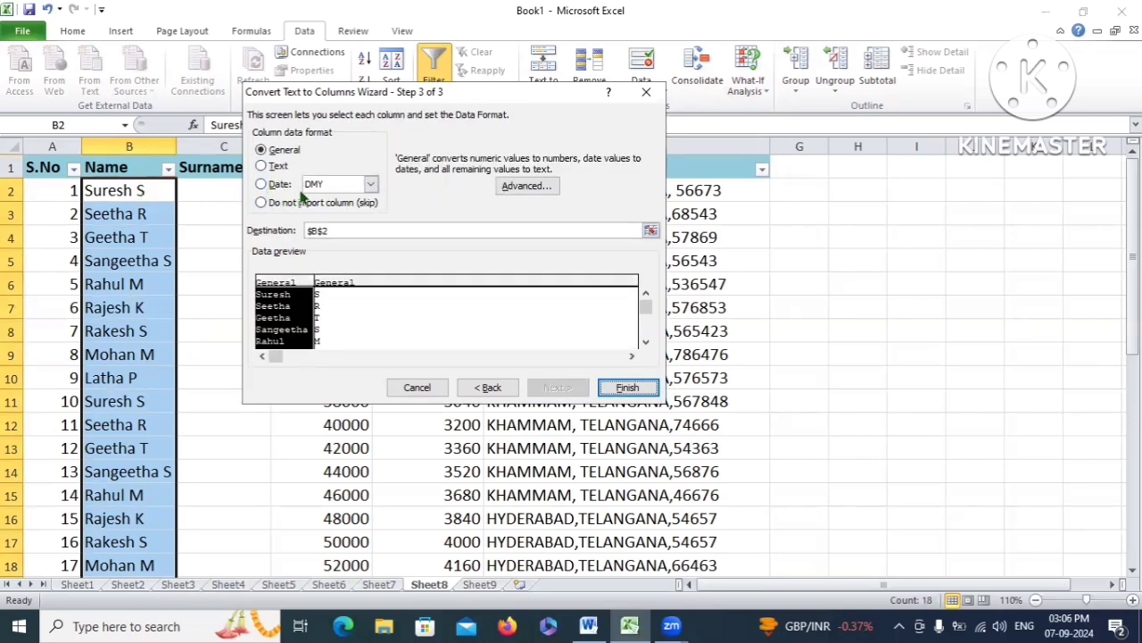
key("alt+b")
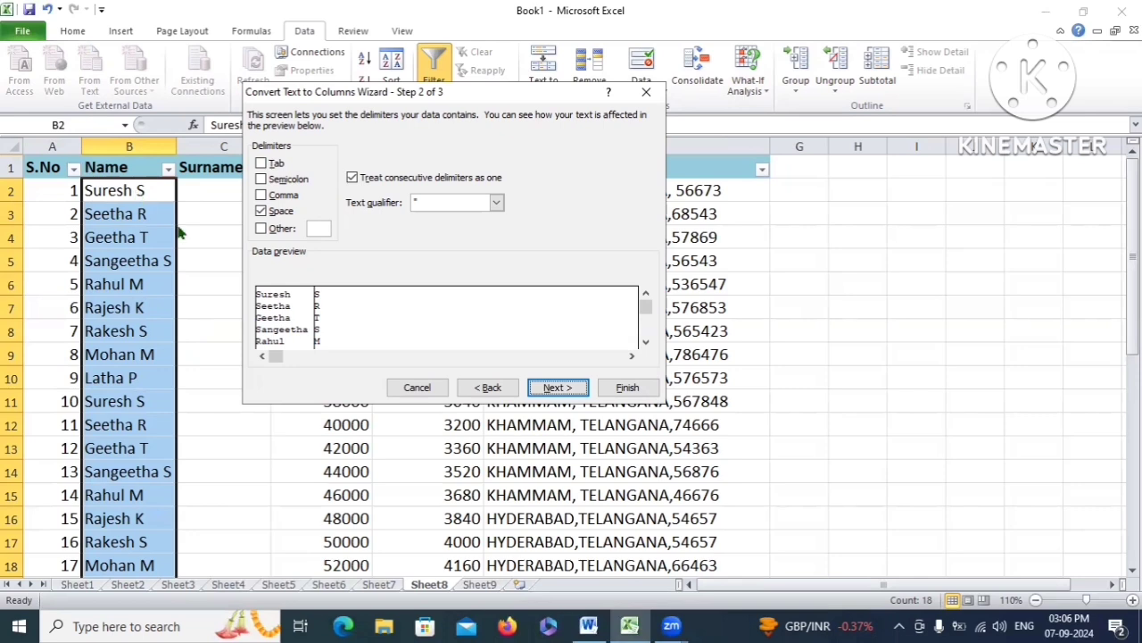
double_click(260, 211)
left_click(261, 164)
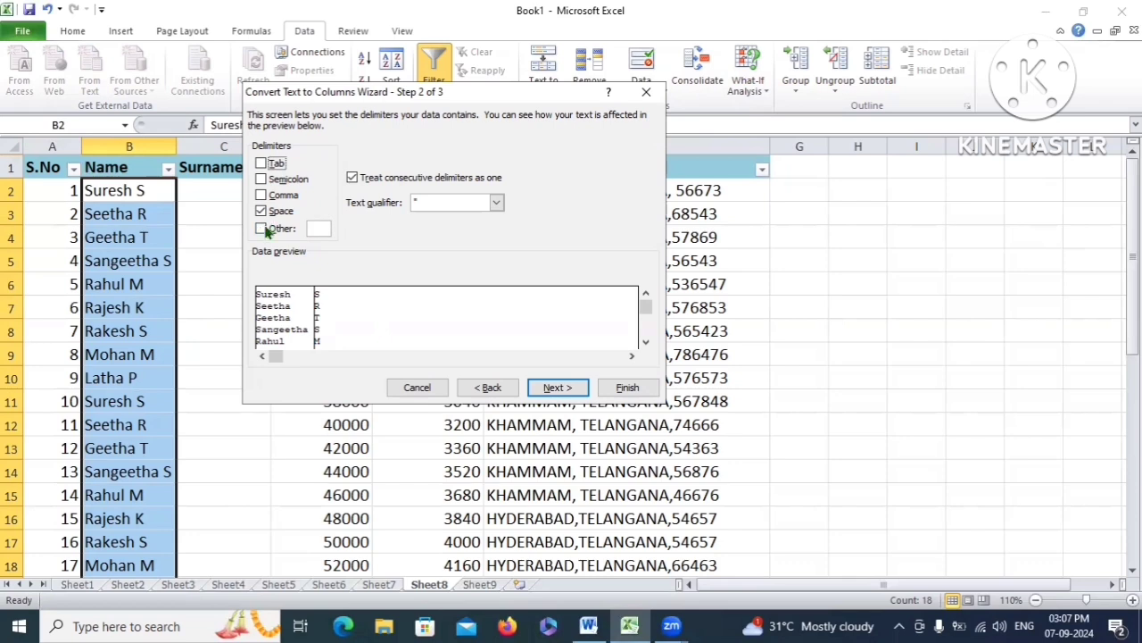
left_click(314, 229)
left_click(555, 387)
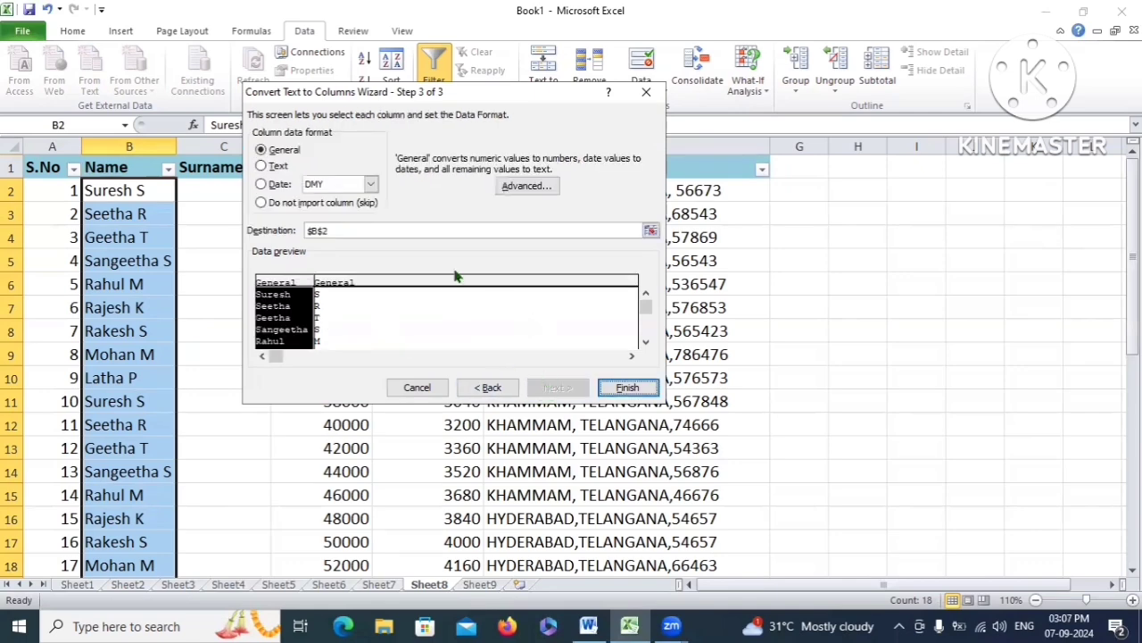
left_click(615, 386)
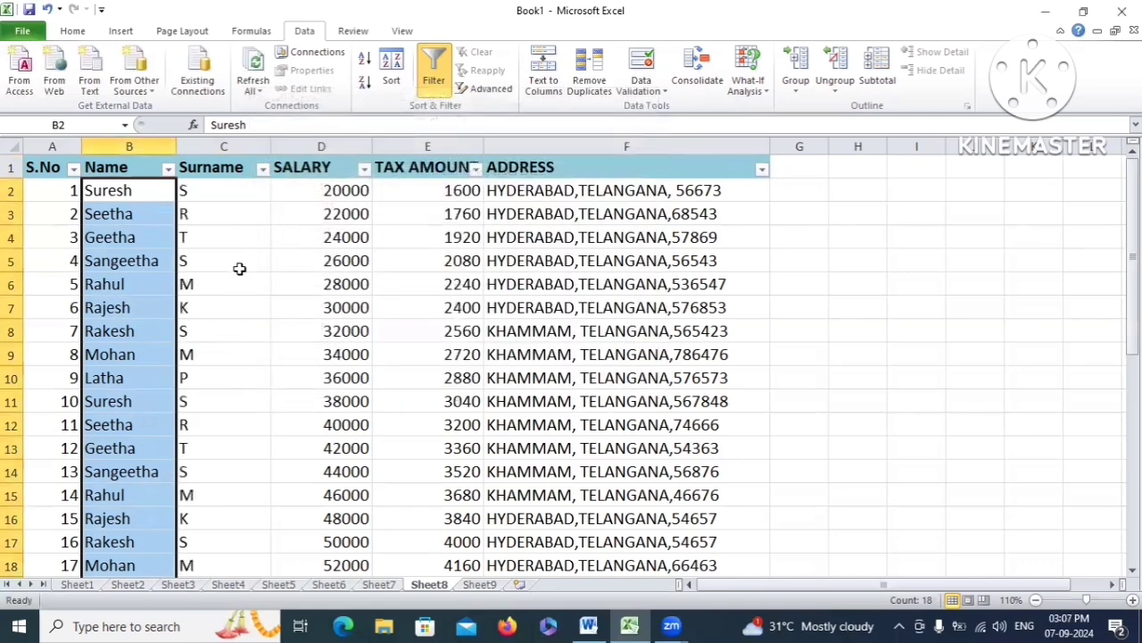
Select ADDRESS cells F2:F18 and launch Data > Text to Columns on them
left_click(222, 170)
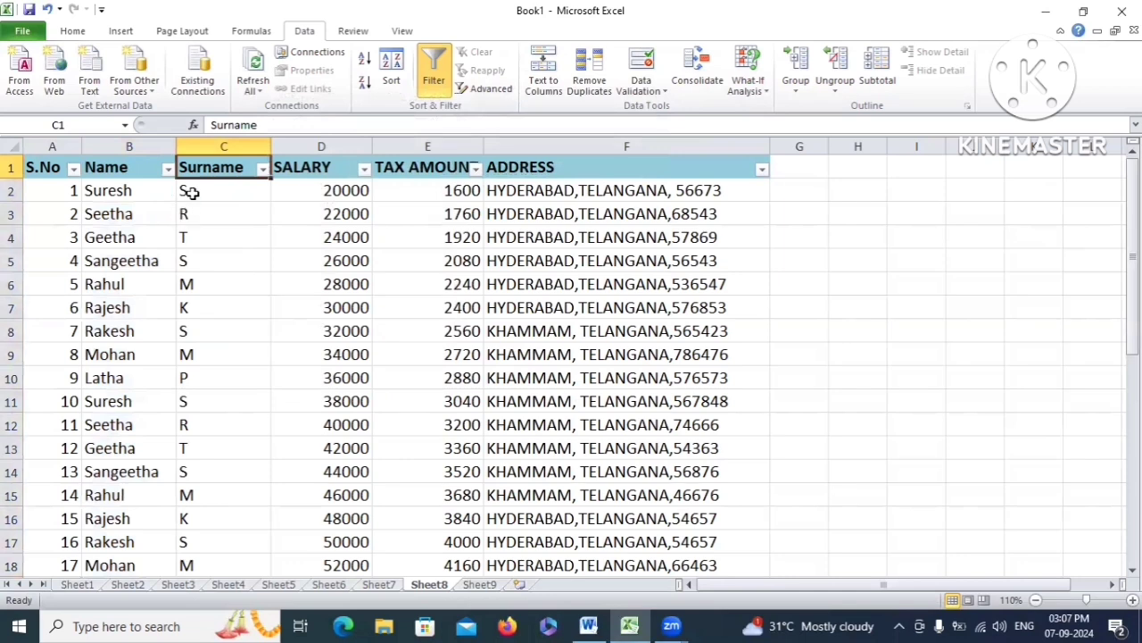
left_click_drag(191, 193, 191, 541)
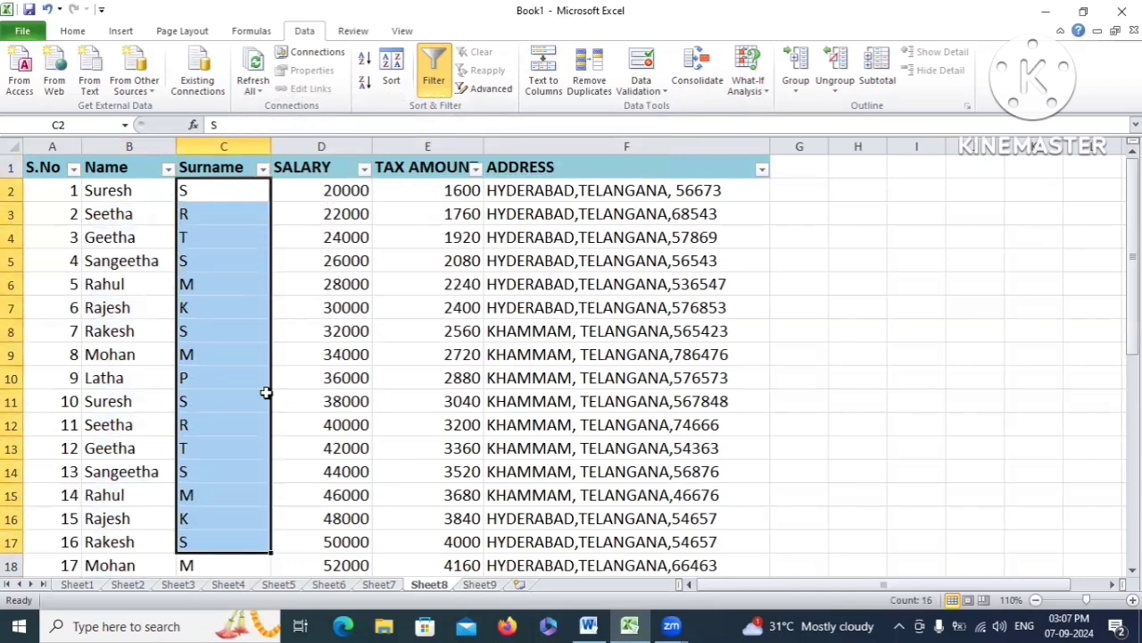
left_click(229, 284)
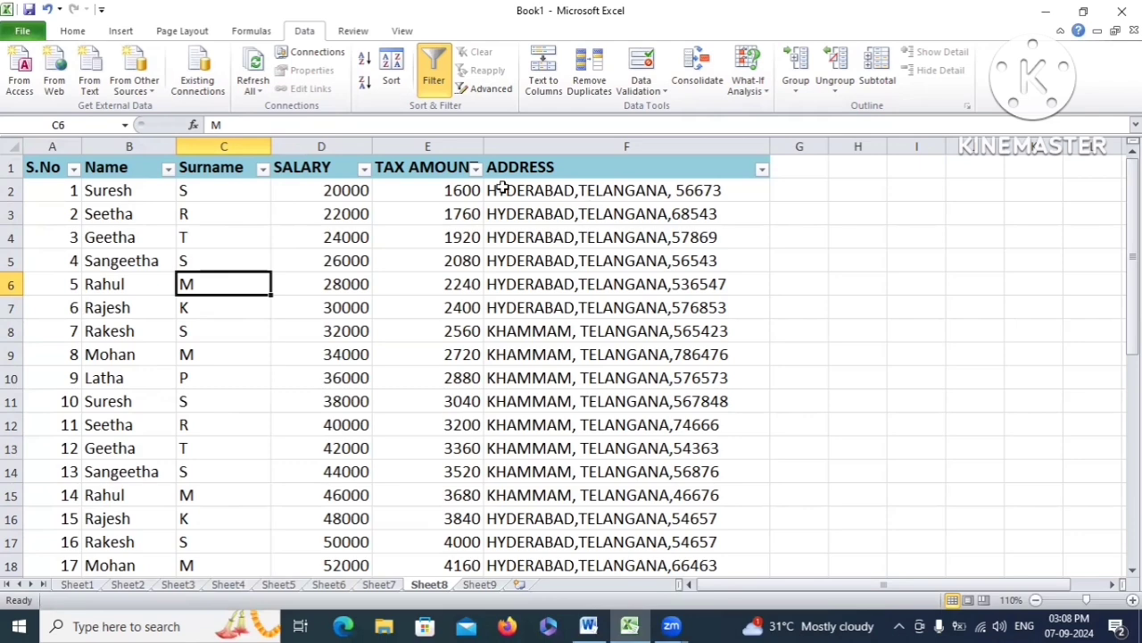
left_click_drag(500, 189, 630, 520)
scroll(642, 348, "down", 1)
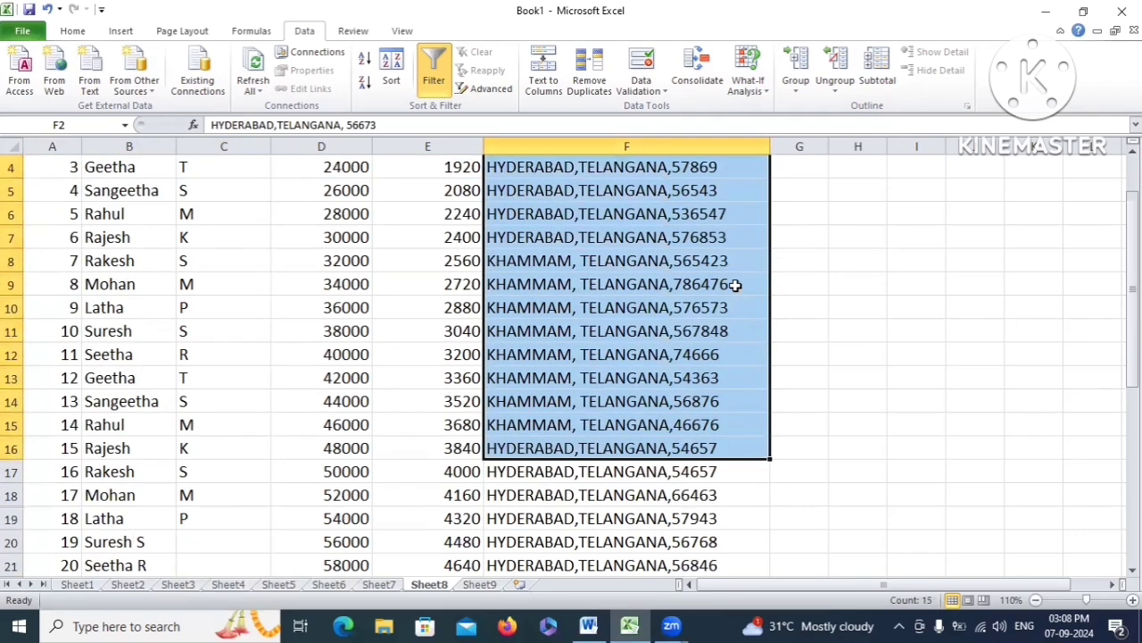
scroll(629, 333, "up", 1)
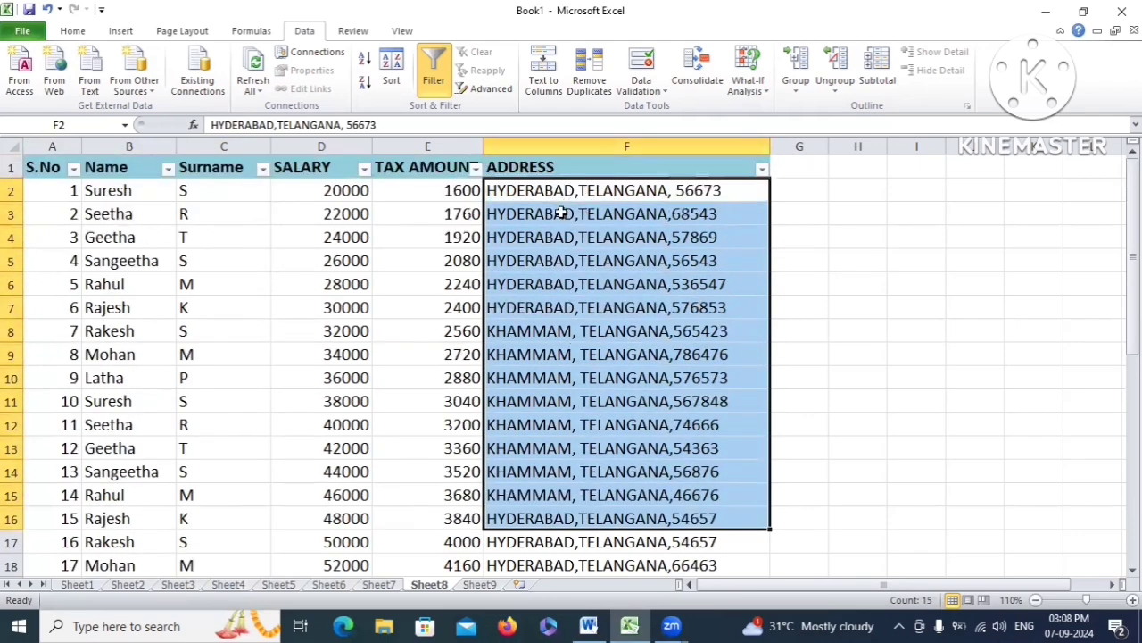
left_click(539, 191)
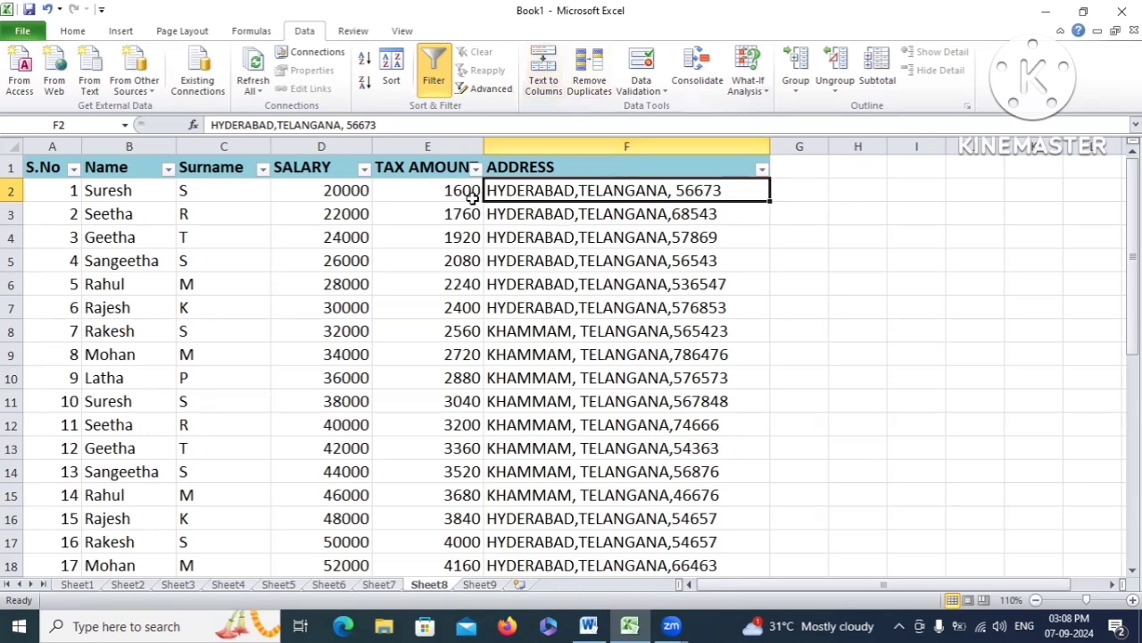
left_click_drag(504, 185, 556, 565)
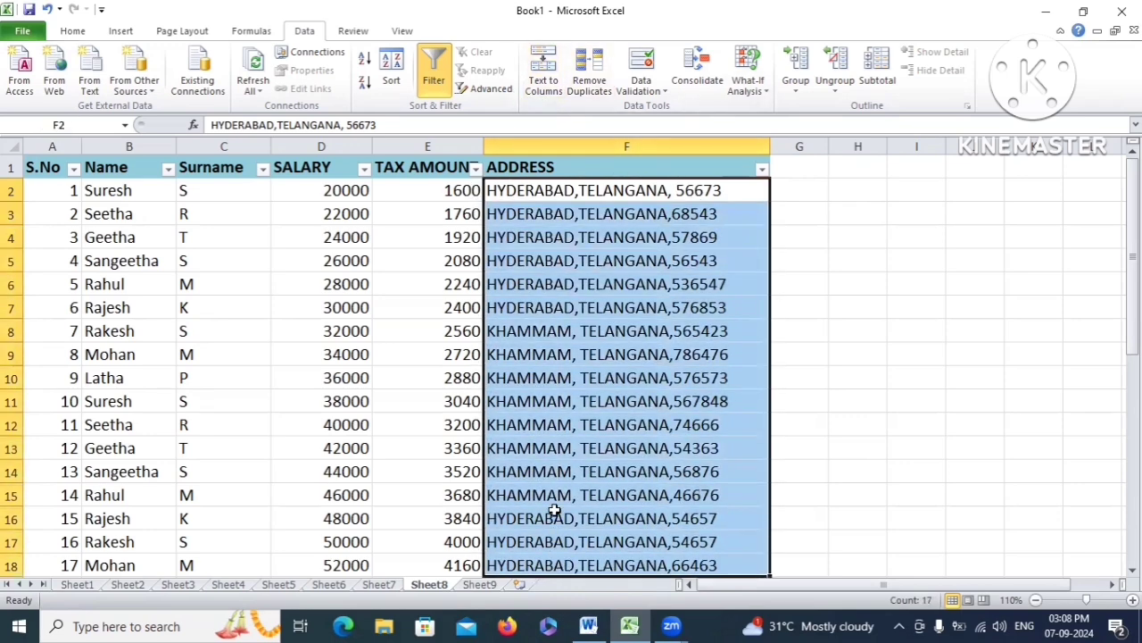
left_click(550, 79)
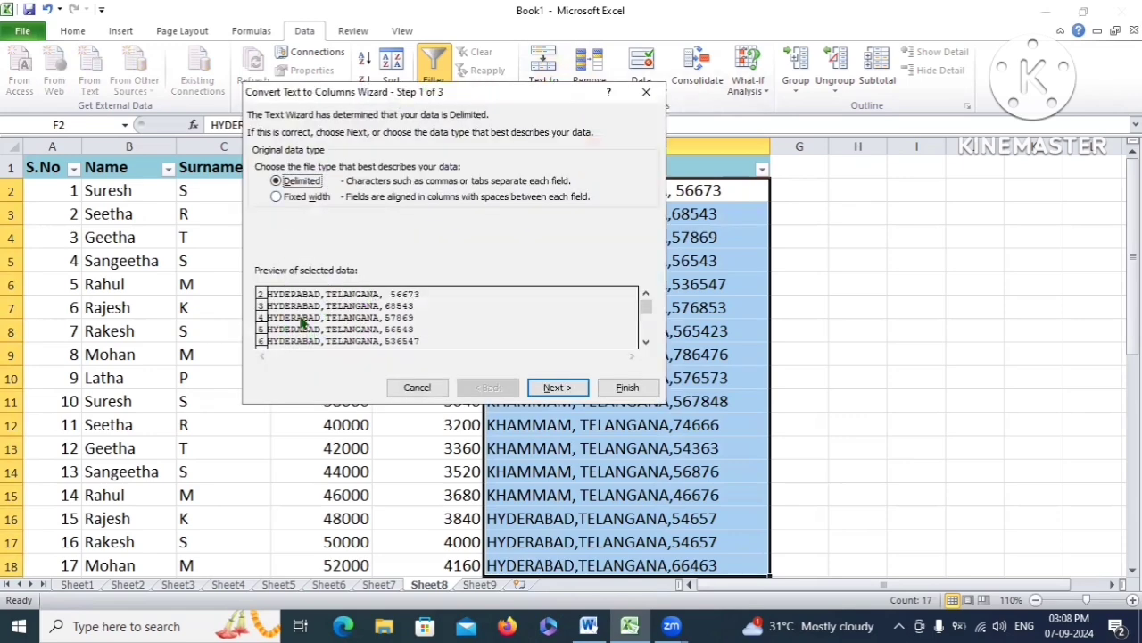
Split the addresses on Comma only, with Space unchecked, into city, state and PIN columns
left_click(557, 387)
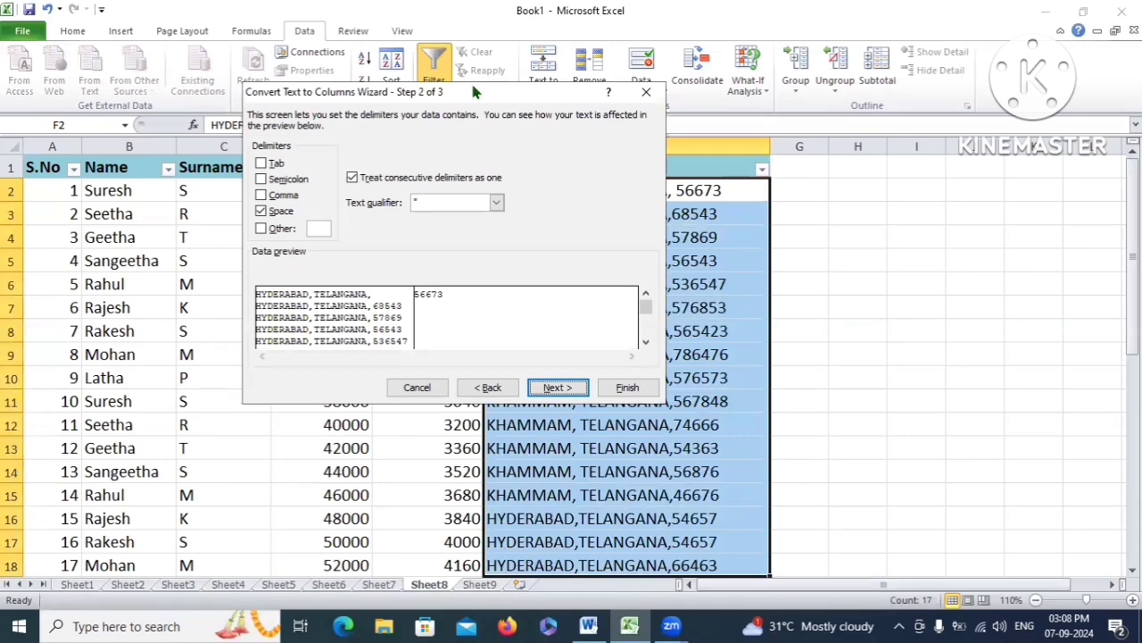
left_click_drag(473, 92, 288, 88)
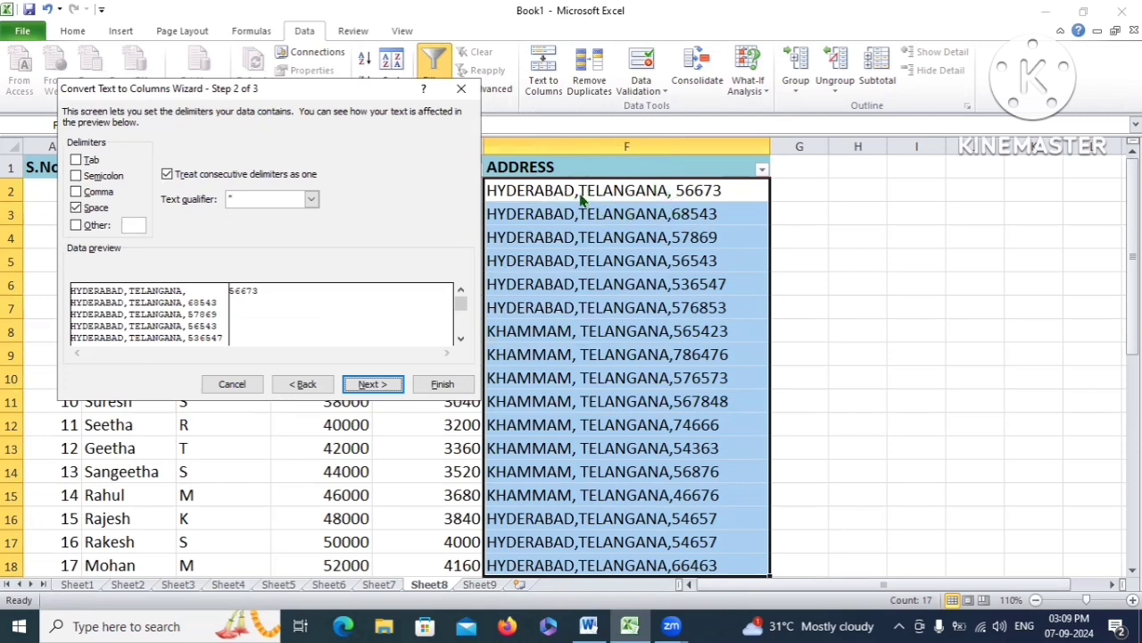
left_click_drag(294, 94, 393, 104)
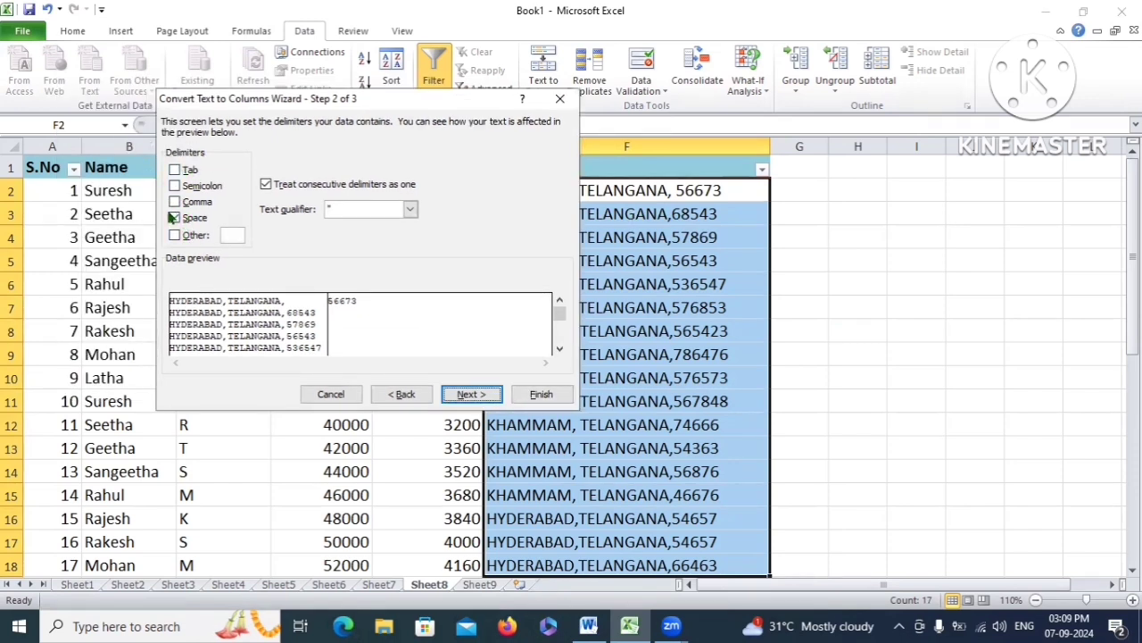
left_click(175, 202)
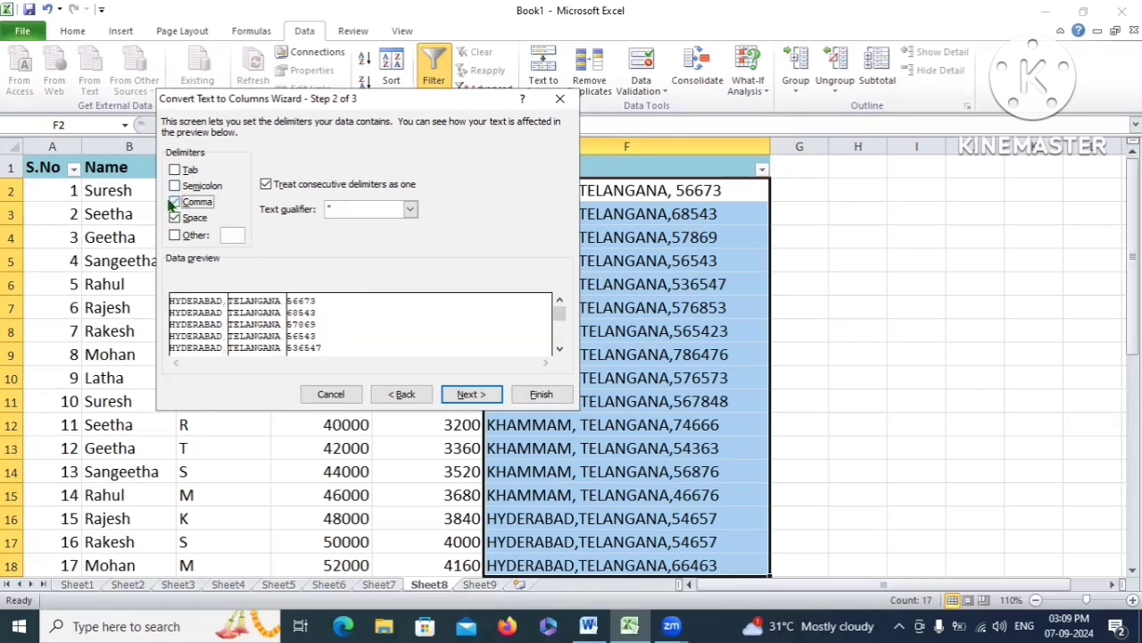
left_click(175, 217)
left_click(175, 218)
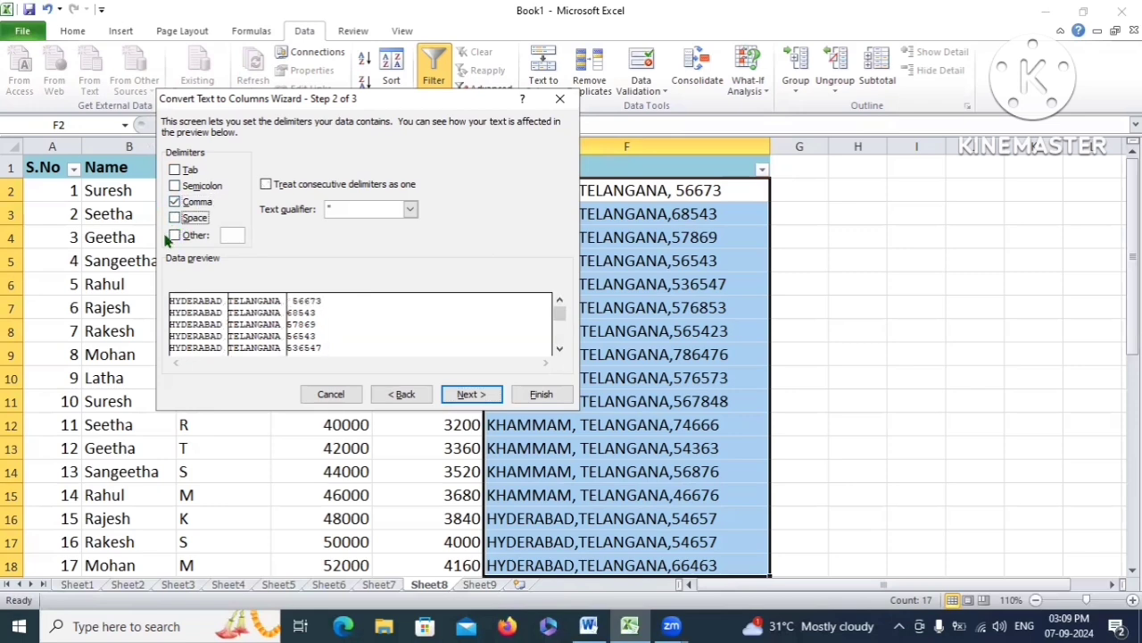
left_click(469, 395)
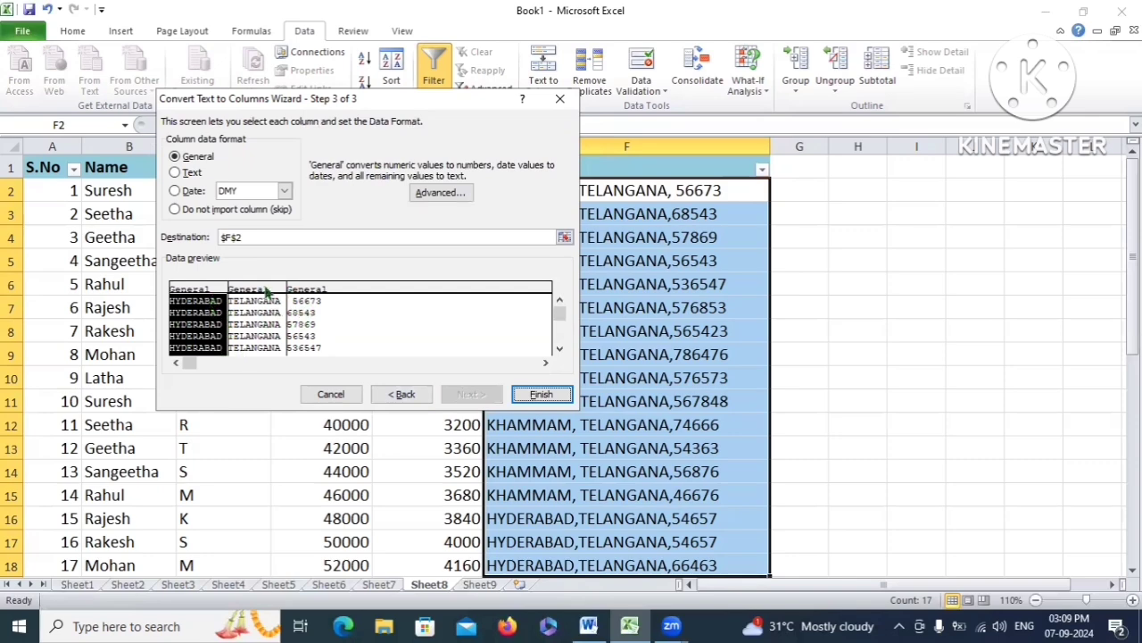
left_click(536, 394)
AutoFit column G so TELANGANA shows in full, checking the city, state and PIN columns
left_click(549, 194)
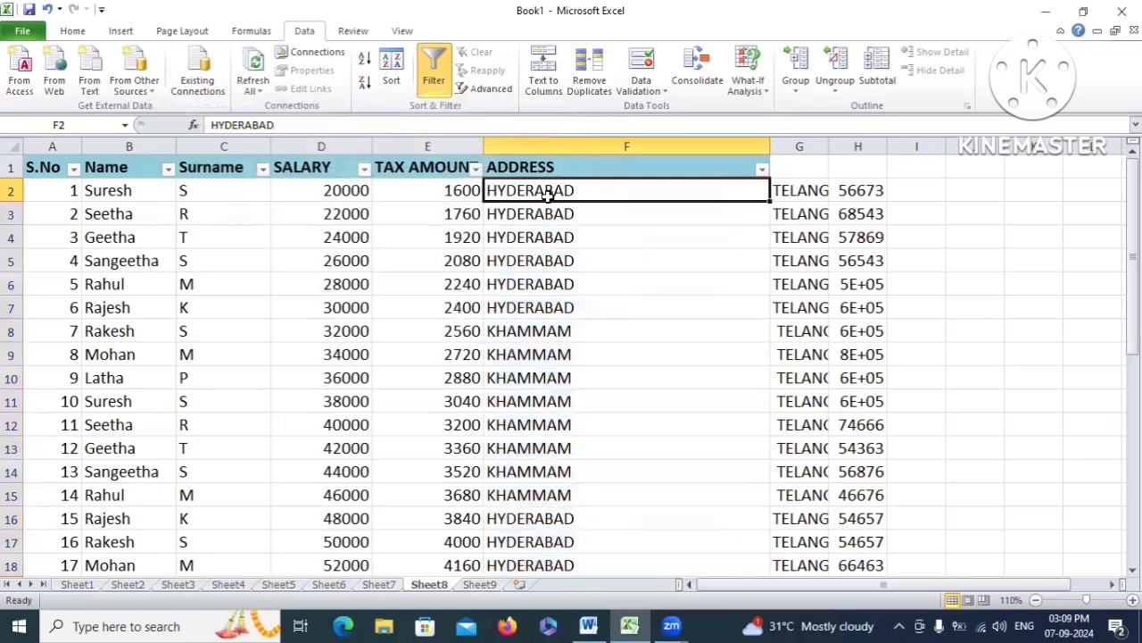
left_click_drag(554, 202, 545, 496)
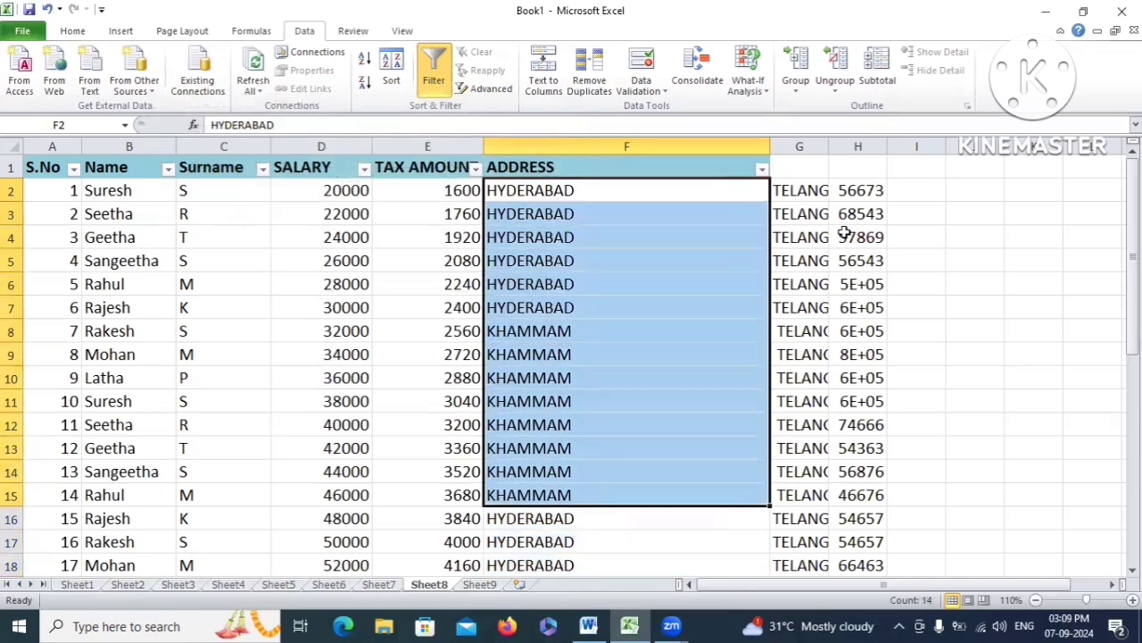
left_click_drag(782, 189, 803, 450)
double_click(828, 146)
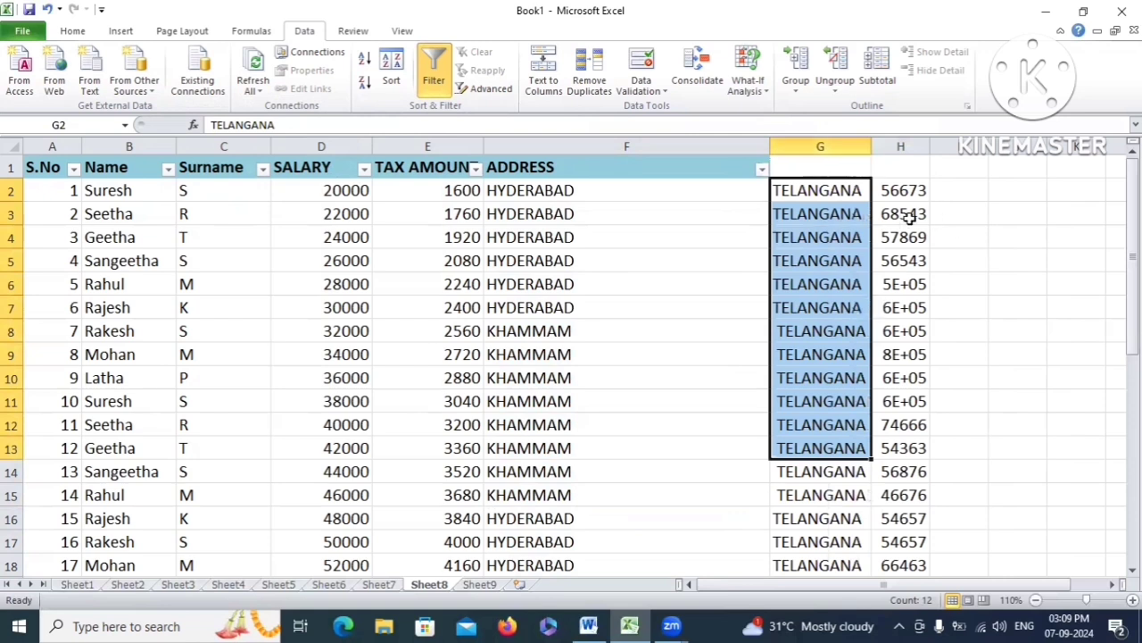
left_click_drag(910, 191, 909, 426)
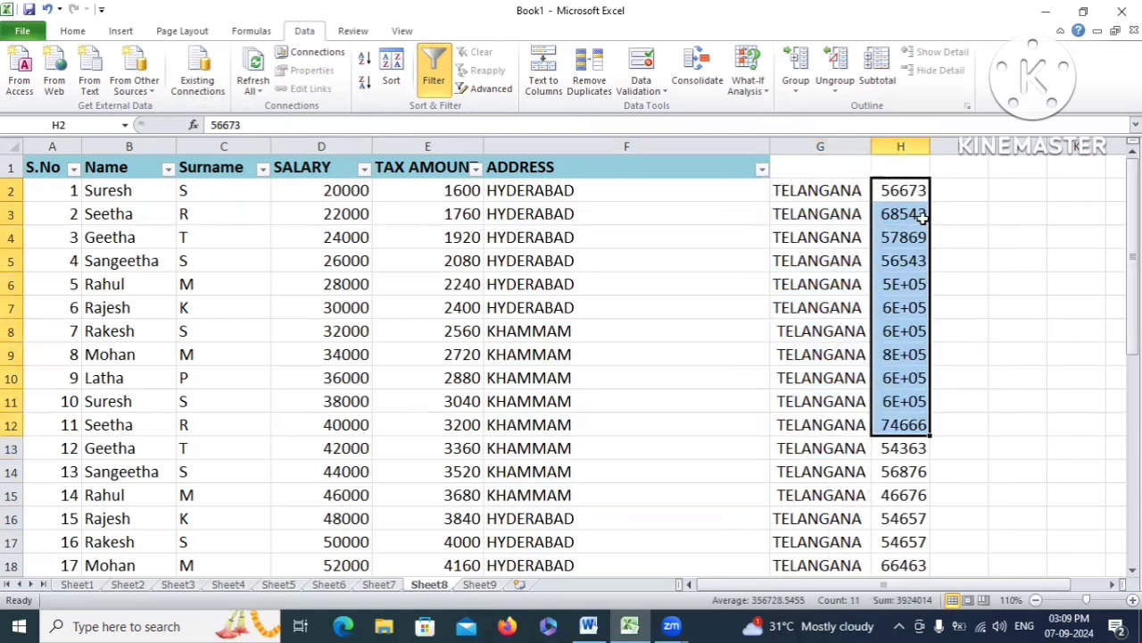
left_click(910, 191)
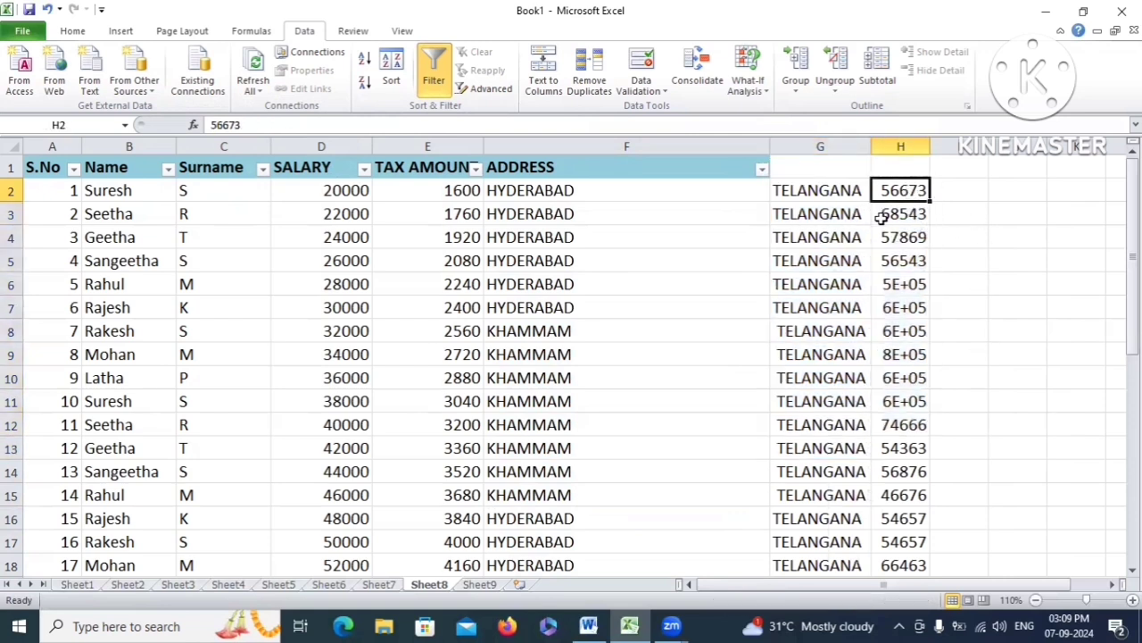
left_click(803, 169)
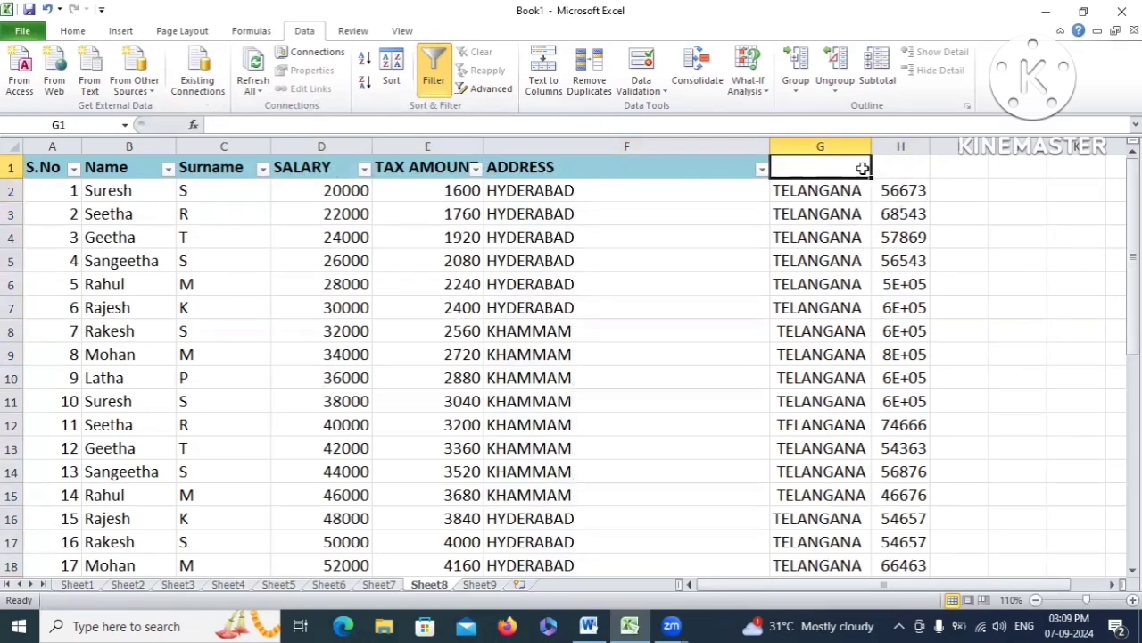
left_click(896, 167)
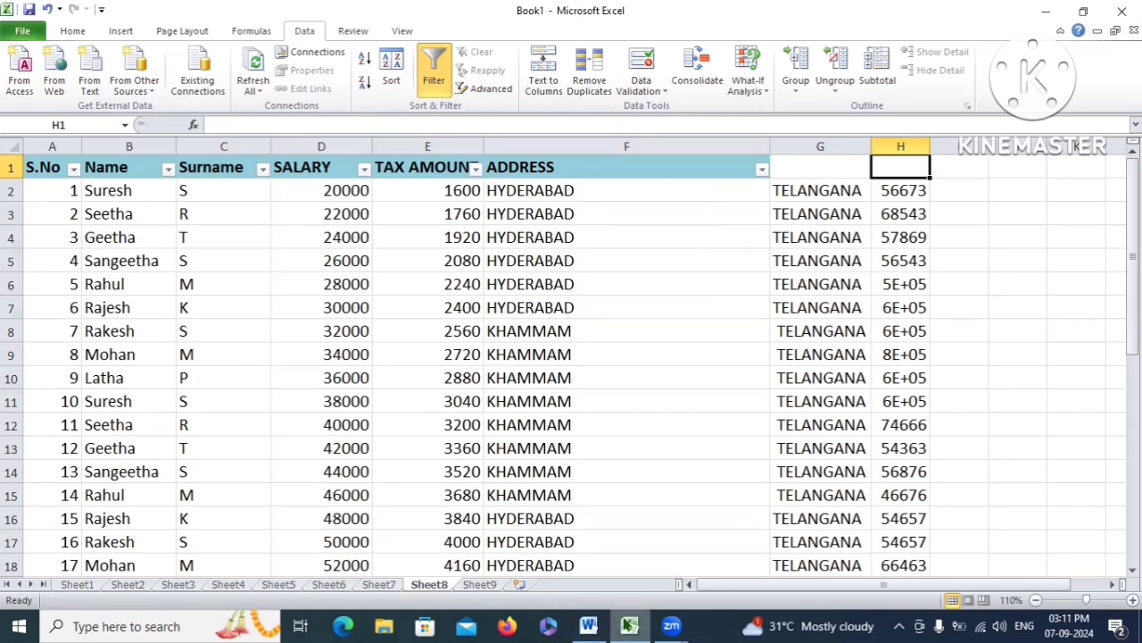
Switch to the Today topics notes in Word and highlight the Remove Duplicates topic
left_click(589, 625)
left_click(419, 482)
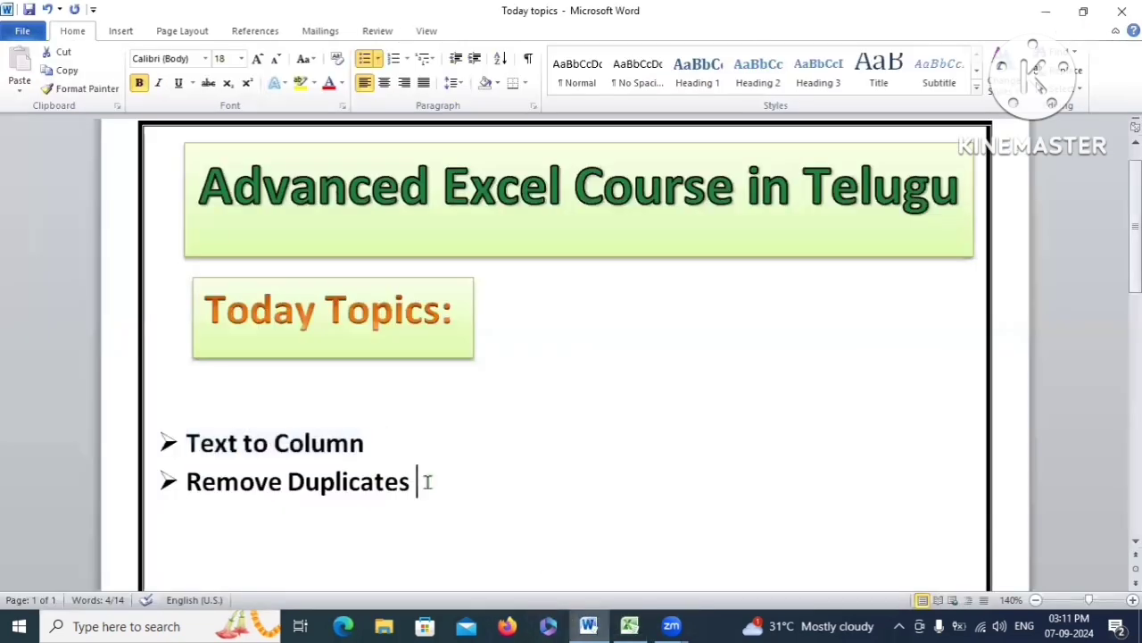
left_click_drag(187, 482, 401, 495)
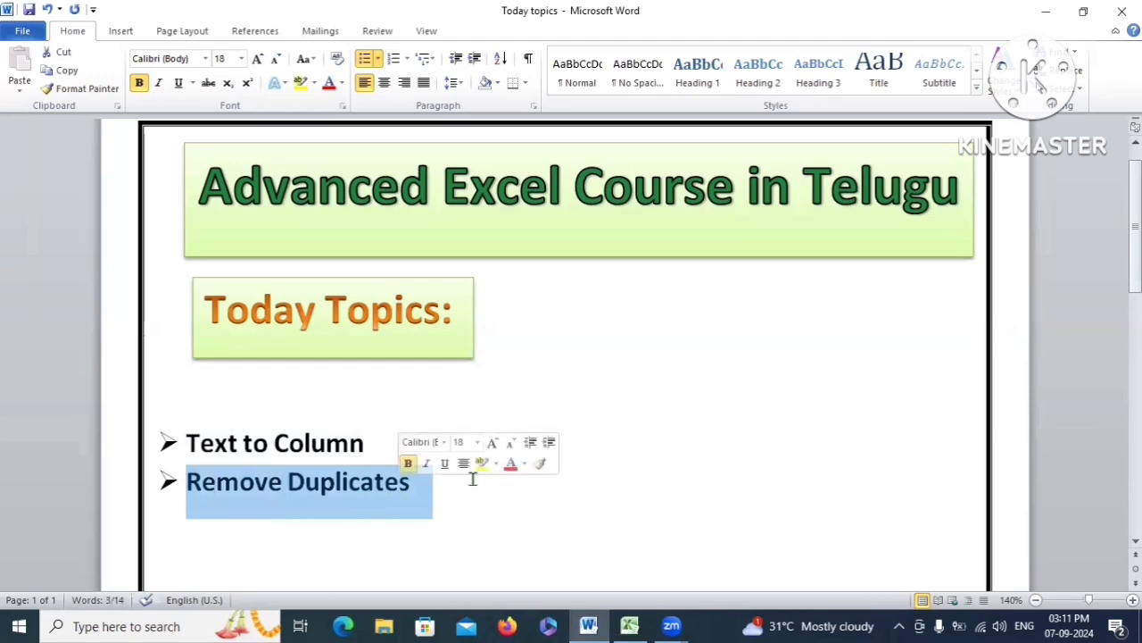
left_click(447, 500)
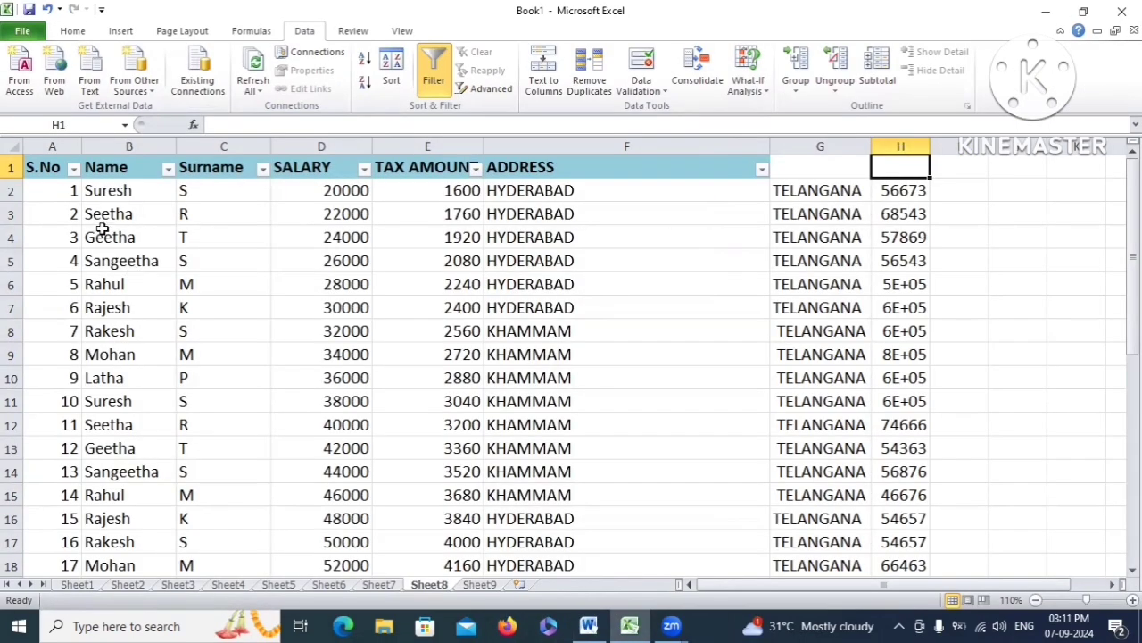
Scroll through Sheet8's Name column, selecting names to review the repeats
scroll(102, 224, "down", 5)
scroll(129, 311, "down", 1)
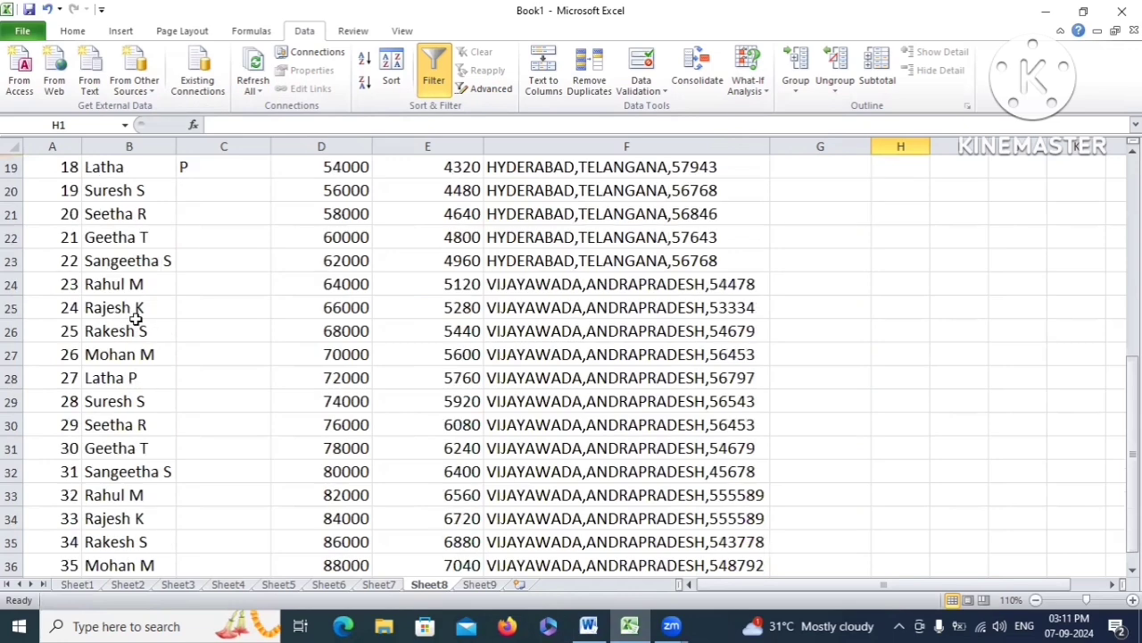
scroll(132, 295, "up", 6)
left_click_drag(119, 192, 147, 357)
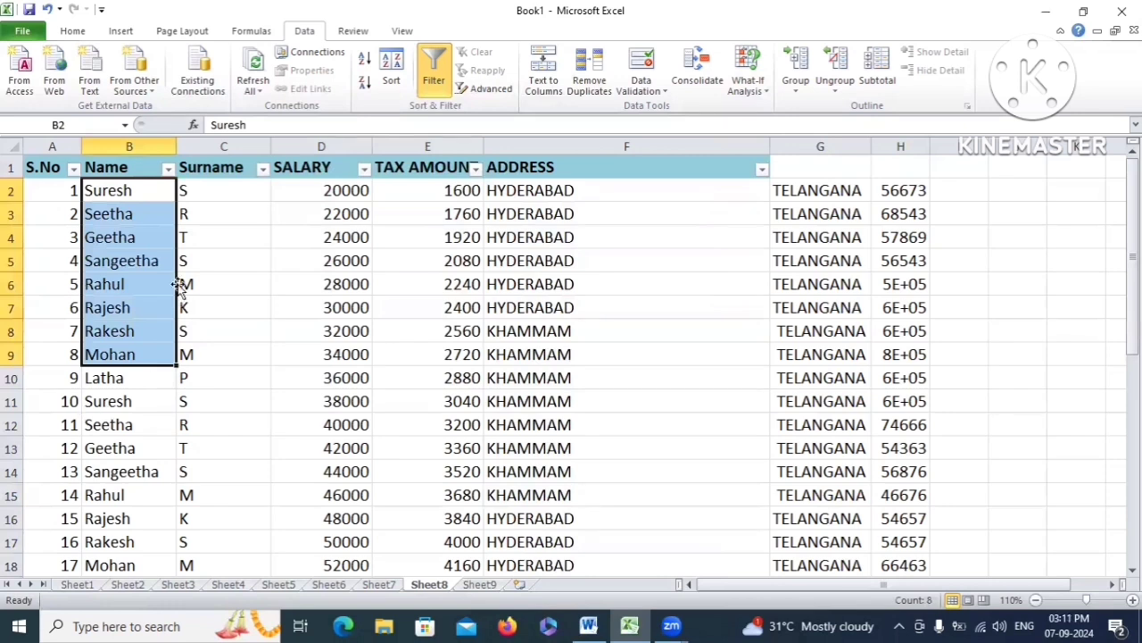
left_click(151, 326)
left_click_drag(112, 191, 127, 375)
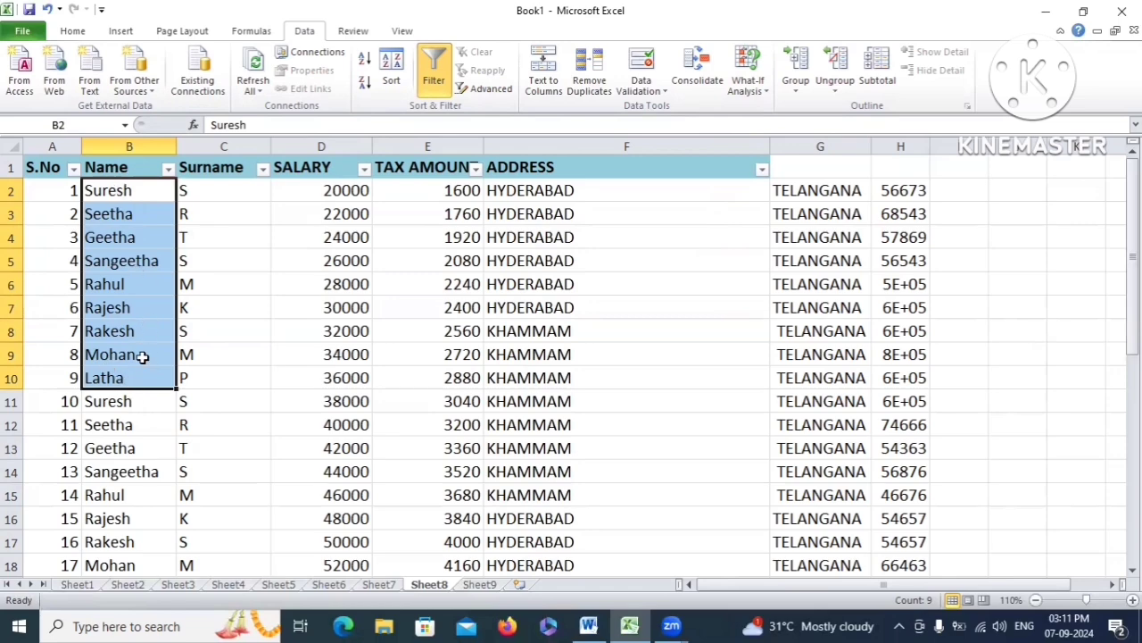
scroll(112, 285, "down", 2)
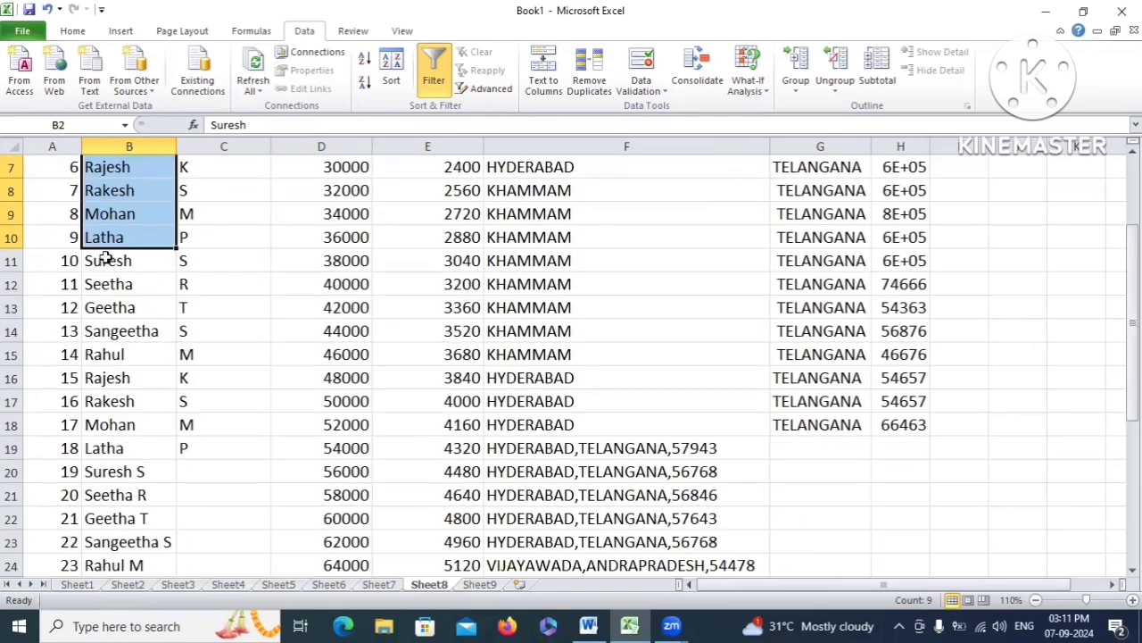
left_click_drag(107, 260, 125, 448)
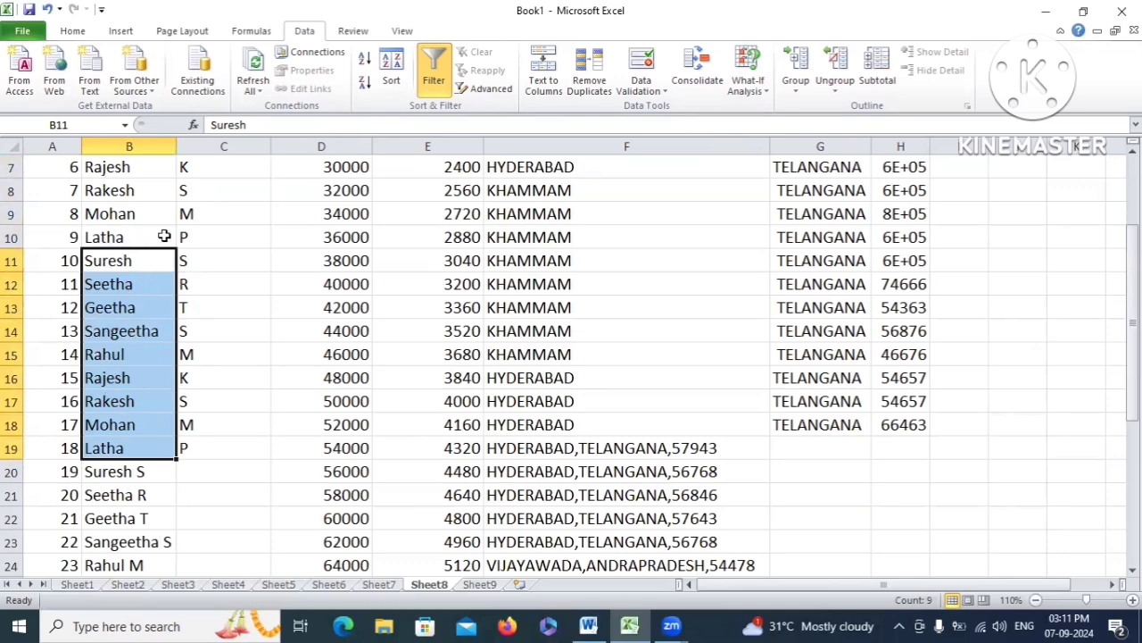
scroll(130, 284, "down", 1)
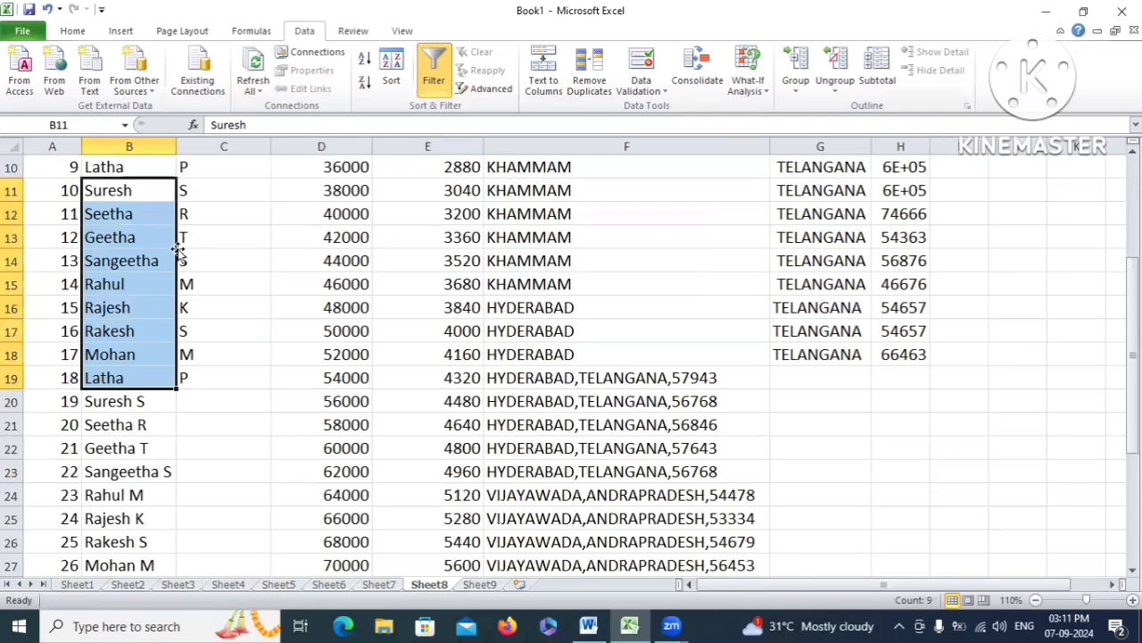
scroll(174, 252, "down", 1)
scroll(160, 243, "down", 1)
left_click(110, 261)
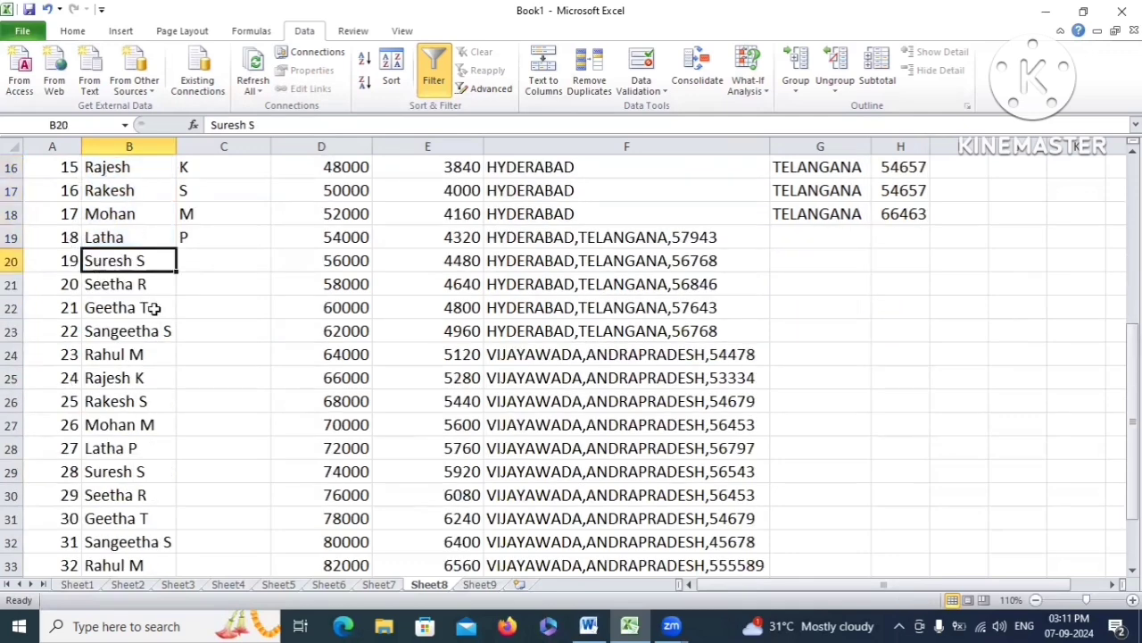
scroll(151, 306, "down", 1)
left_click(128, 379)
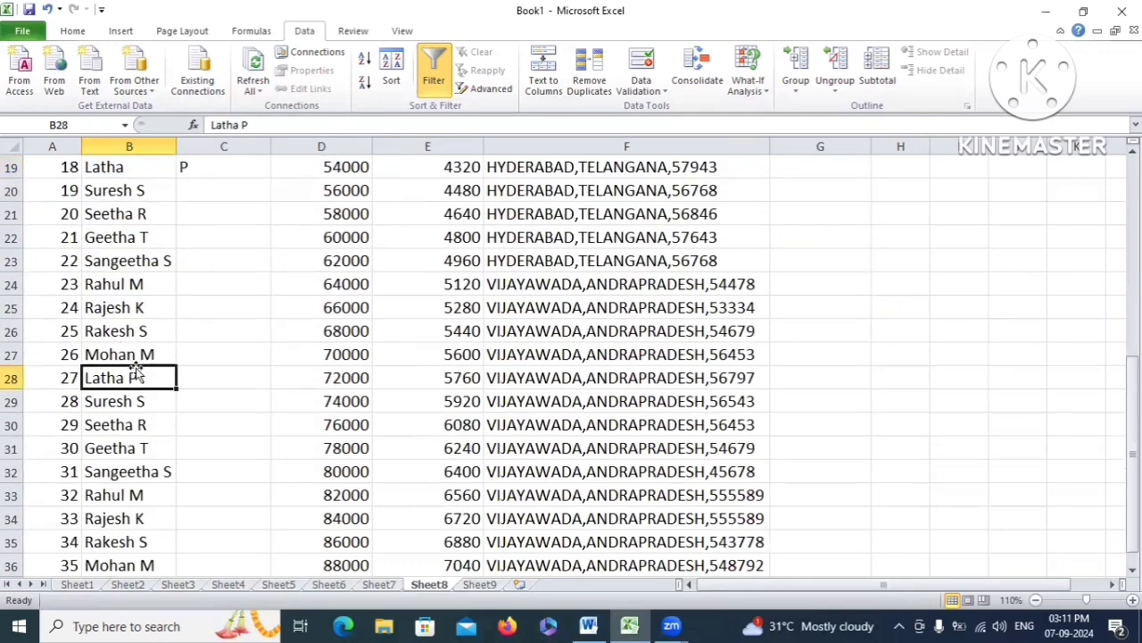
scroll(148, 329, "up", 6)
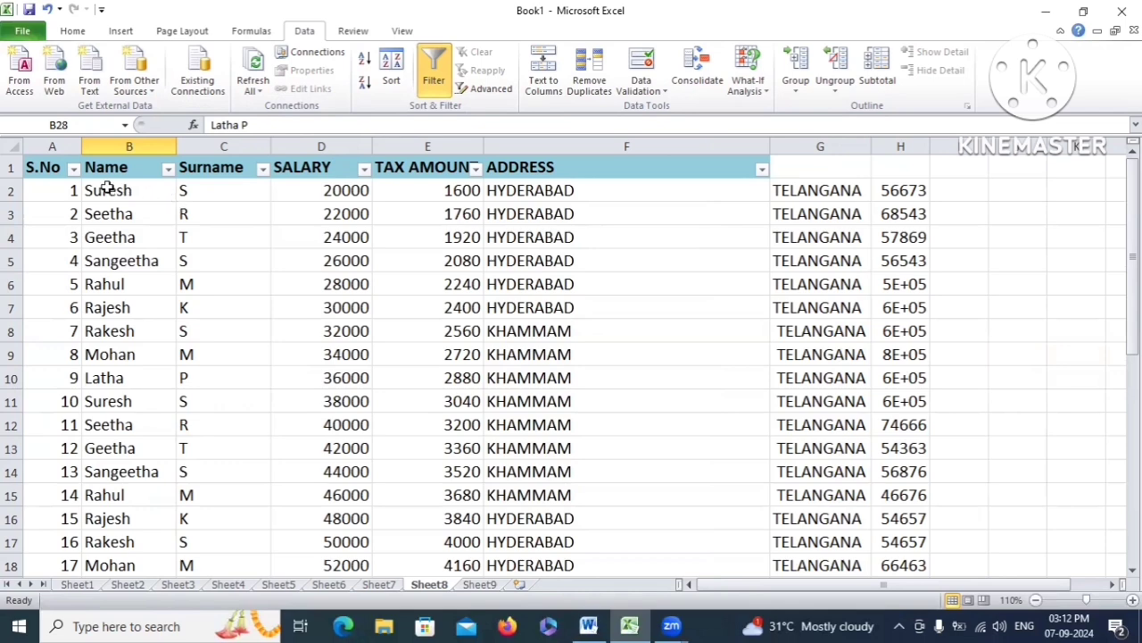
left_click_drag(109, 190, 88, 348)
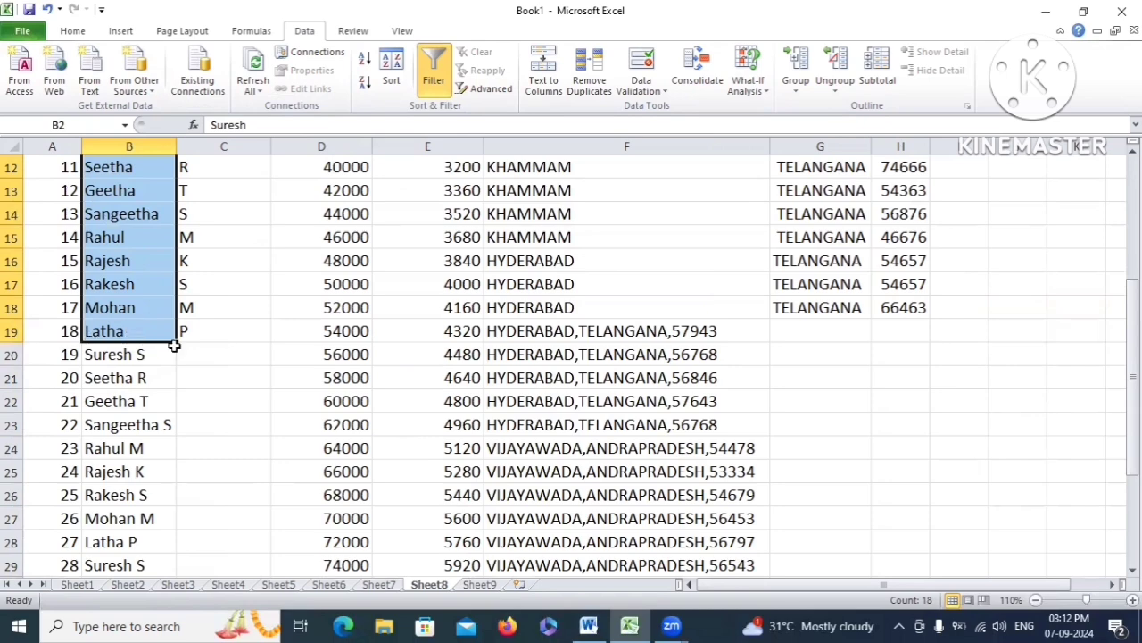
scroll(174, 345, "up", 4)
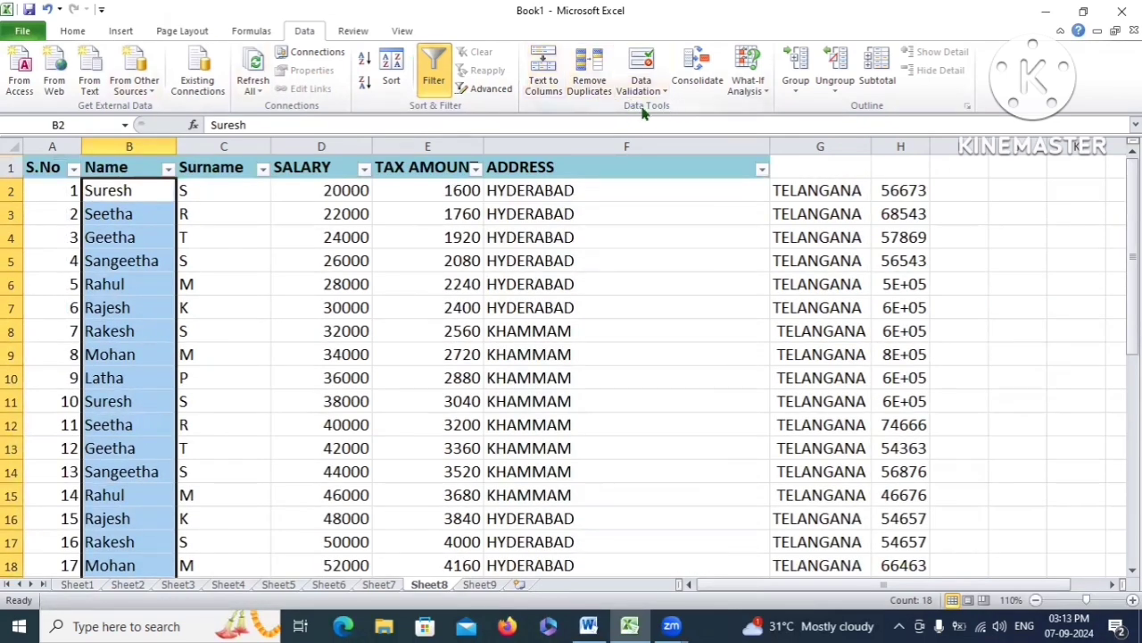
Remove Duplicates on the expanded table, comparing only column B, which removes 18 duplicates
left_click(591, 73)
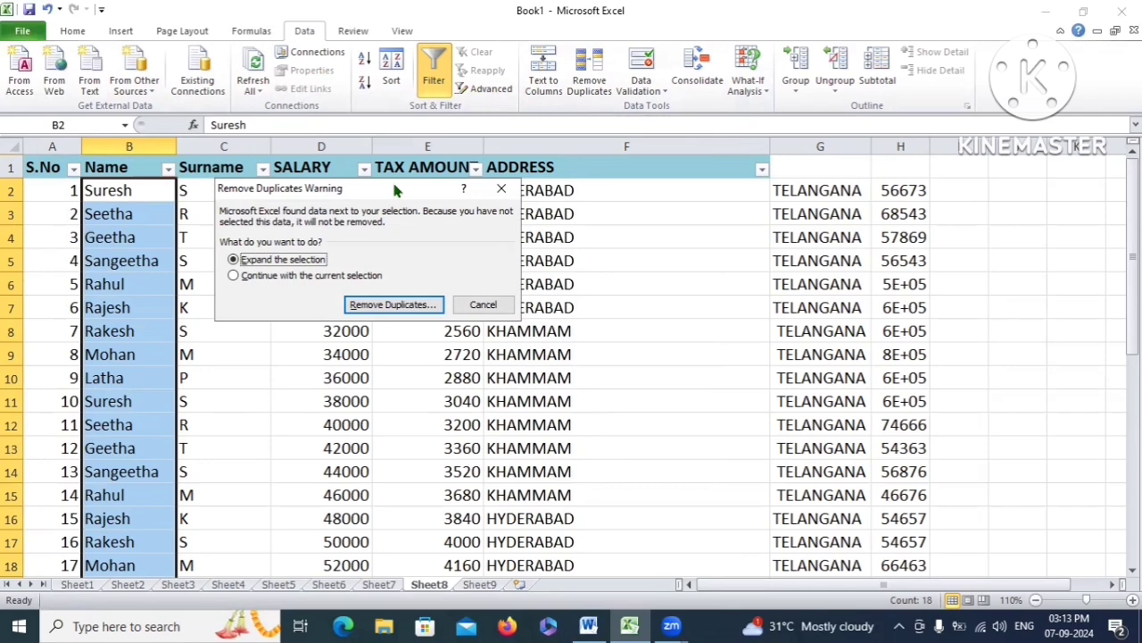
left_click_drag(397, 191, 491, 161)
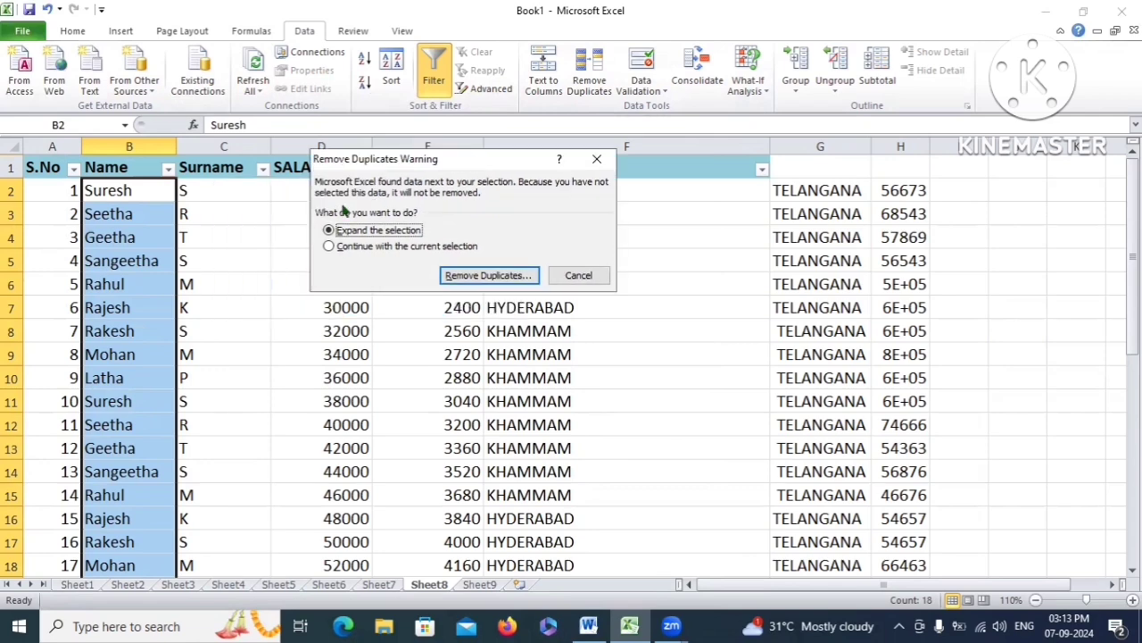
left_click(507, 277)
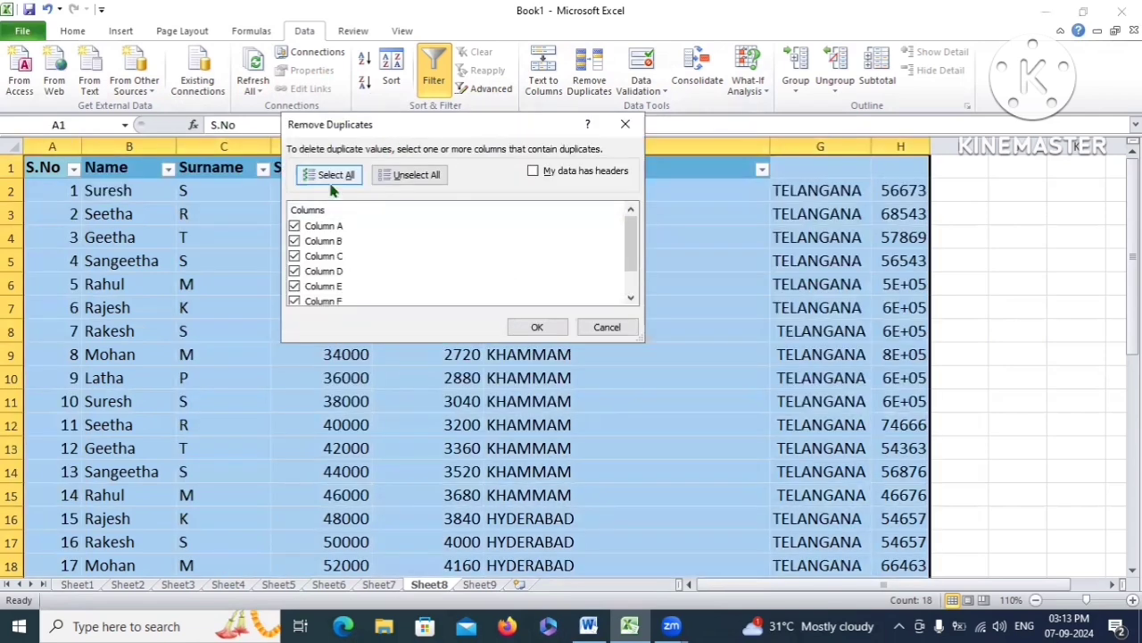
left_click(336, 175)
scroll(388, 258, "down", 2)
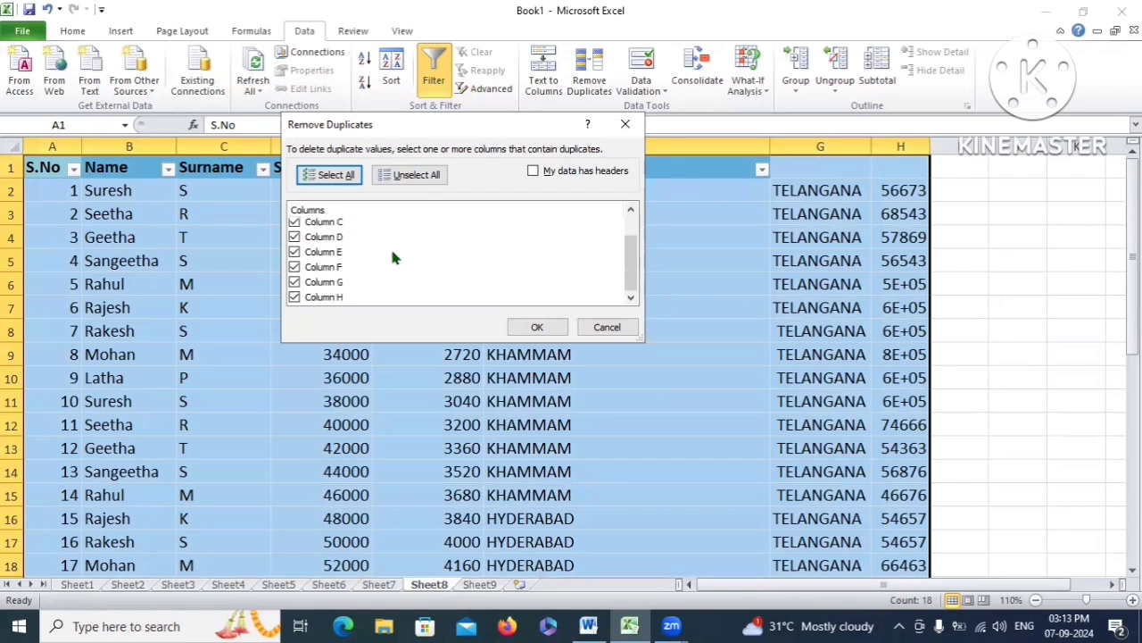
scroll(311, 275, "up", 2)
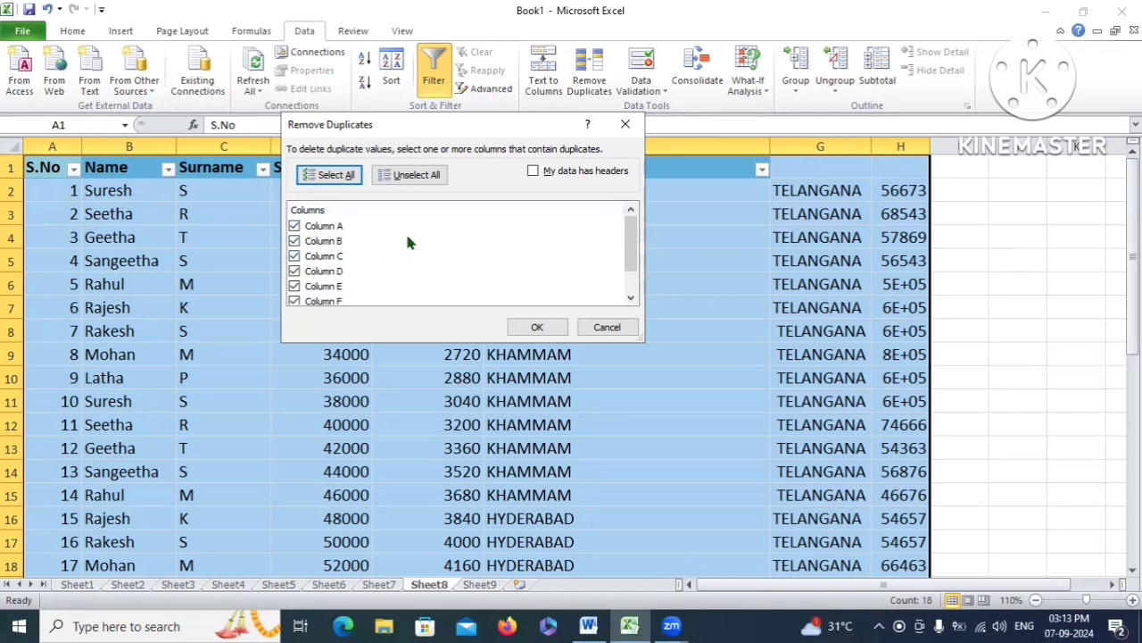
left_click(423, 177)
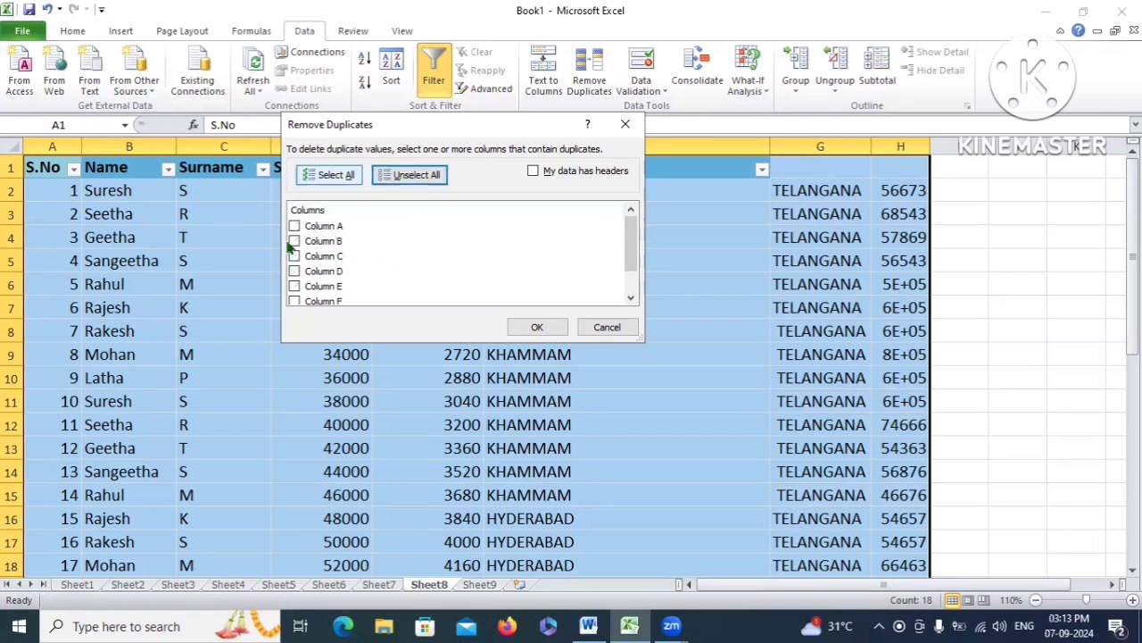
scroll(345, 232, "down", 1)
scroll(337, 251, "up", 1)
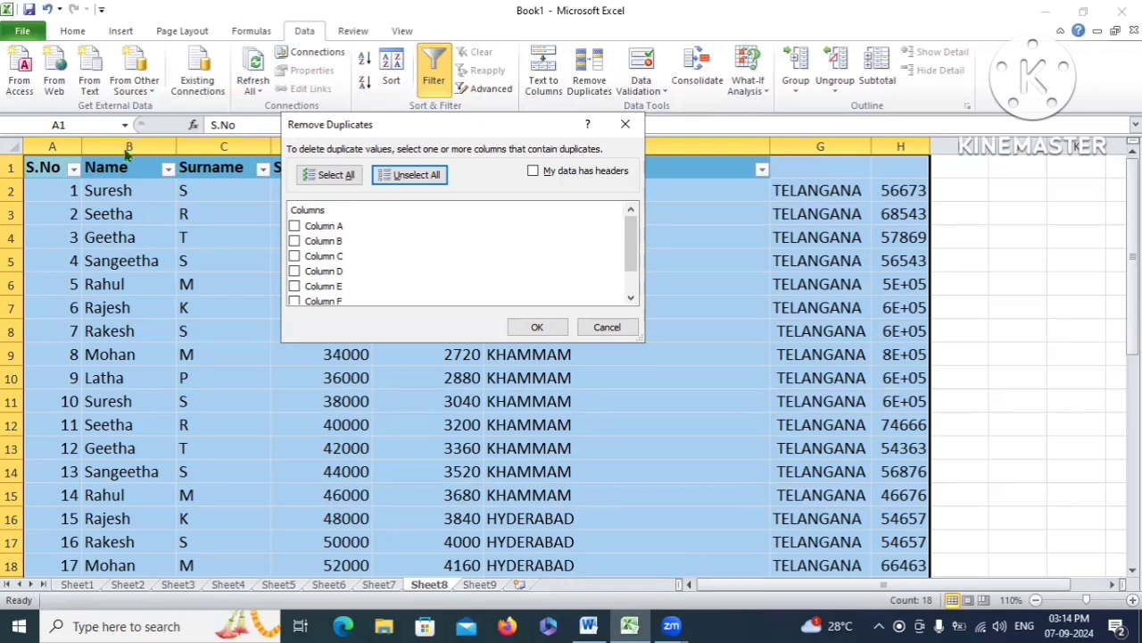
left_click(294, 241)
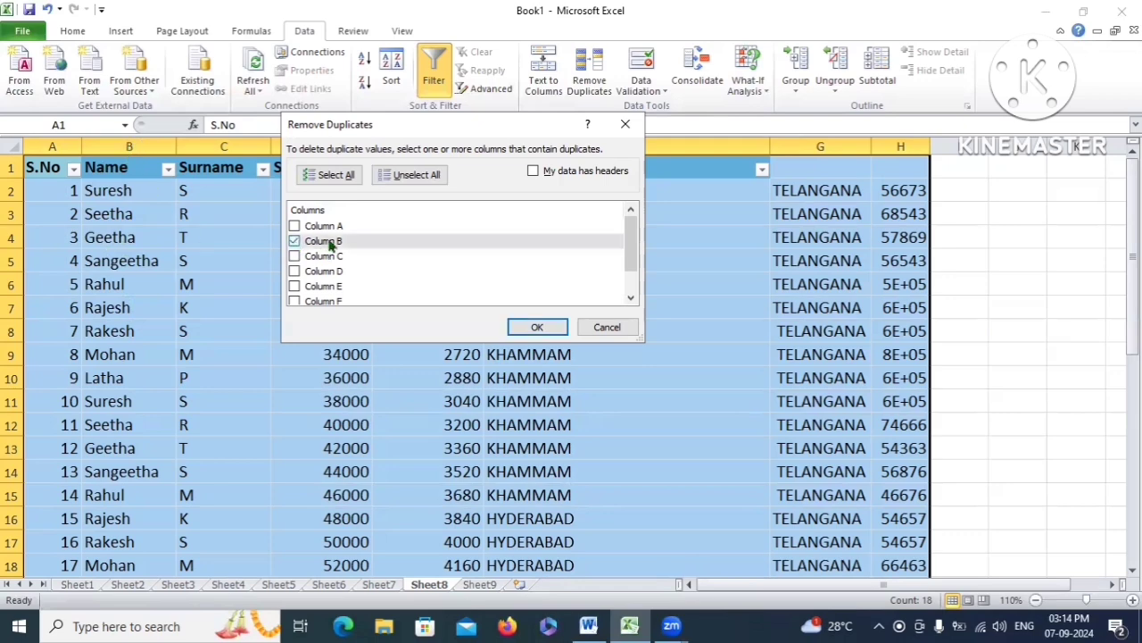
left_click(536, 326)
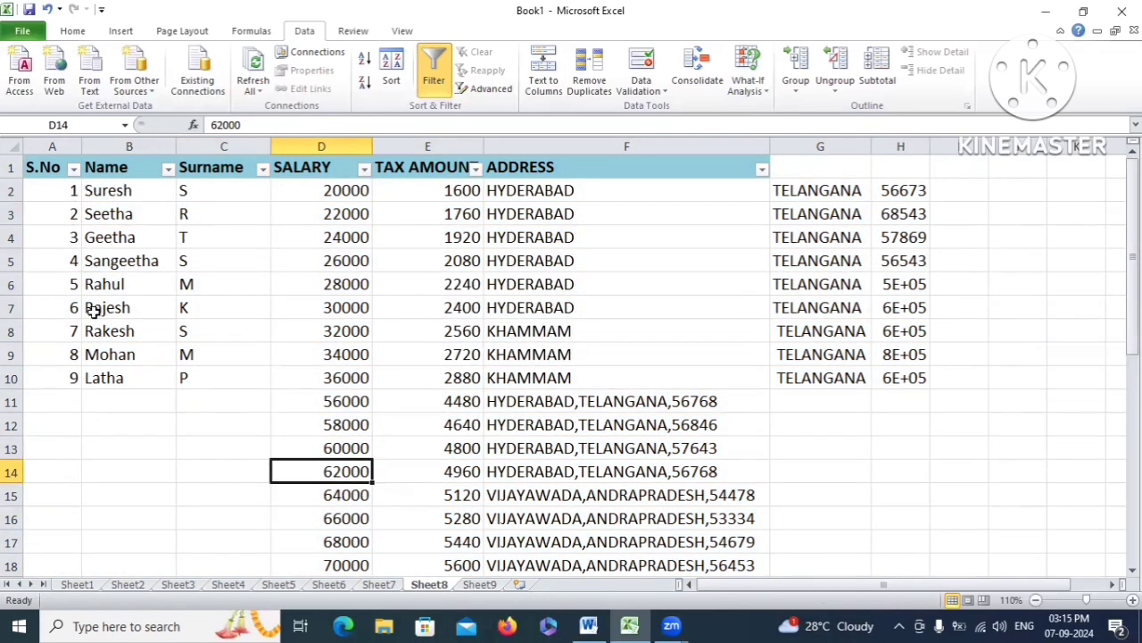
Select the serial numbers and names in rows 2–7, then bring the Today topics document forward
left_click_drag(74, 189, 122, 375)
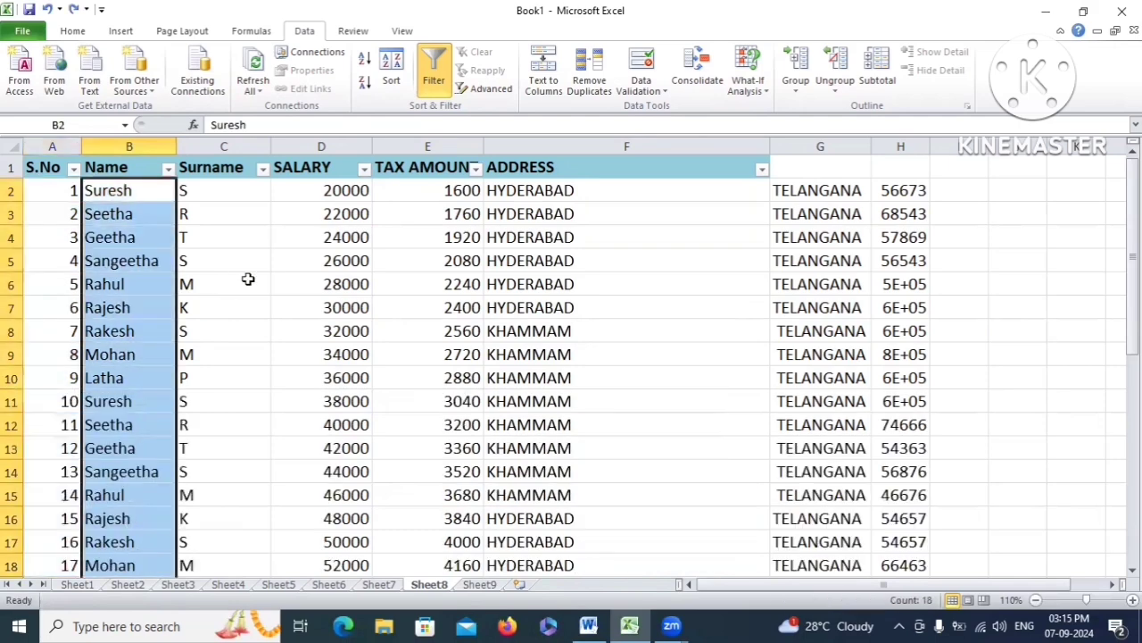
scroll(247, 278, "down", 4)
scroll(250, 278, "up", 4)
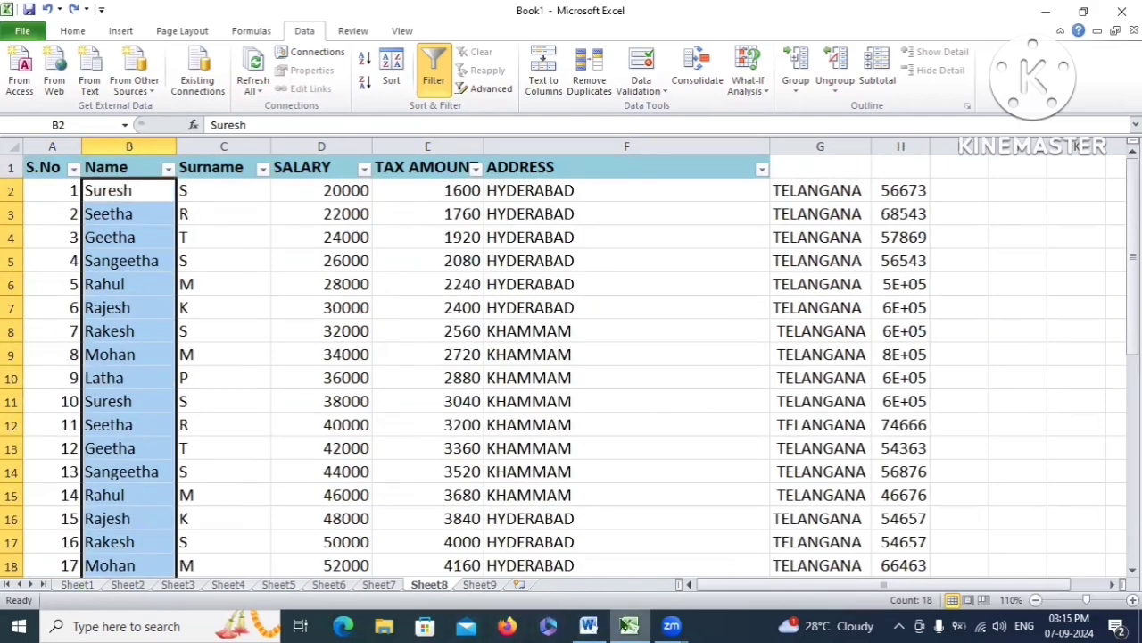
left_click(591, 626)
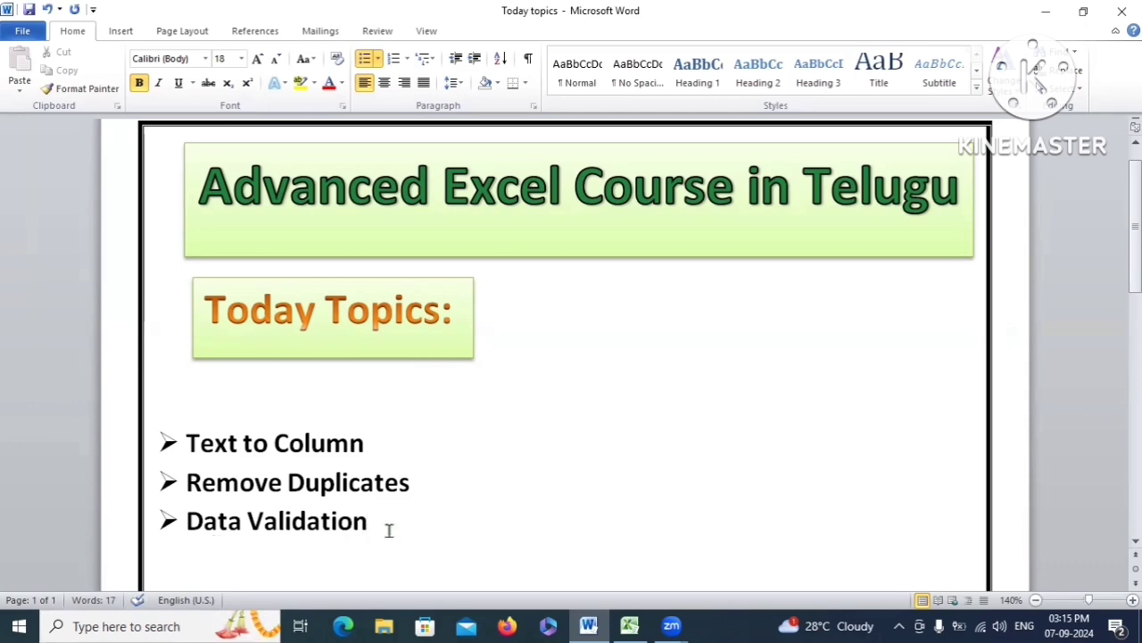
Highlight the Data Validation topic in Word and return to Excel's Sheet7 marks table
left_click_drag(370, 522, 188, 522)
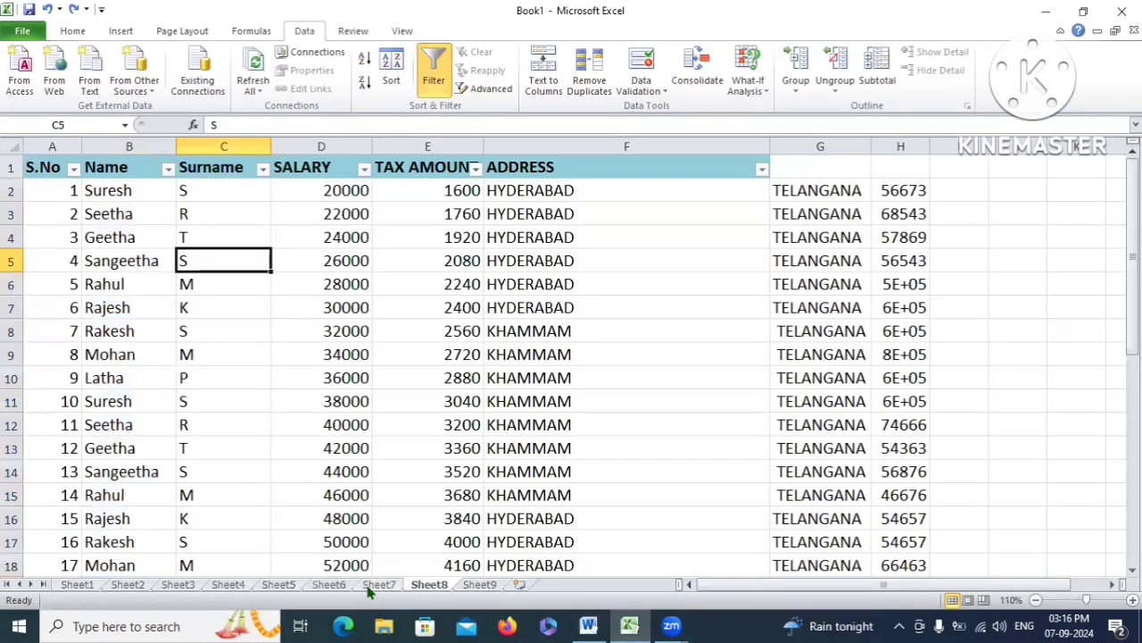
left_click(374, 585)
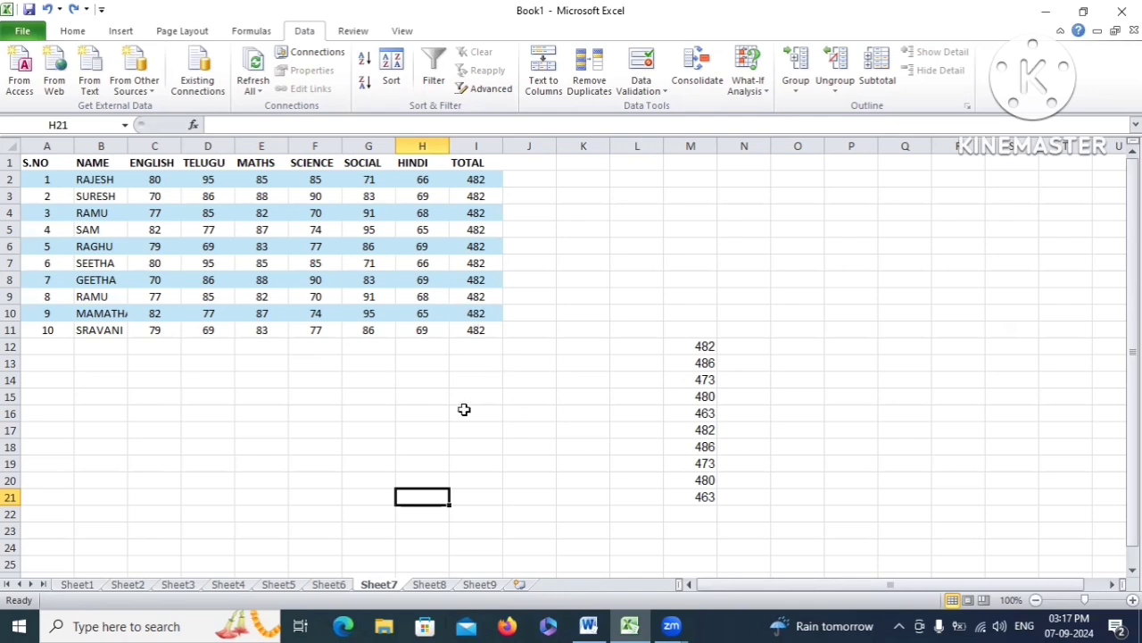
Enter test values fgt in H16 and 789 in I16, then delete both
left_click(421, 416)
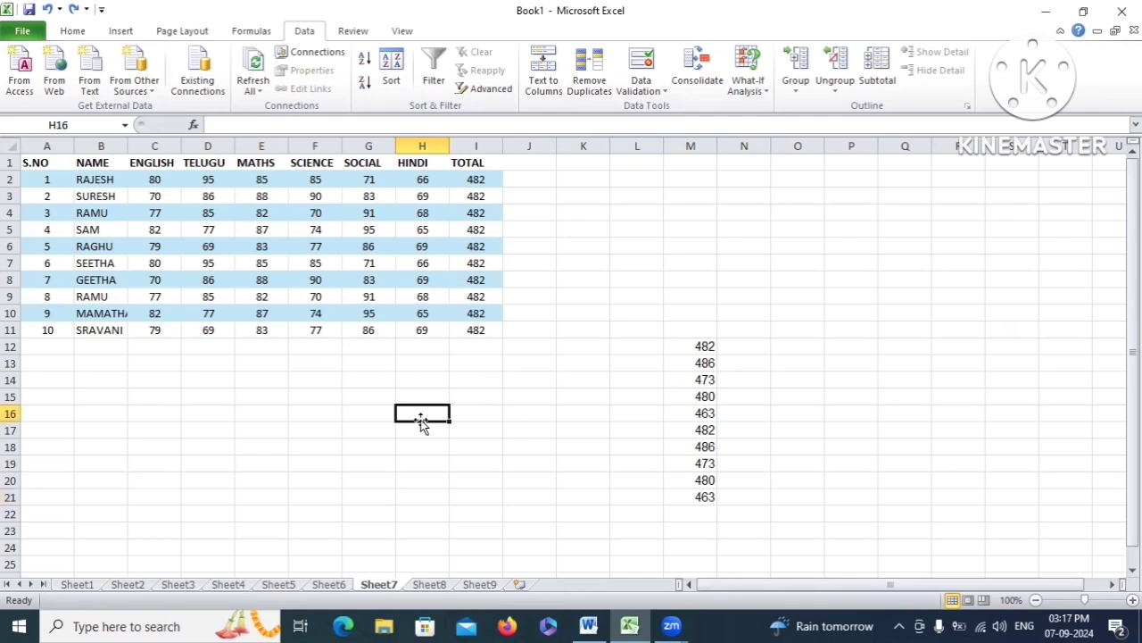
type("fgt")
left_click(480, 412)
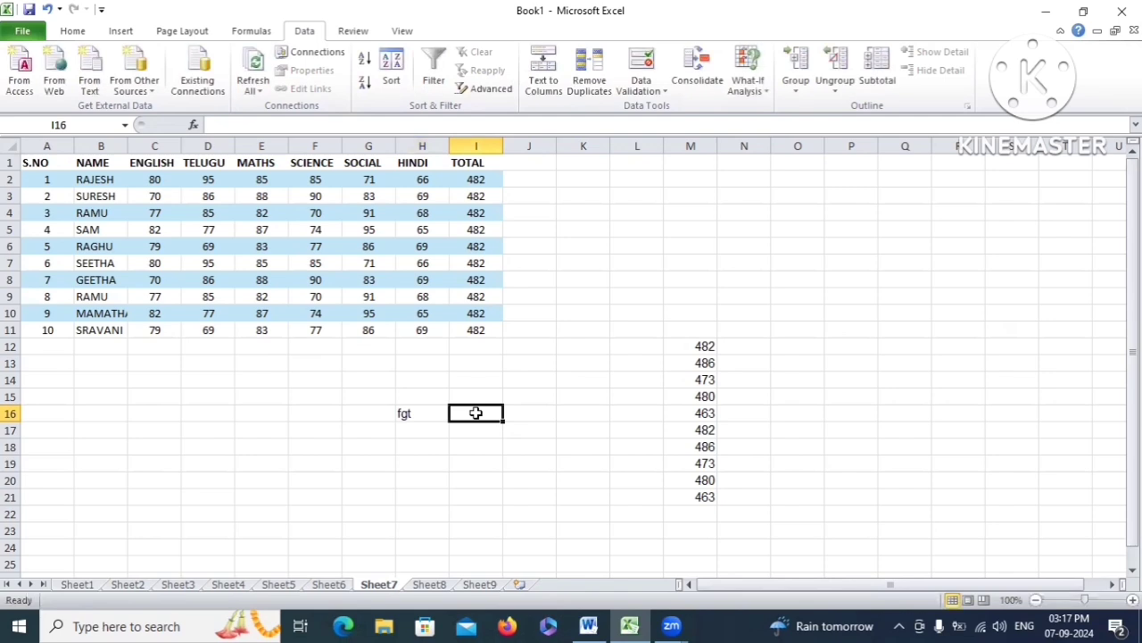
type("789")
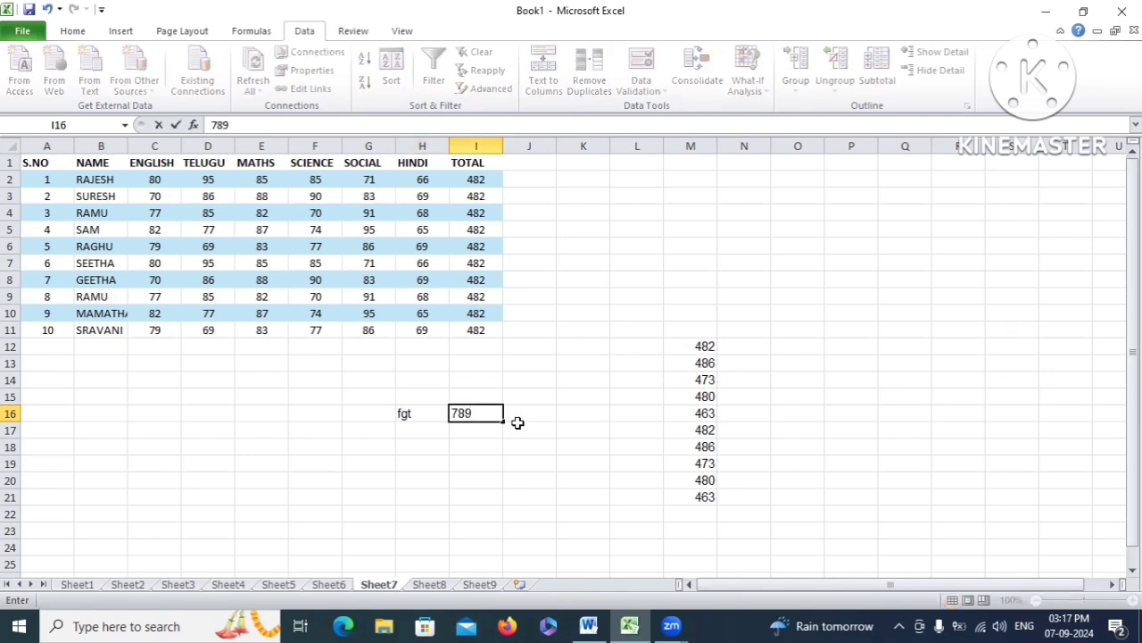
left_click_drag(482, 415, 544, 421)
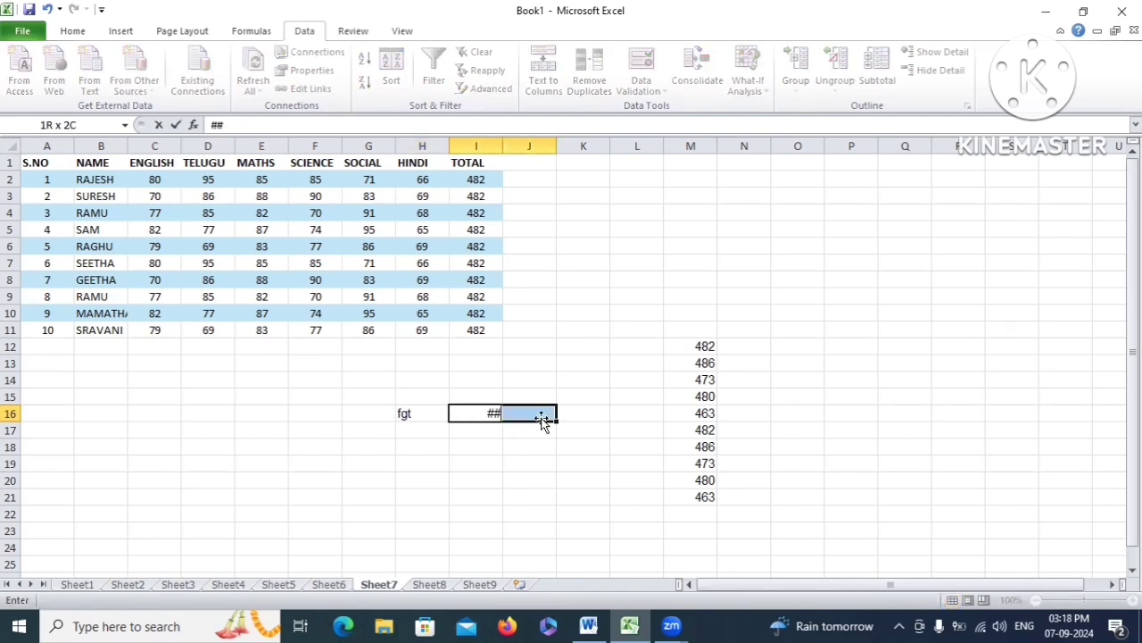
left_click(594, 392)
left_click_drag(401, 412, 482, 413)
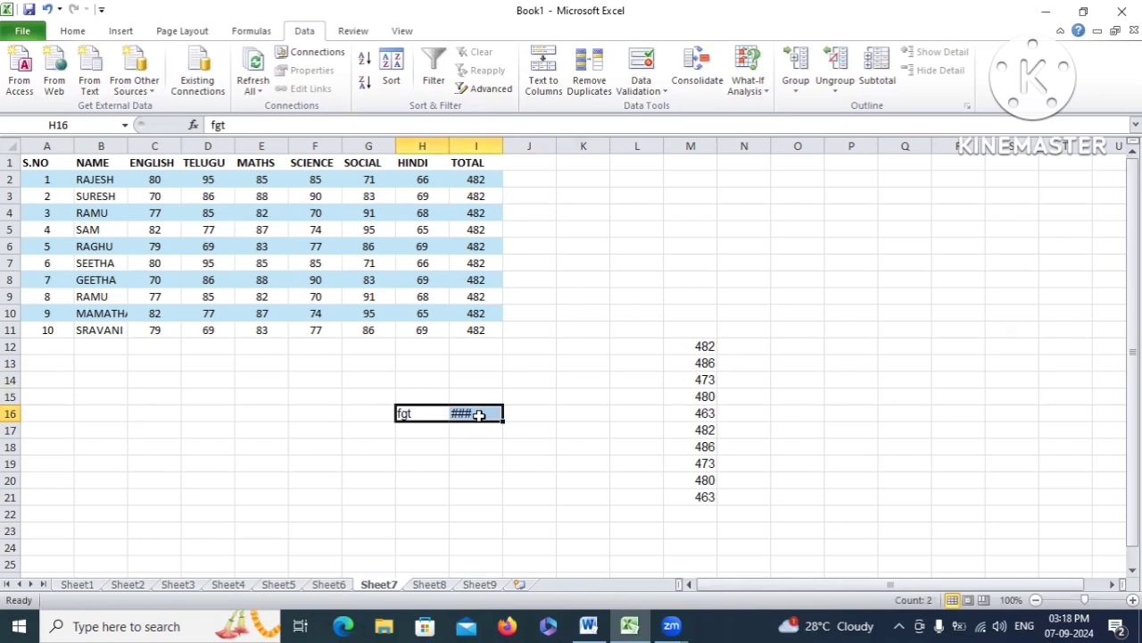
key("Delete")
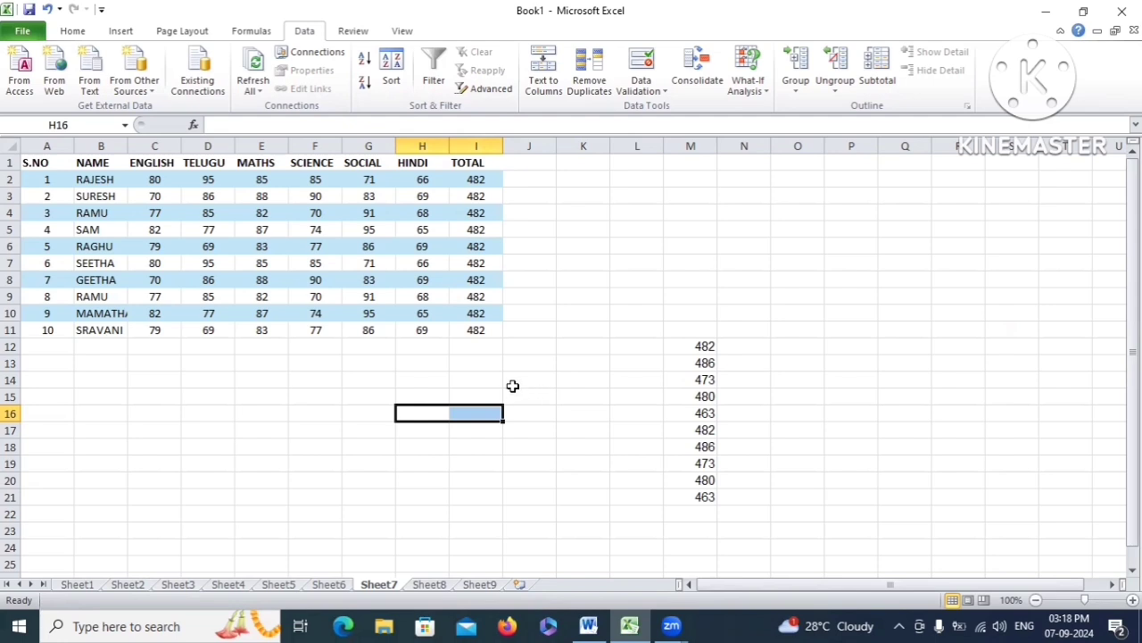
left_click(480, 584)
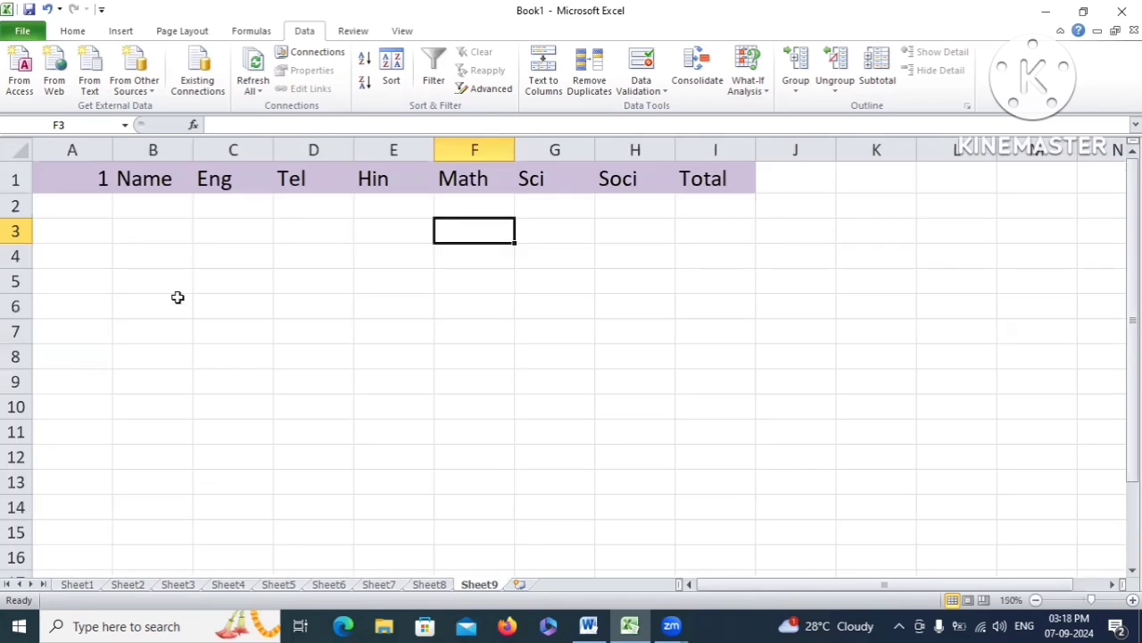
left_click(151, 207)
left_click_drag(84, 181, 615, 180)
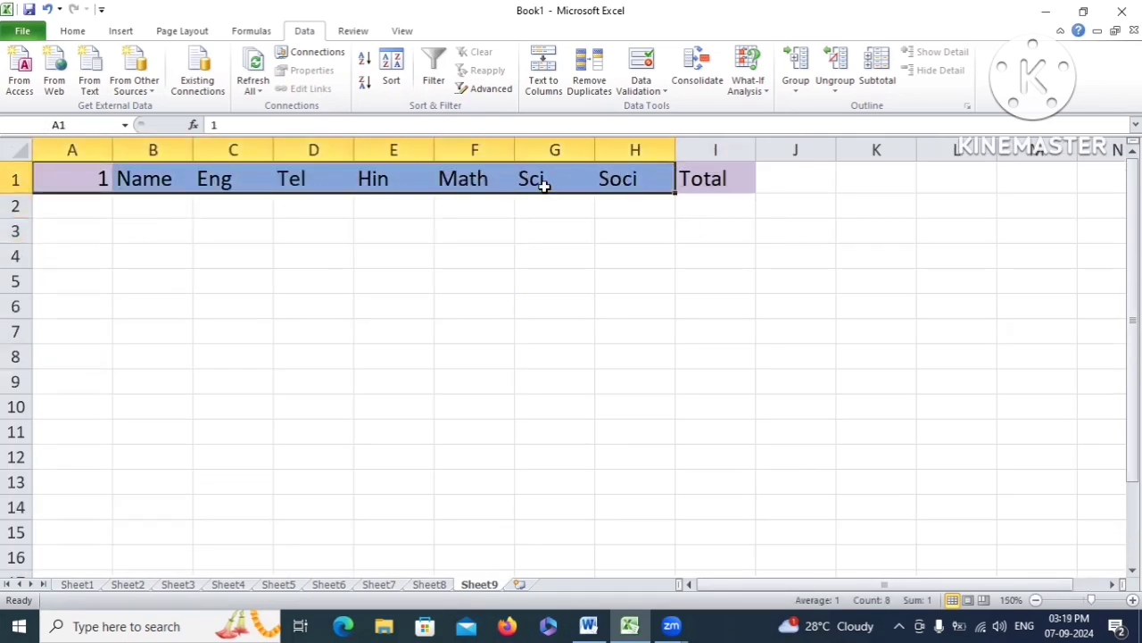
key("Down")
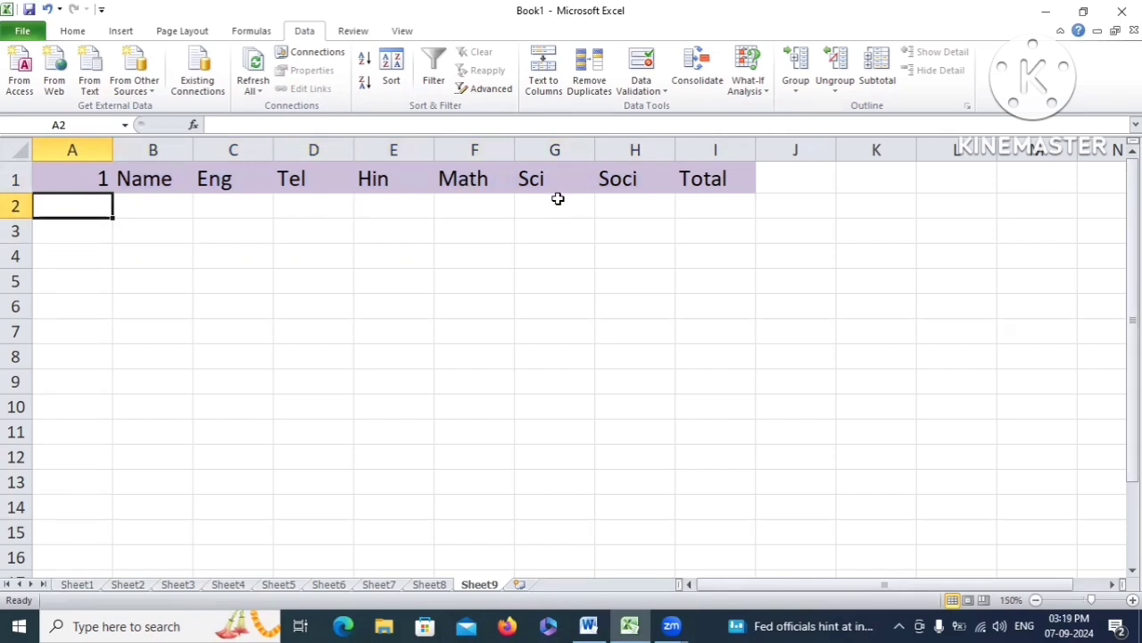
left_click(160, 180)
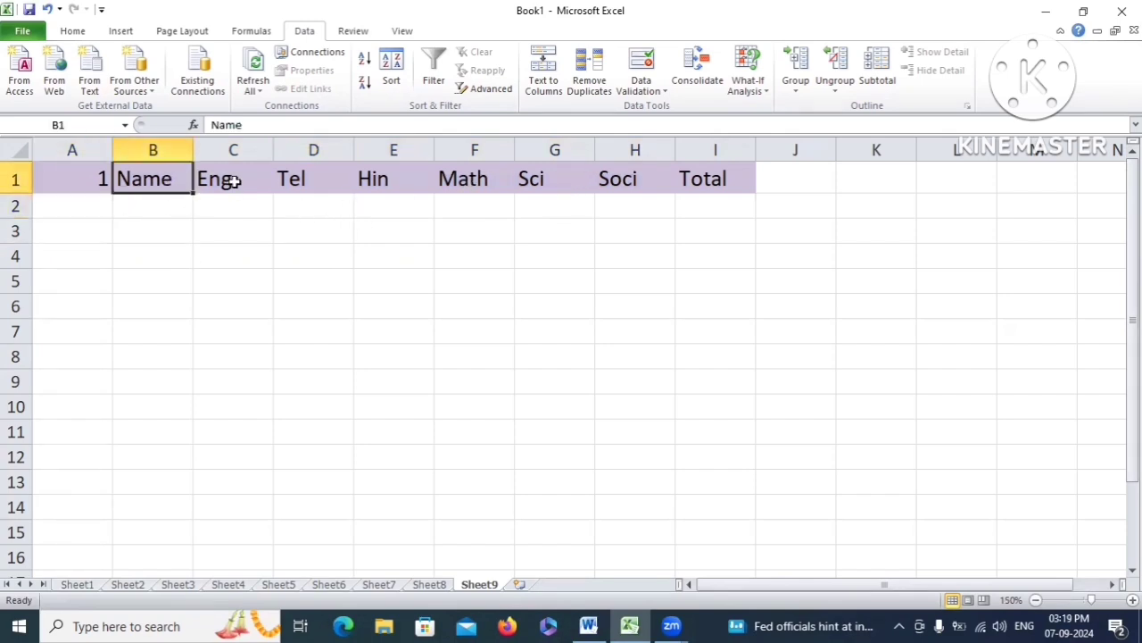
left_click_drag(228, 180, 618, 182)
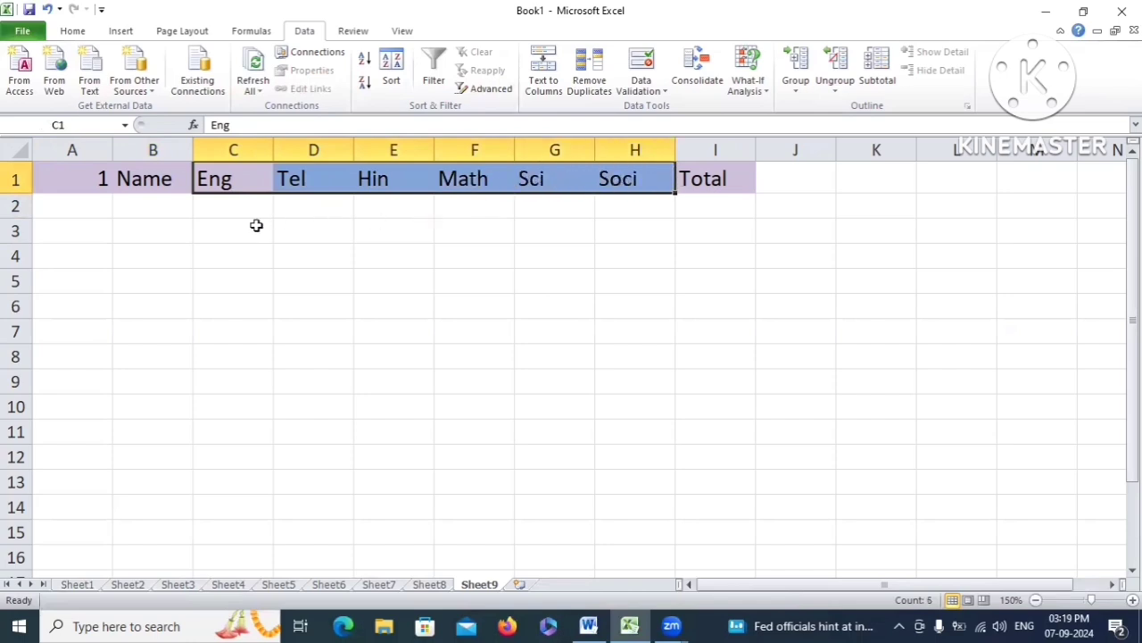
left_click(214, 203)
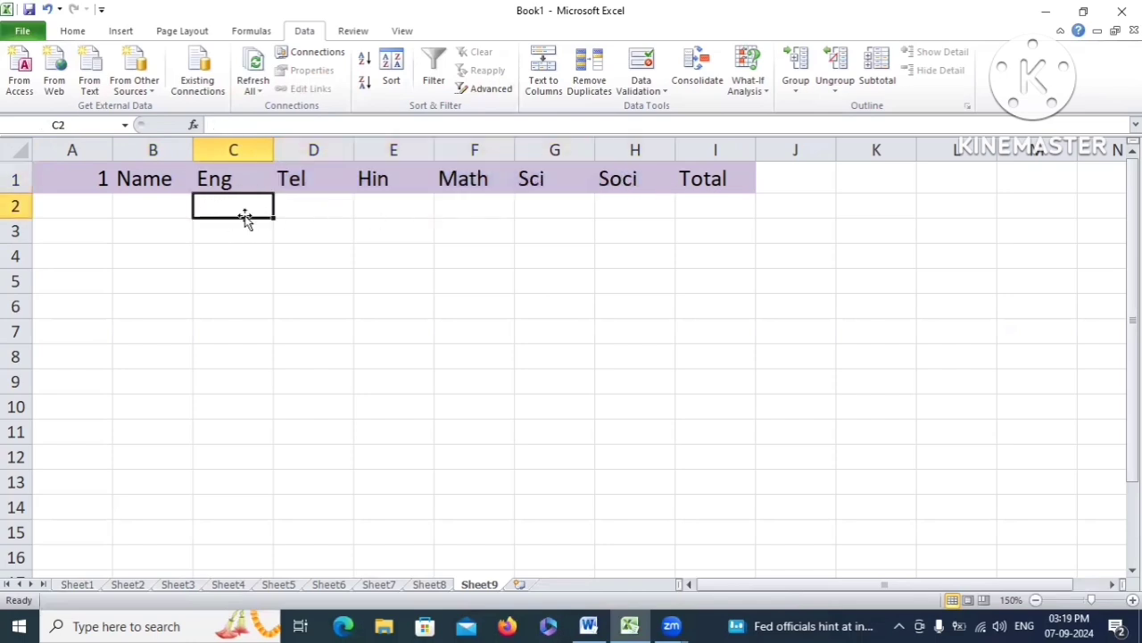
left_click_drag(220, 202, 249, 326)
left_click_drag(304, 211, 332, 391)
left_click(212, 205)
left_click_drag(217, 187, 616, 182)
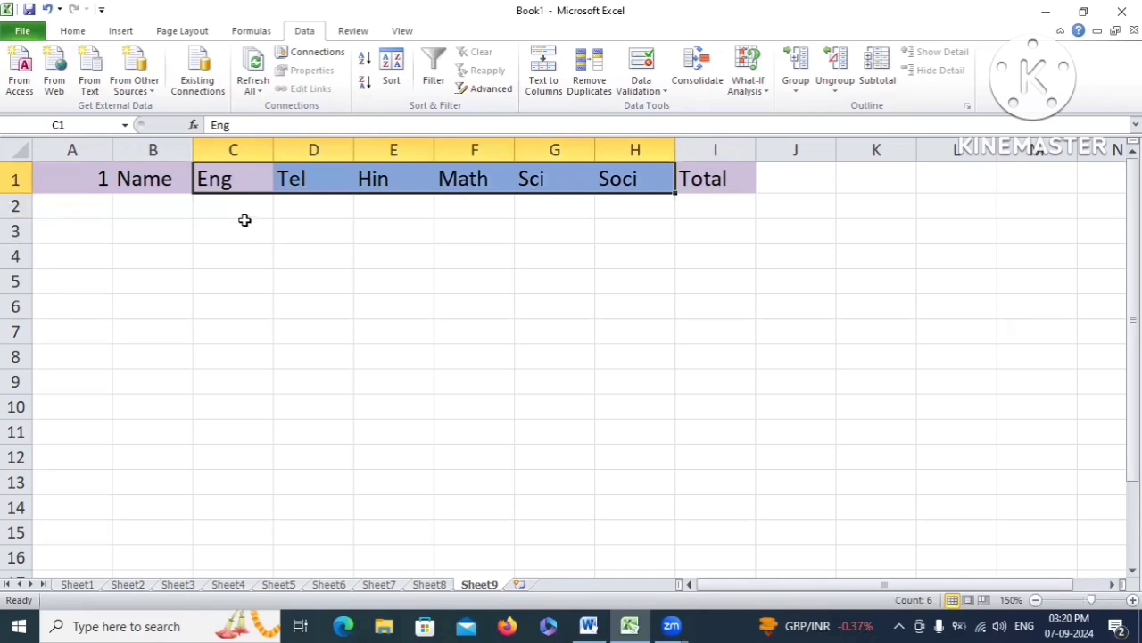
left_click_drag(243, 206, 601, 273)
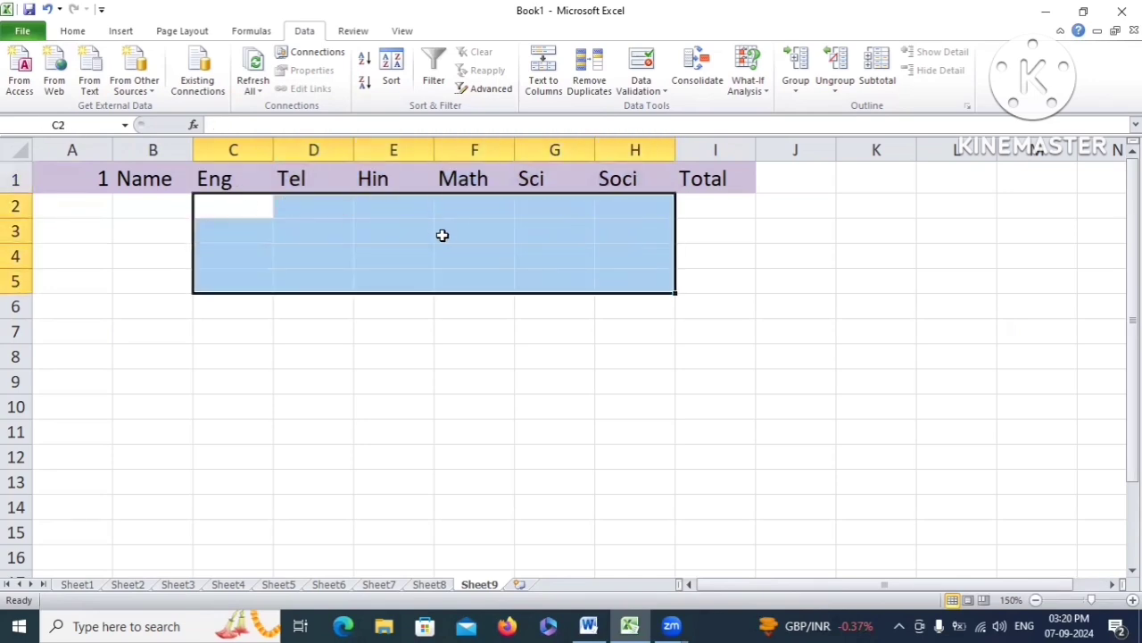
left_click(259, 179)
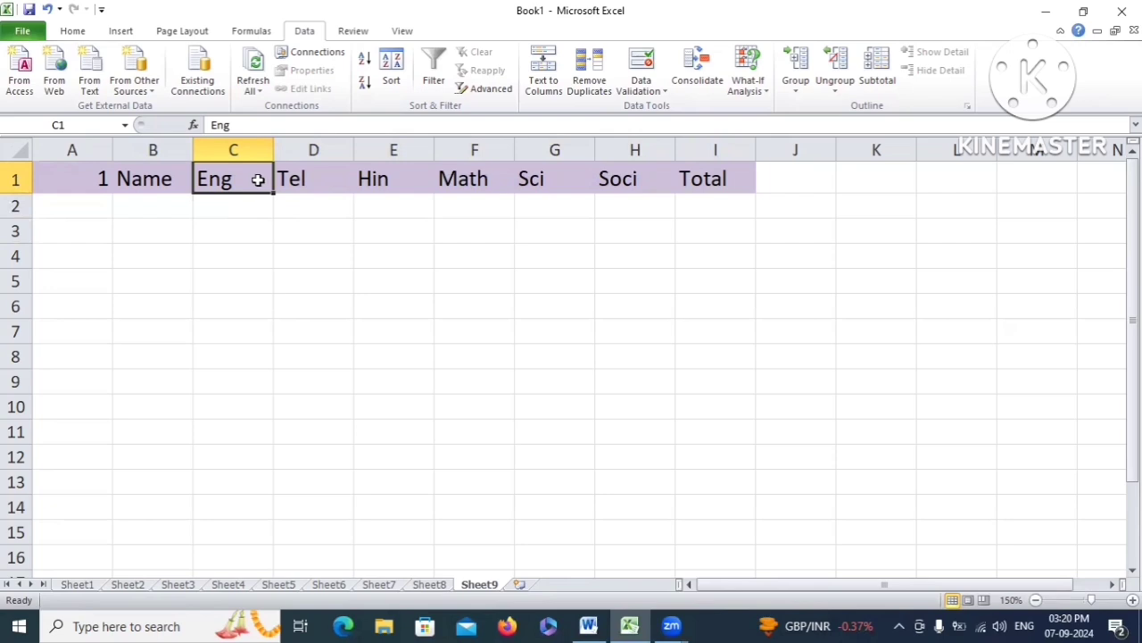
left_click_drag(259, 179, 634, 381)
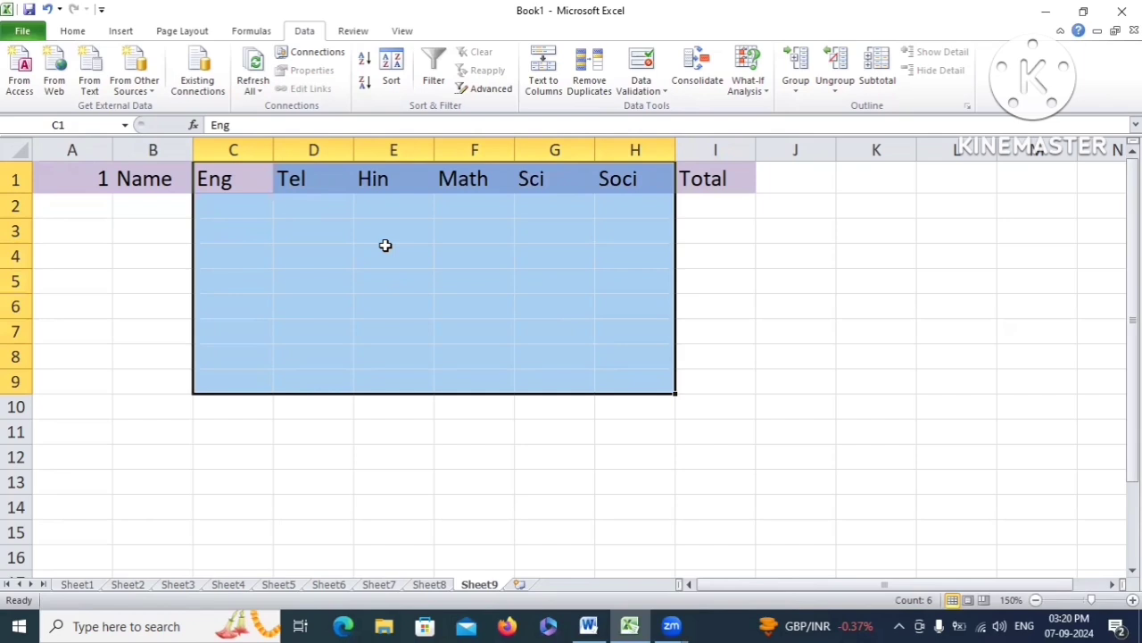
left_click(165, 182)
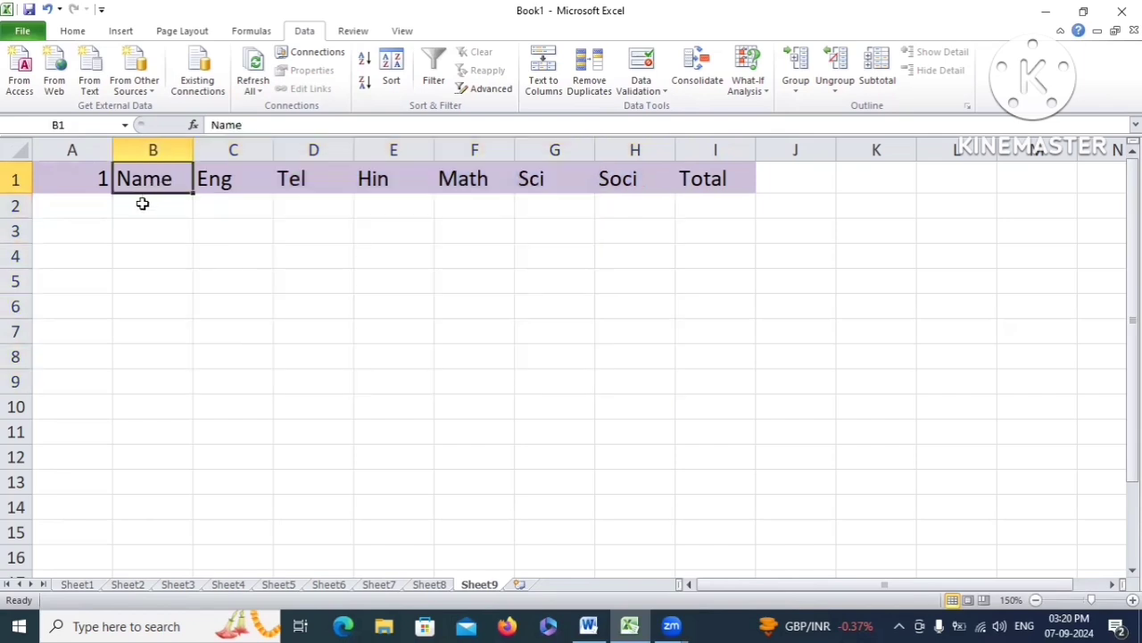
left_click_drag(143, 204, 155, 407)
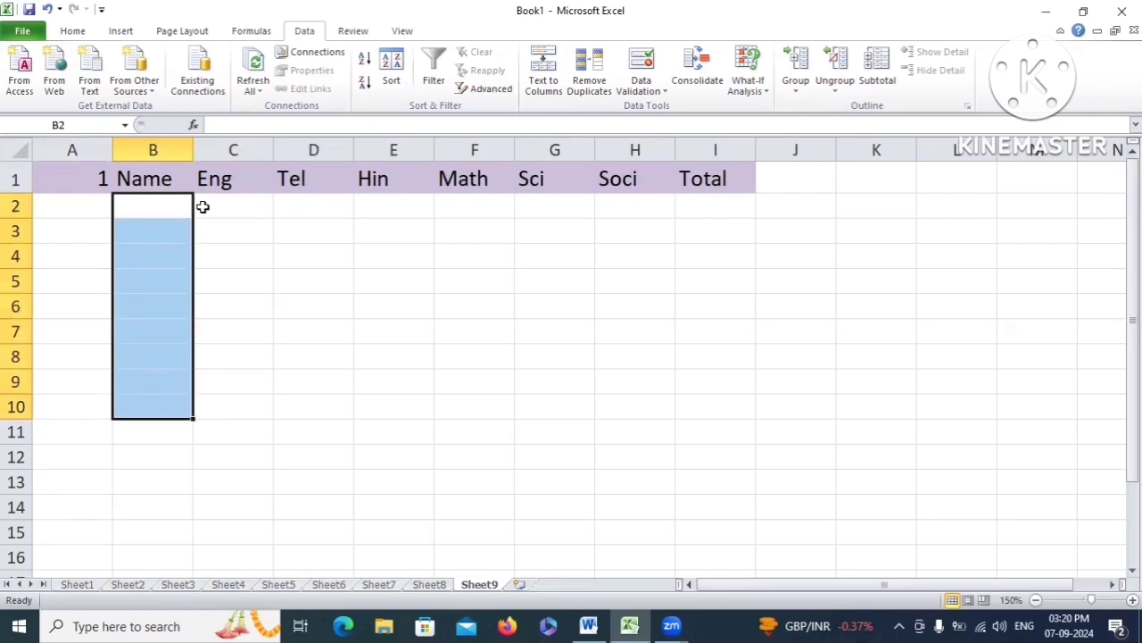
left_click(258, 210)
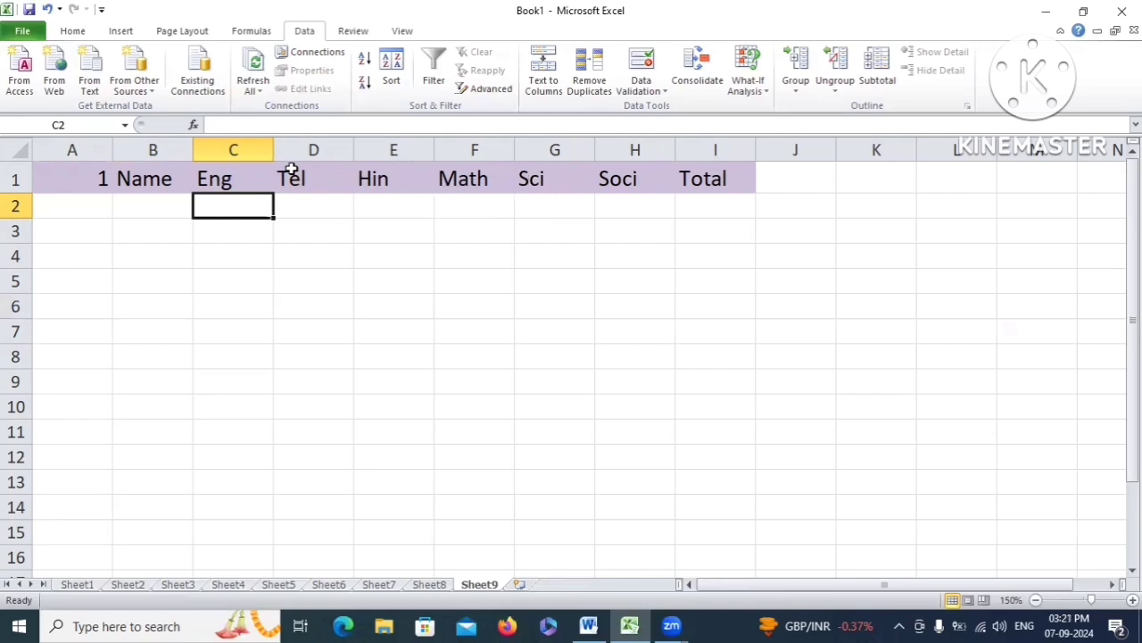
Select subject columns C through H (Eng to Soci) and open the Data Validation drop-down
left_click(635, 205)
left_click(235, 148, "ctrl")
left_click(313, 148, "ctrl")
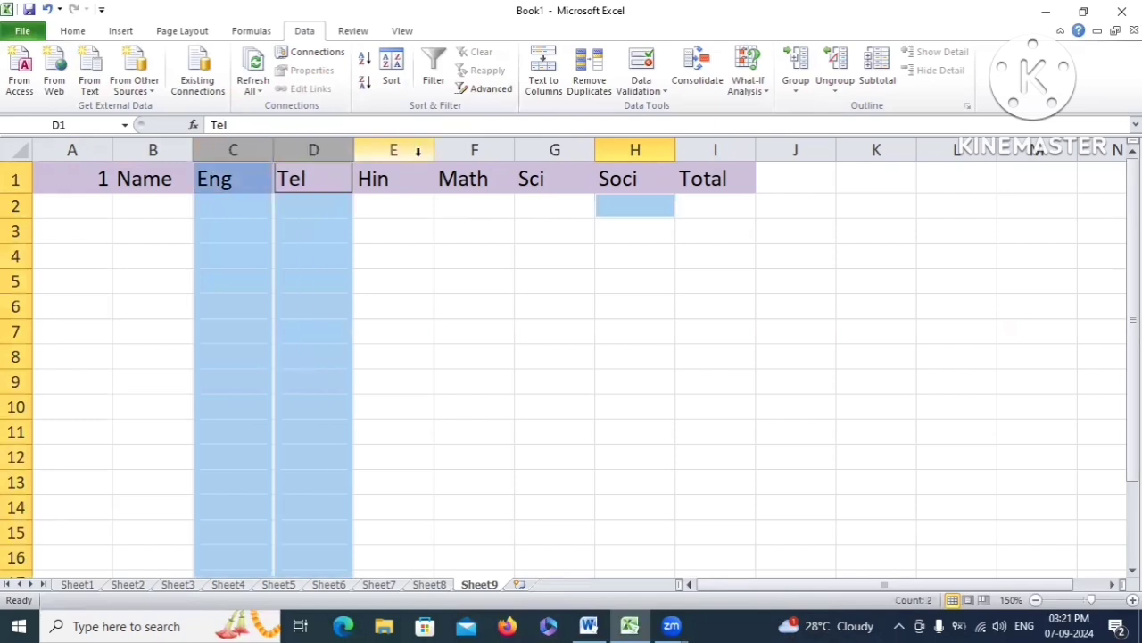
left_click(418, 152, "ctrl")
left_click(474, 150, "ctrl")
left_click(555, 150, "ctrl")
left_click(634, 149, "ctrl")
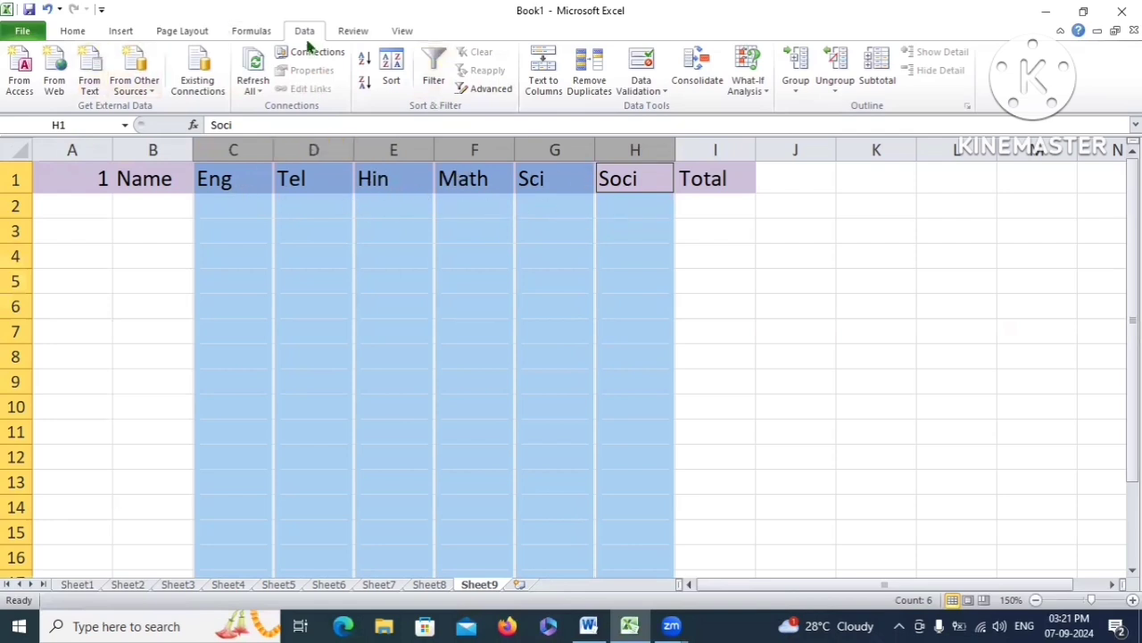
left_click(648, 91)
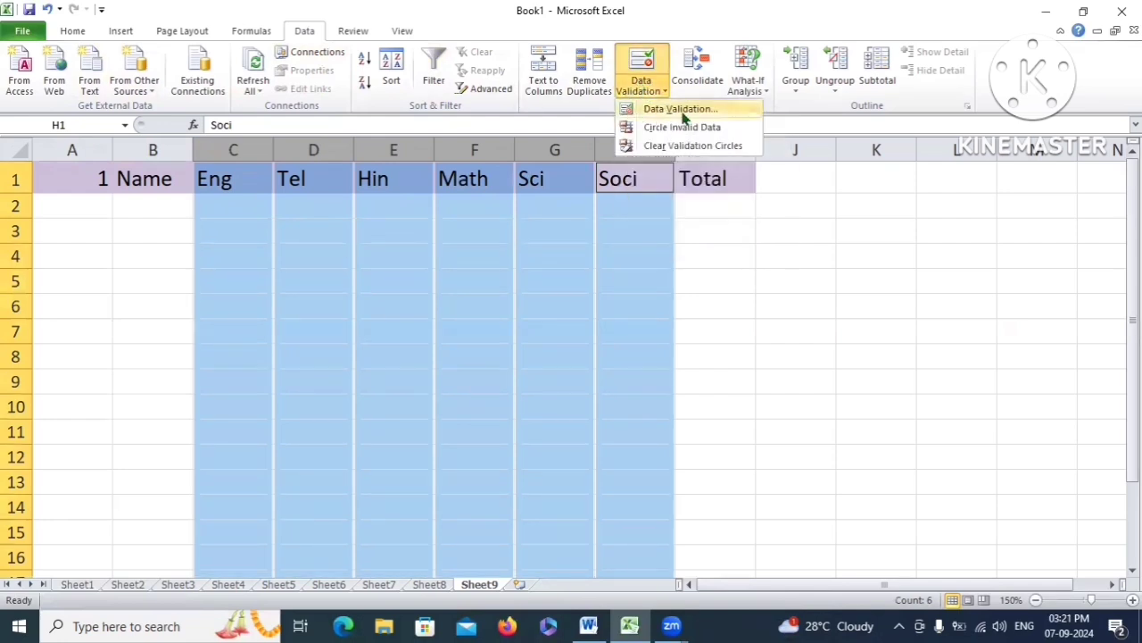
Create a validation rule allowing whole numbers less than or equal to a maximum of 100
left_click(654, 109)
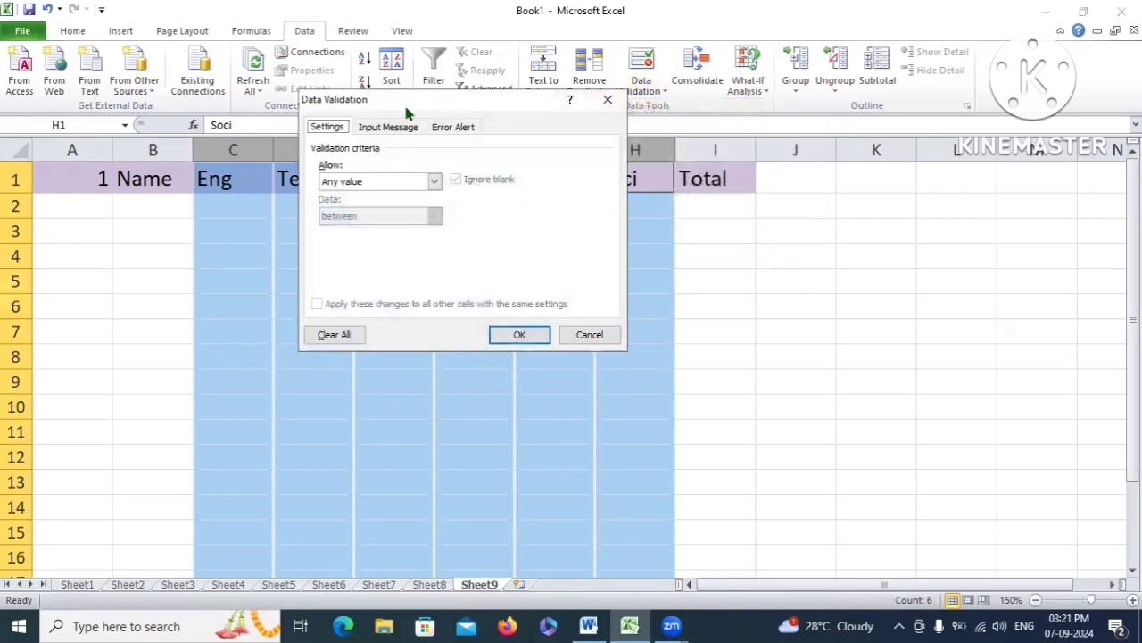
left_click_drag(406, 112, 457, 132)
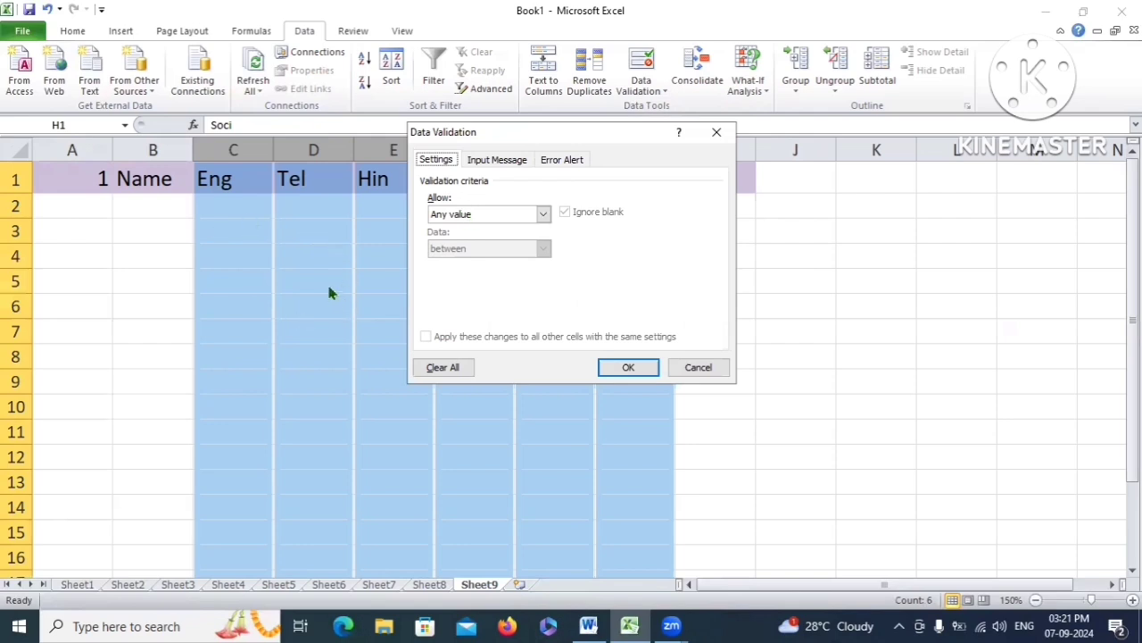
left_click(543, 216)
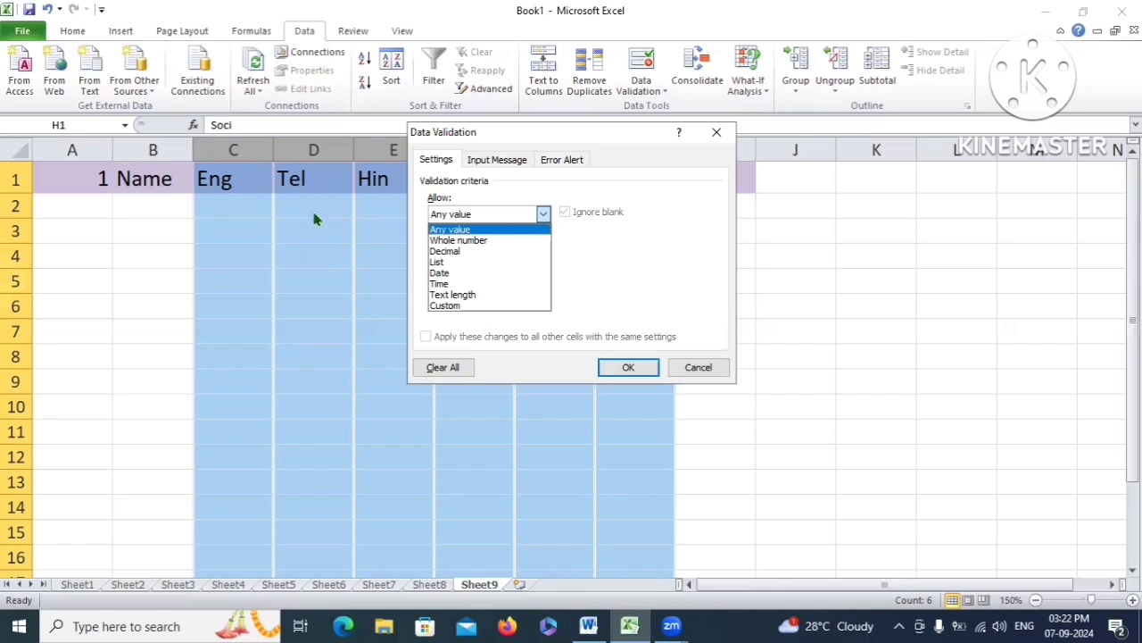
left_click(431, 240)
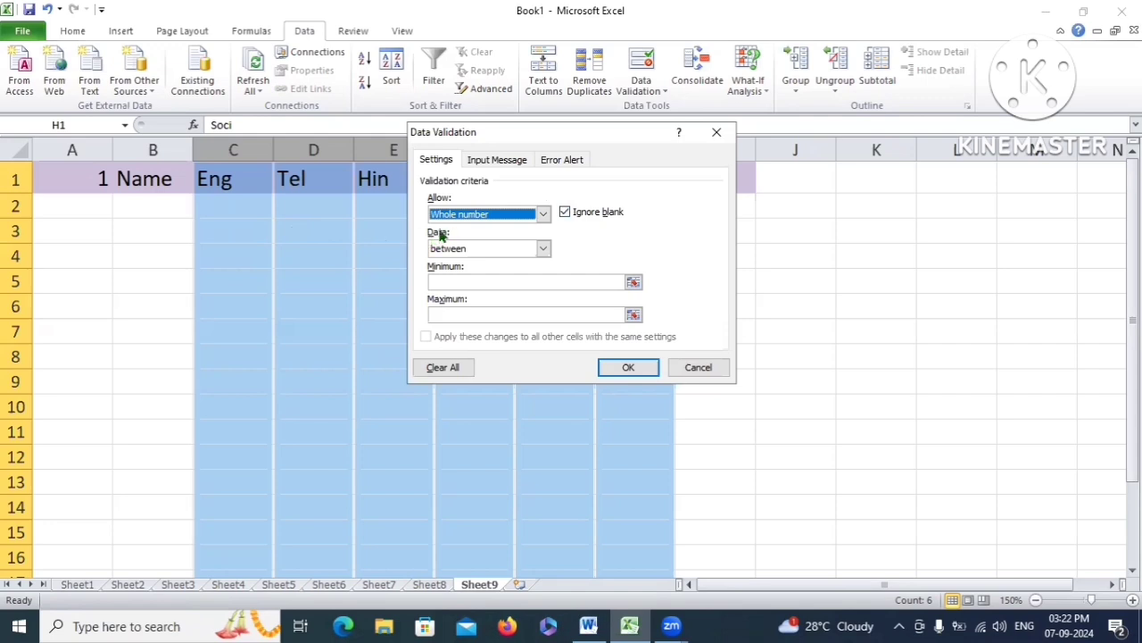
left_click(544, 250)
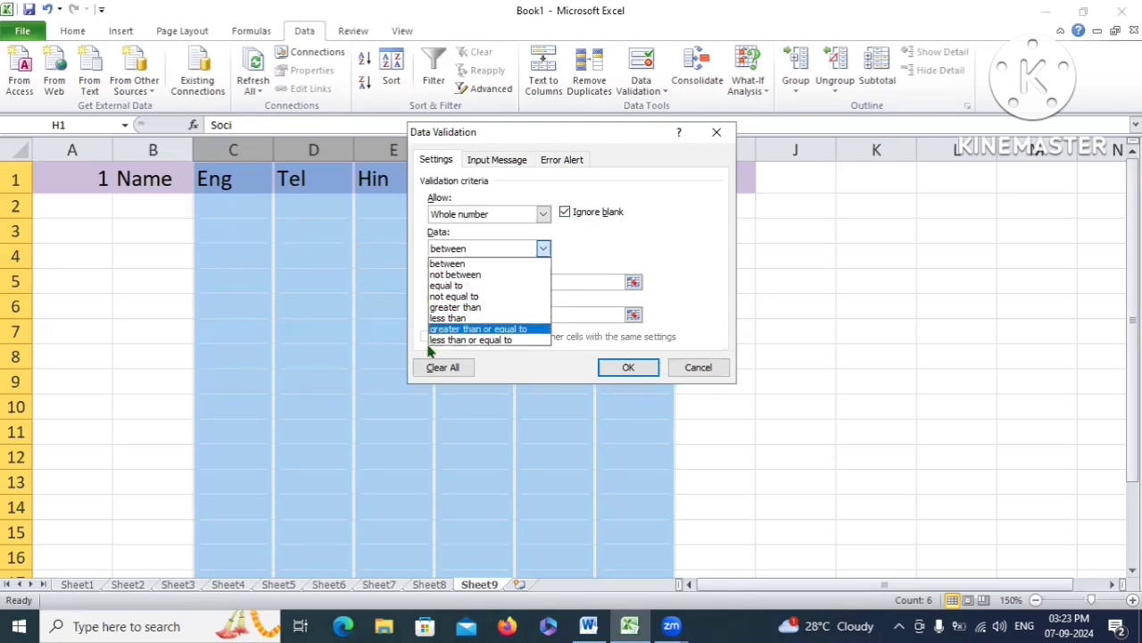
left_click(478, 340)
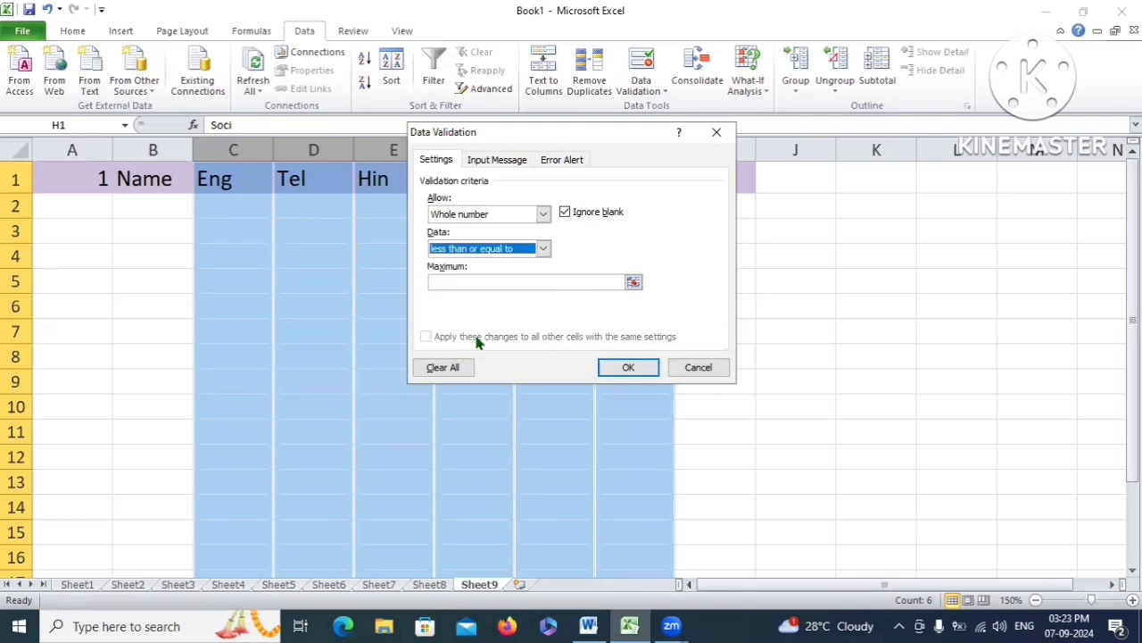
left_click(487, 282)
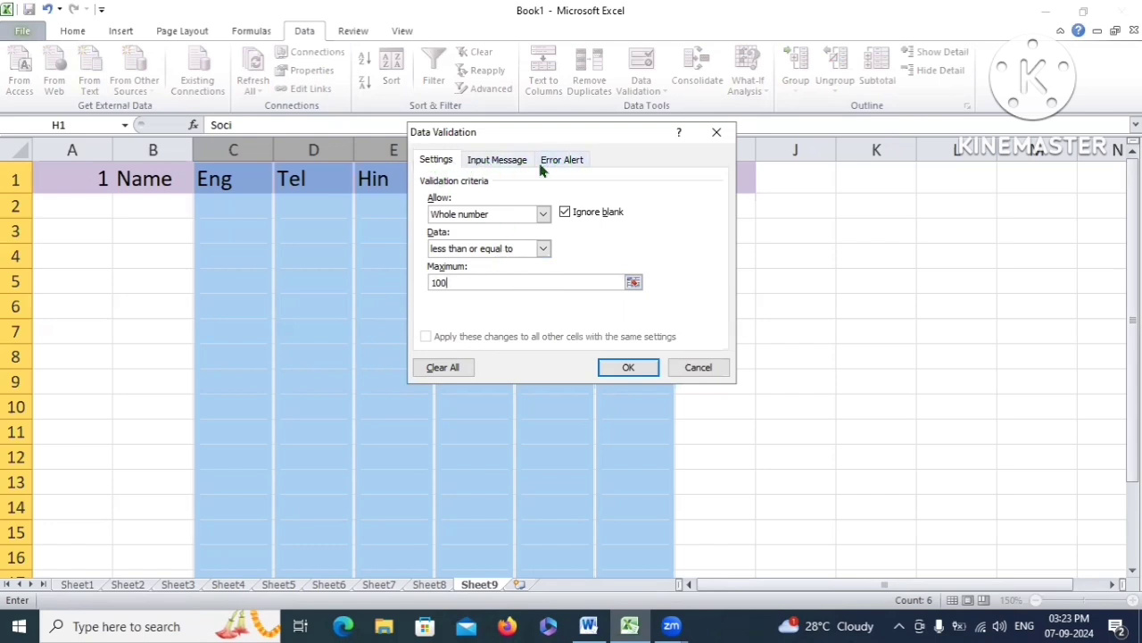
left_click(497, 161)
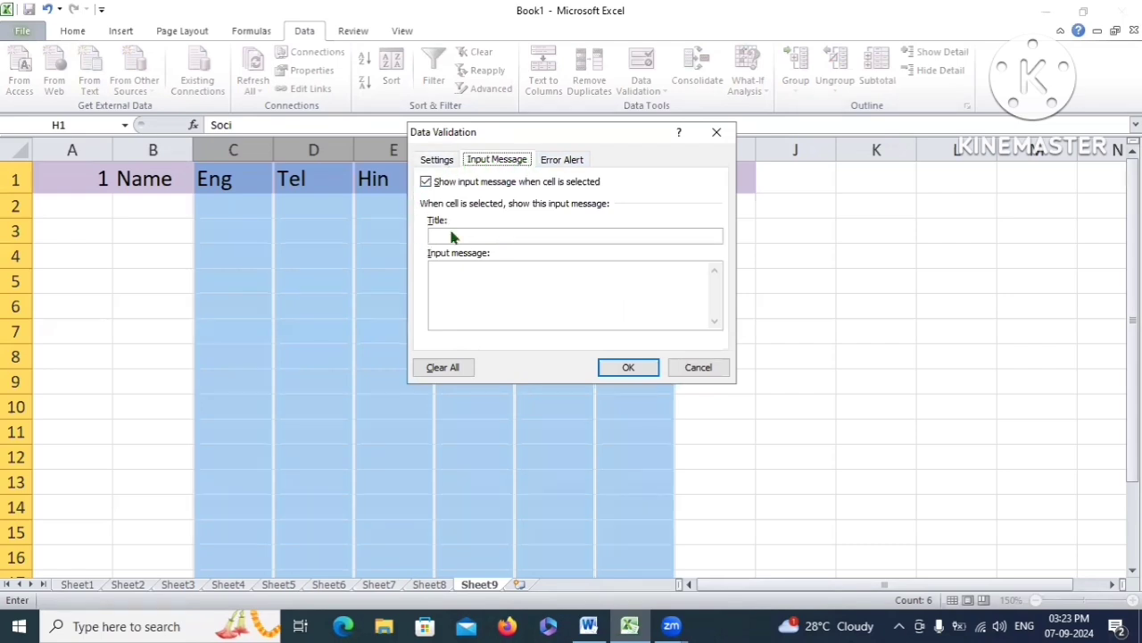
Enter the input message title 'Validation applyed' and the message 'Subject marks only'
left_click(486, 273)
left_click(483, 235)
type("Validation applyed")
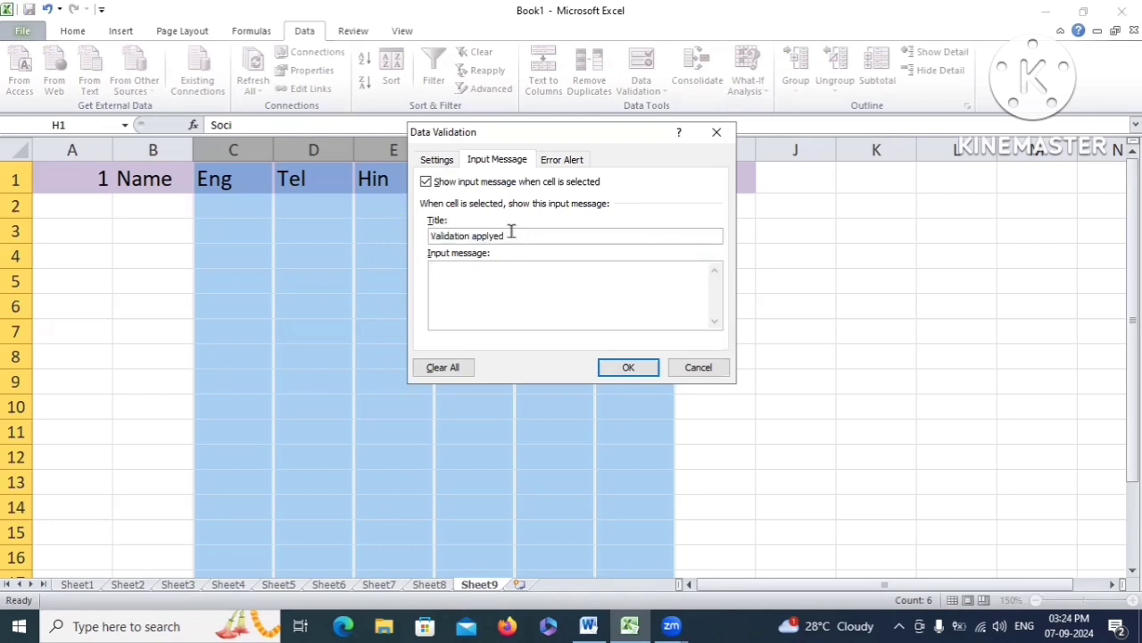
left_click(471, 270)
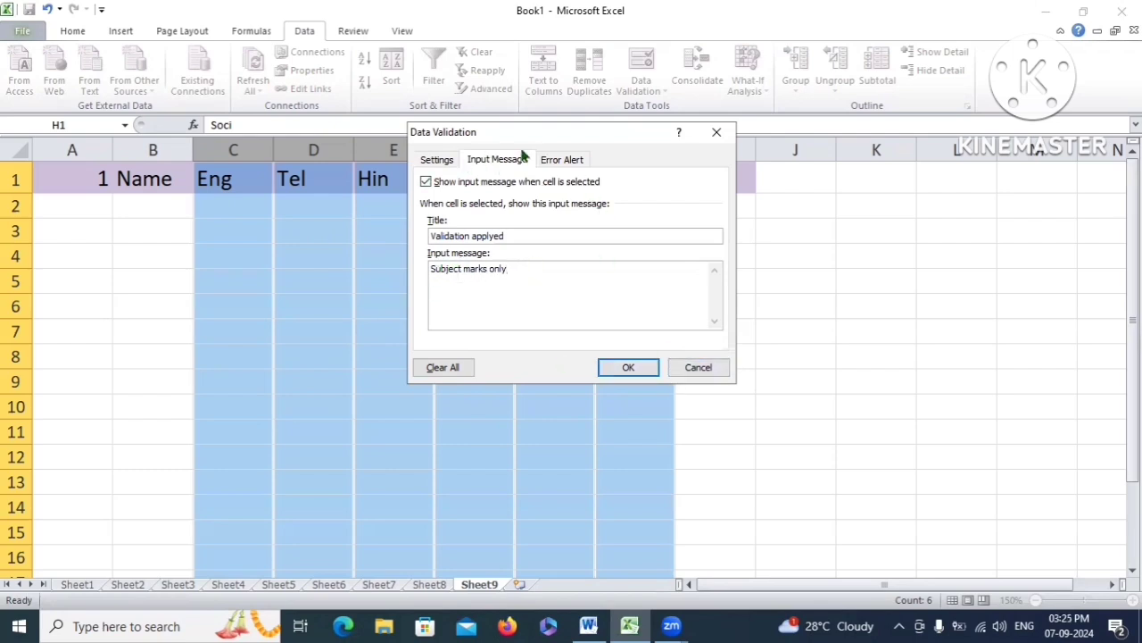
left_click(572, 159)
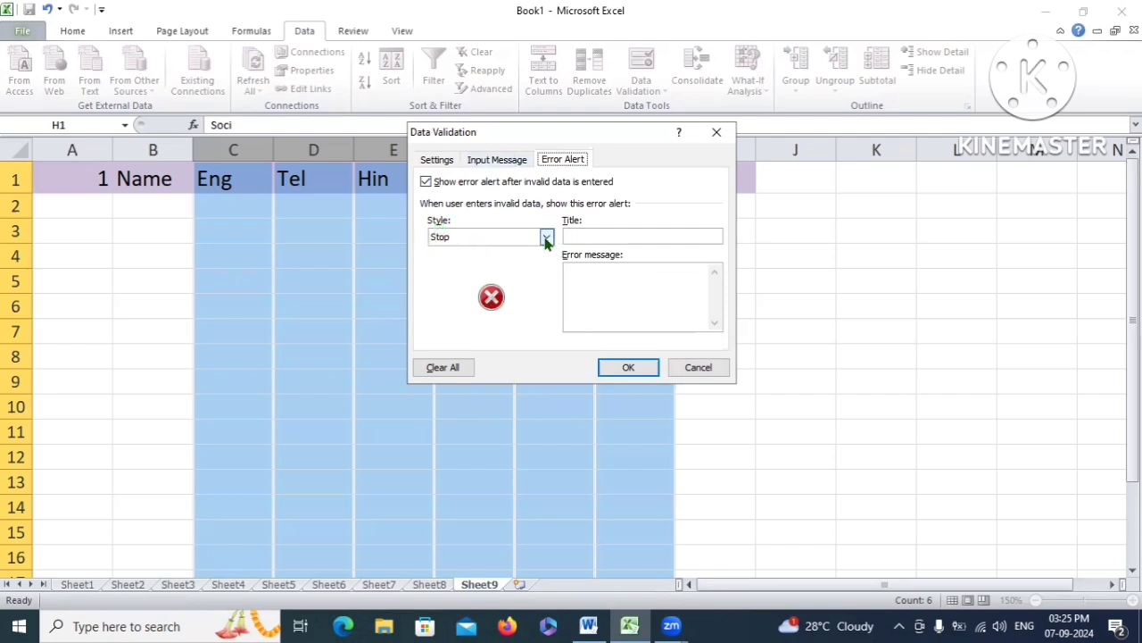
Keep the Stop style, title the alert 'Error Entry' and paste 'enter marks 100 or less than 100'
left_click(547, 237)
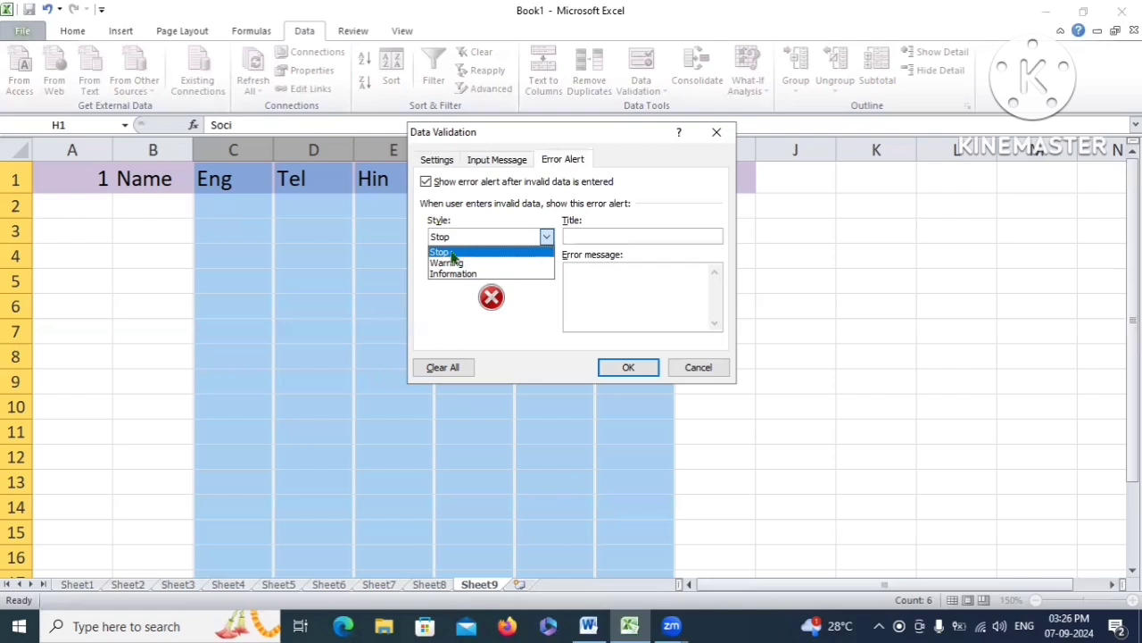
left_click(453, 254)
left_click(497, 239)
left_click(512, 241)
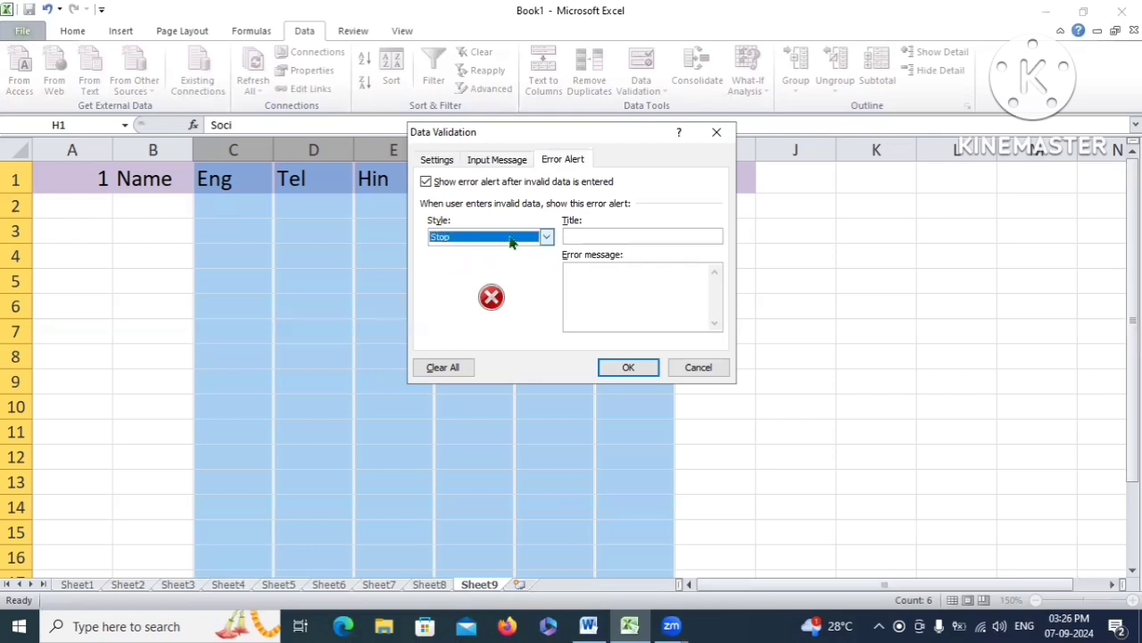
left_click(591, 236)
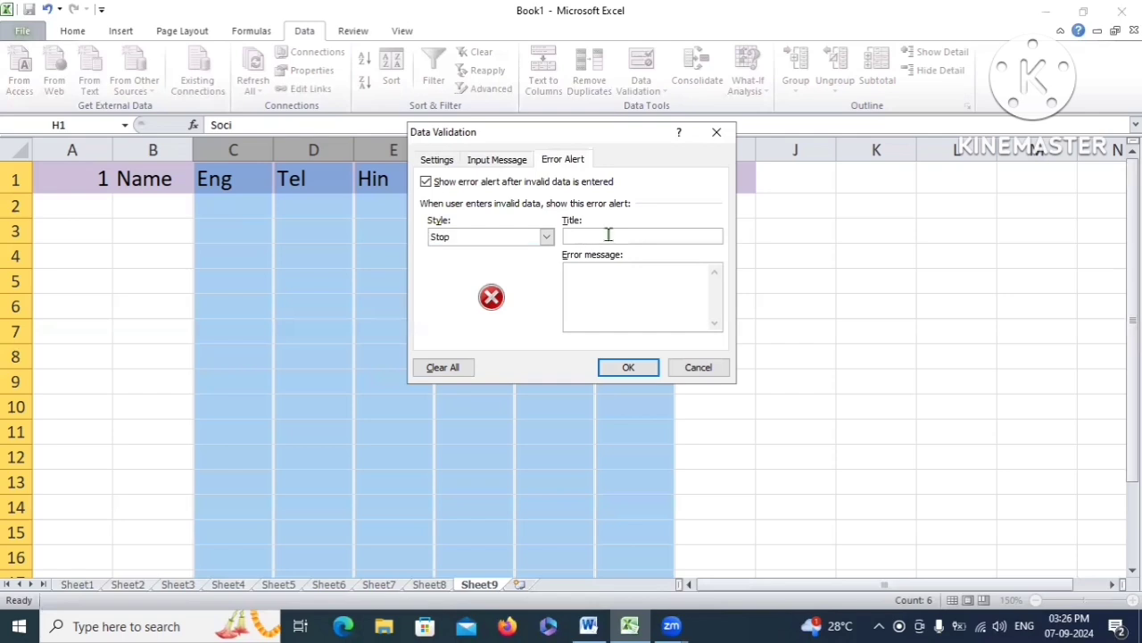
type("Error Entry")
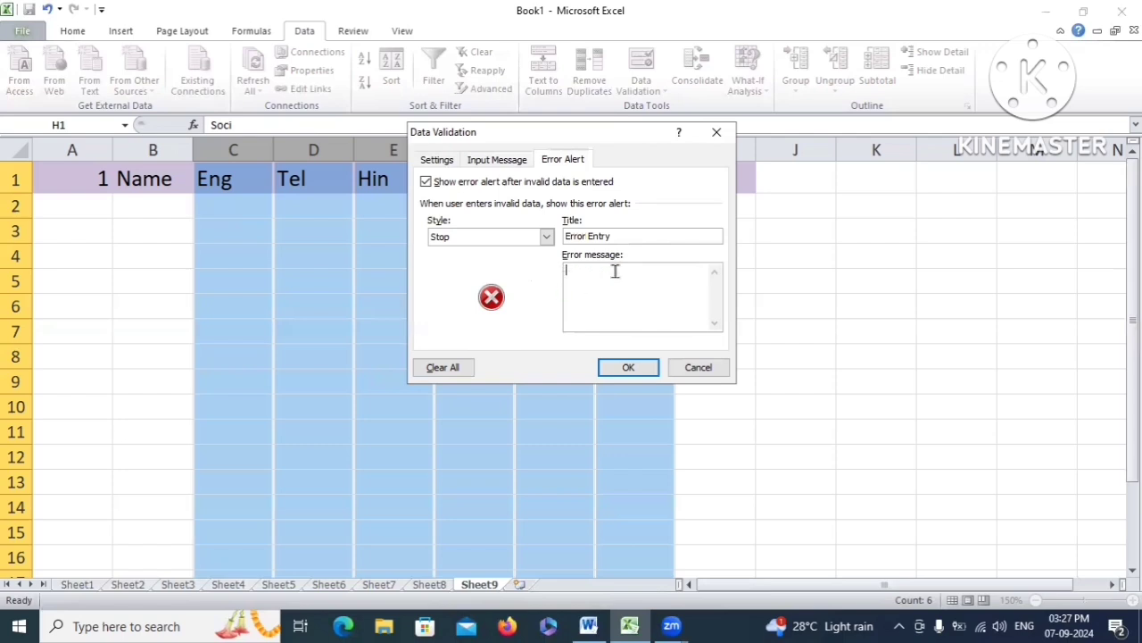
type("enter marks 100 or less than 100")
Apply the validation and check the input message on the subject mark cells
left_click(645, 371)
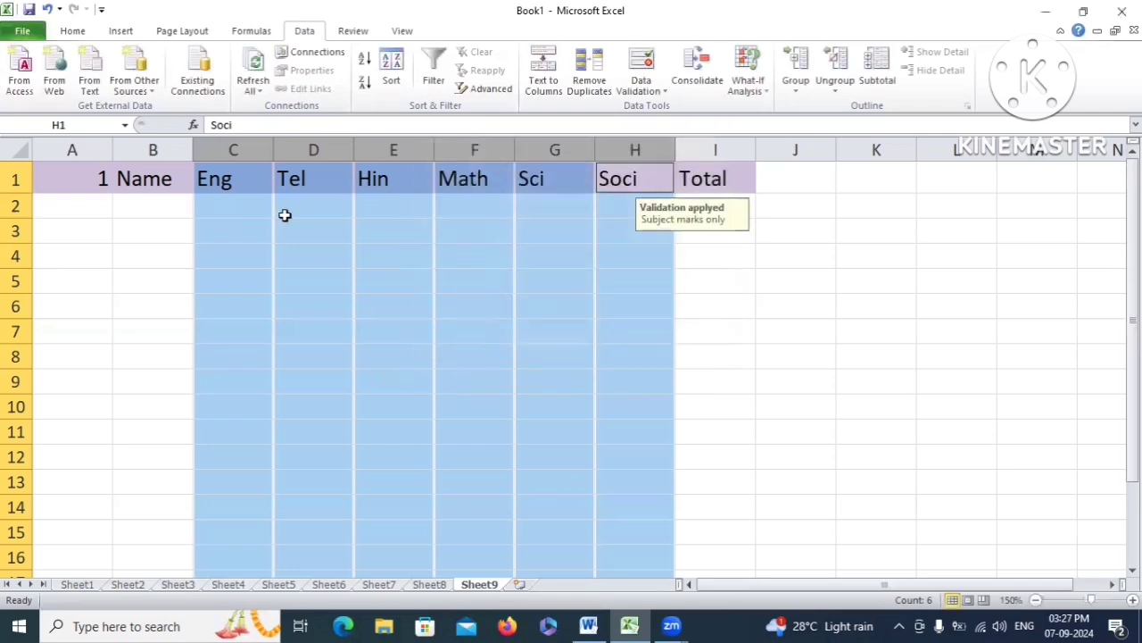
left_click(395, 205)
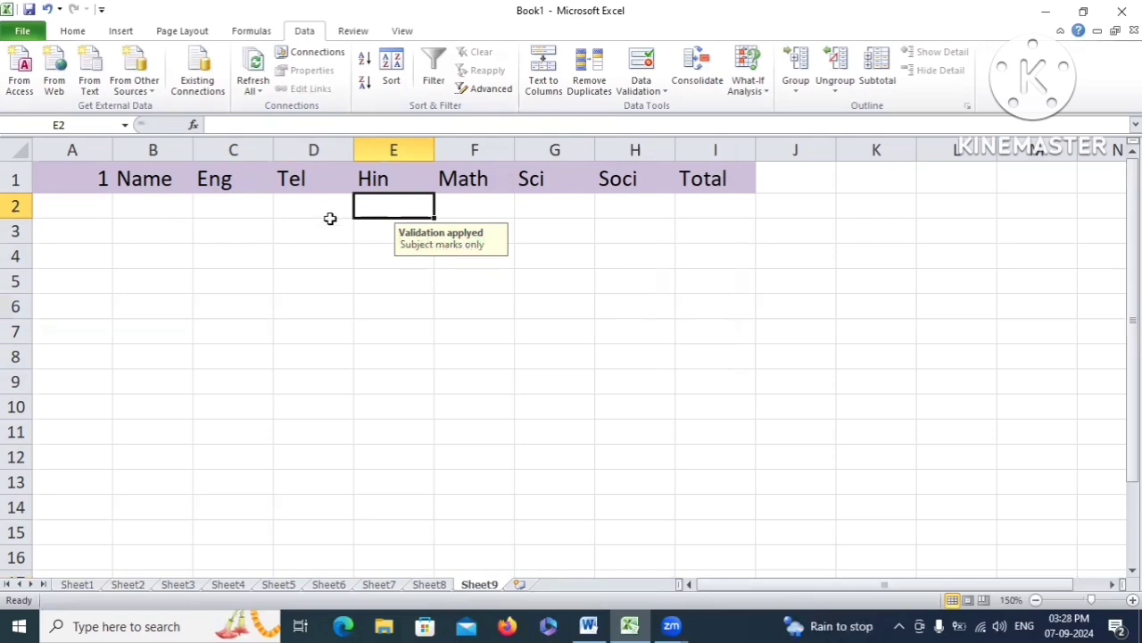
left_click_drag(298, 208, 319, 349)
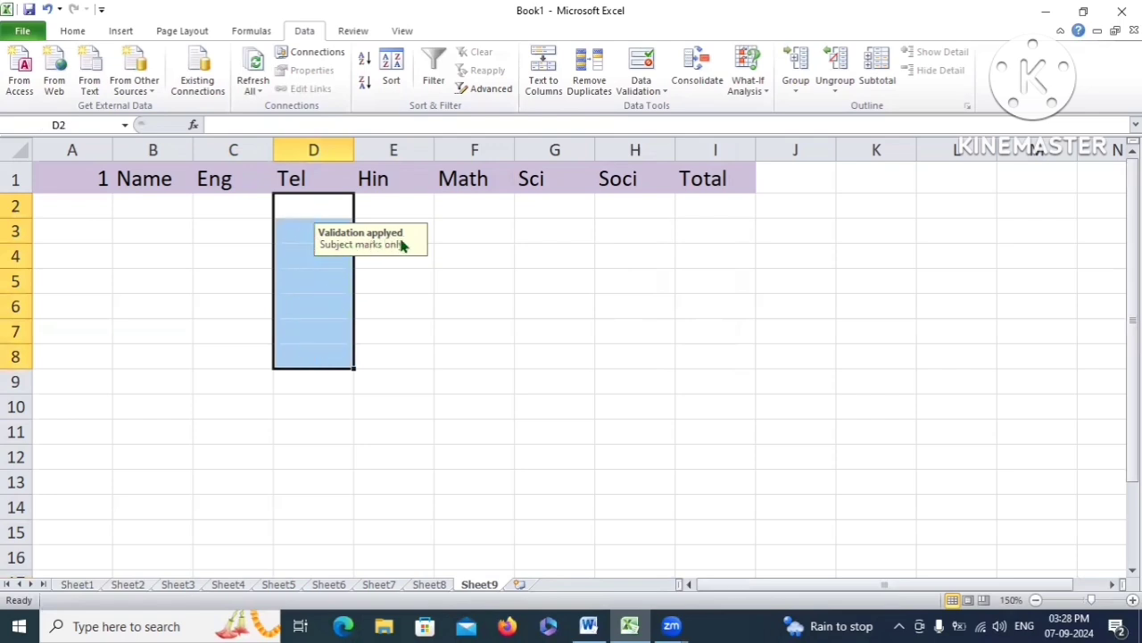
left_click(223, 205)
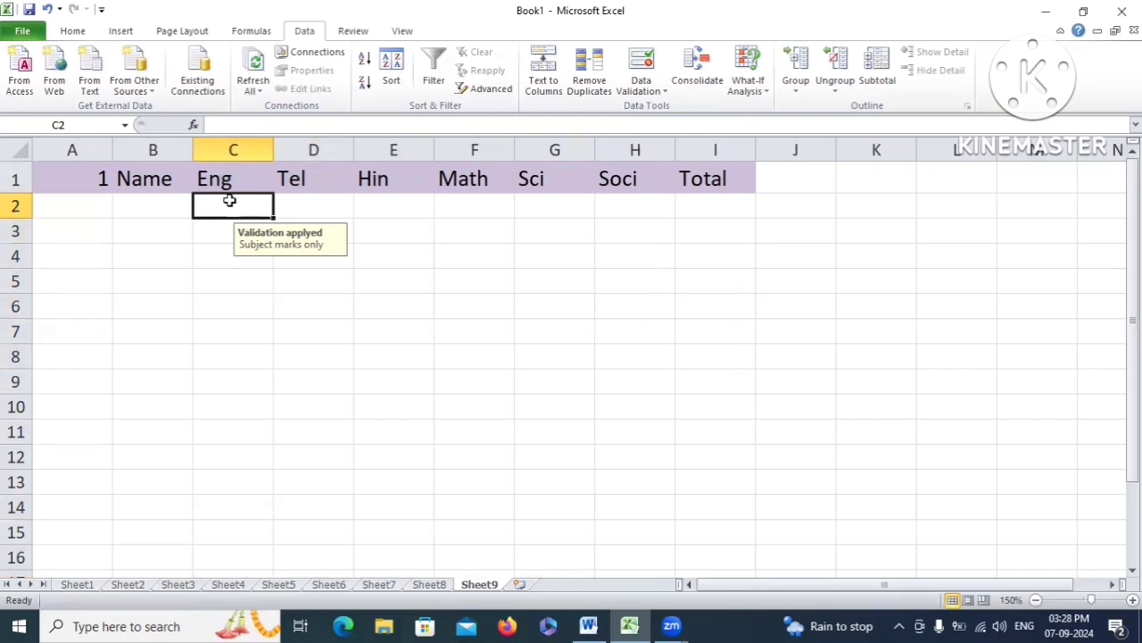
Enter 89 in C2 and 99 in D2, then type 101 in C3
type("89")
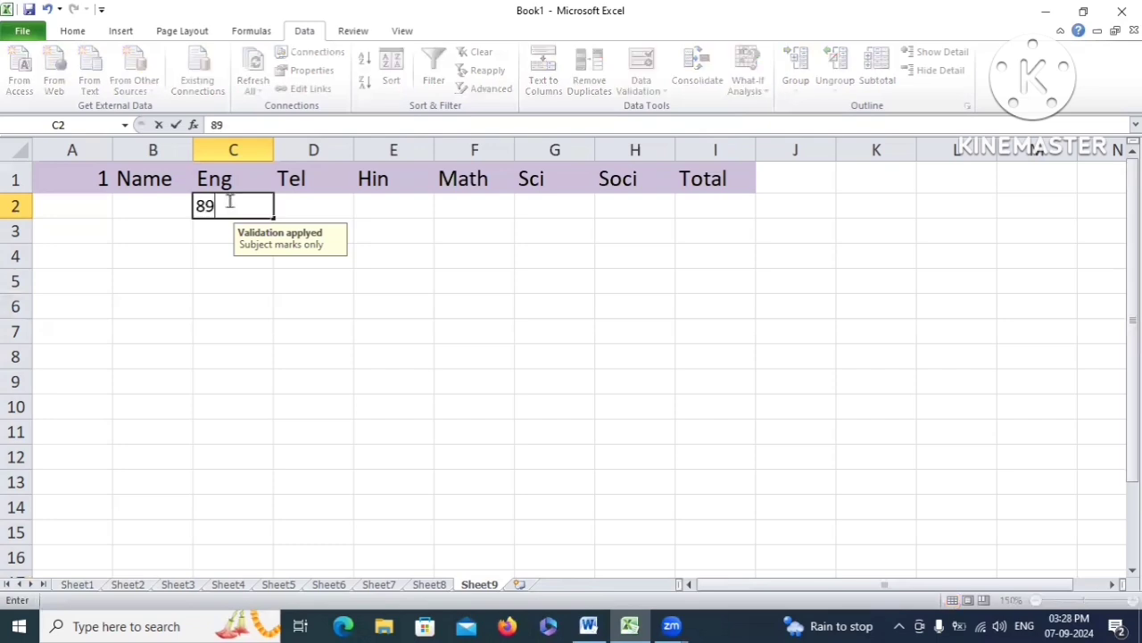
left_click(300, 209)
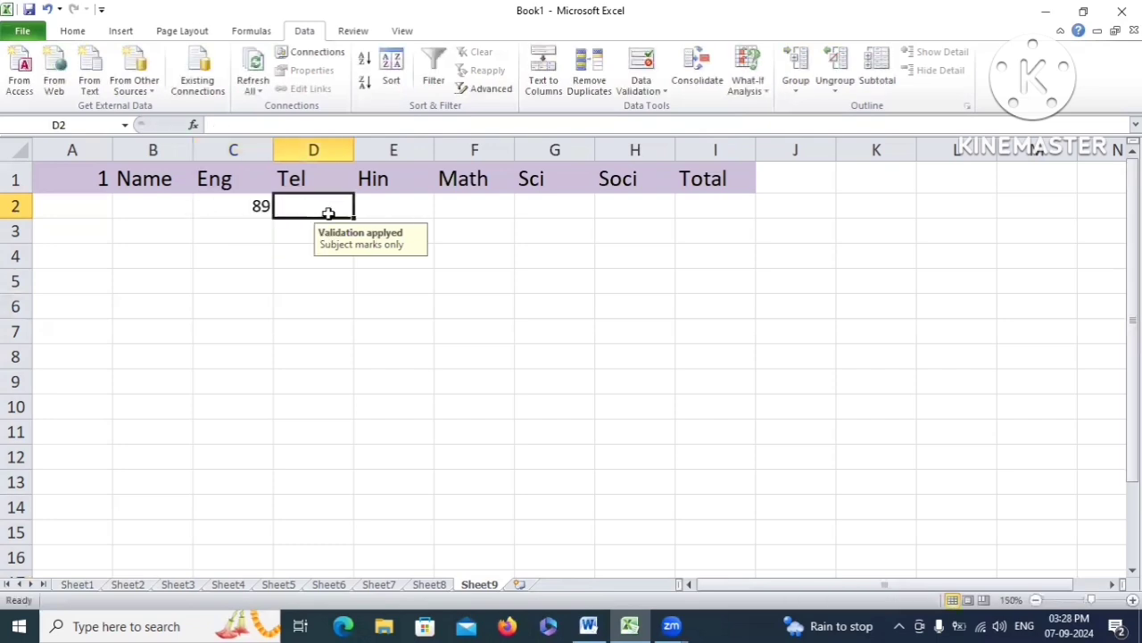
type("99")
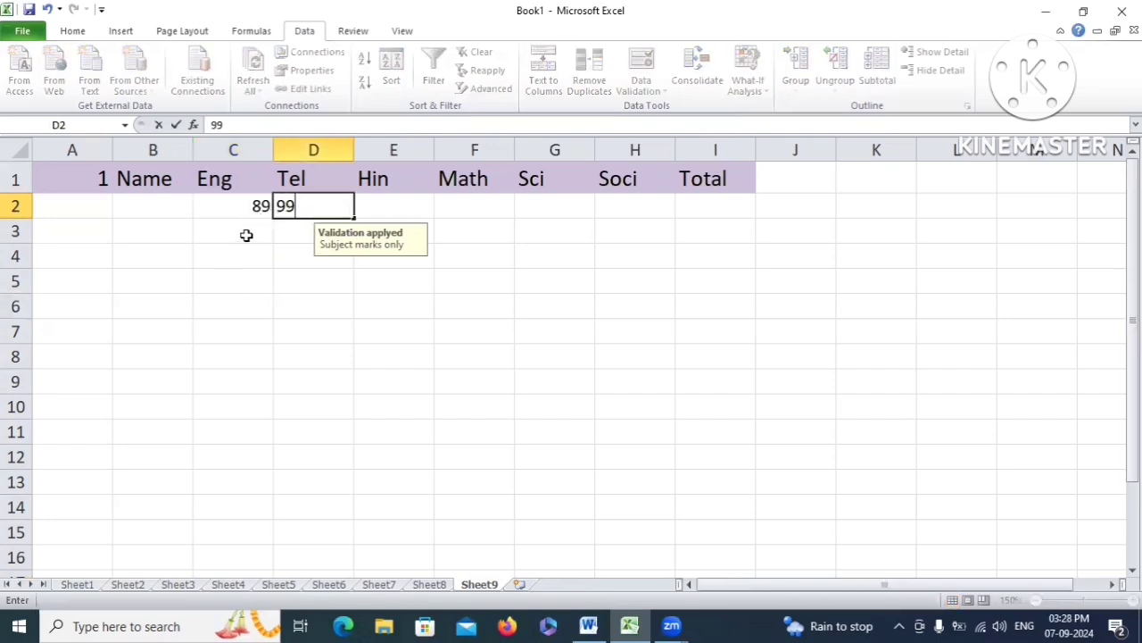
left_click(244, 238)
type("101")
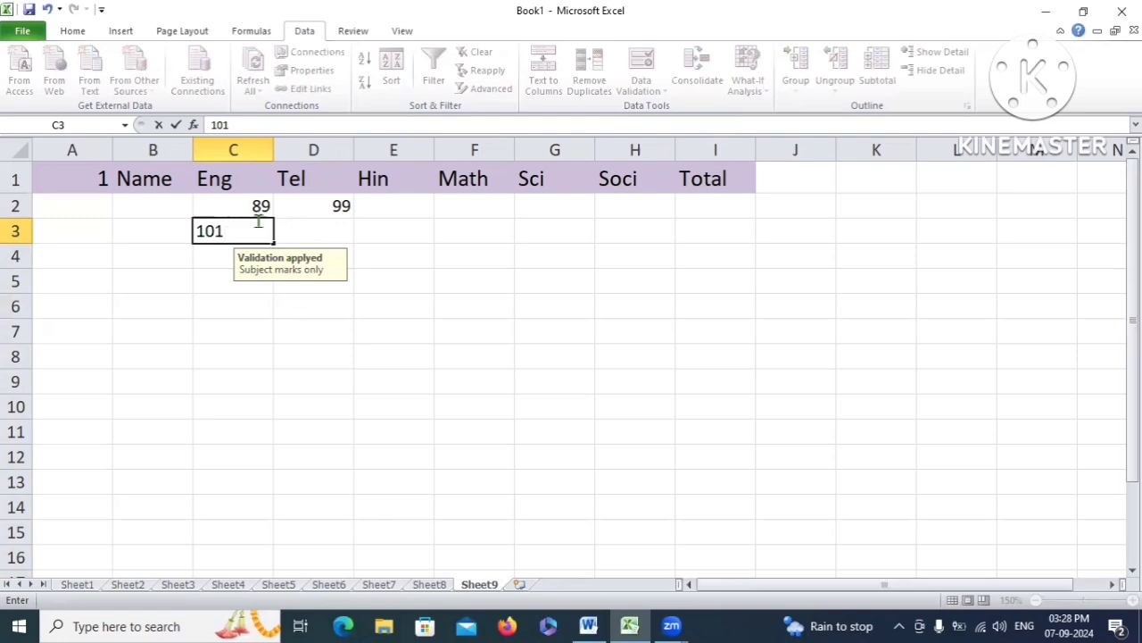
Commit 101 to trigger the Error Entry alert, retry, and enter 100 in C3 instead
left_click(308, 234)
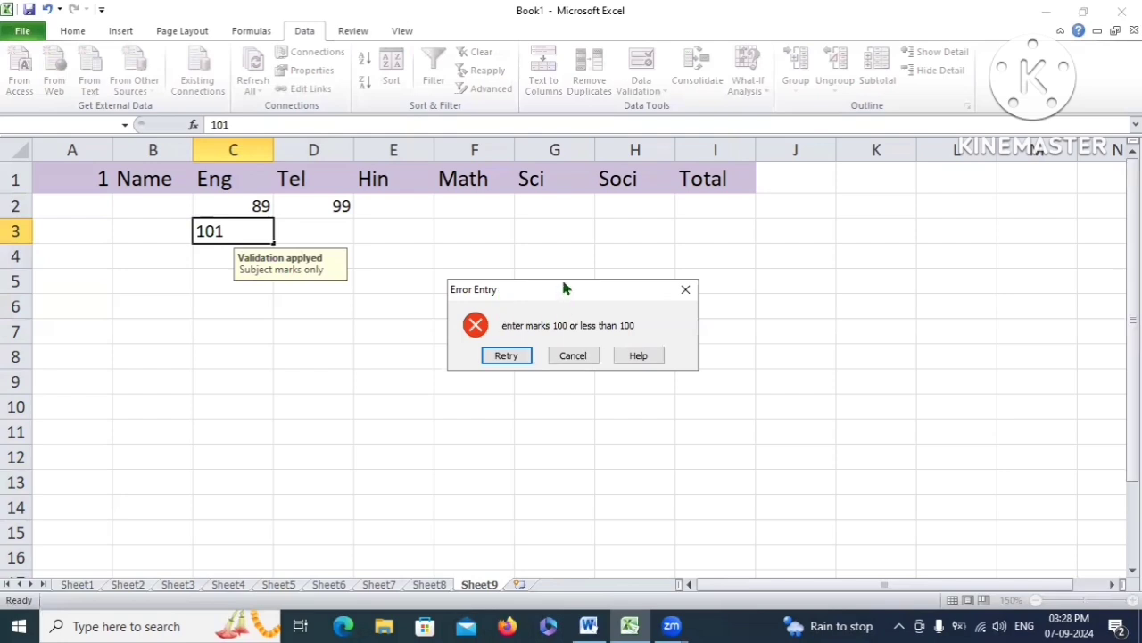
left_click_drag(553, 283, 481, 206)
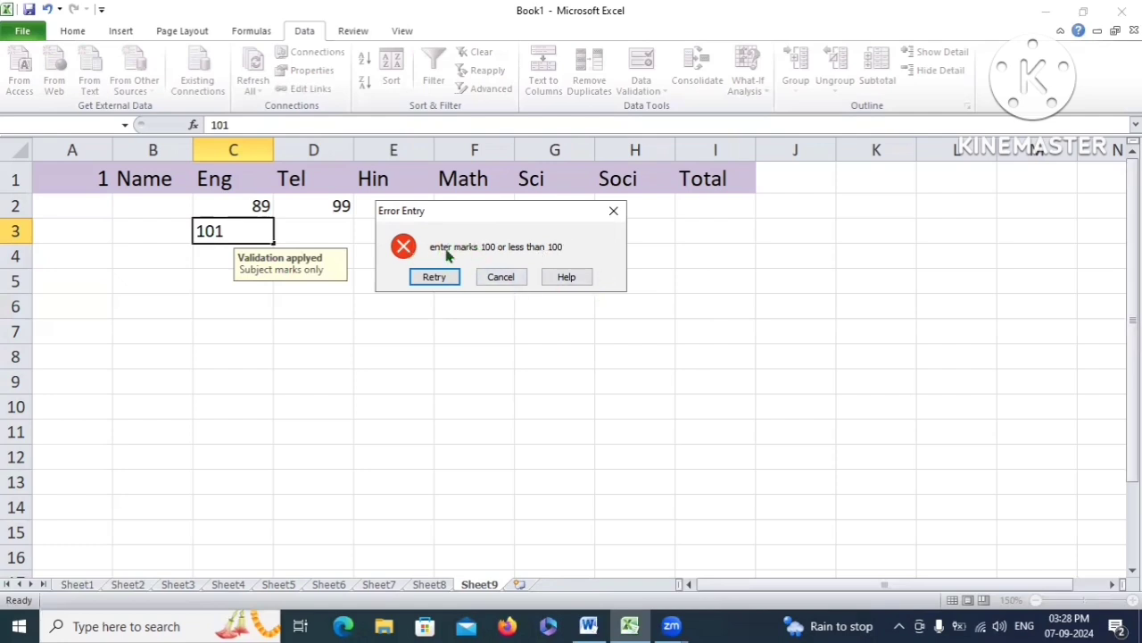
left_click(435, 278)
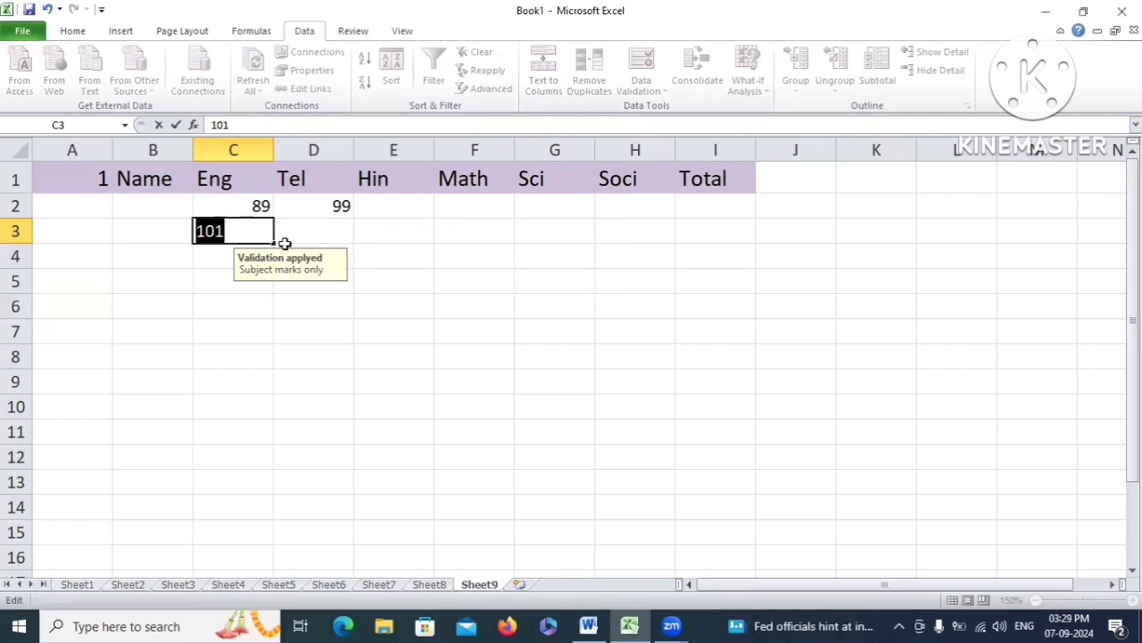
key("BackSpace")
type("0")
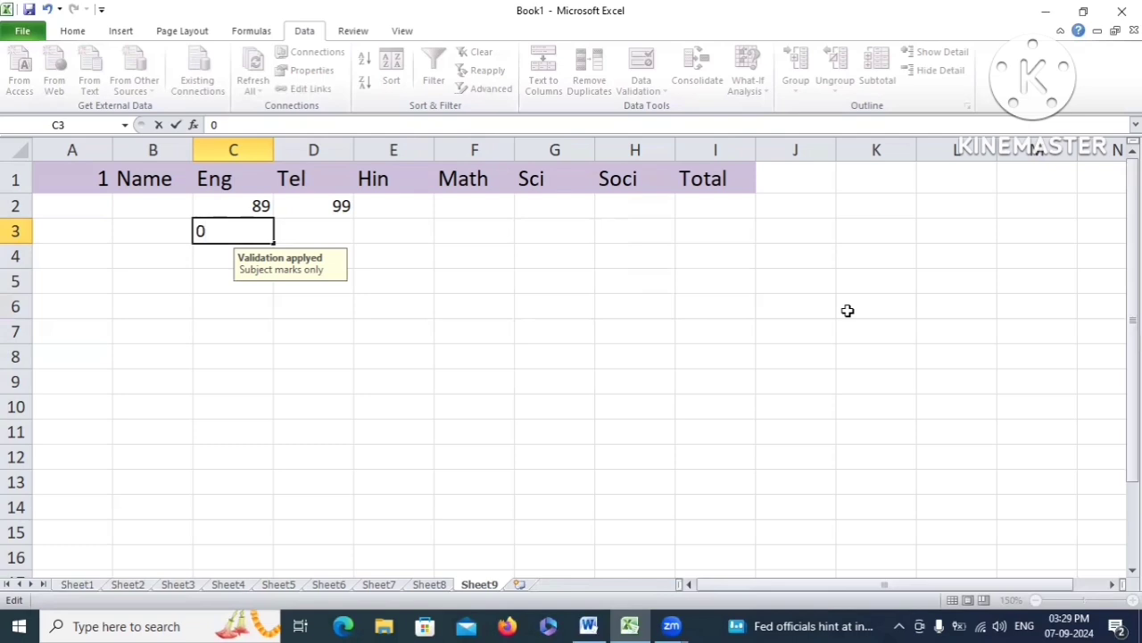
key("BackSpace")
type("100")
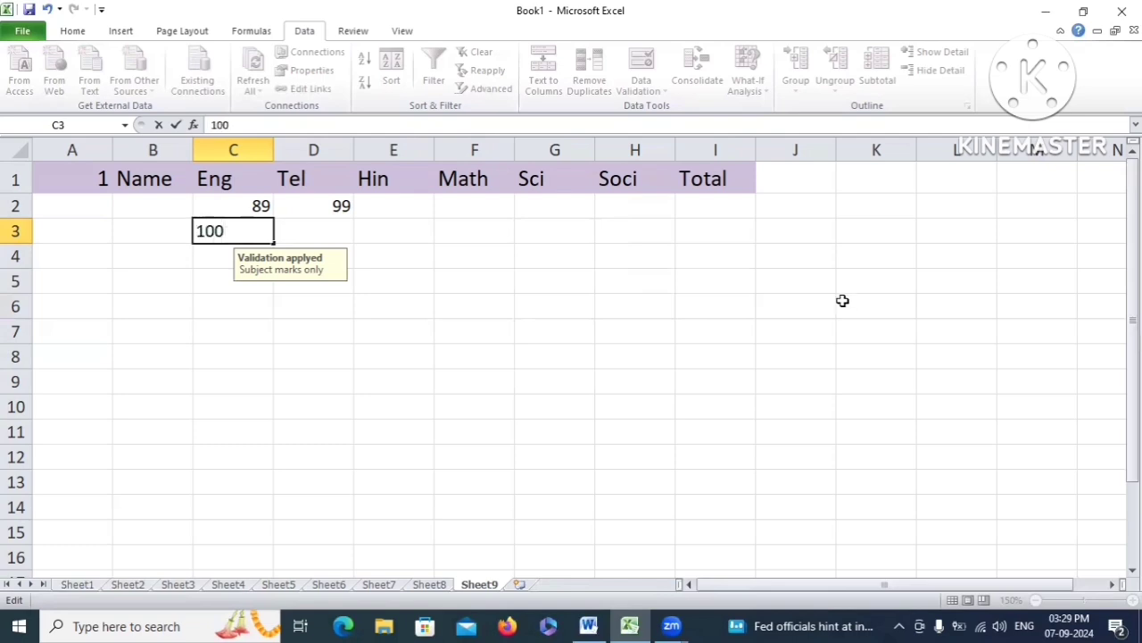
left_click(317, 226)
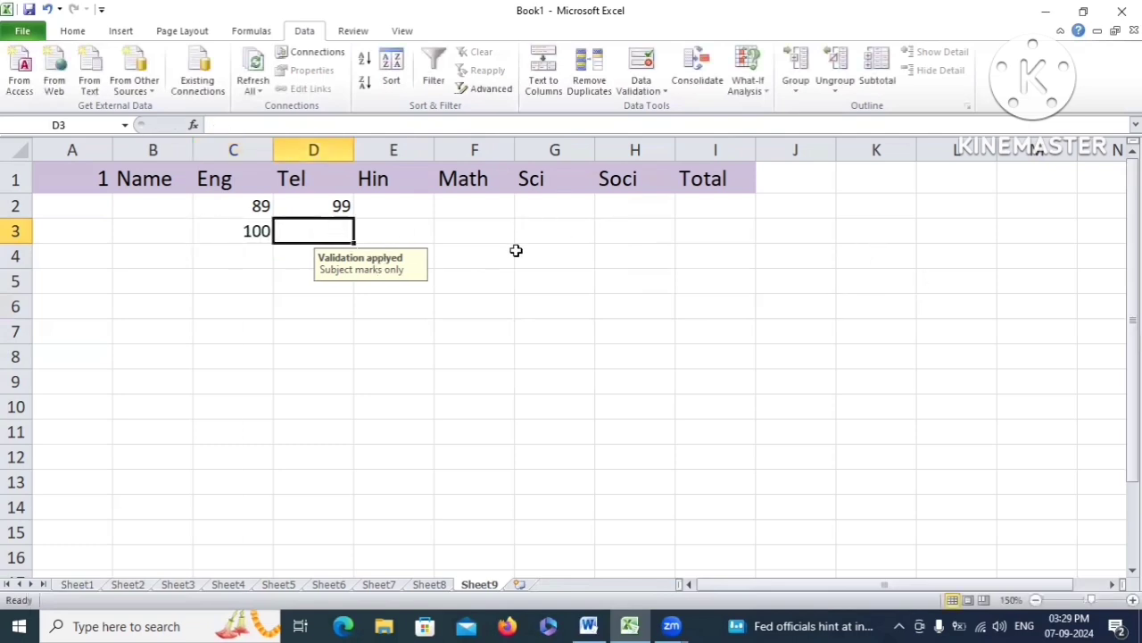
left_click_drag(236, 206, 641, 464)
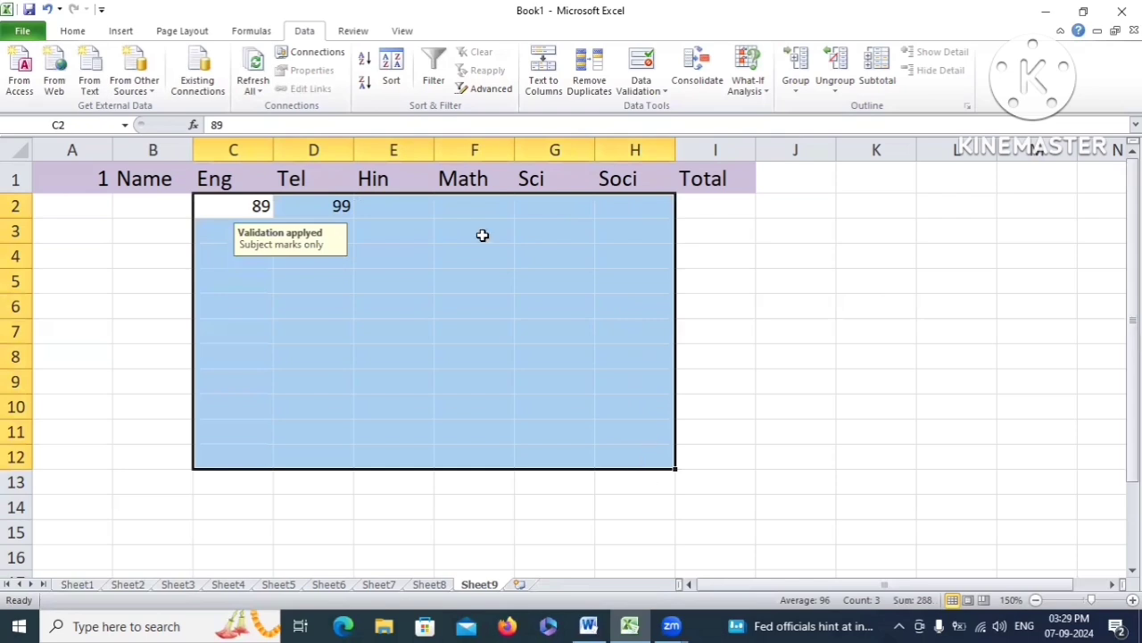
Select the entire Name column B, open Data Validation, and set the alert style to Warning
left_click(136, 180)
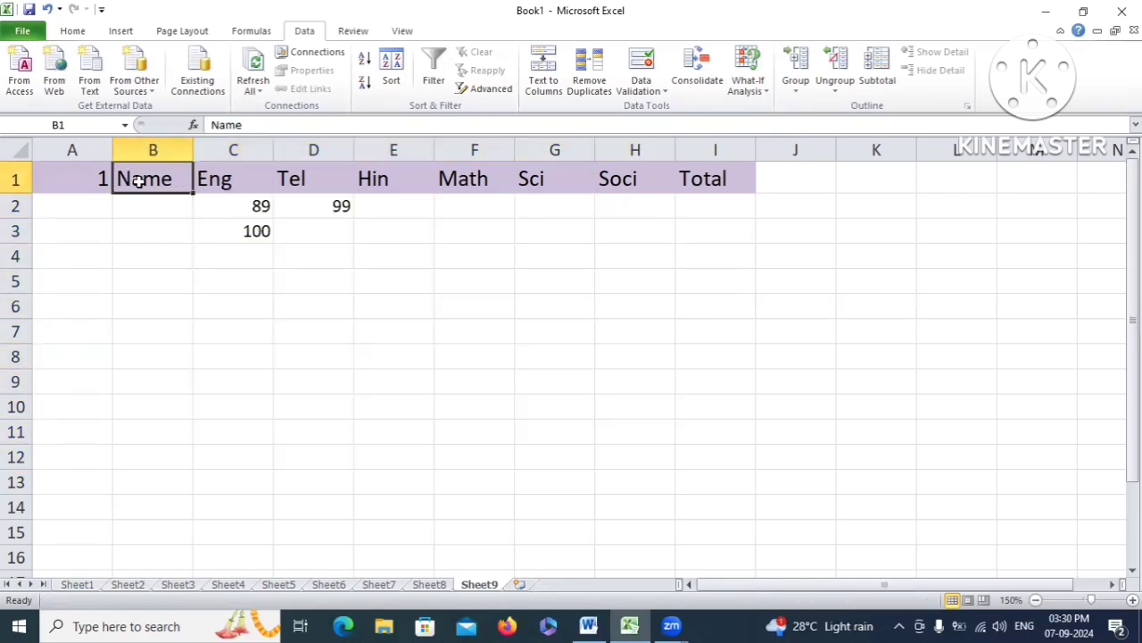
left_click_drag(152, 207, 170, 379)
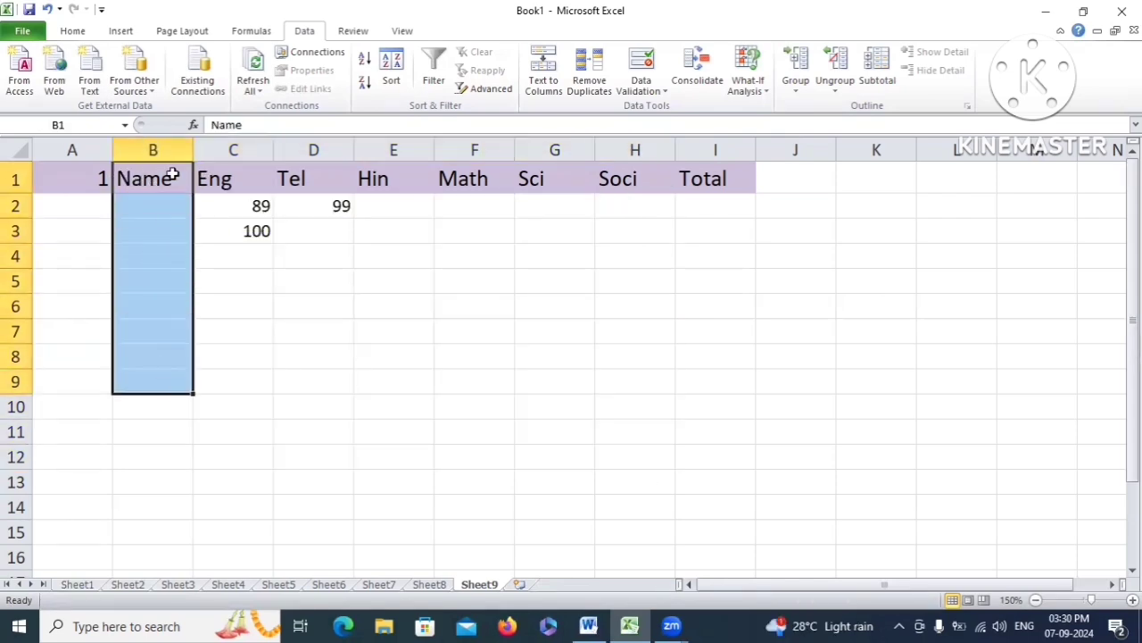
left_click(153, 150)
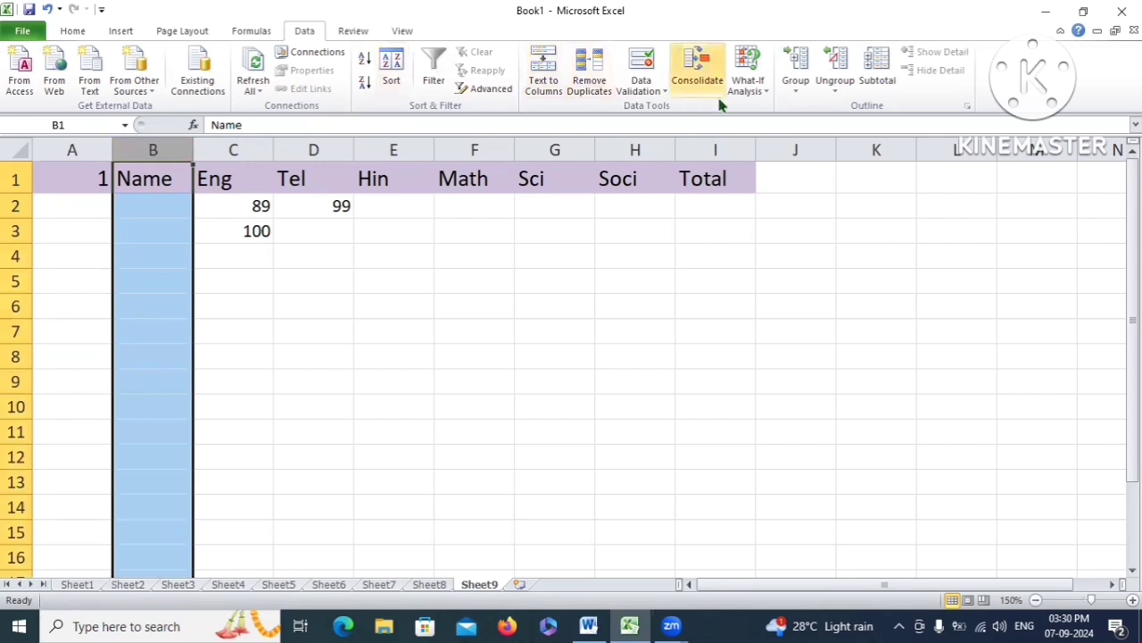
left_click(651, 81)
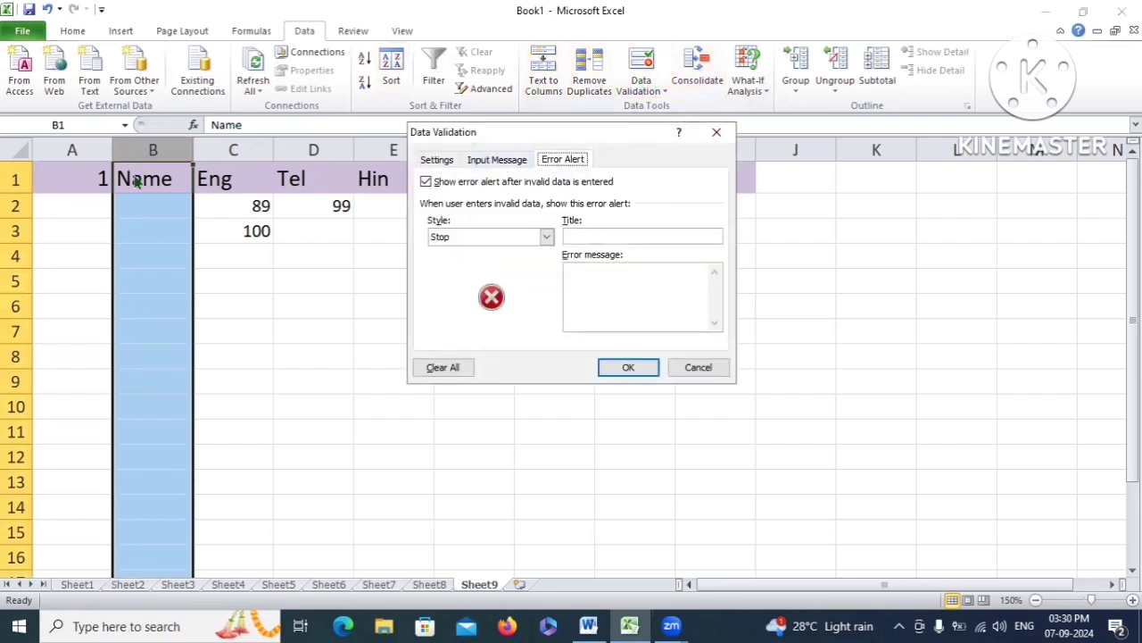
left_click(546, 237)
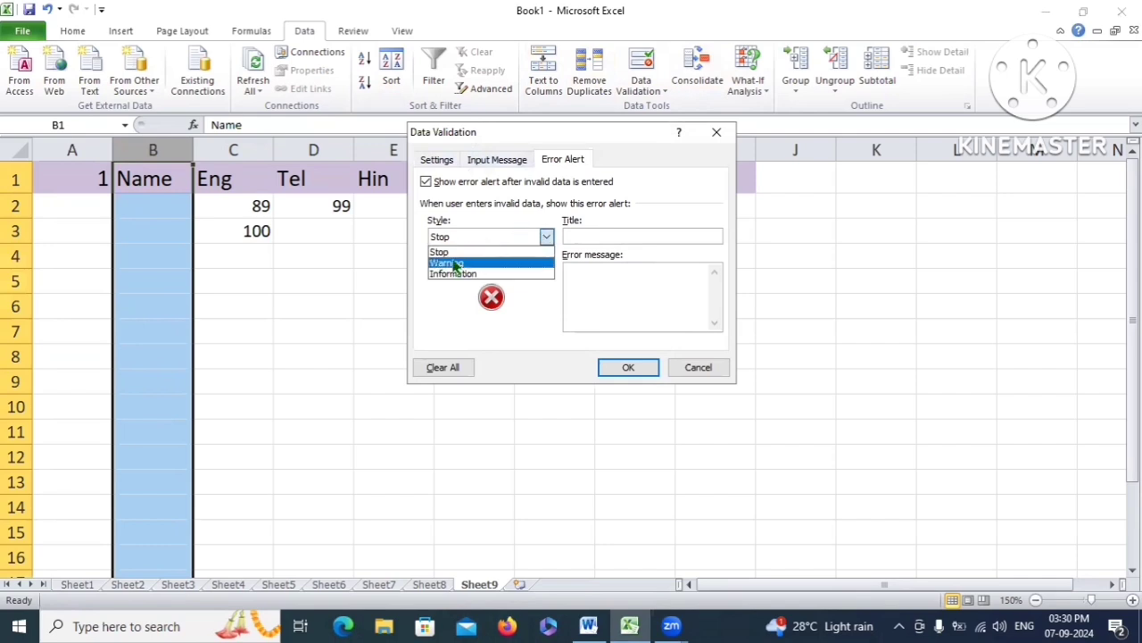
left_click(453, 263)
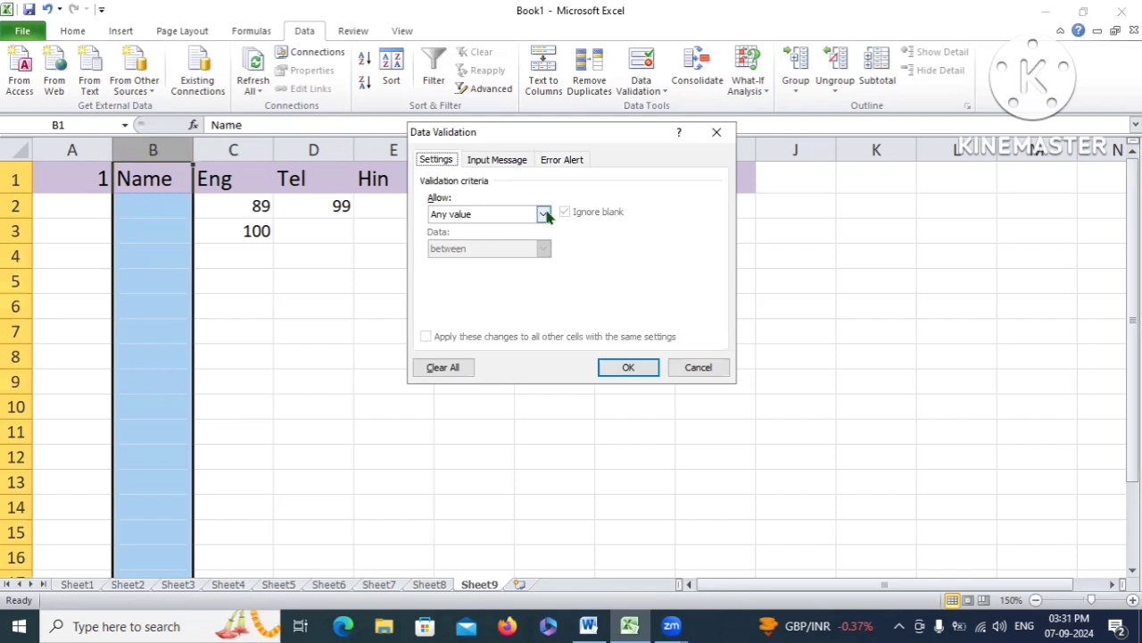
Set Allow to Text length with Data between, minimum 5 and maximum 10
left_click(544, 214)
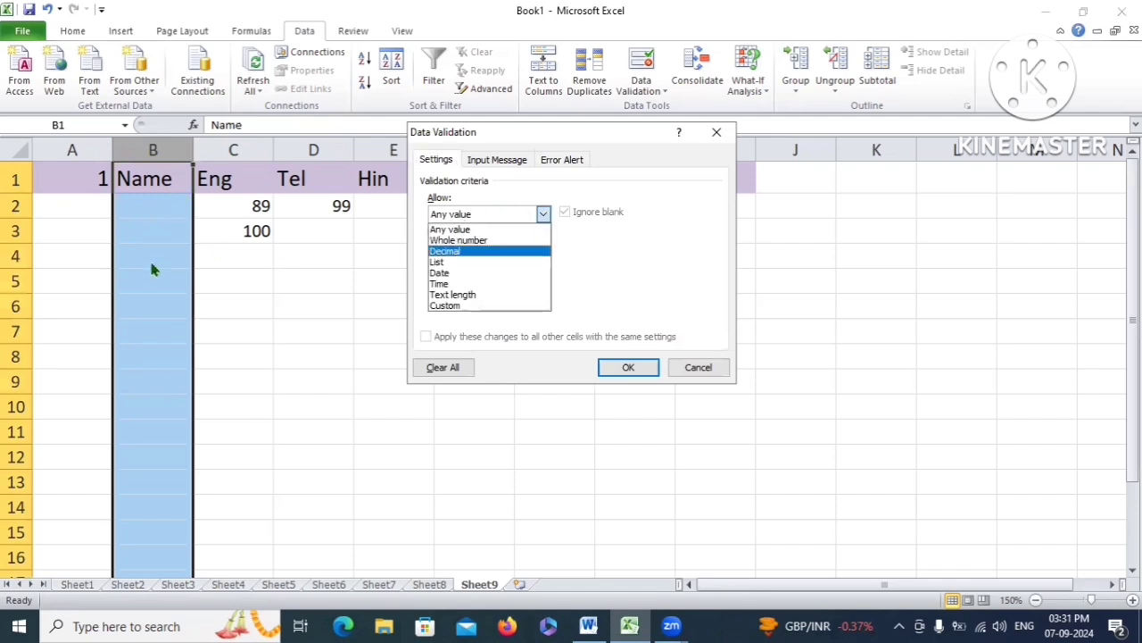
left_click(473, 297)
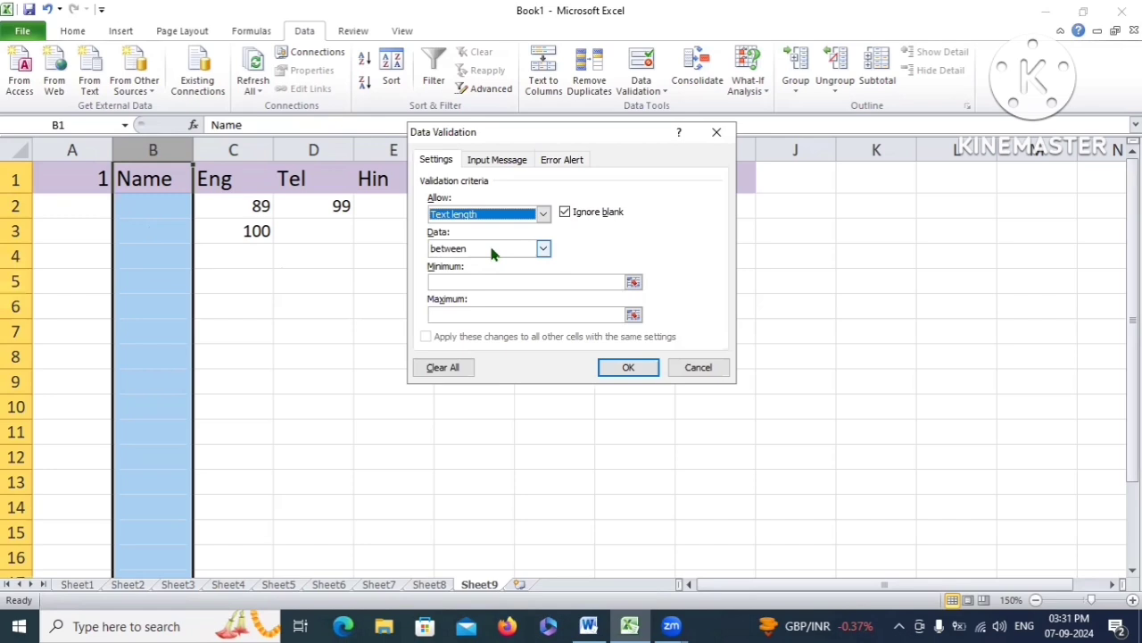
left_click(541, 249)
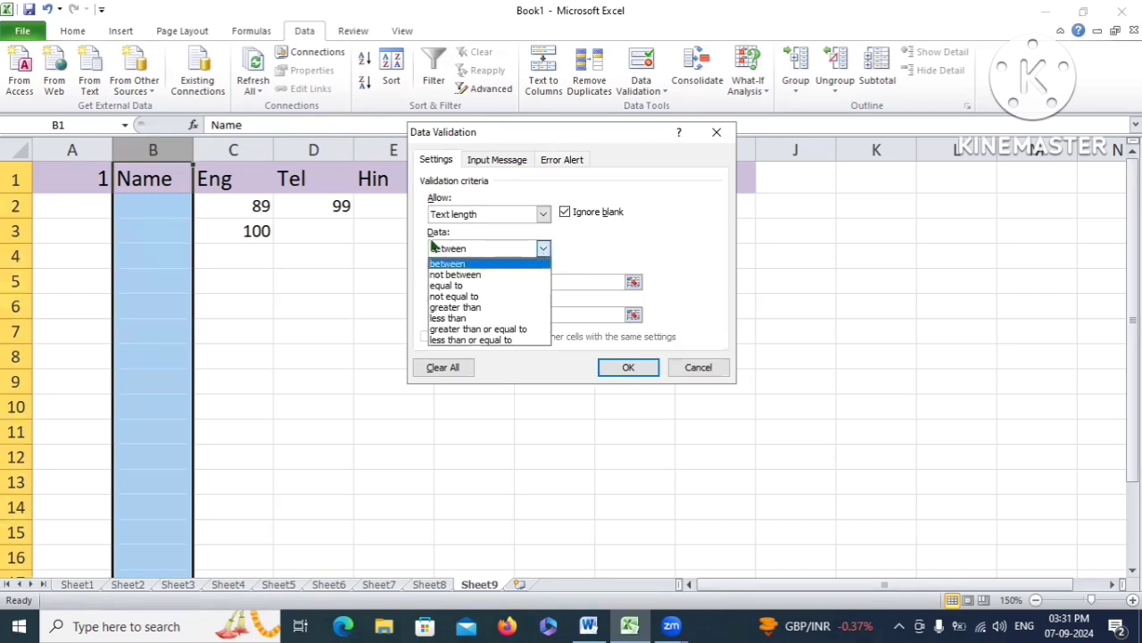
left_click(462, 249)
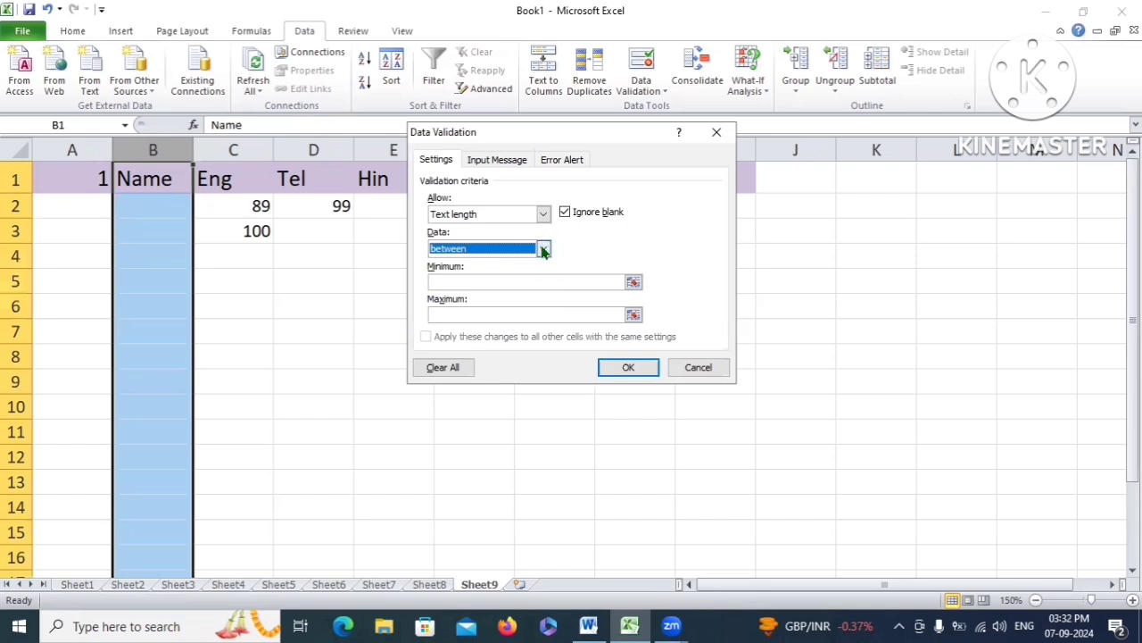
left_click(543, 247)
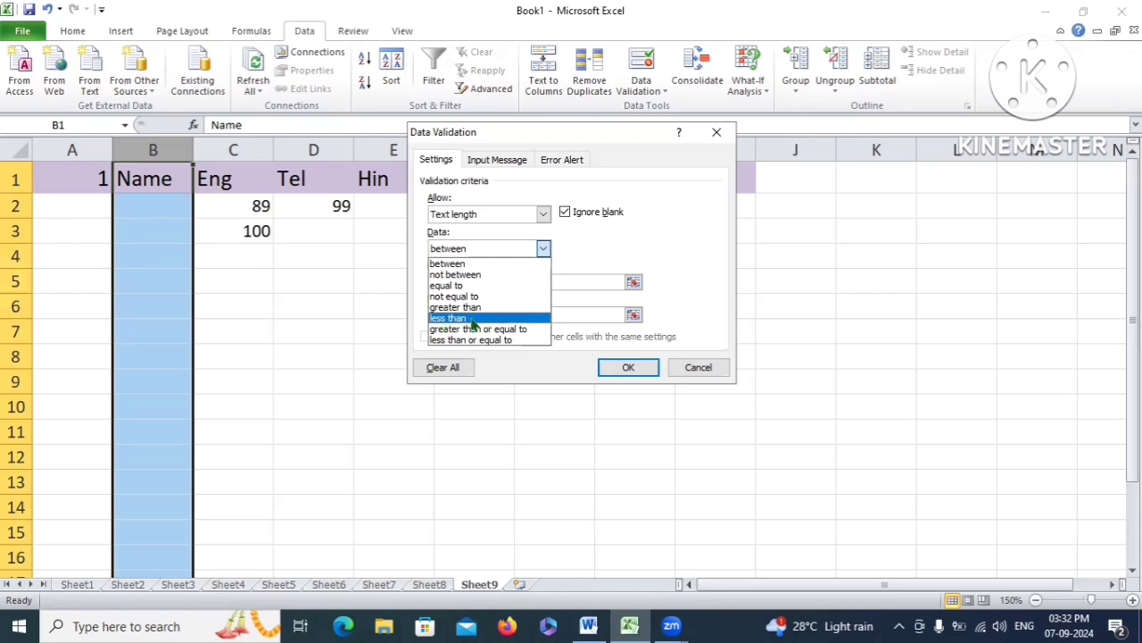
left_click(470, 263)
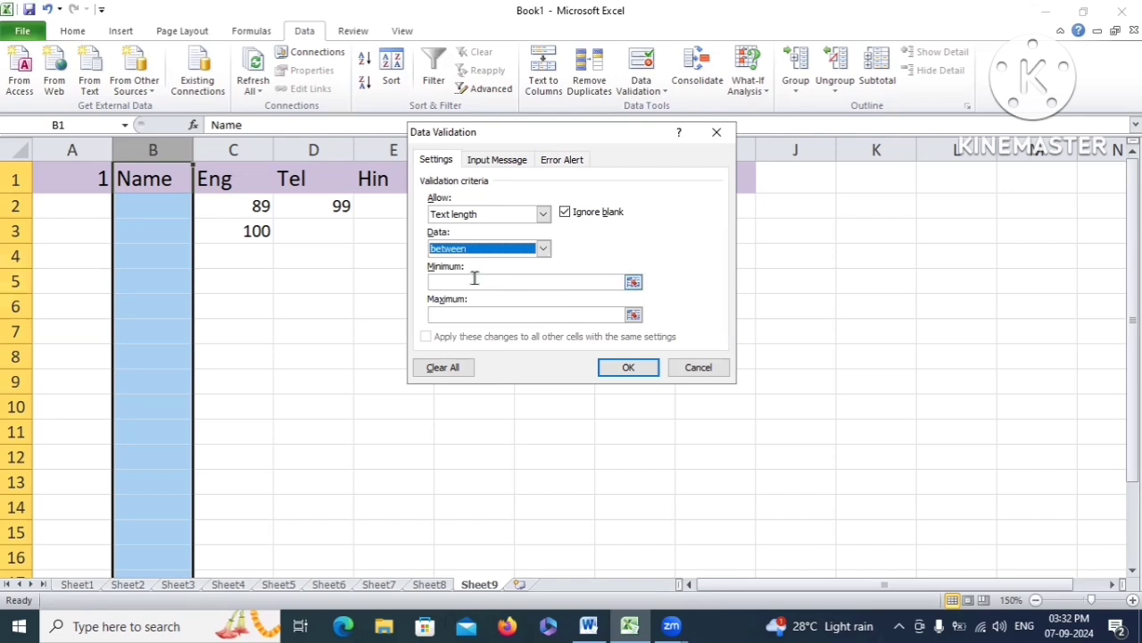
left_click(474, 278)
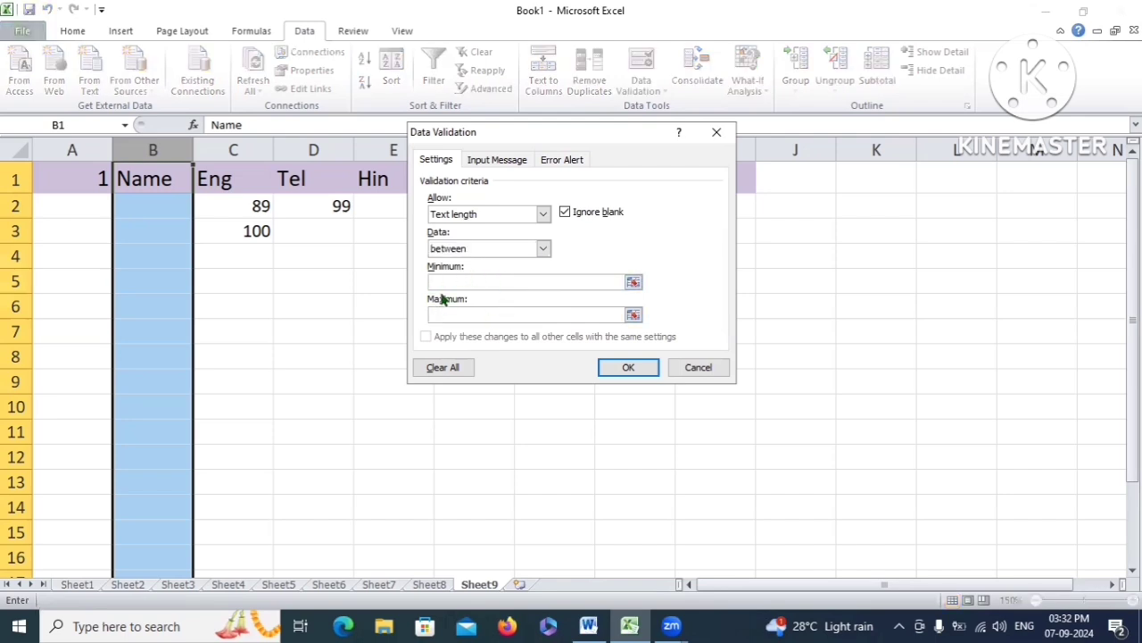
type("5")
left_click(510, 316)
type("10")
Add an input message titled 'Input' reading 'Names Only'
left_click(498, 161)
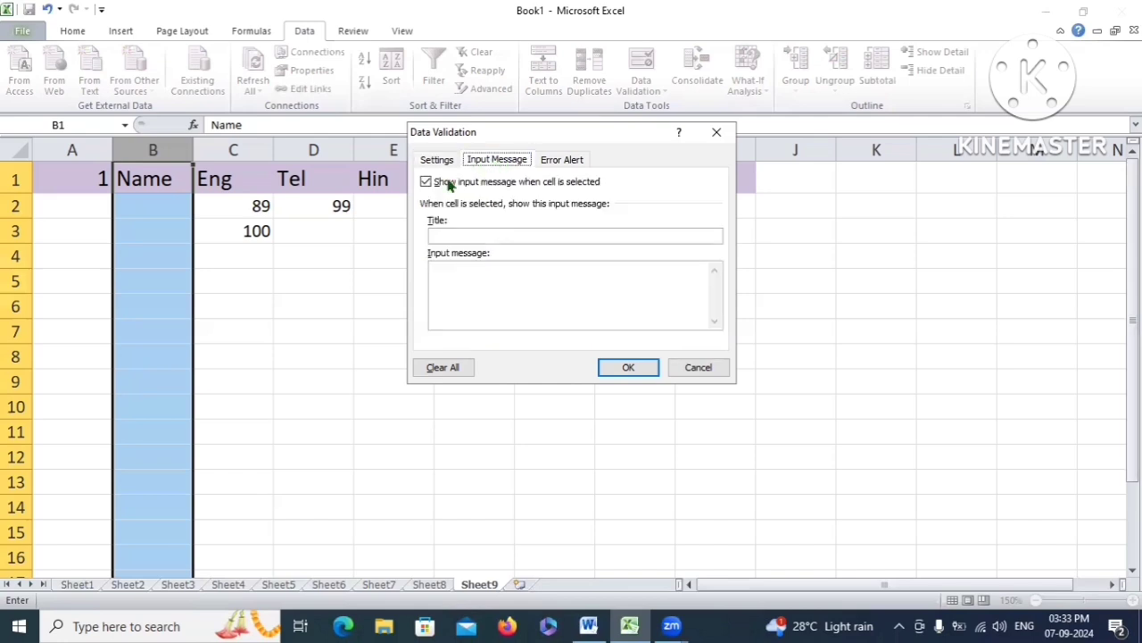
left_click(471, 234)
type("Input")
left_click(468, 281)
type("Nam")
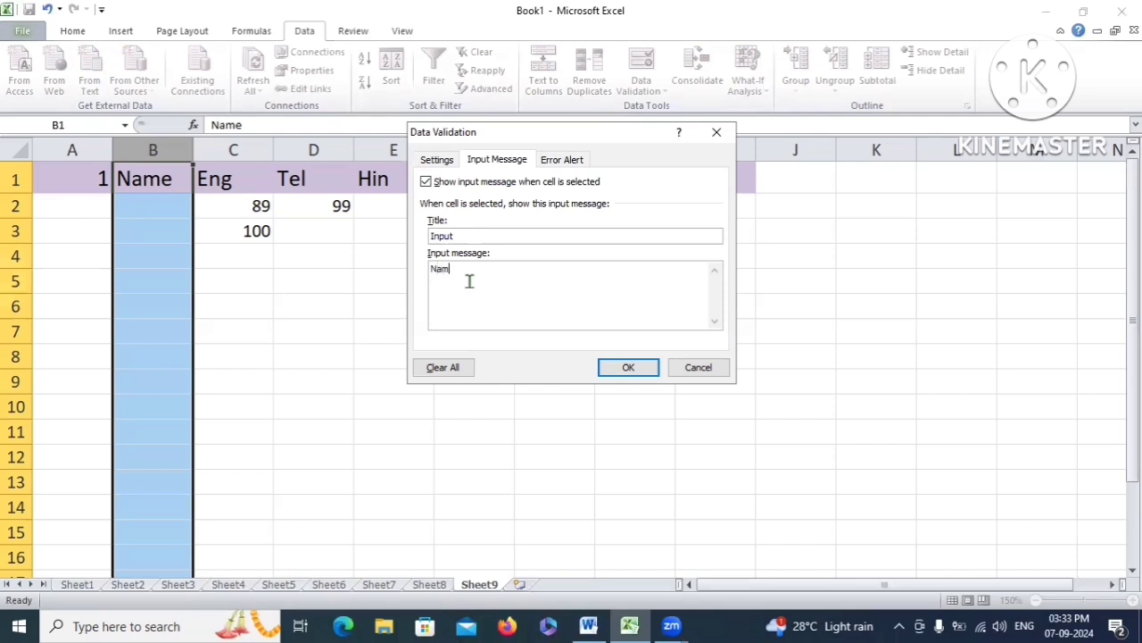
type("es Only")
Add a Warning alert titled 'Wrong Entry' saying 'You Can enter 5 to 10 Characters on', and apply it
left_click(564, 159)
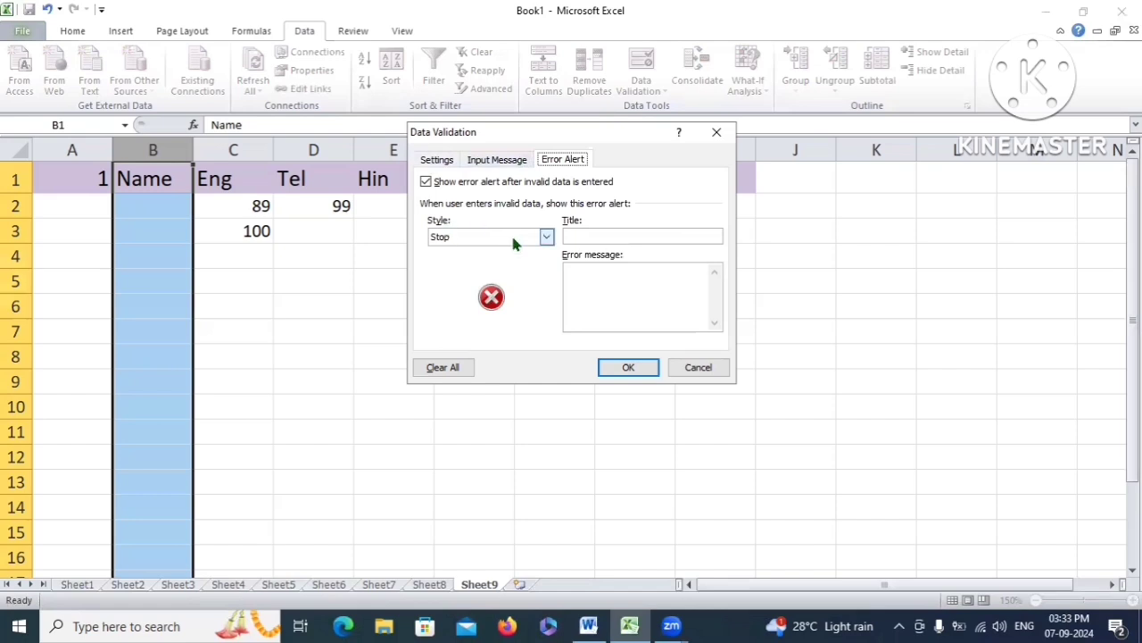
left_click(545, 236)
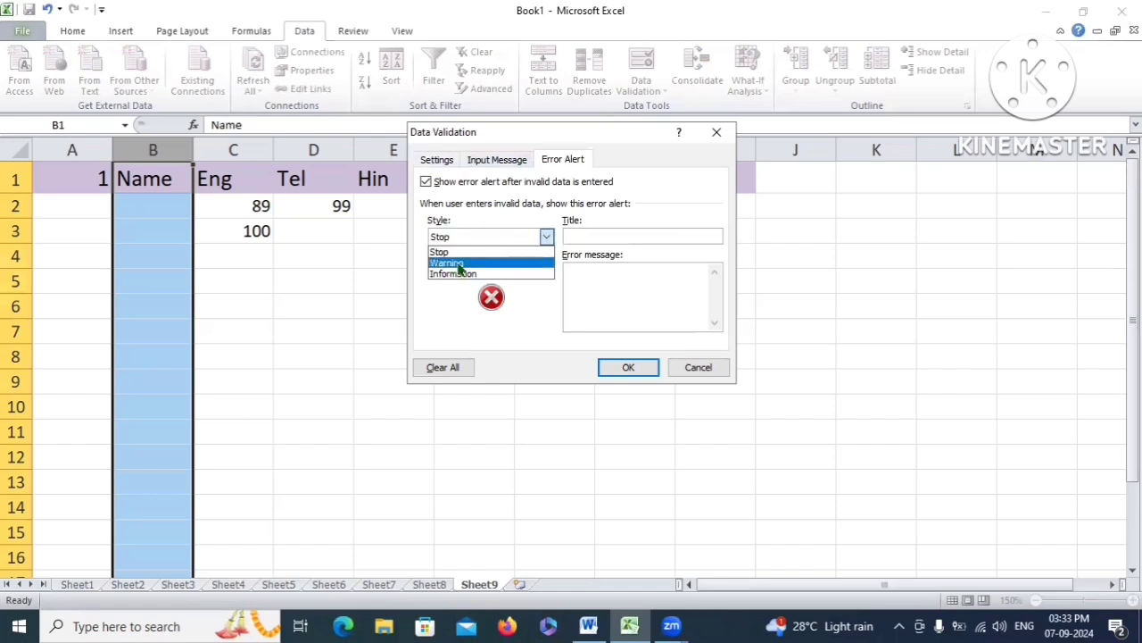
left_click(459, 265)
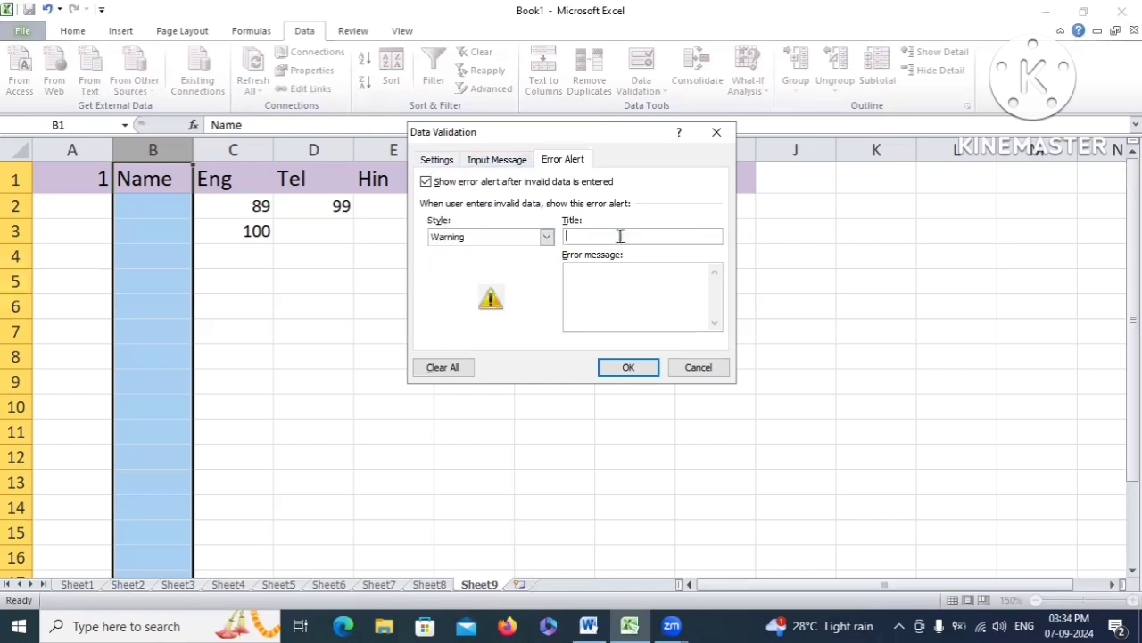
type("Wrong Entry")
left_click(644, 270)
type("You Can enter")
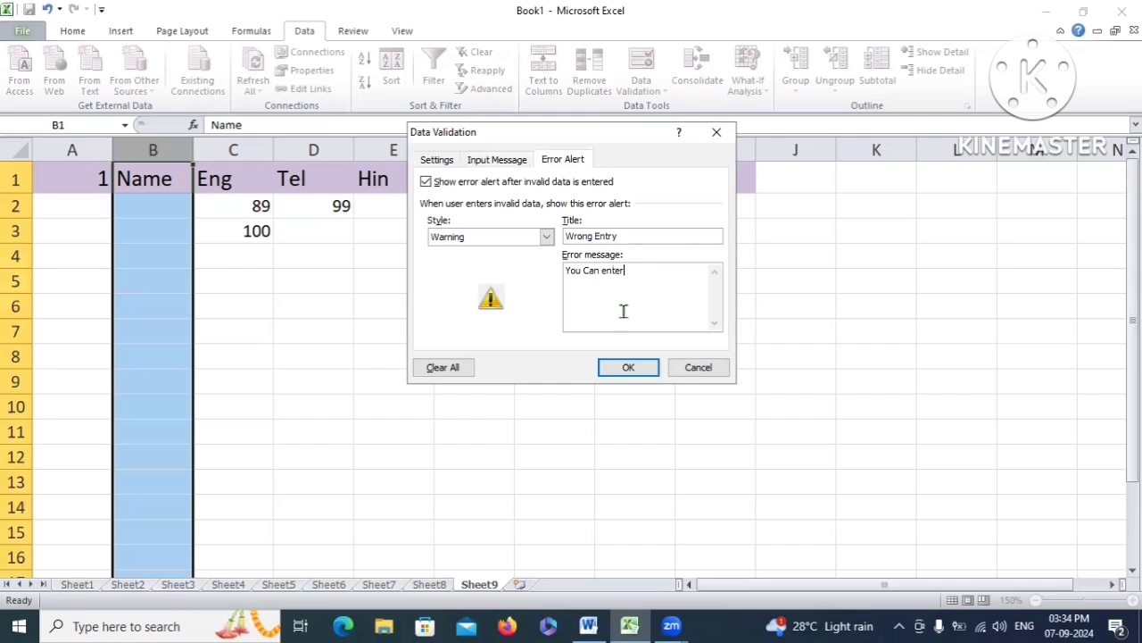
type(" 5 to 10 Characters only")
left_click(628, 367)
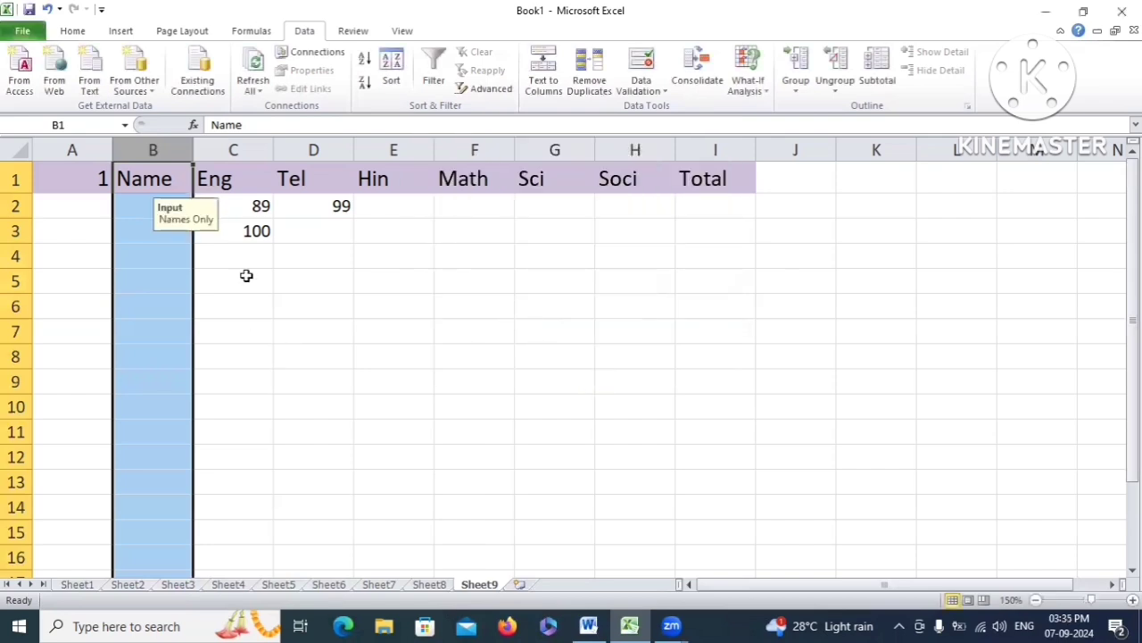
Test B2 by entering 23, then cancel the entry at the Wrong Entry warning
left_click(147, 205)
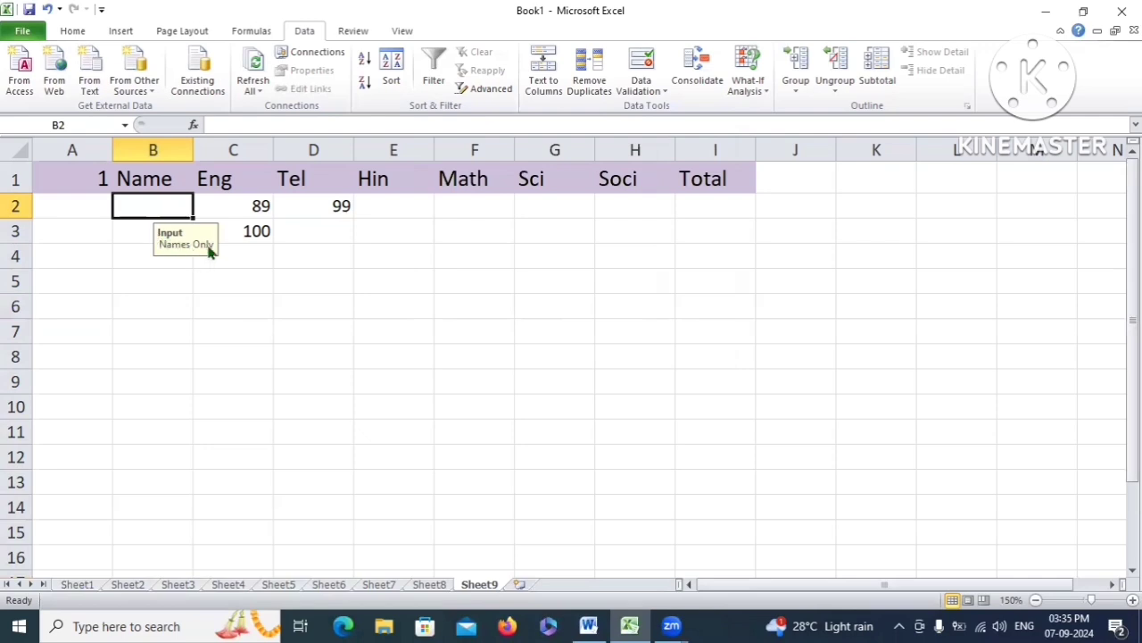
left_click(161, 178)
left_click(144, 211)
type("23")
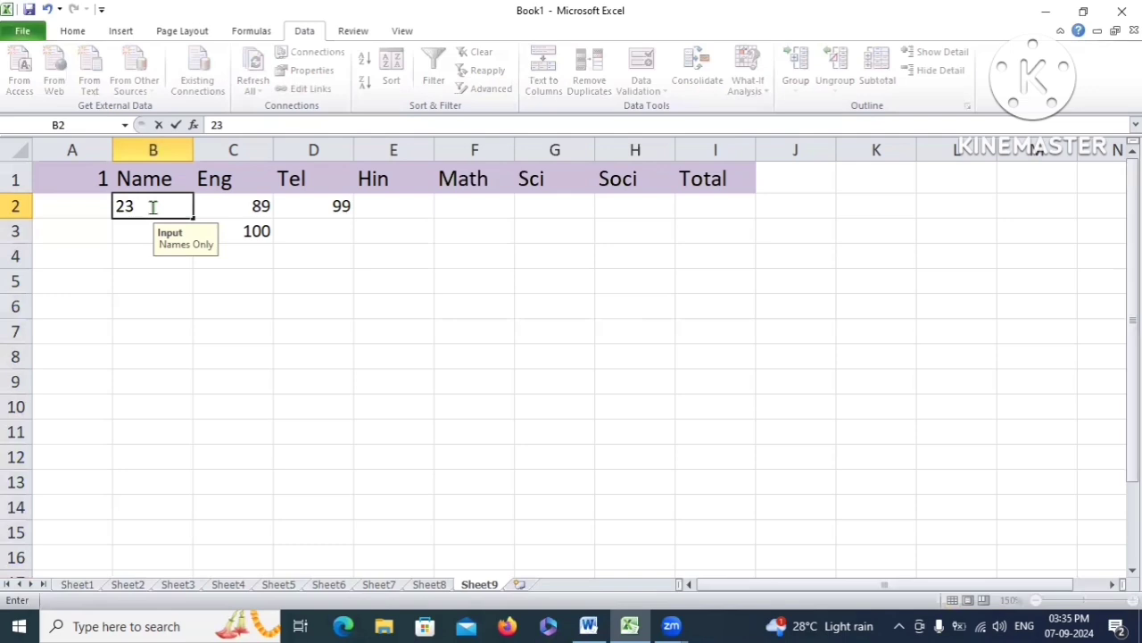
key("Return")
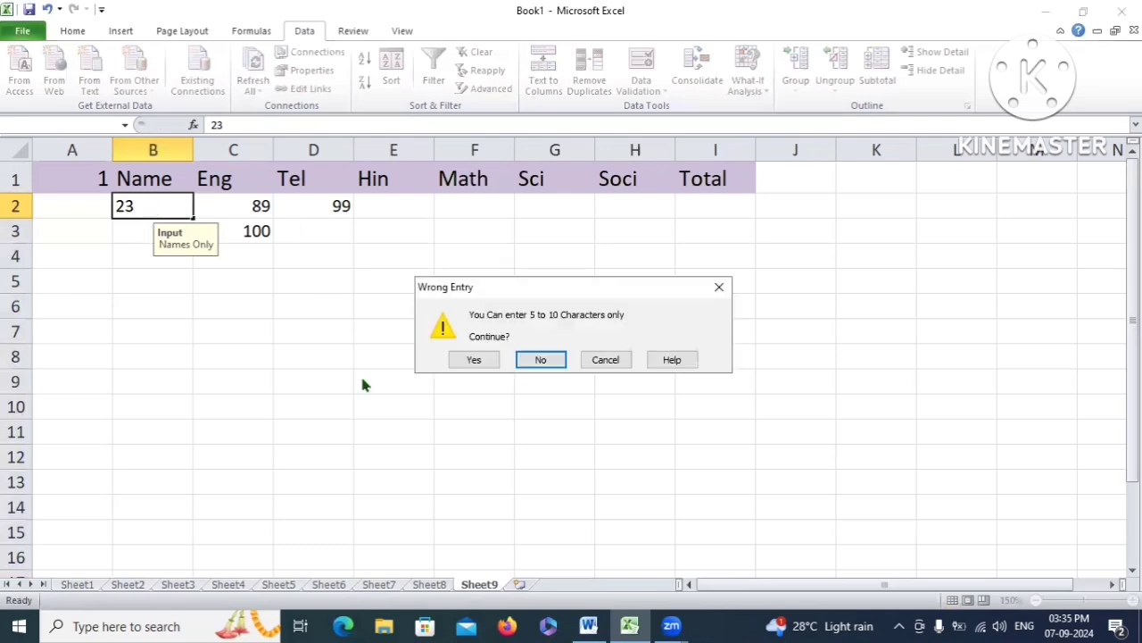
left_click_drag(525, 288, 415, 188)
key("Escape")
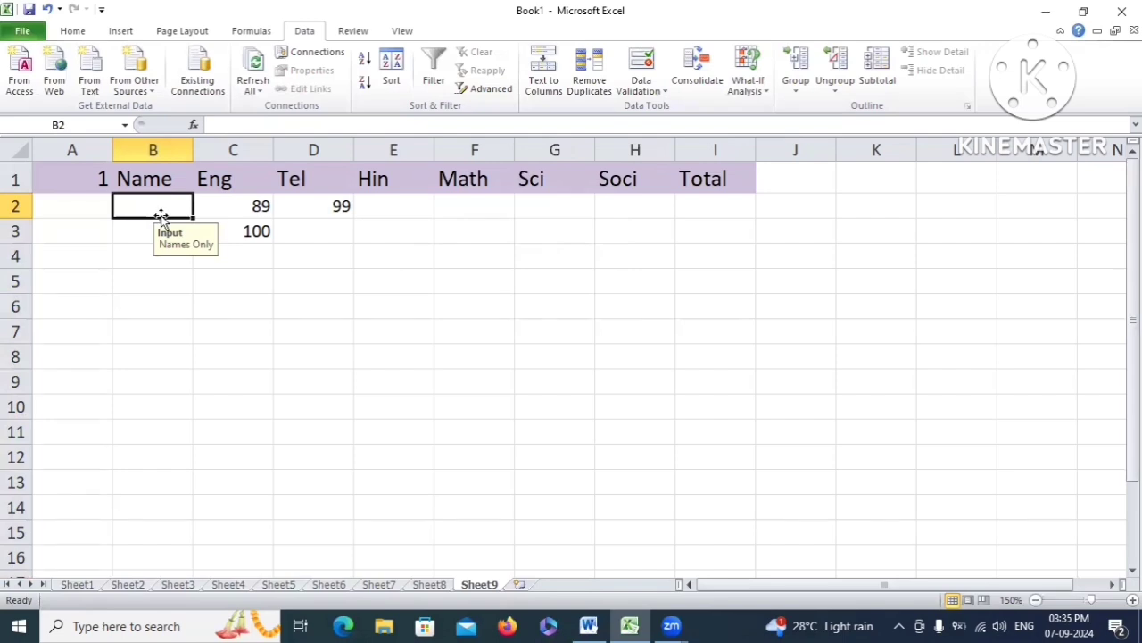
Type raju in B2 and accept it despite the length warning
type("rah")
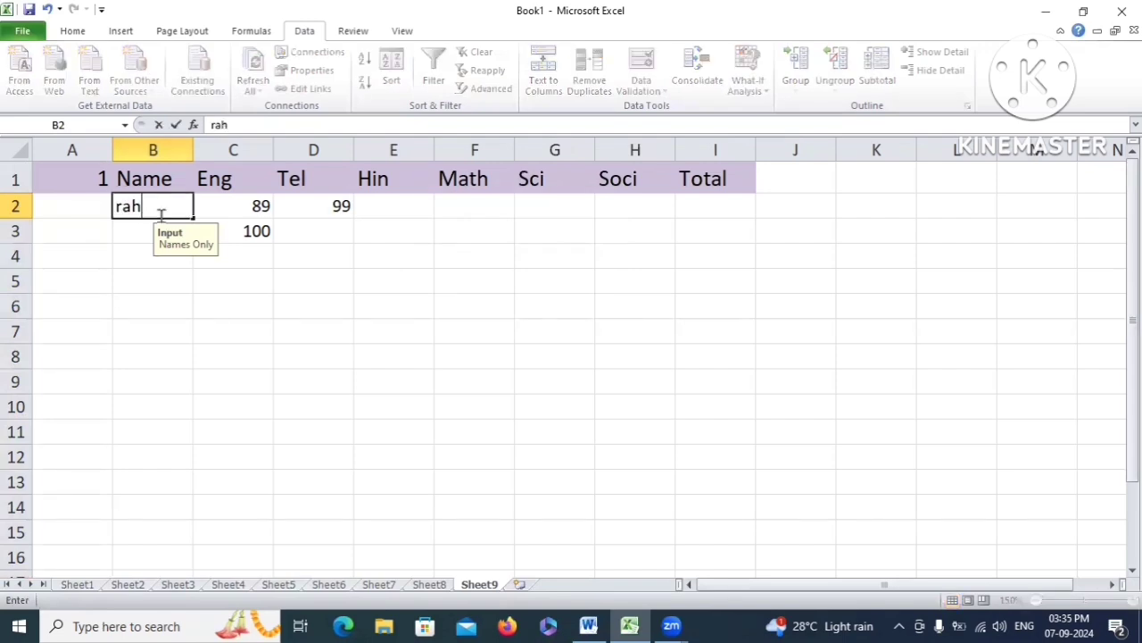
key("BackSpace")
type("ju")
key("Return")
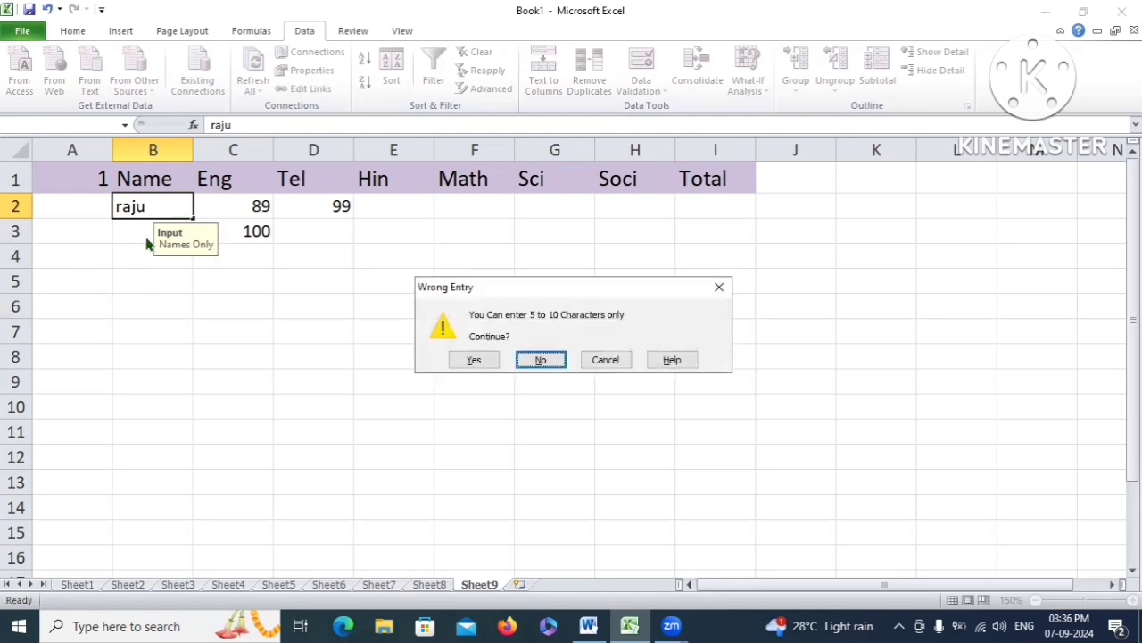
left_click_drag(612, 292, 374, 182)
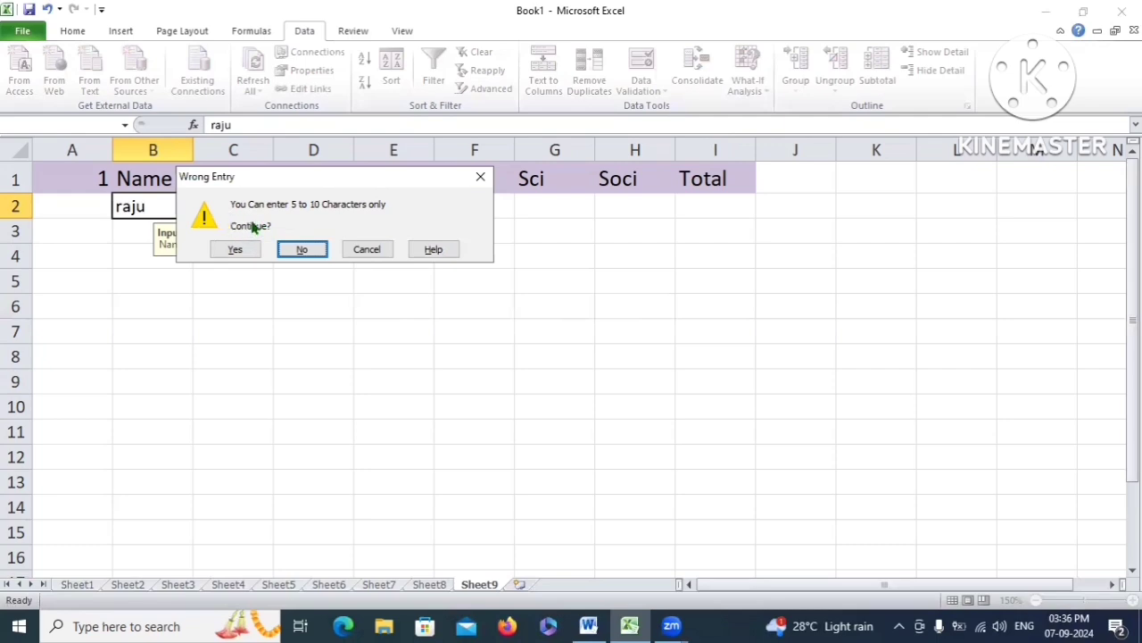
left_click_drag(377, 183, 437, 164)
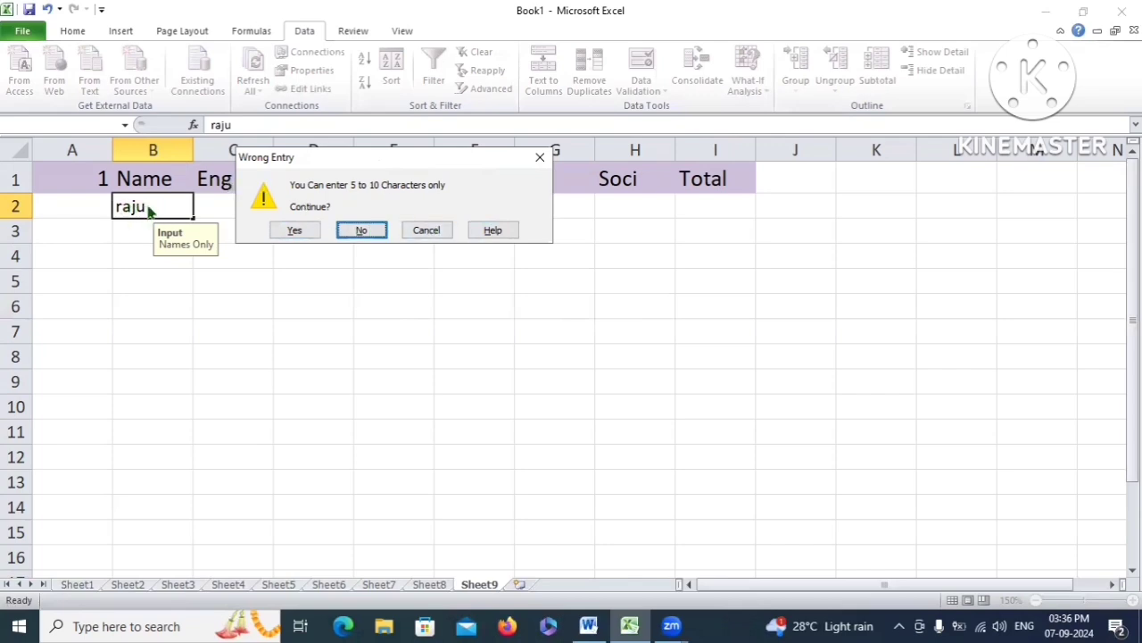
left_click(295, 230)
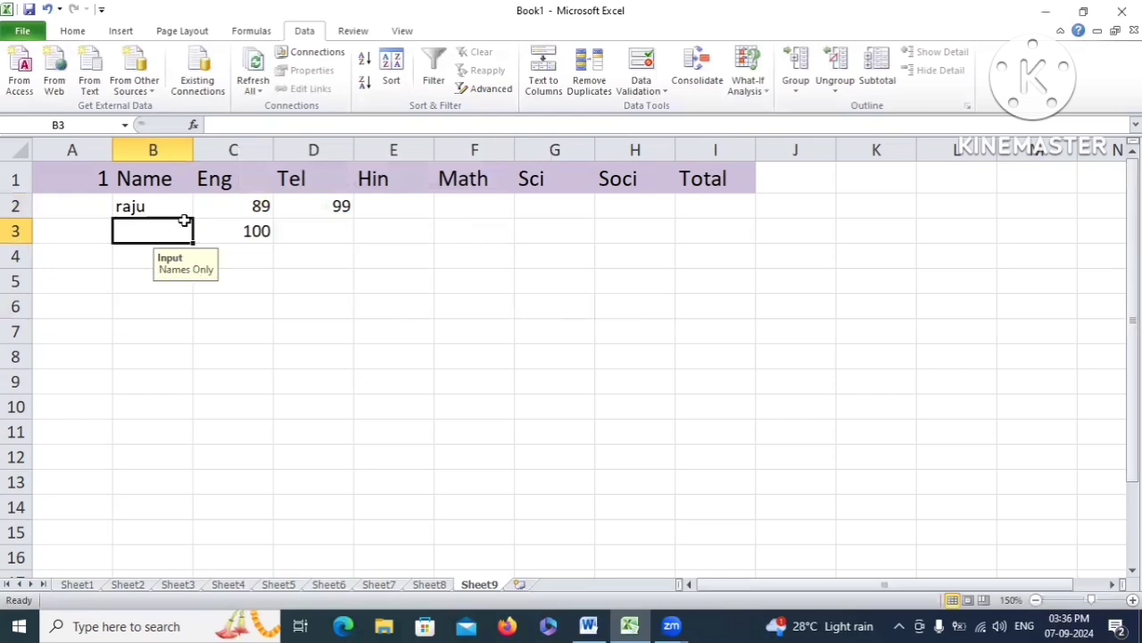
Enter the name rajesh in B3
left_click(164, 207)
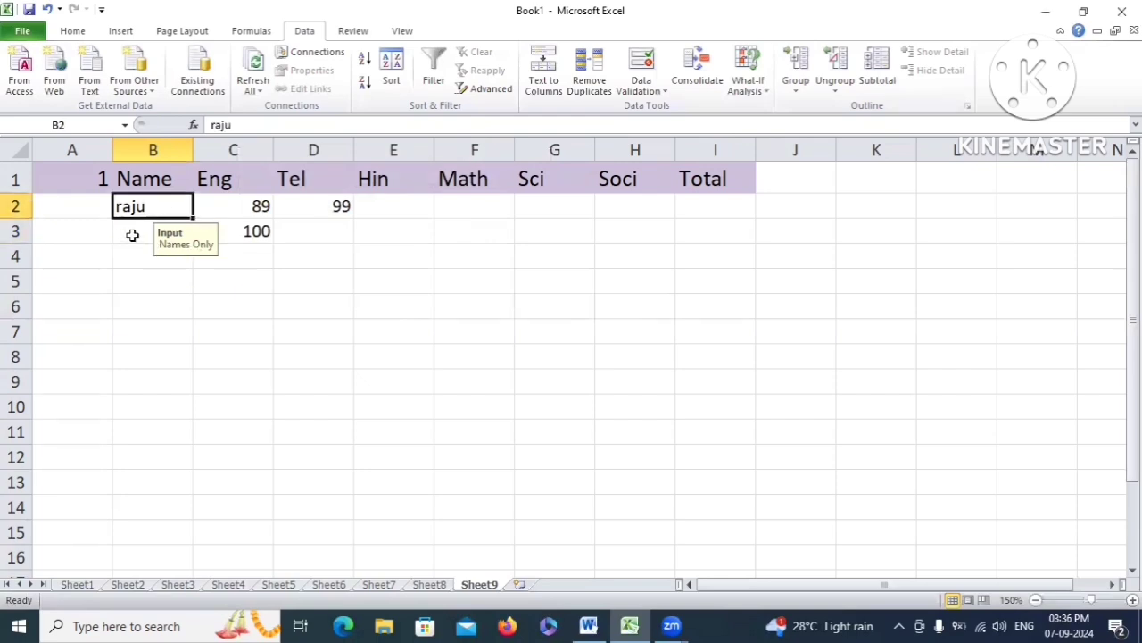
left_click(135, 232)
type("rajes")
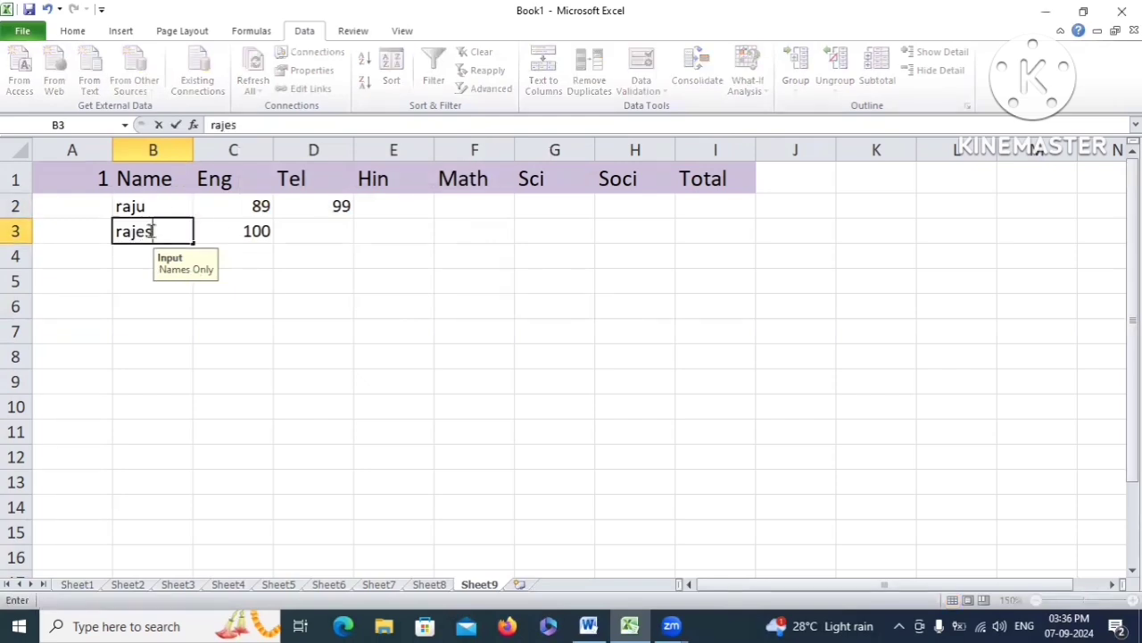
type("h")
left_click(128, 259)
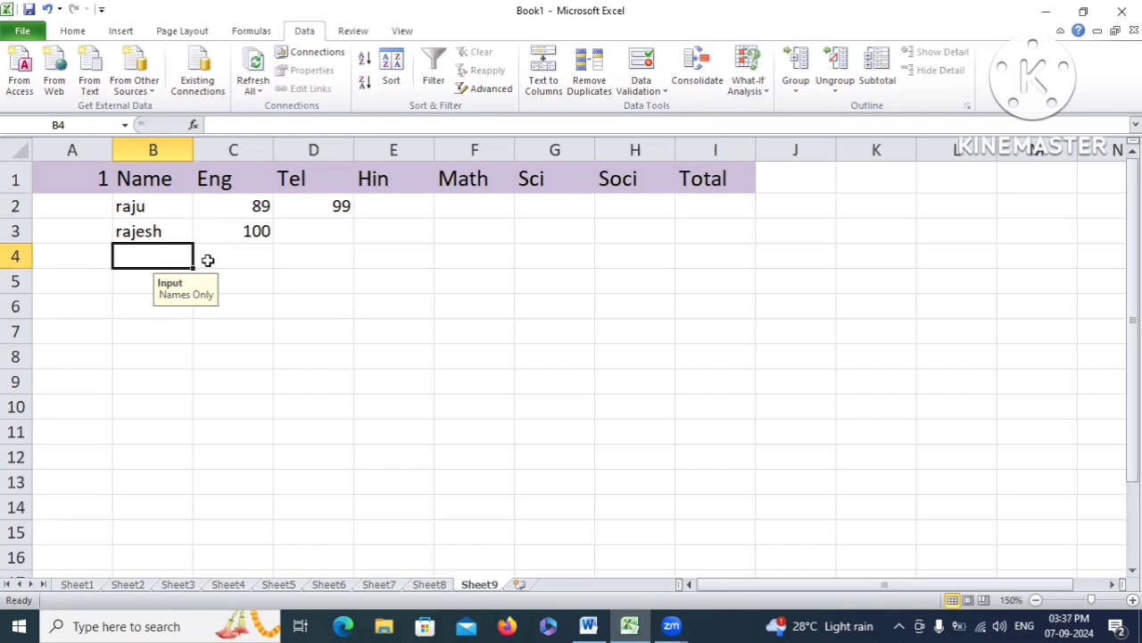
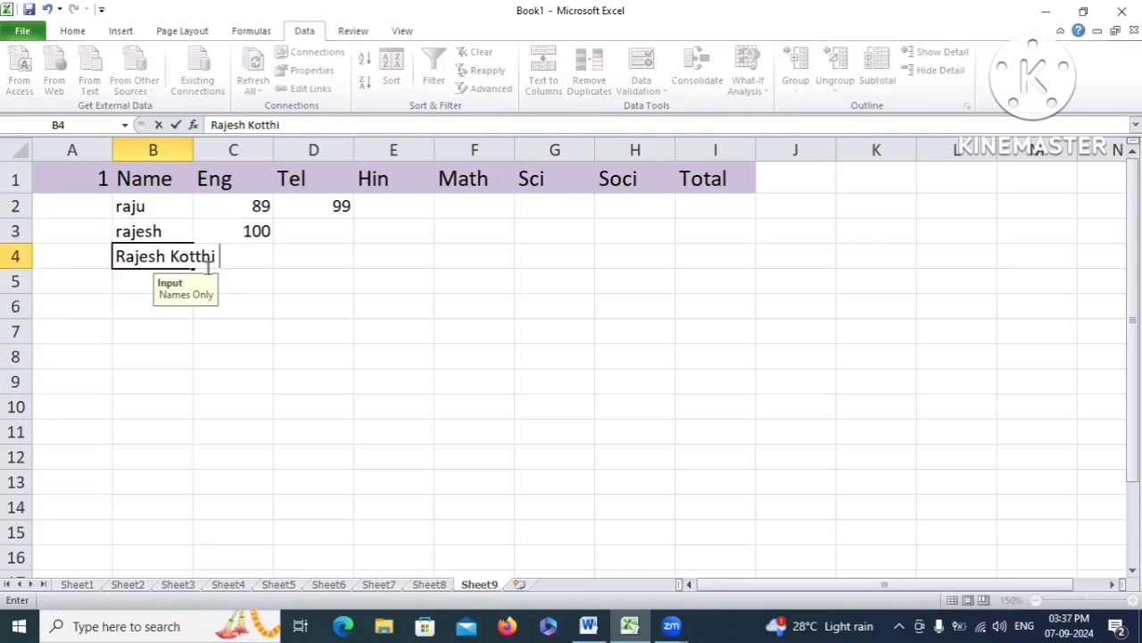
key("Return")
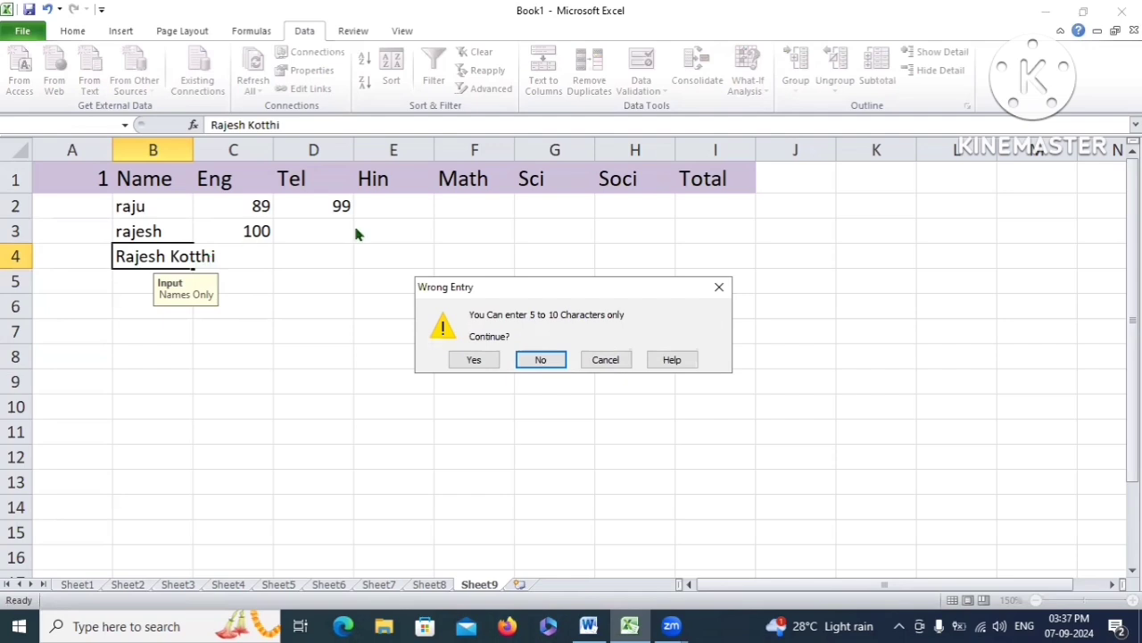
left_click_drag(556, 296, 503, 146)
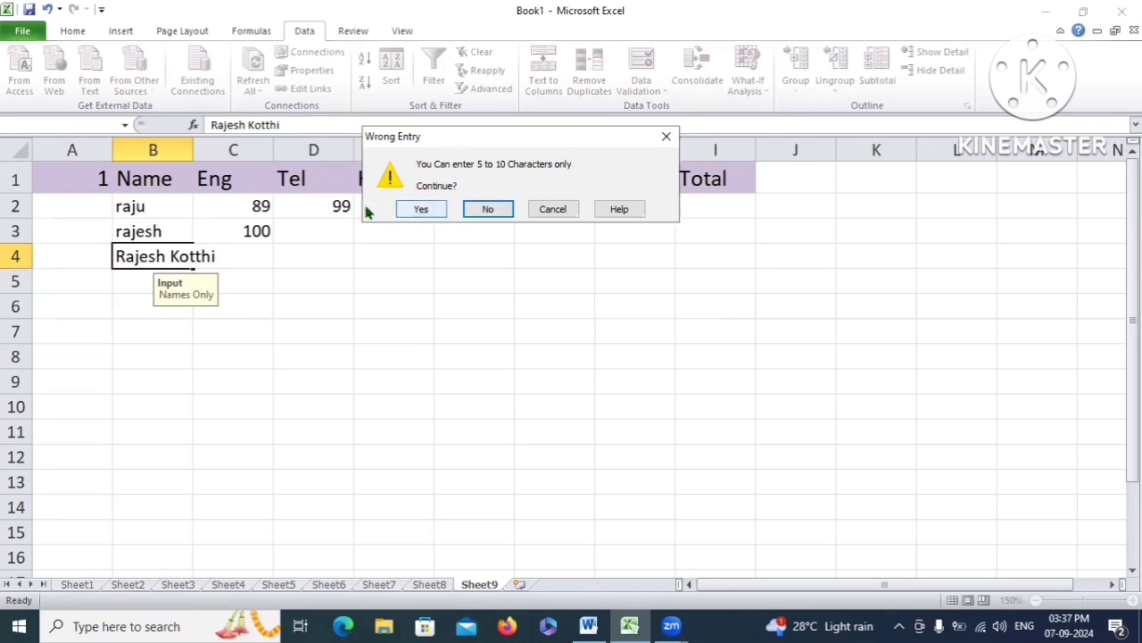
left_click(488, 209)
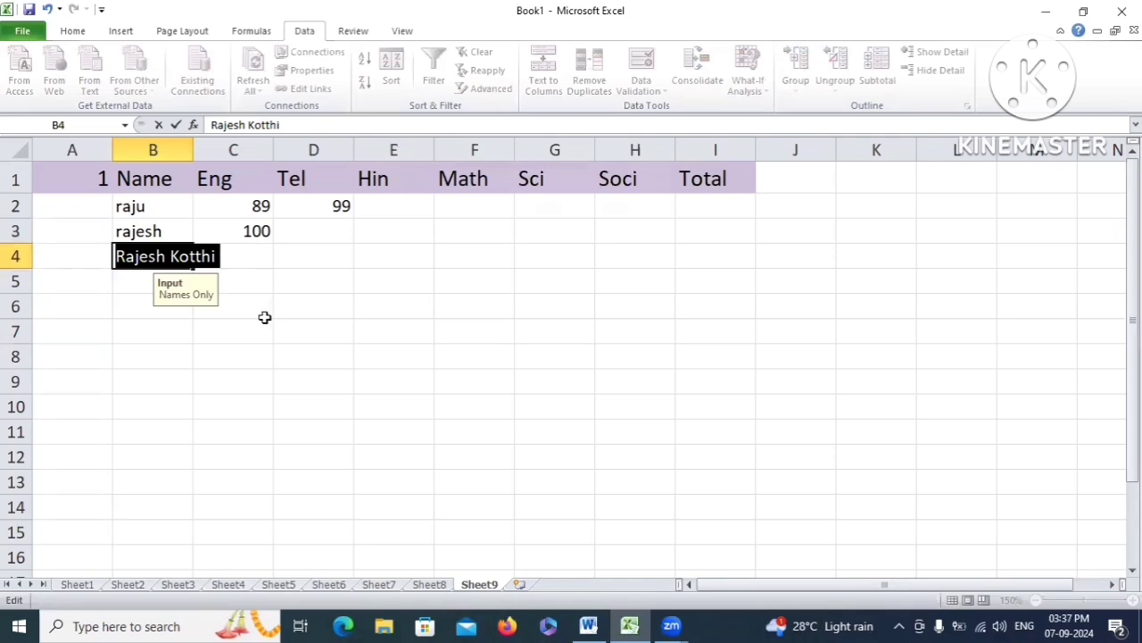
key("BackSpace")
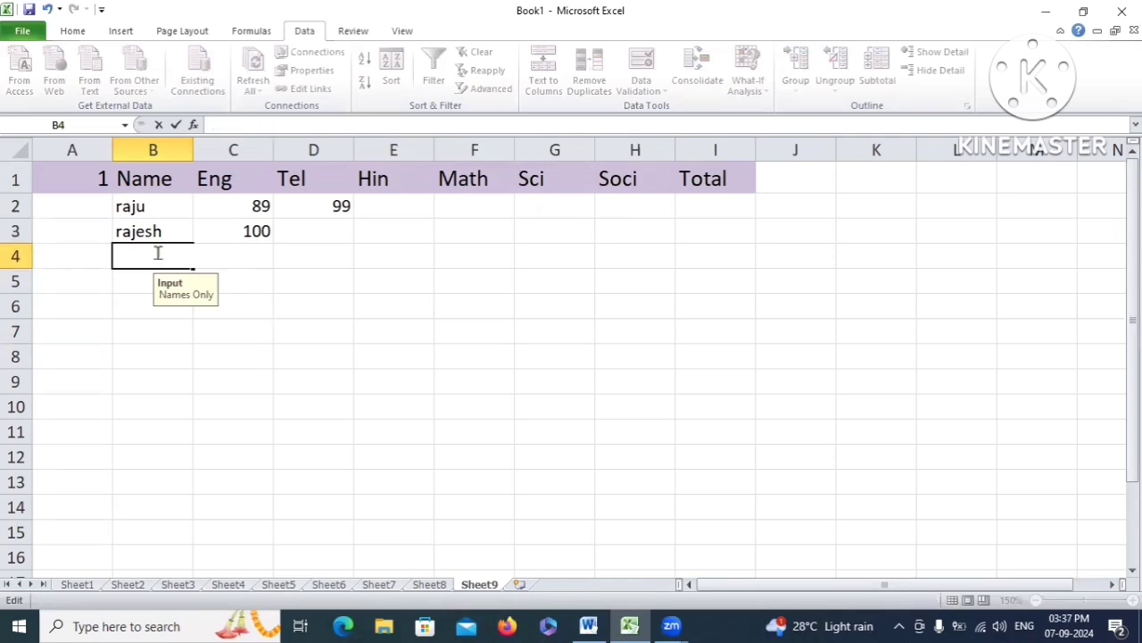
type("tht4w")
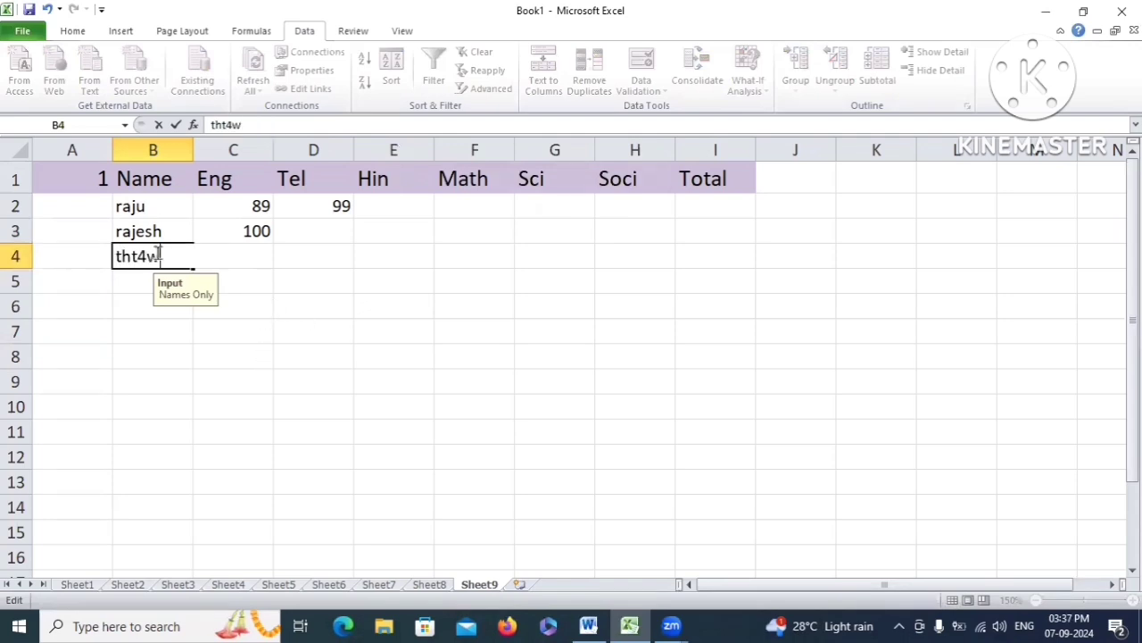
key("BackSpace")
key("BackSpace")
key("BackSpace")
key("BackSpace")
key("BackSpace")
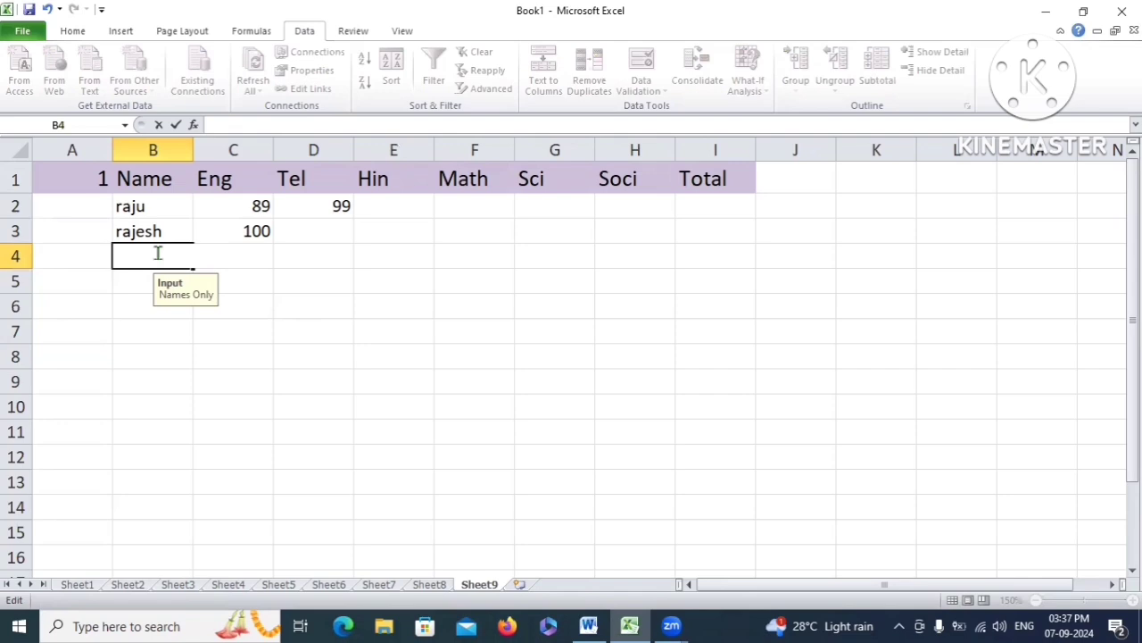
left_click(384, 254)
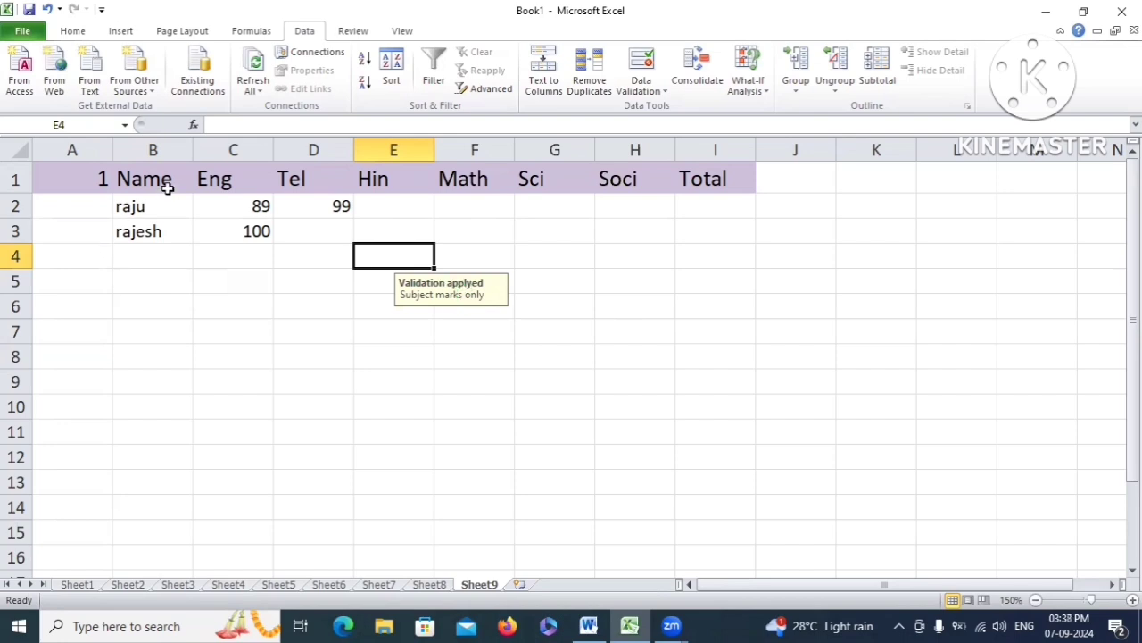
Select whole columns B through H, Name to Soci
left_click_drag(133, 176, 633, 517)
left_click(589, 385)
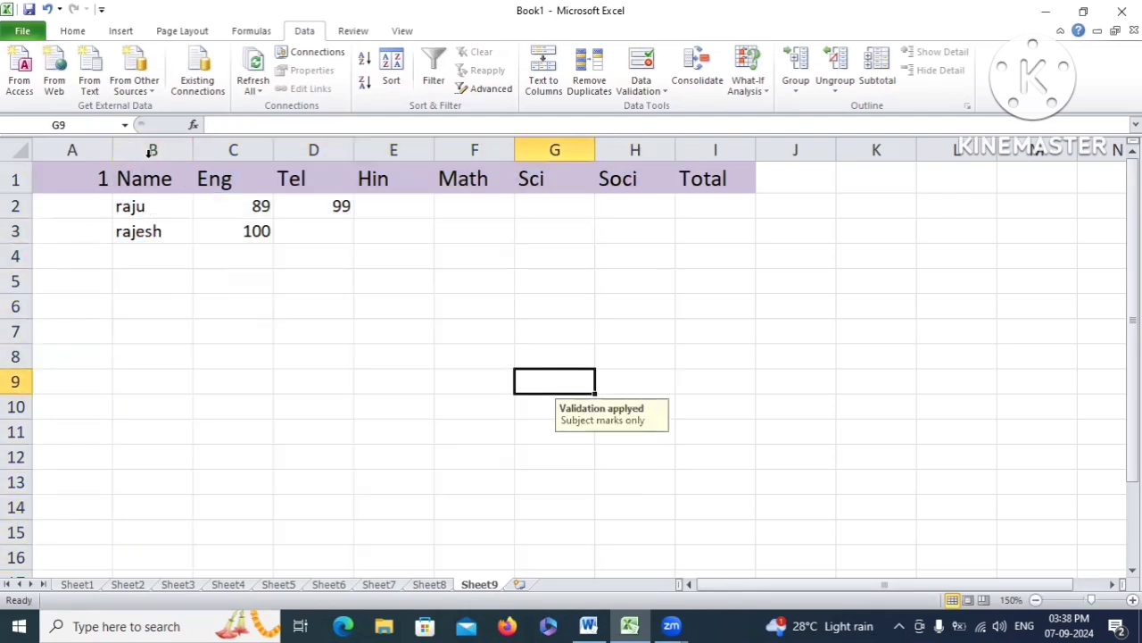
left_click_drag(152, 150, 474, 152)
left_click(474, 150, "ctrl")
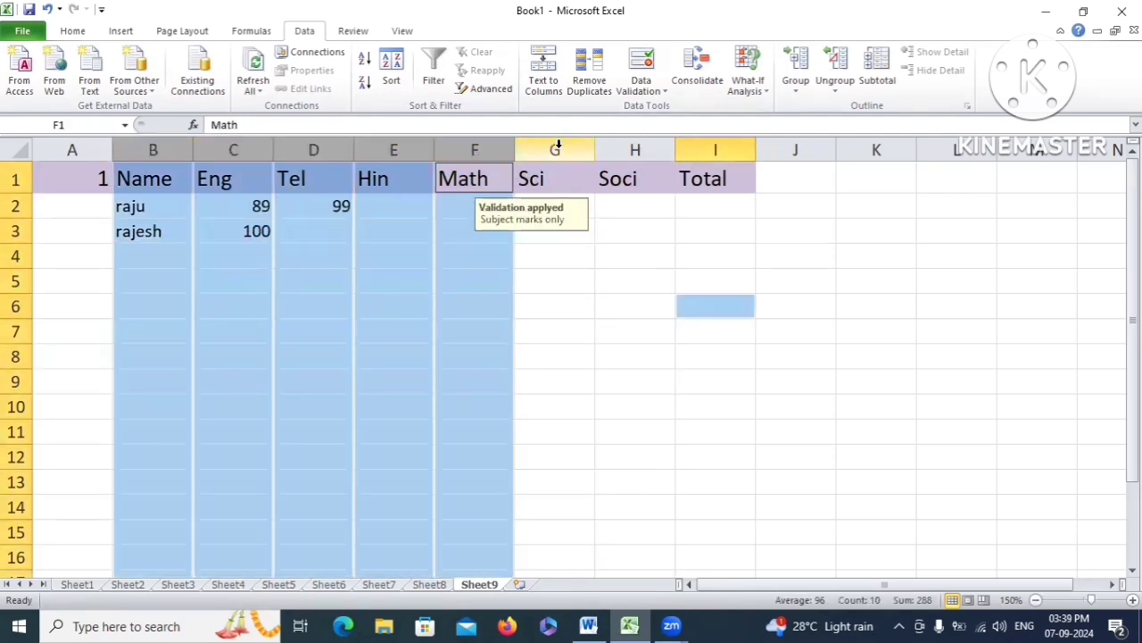
left_click(554, 150, "ctrl")
left_click(635, 150, "ctrl")
Clear all data validation rules from the selected columns and confirm
left_click(659, 91)
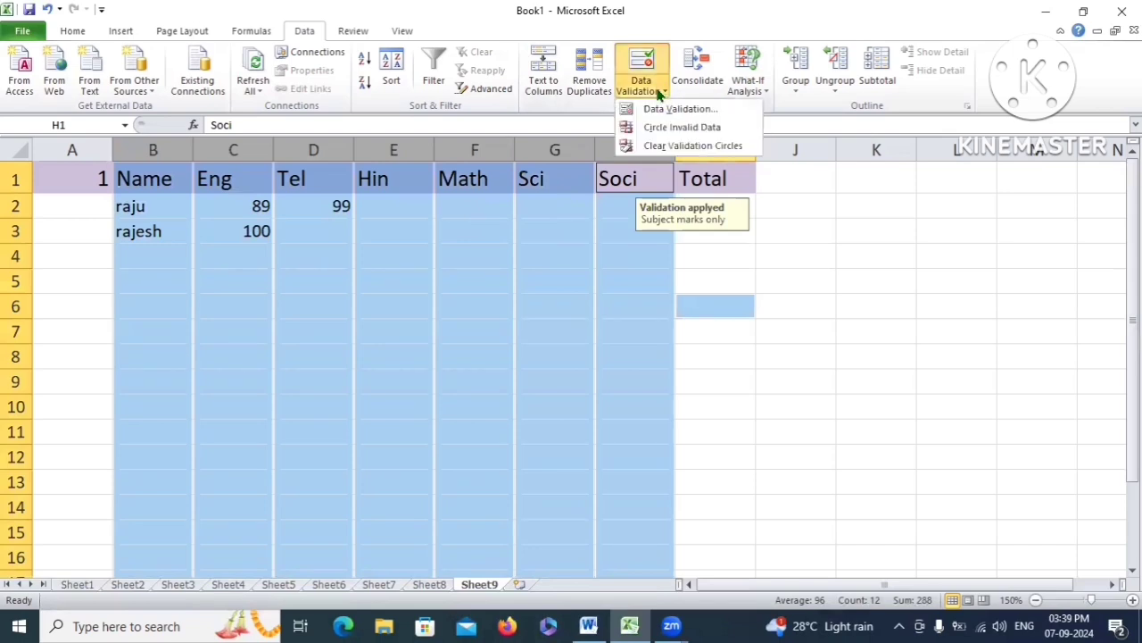
left_click(681, 109)
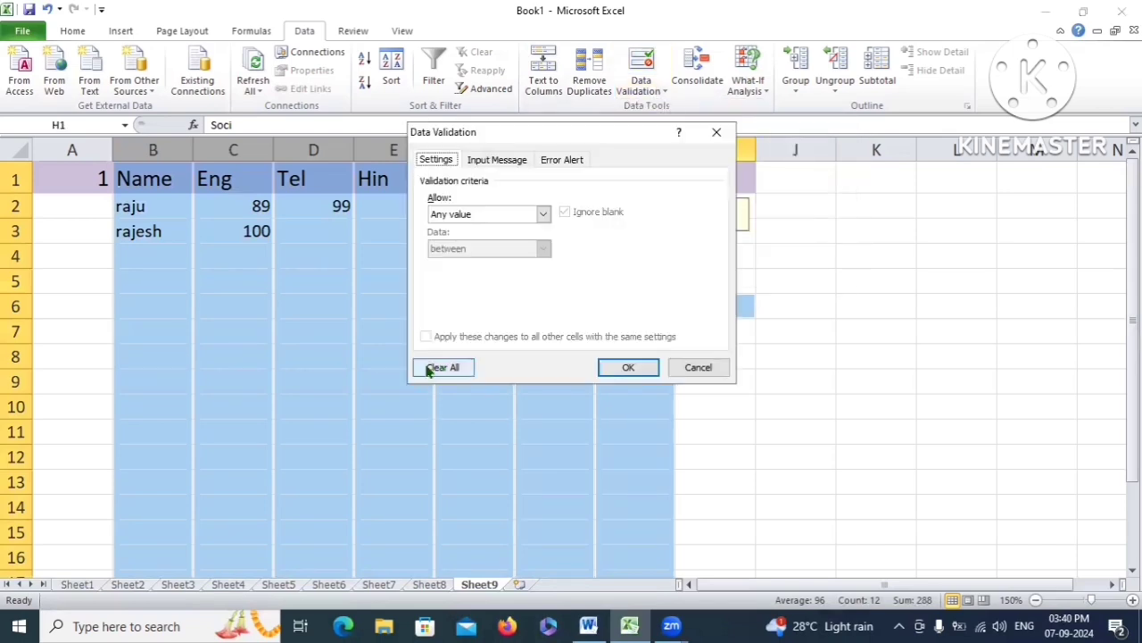
left_click(454, 368)
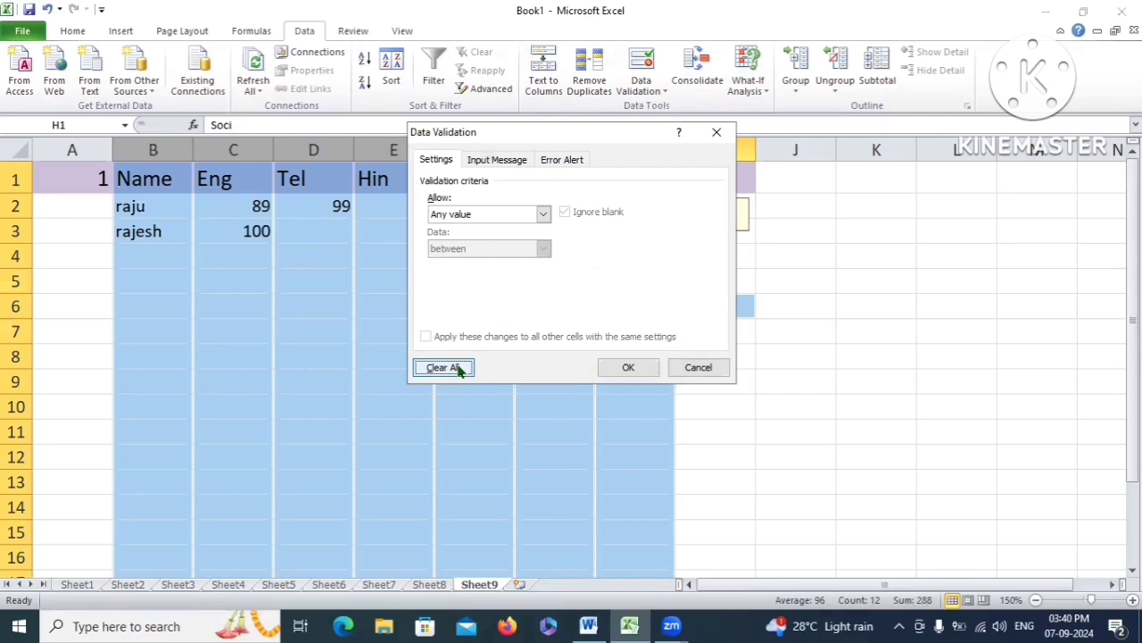
left_click(628, 368)
left_click(508, 262)
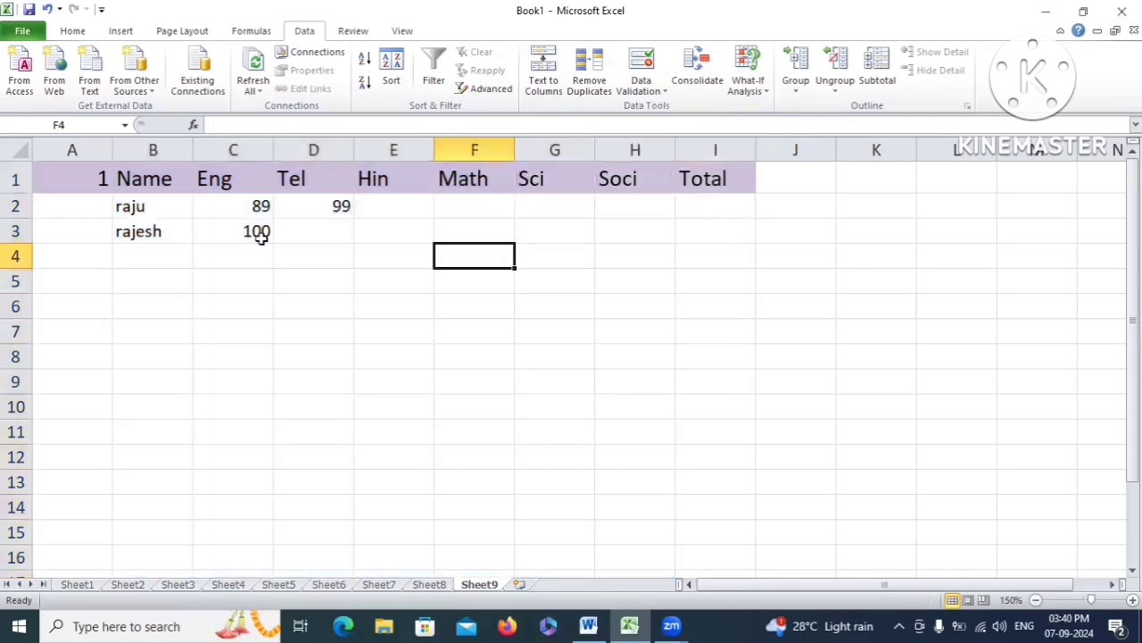
left_click(346, 207)
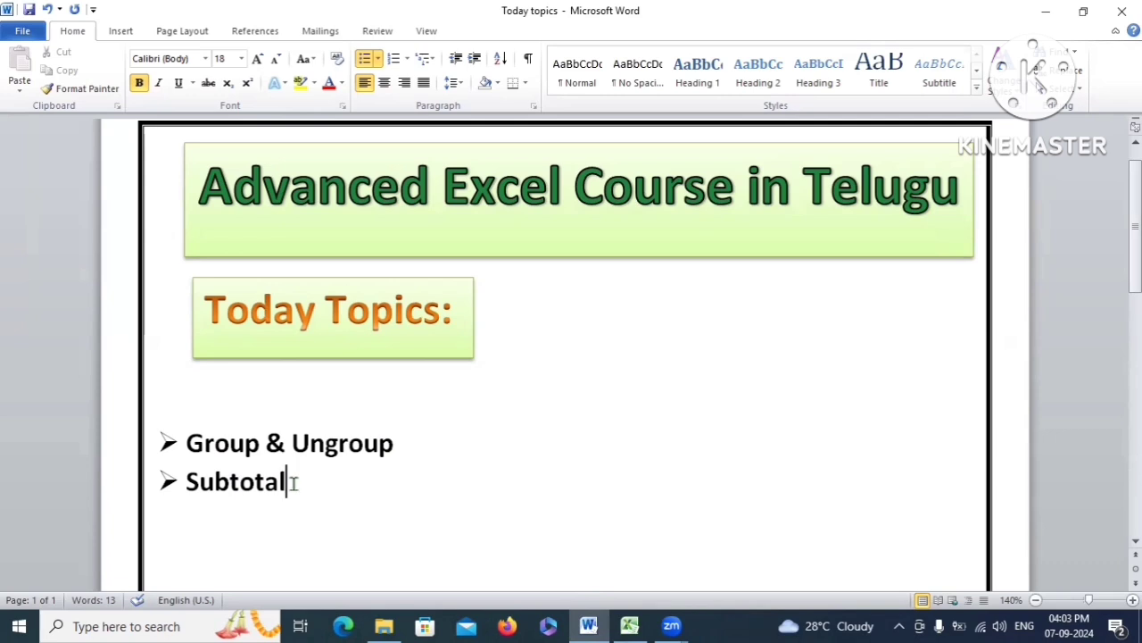
Highlight the Group & Ungroup topic in Word, then return to Excel and select Sheet7's marks table A1:I11
left_click_drag(293, 481, 187, 441)
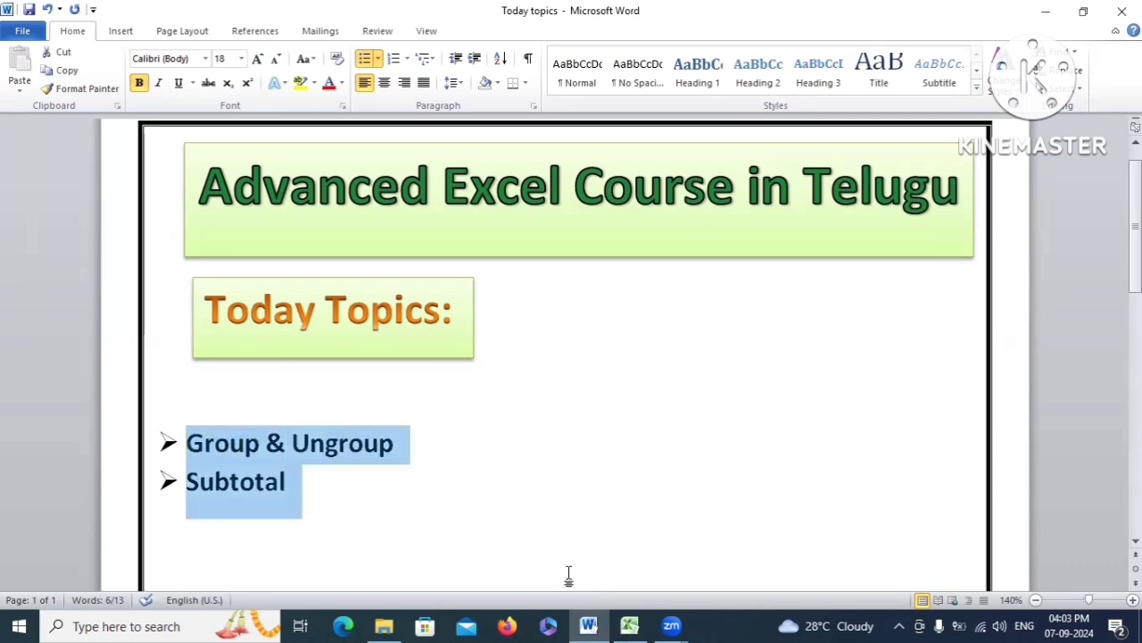
left_click(413, 471)
left_click_drag(421, 441, 225, 439)
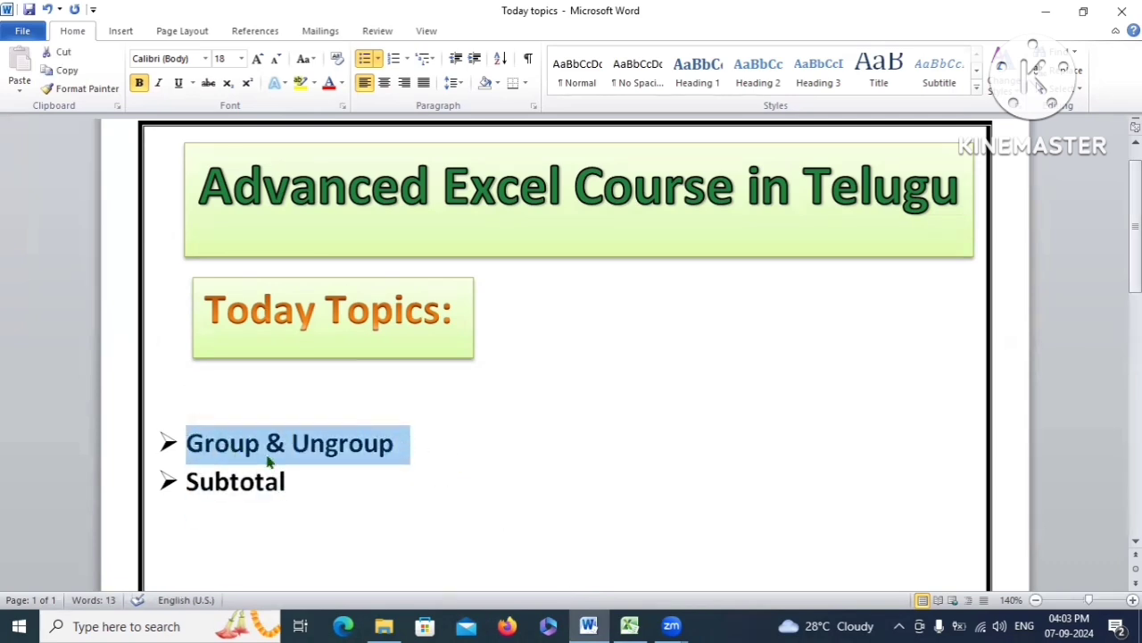
left_click(636, 625)
left_click_drag(57, 175, 793, 433)
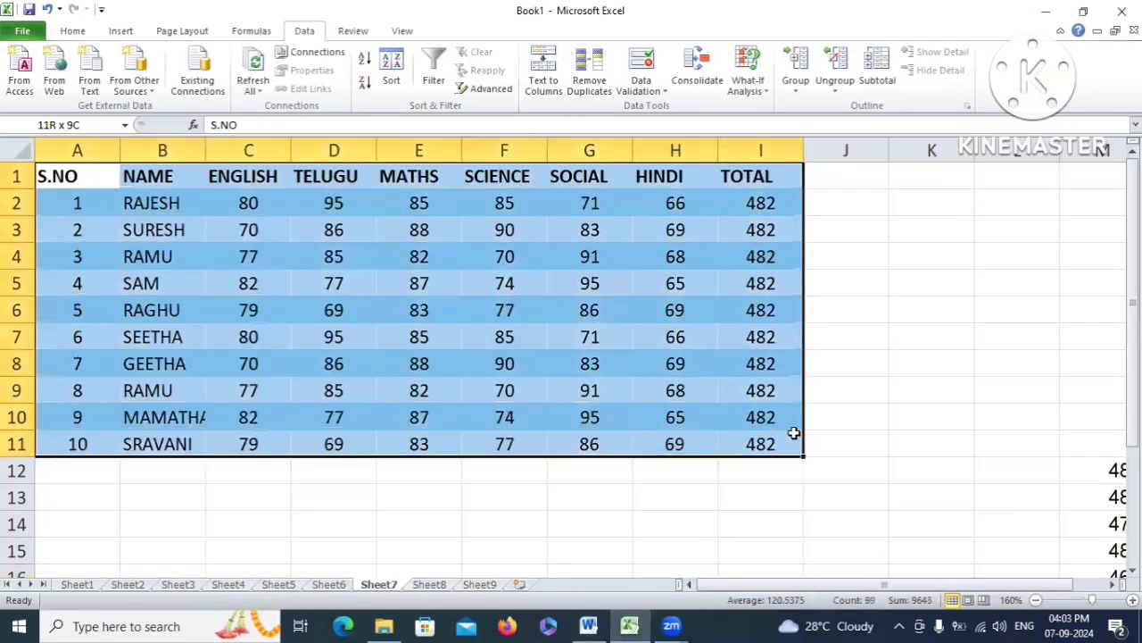
Select the subject headers ENGLISH through HINDI in C1:H1
left_click(665, 330)
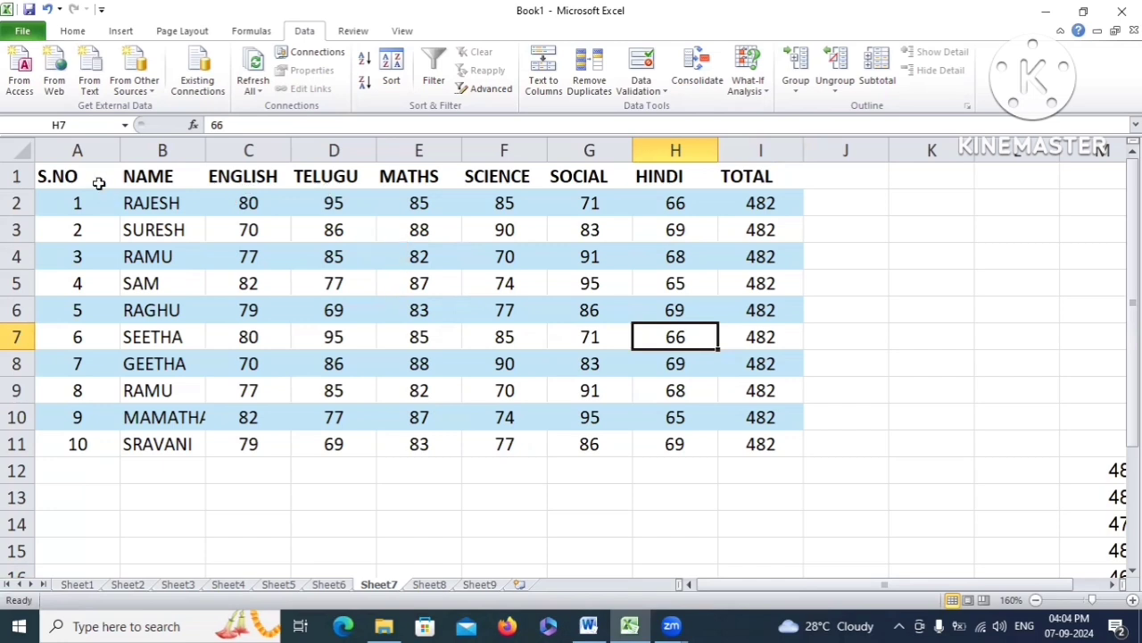
left_click_drag(95, 179, 741, 438)
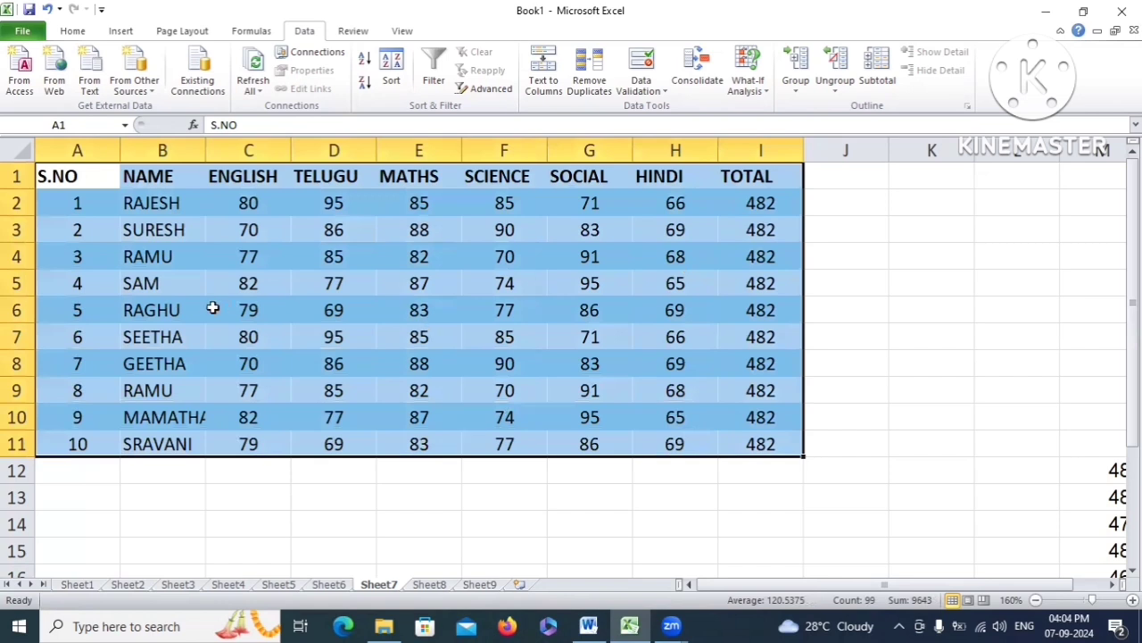
left_click(206, 180)
key("ctrl+Right")
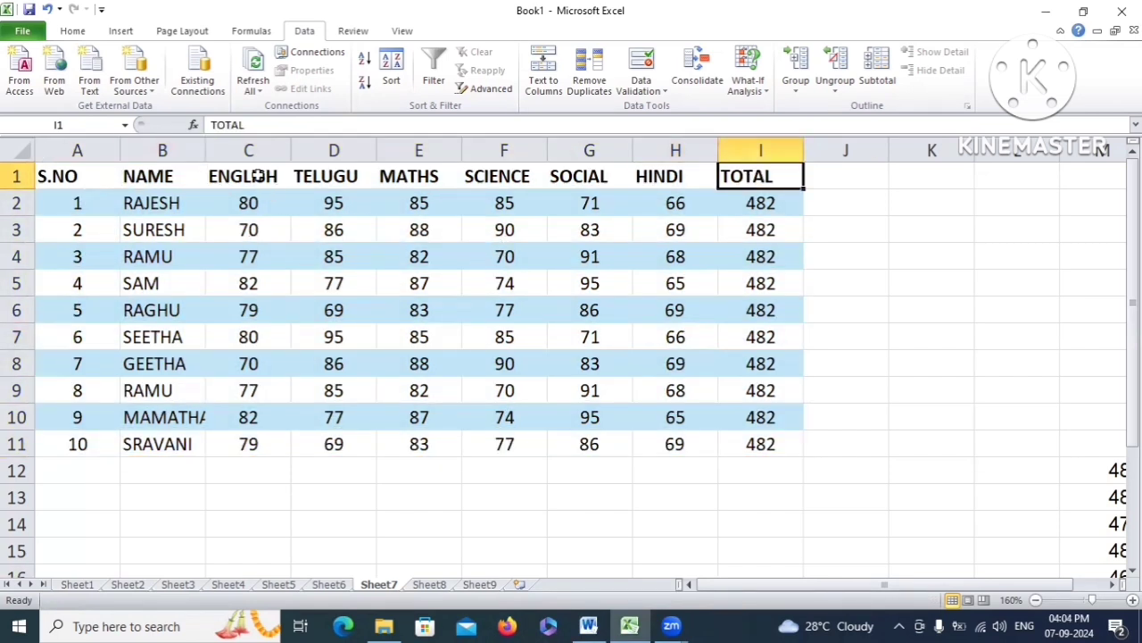
left_click_drag(259, 183, 681, 428)
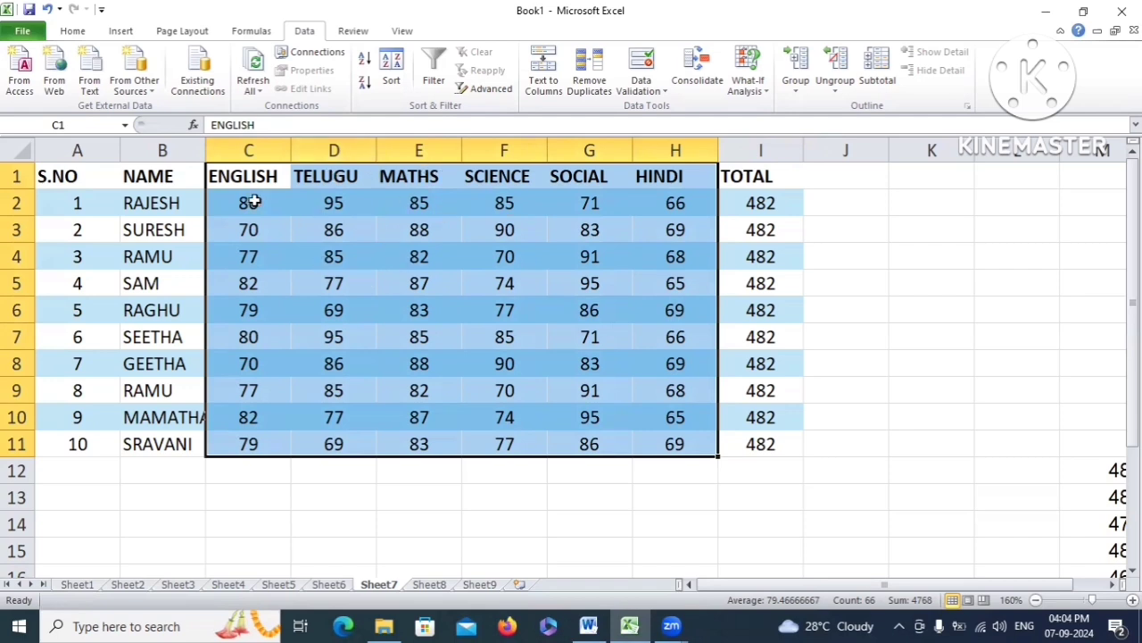
left_click(306, 211)
left_click_drag(234, 176, 661, 175)
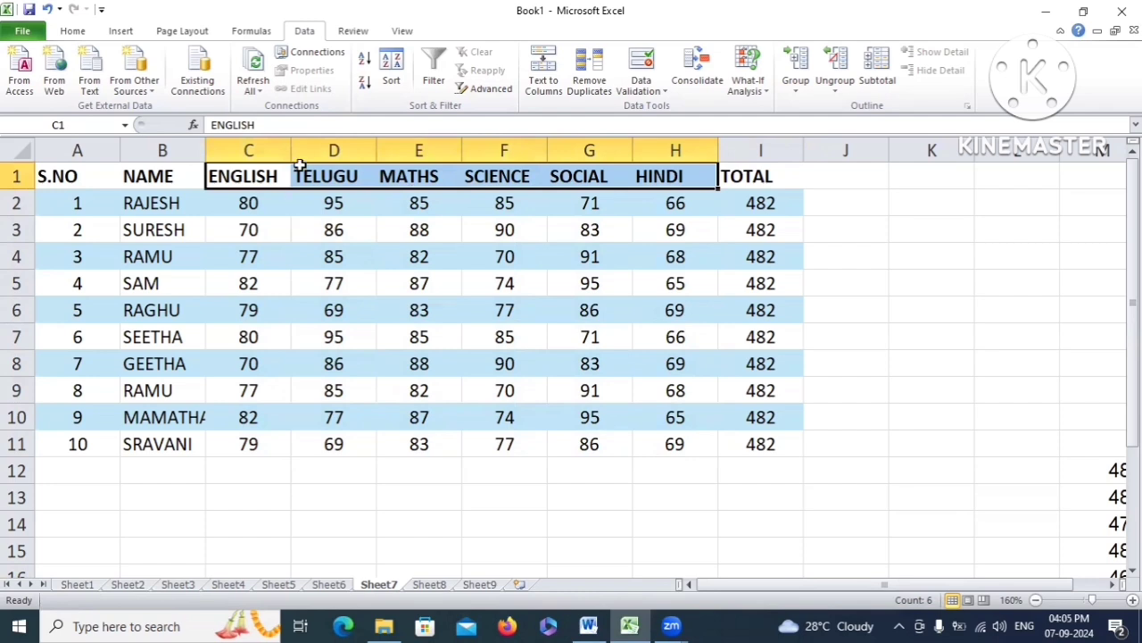
Group the selected subject headers as Columns via Data > Group
left_click(798, 92)
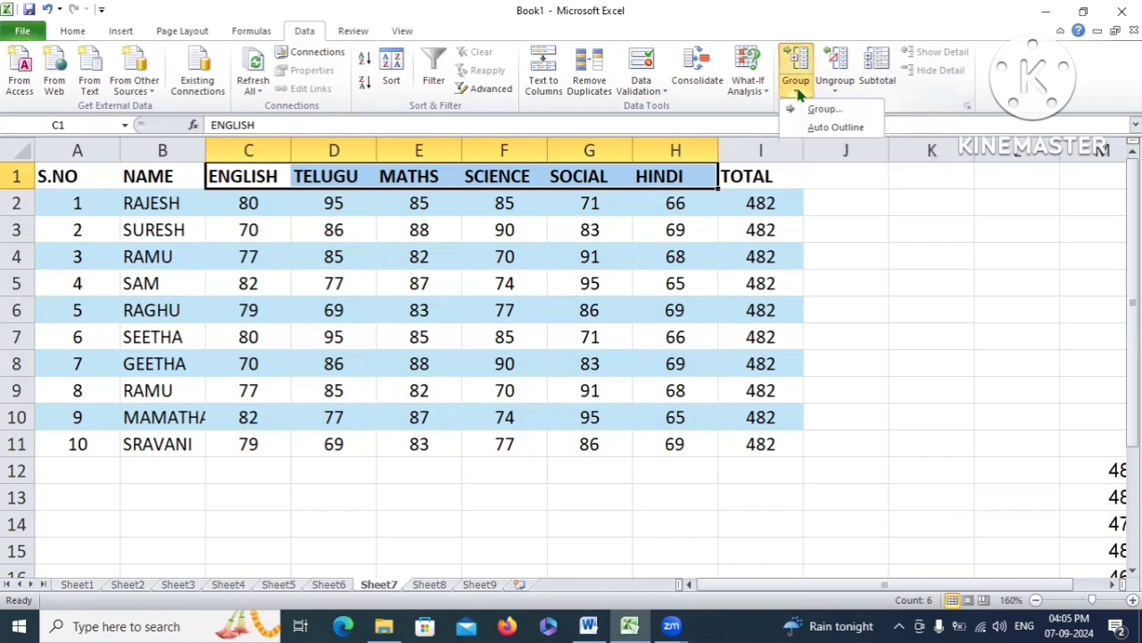
left_click(843, 110)
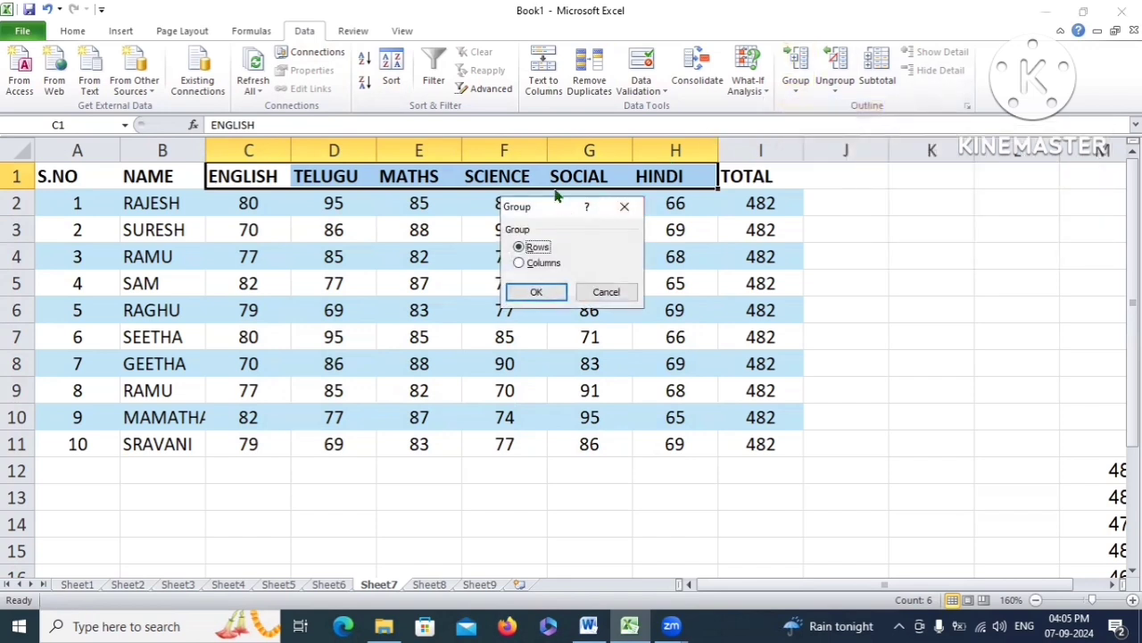
left_click_drag(554, 204, 622, 139)
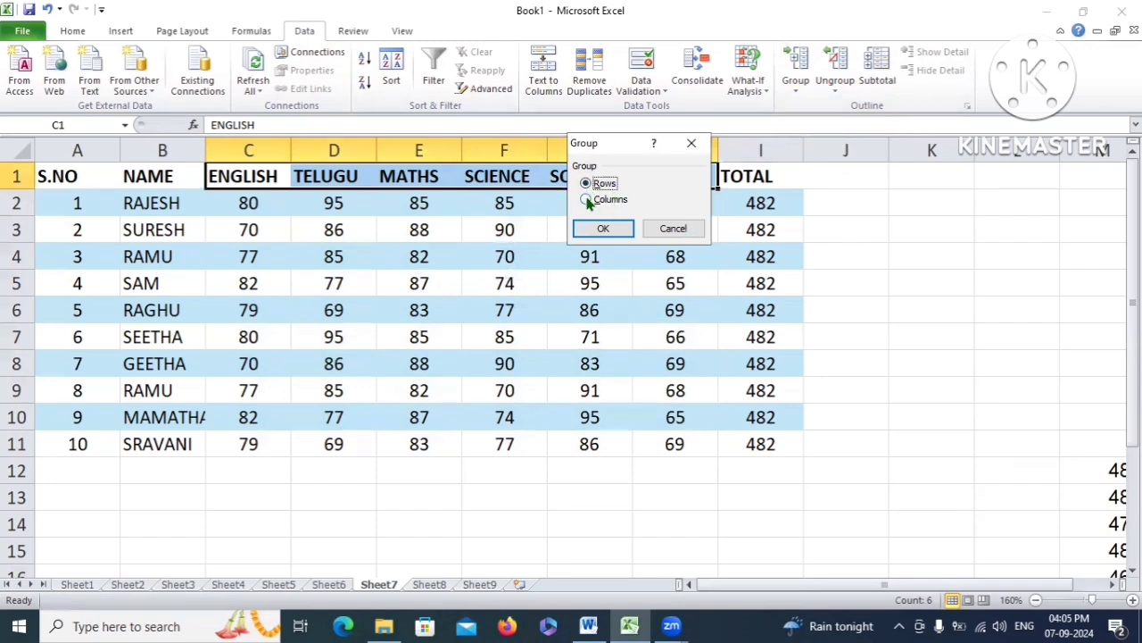
left_click(589, 199)
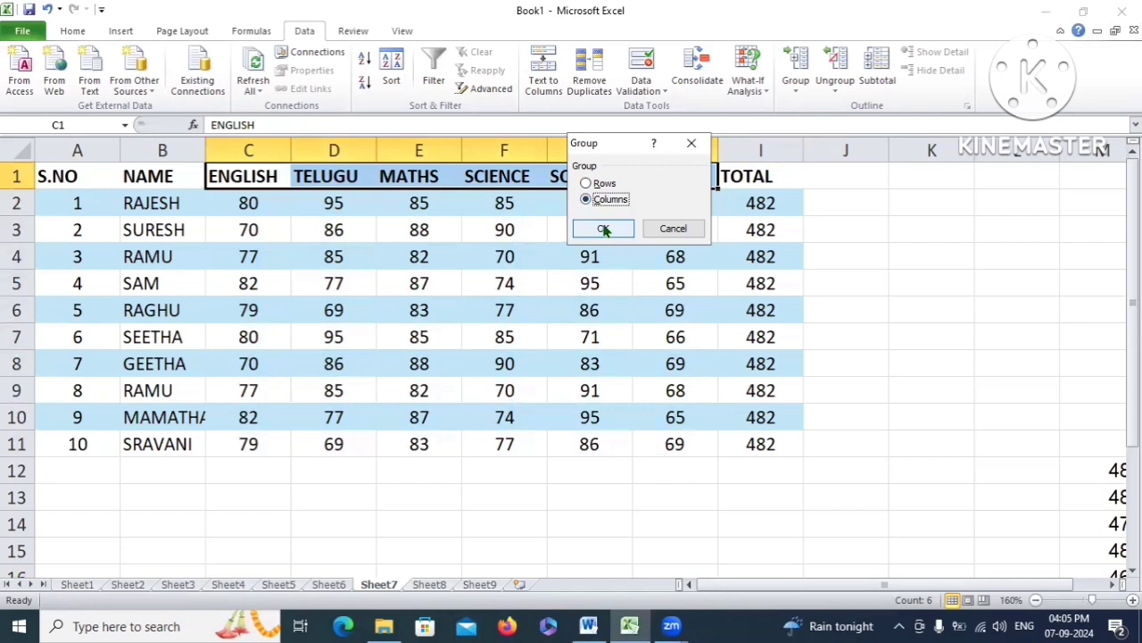
left_click(602, 227)
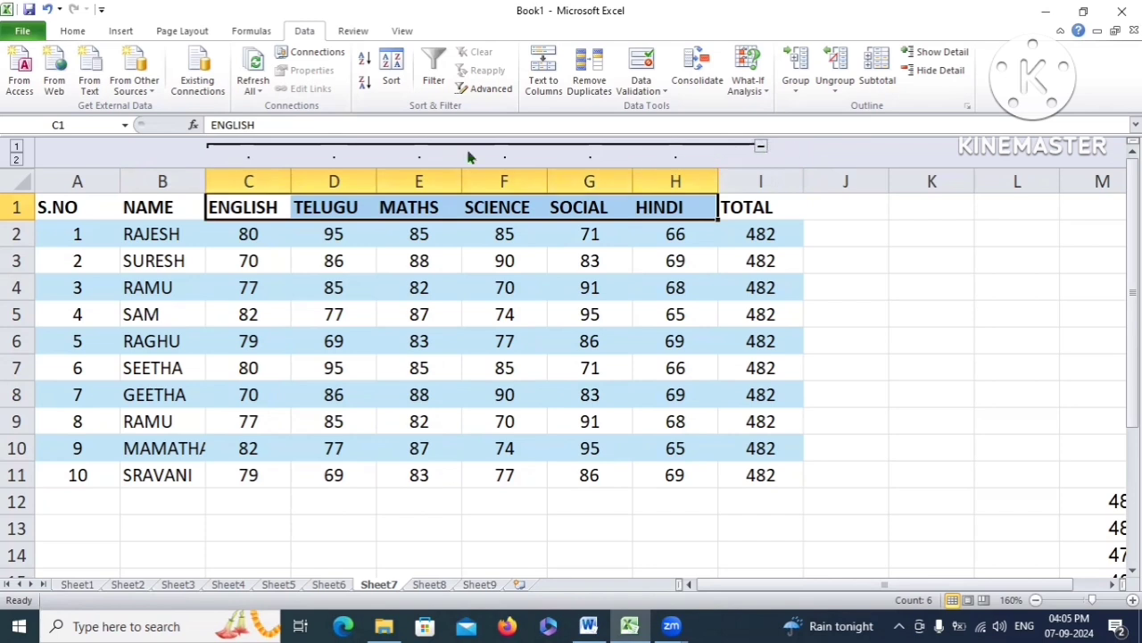
left_click(760, 148)
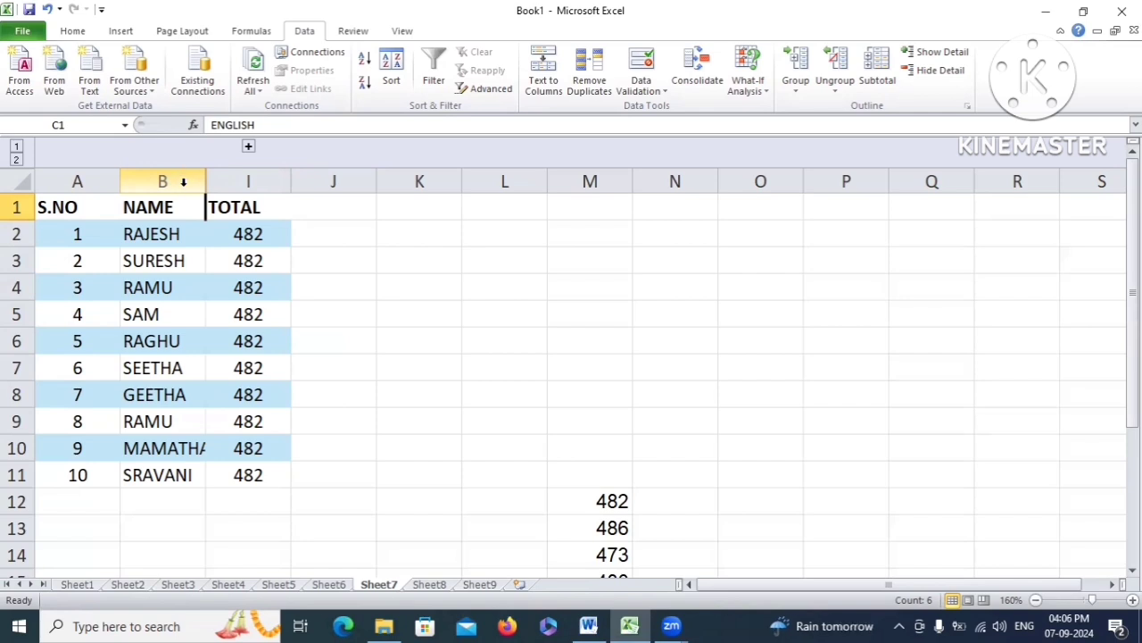
left_click(249, 149)
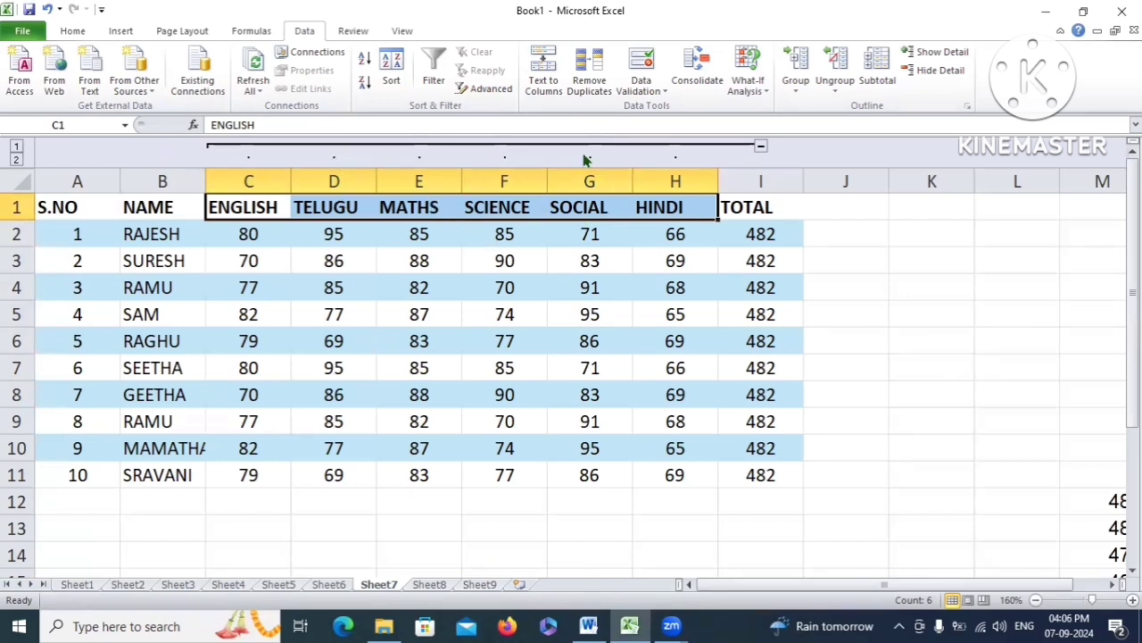
left_click(16, 148)
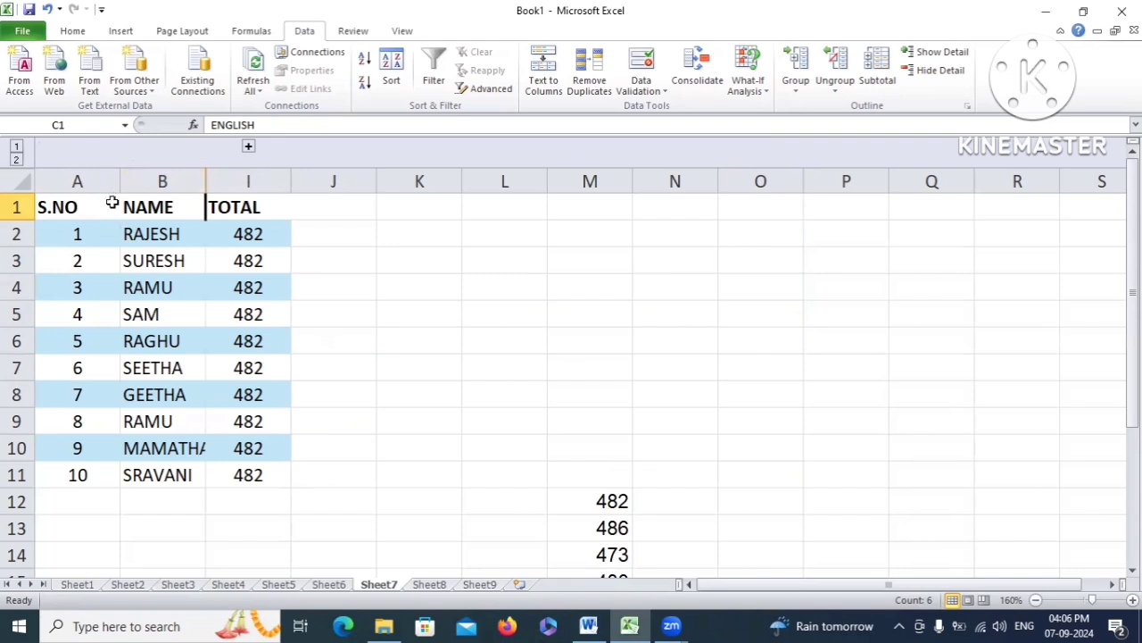
left_click(16, 160)
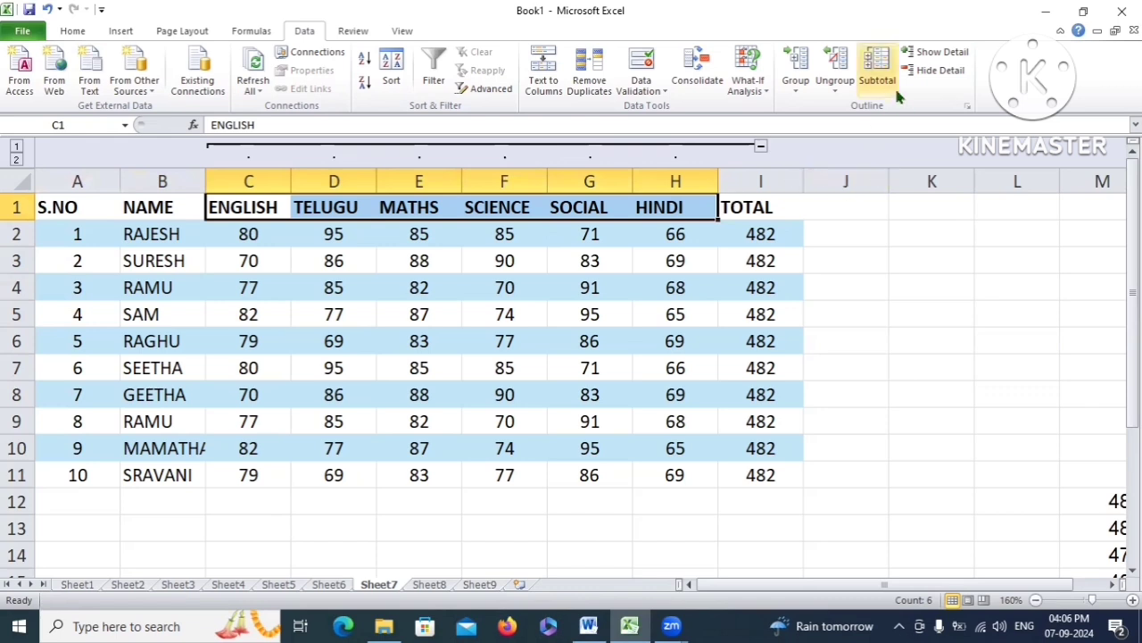
Ungroup columns ENGLISH through HINDI using the Columns option, then clear the selection
left_click(842, 90)
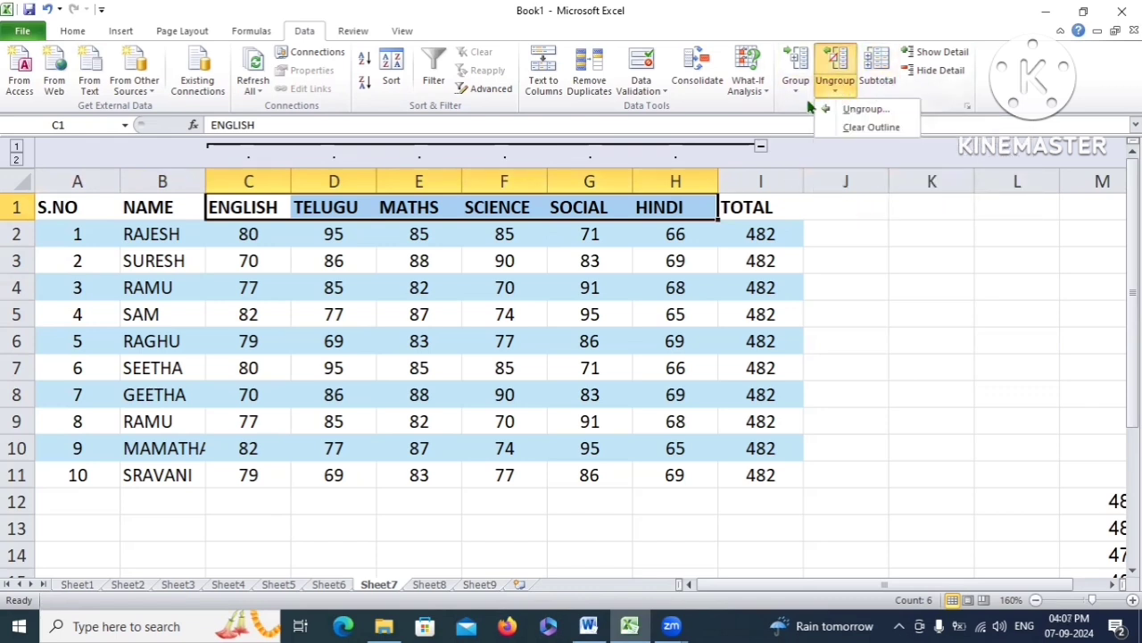
left_click(864, 109)
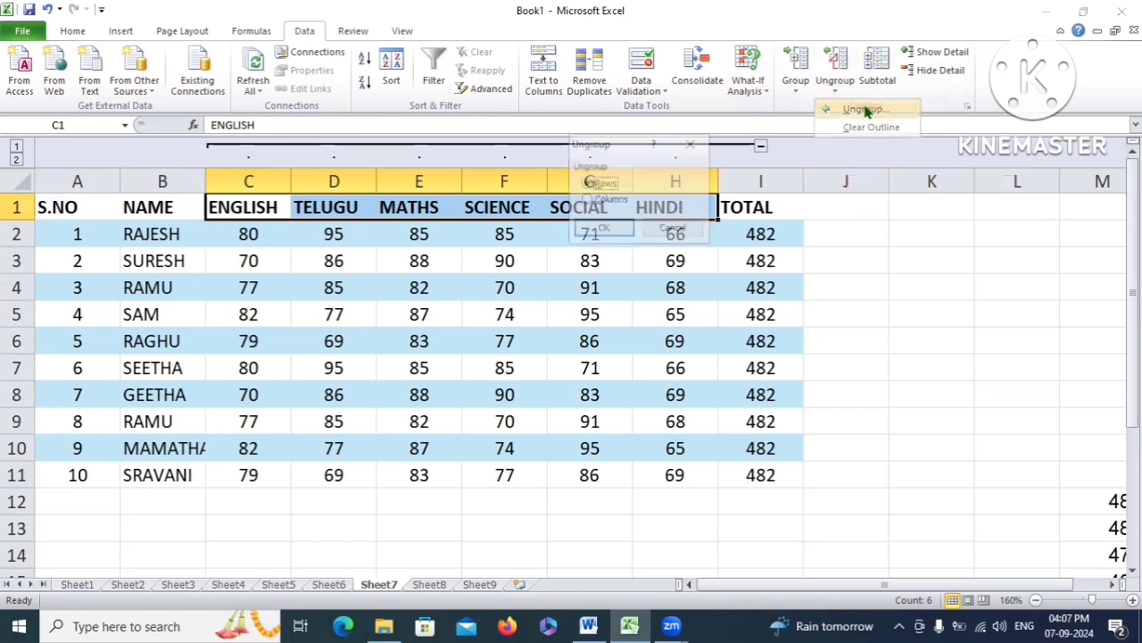
left_click_drag(627, 150, 634, 109)
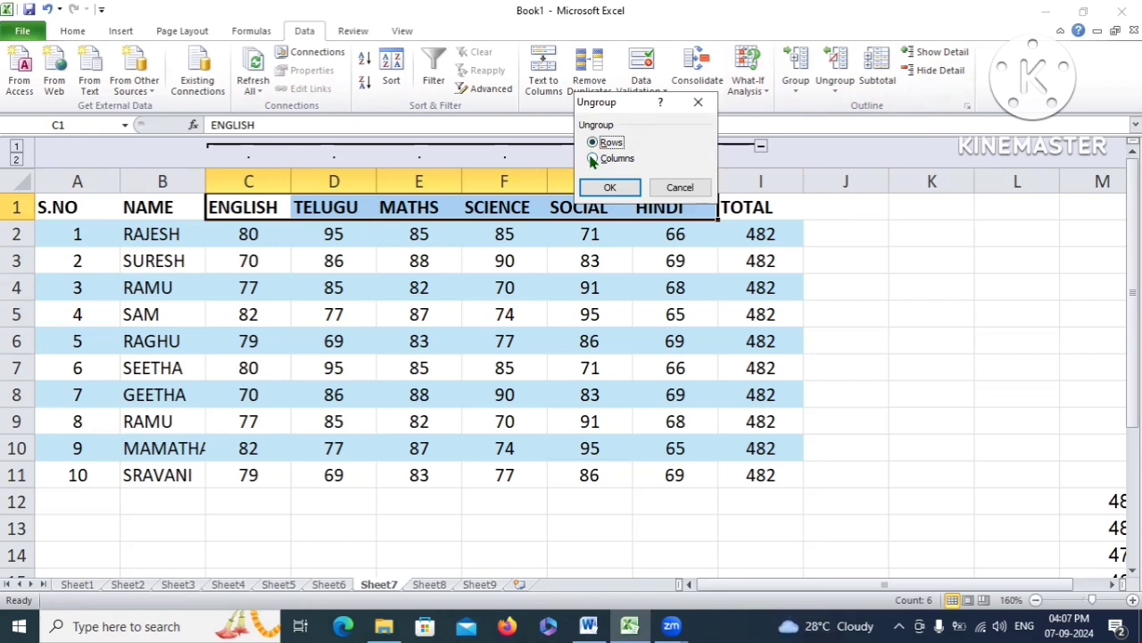
left_click(592, 158)
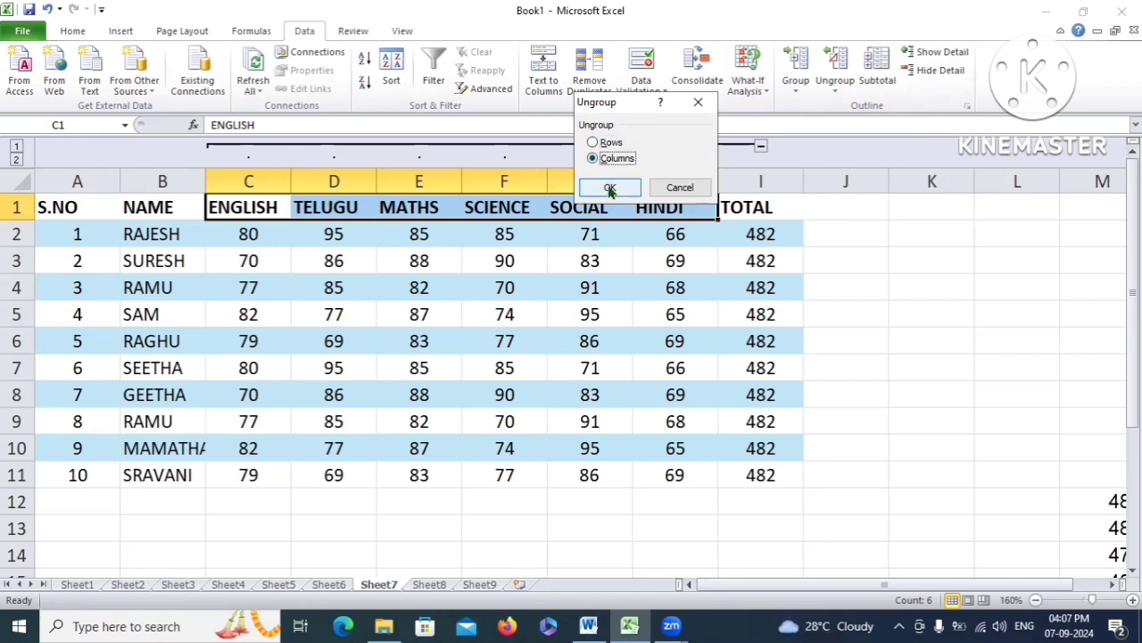
left_click(610, 189)
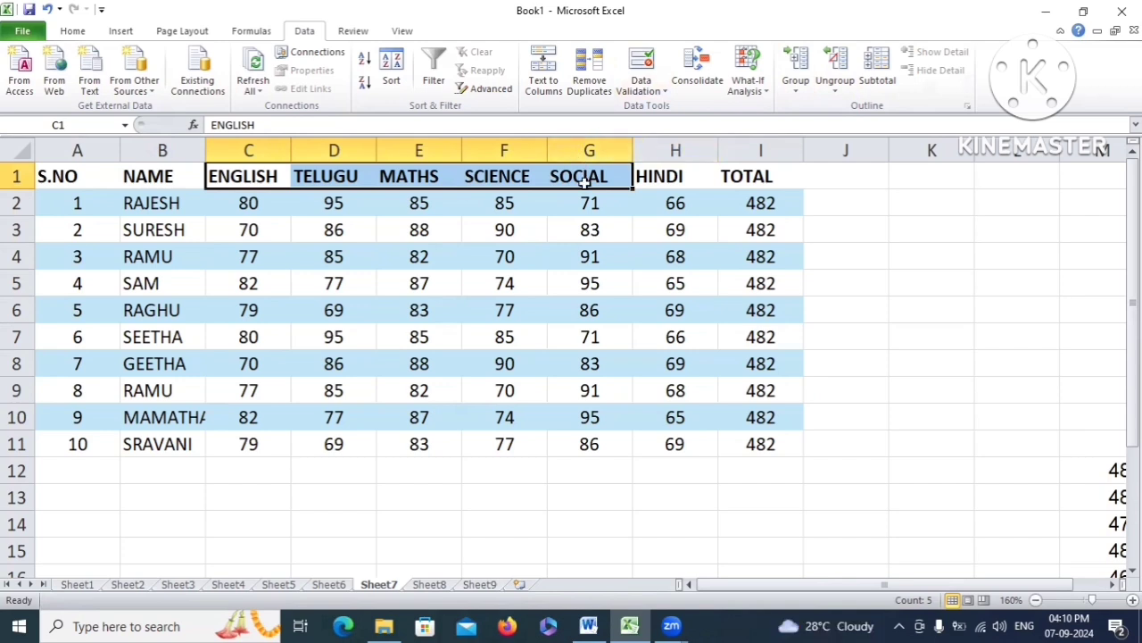
left_click(548, 254)
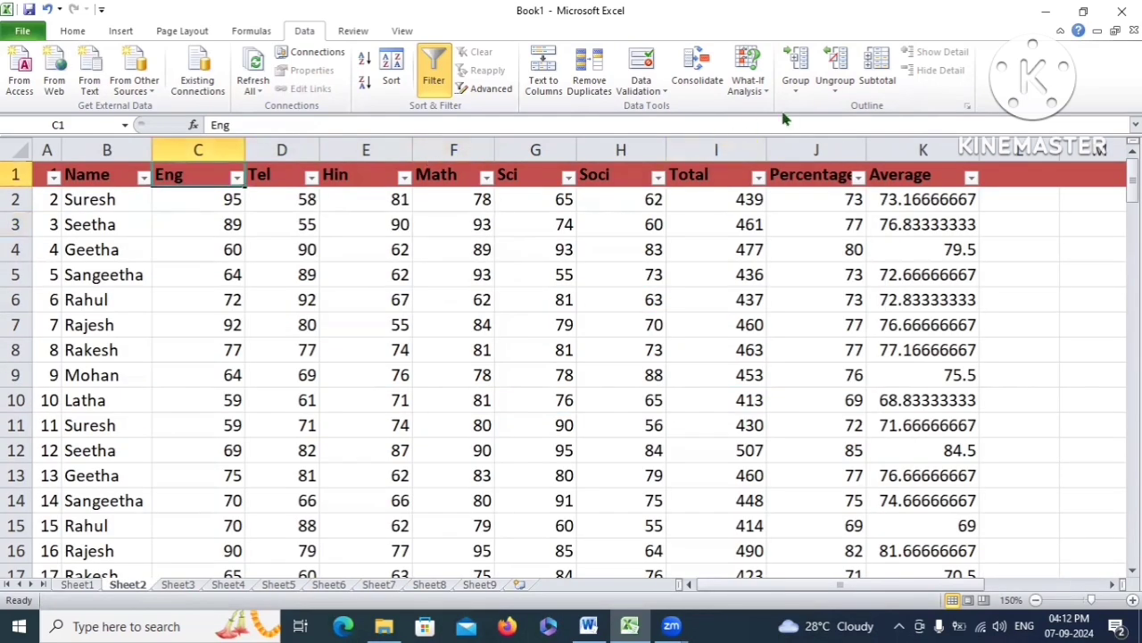
Run Auto Outline on Sheet2's marks table and accept modifying the existing outline
left_click(795, 84)
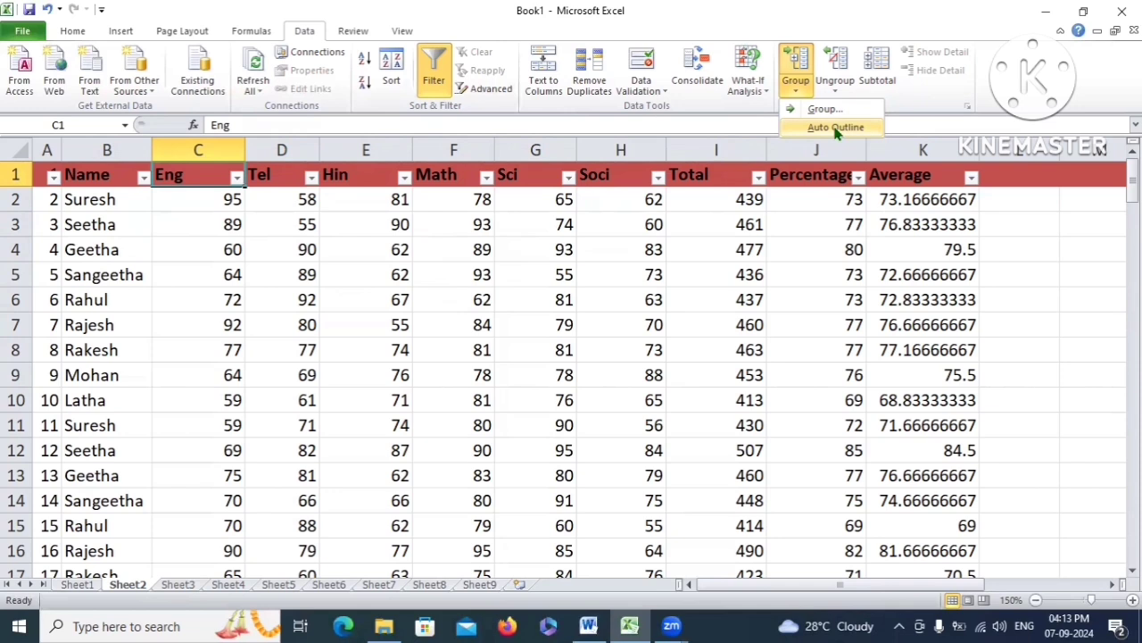
left_click(833, 128)
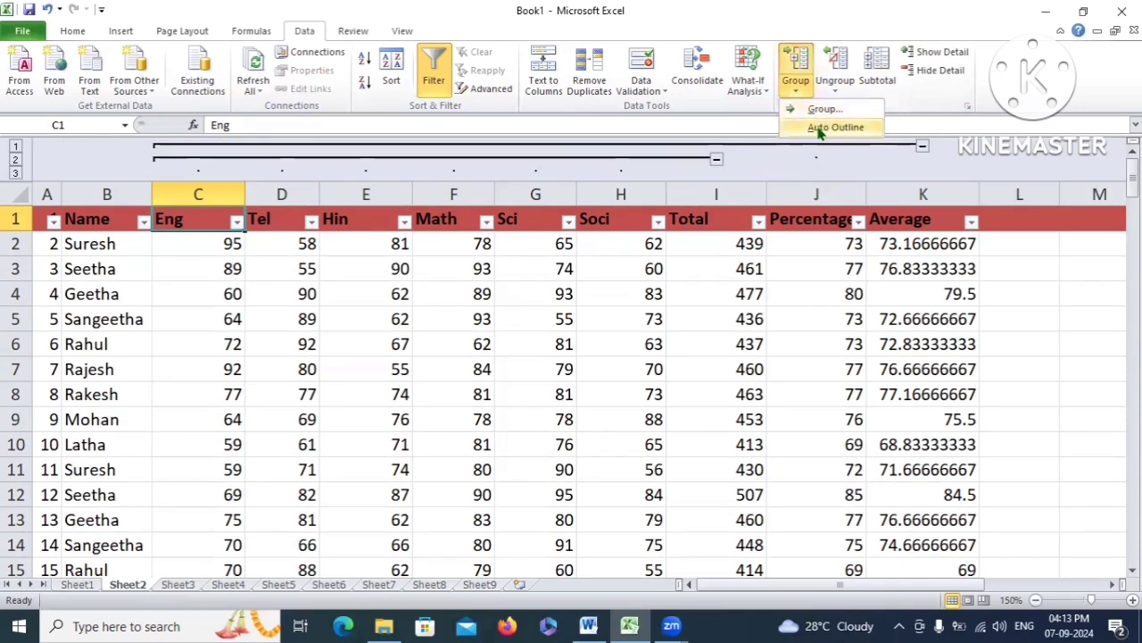
left_click(836, 129)
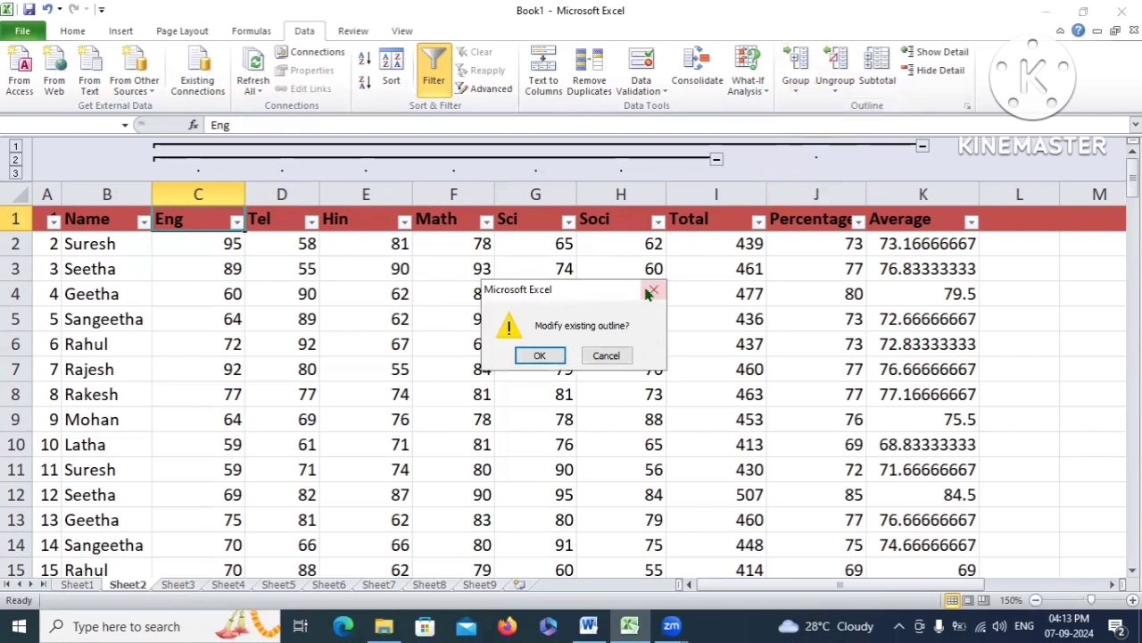
left_click(540, 356)
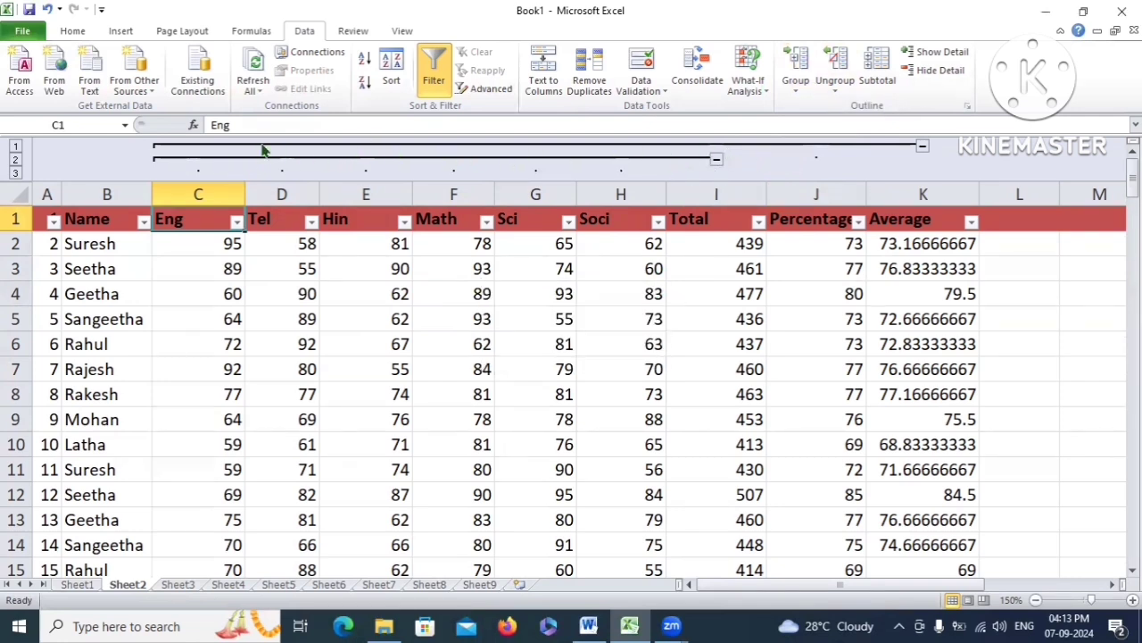
Collapse and re-expand the Eng–Soci subject group and the Total/Percentage group with the outline buttons
left_click(922, 147)
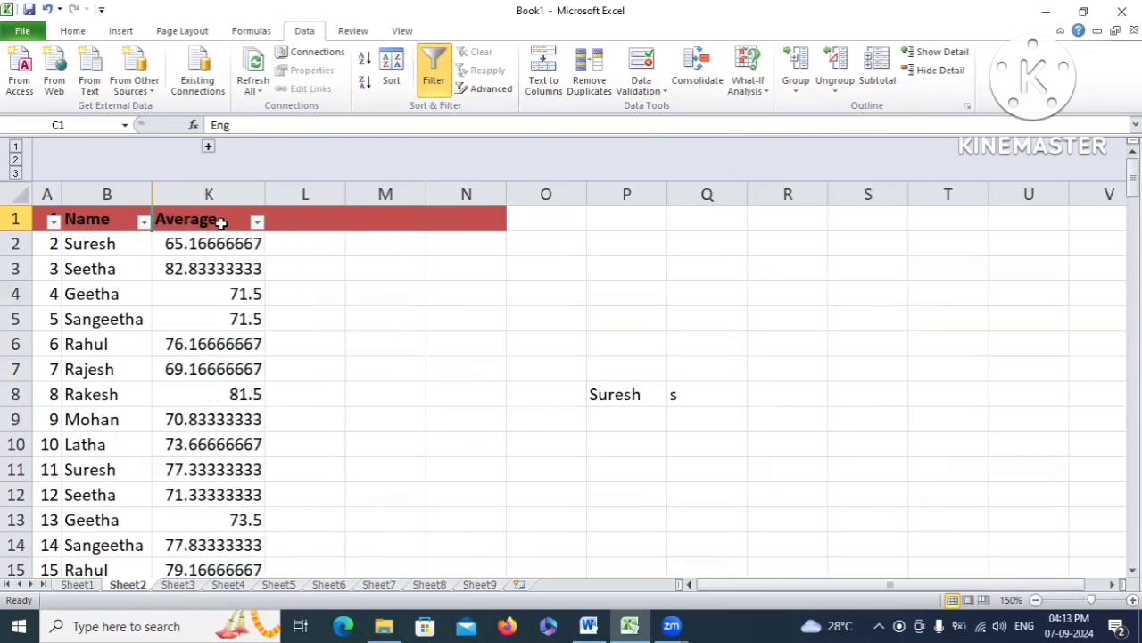
left_click(208, 146)
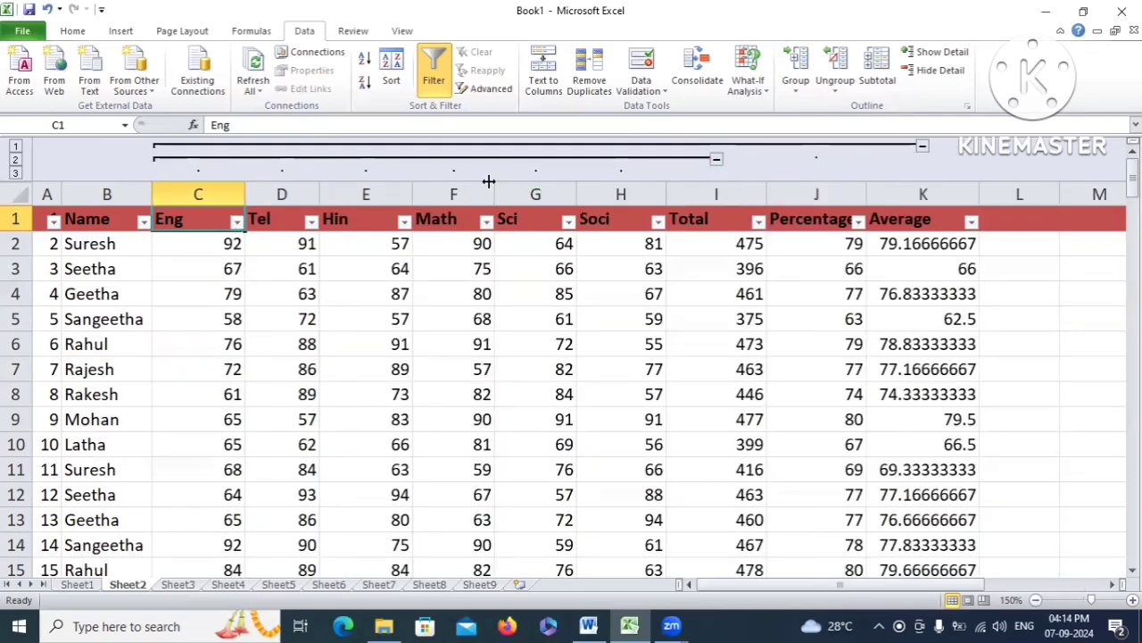
left_click(716, 160)
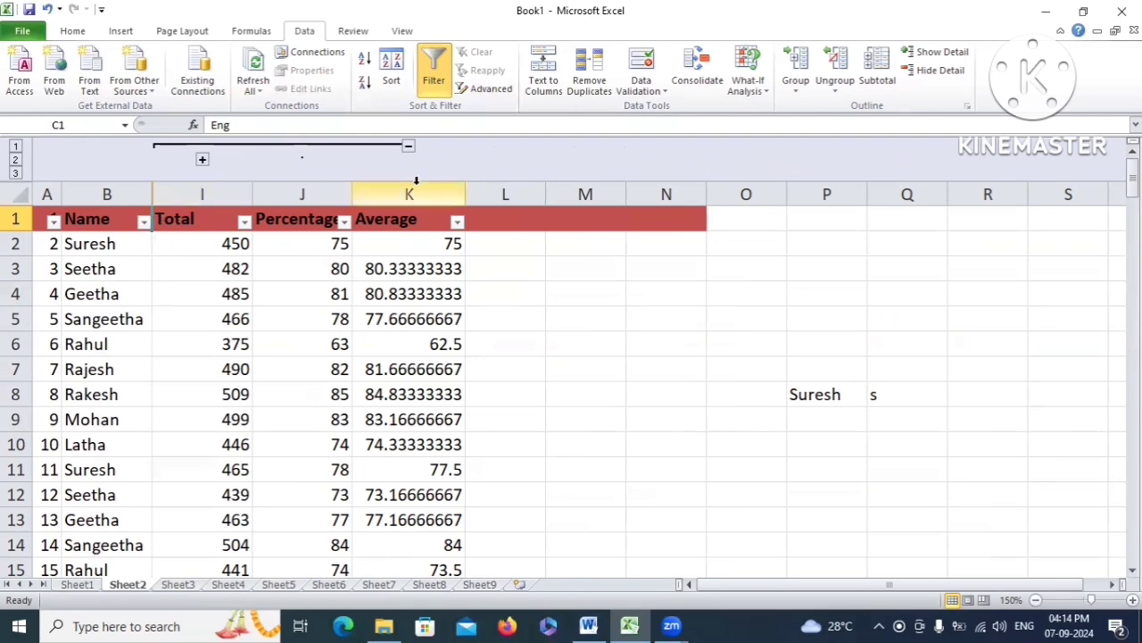
left_click(202, 162)
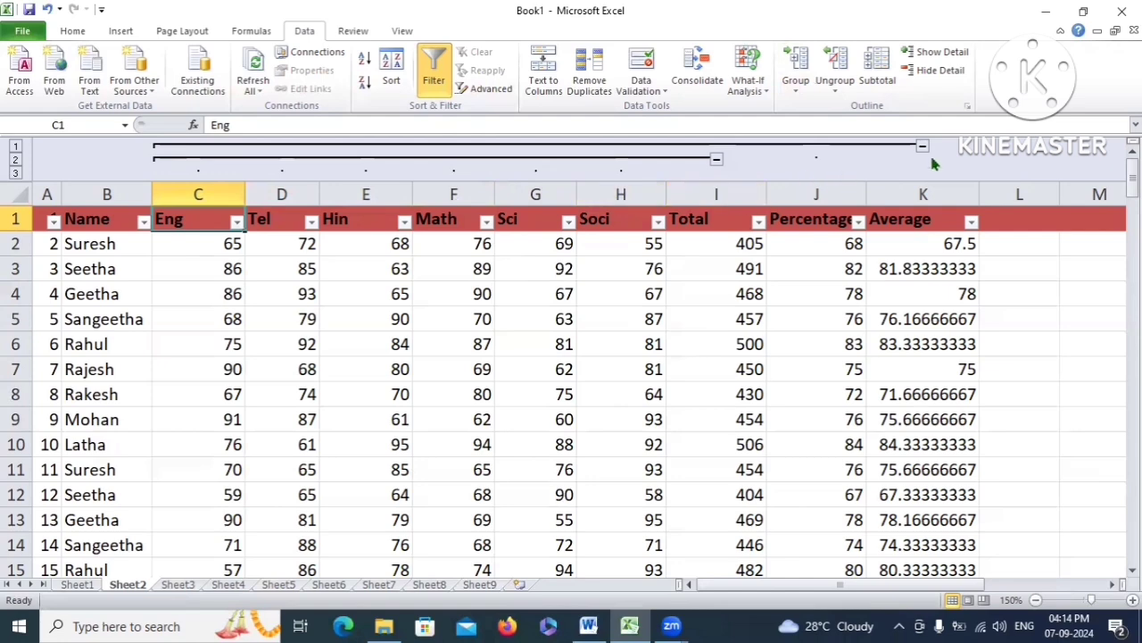
left_click(717, 162)
left_click(408, 147)
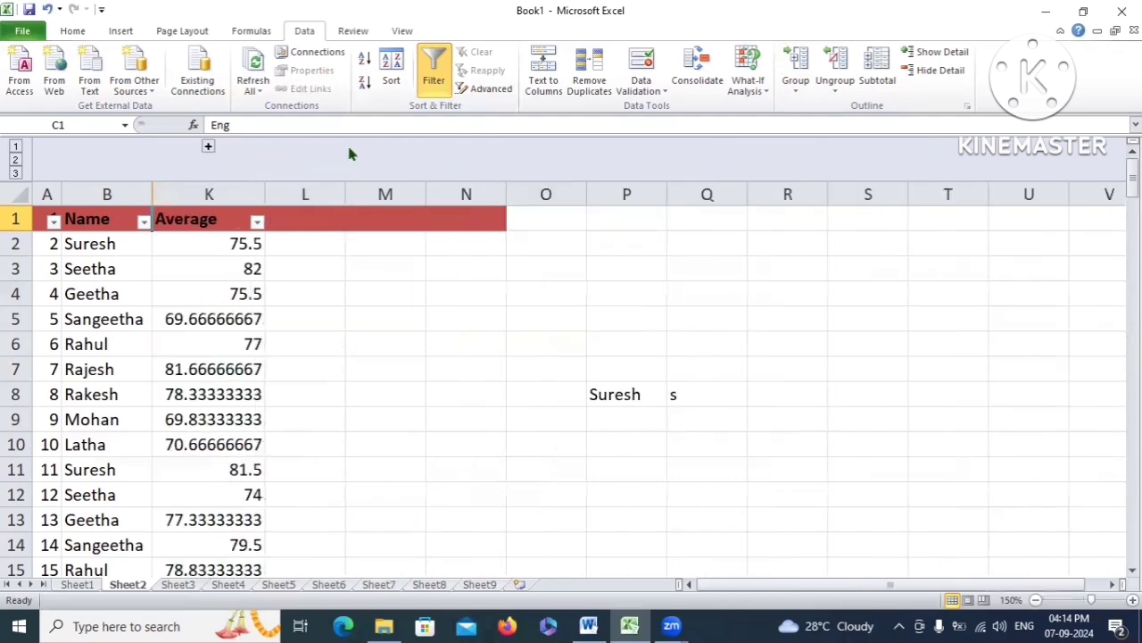
left_click(207, 147)
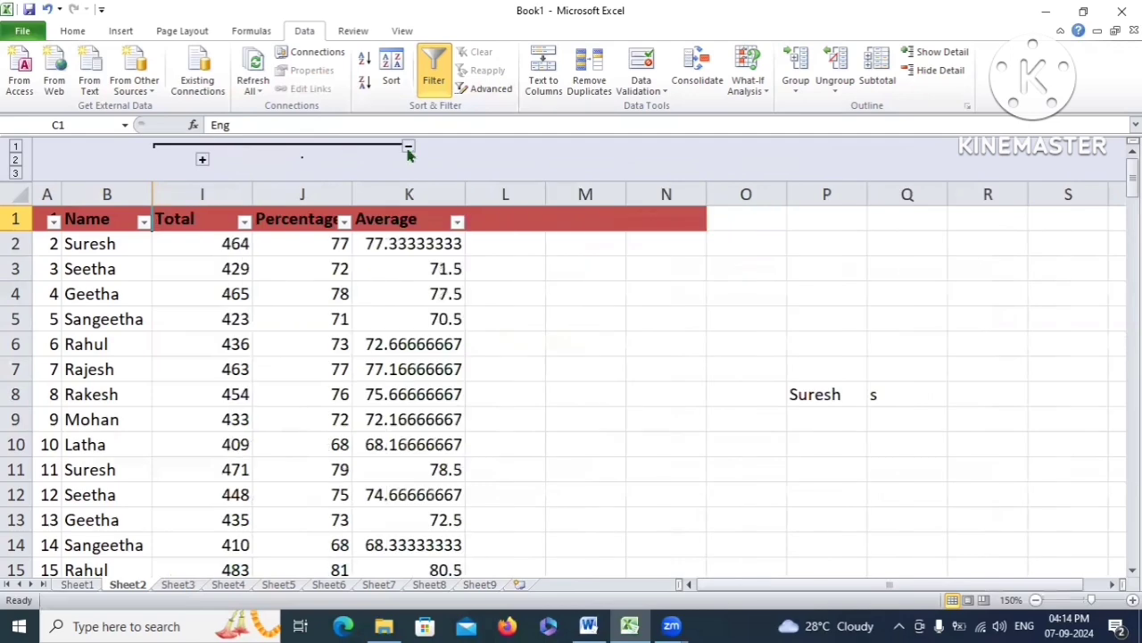
left_click(408, 146)
left_click(206, 147)
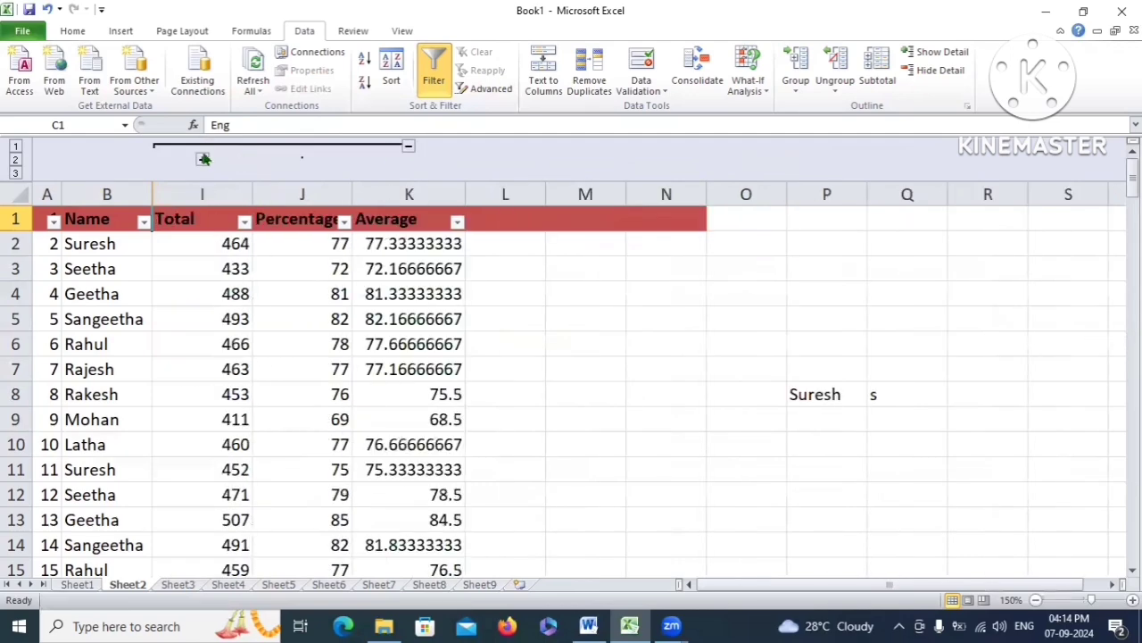
Show column outline levels 3, 2 and 1, reveal all columns, then Clear Outline
left_click(19, 170)
left_click(15, 171)
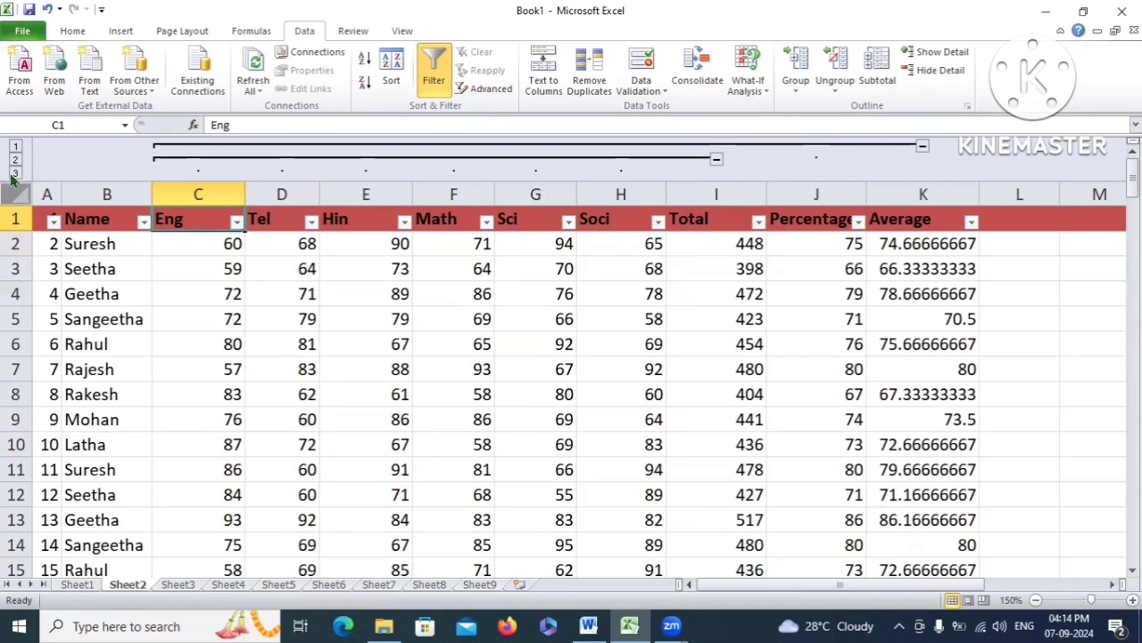
left_click(15, 161)
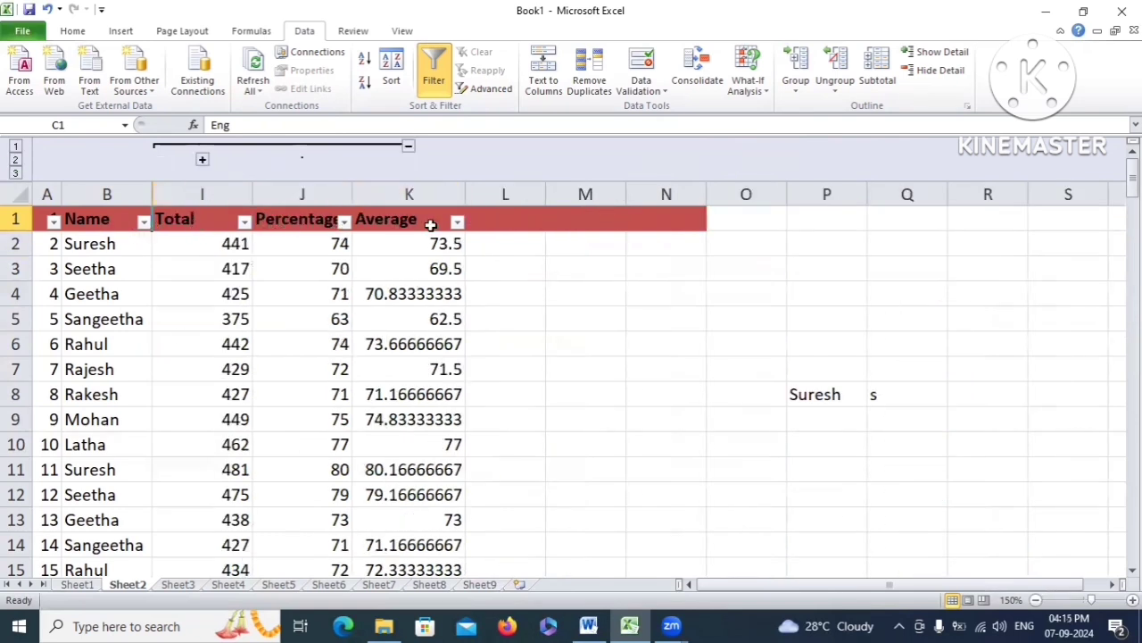
left_click(15, 146)
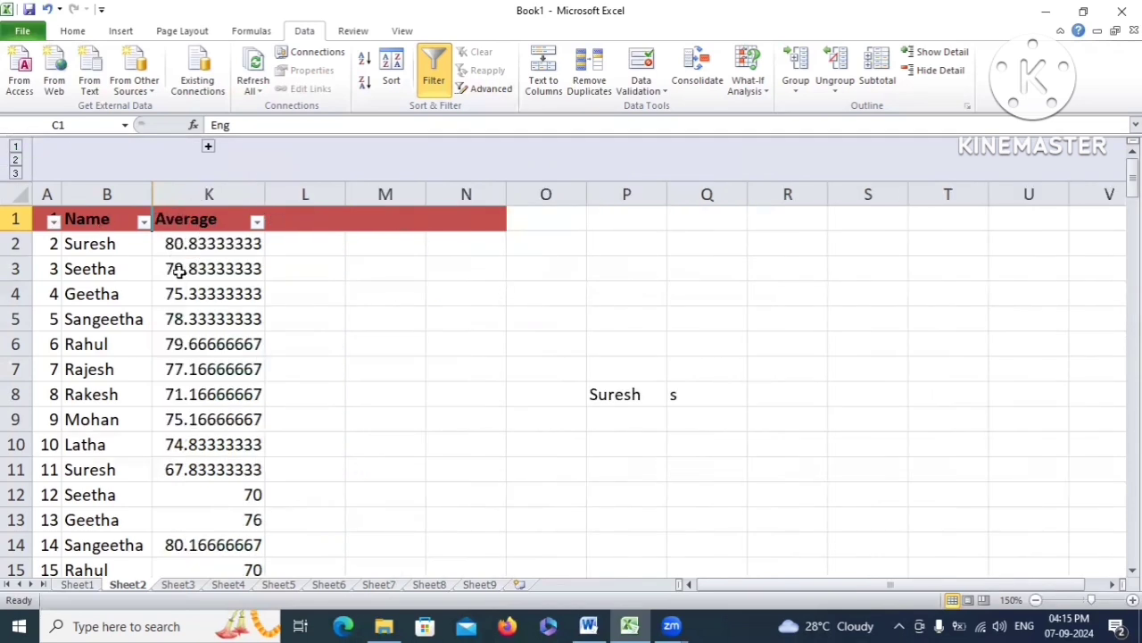
left_click(209, 148)
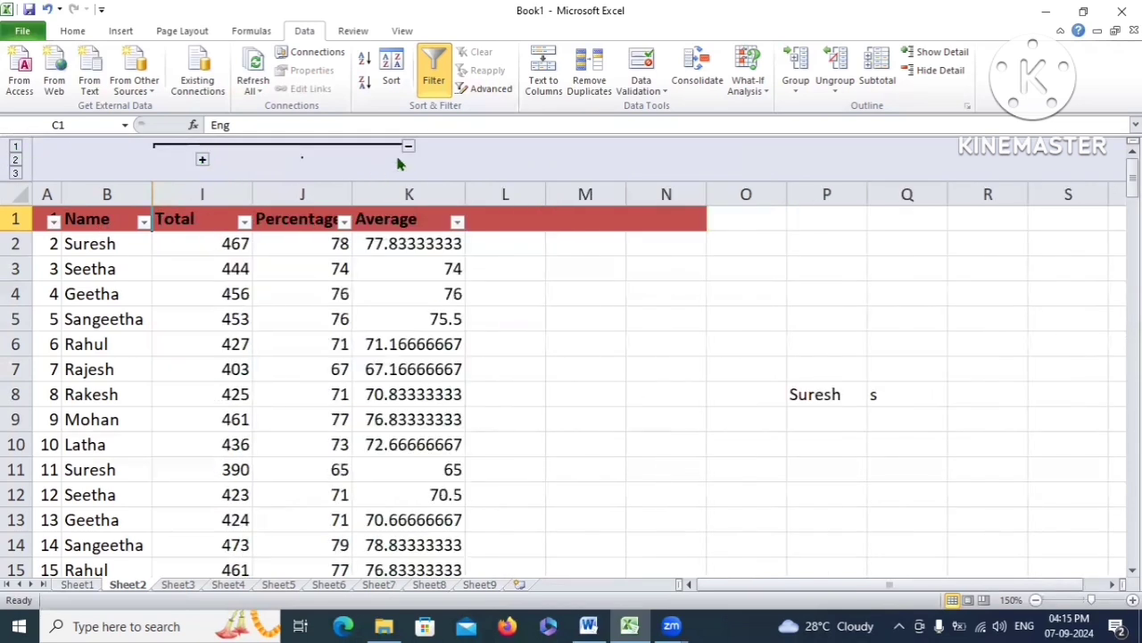
left_click(204, 160)
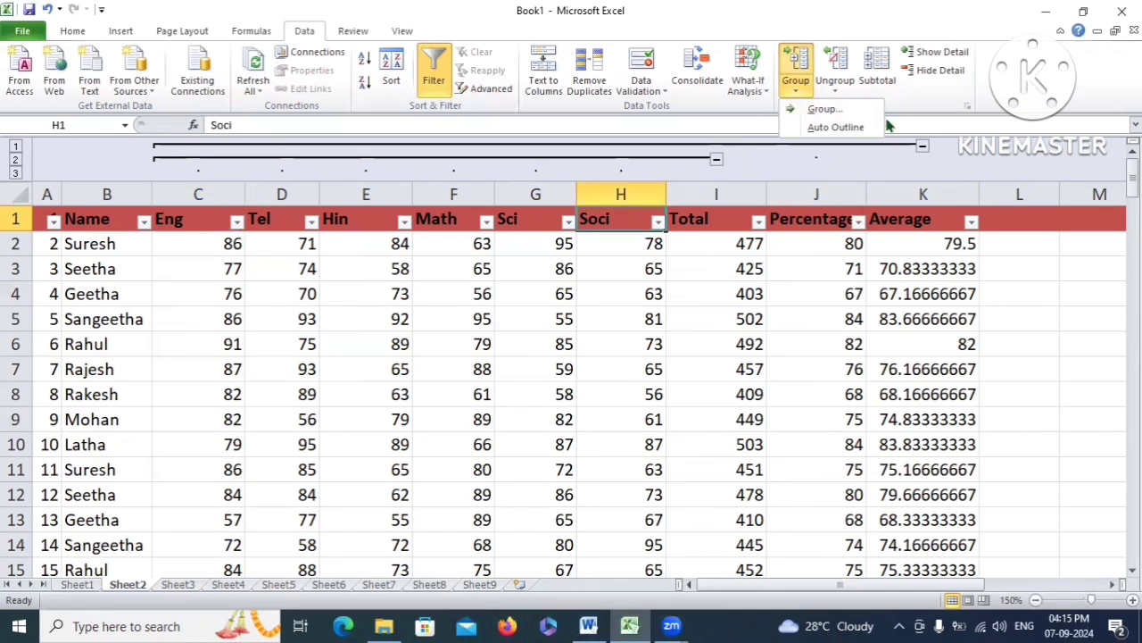
left_click(836, 89)
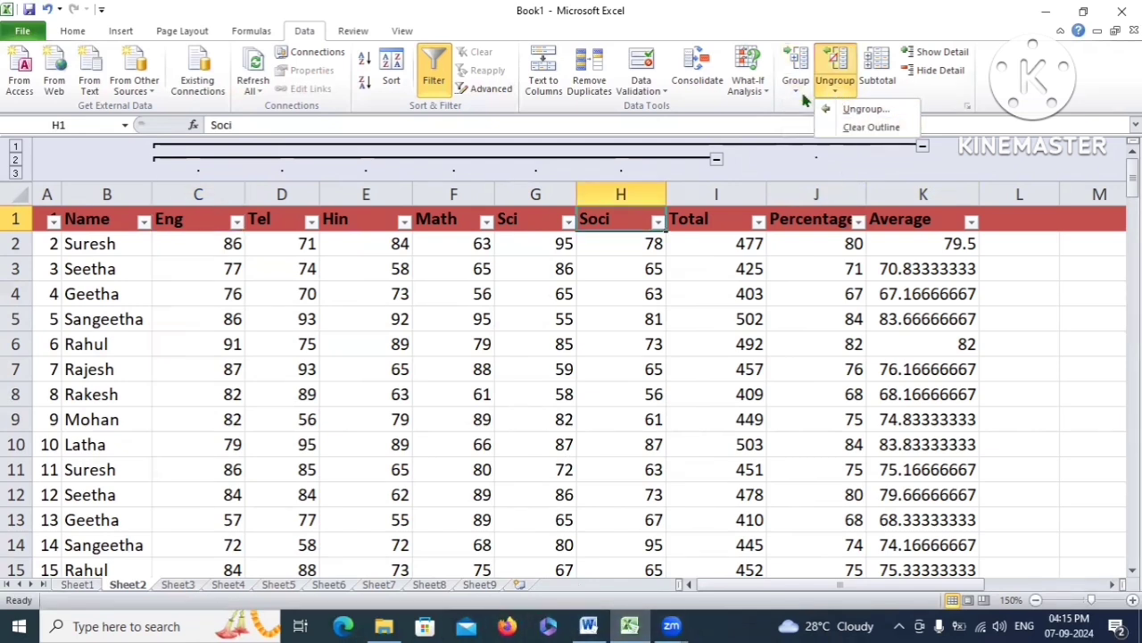
left_click(872, 127)
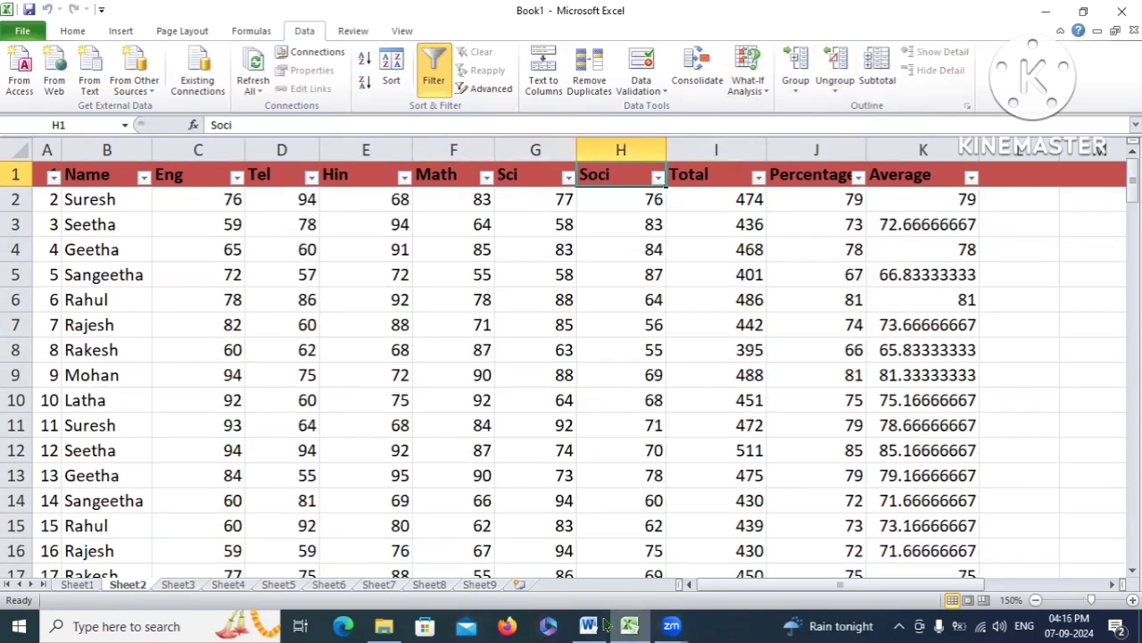
Highlight the Subtotal topic line in Word, then return to Excel
left_click(589, 626)
left_click(318, 484)
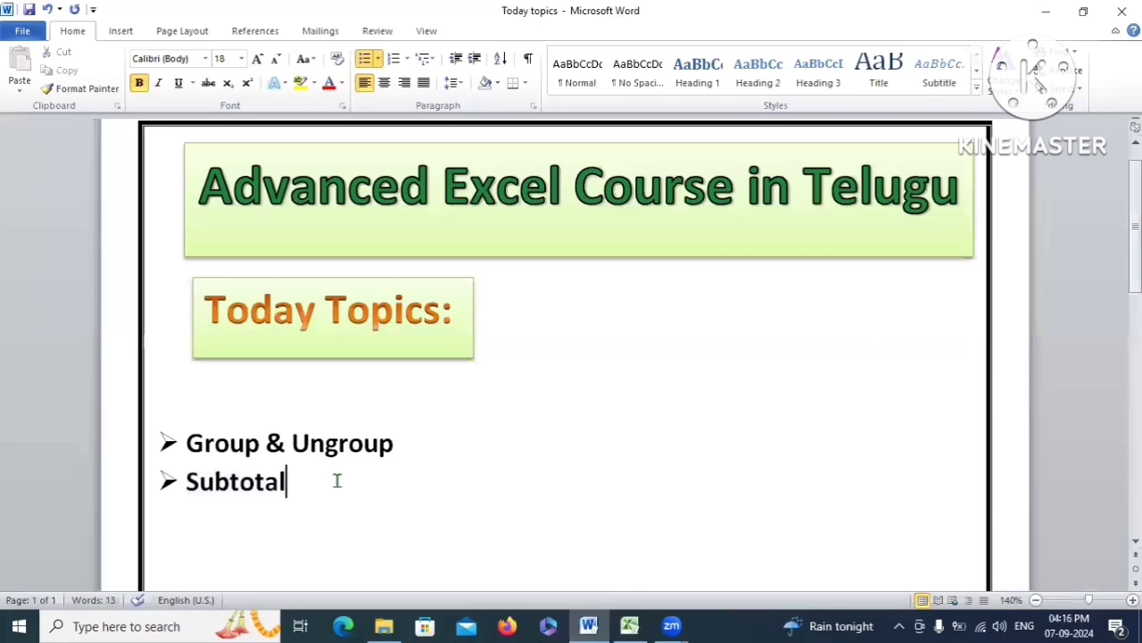
left_click_drag(319, 484, 186, 485)
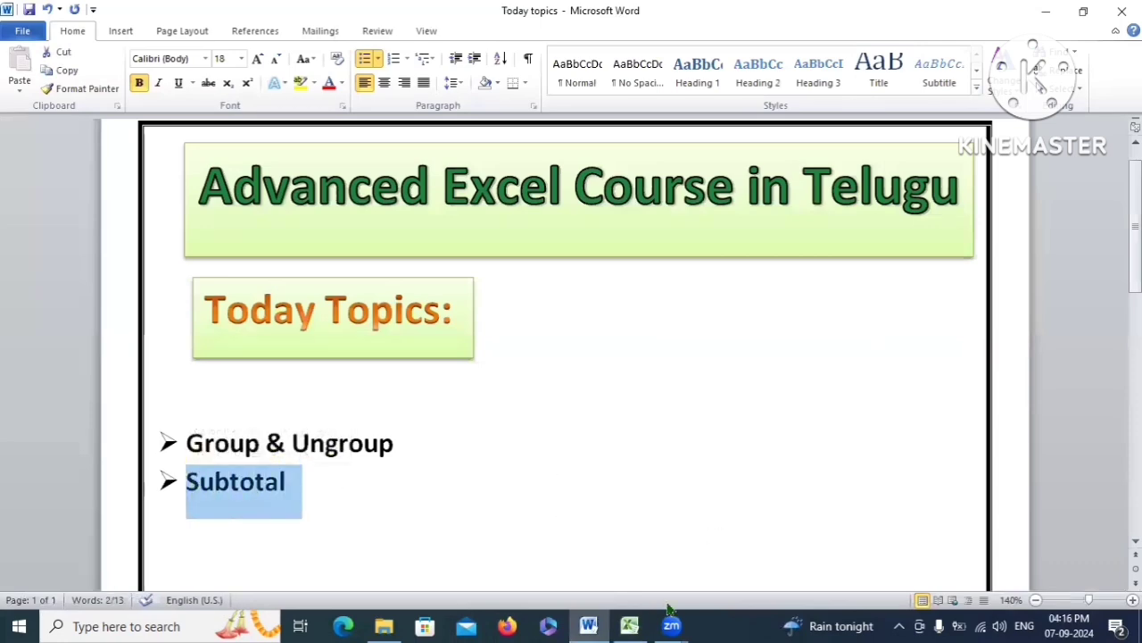
left_click(629, 626)
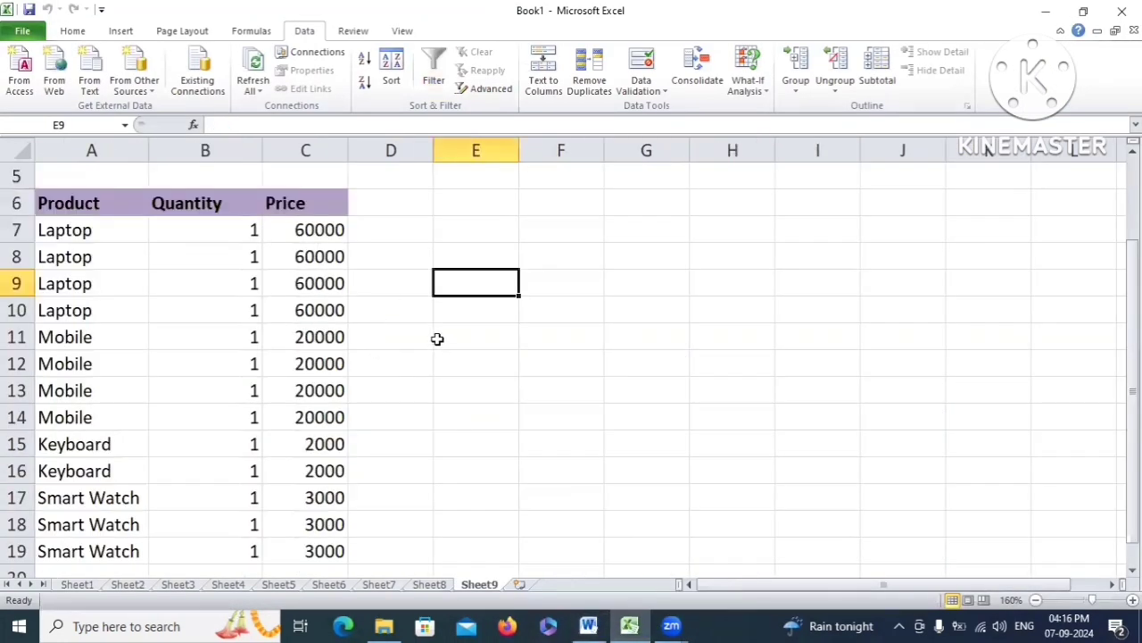
Open Sheet9 and point out its Product, Quantity and Price columns
left_click(378, 327)
left_click(526, 314)
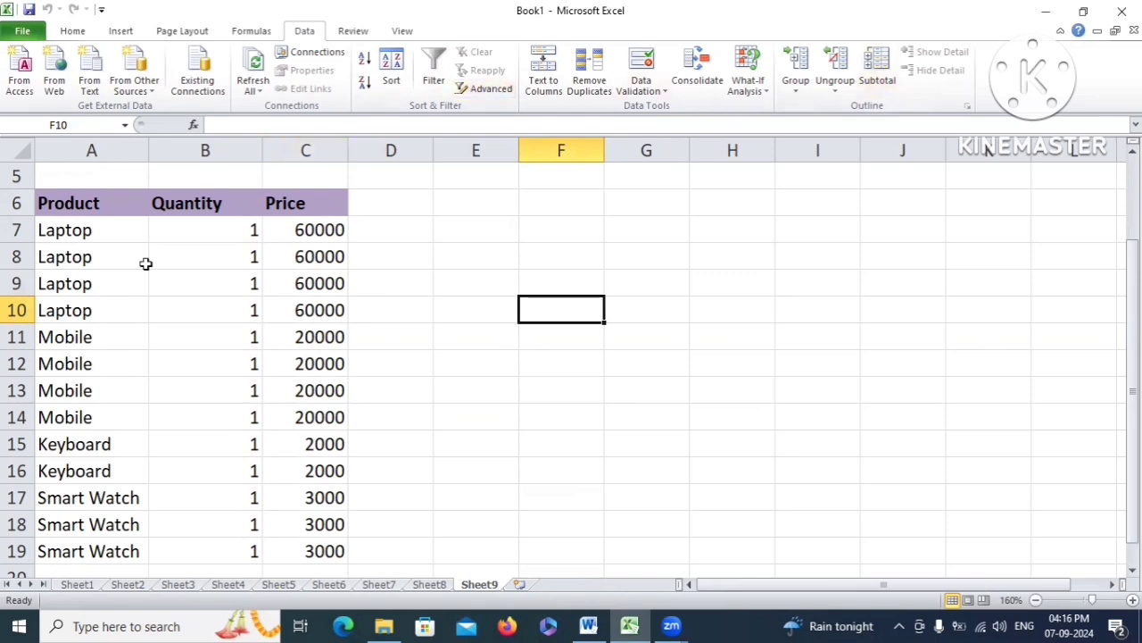
left_click_drag(95, 203, 129, 528)
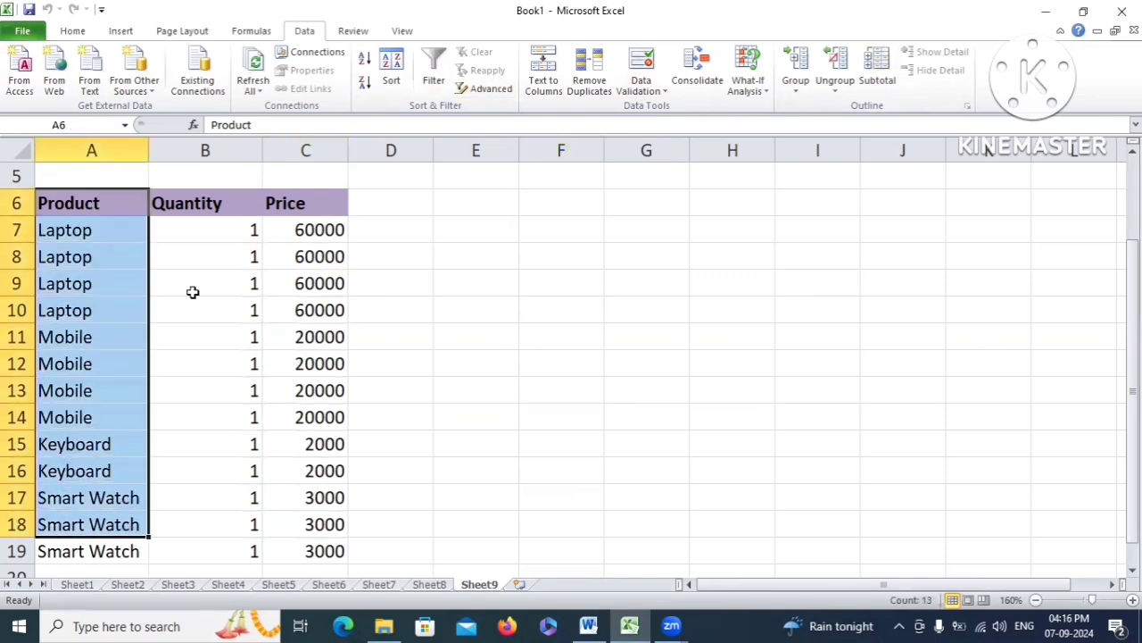
left_click_drag(228, 204, 228, 502)
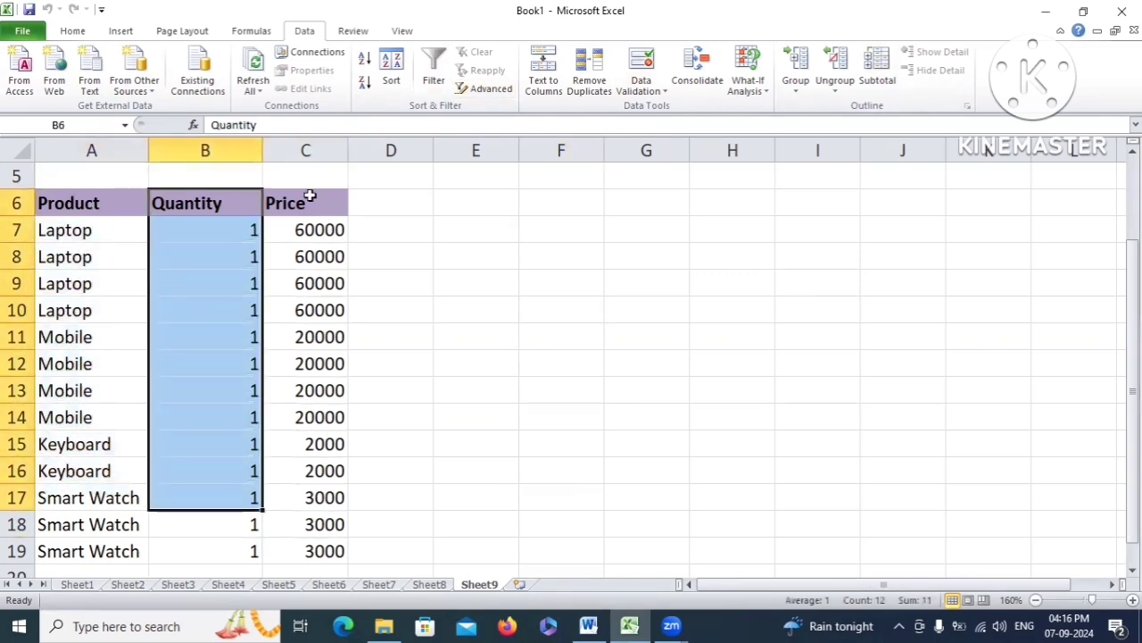
left_click_drag(304, 204, 309, 500)
Mark the Laptop group rows A7:A10 and their four 60000 prices
left_click_drag(86, 239, 81, 334)
left_click_drag(326, 230, 328, 310)
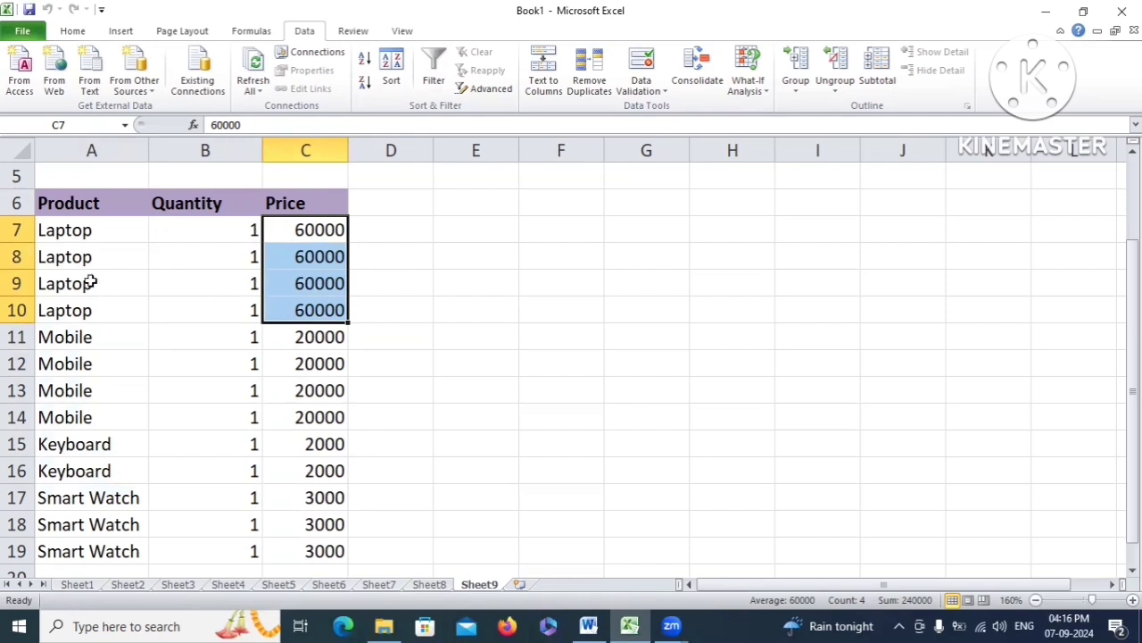
left_click(74, 236)
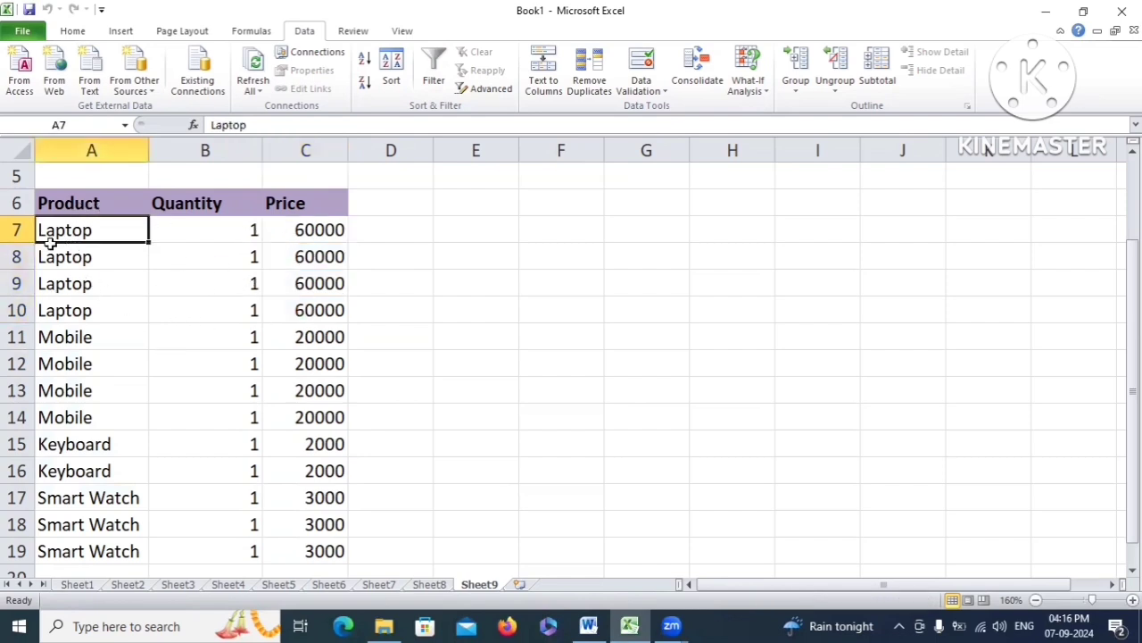
left_click_drag(72, 257, 74, 304)
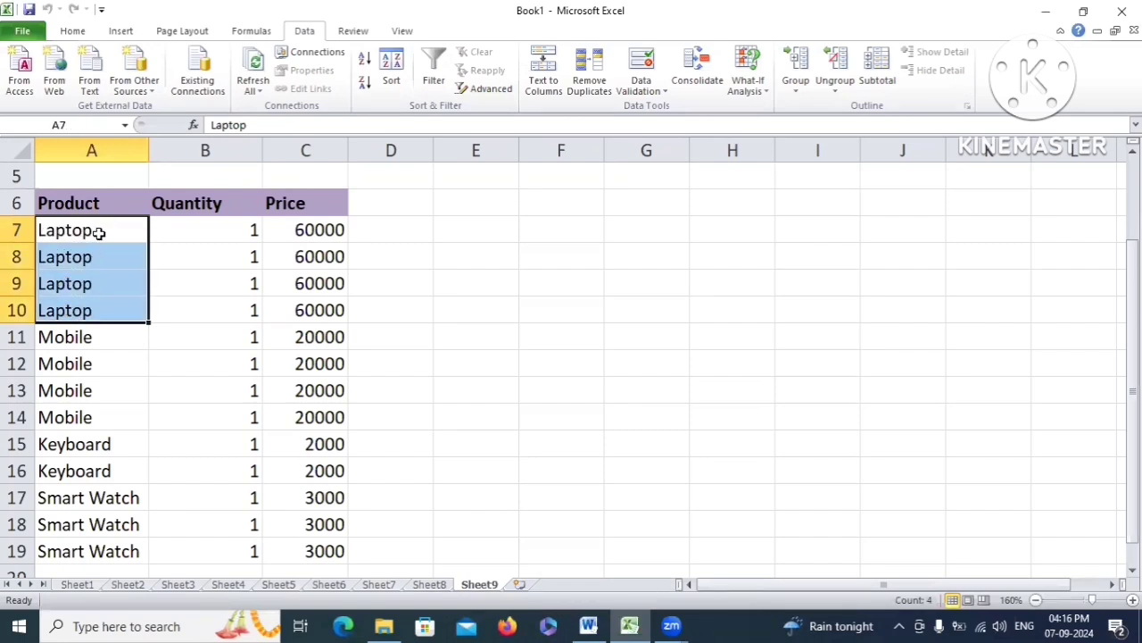
left_click_drag(73, 254, 71, 307)
left_click_drag(51, 227, 82, 410)
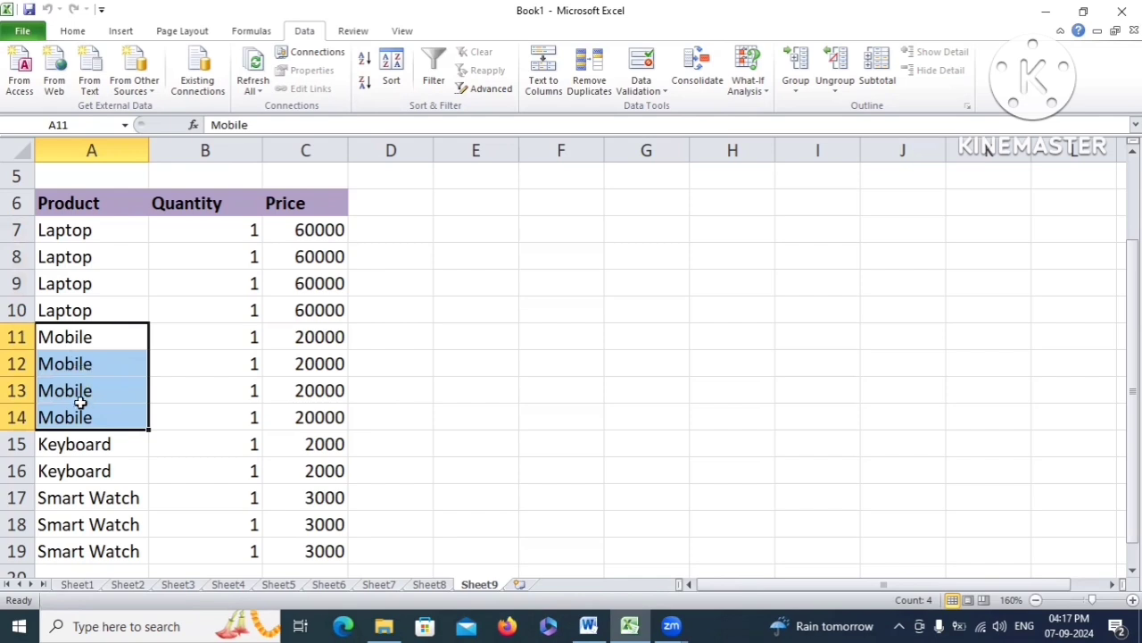
scroll(121, 429, "down", 1)
scroll(121, 429, "up", 1)
Select the whole product table A6:C19 including the headers
left_click(277, 290)
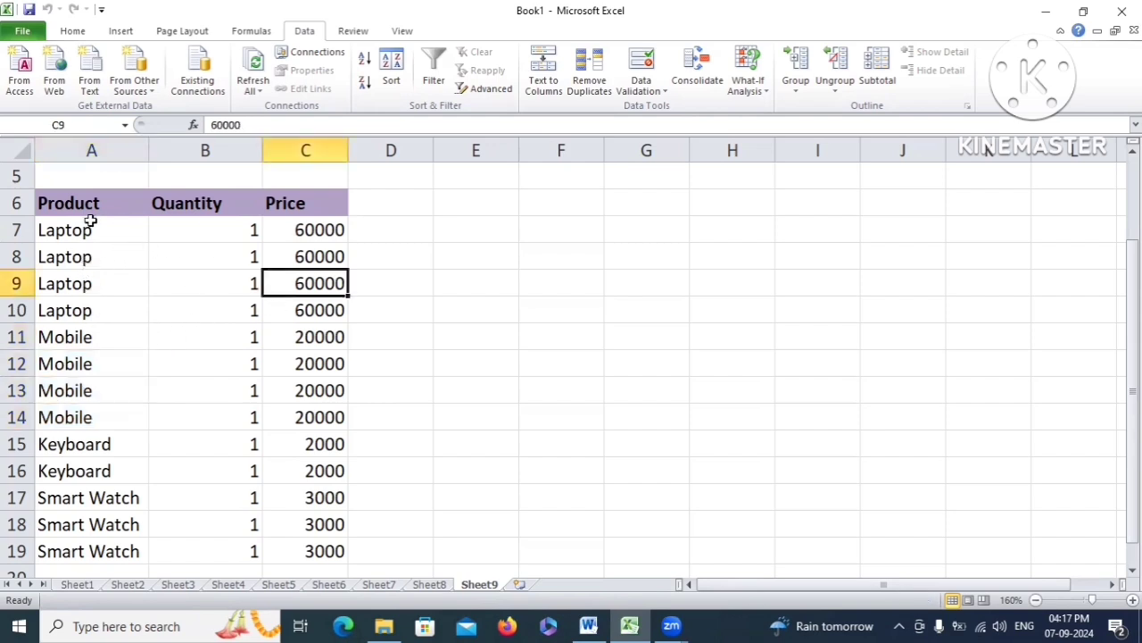
left_click_drag(85, 207, 327, 470)
scroll(734, 381, "up", 3)
scroll(733, 381, "down", 1)
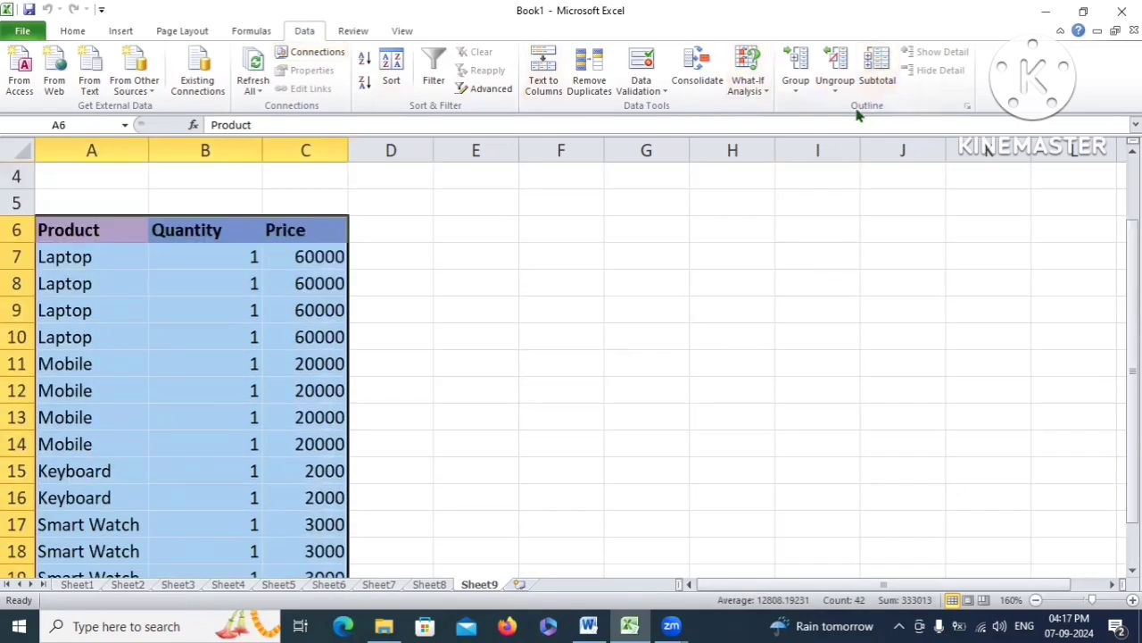
Subtotal at each change in Product using Sum on Price, giving totals like Laptop Total 240000
left_click(882, 78)
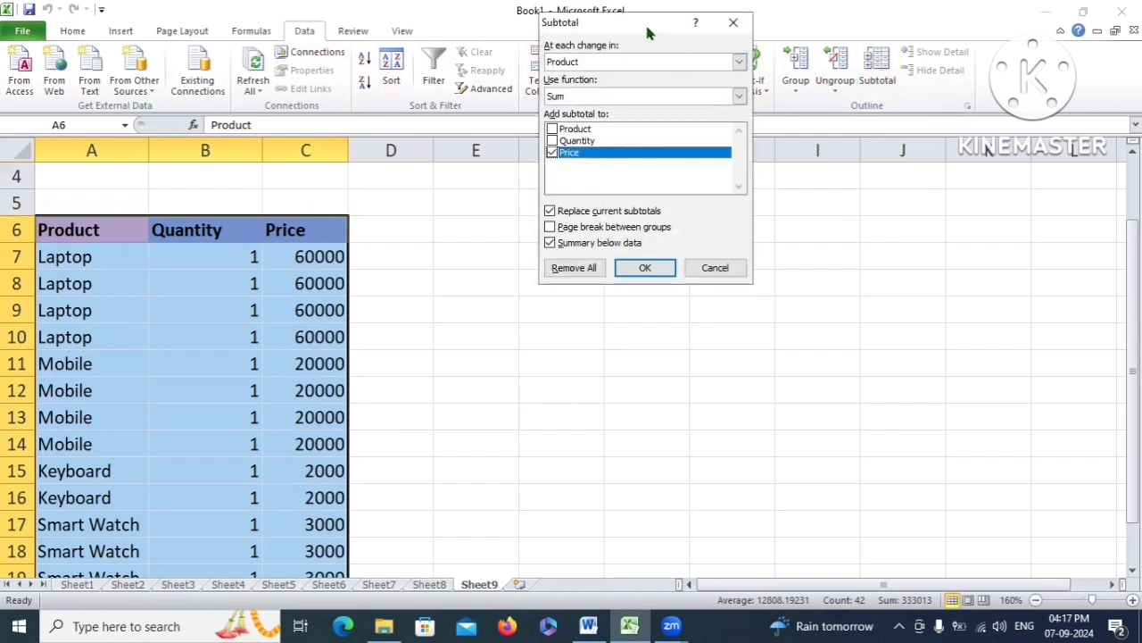
left_click_drag(648, 33, 489, 230)
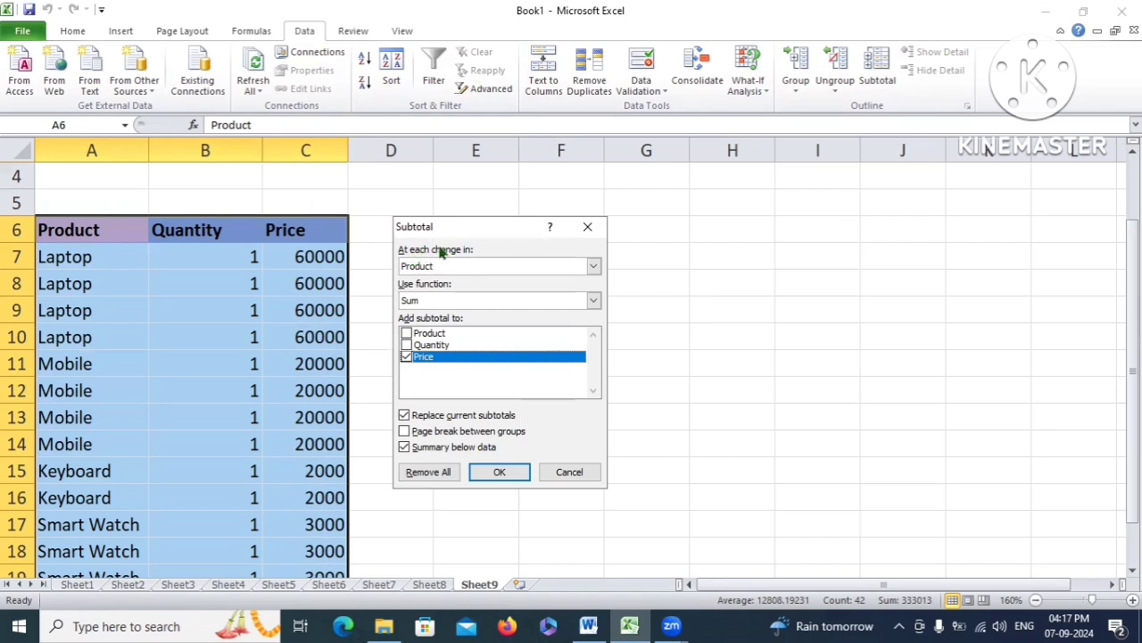
left_click(593, 267)
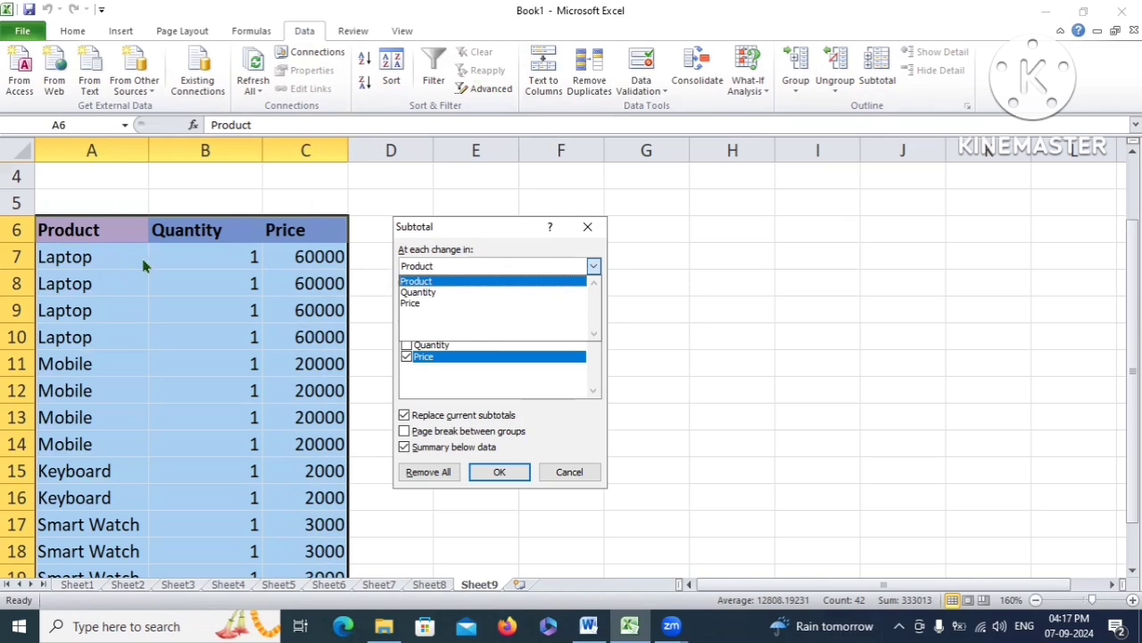
left_click(444, 279)
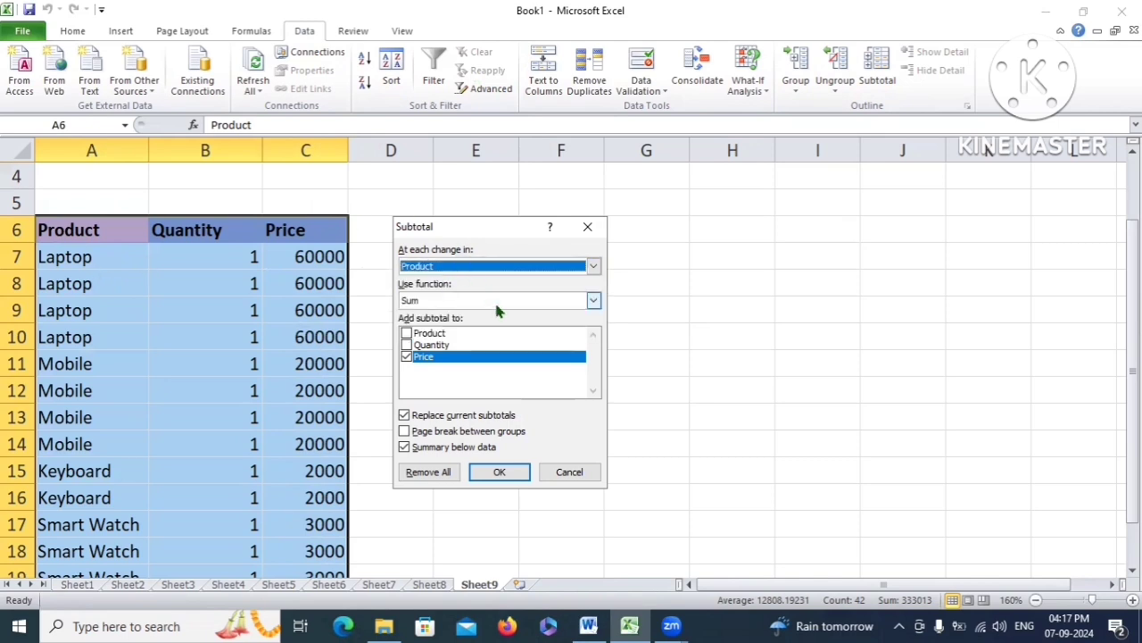
left_click(594, 301)
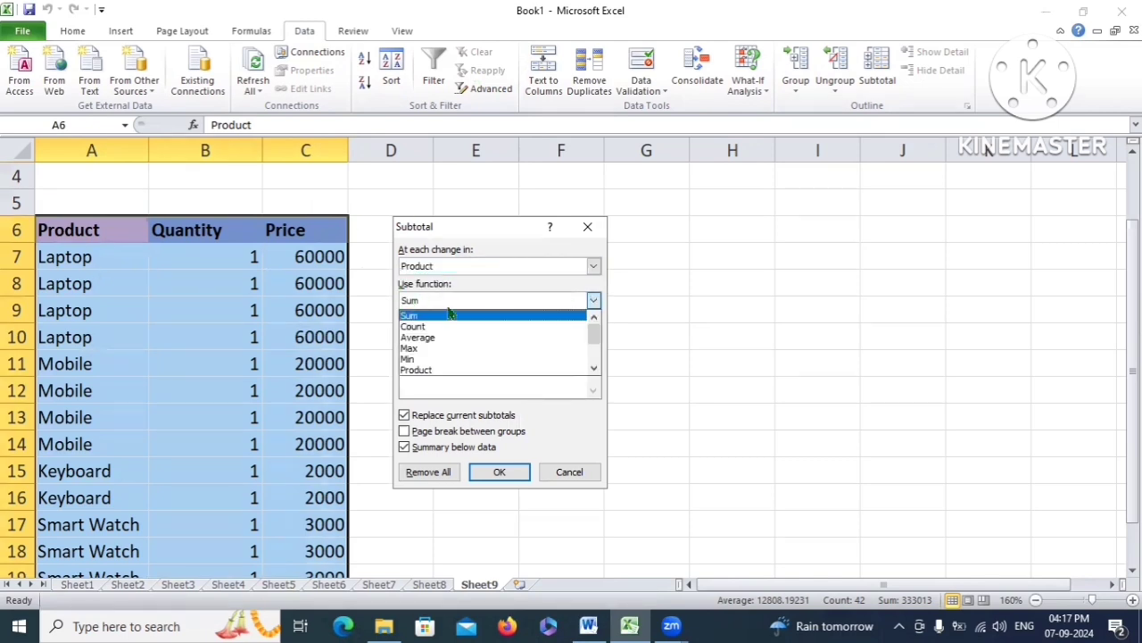
scroll(442, 323, "down", 5)
scroll(442, 348, "up", 5)
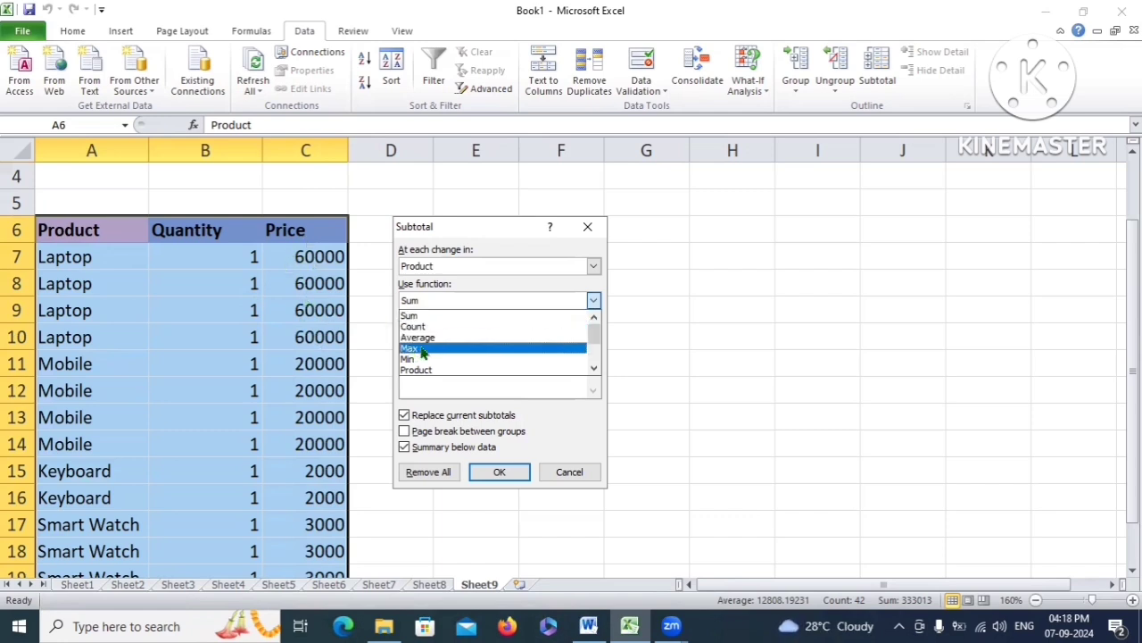
scroll(437, 356, "down", 1)
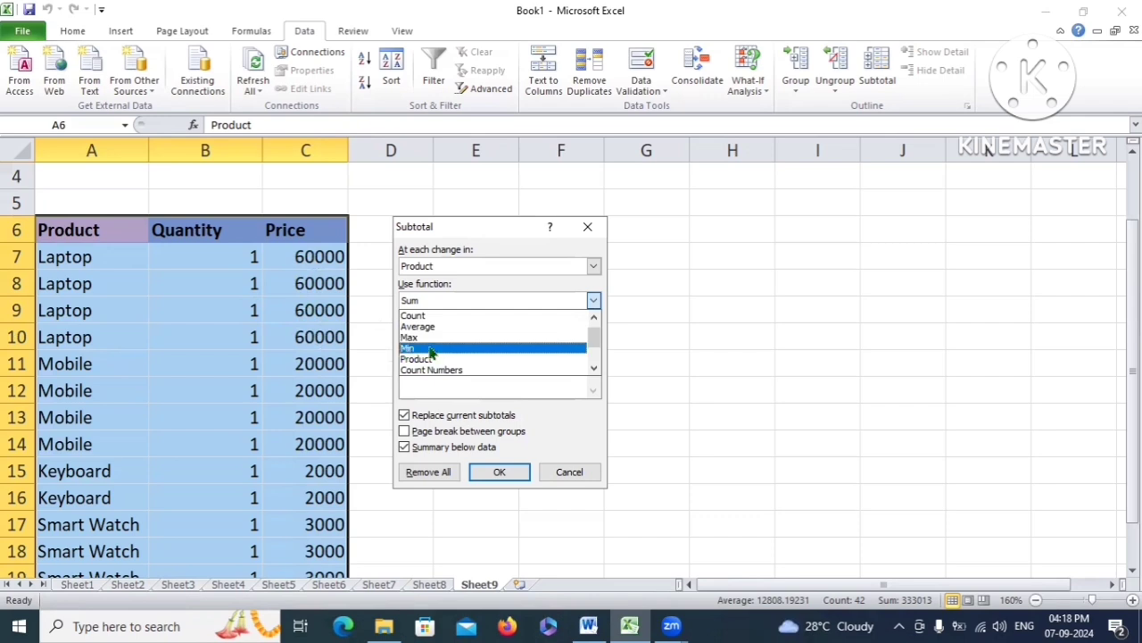
scroll(465, 343, "down", 1)
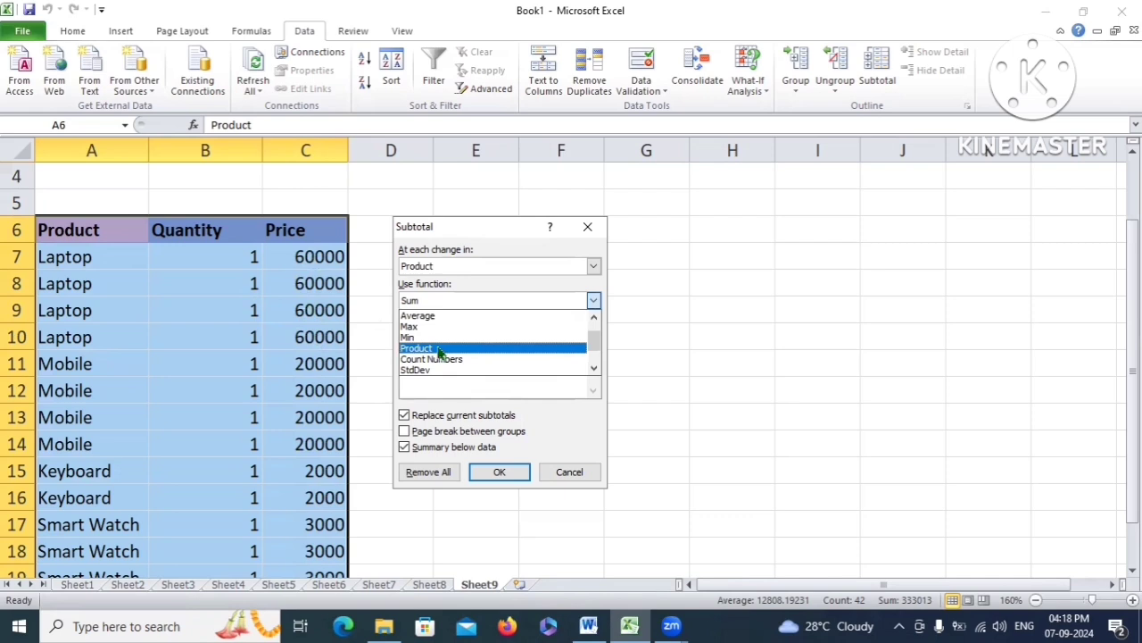
scroll(451, 321, "up", 2)
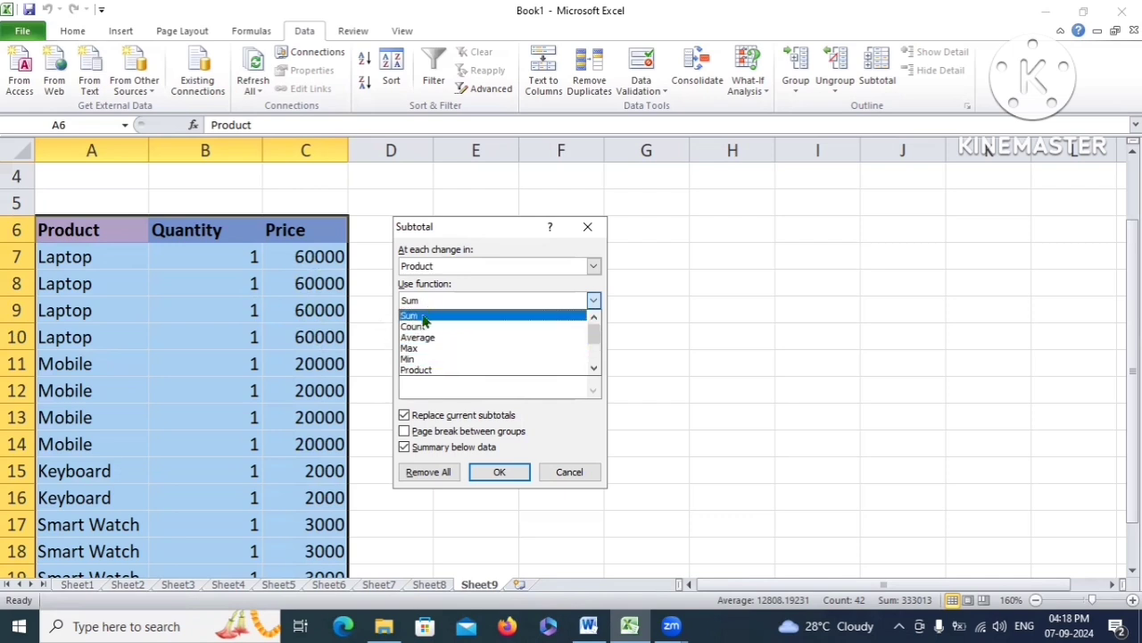
left_click(415, 316)
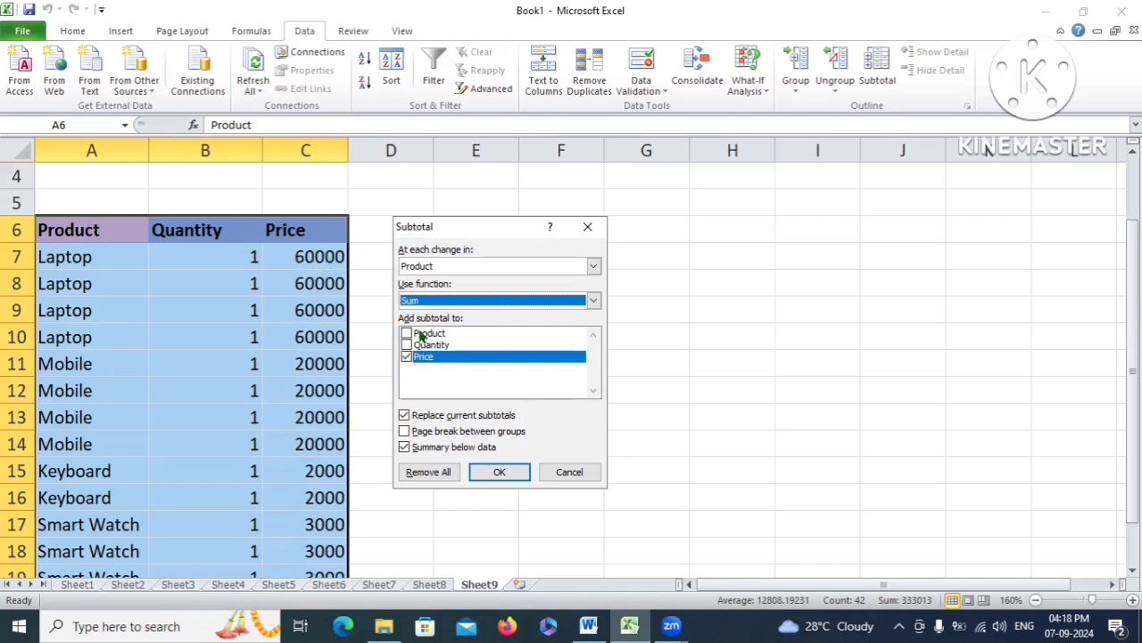
left_click(409, 358)
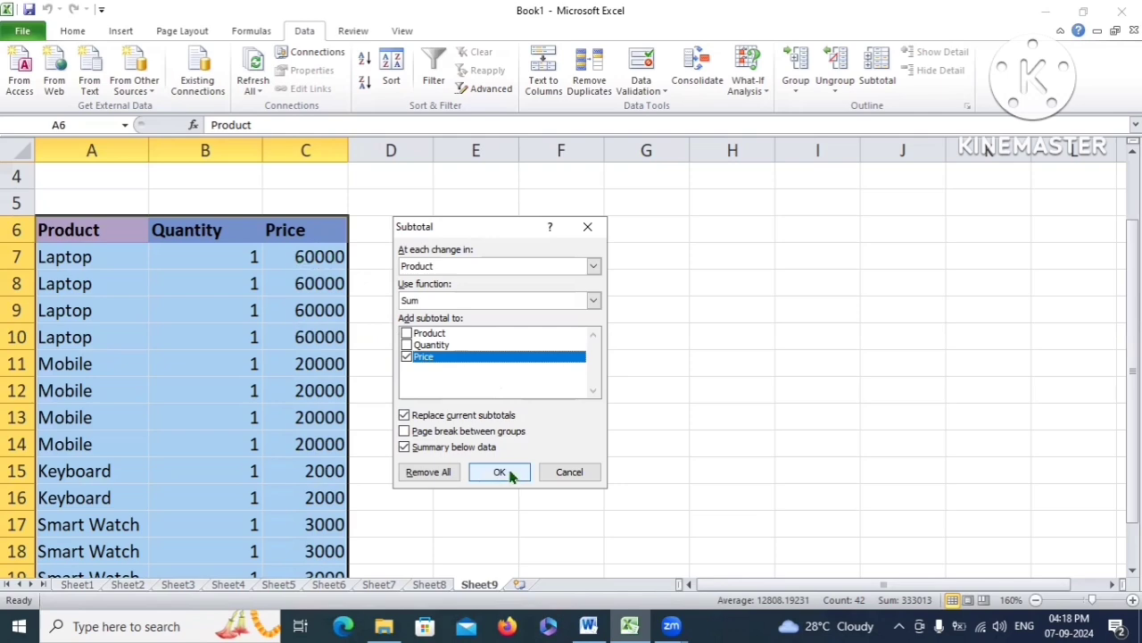
left_click(500, 472)
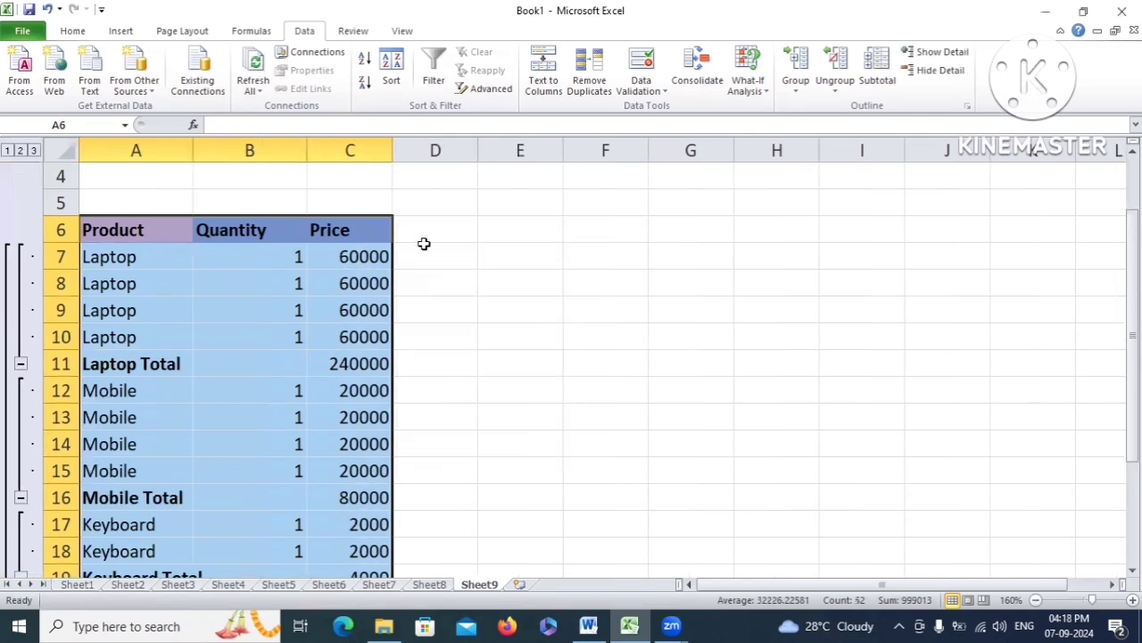
scroll(410, 308, "down", 1)
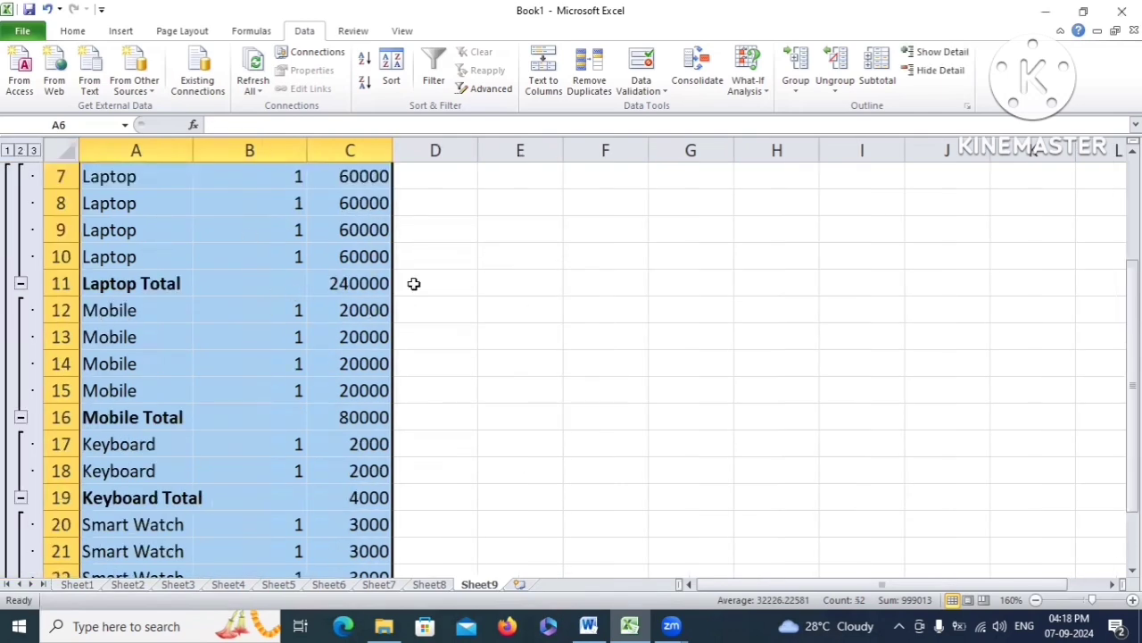
scroll(413, 282, "up", 1)
left_click_drag(128, 230, 332, 366)
left_click(115, 367)
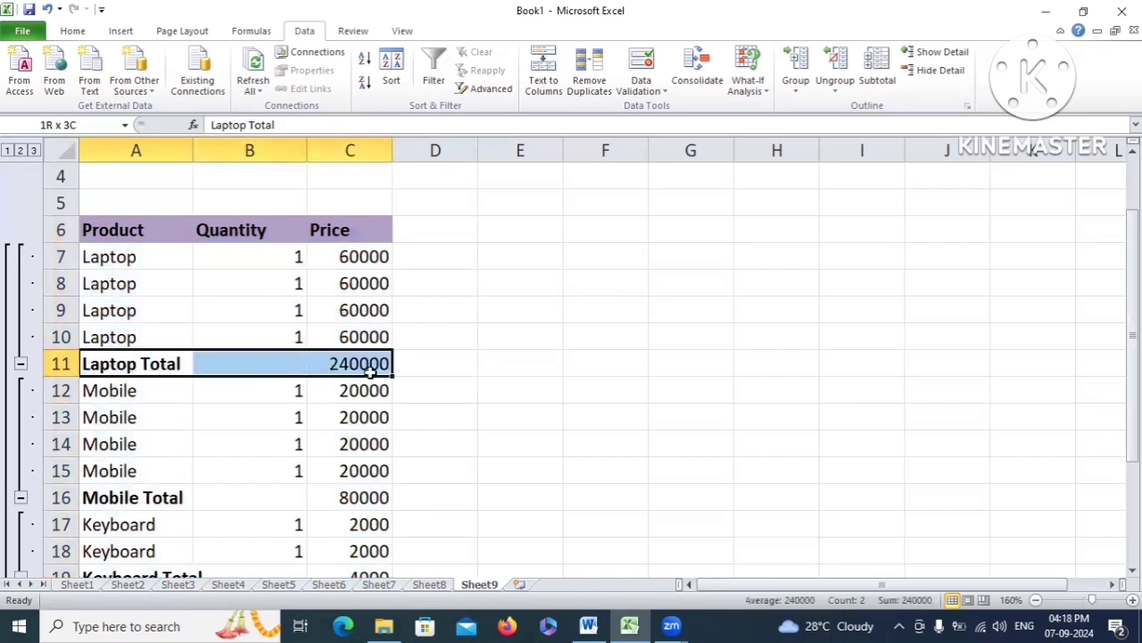
scroll(229, 324, "down", 1)
left_click_drag(120, 307, 349, 426)
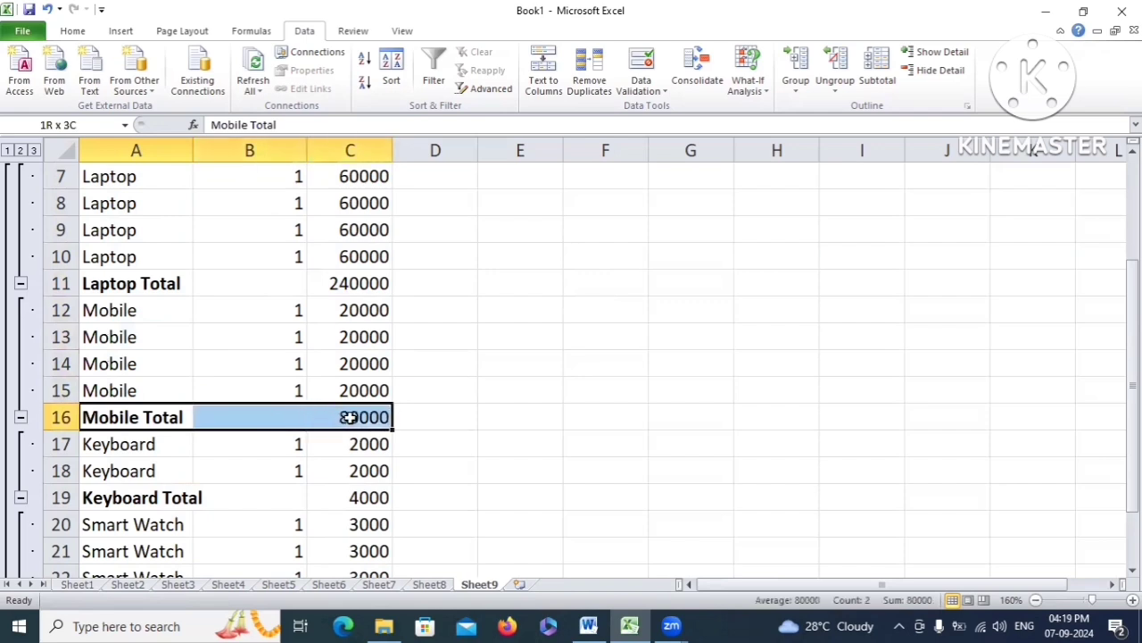
scroll(280, 349, "down", 1)
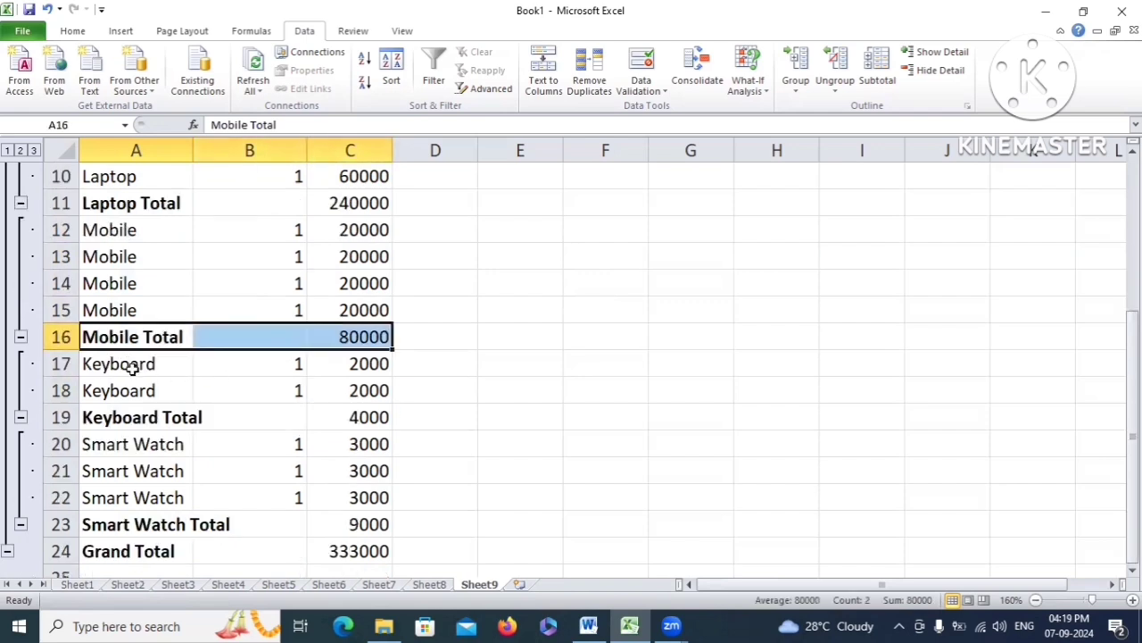
left_click_drag(139, 365, 377, 414)
scroll(234, 357, "down", 1)
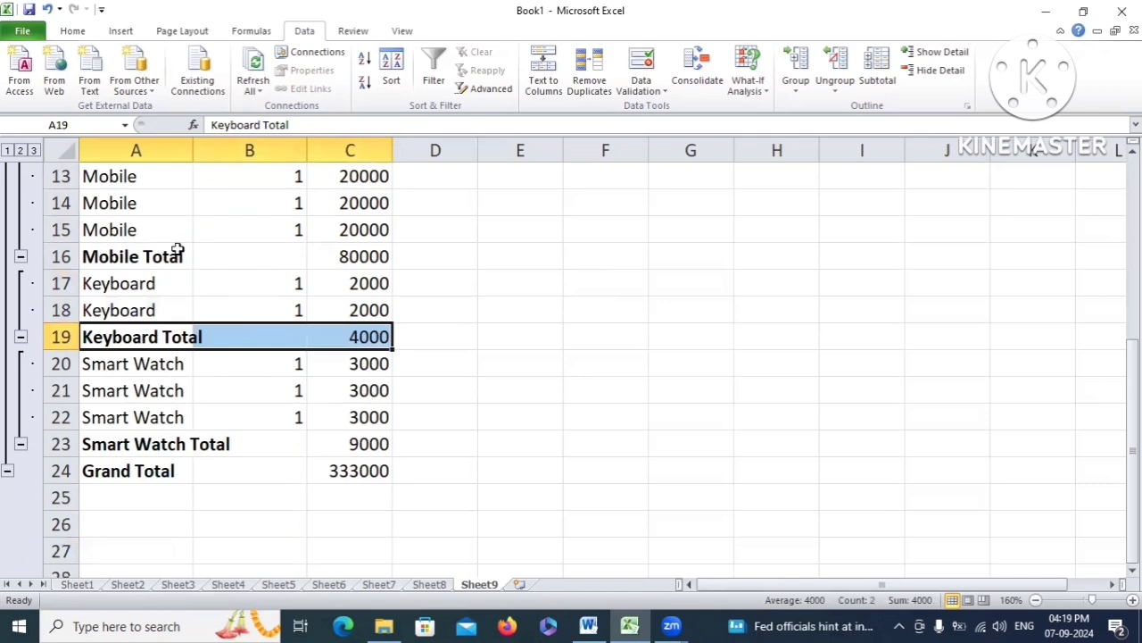
scroll(182, 257, "up", 3)
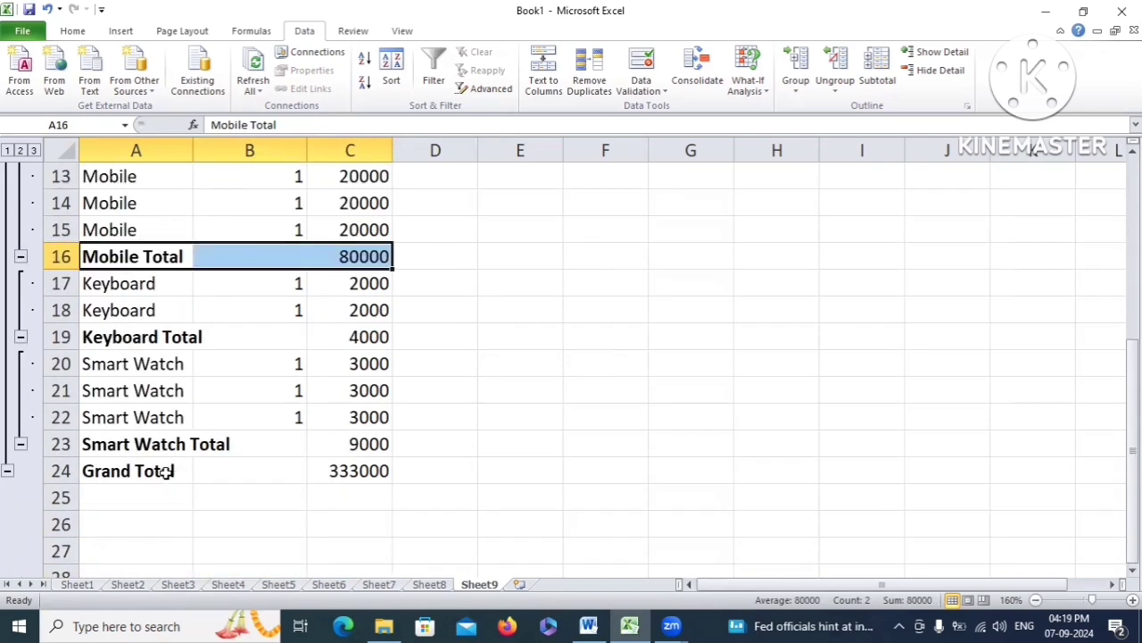
left_click(126, 474)
left_click(357, 473)
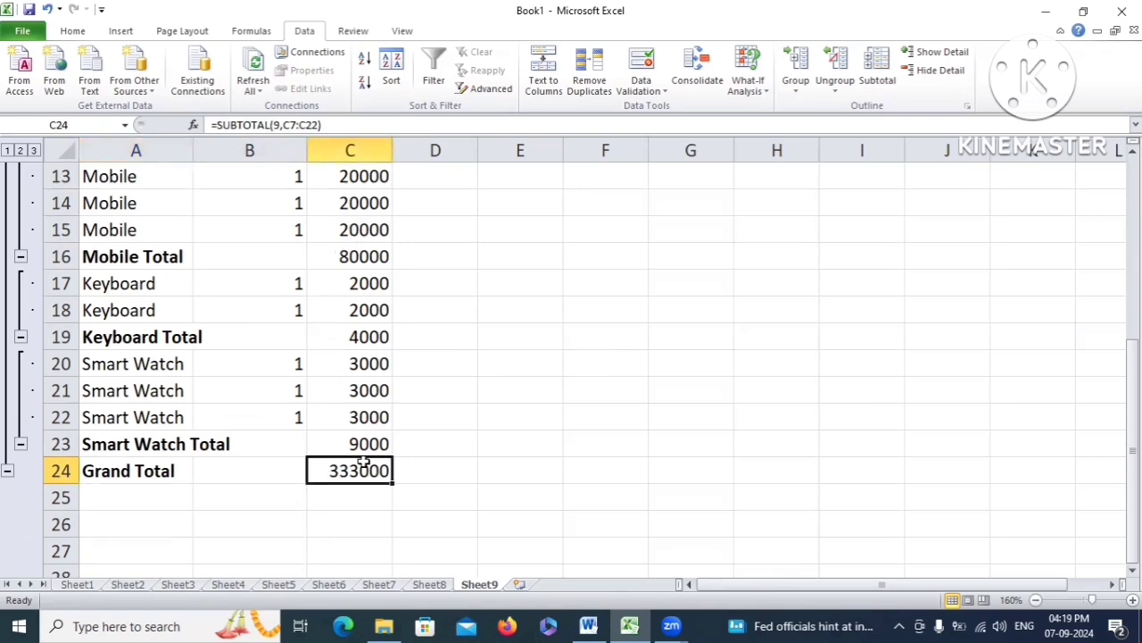
scroll(268, 429, "up", 4)
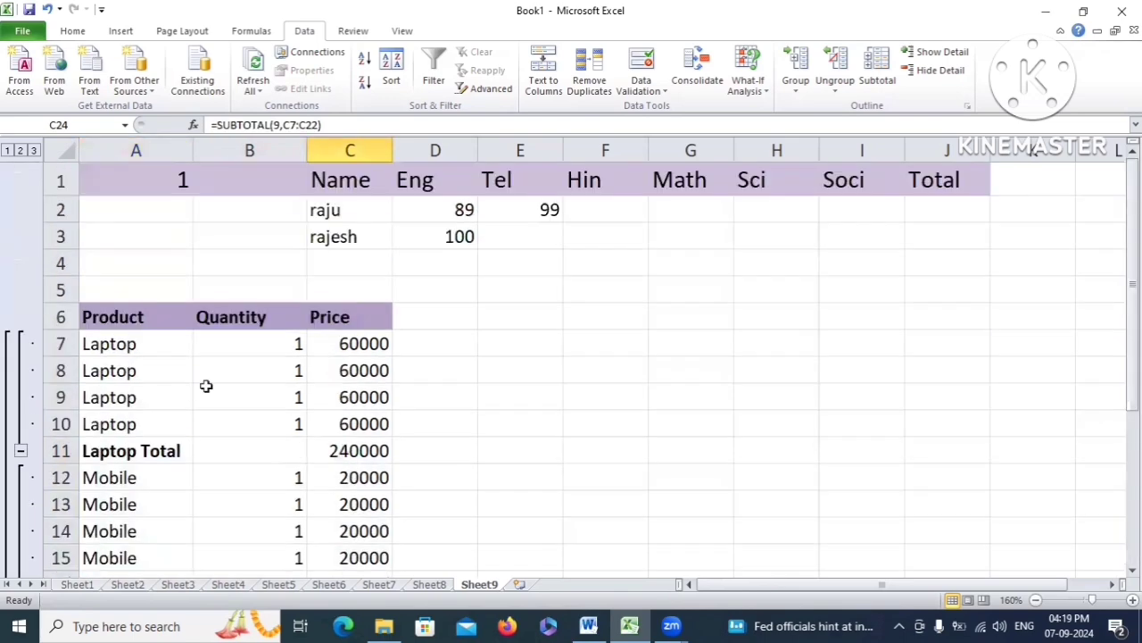
scroll(411, 326, "down", 2)
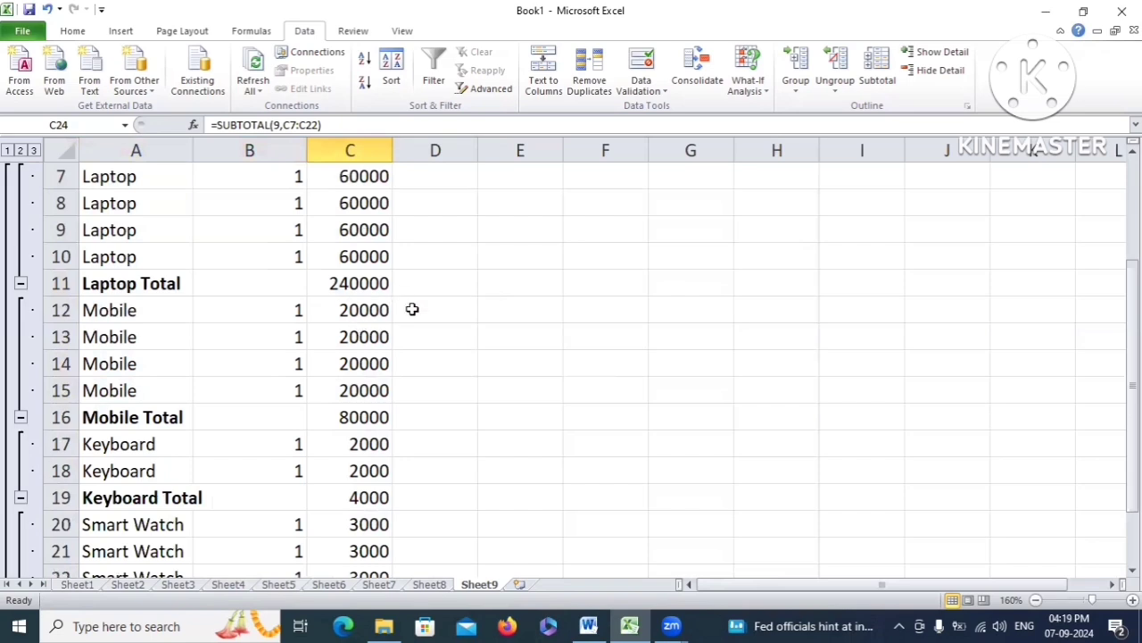
scroll(410, 309, "up", 1)
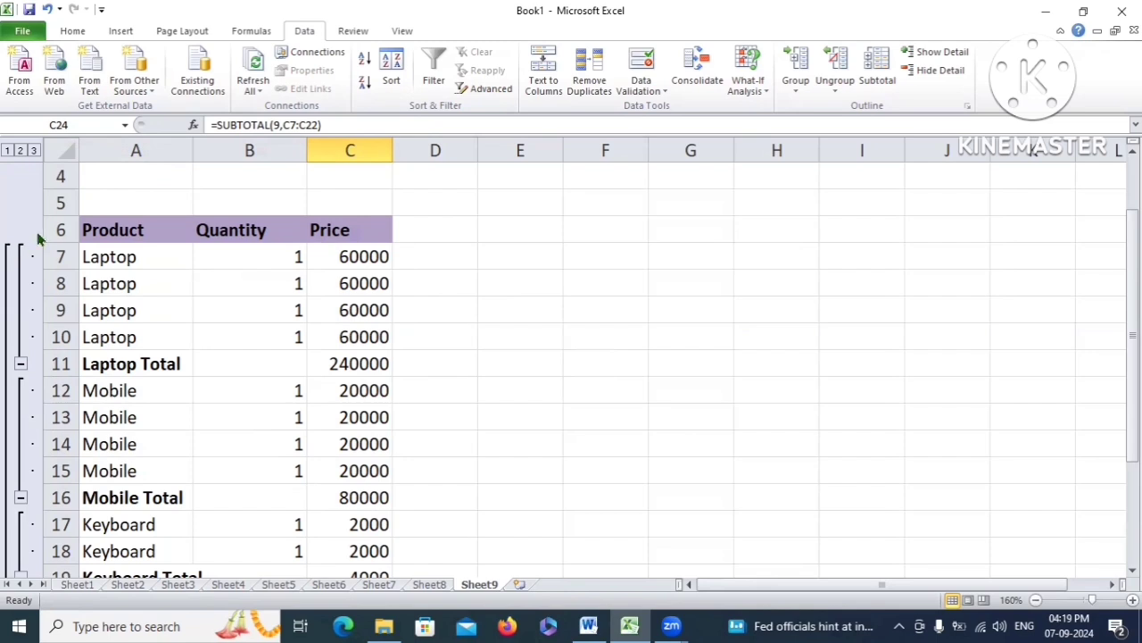
scroll(4, 369, "down", 1)
scroll(27, 323, "up", 1)
Collapse the Laptop and Mobile detail rows under their totals
left_click_drag(108, 256, 134, 339)
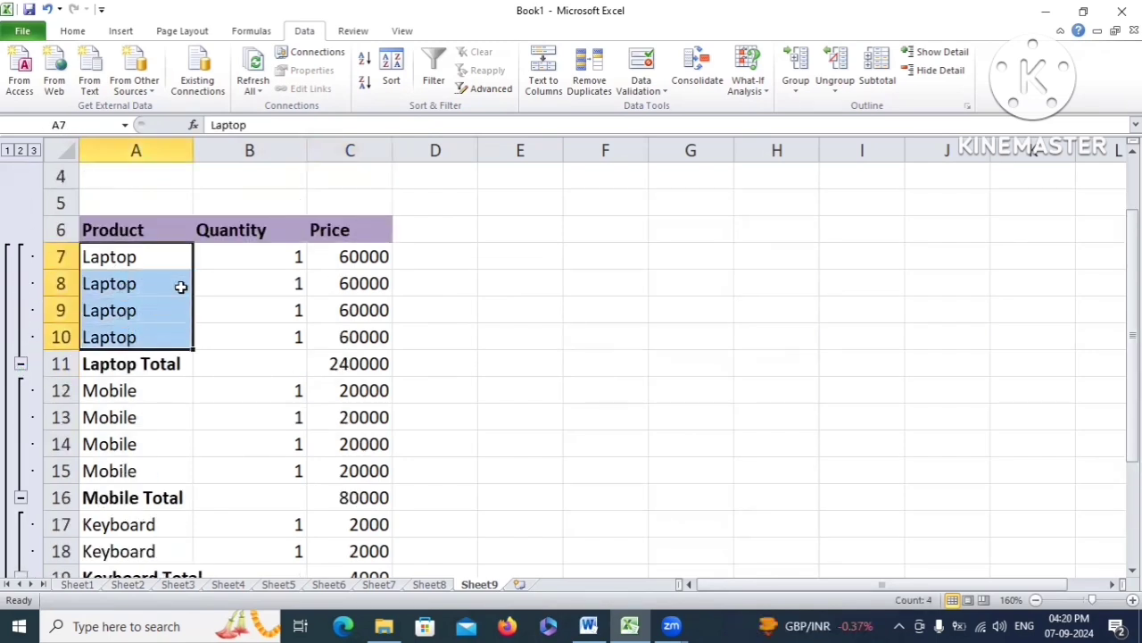
left_click(139, 366)
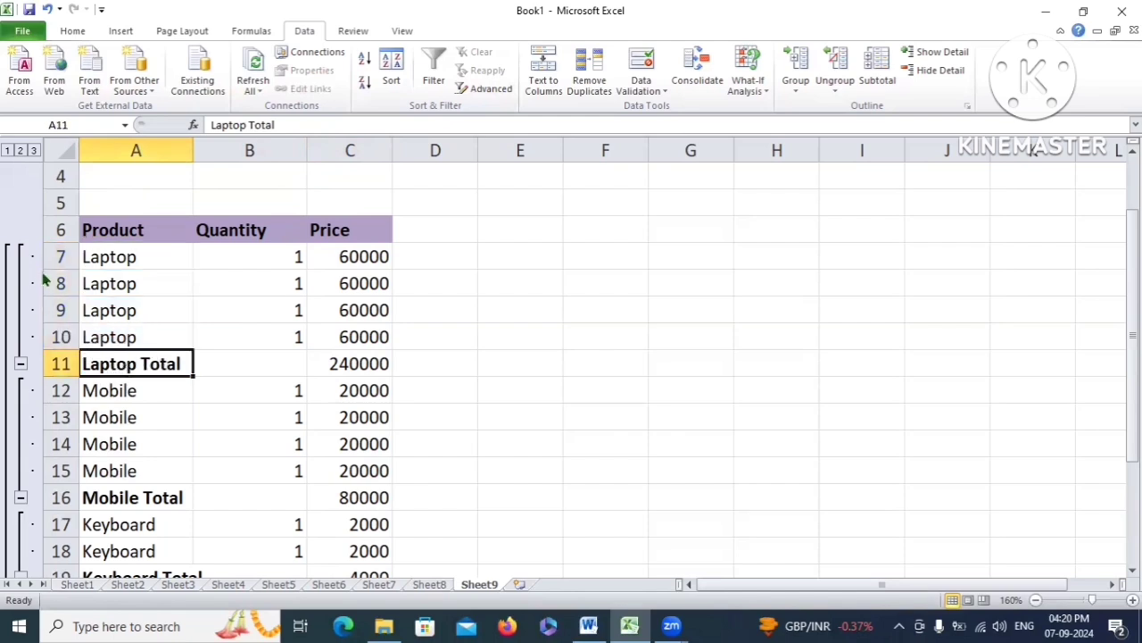
left_click(22, 364)
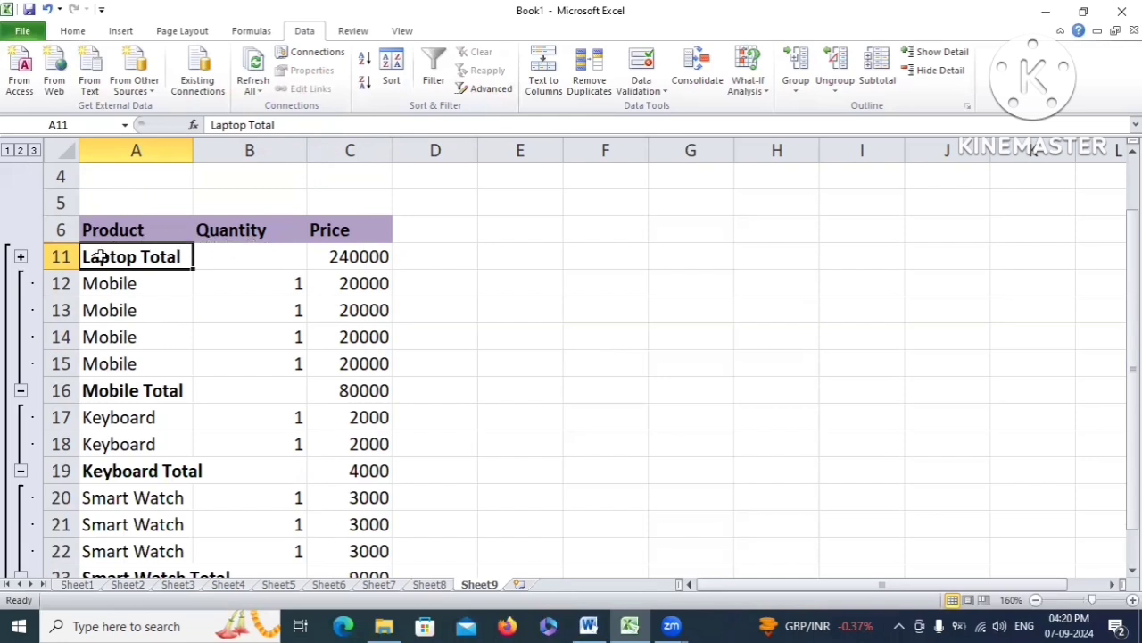
left_click_drag(134, 255, 351, 258)
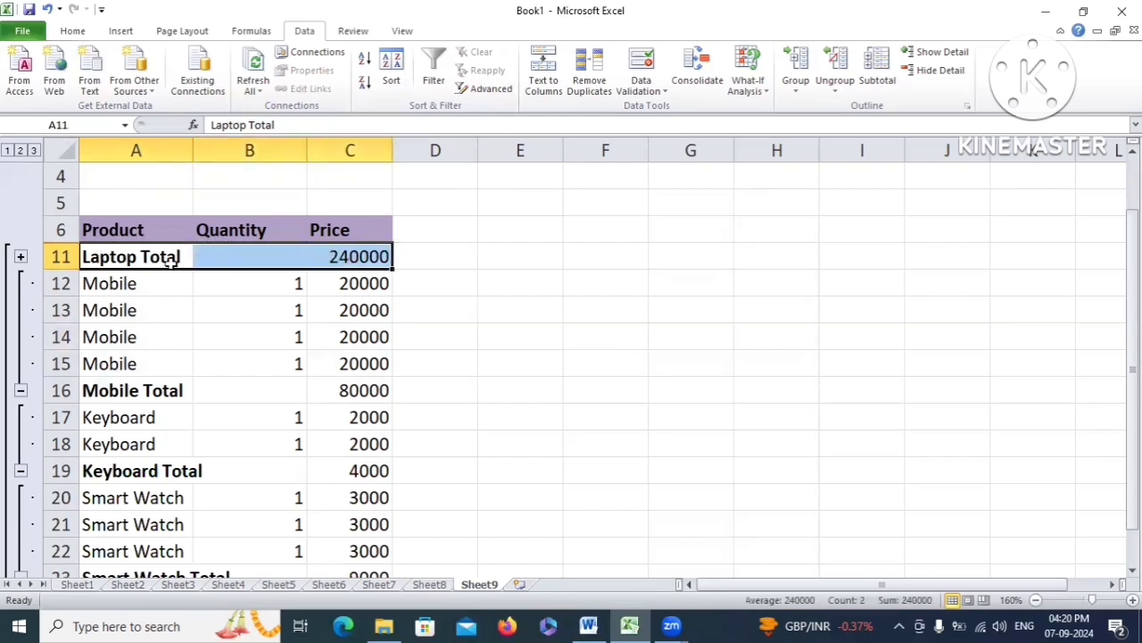
left_click(122, 288)
left_click_drag(122, 287, 352, 362)
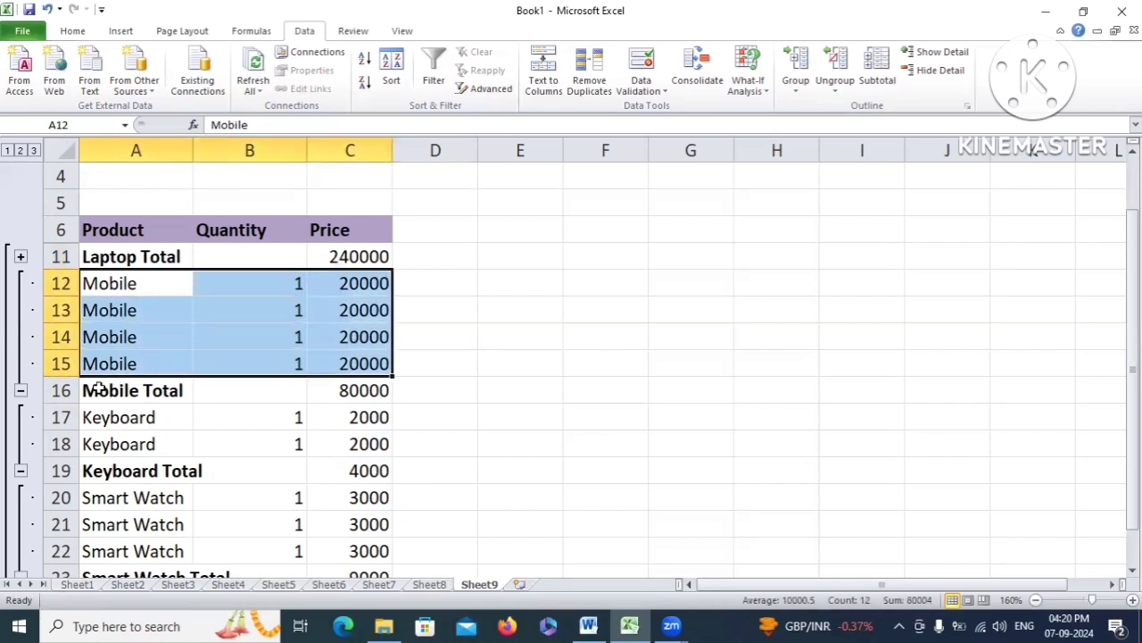
mouse_move(99, 388)
left_mouse_down()
mouse_move(348, 390)
mouse_move(97, 389)
left_mouse_up()
left_click_drag(182, 390, 357, 388)
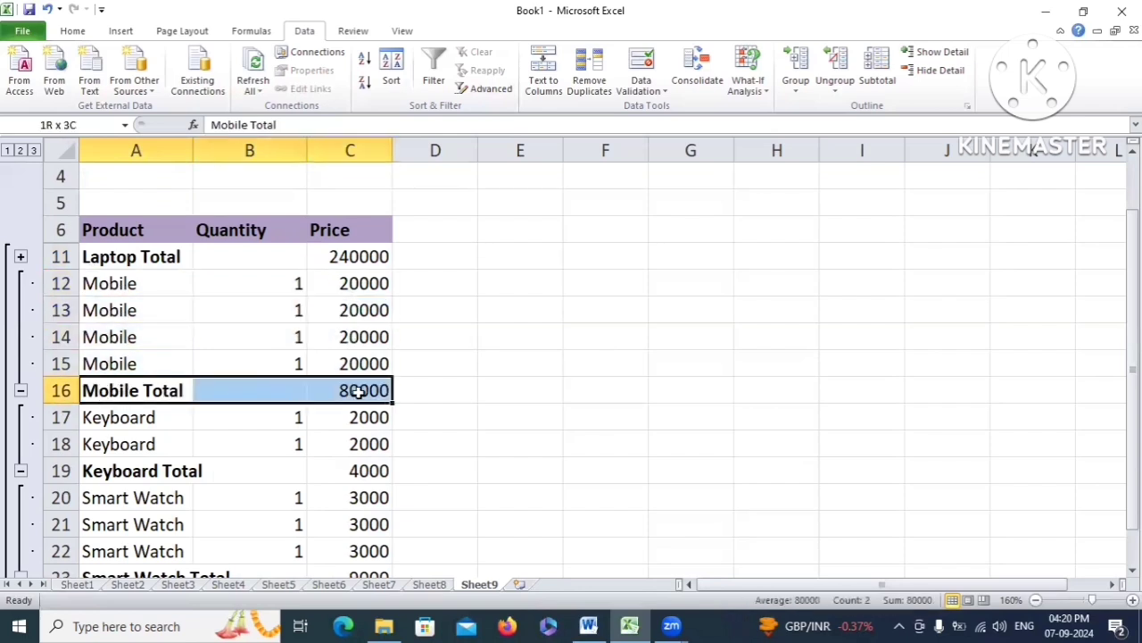
left_click(21, 391)
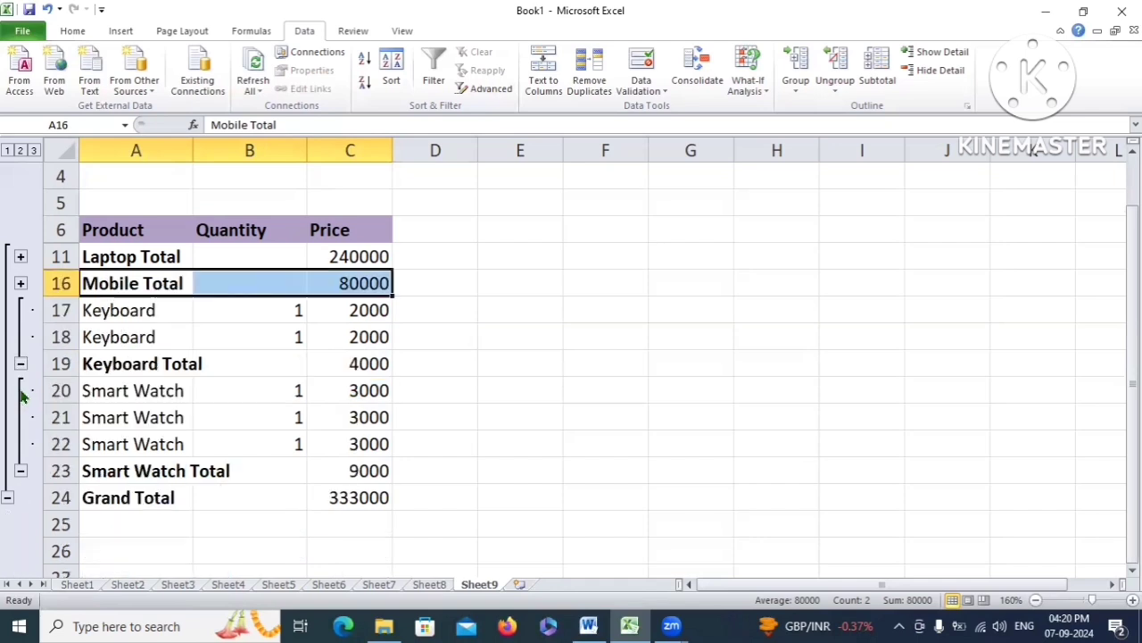
Collapse the Keyboard and Smart Watch detail rows, leaving only the totals and Grand Total 333000
left_click(160, 258)
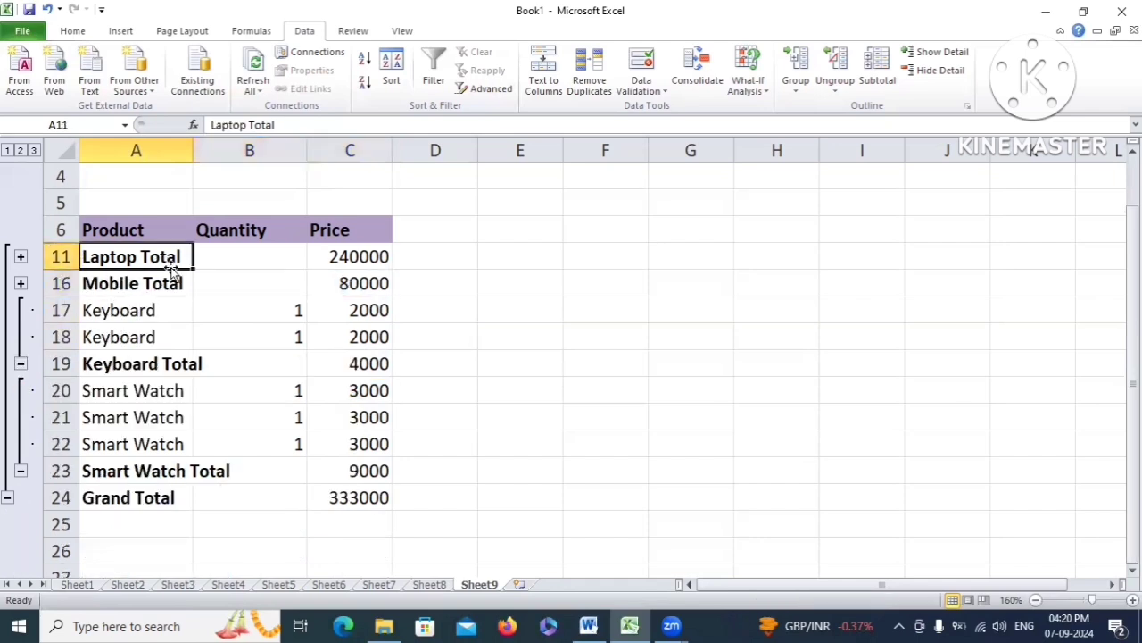
left_click(125, 284)
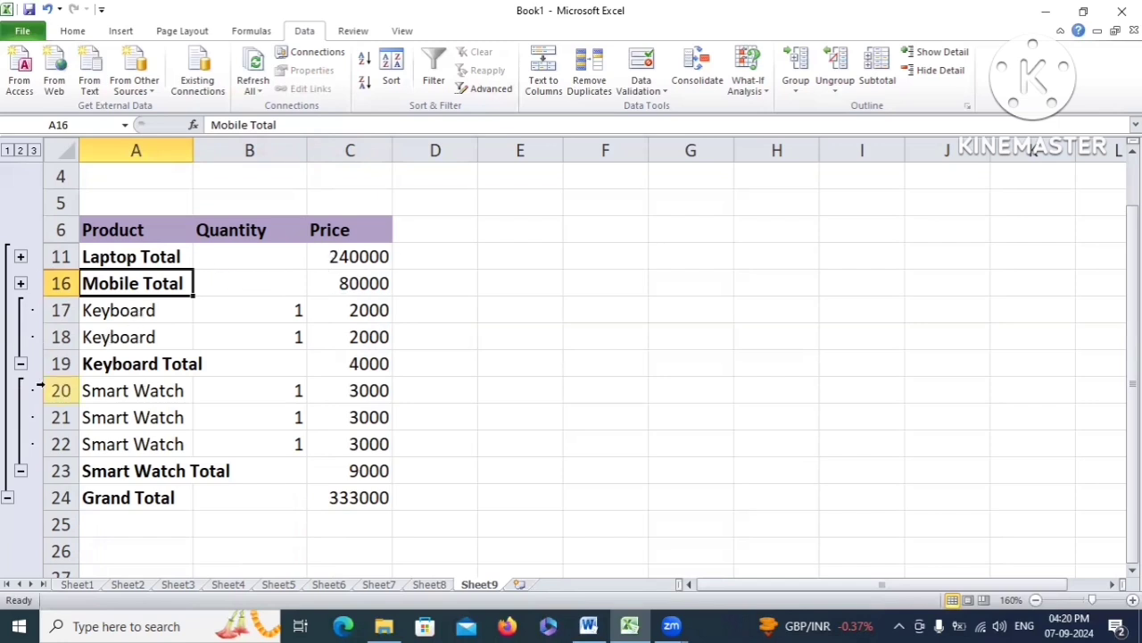
left_click(21, 364)
left_click(21, 417)
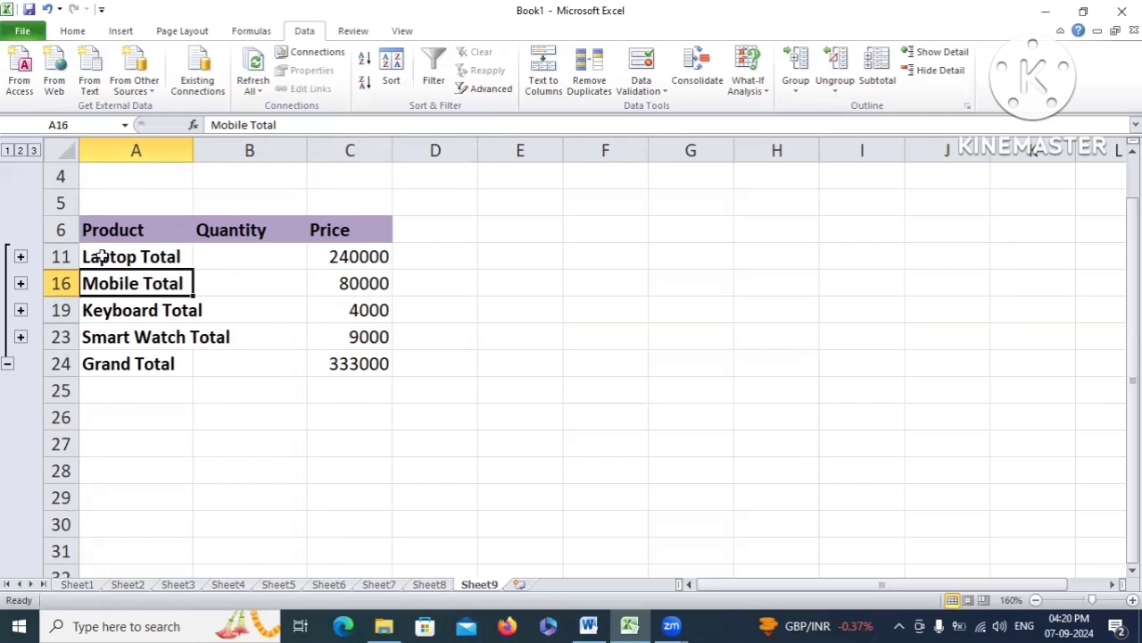
left_click_drag(102, 258, 375, 366)
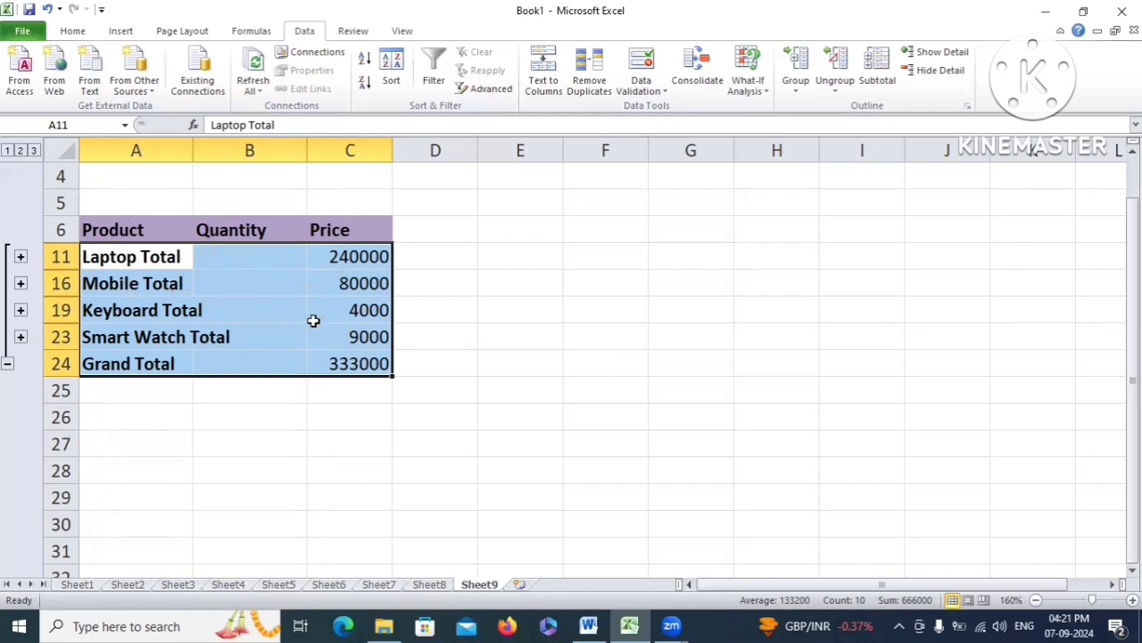
Collapse to Grand Total only, then re-expand the Smart Watch, Keyboard, Mobile and Laptop detail rows
left_click(7, 366)
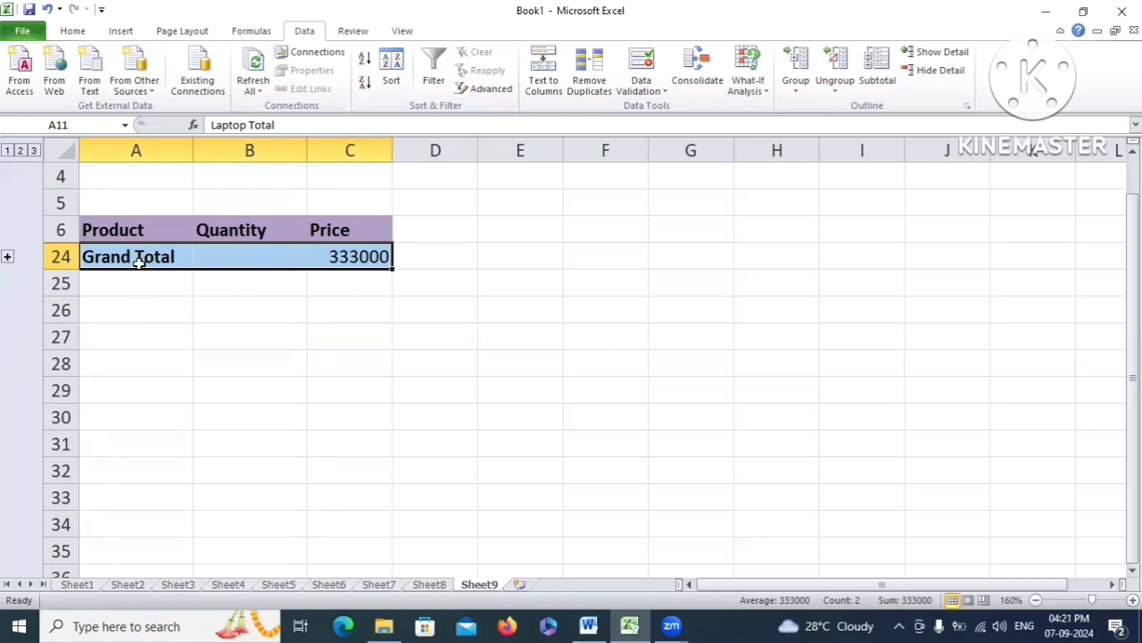
left_click(7, 257)
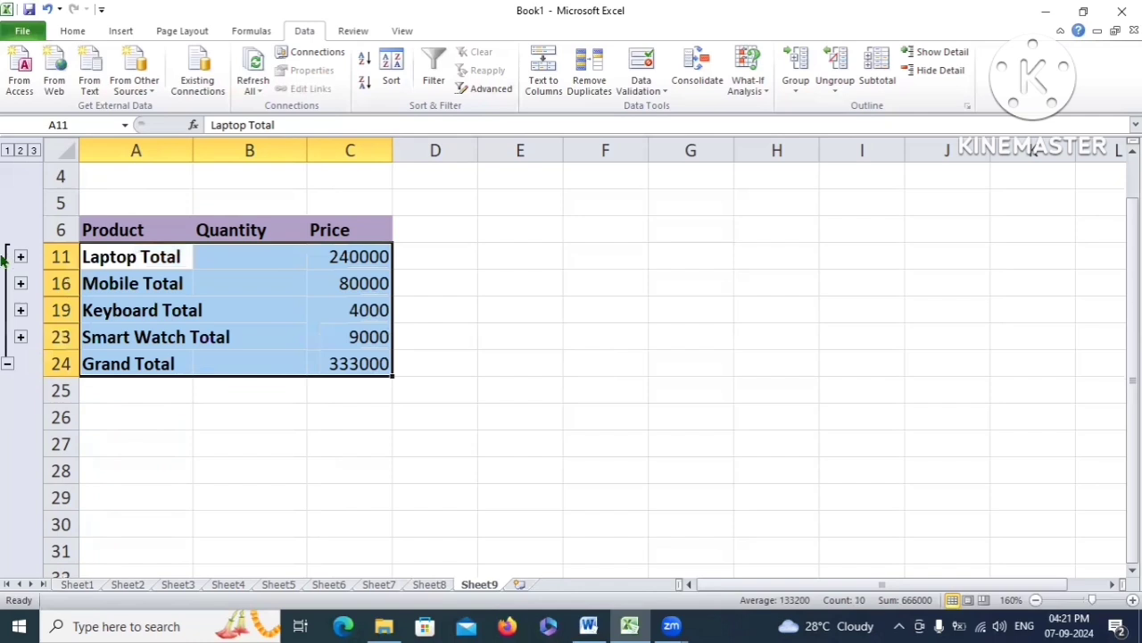
left_click(20, 336)
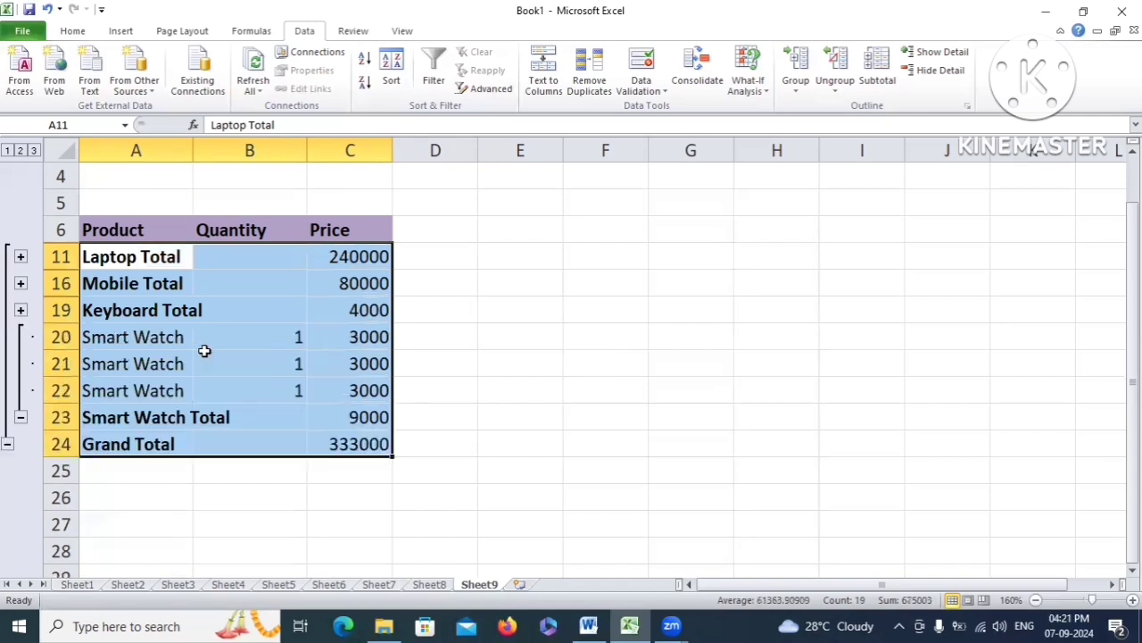
left_click(20, 310)
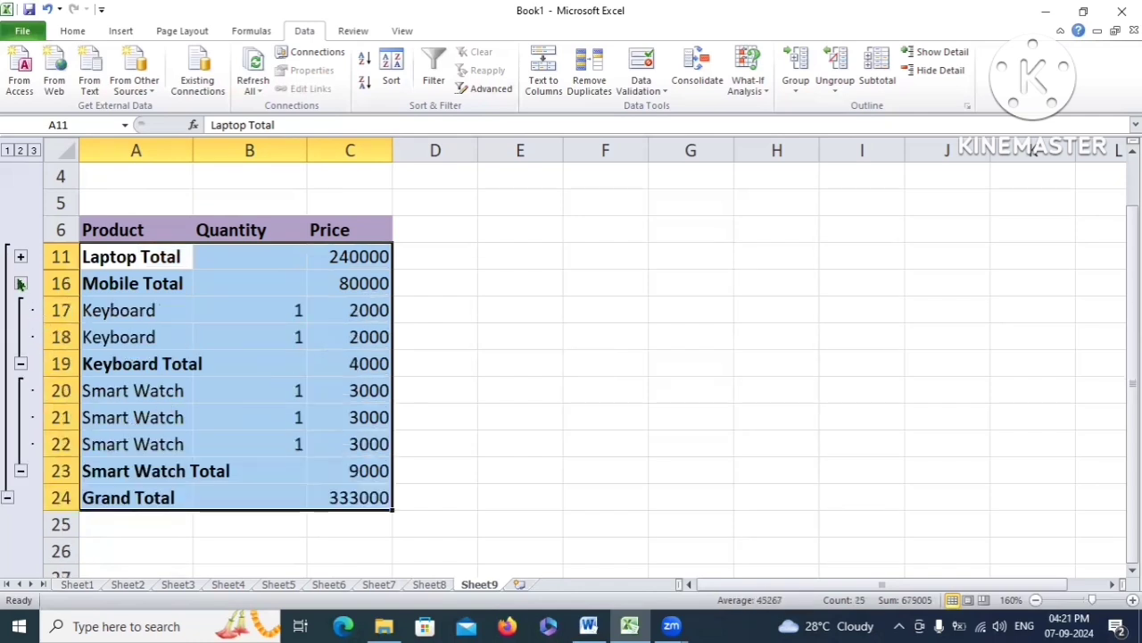
left_click(20, 283)
left_click(21, 257)
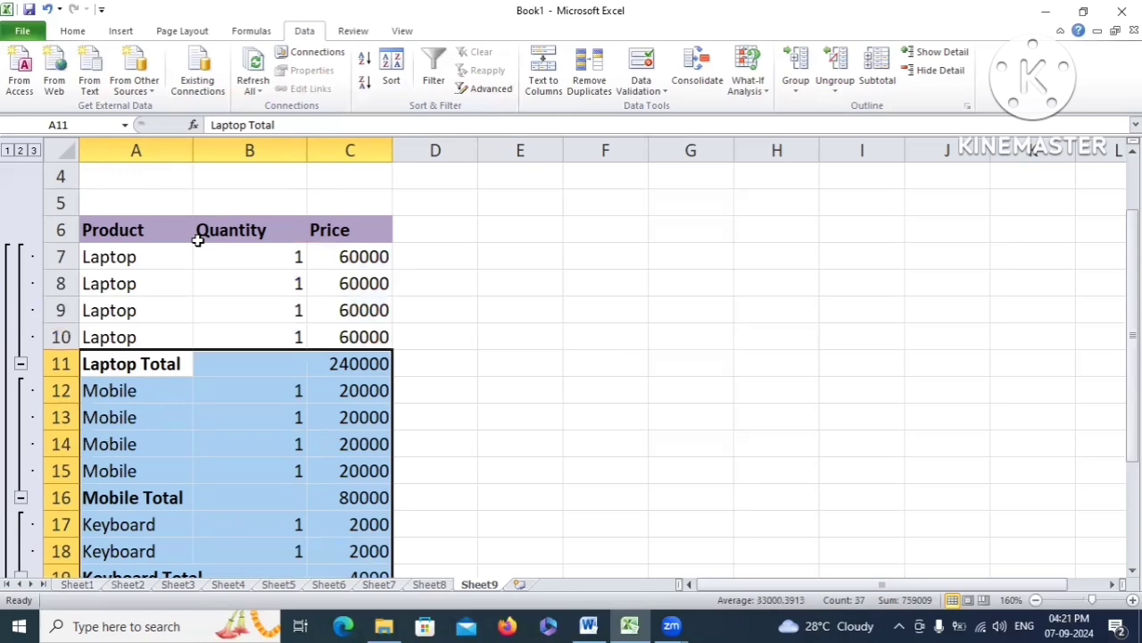
Review the fully expanded subtotaled product list
left_click(550, 335)
scroll(156, 248, "down", 1)
left_click_drag(136, 203, 267, 523)
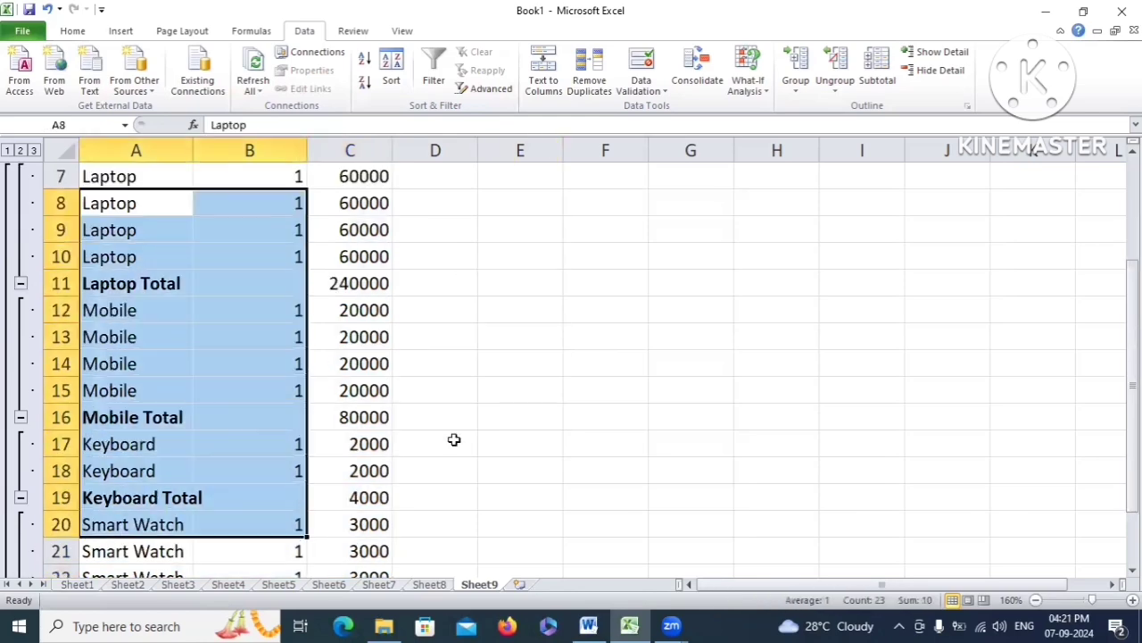
left_click(454, 416)
scroll(188, 344, "up", 2)
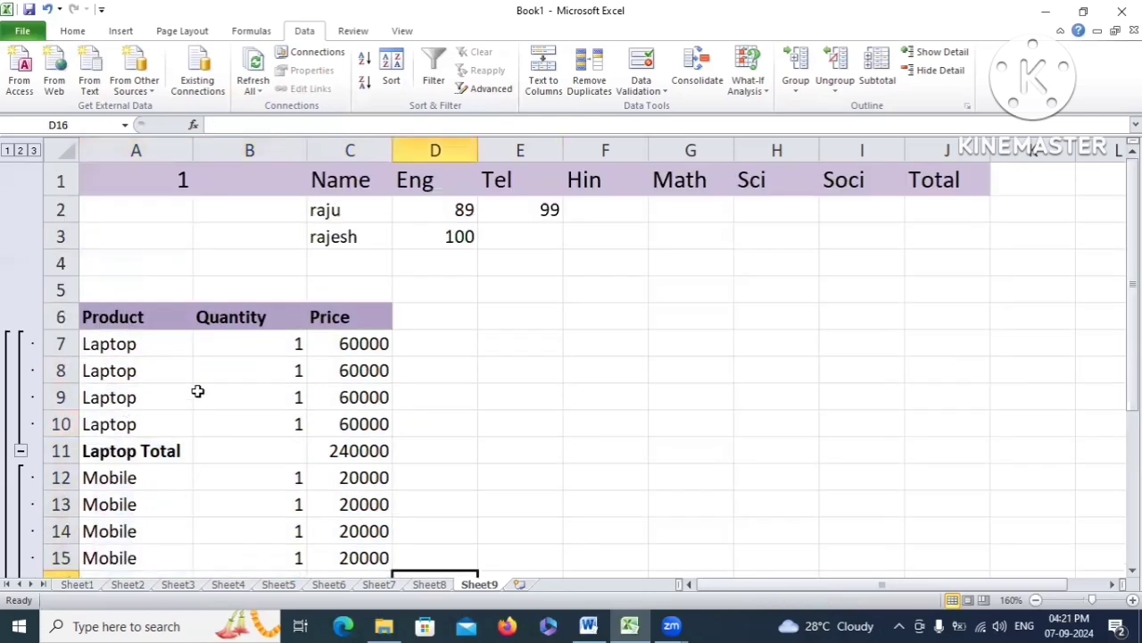
scroll(197, 391, "down", 1)
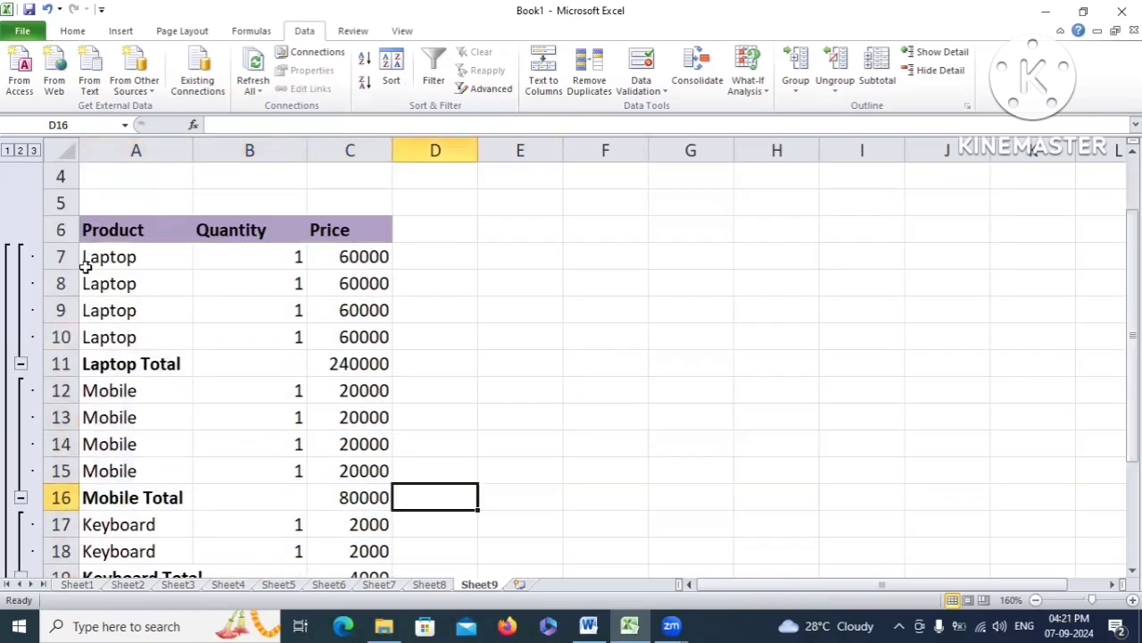
left_click(8, 150)
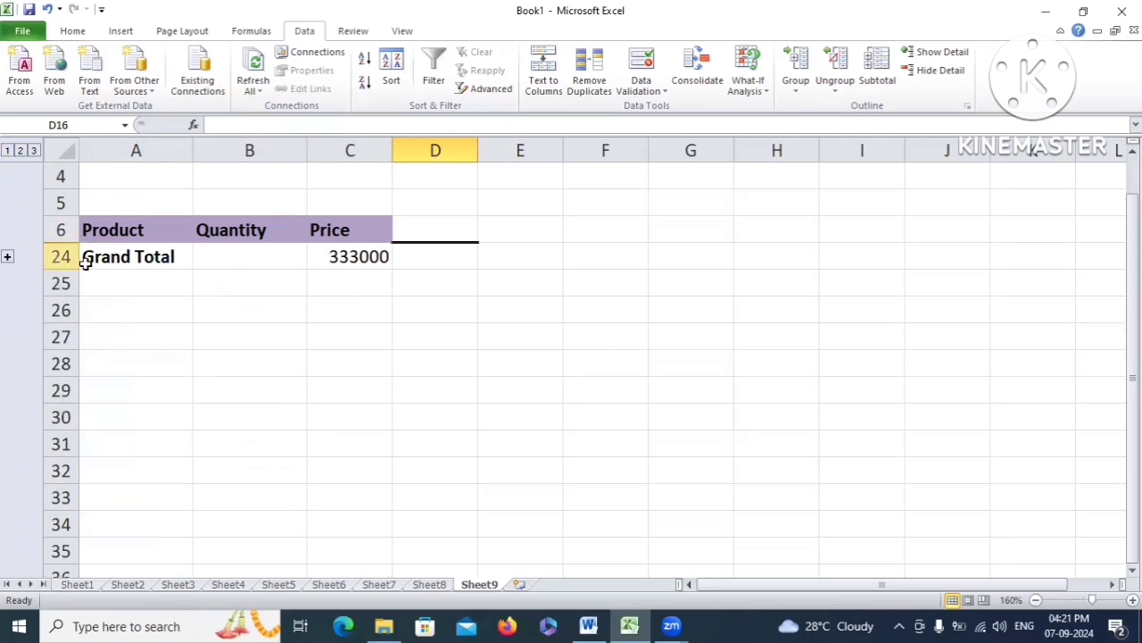
left_click_drag(98, 258, 353, 259)
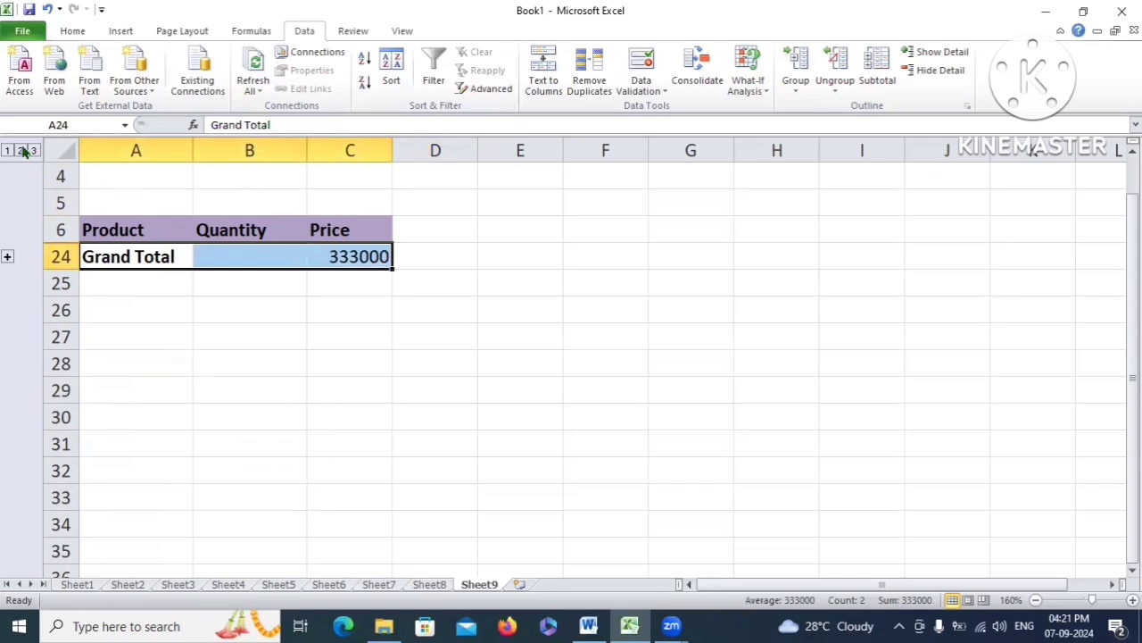
left_click(20, 150)
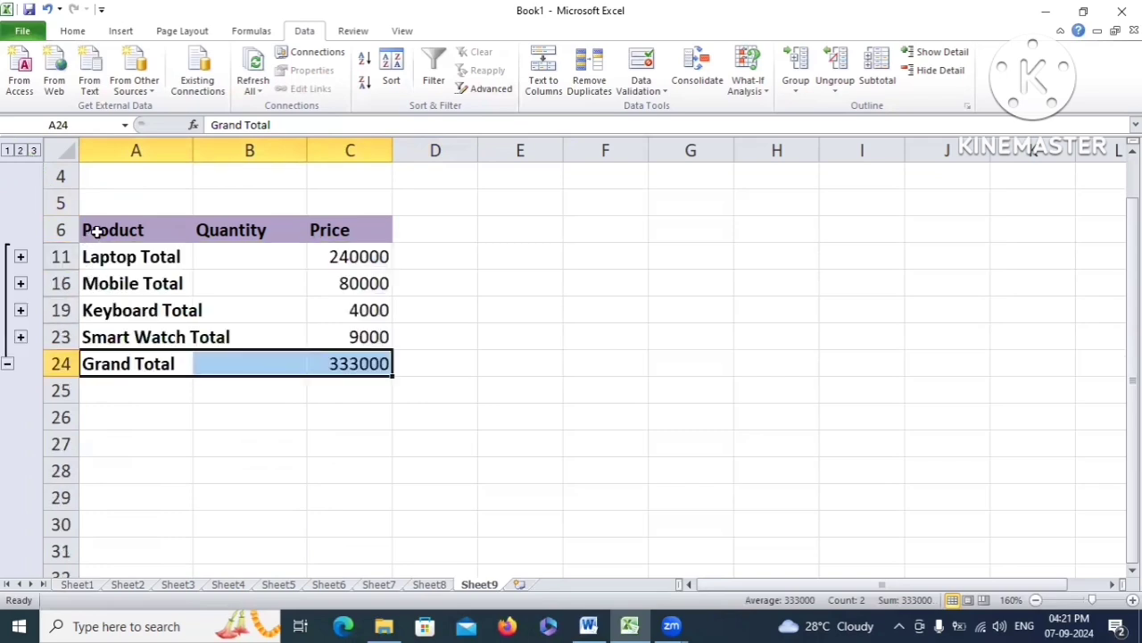
left_click_drag(96, 228, 349, 364)
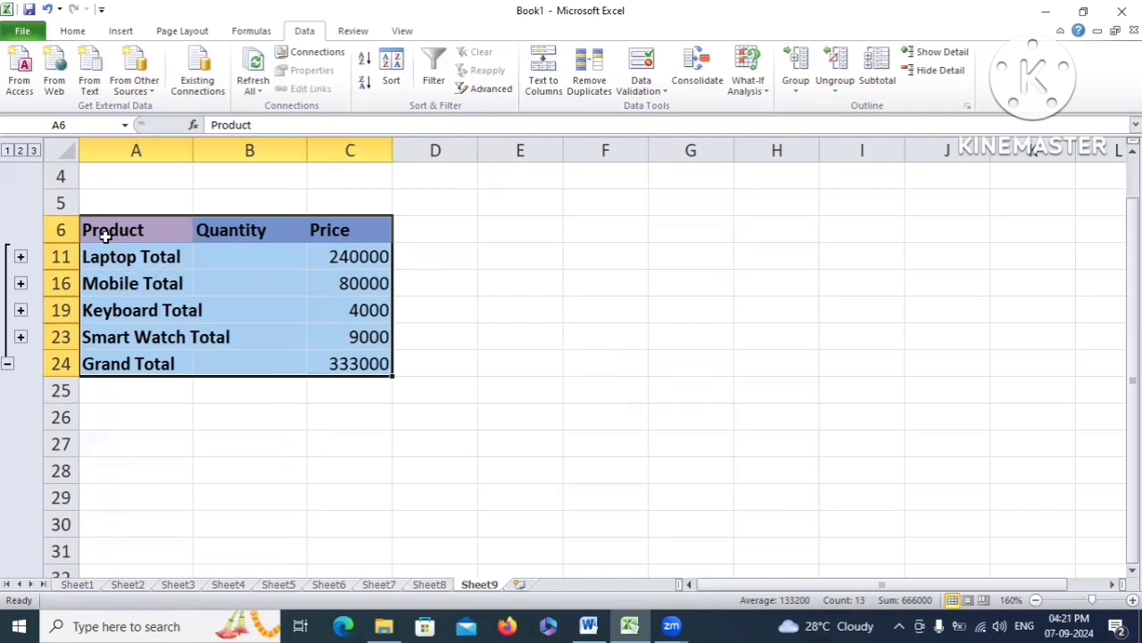
left_click(34, 149)
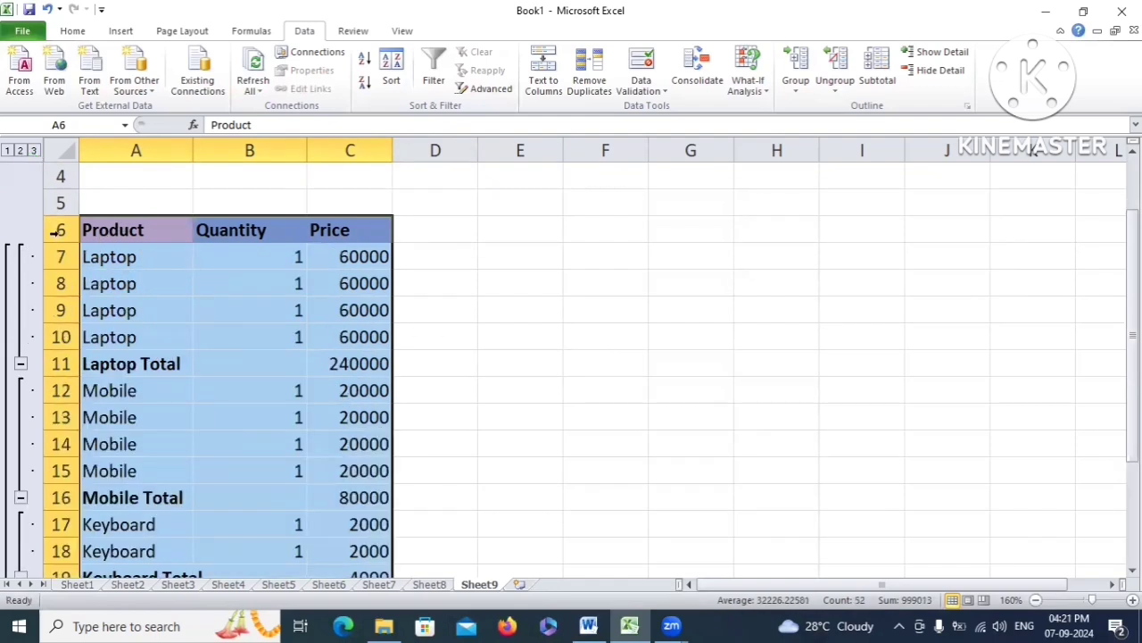
scroll(247, 352, "down", 1)
scroll(232, 350, "up", 1)
scroll(516, 414, "down", 1)
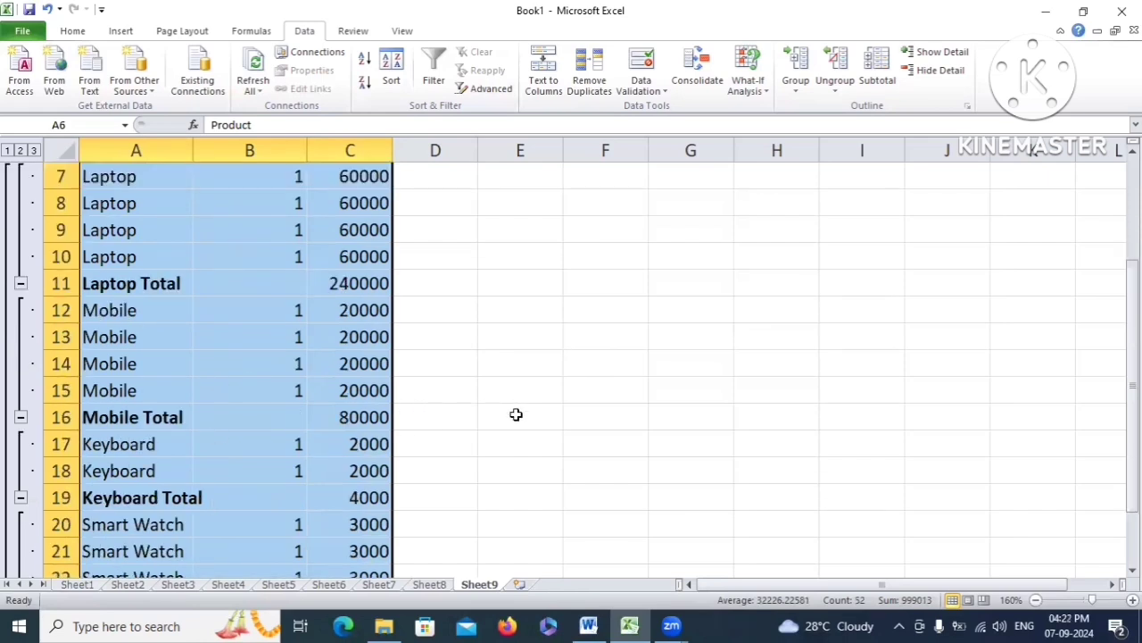
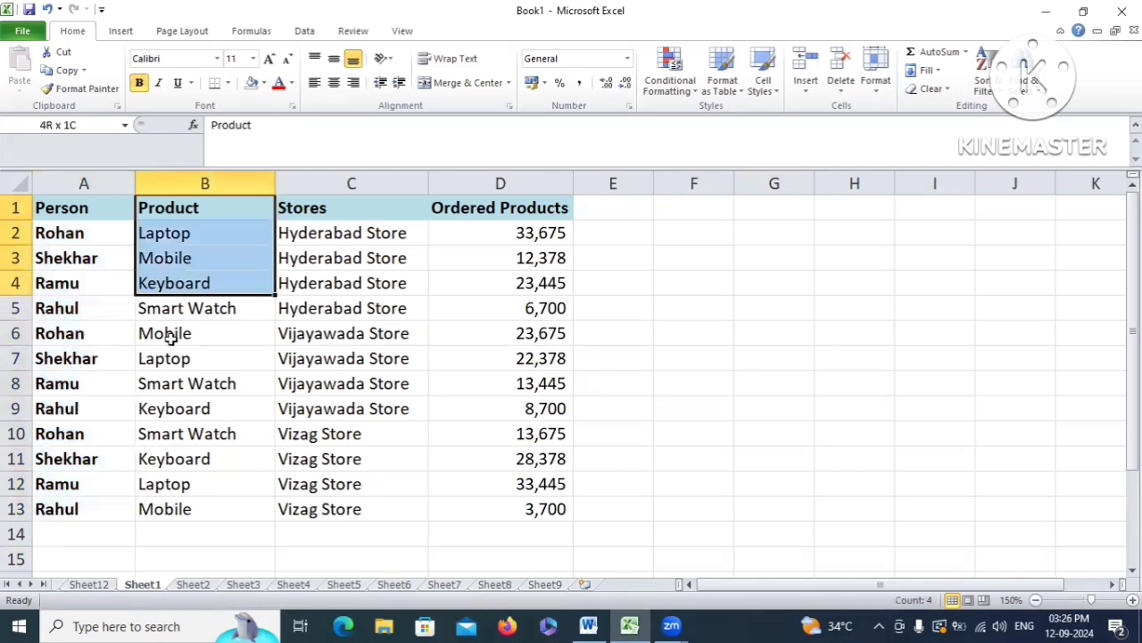
Select the Stores and delivered Products columns, checking the values 33,675 and 12,378
left_click_drag(322, 210, 332, 505)
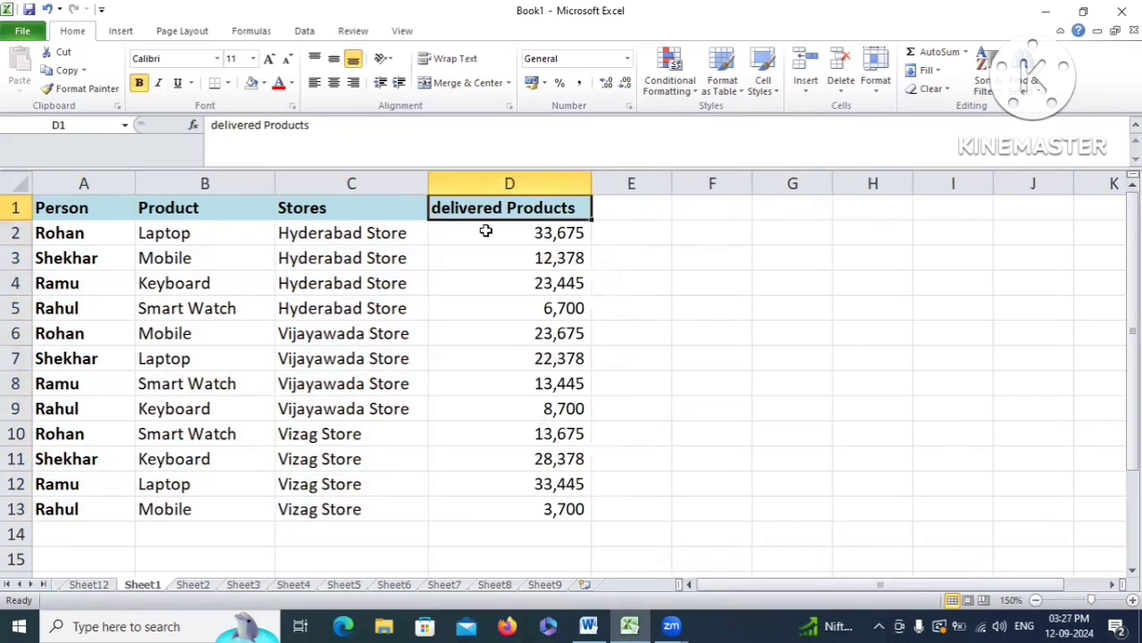
left_click_drag(487, 210, 510, 487)
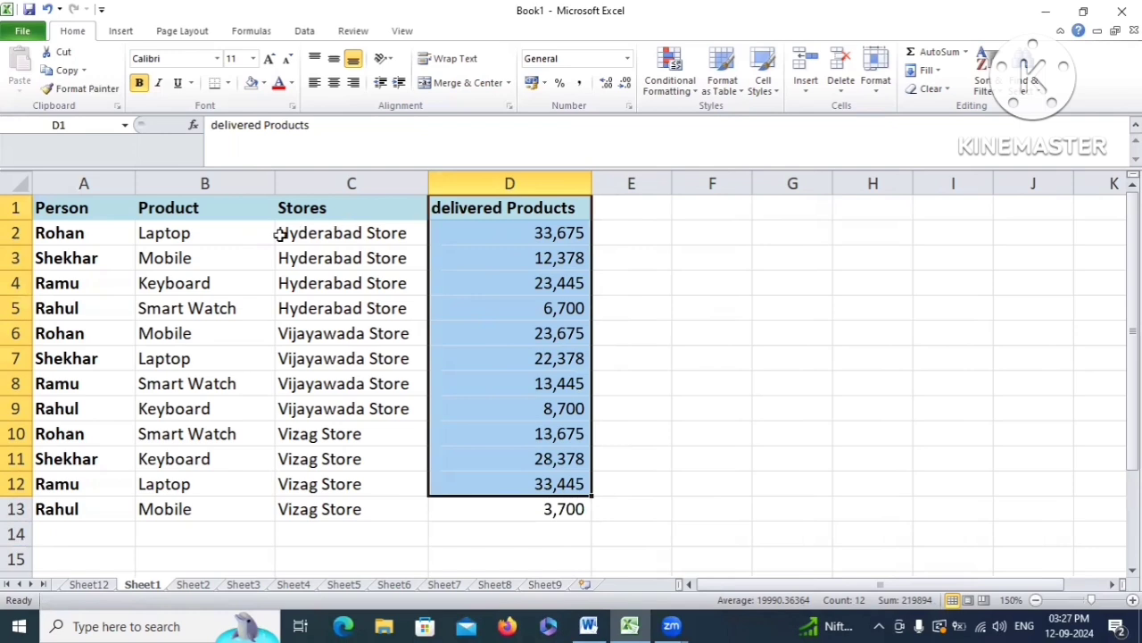
left_click(555, 232)
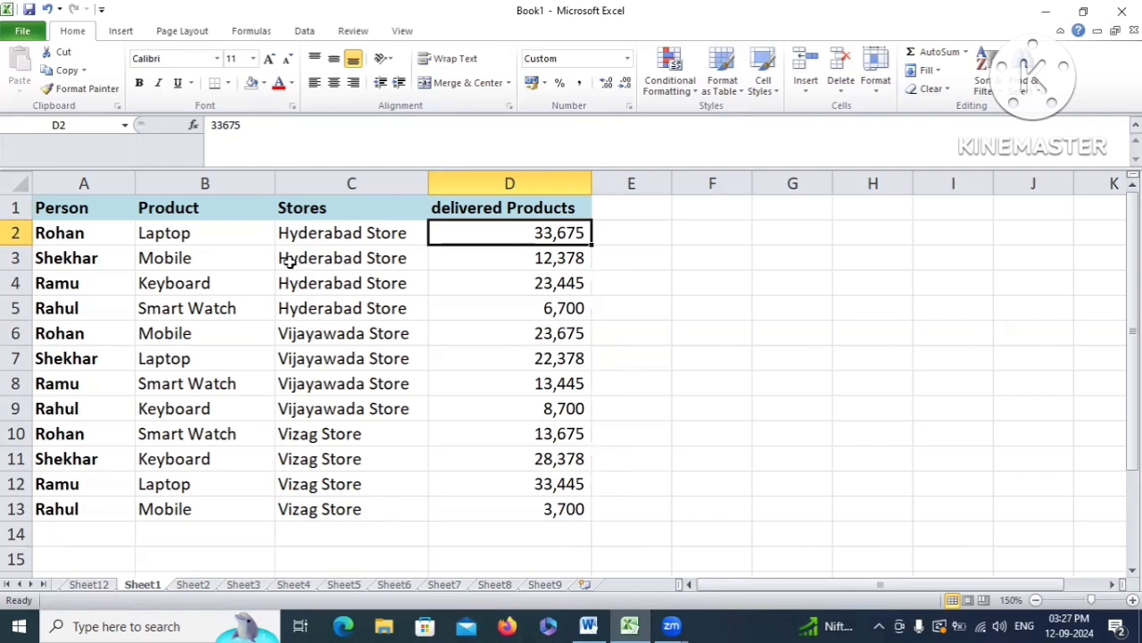
left_click(523, 258)
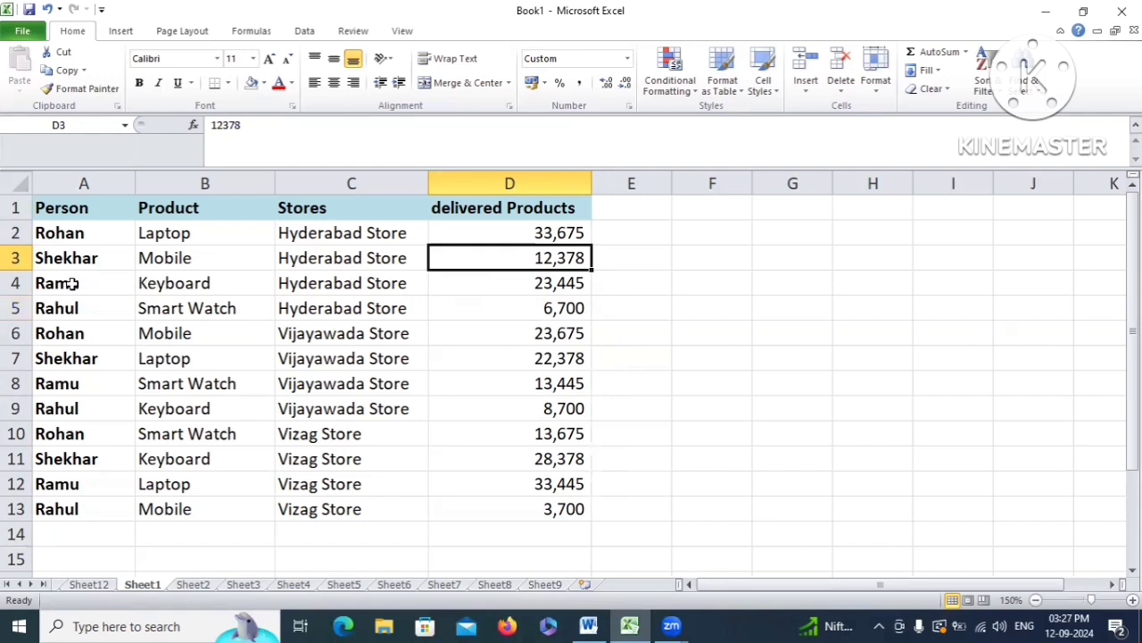
Select the Person, Product, Stores and delivered Products data ranges in turn, ending on A1
left_click_drag(71, 284, 71, 486)
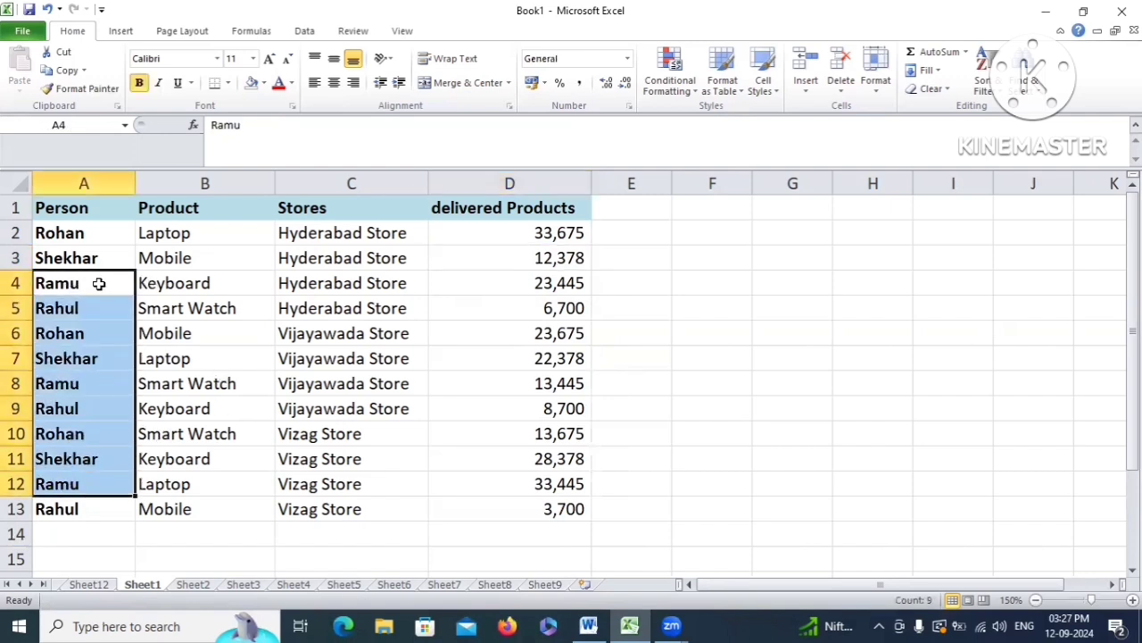
left_click_drag(175, 283, 177, 509)
left_click_drag(352, 283, 345, 509)
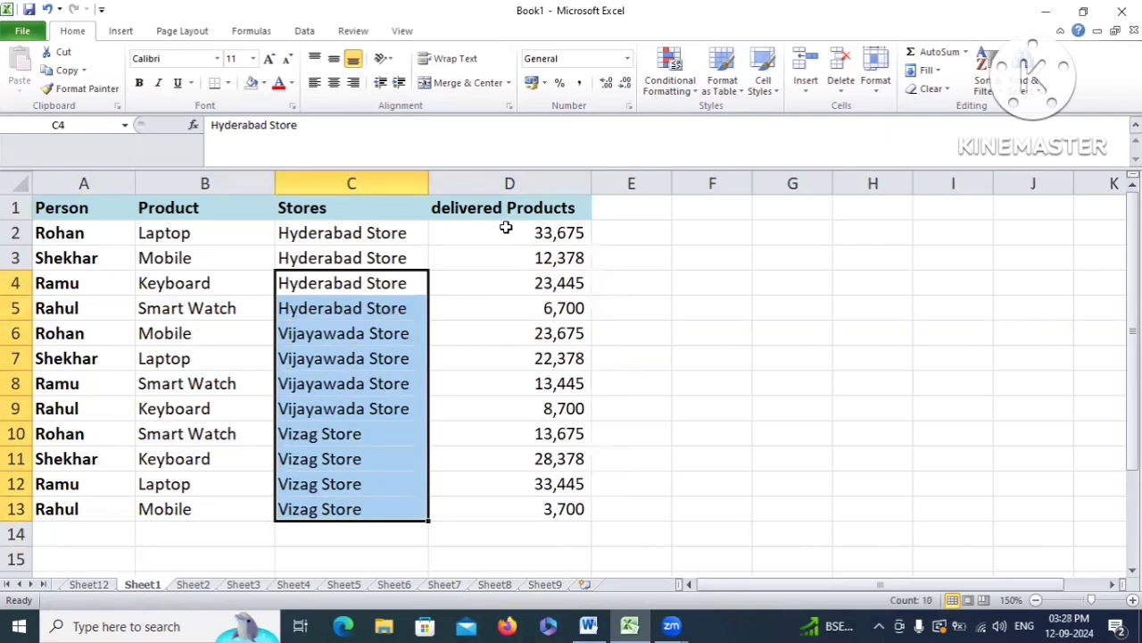
left_click_drag(506, 229, 536, 507)
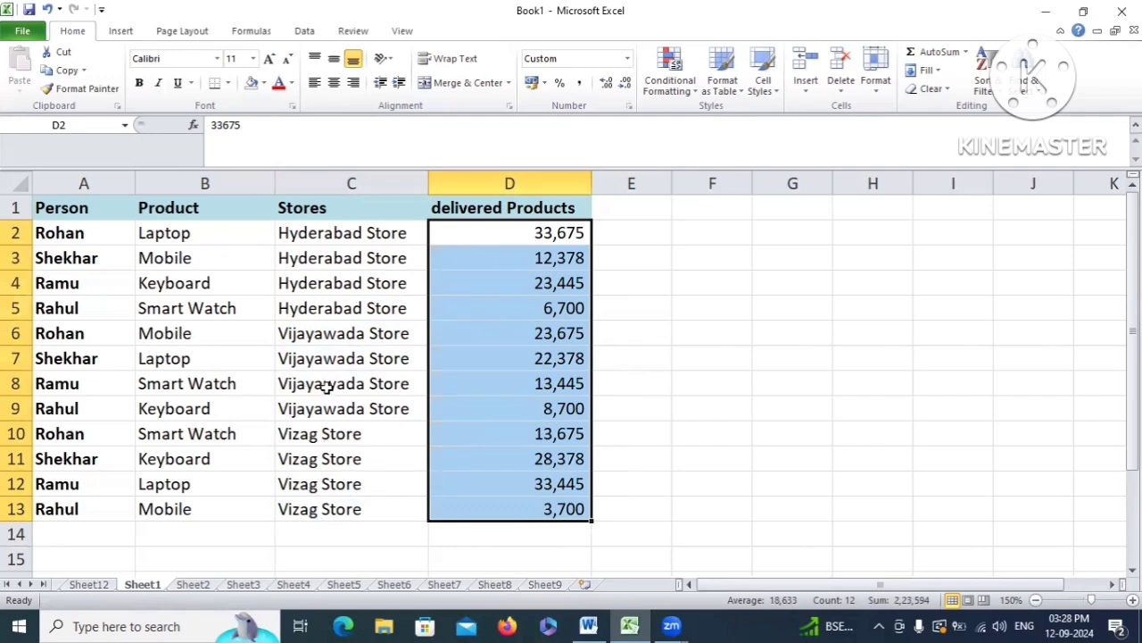
left_click(183, 303)
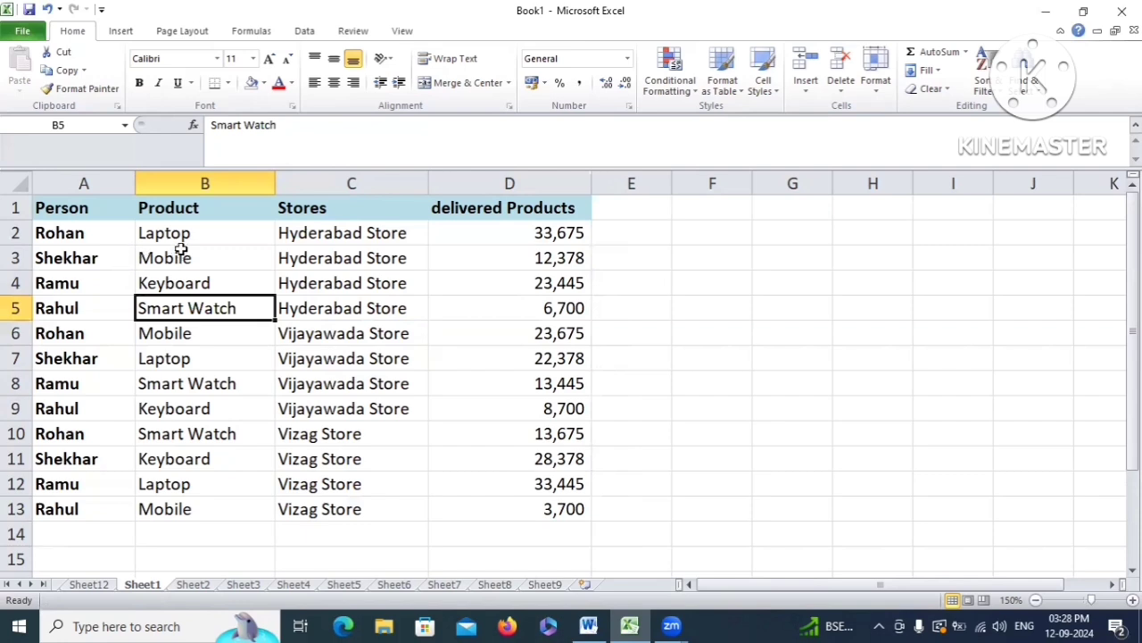
left_click(71, 214)
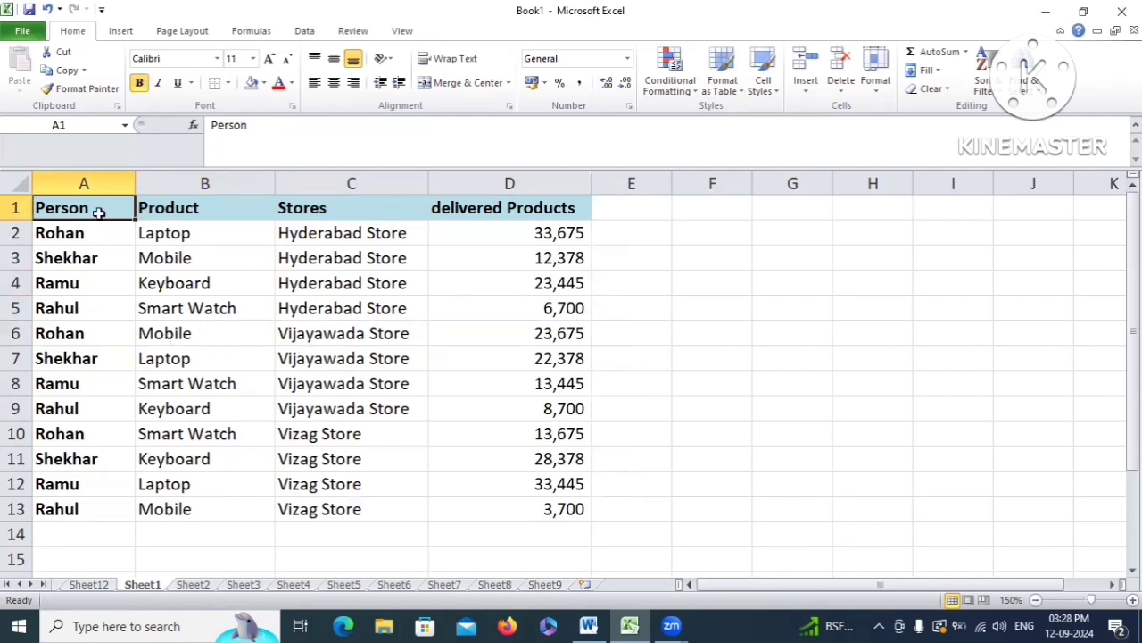
Create a PivotTable from Sheet1!$A$1:$D$13 on a new worksheet
left_click(121, 30)
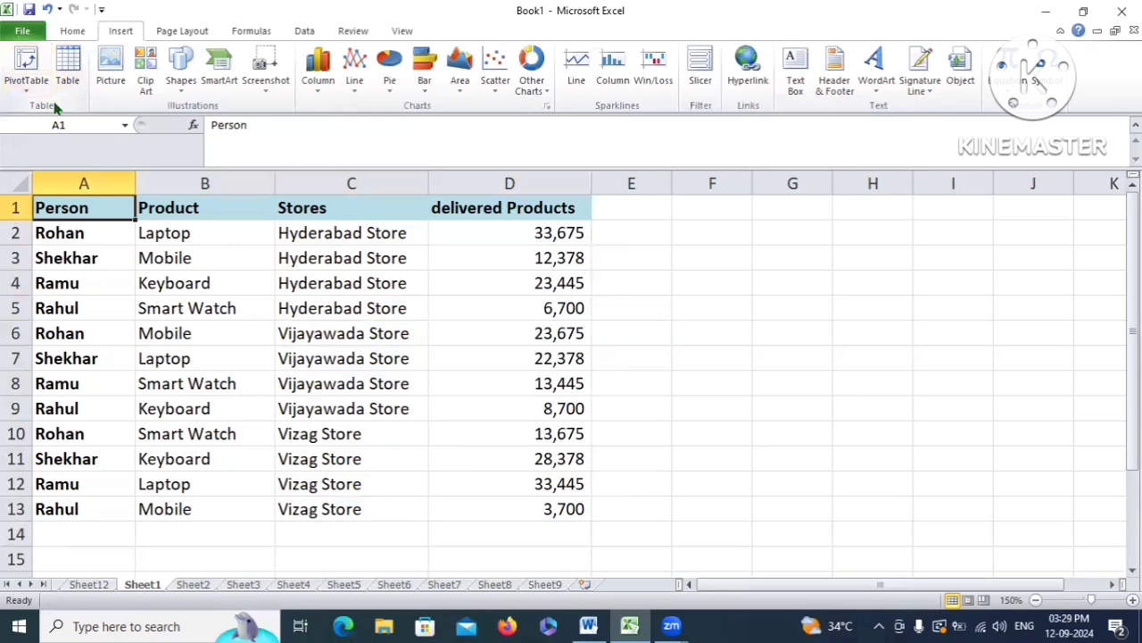
left_click(26, 62)
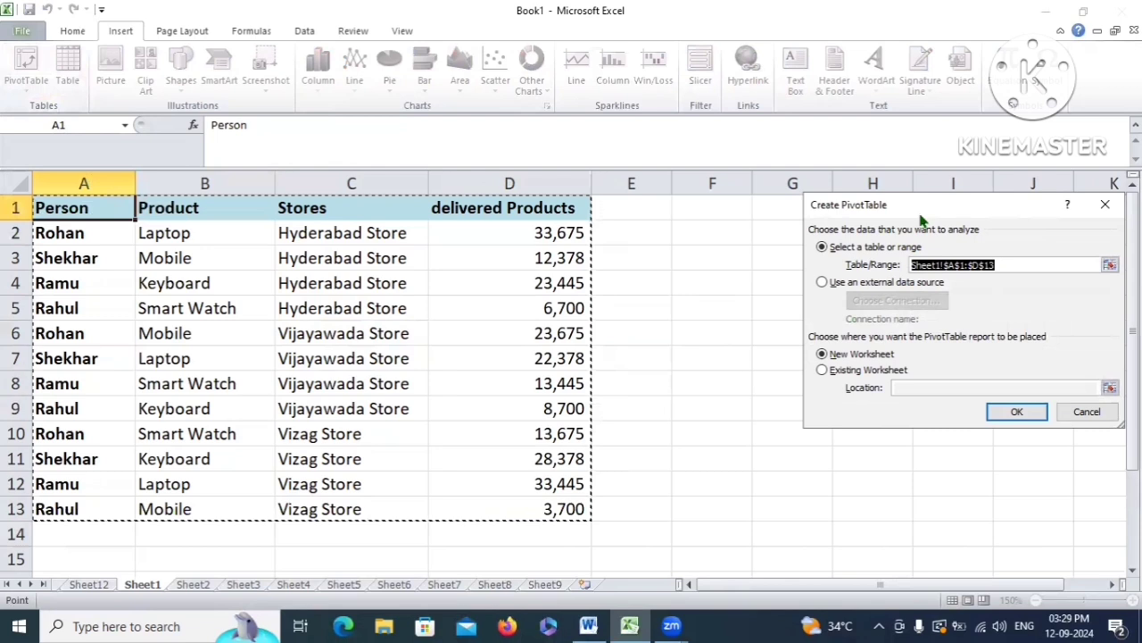
left_click_drag(924, 219, 715, 233)
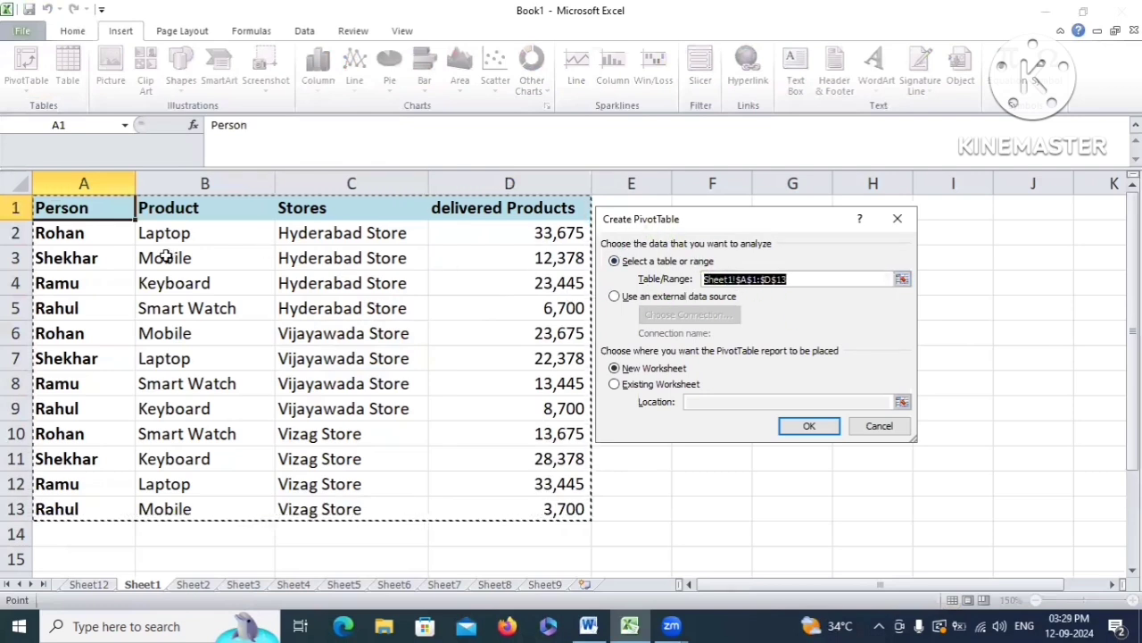
left_click_drag(58, 207, 518, 506)
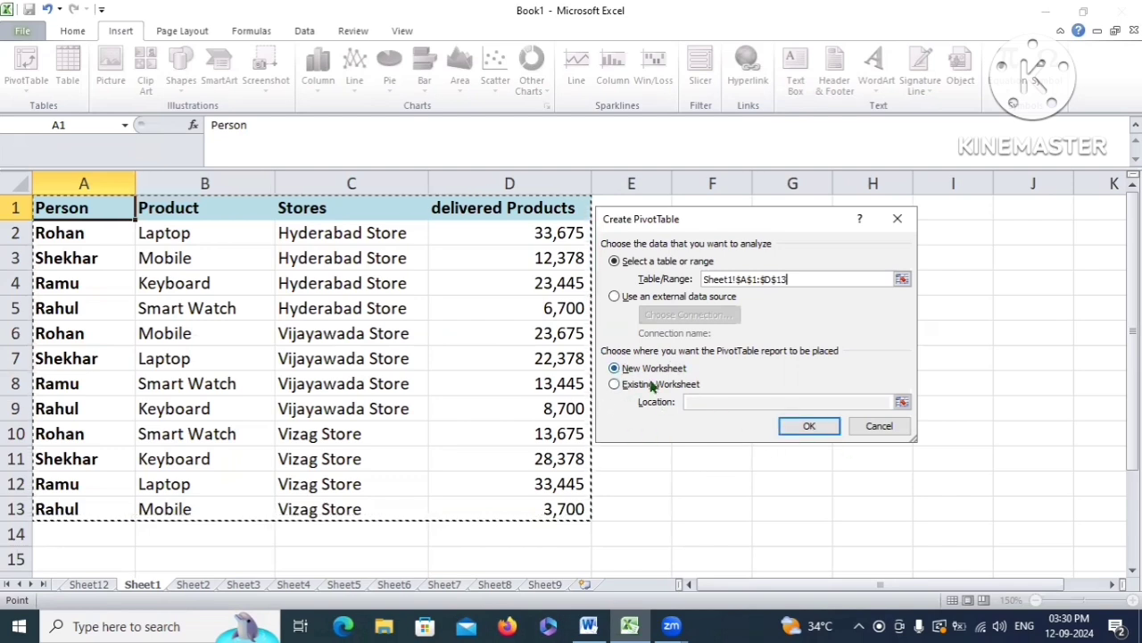
left_click(615, 370)
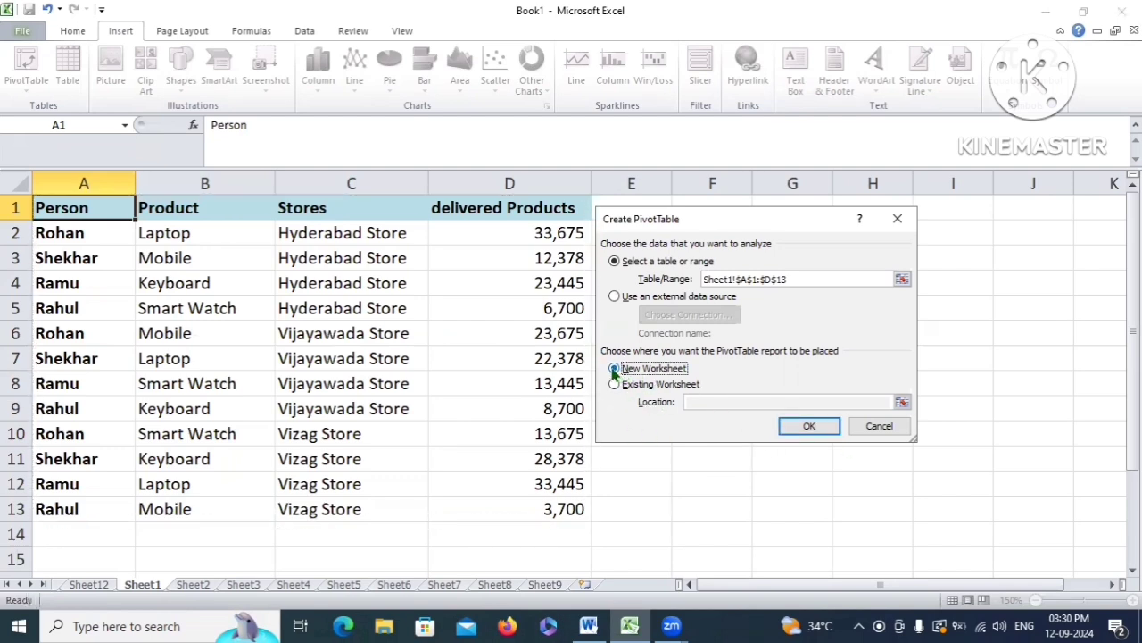
left_click(810, 425)
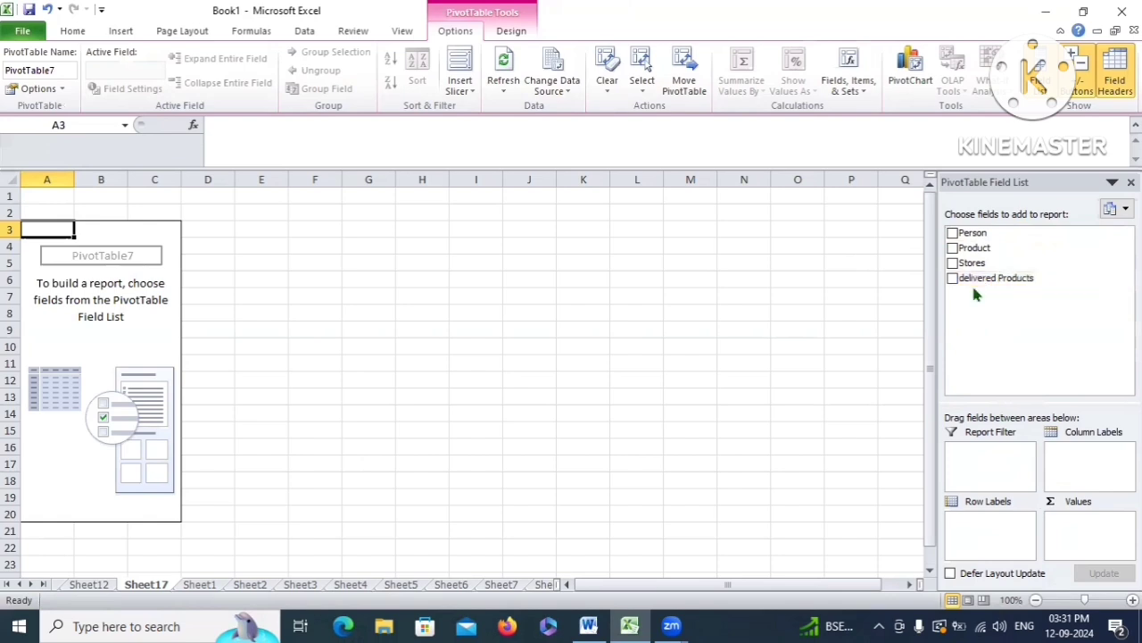
Add Person and Product as nested row labels, then start moving Stores into the layout
left_click(952, 233)
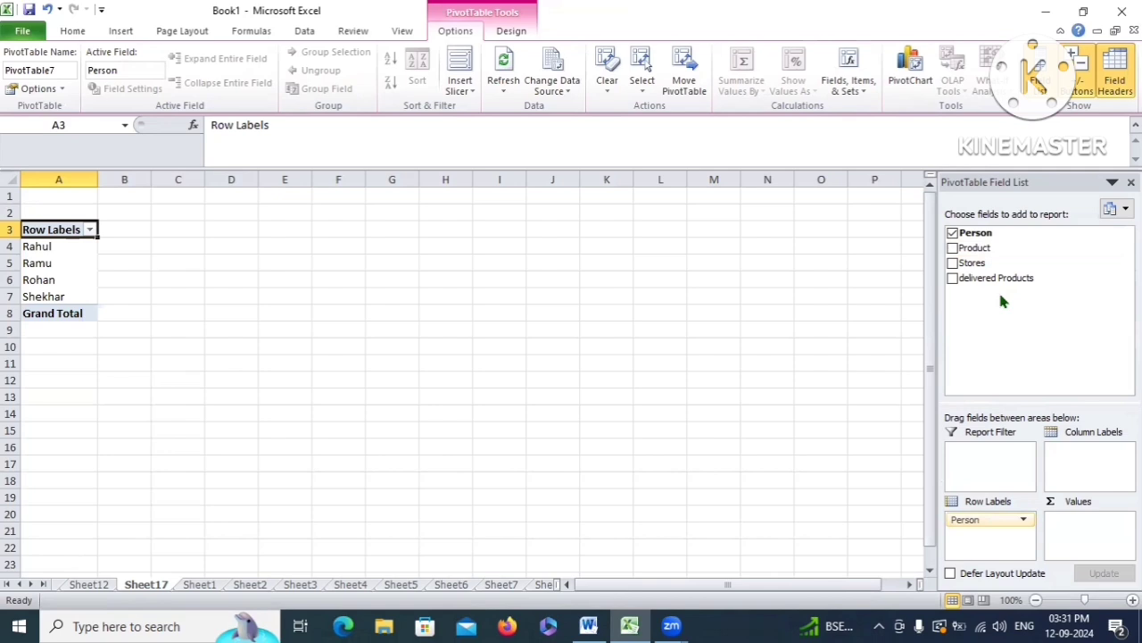
left_click(952, 248)
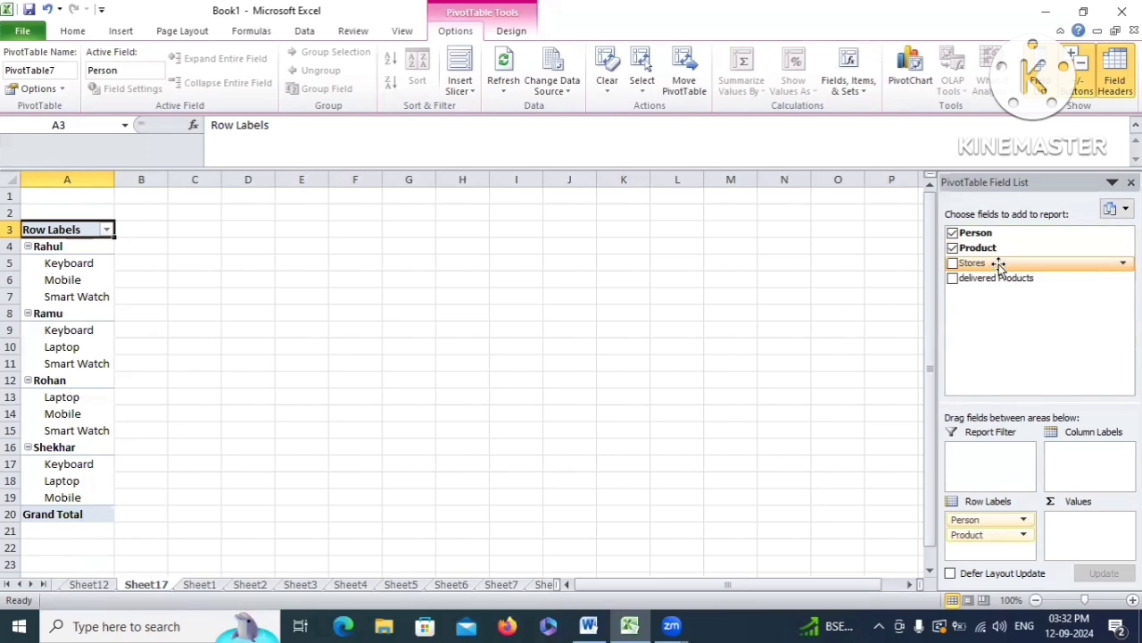
left_click_drag(997, 265, 1082, 458)
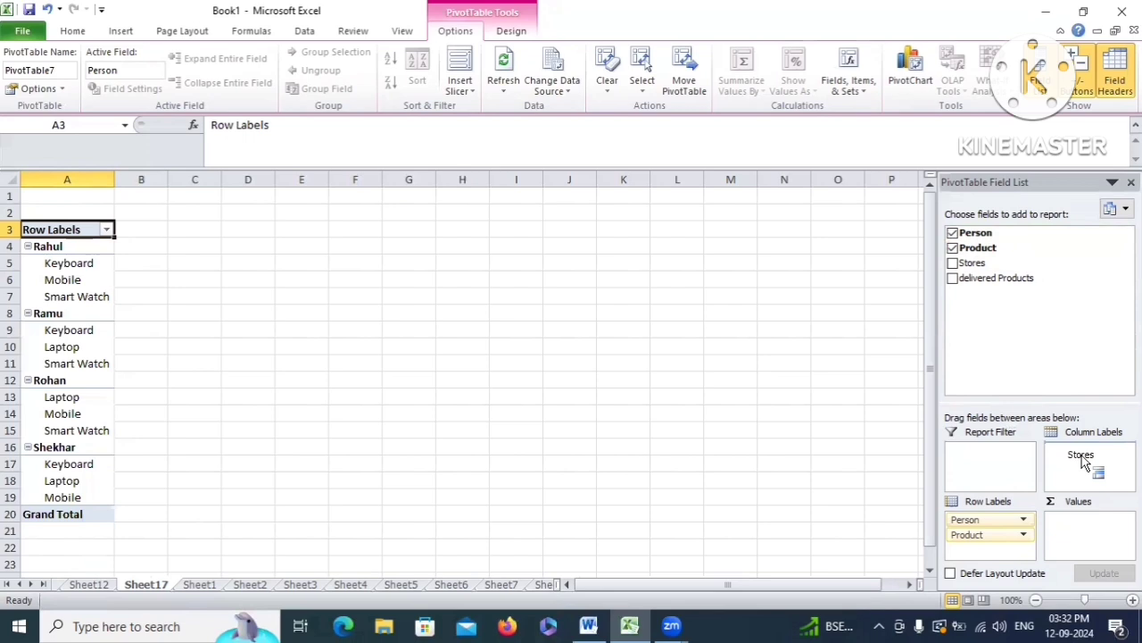
Put Stores in Column Labels and sum delivered Products in Values, totalling 223594
left_click_drag(1082, 458, 1079, 457)
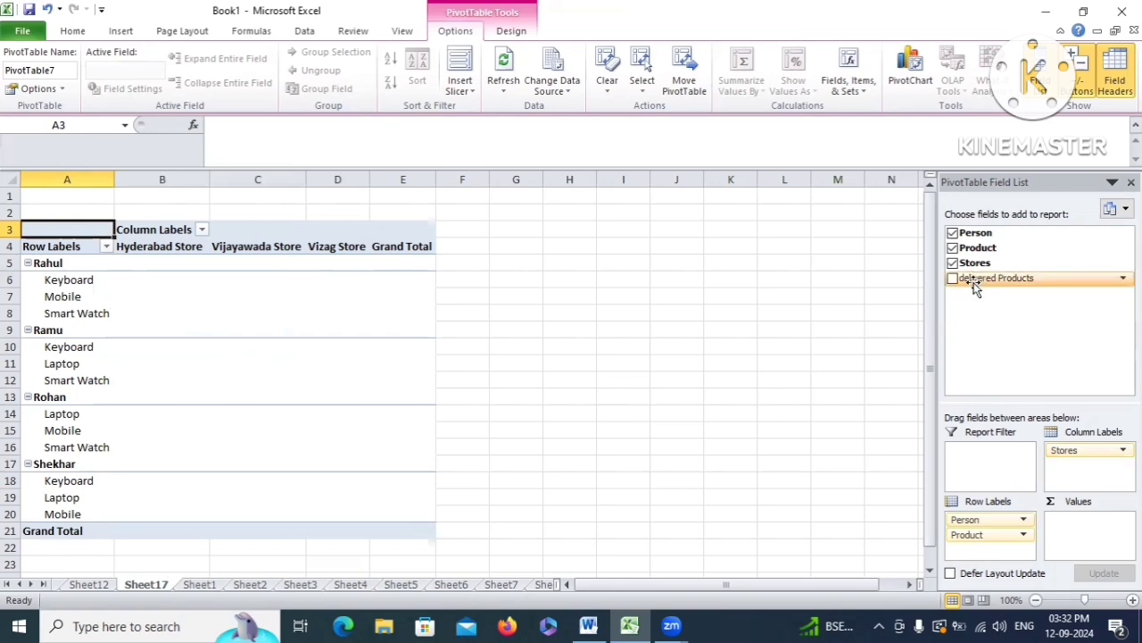
left_click_drag(975, 285, 1083, 524)
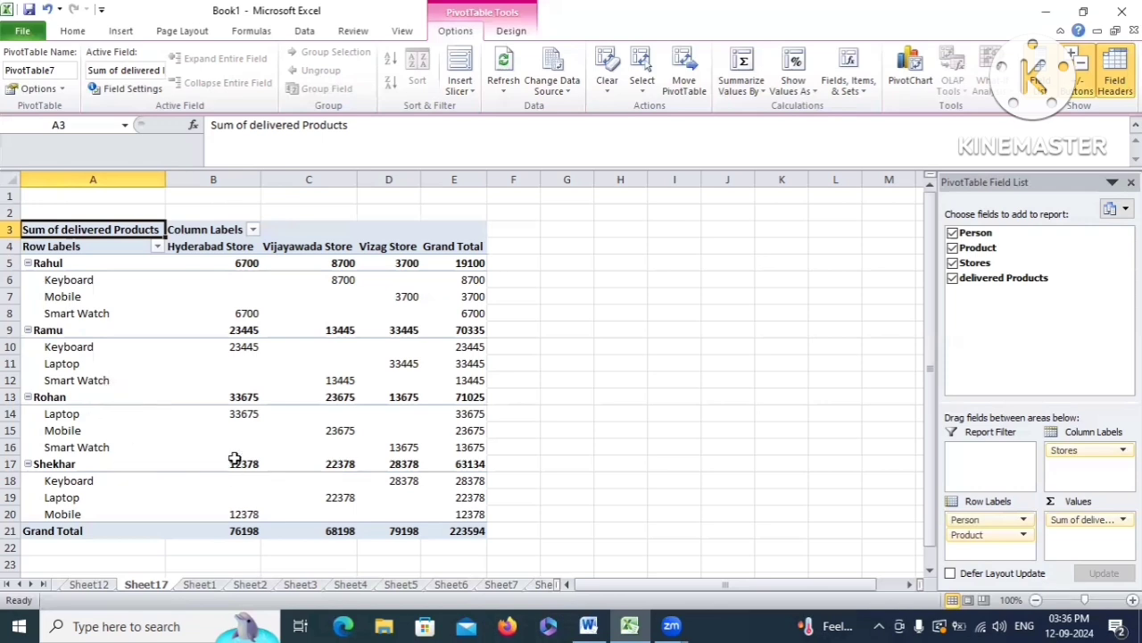
mouse_move(233, 458)
mouse_move(219, 395)
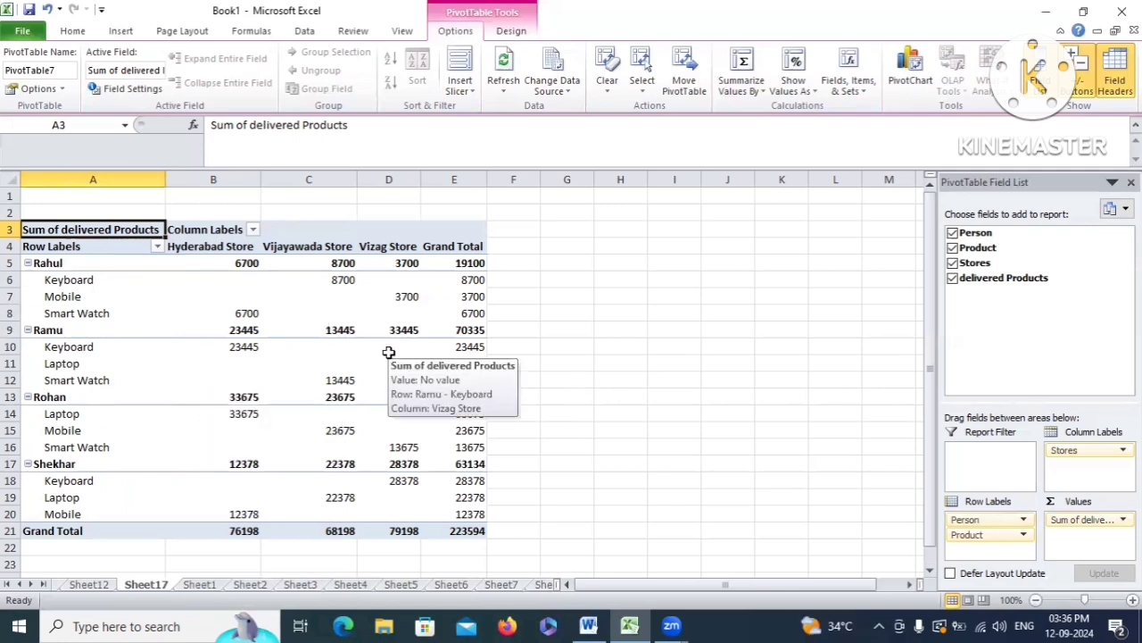
mouse_move(345, 346)
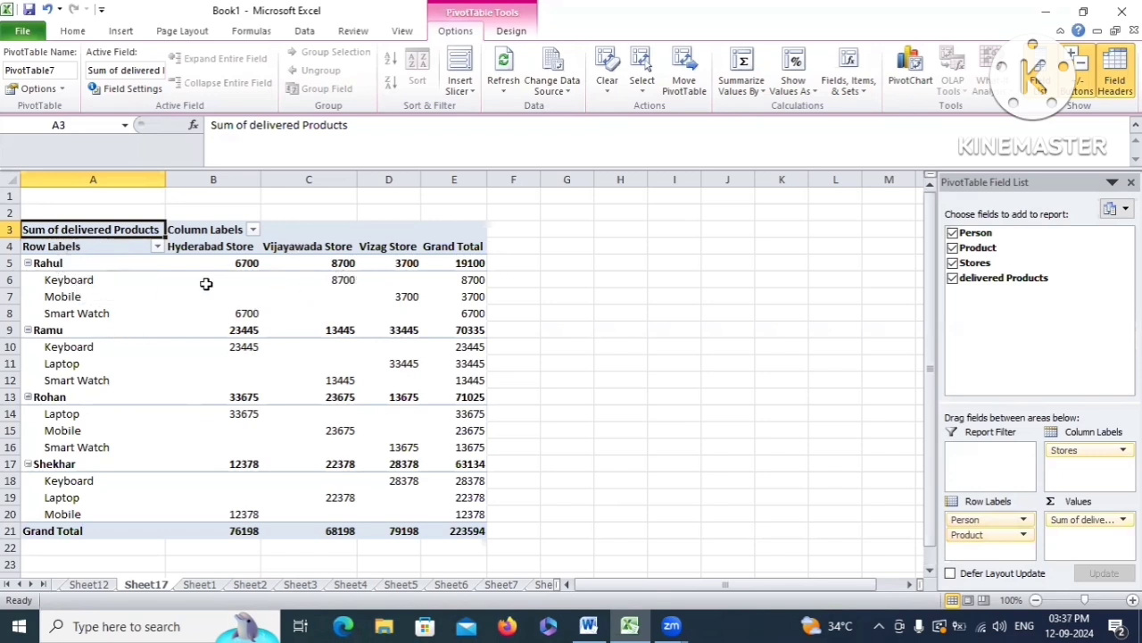
Review Rahul's and Ramu's product rows and their Hyderabad, Vizag and Vijayawada store values
left_click(36, 262)
left_click_drag(36, 279, 186, 317)
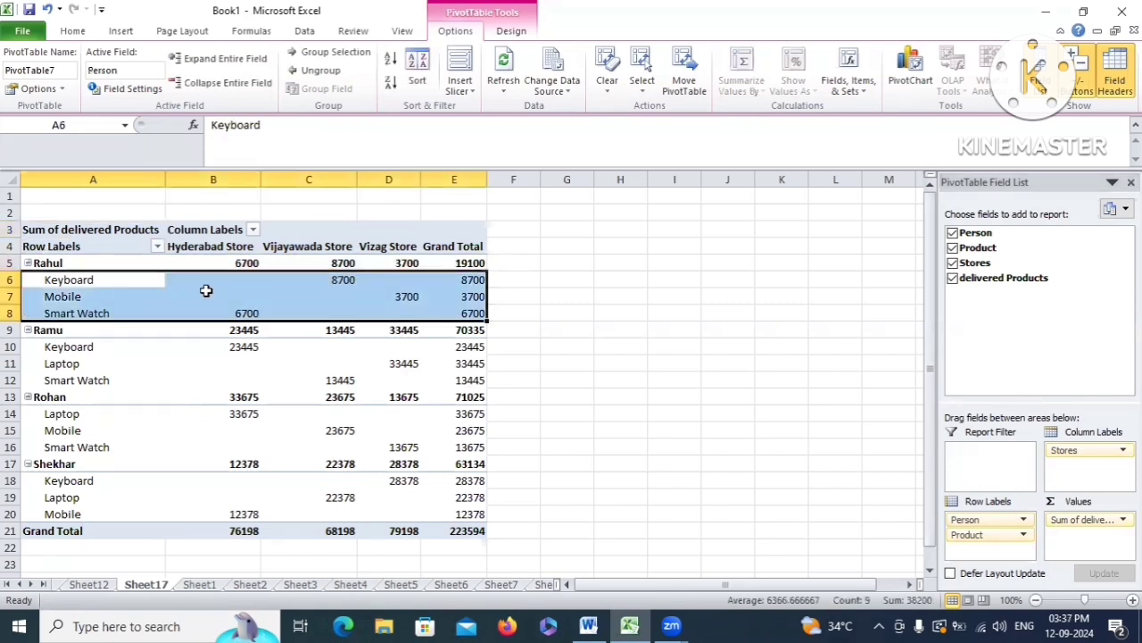
left_click(50, 329)
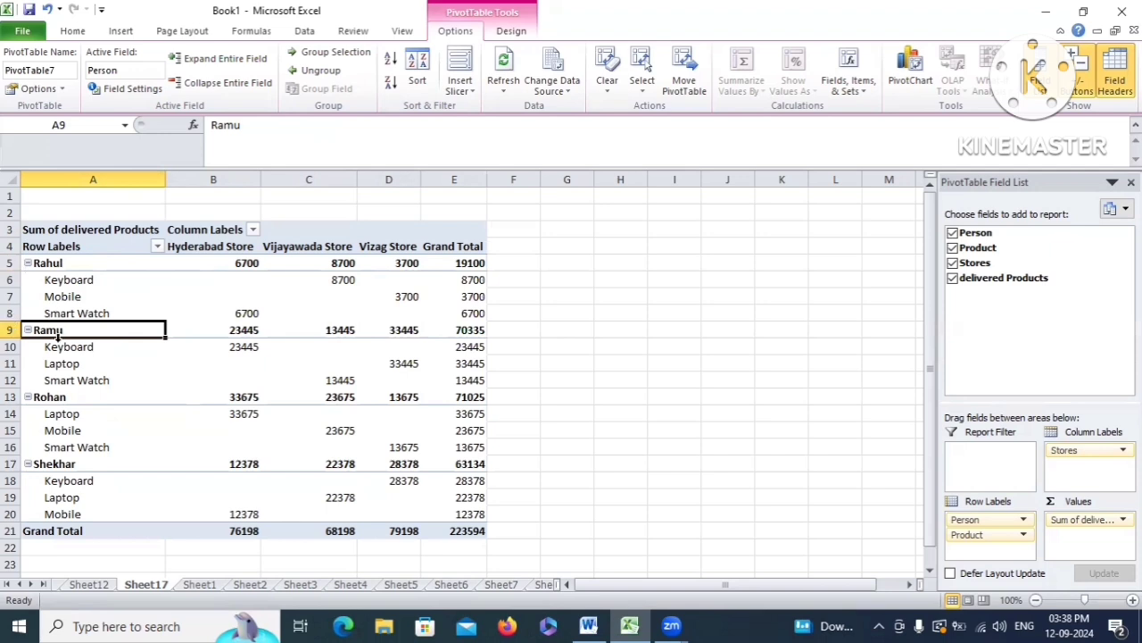
left_click_drag(65, 352, 77, 378)
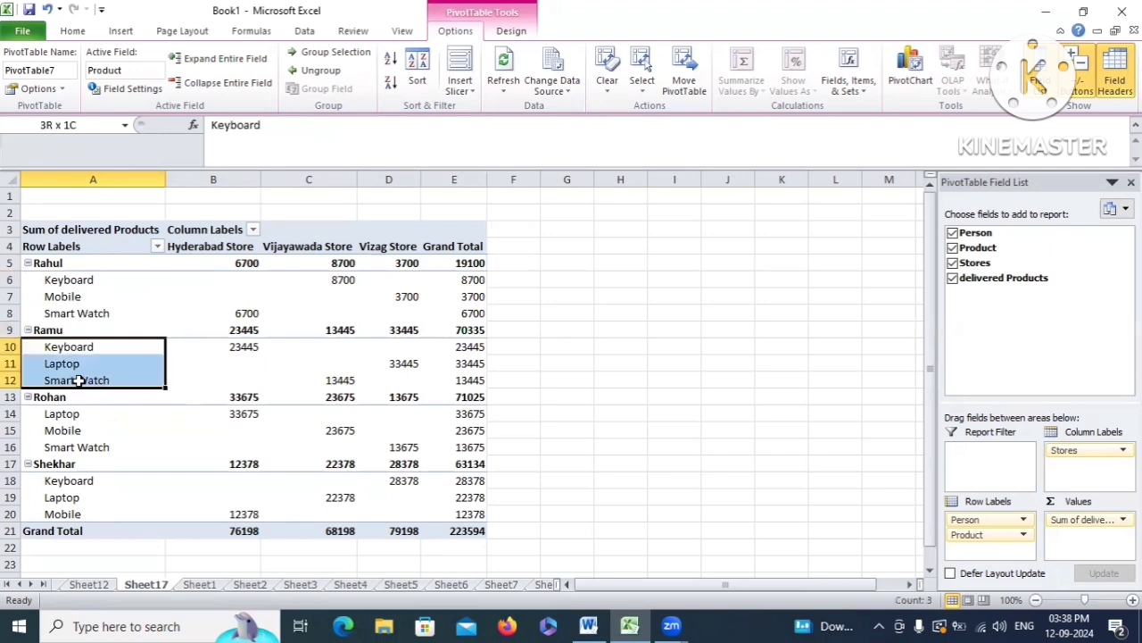
left_click(209, 347)
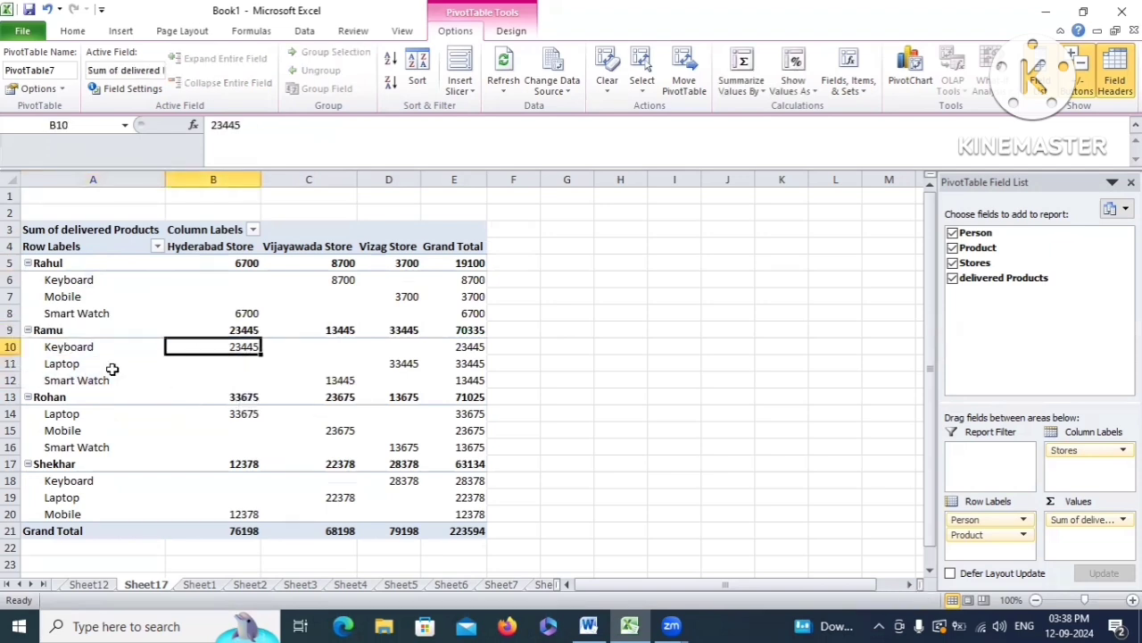
left_click(403, 363)
left_click(326, 380)
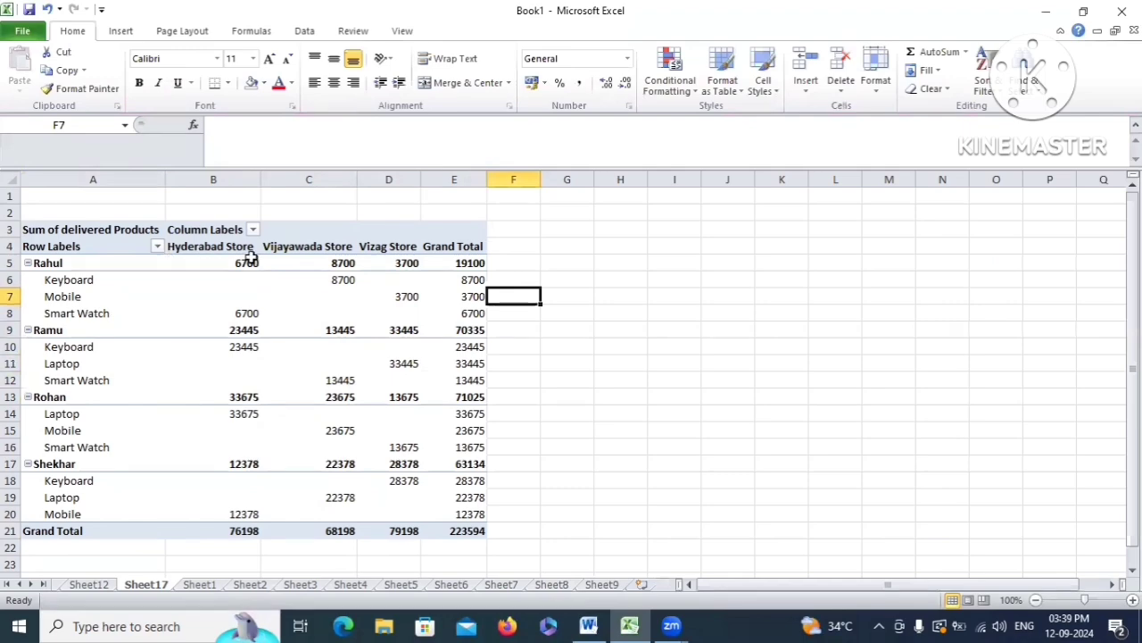
Select a value inside the pivot so the PivotTable Field List reappears
left_click(219, 247)
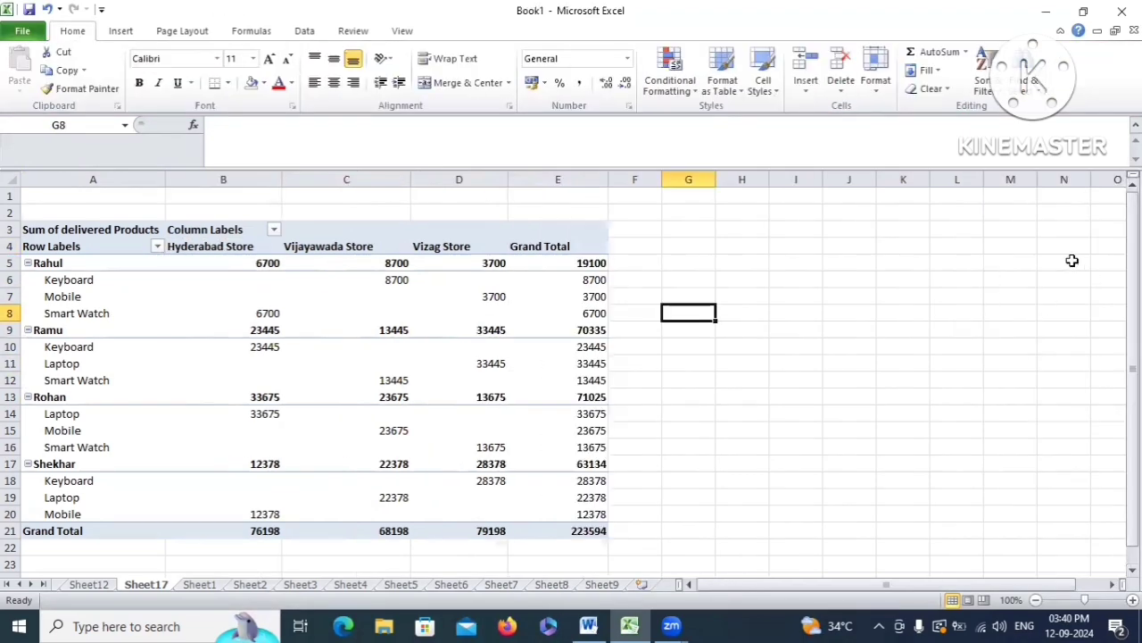
left_click(259, 313)
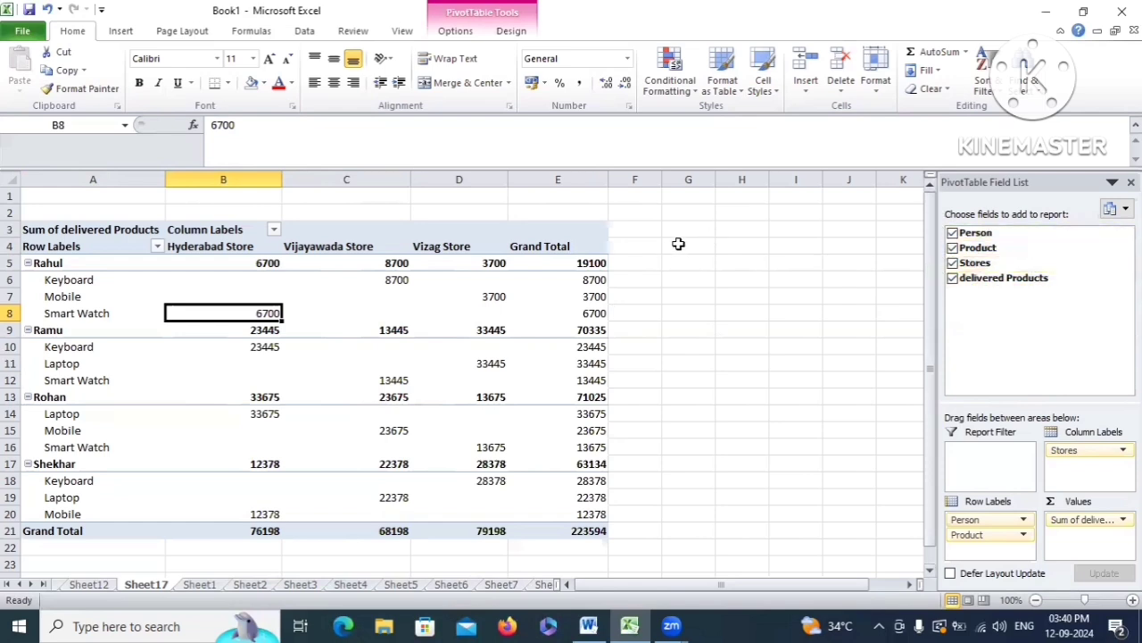
Remove Product and Stores from the pivot and check Rahul's 19100 and Ramu's 70335 totals
left_click(952, 247)
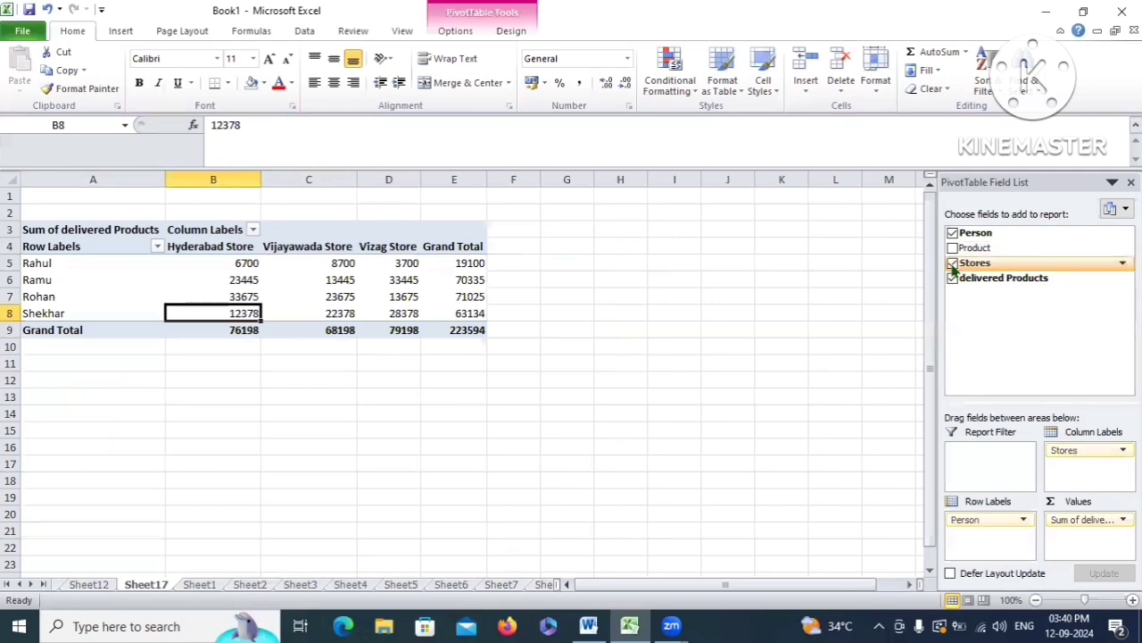
left_click(953, 263)
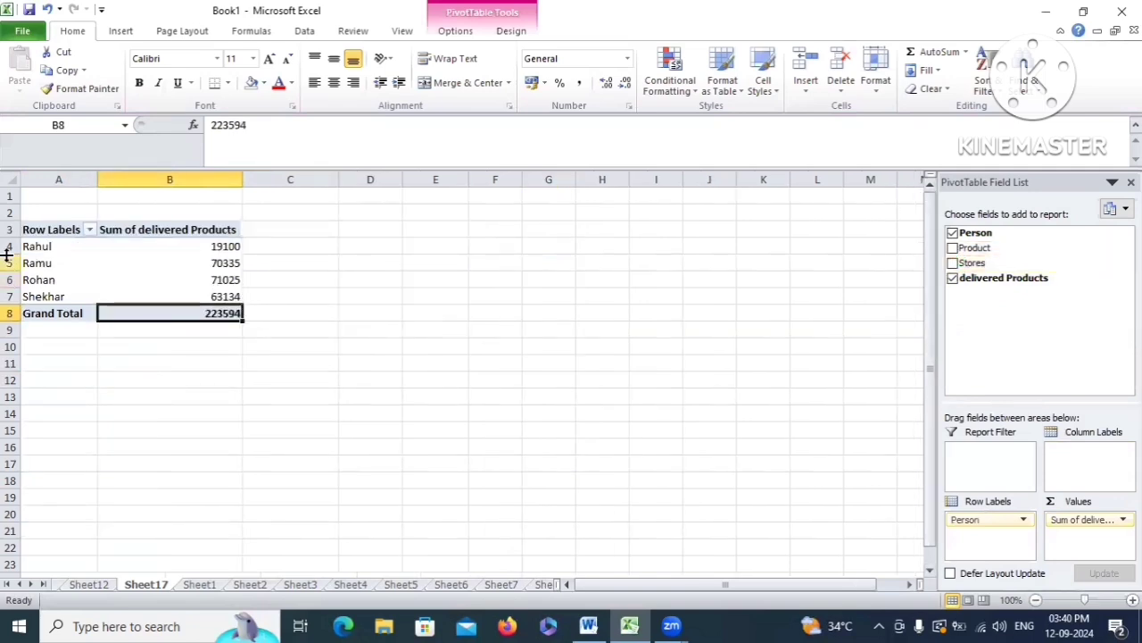
left_click(39, 253)
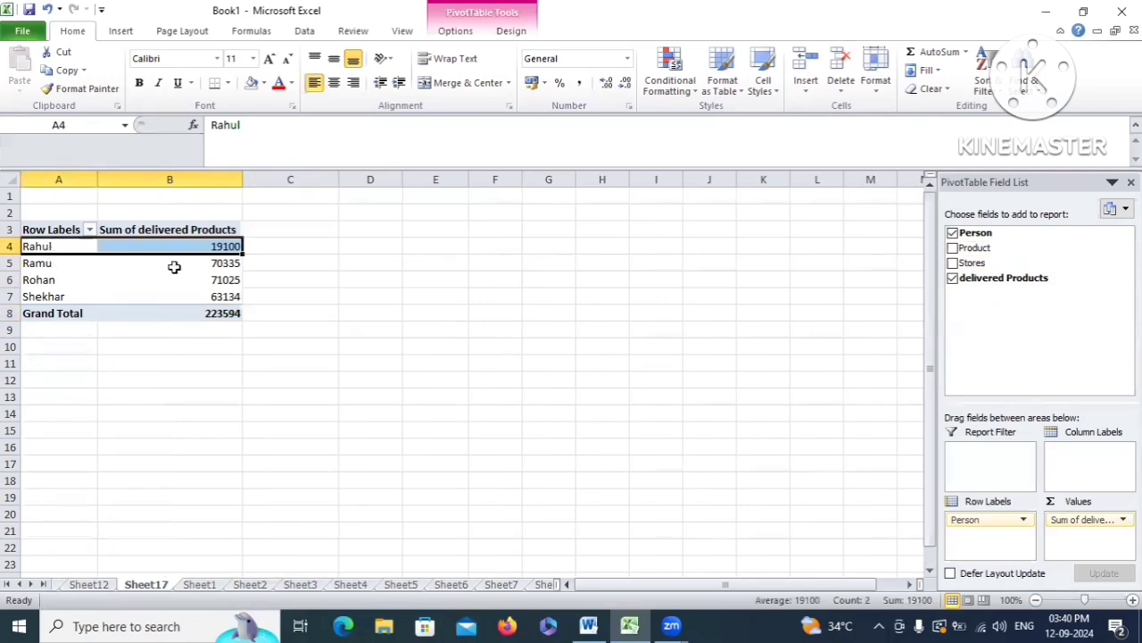
left_click(178, 248)
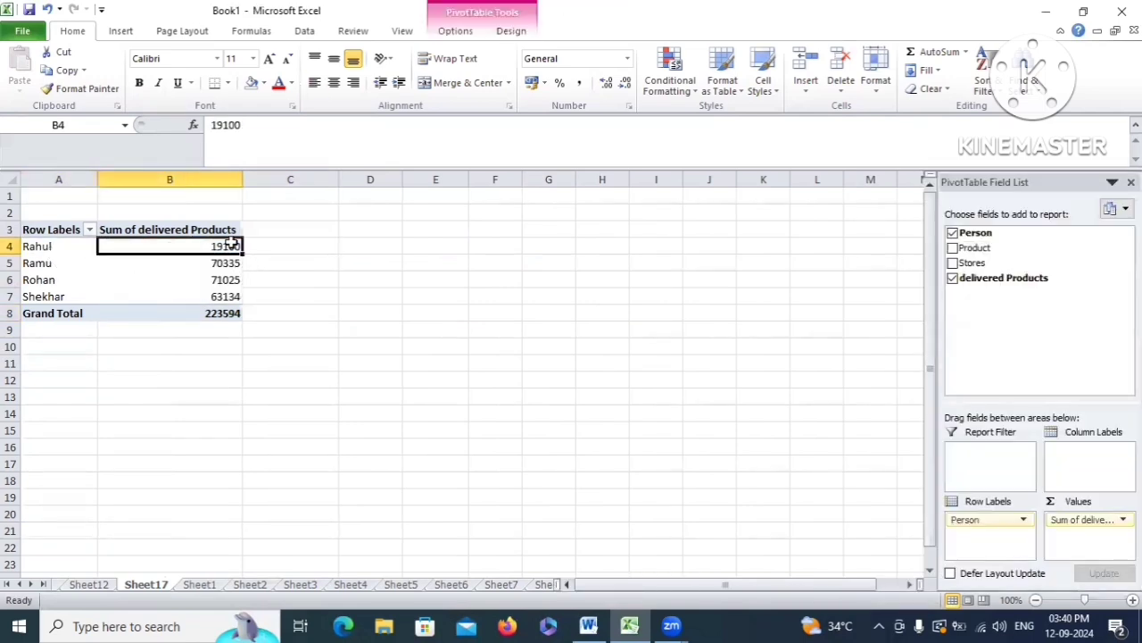
left_click(49, 265)
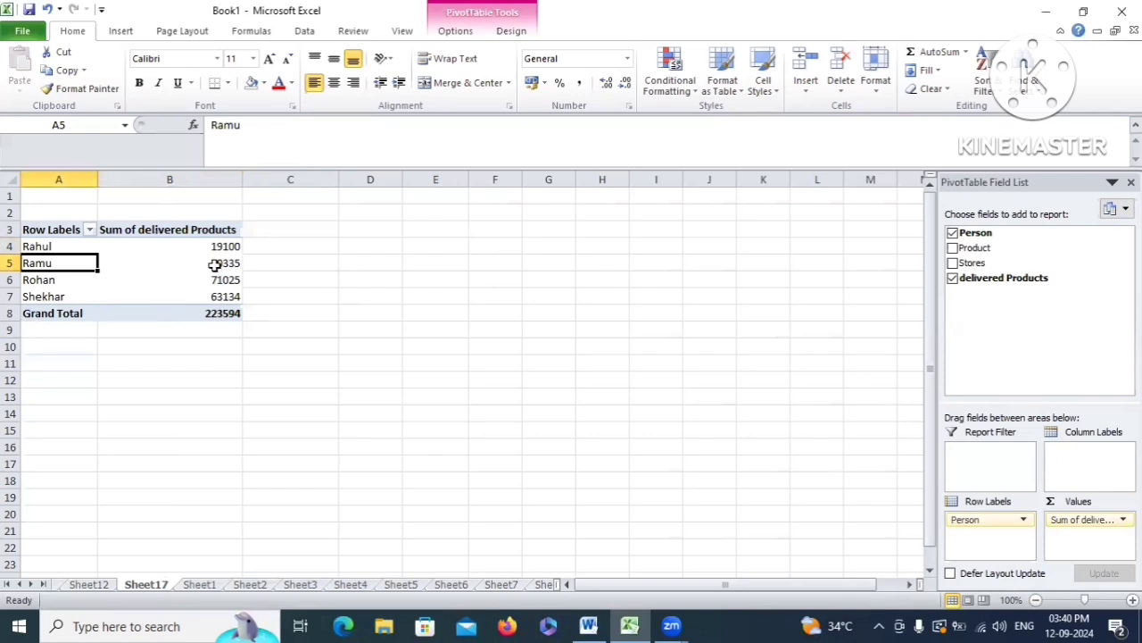
left_click(117, 262)
Check Rohan's and Shekhar's (63134) totals and the Grand Total of 223594
left_click_drag(38, 283, 214, 282)
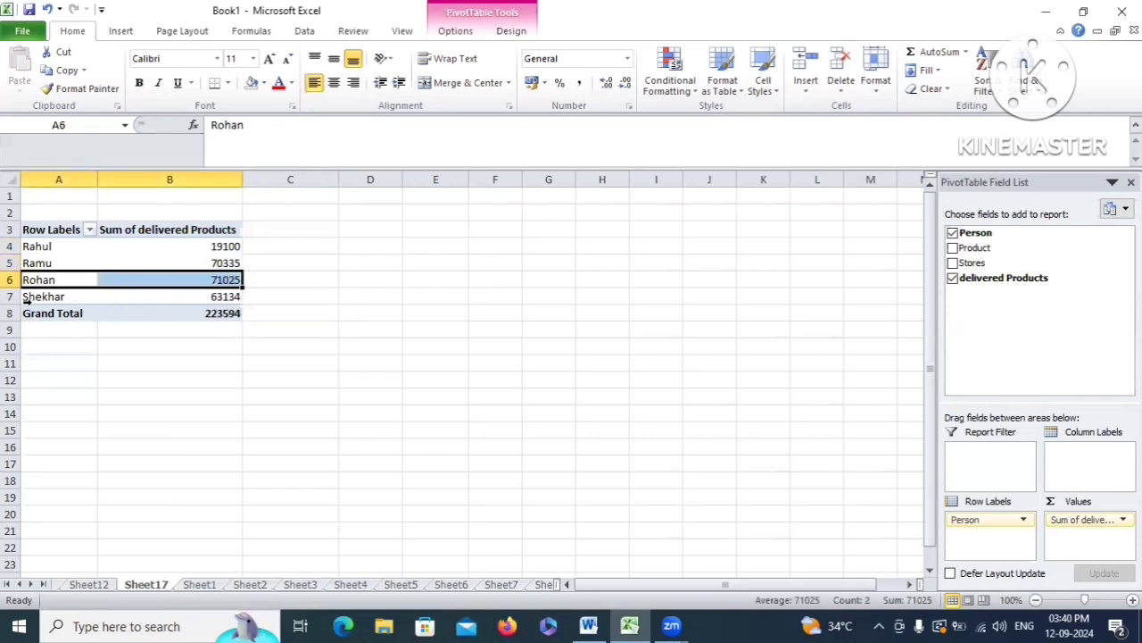
left_click_drag(38, 299, 179, 297)
left_click(219, 296)
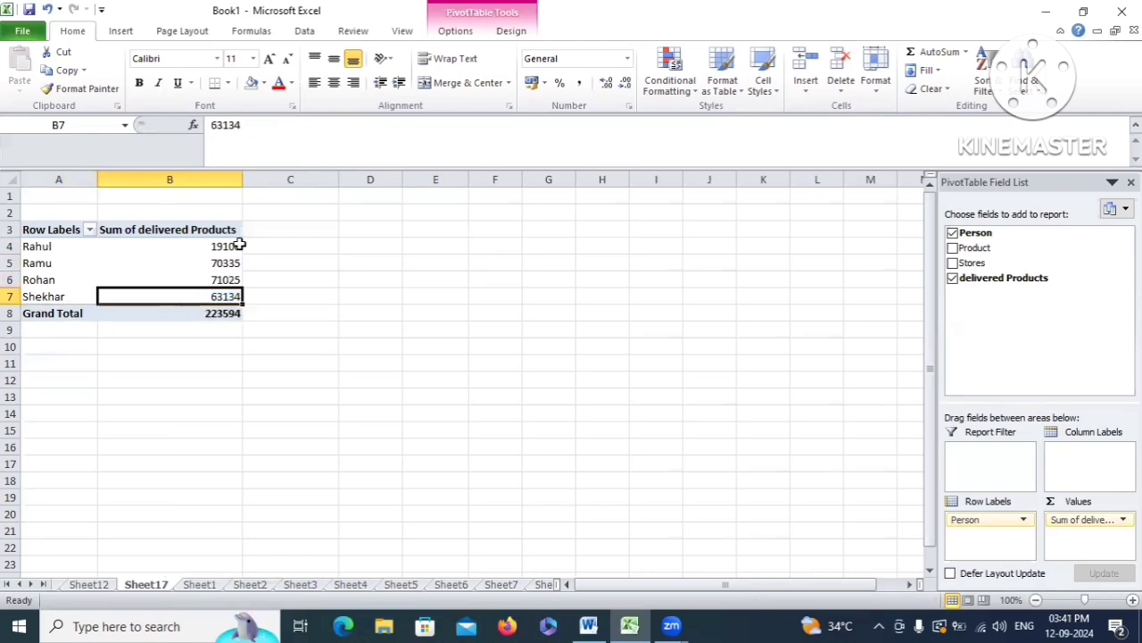
left_click_drag(206, 250, 217, 295)
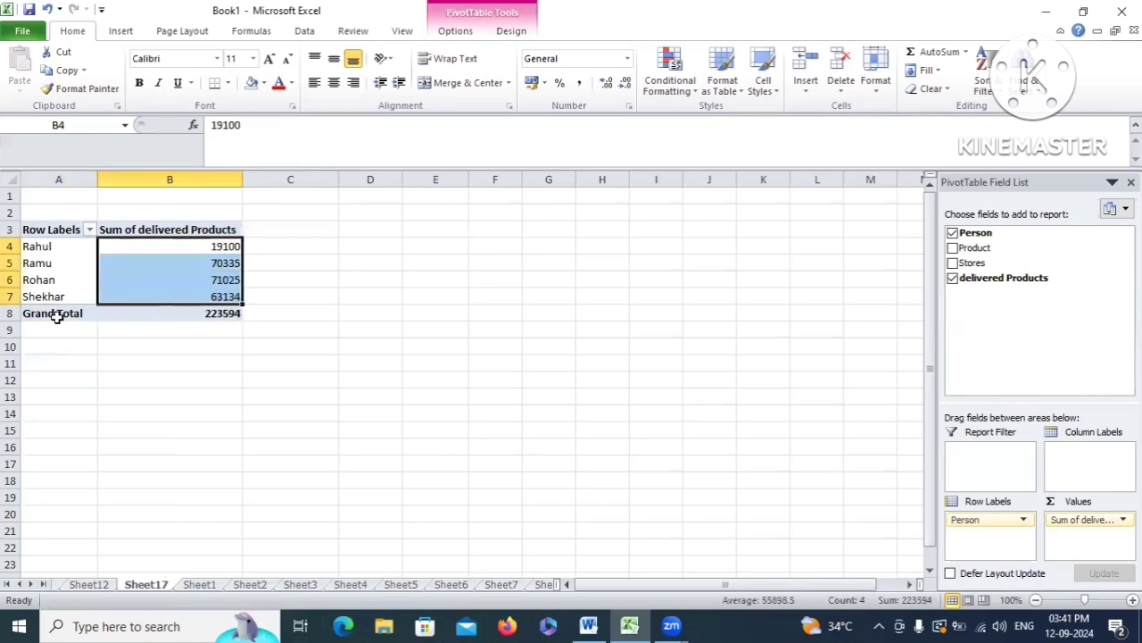
left_click(191, 312)
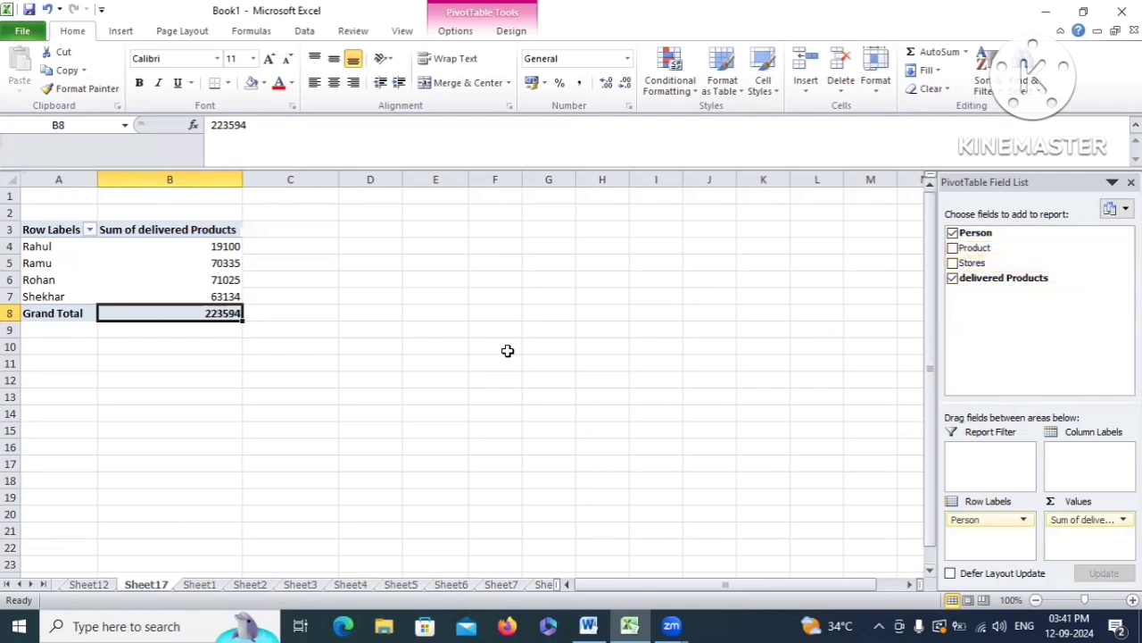
Add Product back, check Rahul's 19100 subtotal, and dismiss the error from trying to move it
left_click(953, 249)
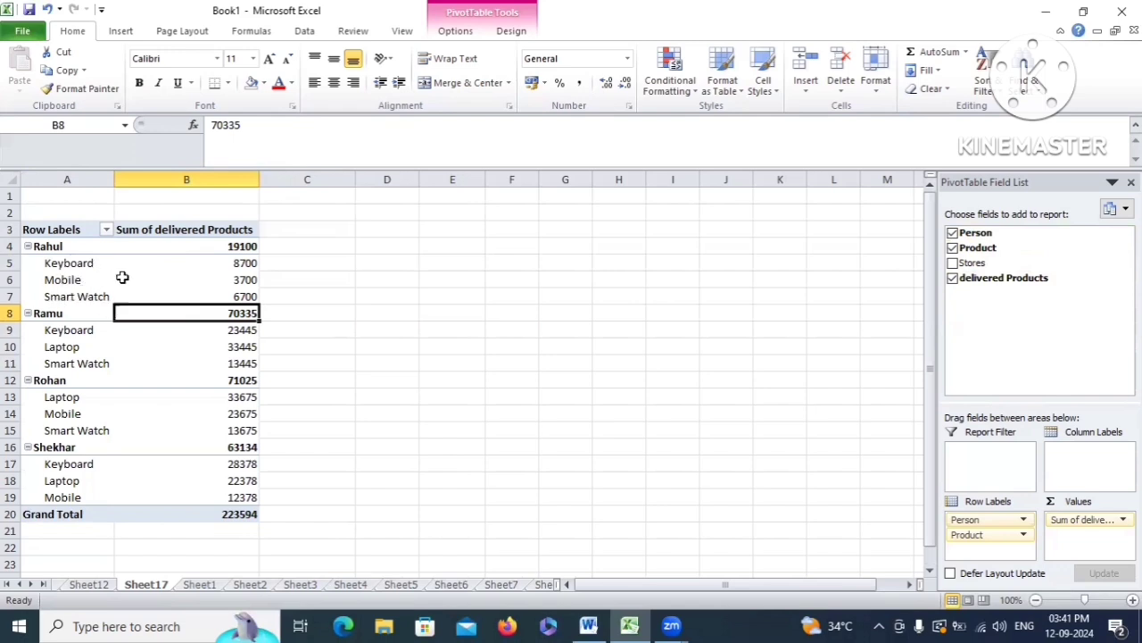
left_click_drag(245, 264, 254, 298)
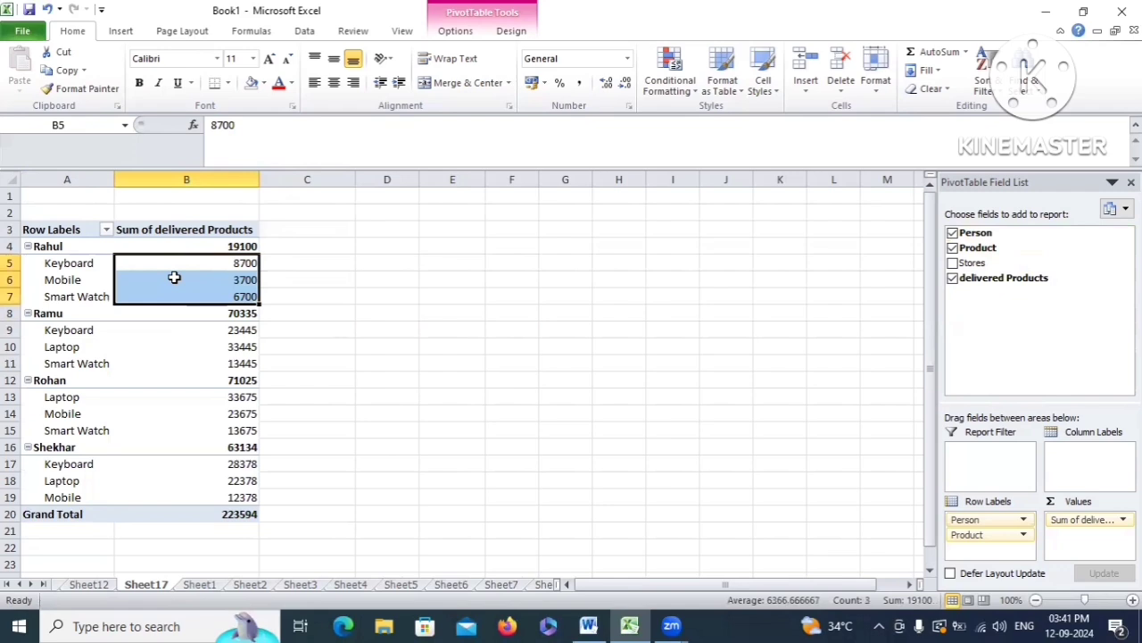
left_click(252, 248)
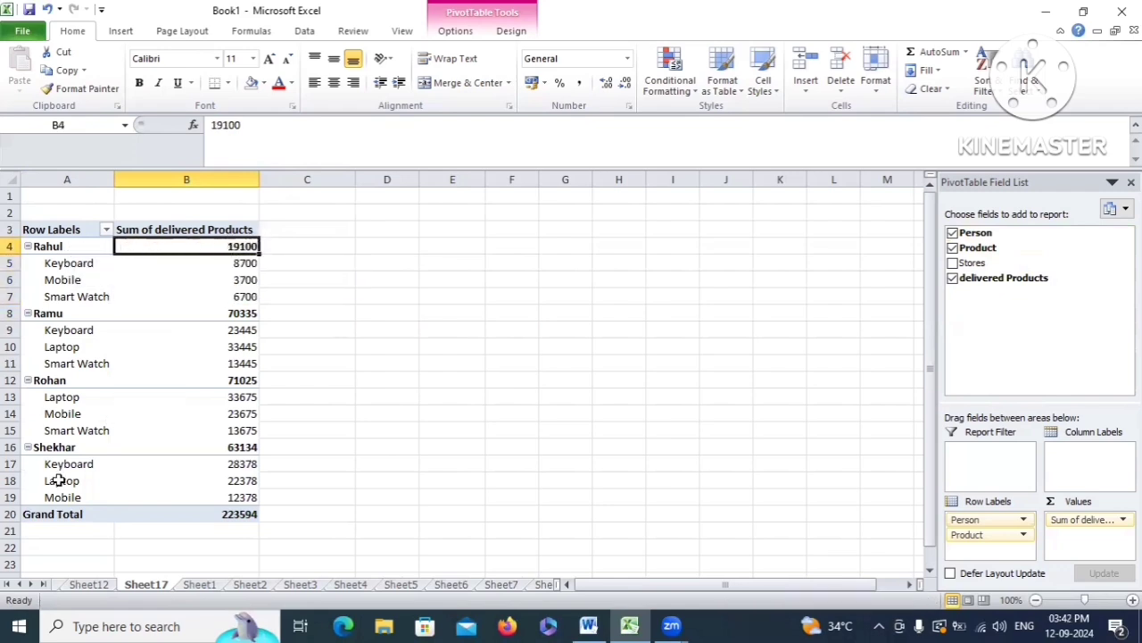
left_click_drag(239, 250, 247, 398)
key("Return")
mouse_move(233, 332)
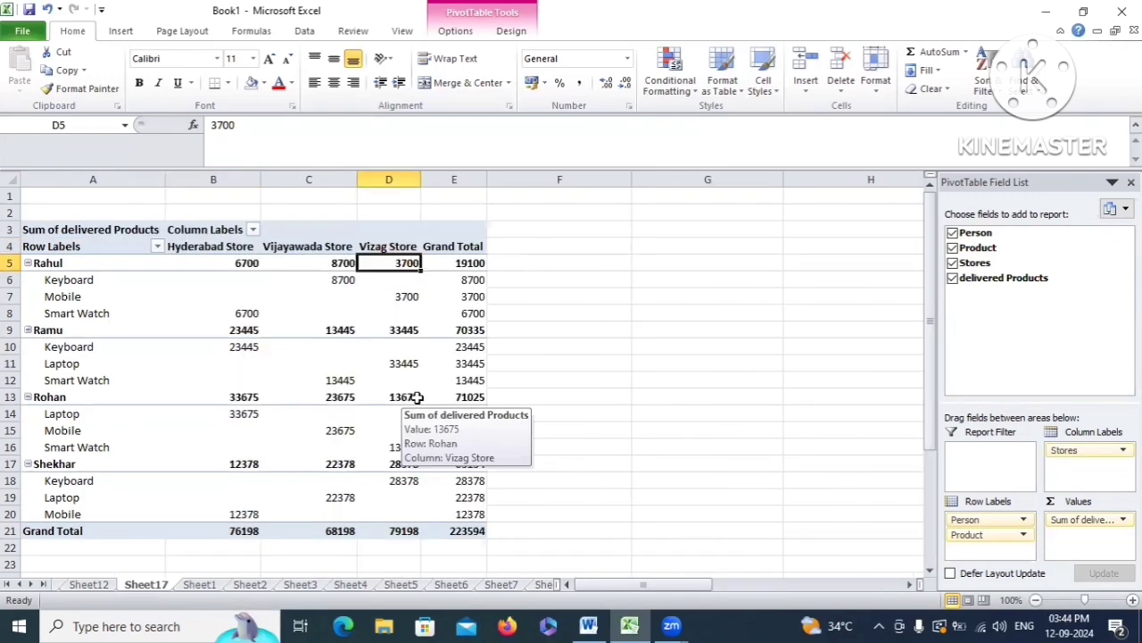
mouse_move(428, 361)
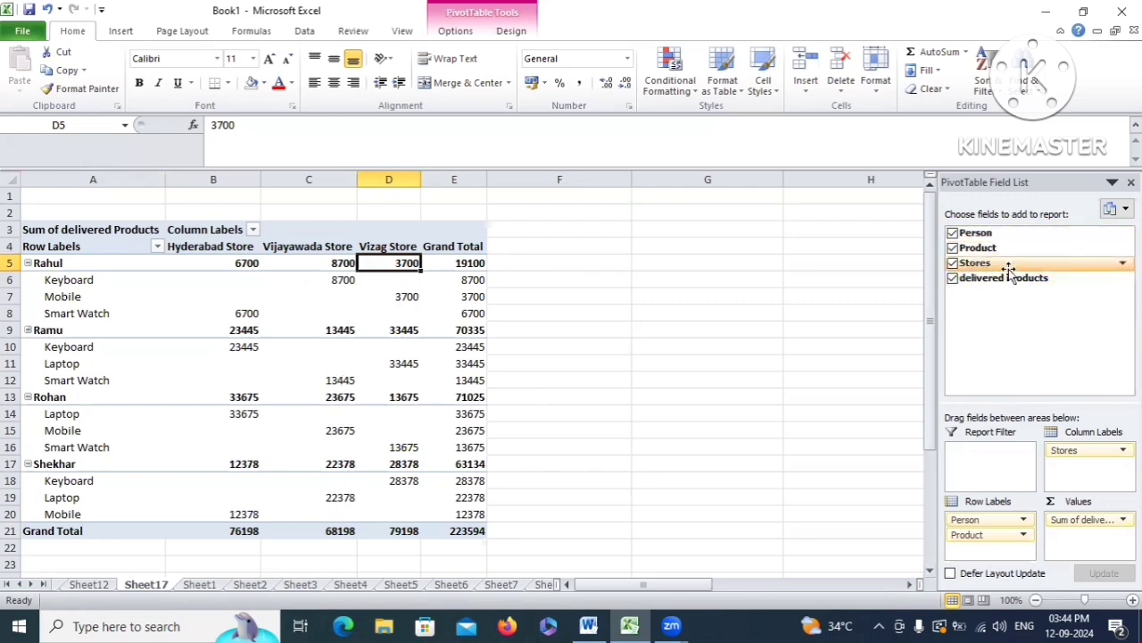
Remove delivered Products and Product, and count Stores as the pivot values instead
left_click(952, 277)
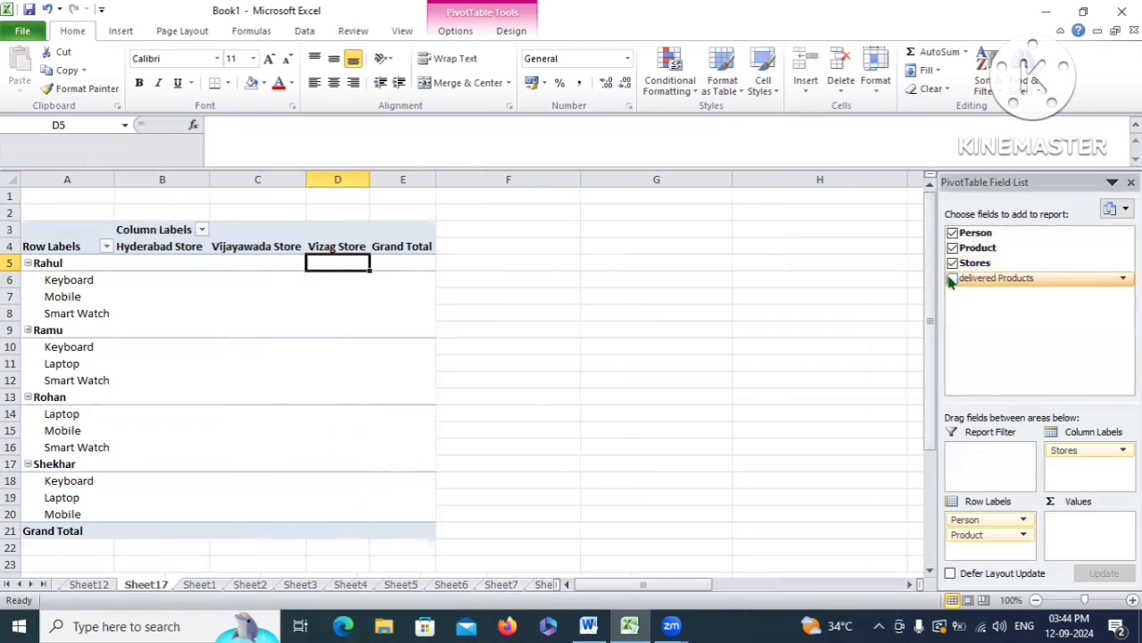
left_click(952, 248)
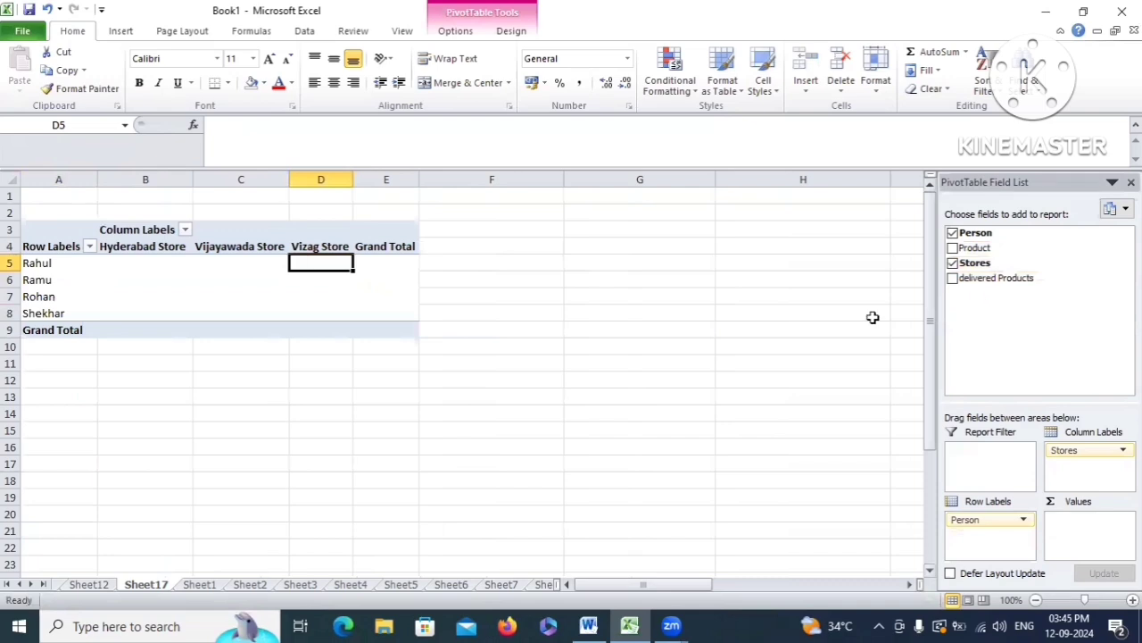
left_click_drag(1062, 450, 1085, 534)
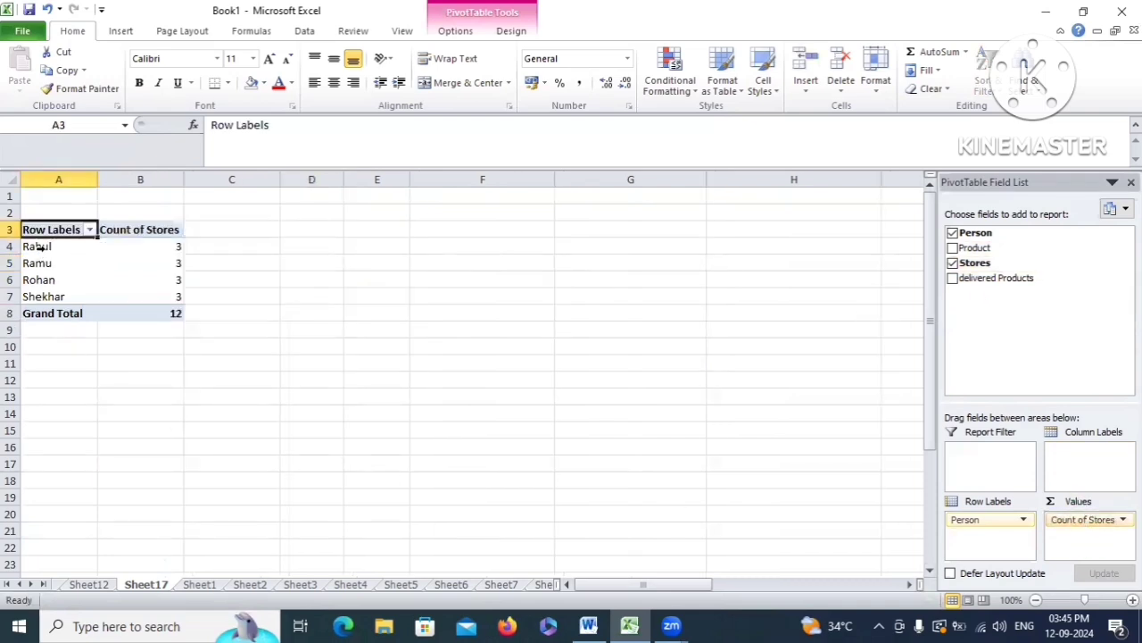
Check each person's store count of 3 and the Grand Total count of 12
left_click_drag(37, 247, 174, 250)
left_click(174, 250)
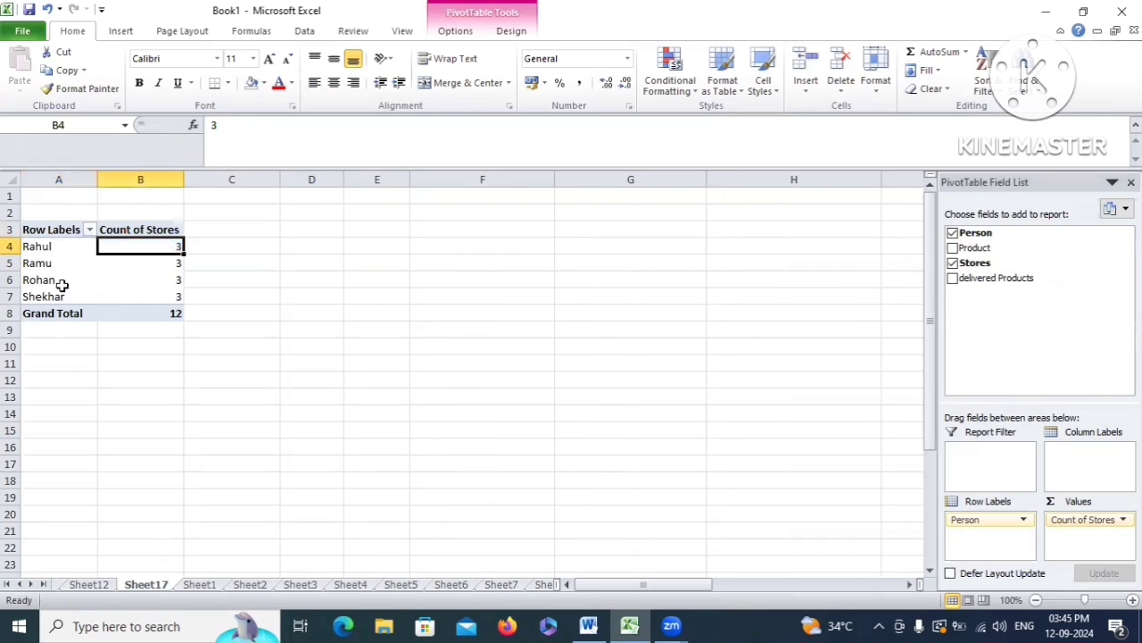
left_click(59, 265)
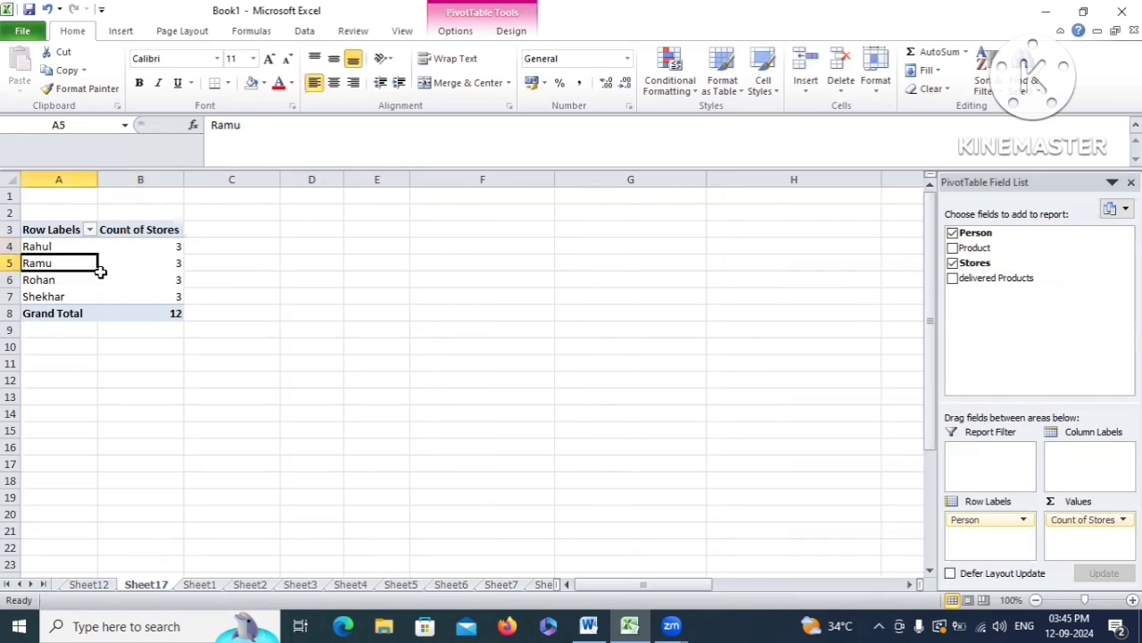
left_click(158, 264)
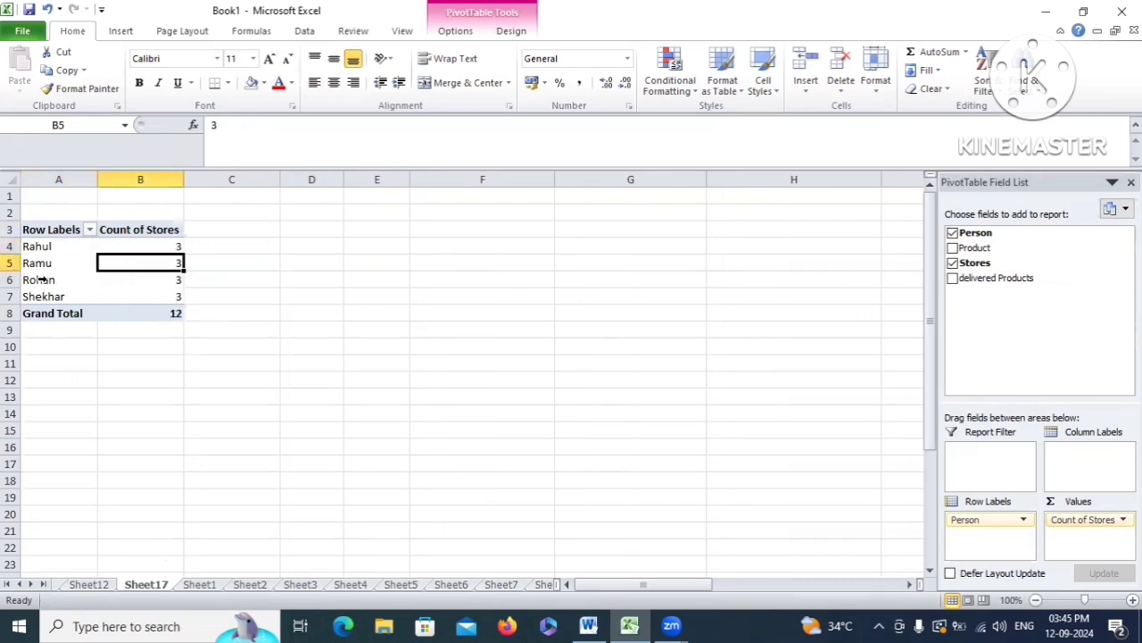
left_click_drag(41, 280, 160, 281)
left_click(166, 281)
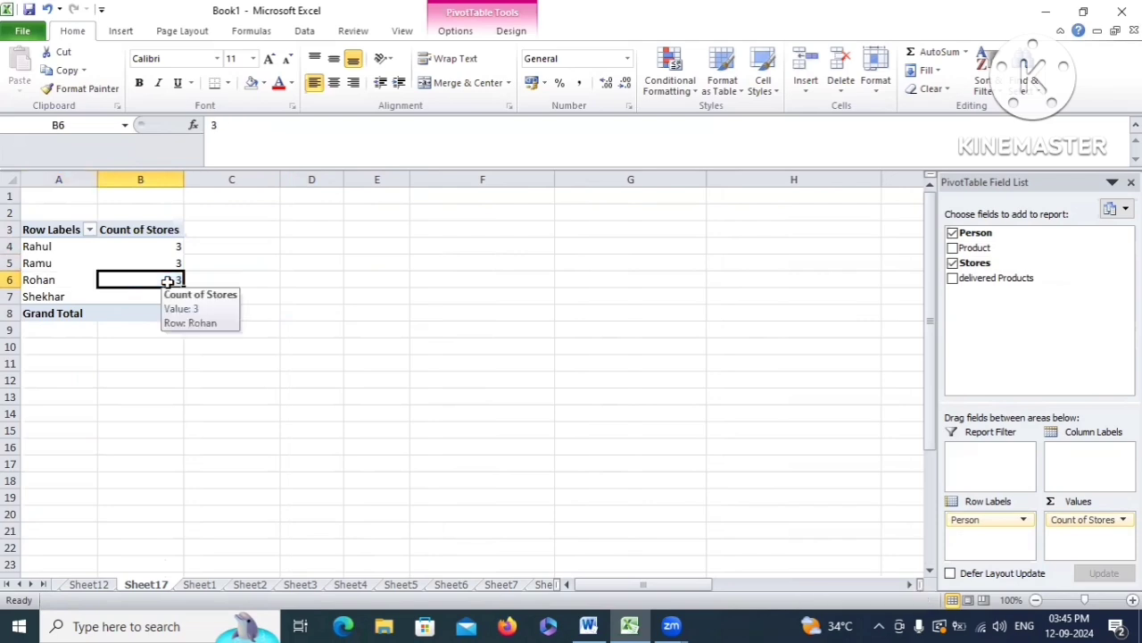
left_click(46, 297)
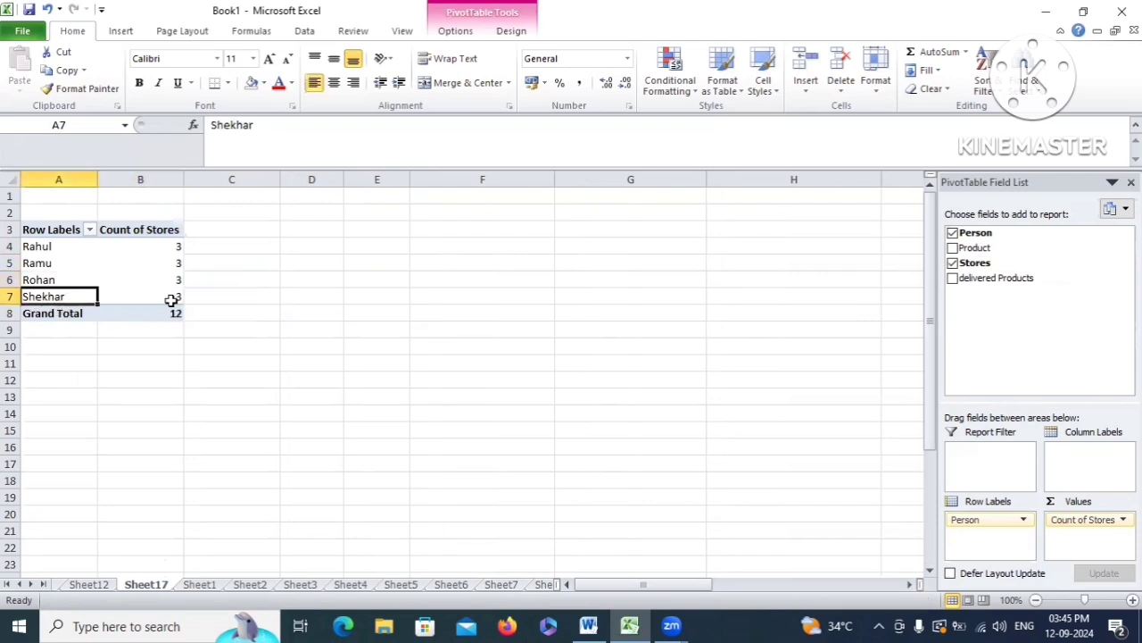
left_click(170, 299)
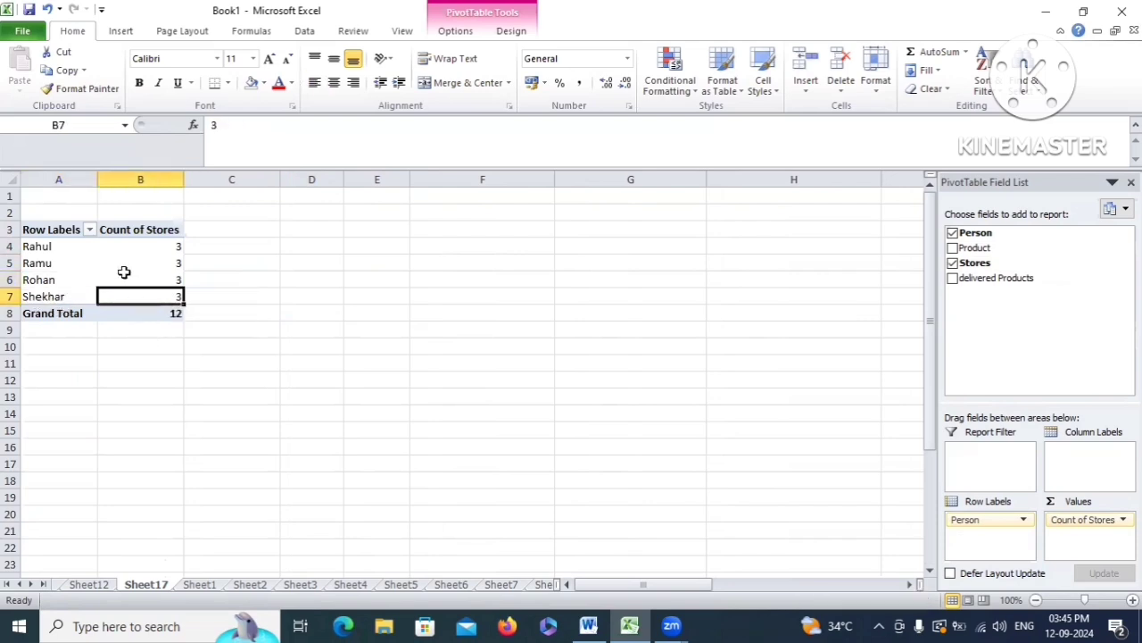
left_click_drag(158, 247, 145, 299)
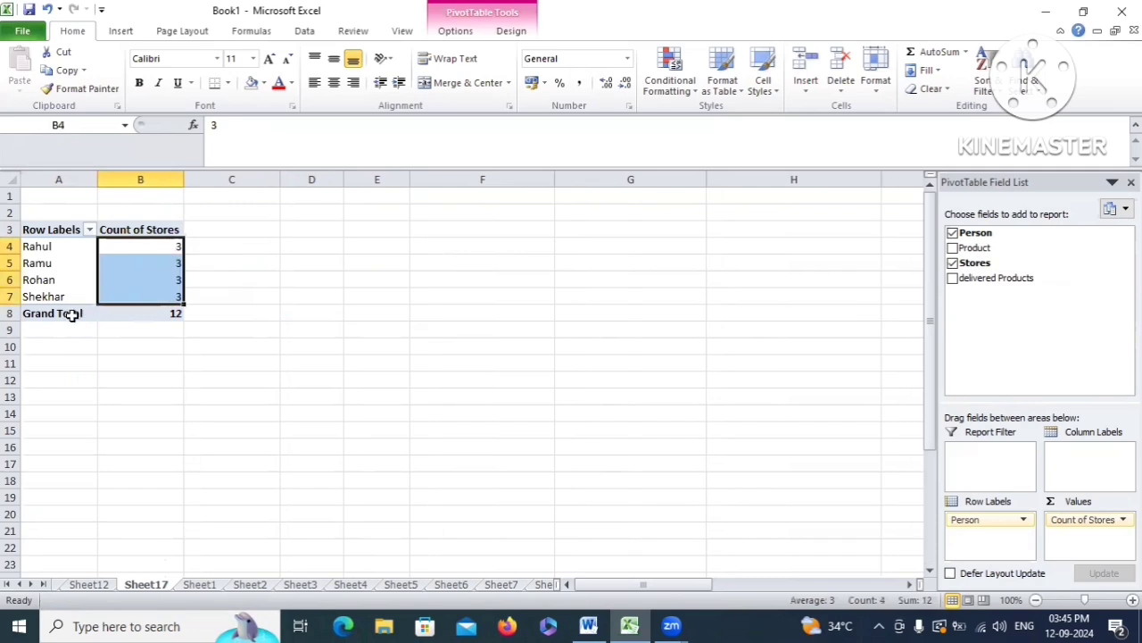
left_click(156, 312)
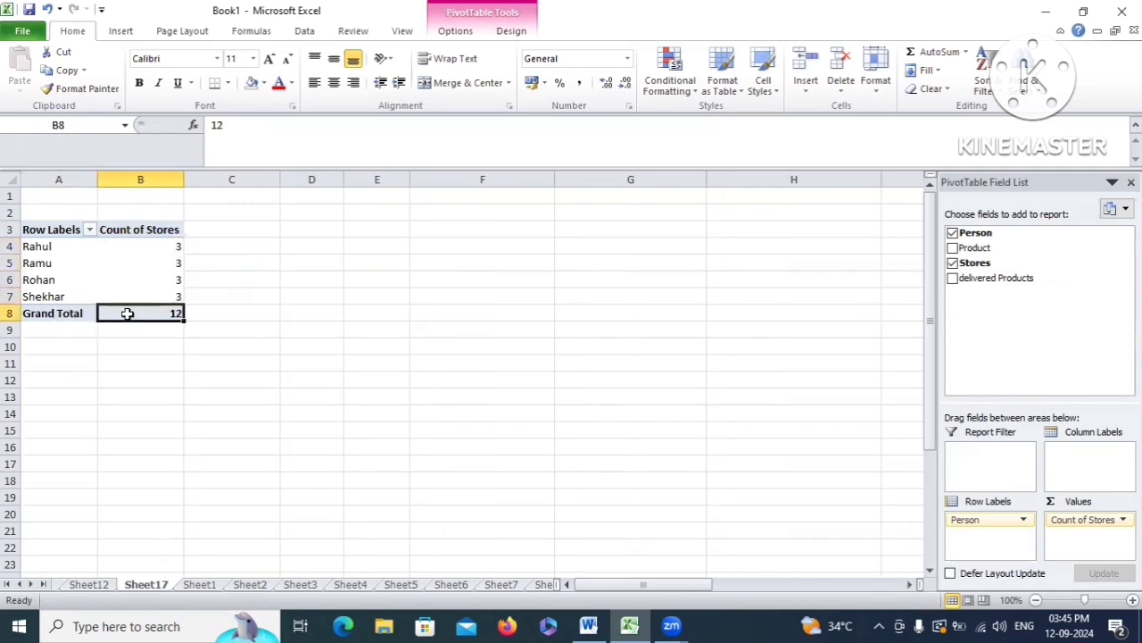
Reselect the four store counts and Grand Total 12, then return to the sales workbook
left_click_drag(143, 247, 156, 299)
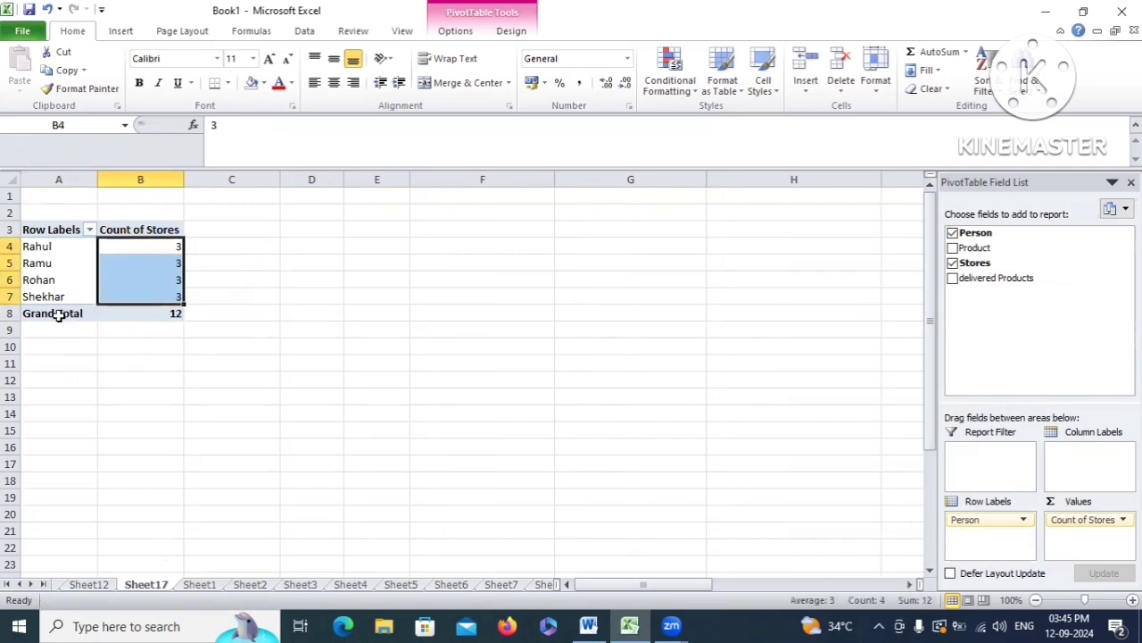
left_click(159, 311)
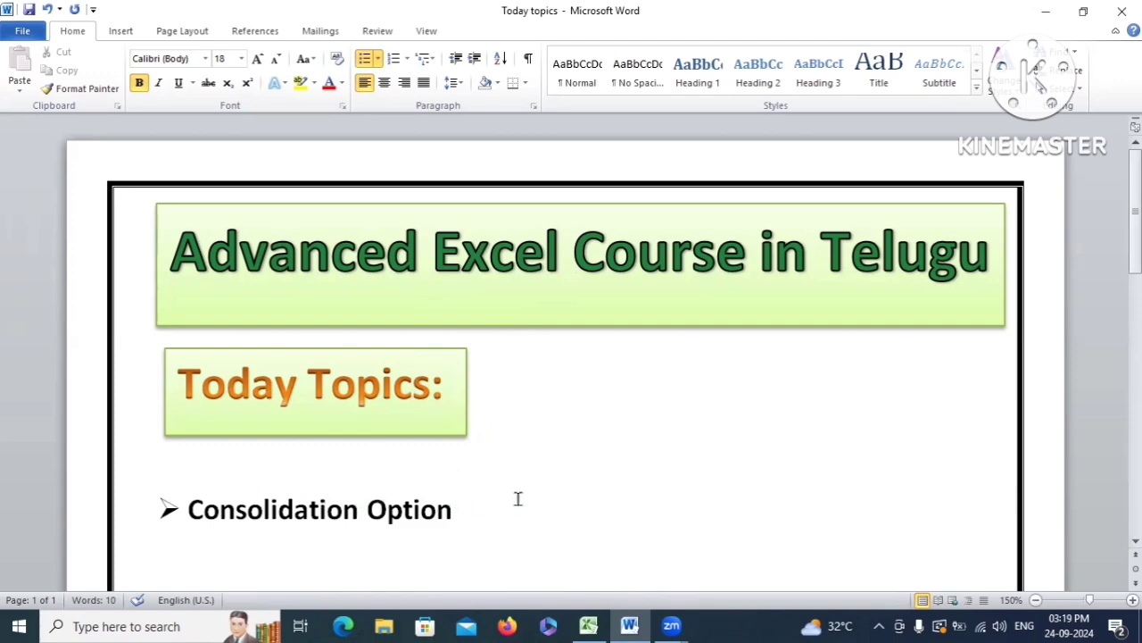
left_click(588, 626)
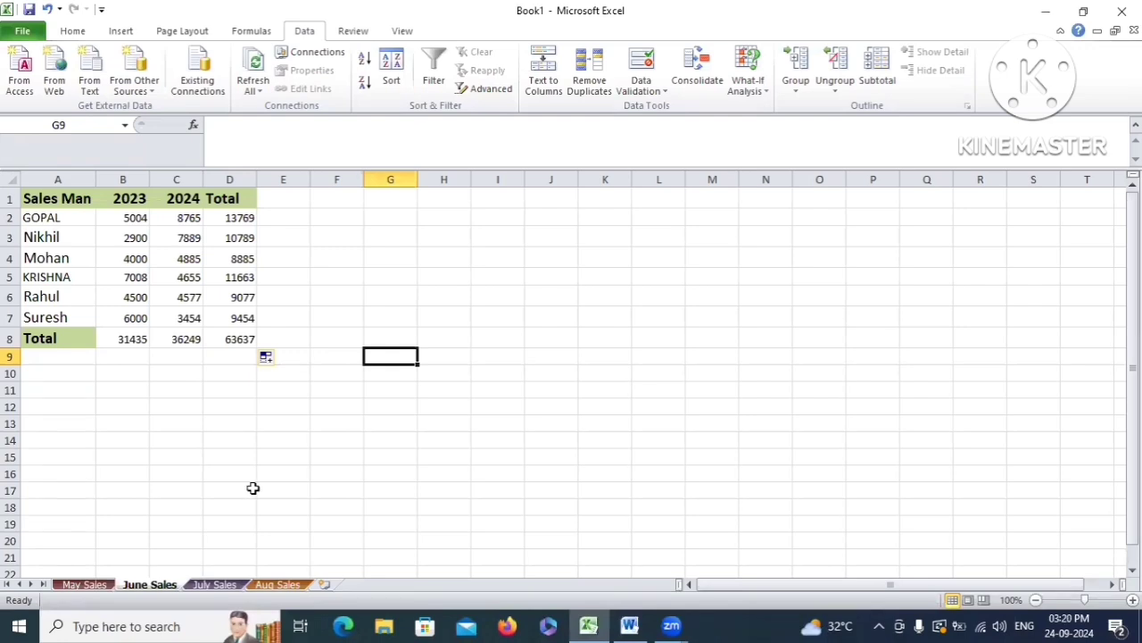
Browse the May, June and July Sales sheets, selecting the salesman names and 2023/2024 figures
key("ctrl+Page_Up")
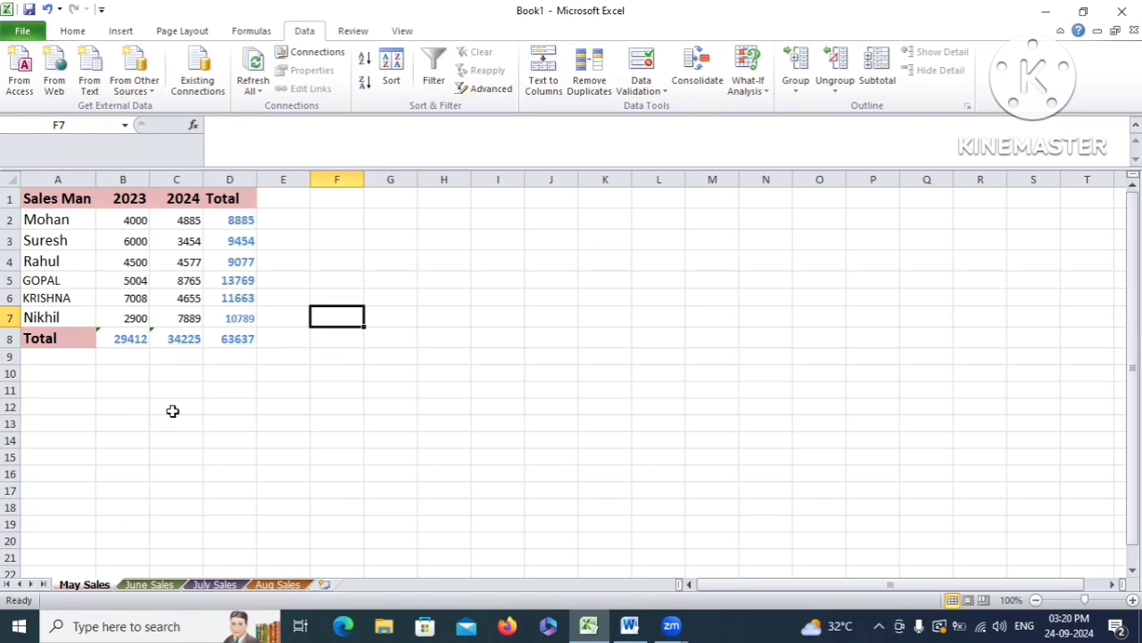
left_click(143, 584)
left_click(216, 584)
left_click_drag(69, 220, 59, 319)
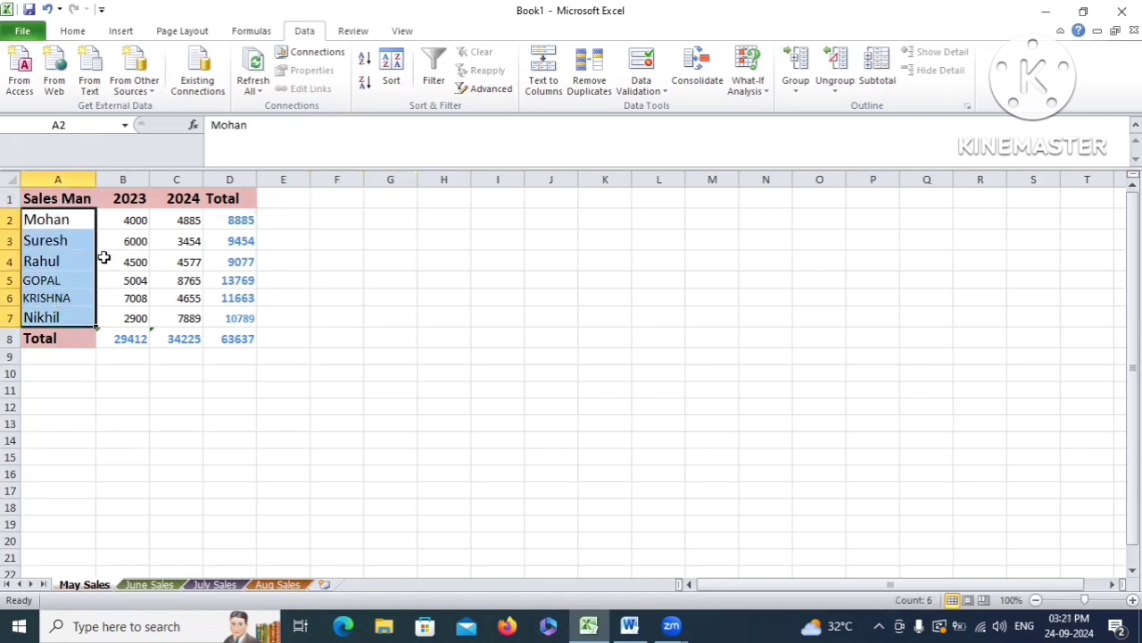
left_click_drag(134, 200, 134, 318)
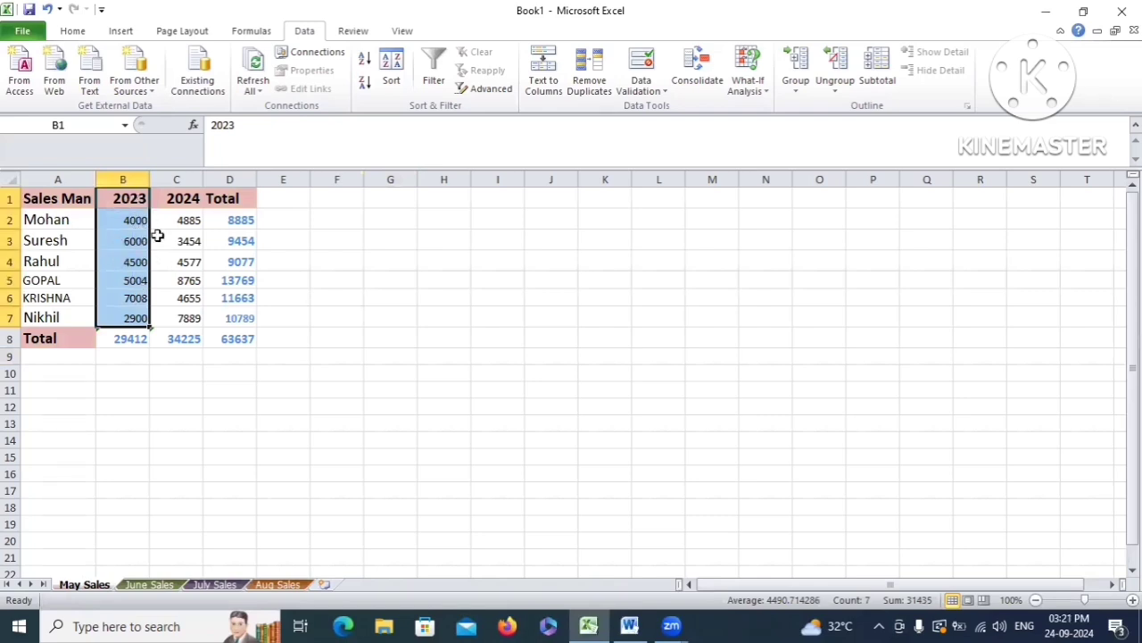
left_click_drag(131, 199, 192, 320)
left_click(138, 218)
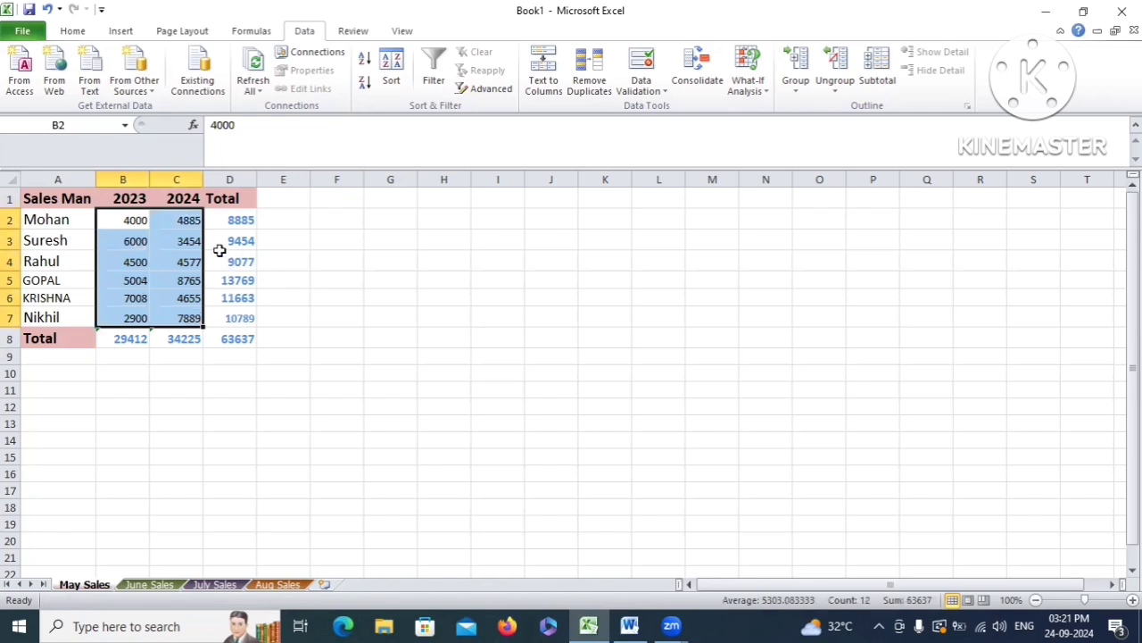
Select June's 2023 and 2024 figures with totals, then go to July Sales
left_click(132, 585)
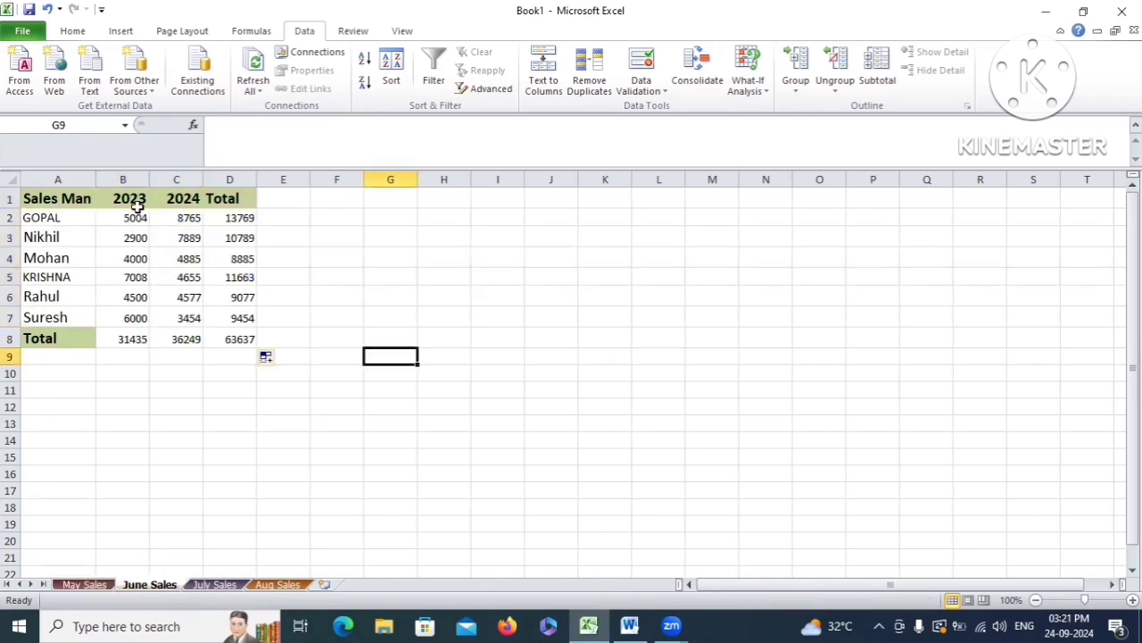
left_click_drag(128, 198, 186, 334)
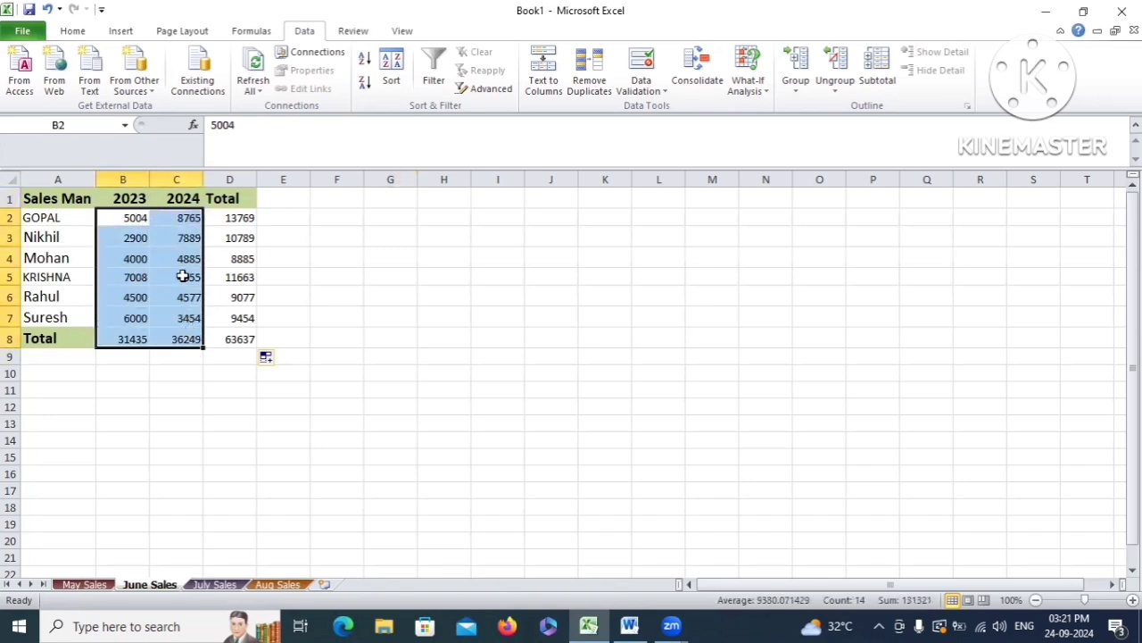
left_click(205, 585)
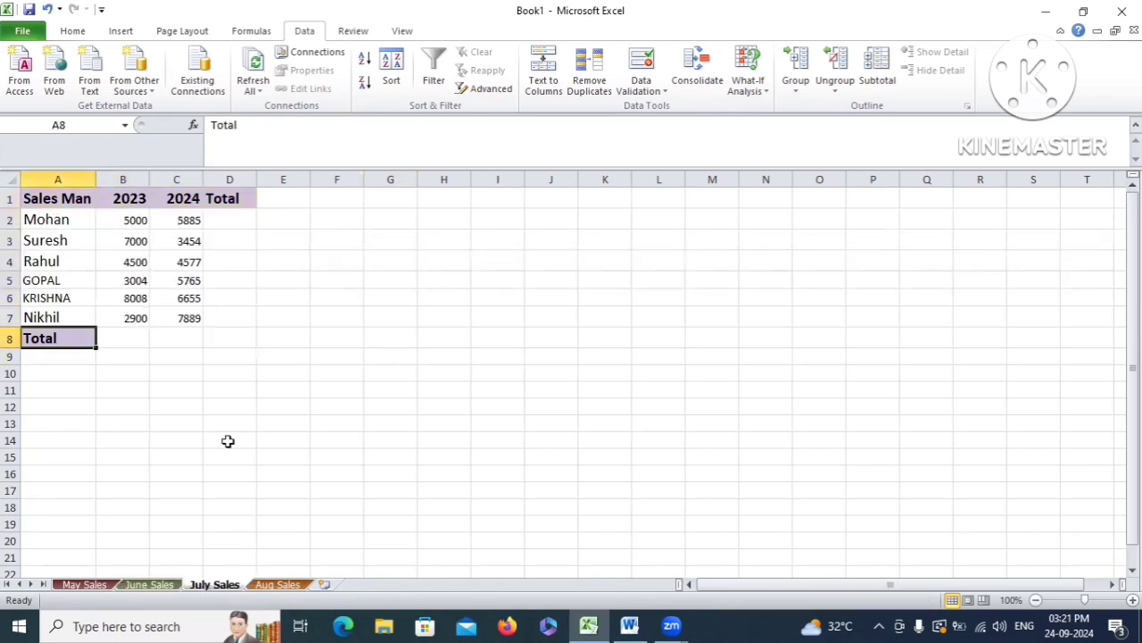
Bring up the Aug Sales sheet showing six salesmen's 2023 and 2024 figures
left_click(278, 585)
left_click_drag(117, 196, 150, 197)
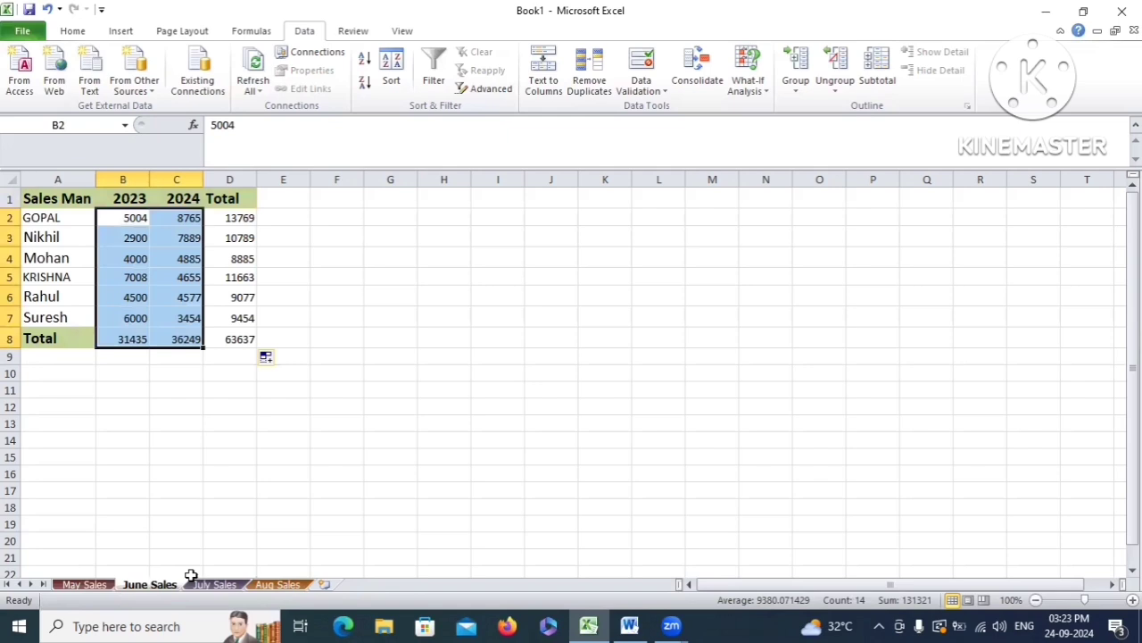
left_click(214, 584)
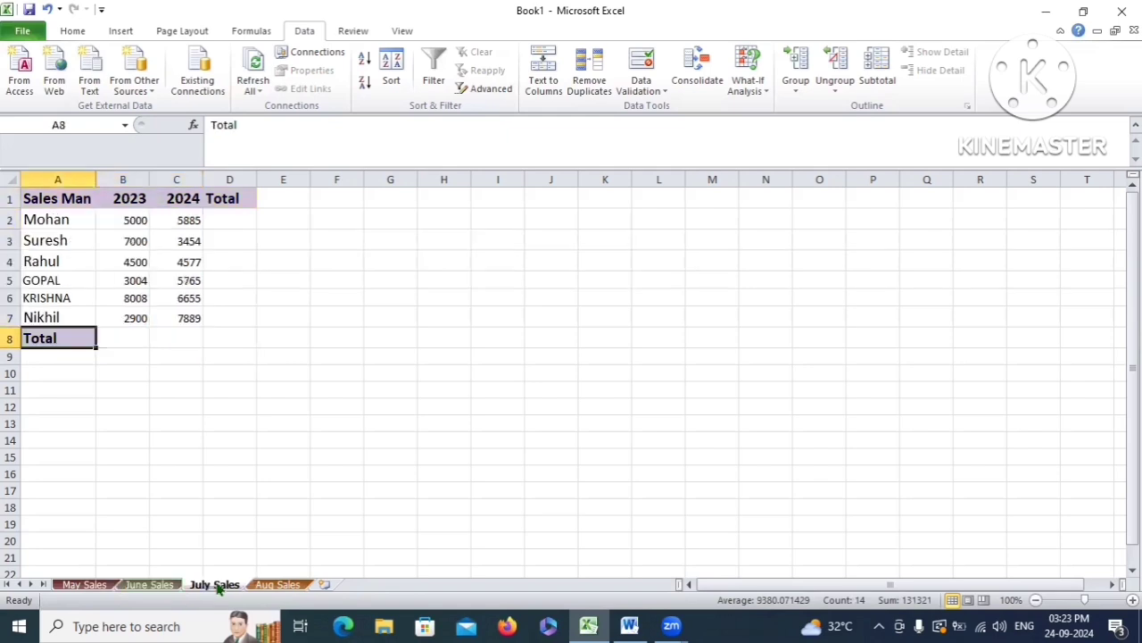
left_click(295, 586)
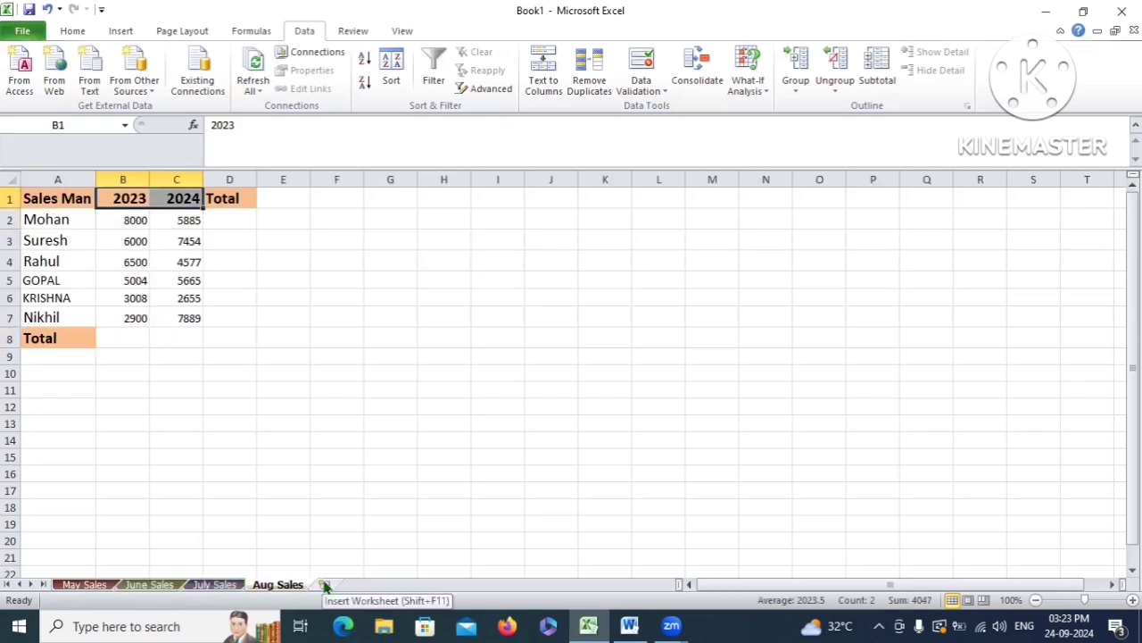
Add a new Sheet5 and paste May Sales' header row A1:D1 into it
left_click(324, 585)
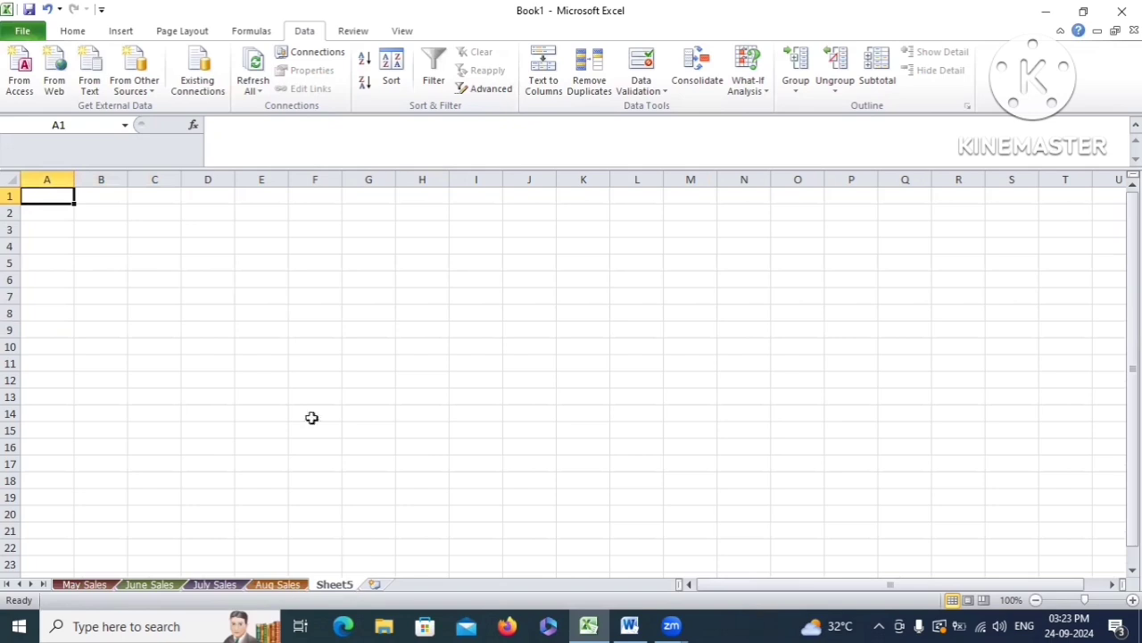
left_click(87, 585)
left_click_drag(58, 199, 230, 199)
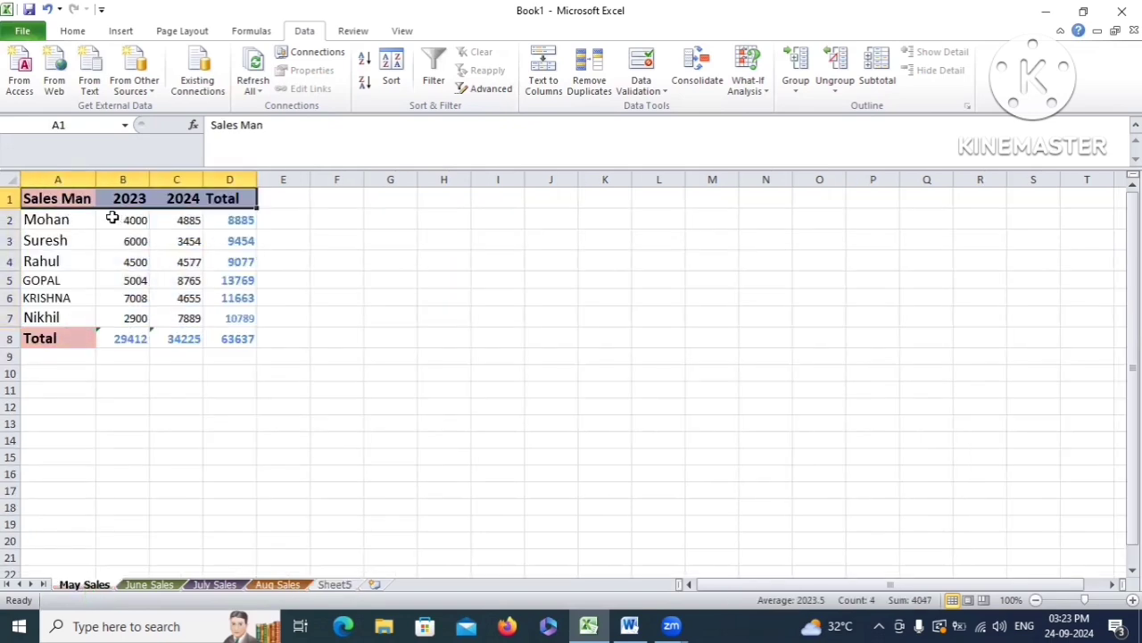
key("ctrl+c")
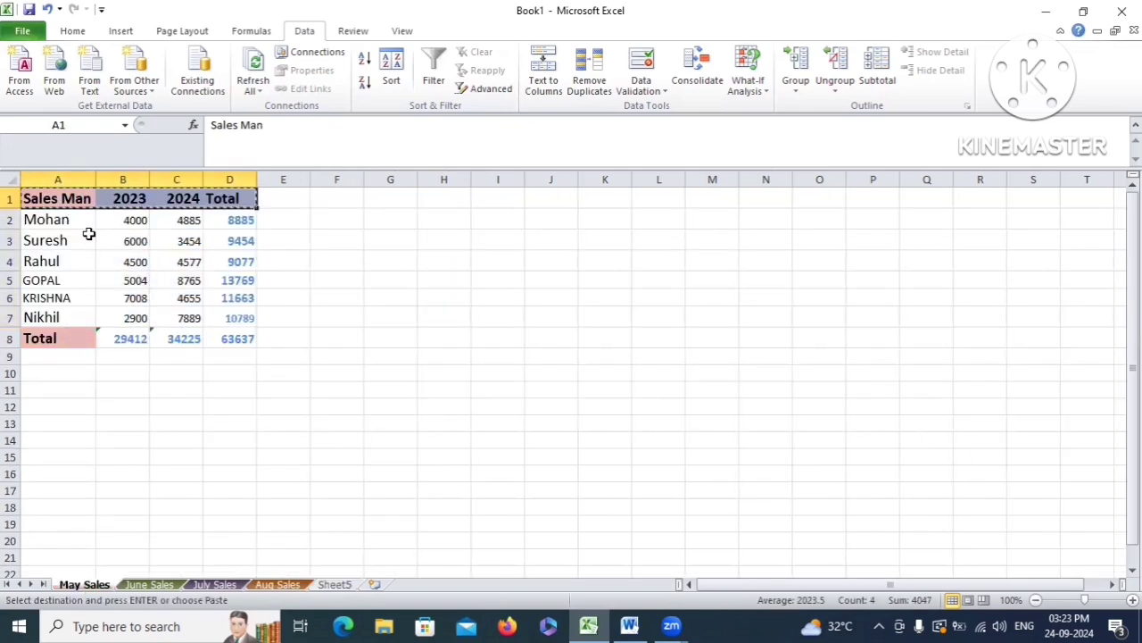
left_click(334, 585)
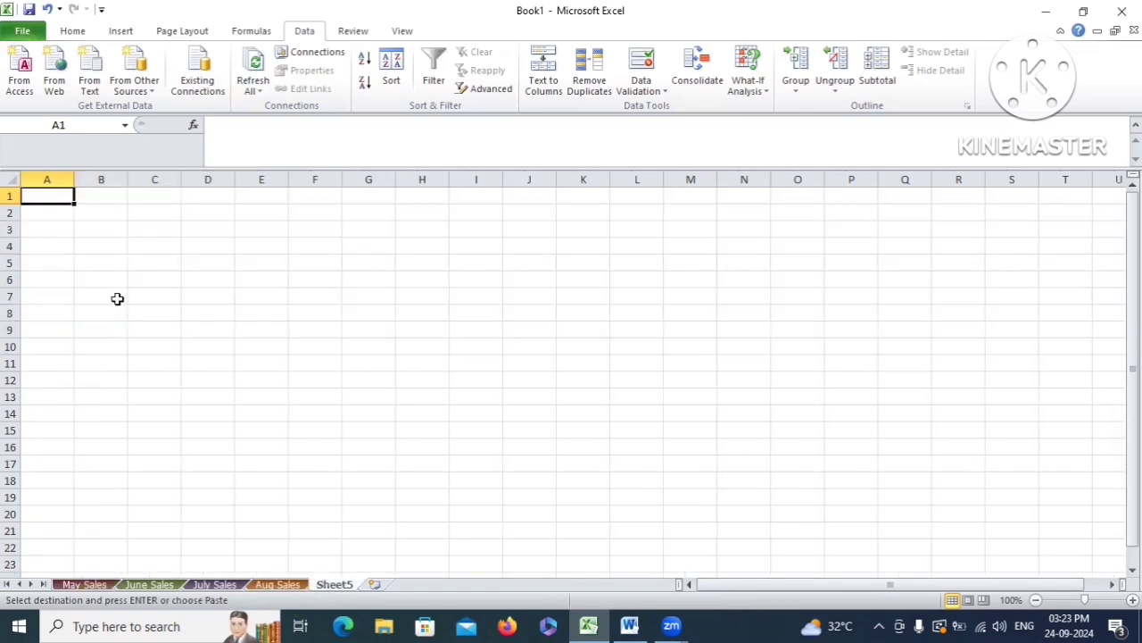
key("ctrl+v")
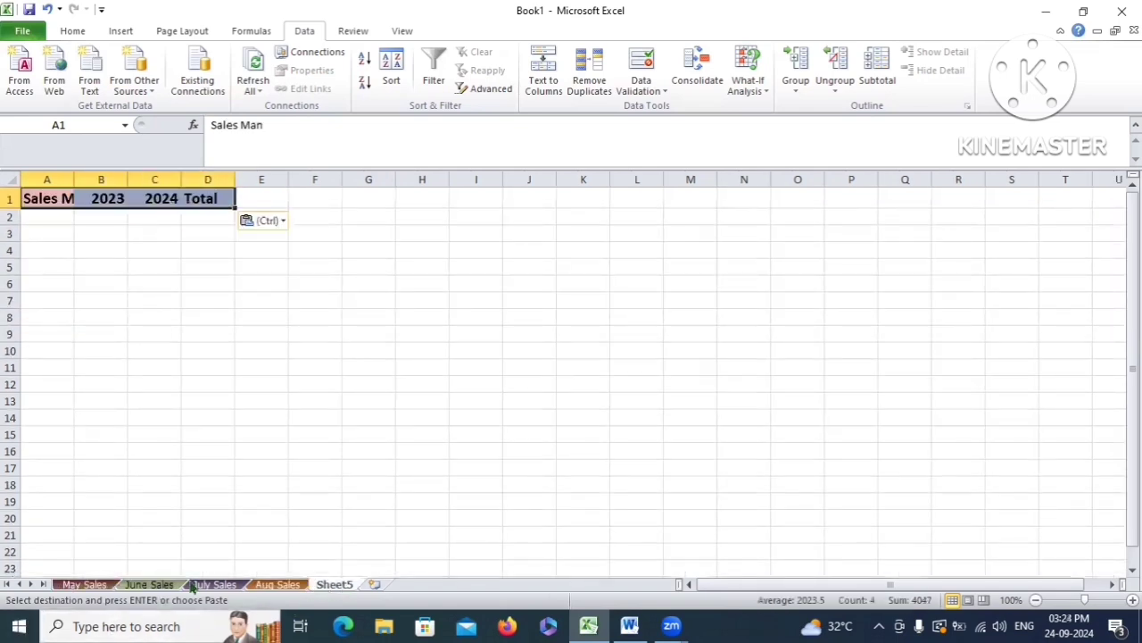
Paste the salesman names Mohan through Total into column A and AutoFit its width
left_click(84, 585)
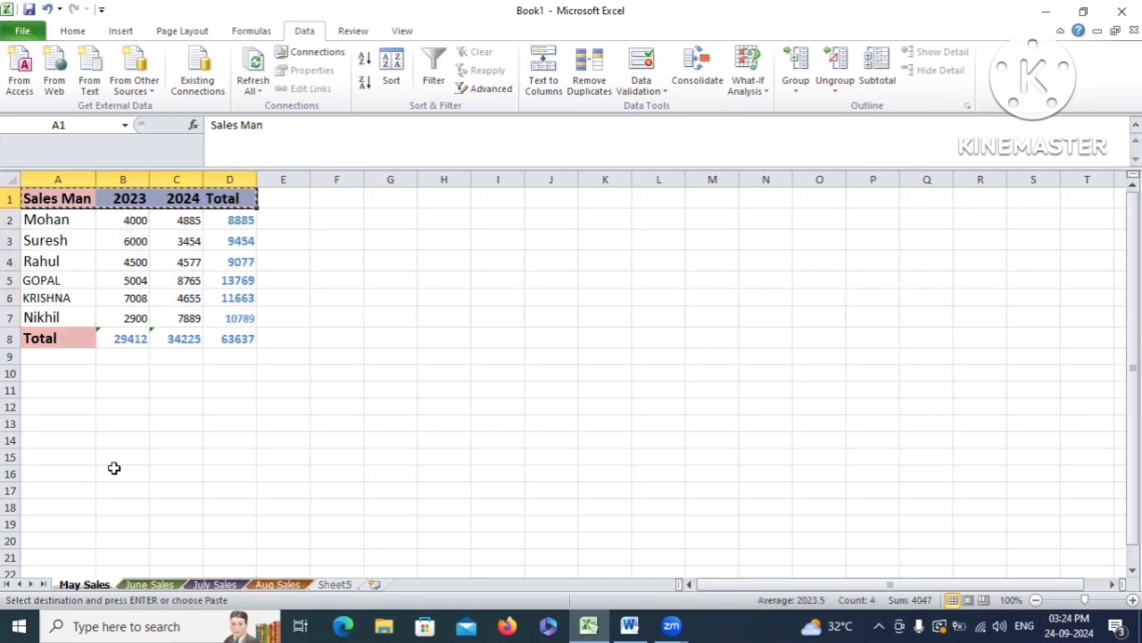
left_click(70, 217)
mouse_move(70, 301)
left_mouse_down()
mouse_move(51, 334)
mouse_move(71, 316)
left_mouse_up()
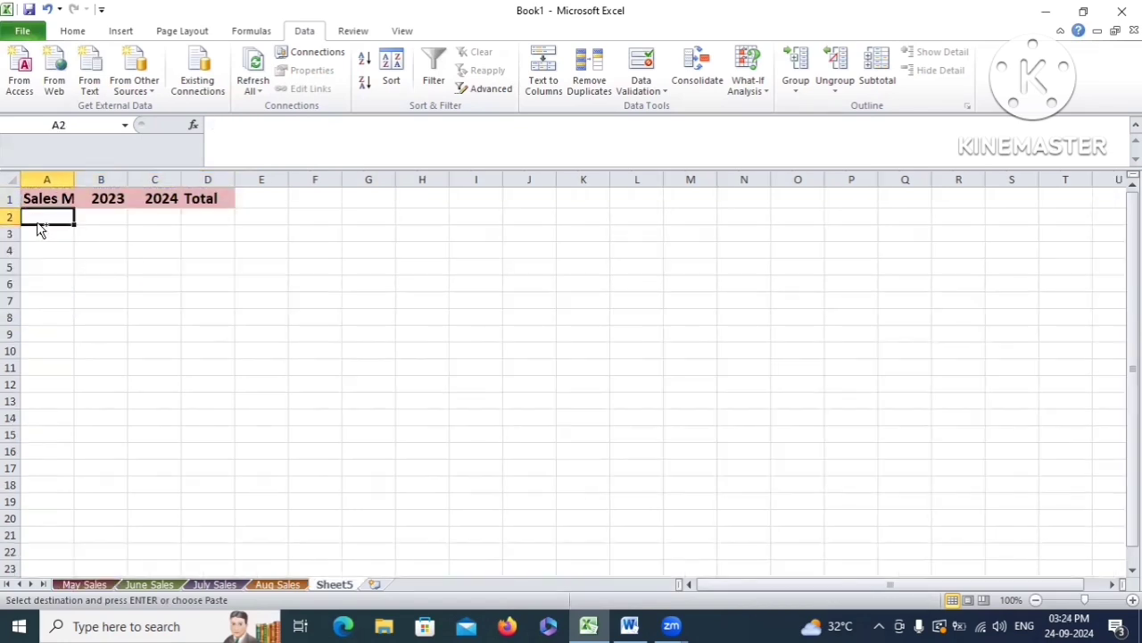
key("ctrl+v")
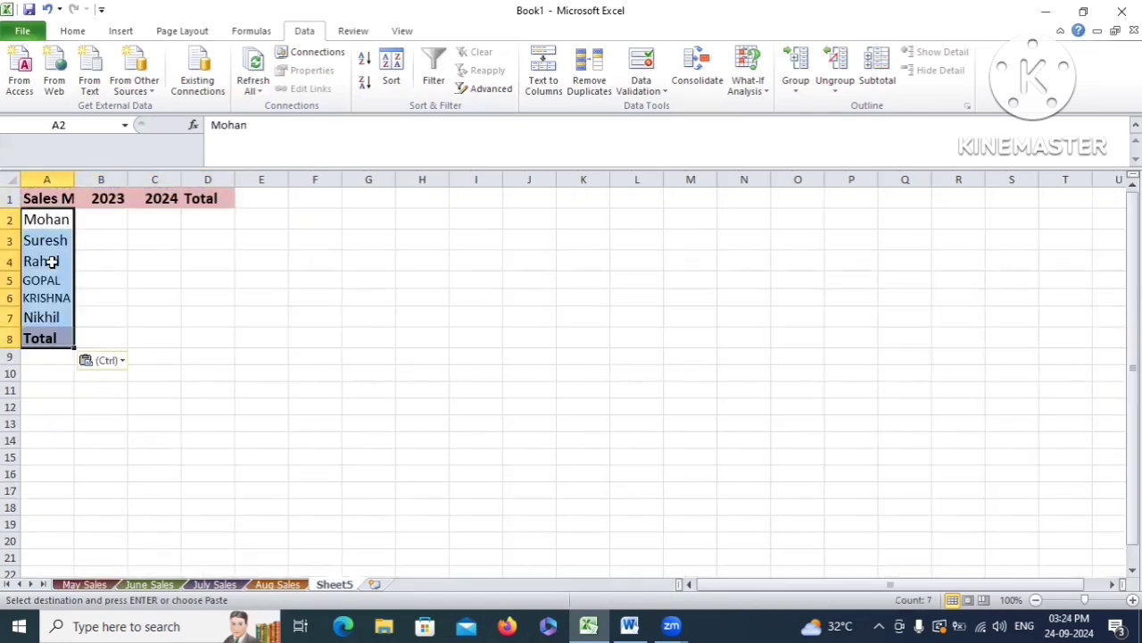
left_click(209, 311)
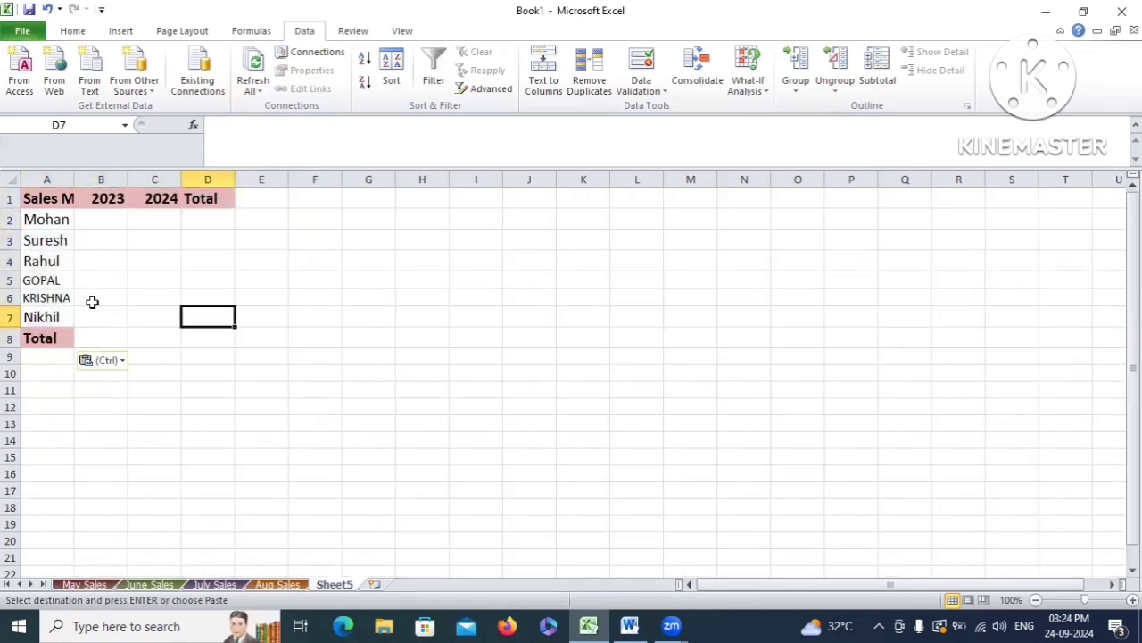
double_click(74, 179)
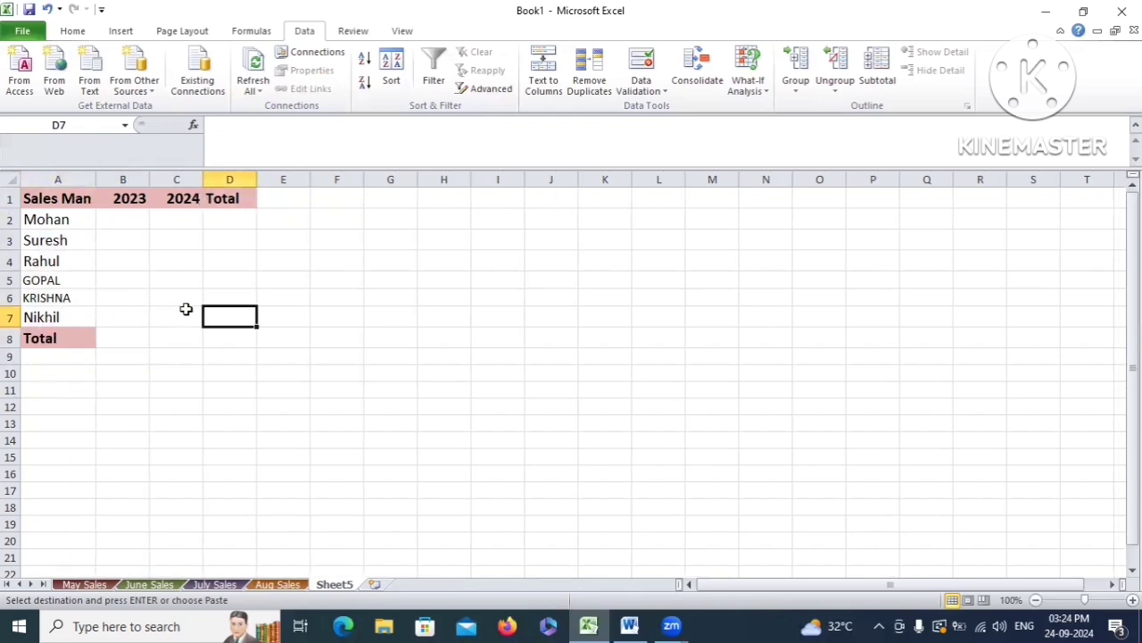
Pick B2 on Sheet5 and look over May's 2023 and 2024 figures
left_click(116, 219)
left_click(84, 584)
left_click_drag(132, 228, 146, 300)
left_click_drag(177, 218, 186, 299)
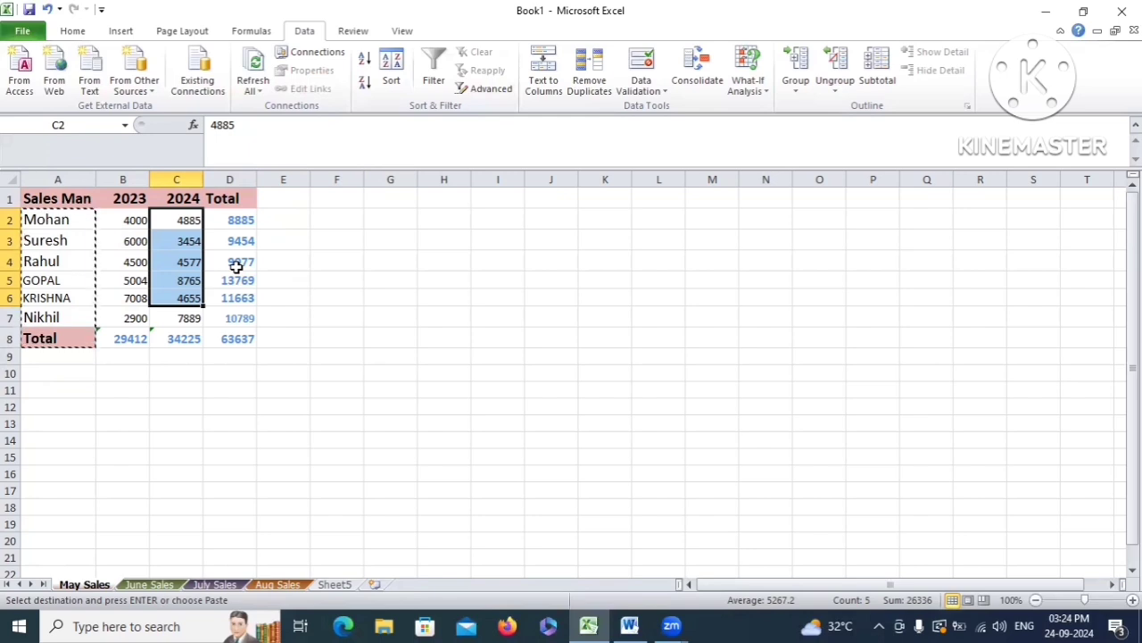
left_click(343, 584)
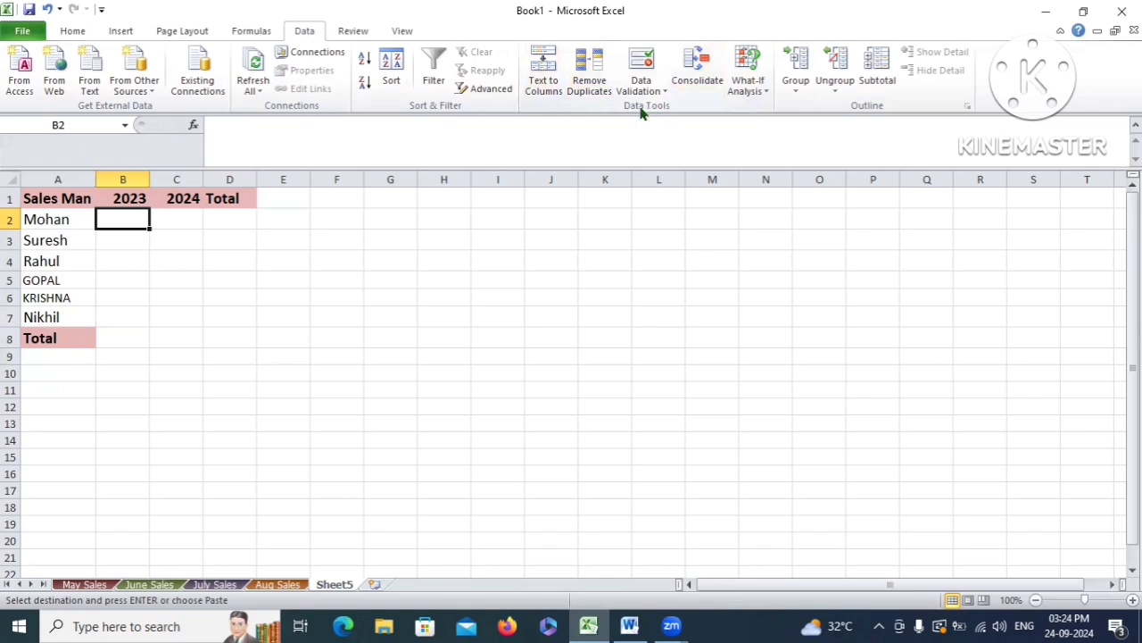
In the Consolidate dialog, choose the Sum function and begin the reference on May Sales
left_click(702, 73)
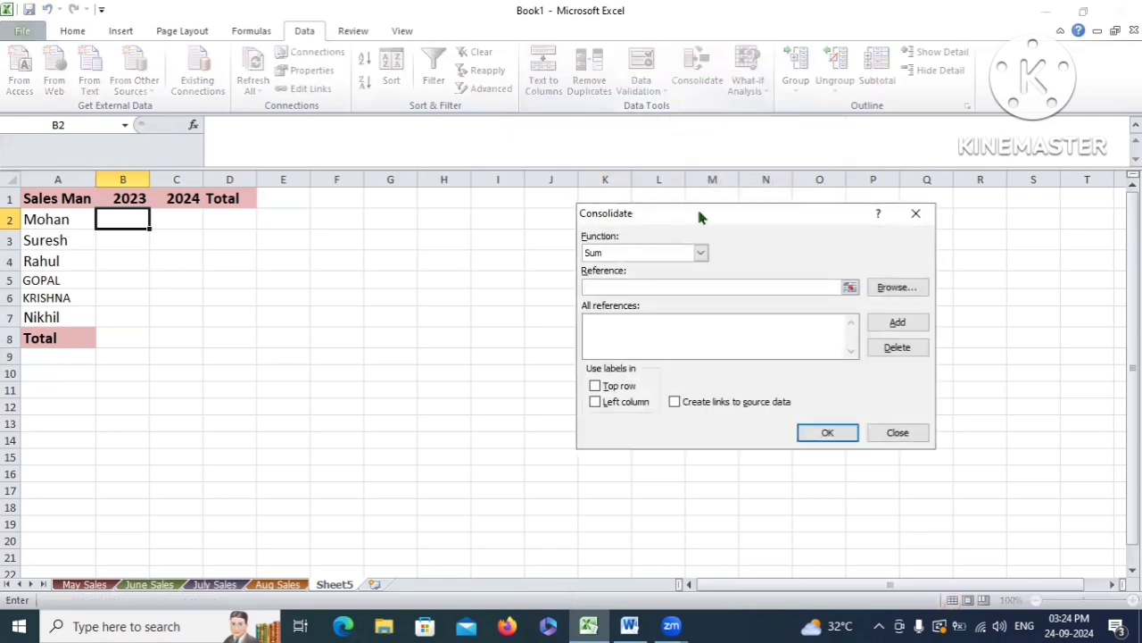
left_click_drag(700, 216, 468, 203)
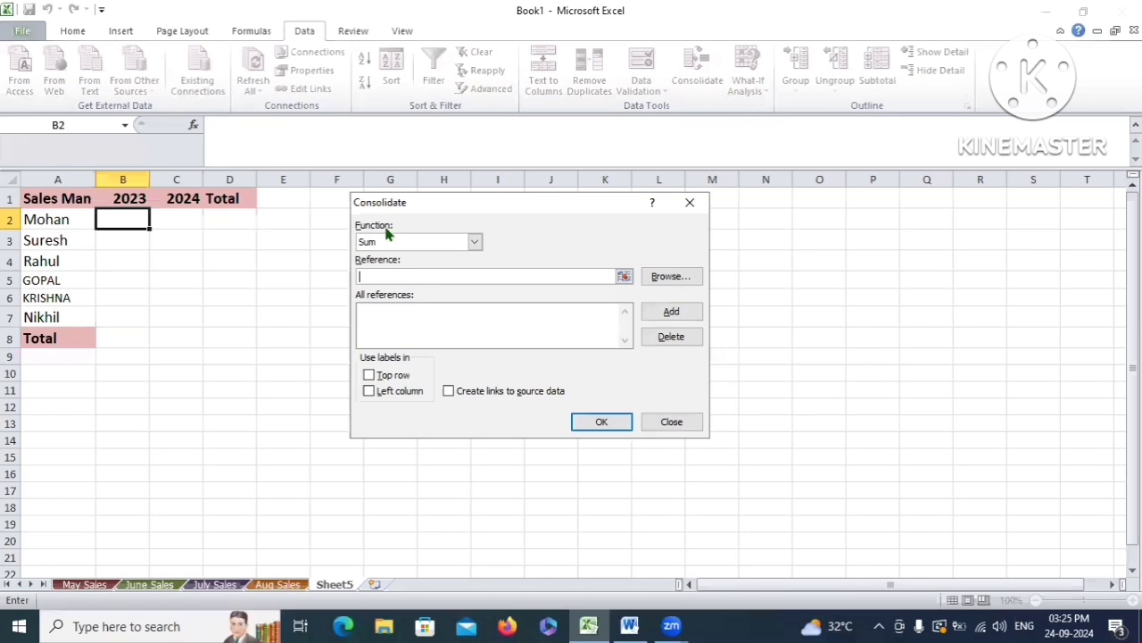
left_click(473, 244)
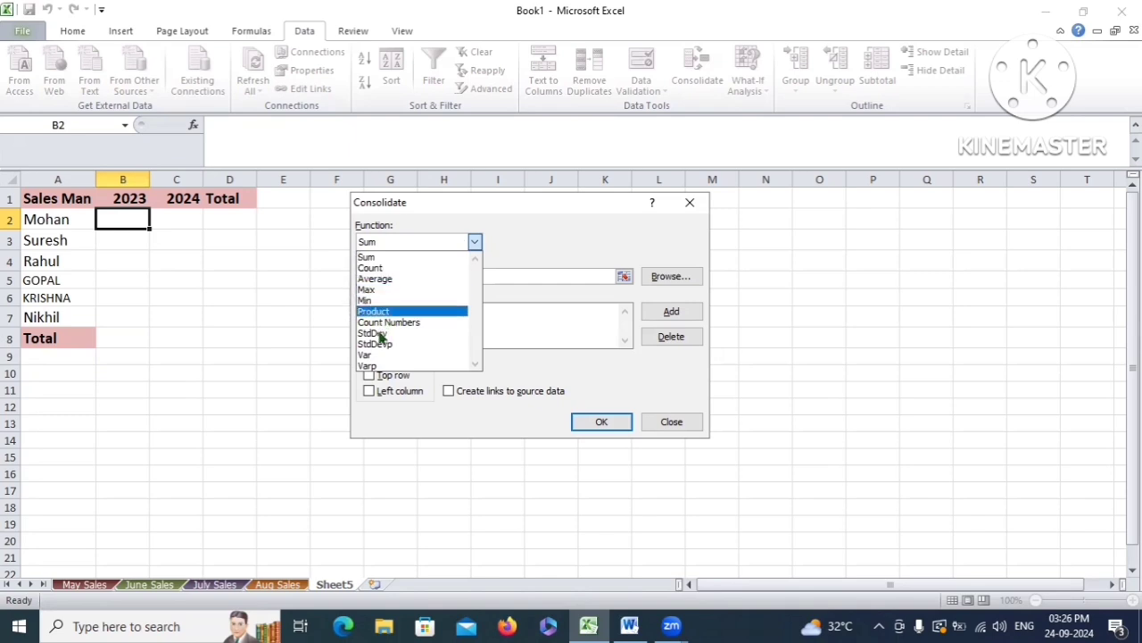
left_click(379, 258)
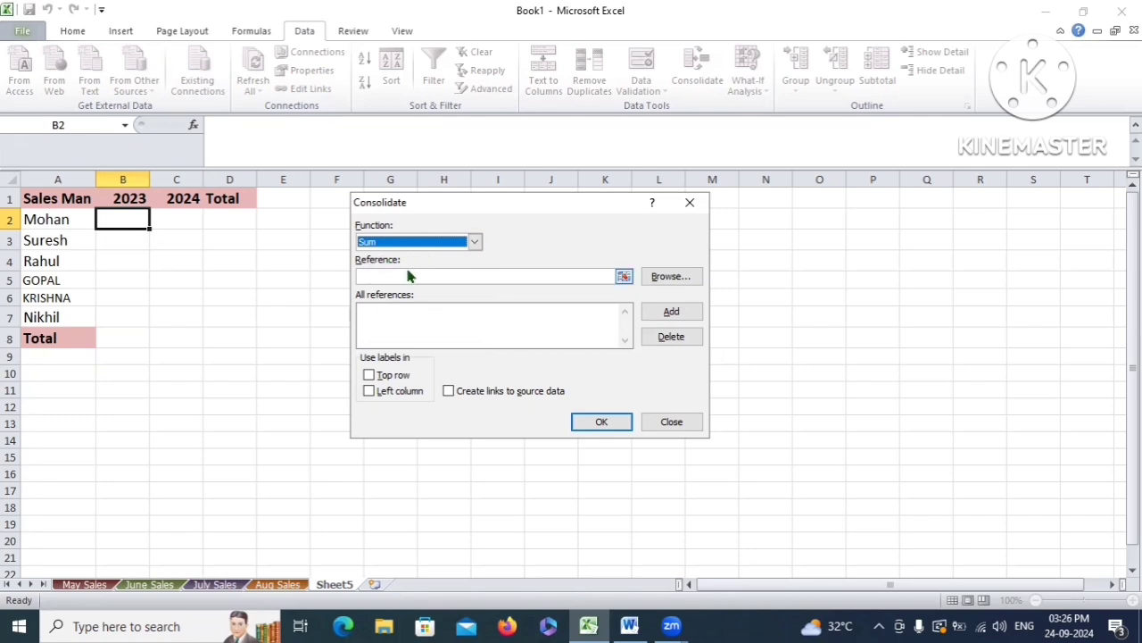
left_click(408, 275)
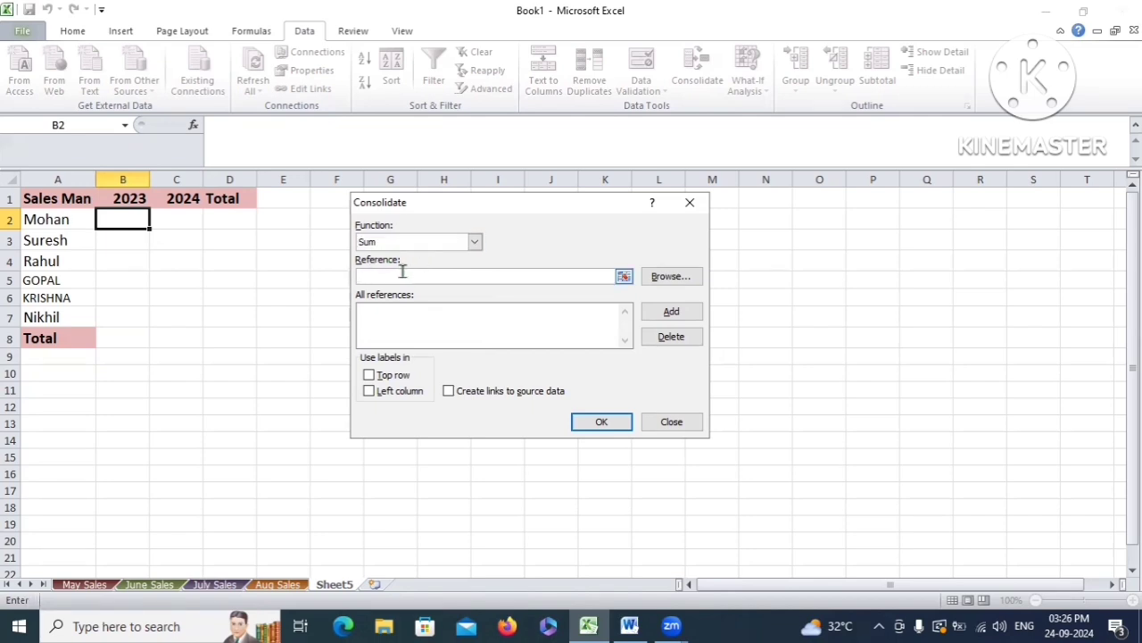
left_click(84, 583)
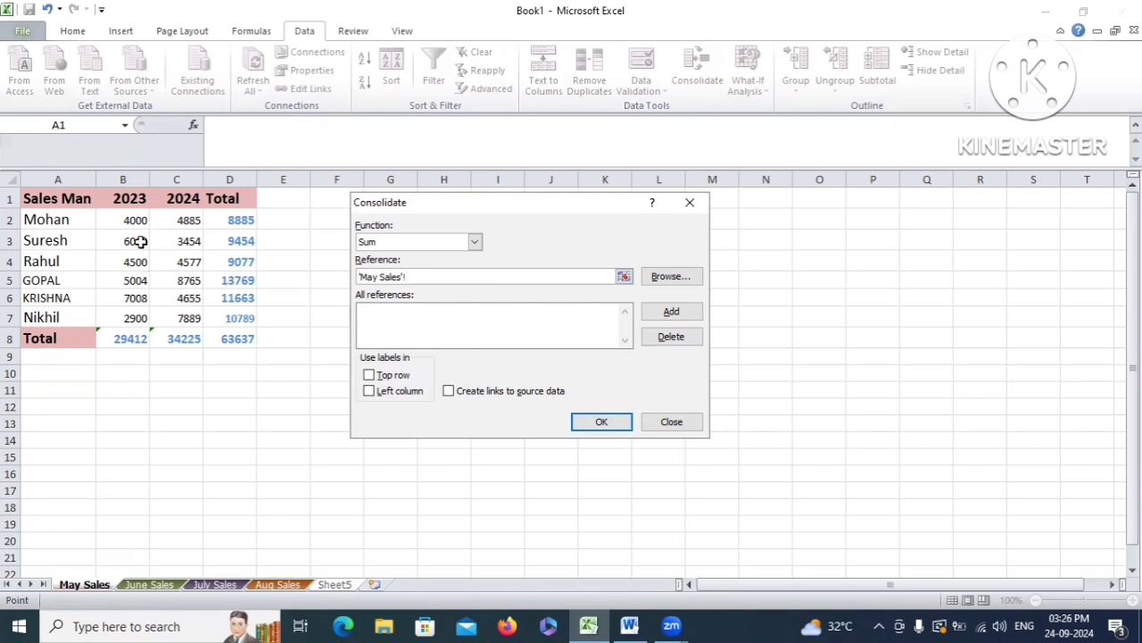
Replace the partial reference with 'May Sales'!$B$2:$C$7 and add it to All references
left_click(427, 276)
left_click_drag(454, 280, 372, 268)
key("BackSpace")
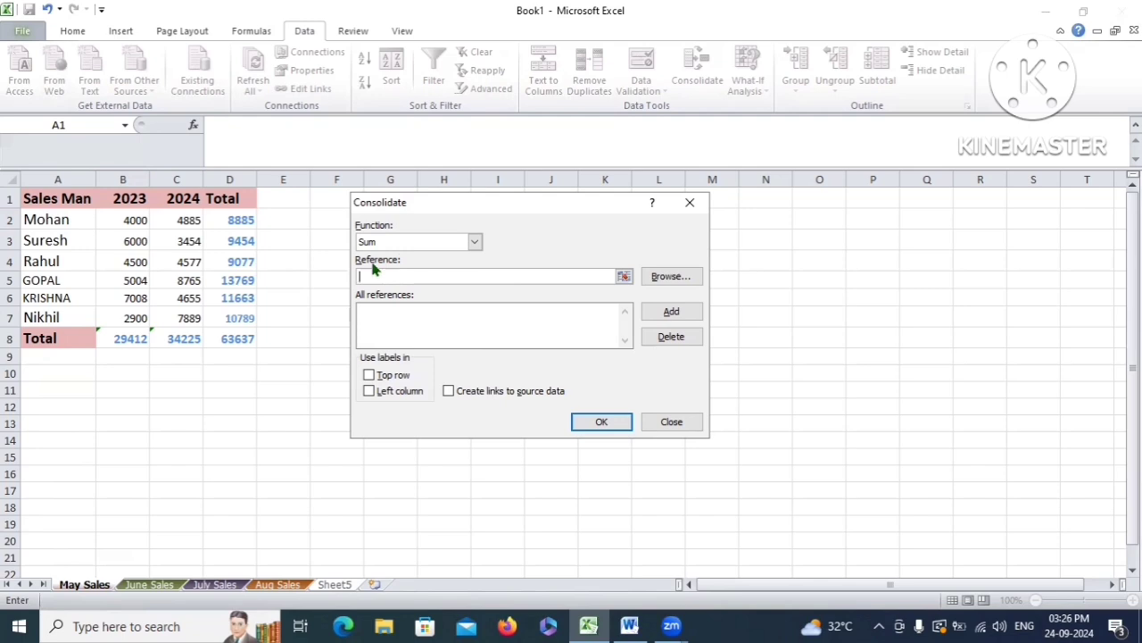
left_click(624, 277)
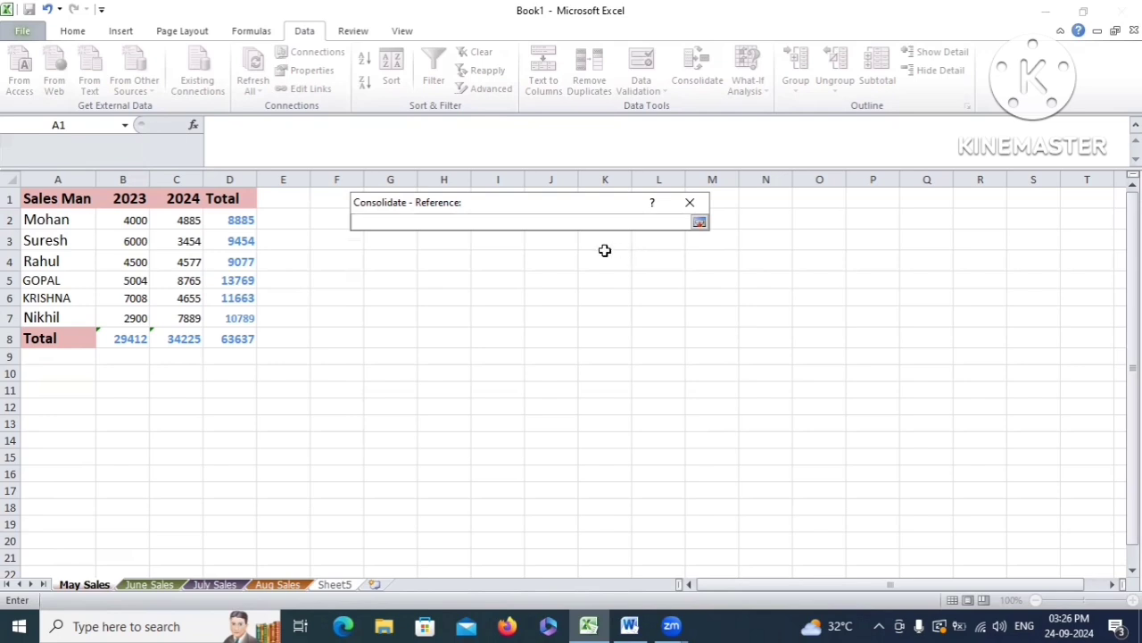
left_click_drag(526, 204, 497, 213)
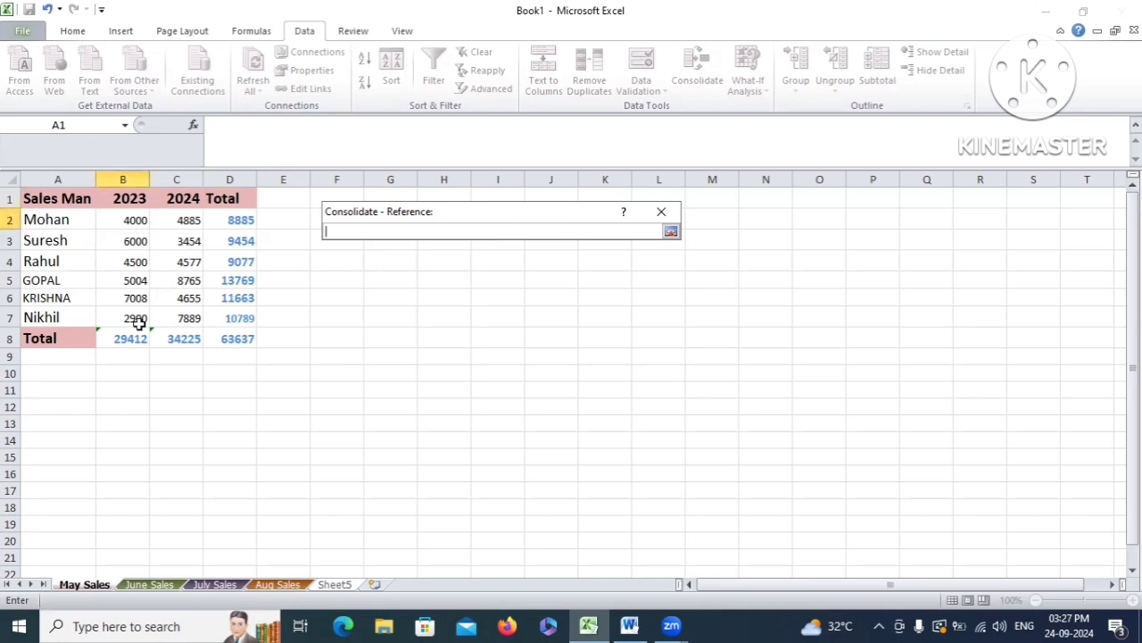
left_click(130, 219)
left_click_drag(130, 219, 184, 311)
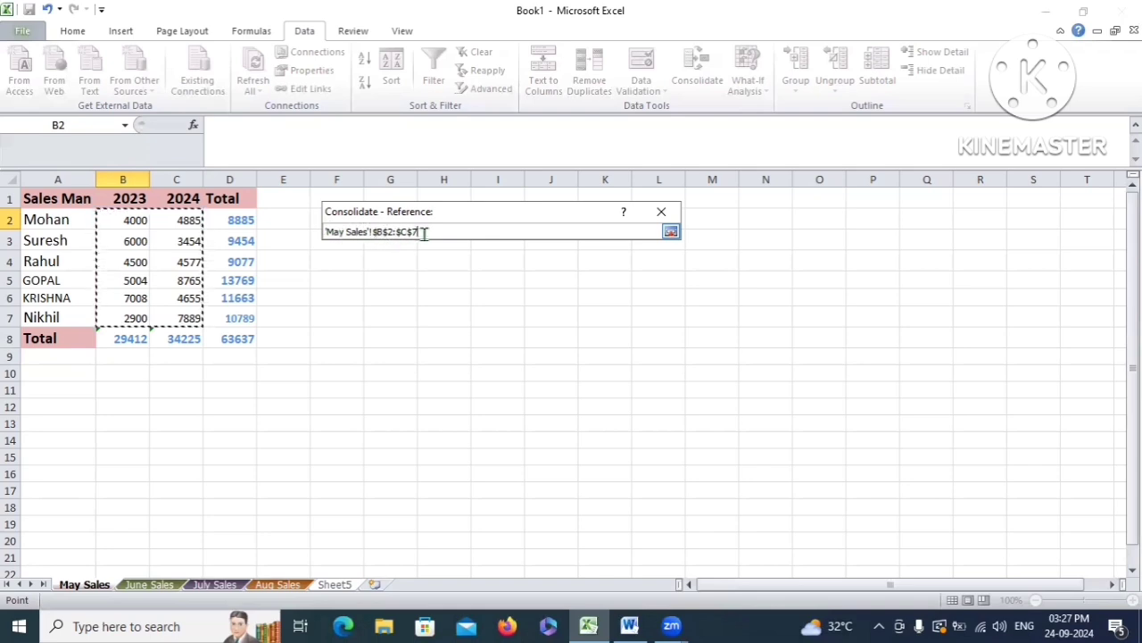
left_click(670, 232)
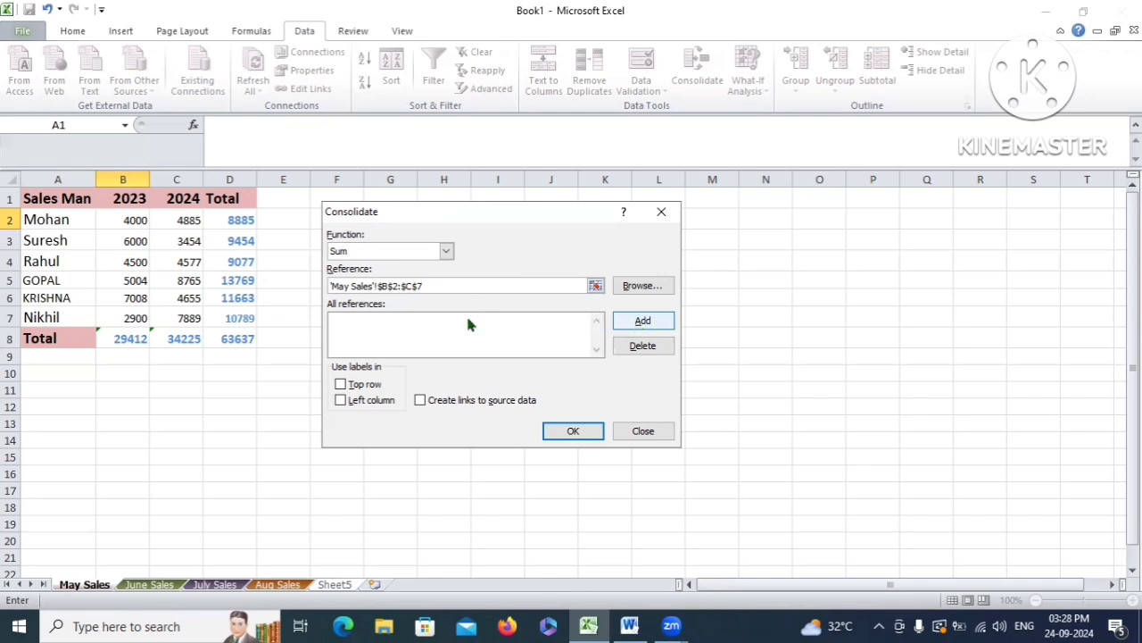
left_click(644, 322)
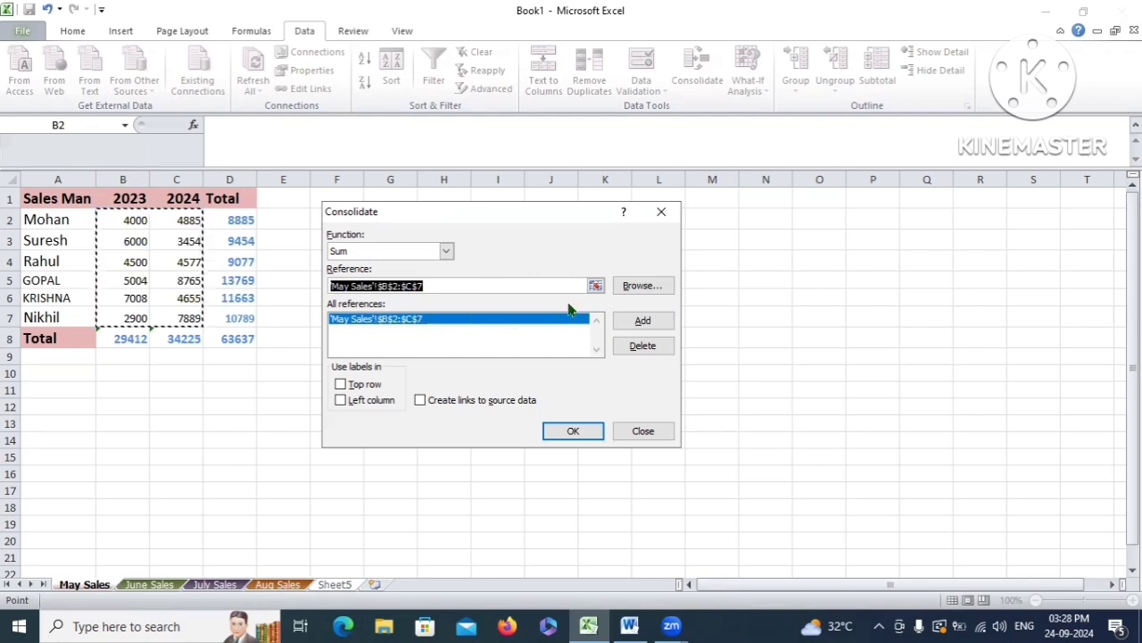
Add the June Sales range B2:C7 to the references, then move to July Sales
left_click(596, 286)
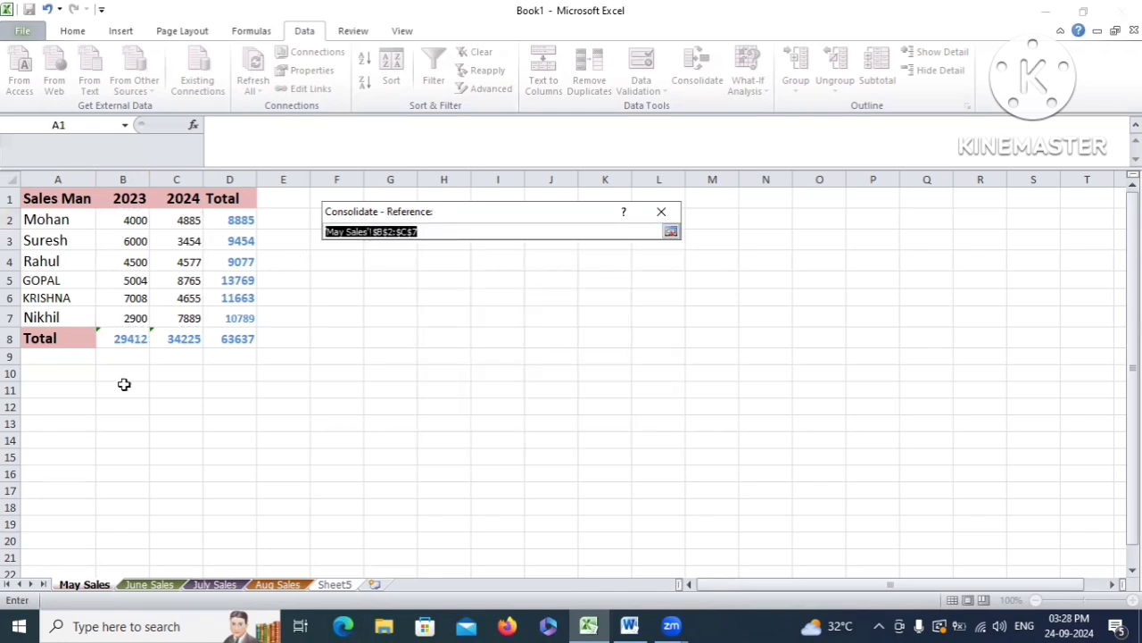
left_click(152, 585)
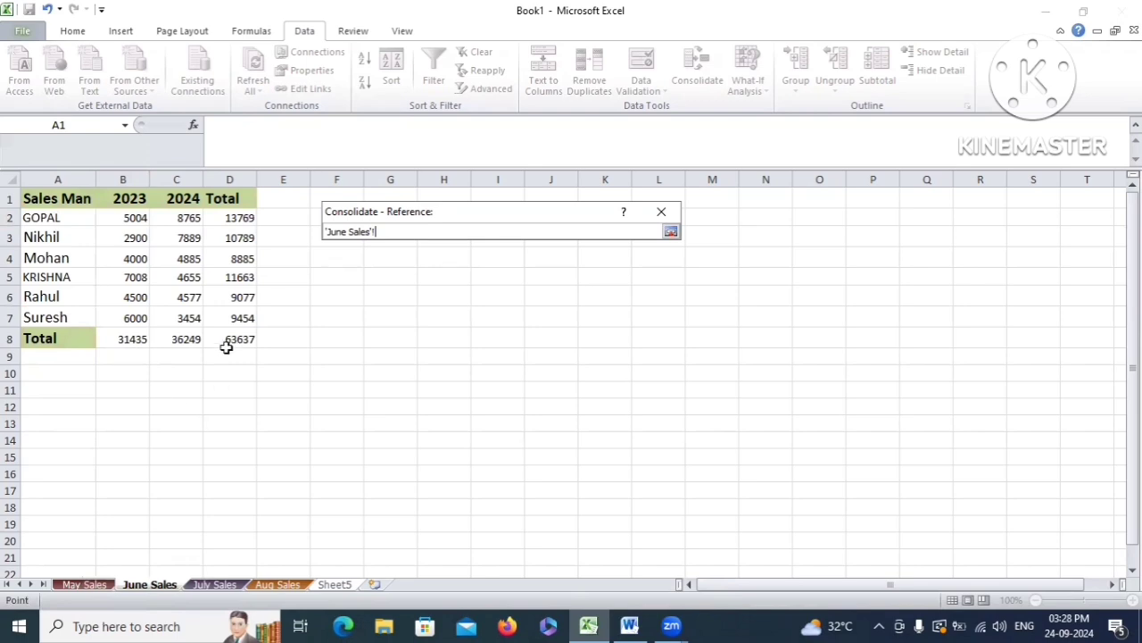
left_click_drag(129, 216, 188, 319)
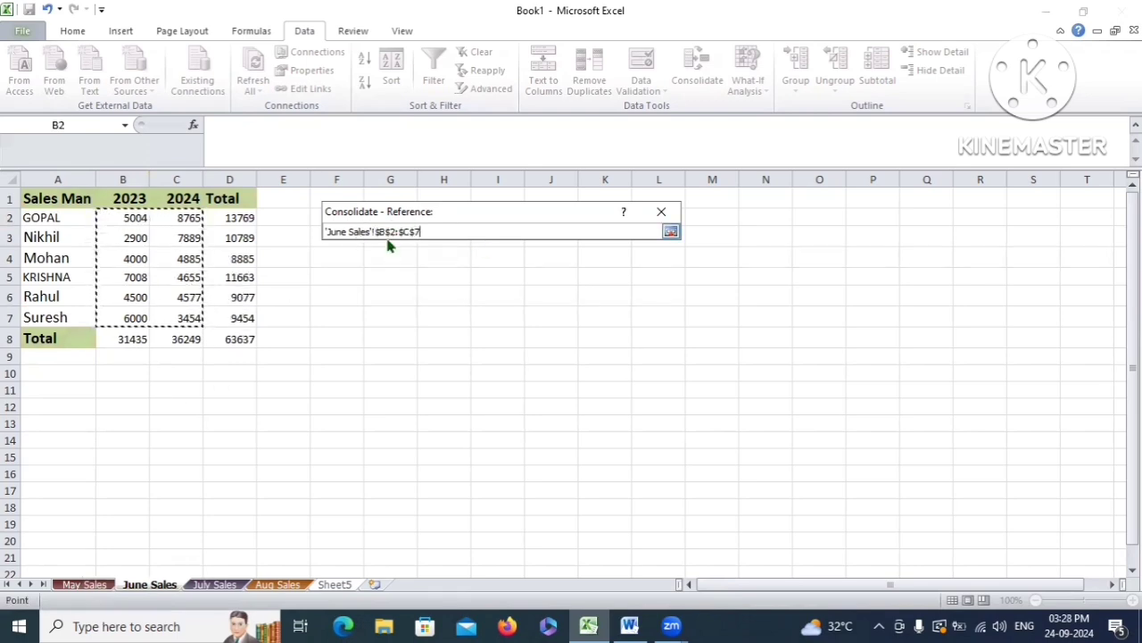
left_click(670, 232)
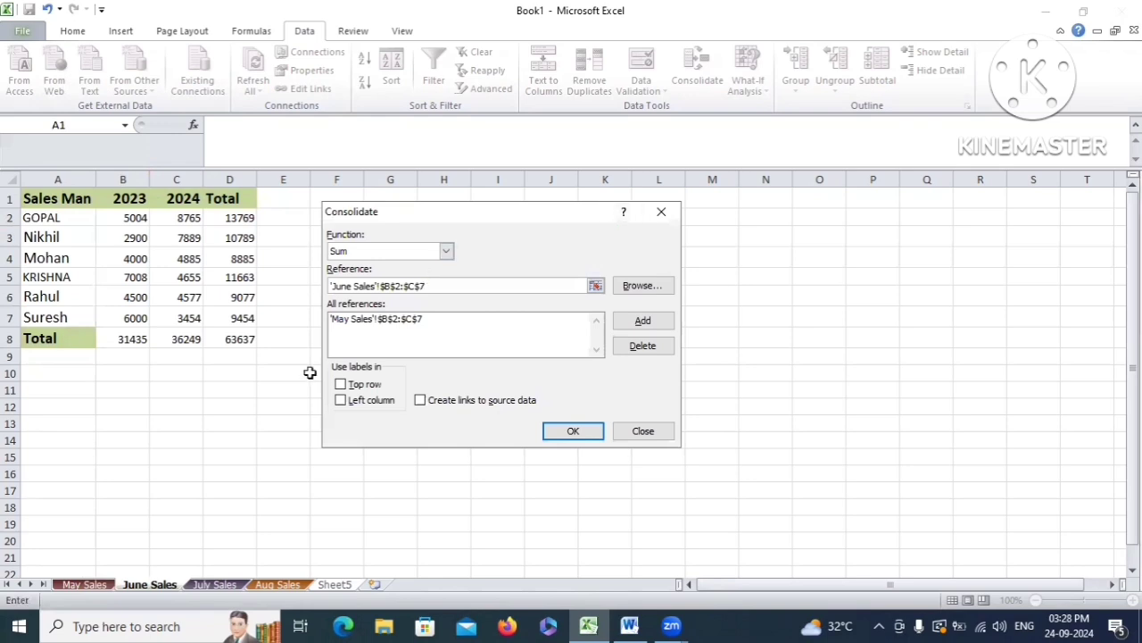
left_click(643, 321)
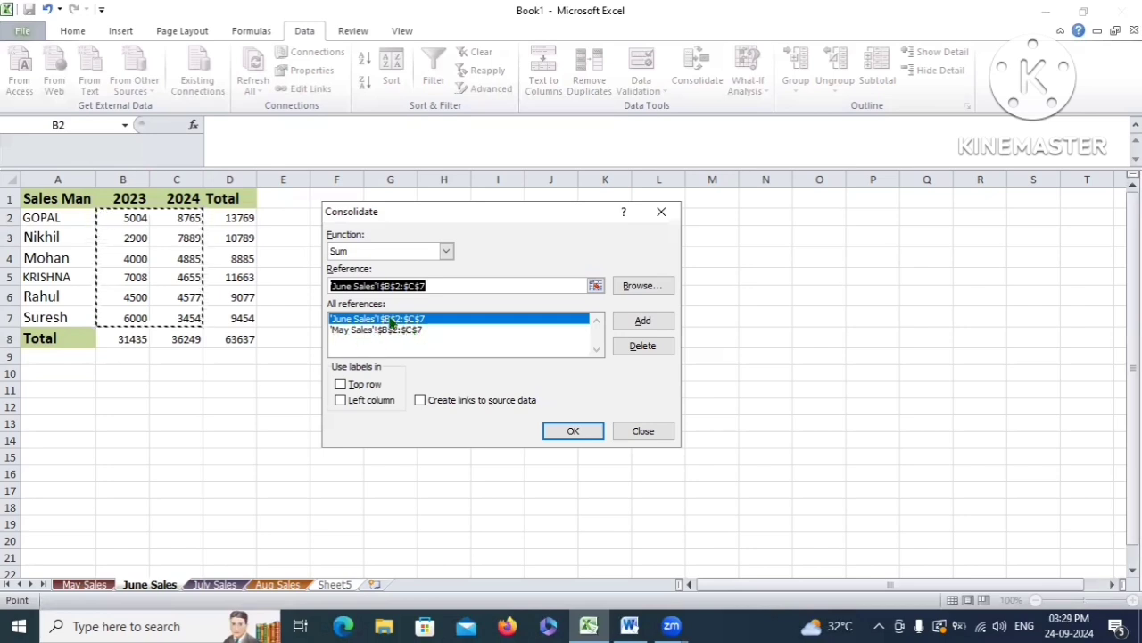
left_click(216, 585)
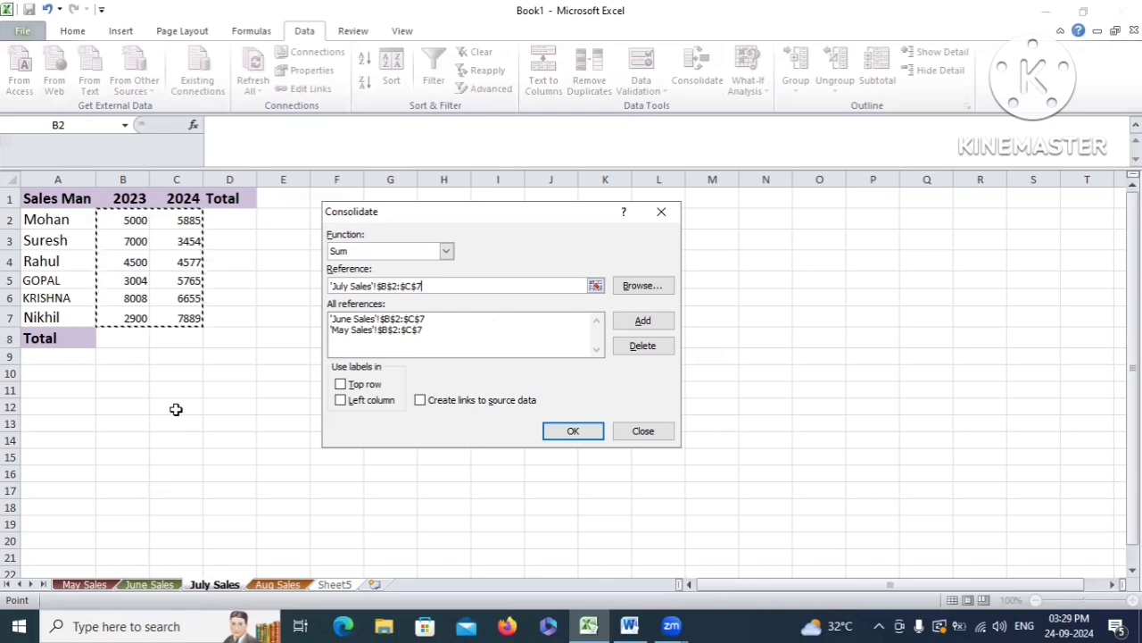
Add the July Sales and Aug Sales B2:C7 ranges to the references
left_click(645, 321)
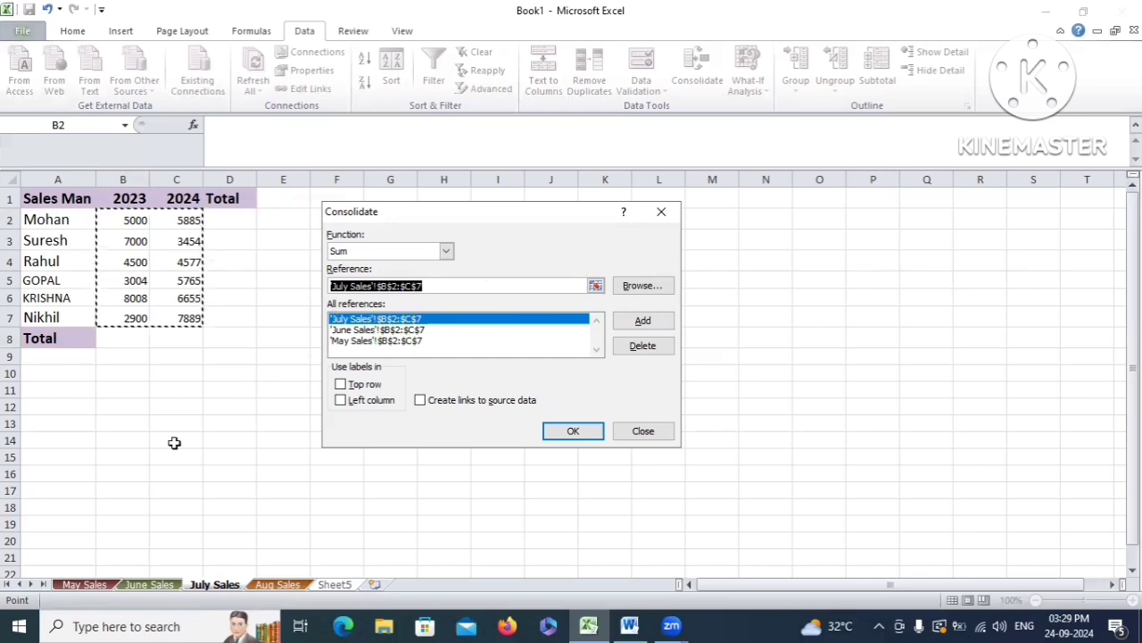
left_click(291, 587)
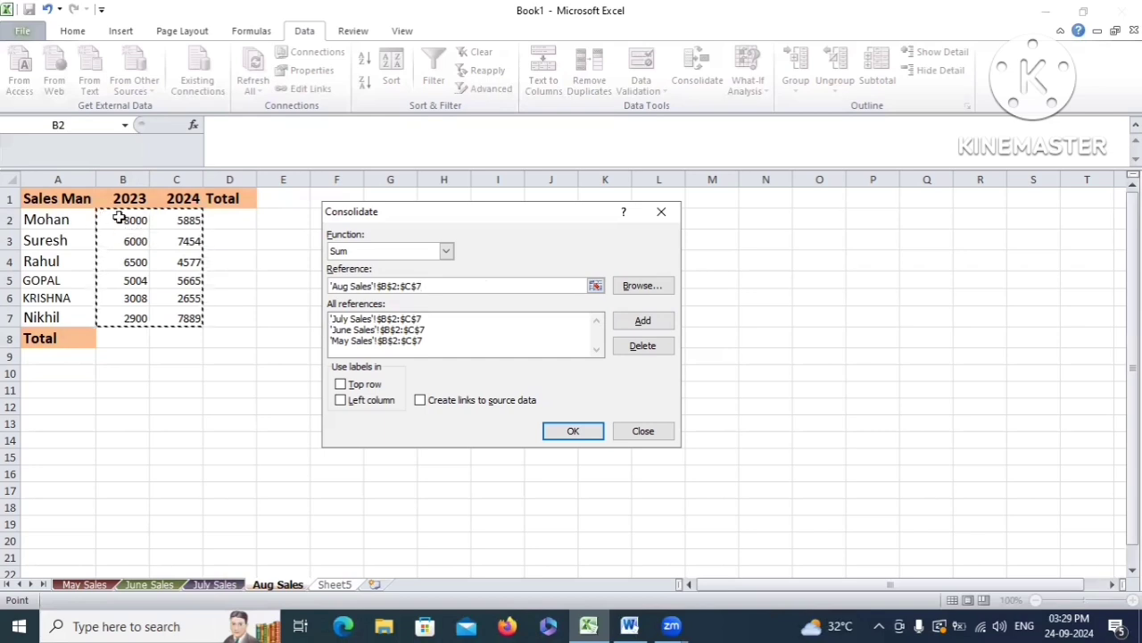
left_click_drag(109, 220, 179, 318)
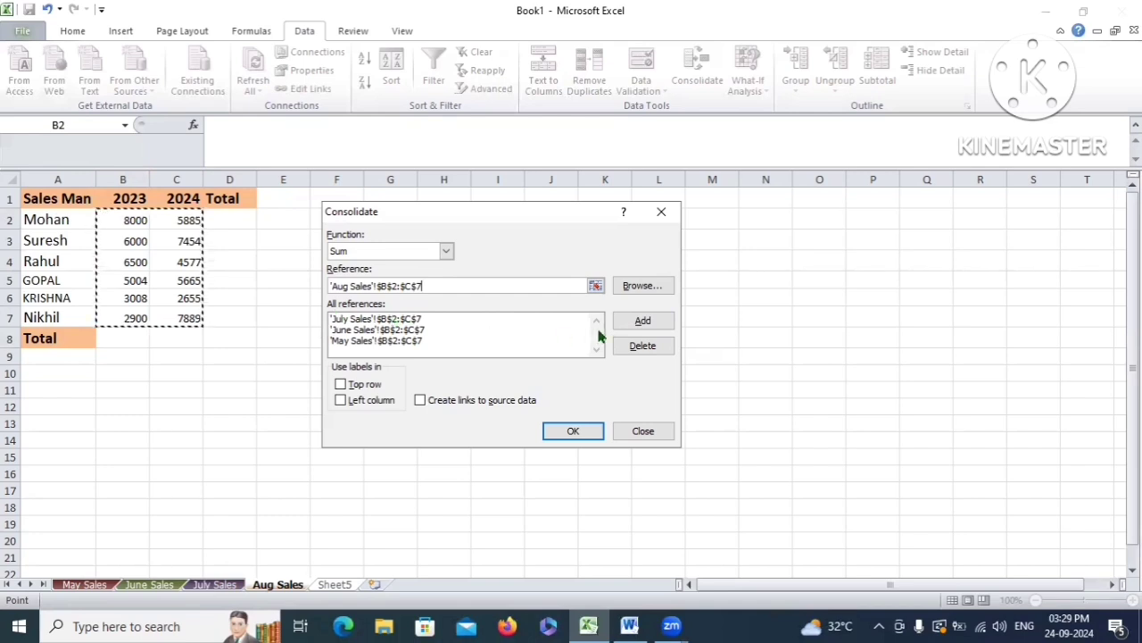
left_click(642, 320)
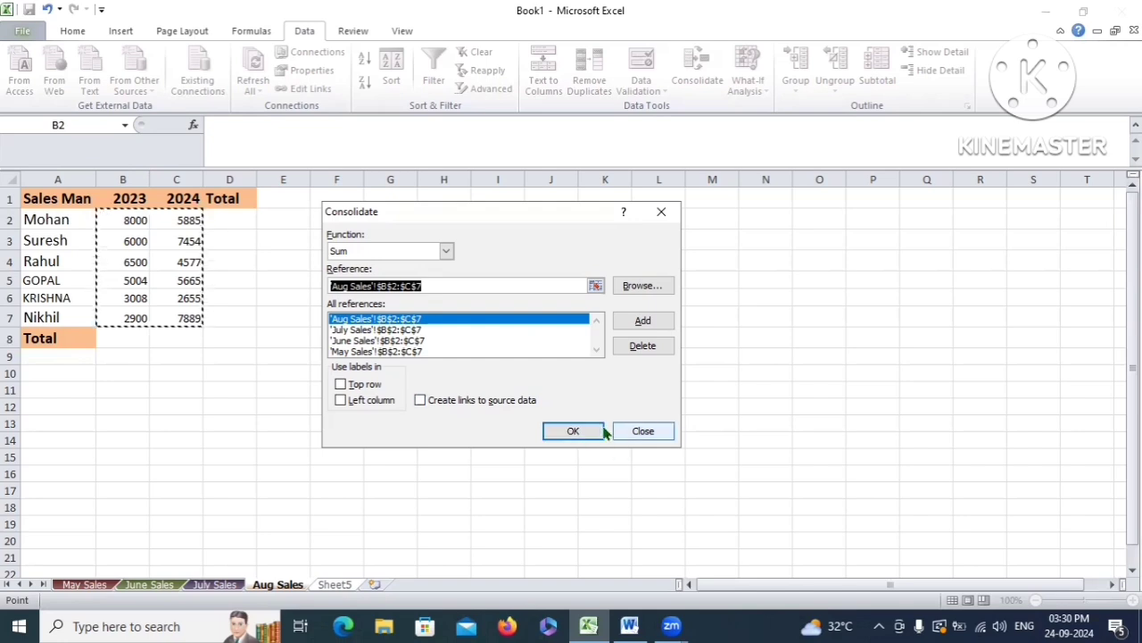
Run the consolidation and compare Sheet5's sums (22004, 25420 for Mohan) with the monthly sheets
left_click(573, 432)
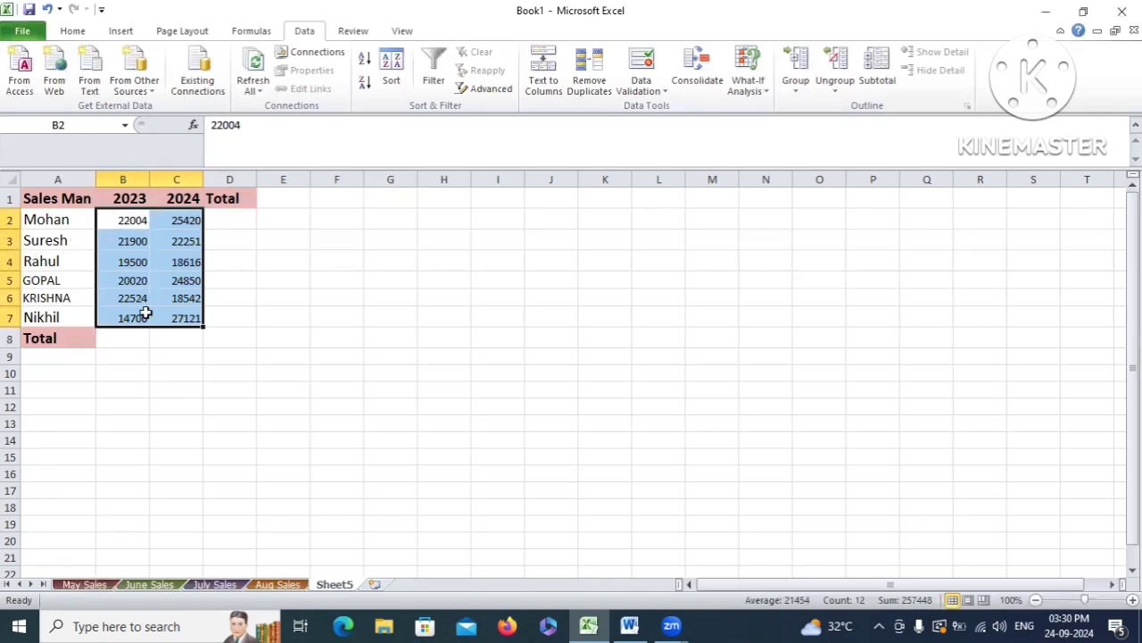
left_click(132, 222)
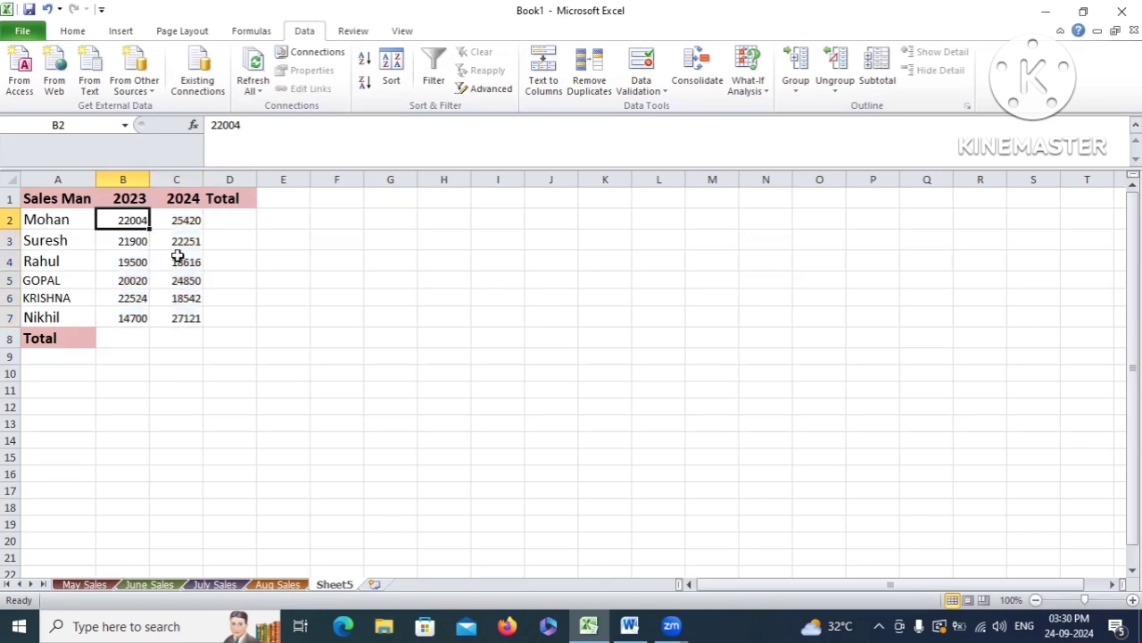
left_click(86, 585)
left_click(166, 472)
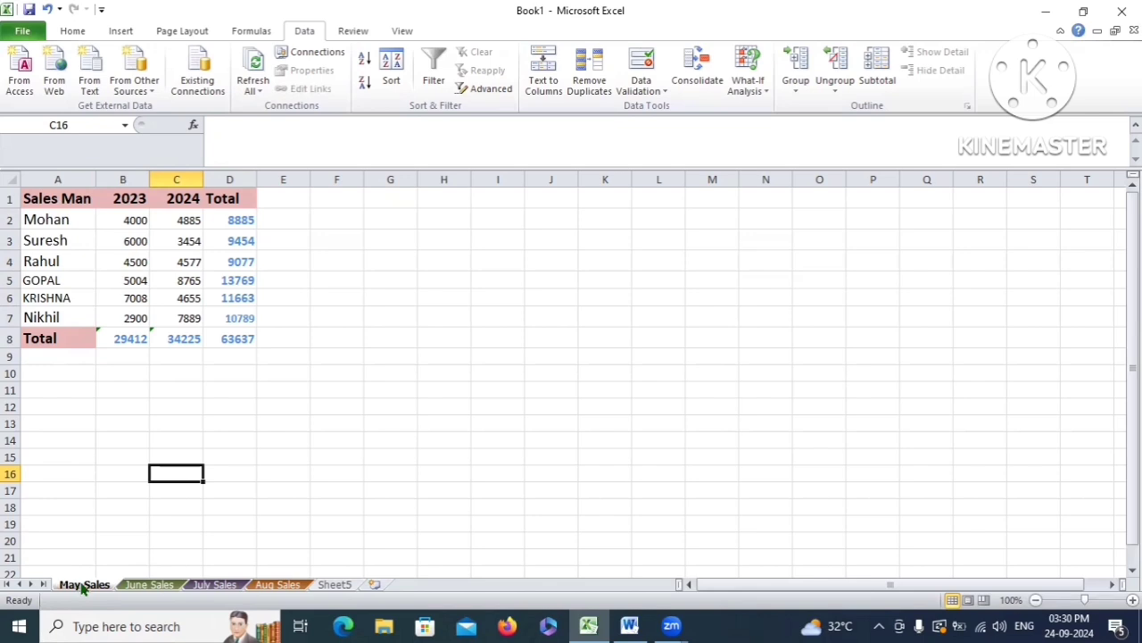
left_click(150, 585)
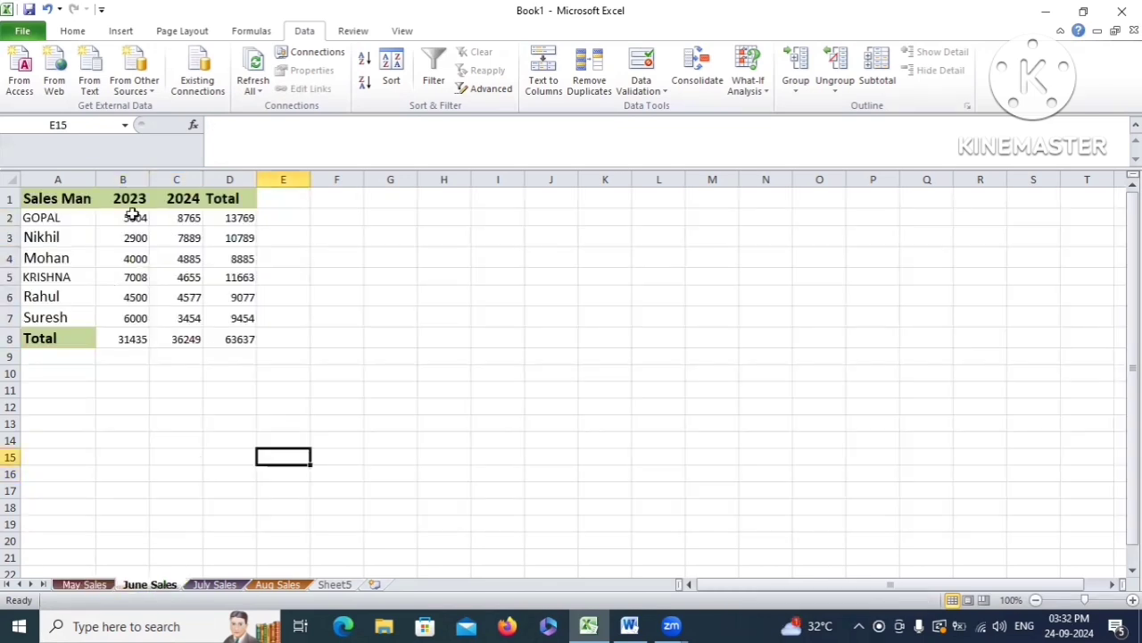
left_click(212, 586)
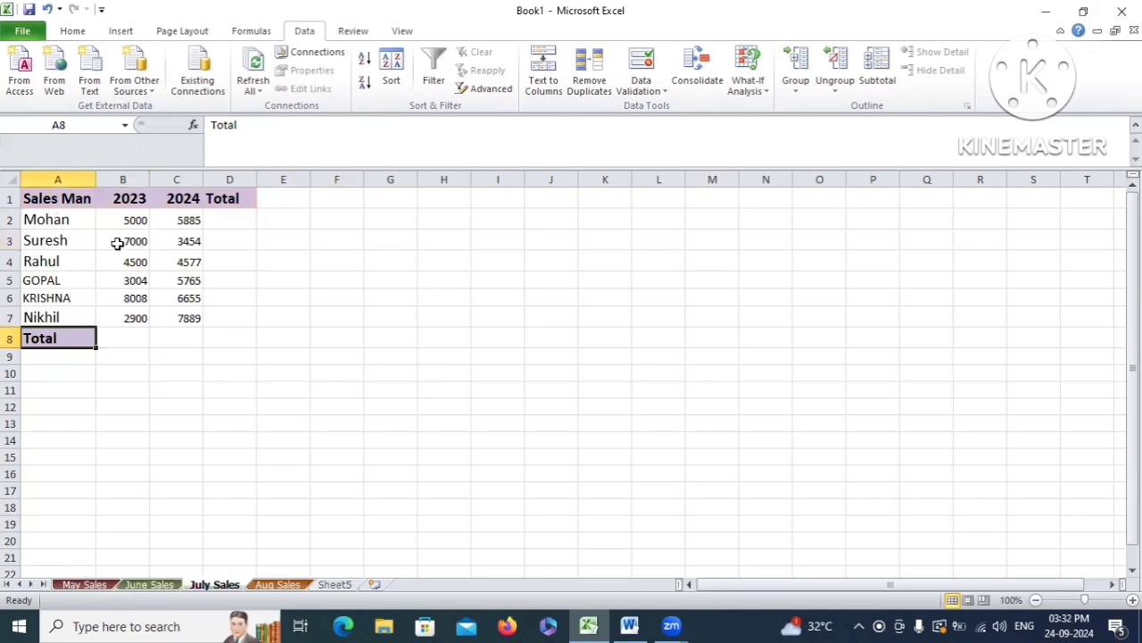
left_click(278, 585)
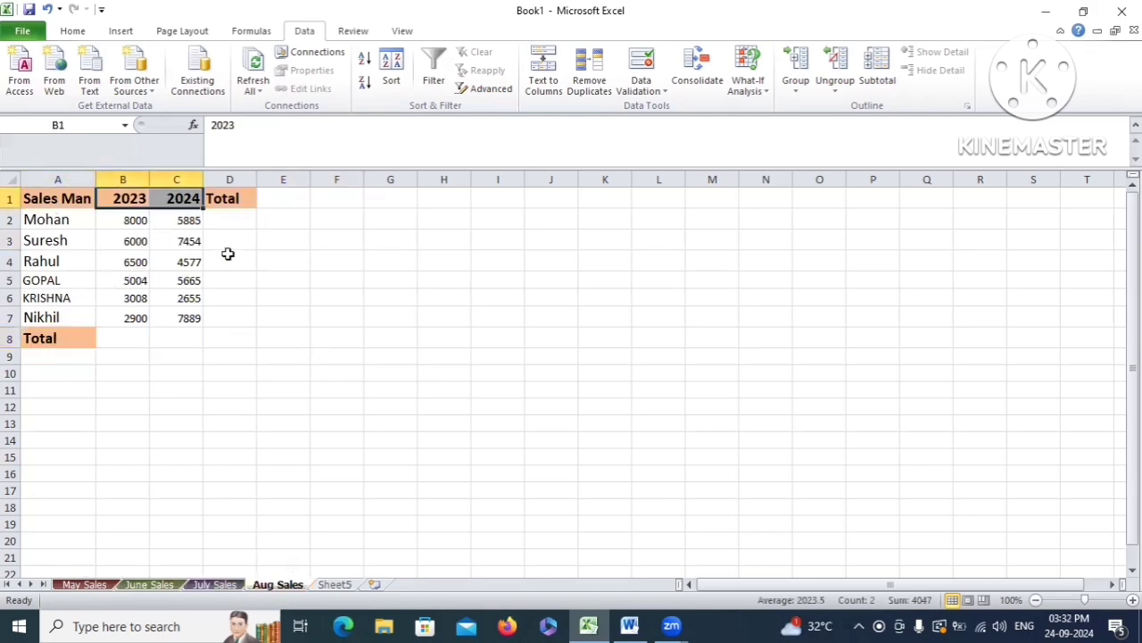
left_click(344, 586)
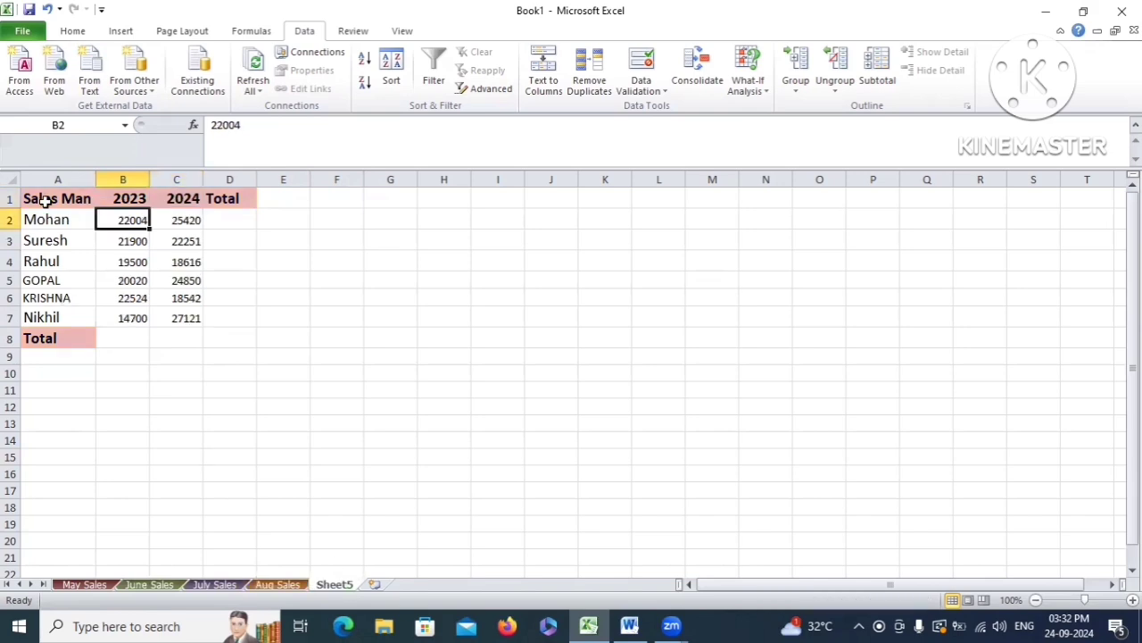
left_click(192, 219)
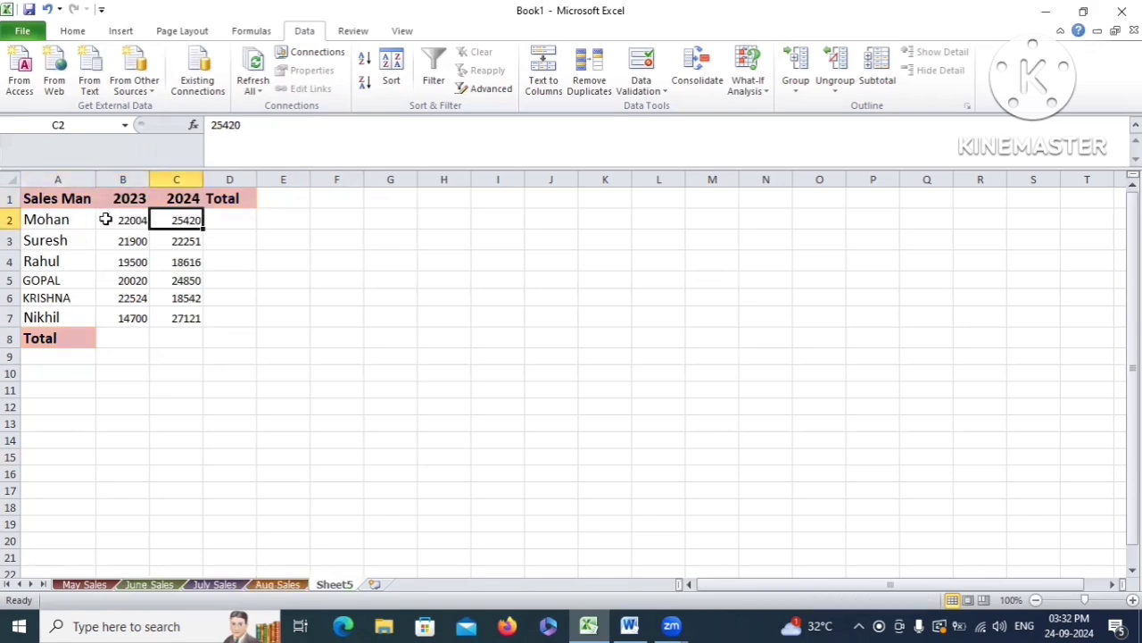
left_click(105, 219)
left_click_drag(151, 243, 189, 315)
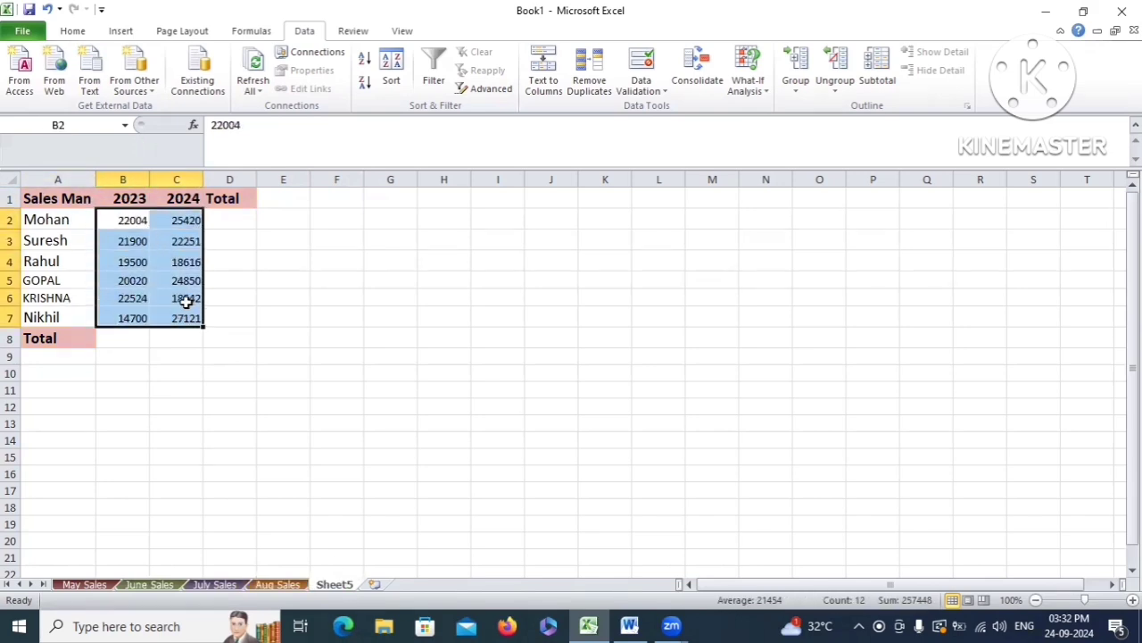
Enter =SUM(B2:C2) in D2 and fill it down to D7 for every salesman's total
left_click(223, 220)
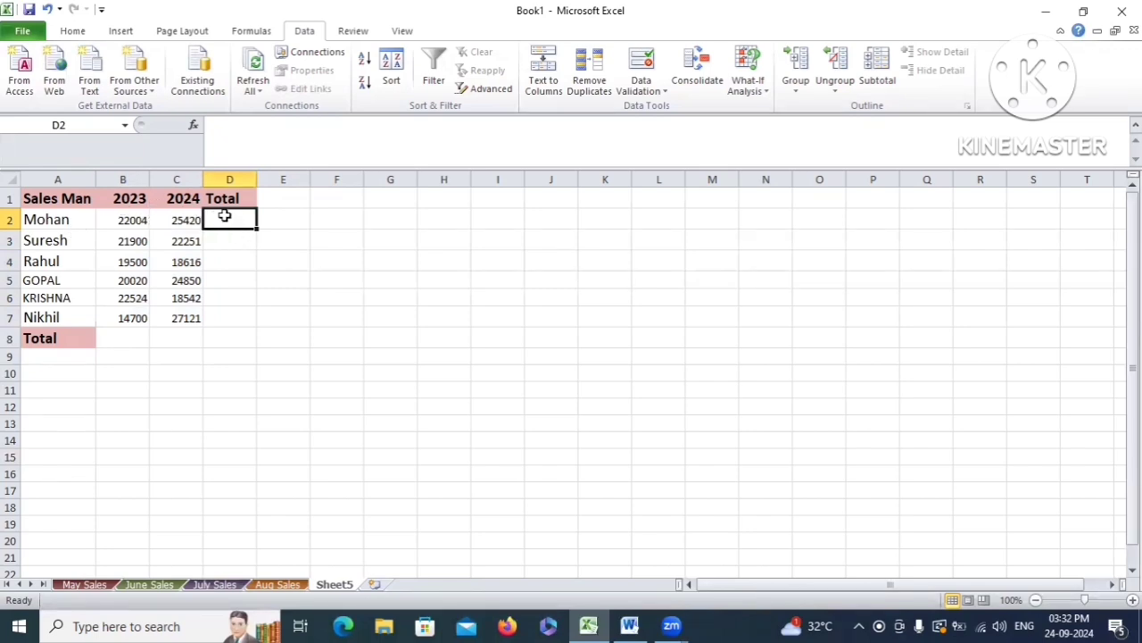
type("=su")
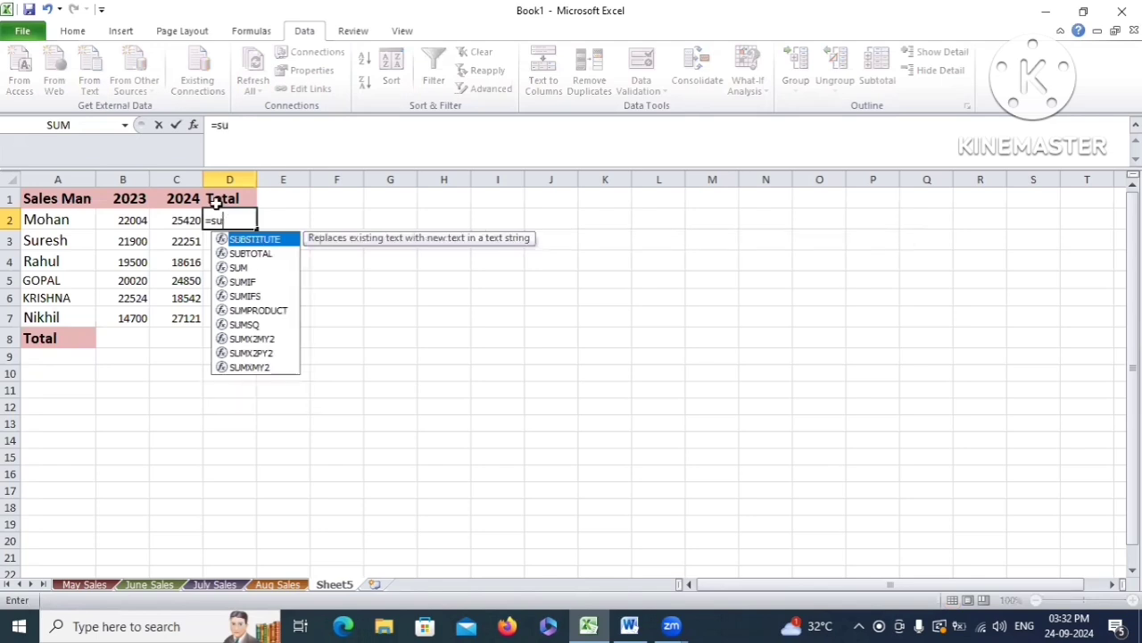
type("m")
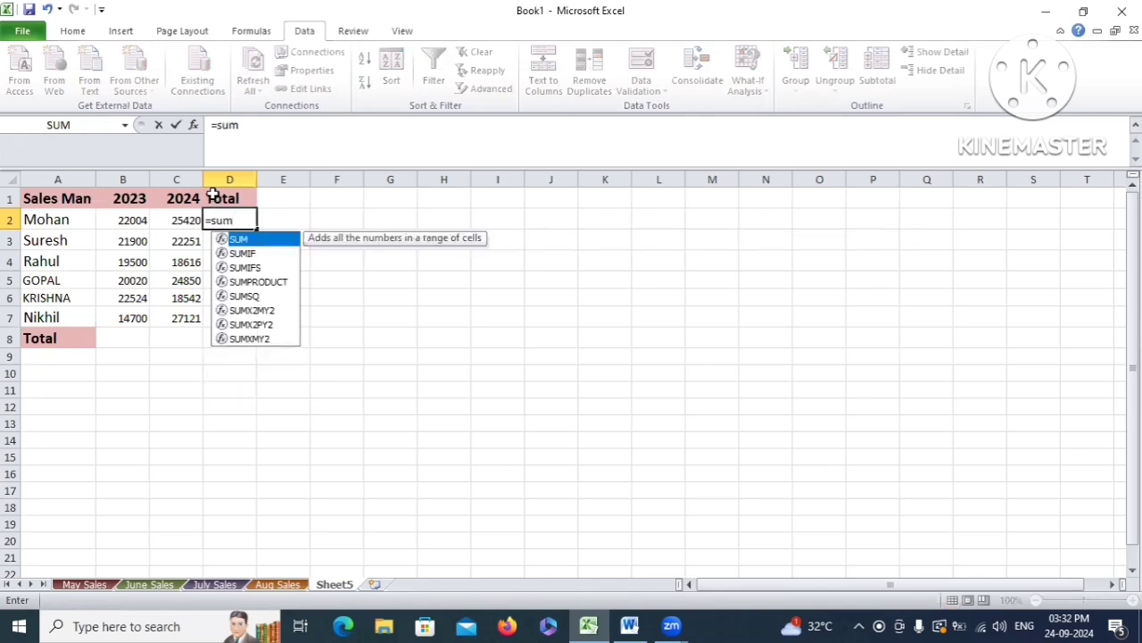
type("(")
left_click(107, 222)
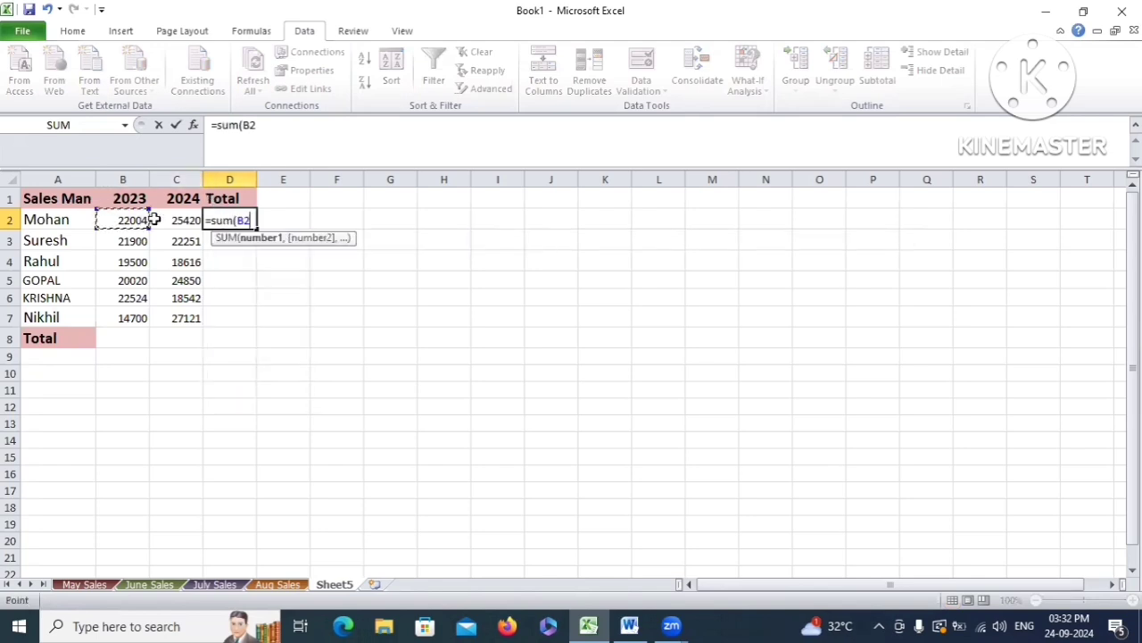
left_click_drag(153, 219, 170, 220)
type(")")
key("Return")
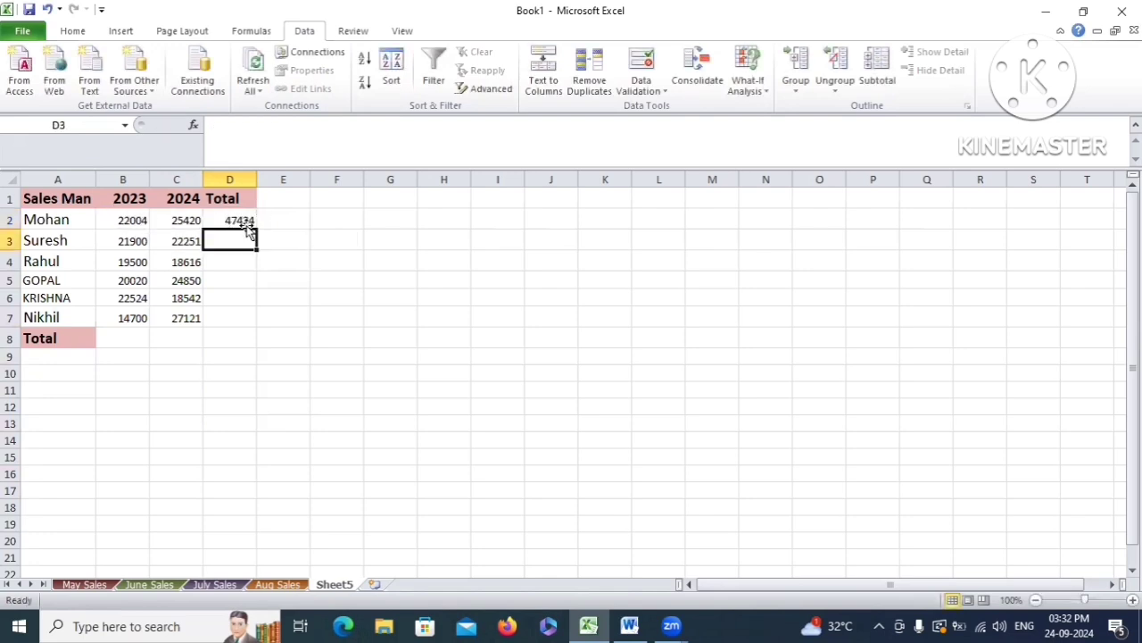
left_click(251, 225)
left_click_drag(257, 230, 250, 321)
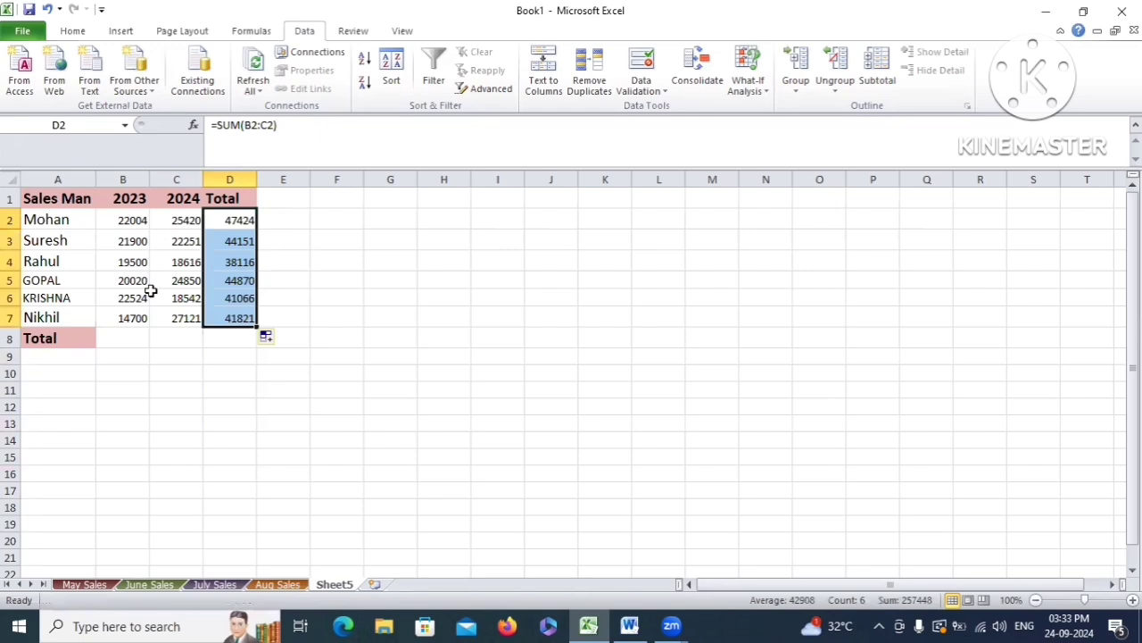
left_click(126, 342)
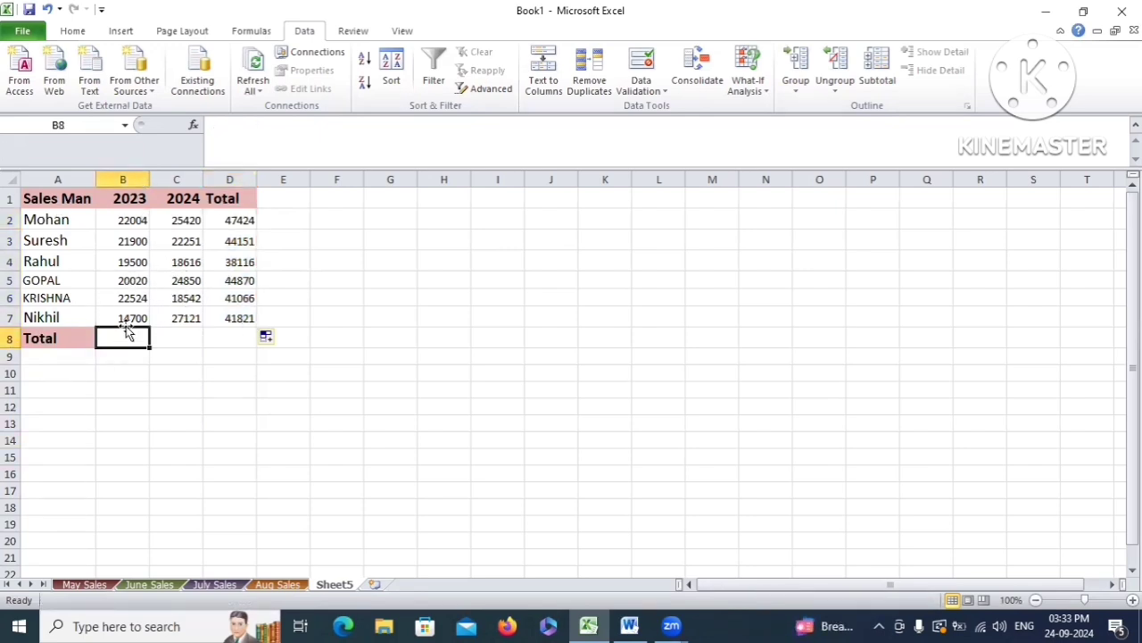
Enter =SUM(B2:B7) in B8, giving a 2023 total of 120648
type("=sum")
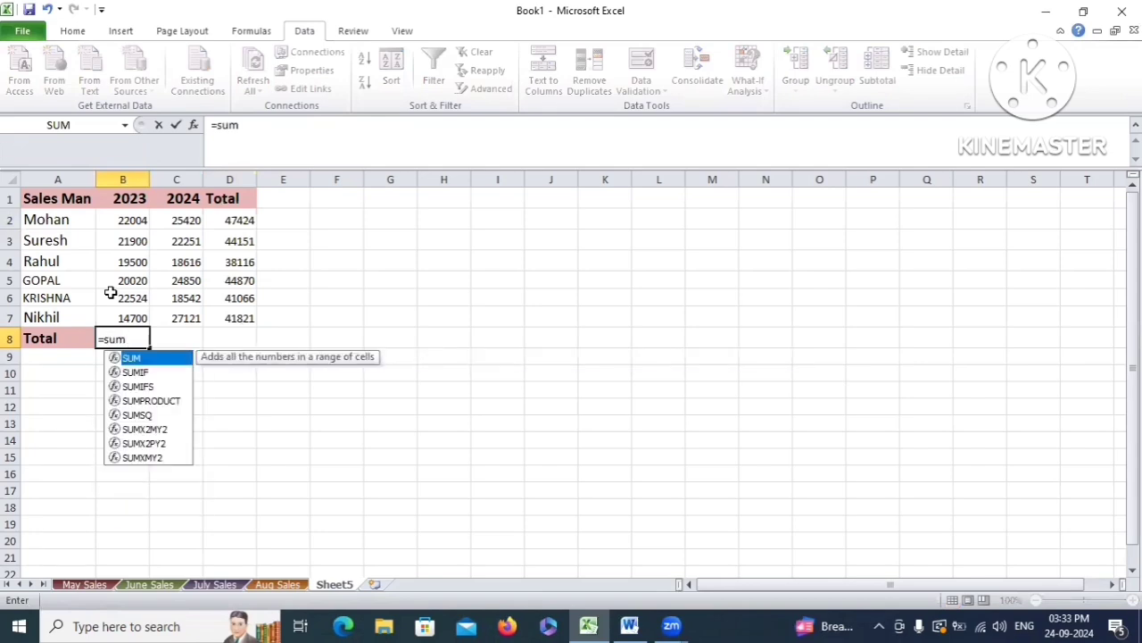
type("(")
left_click_drag(120, 216, 129, 318)
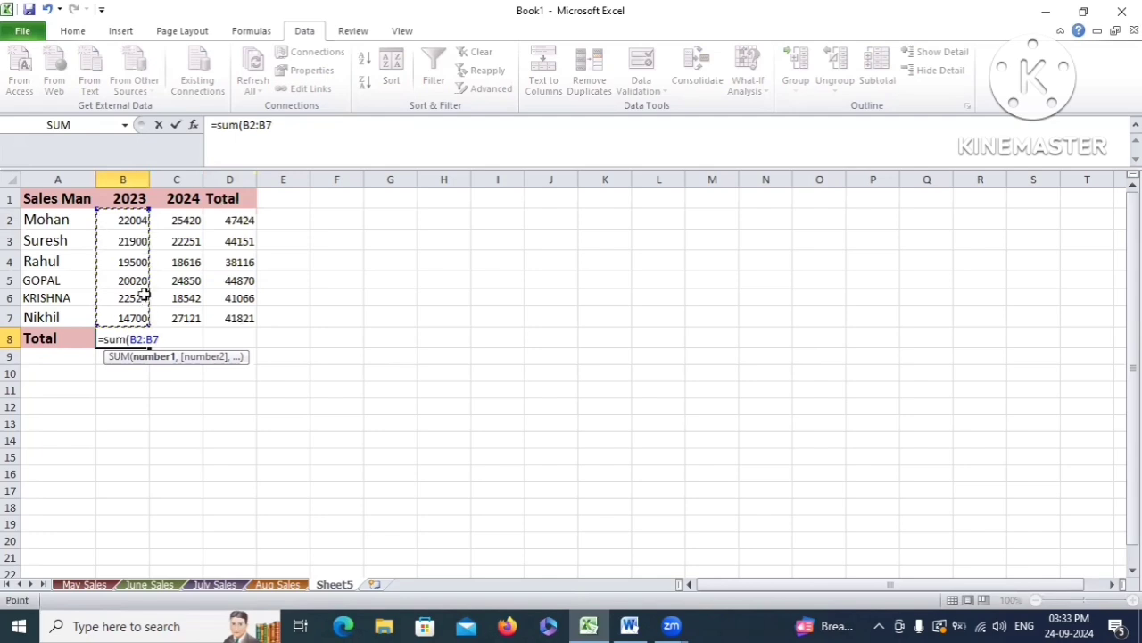
type(")")
key("Return")
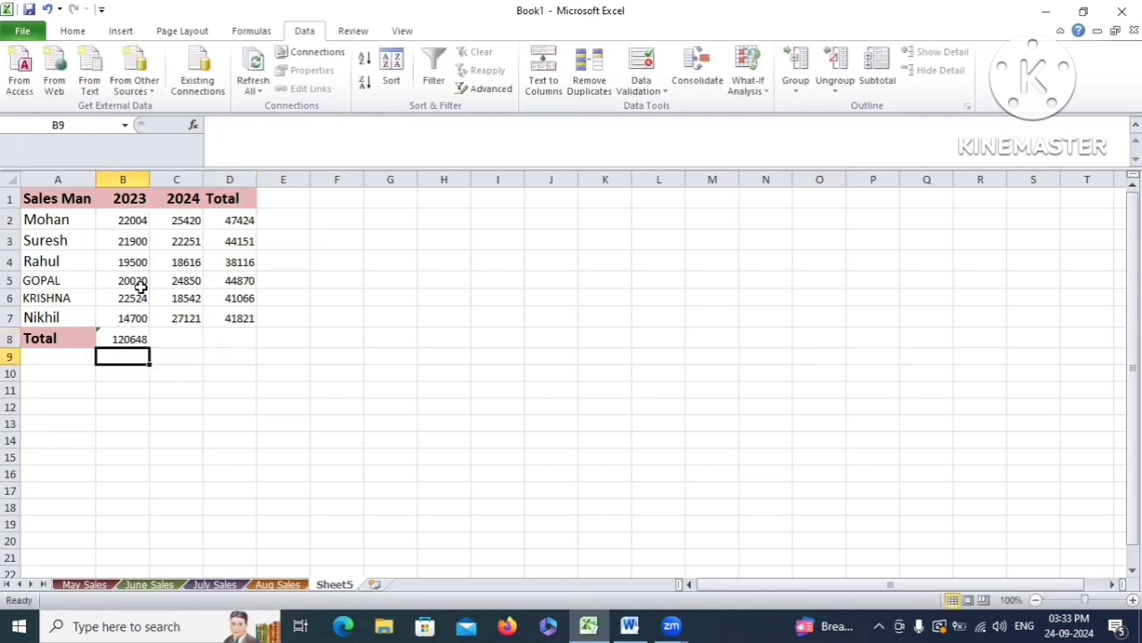
left_click(123, 338)
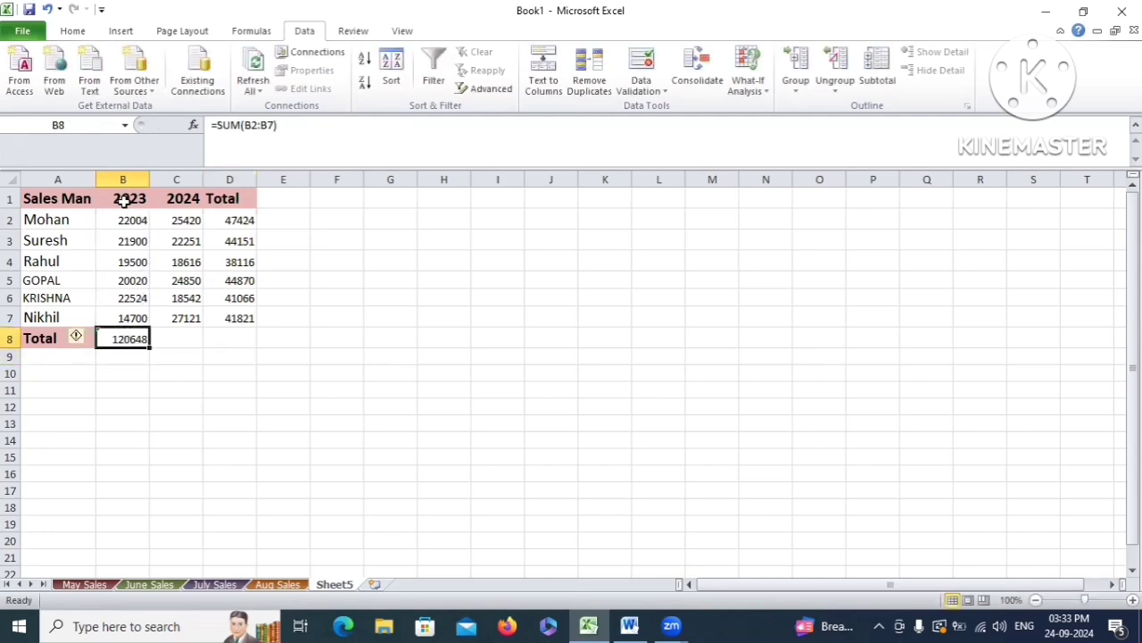
left_click(123, 197)
left_click_drag(123, 218, 129, 309)
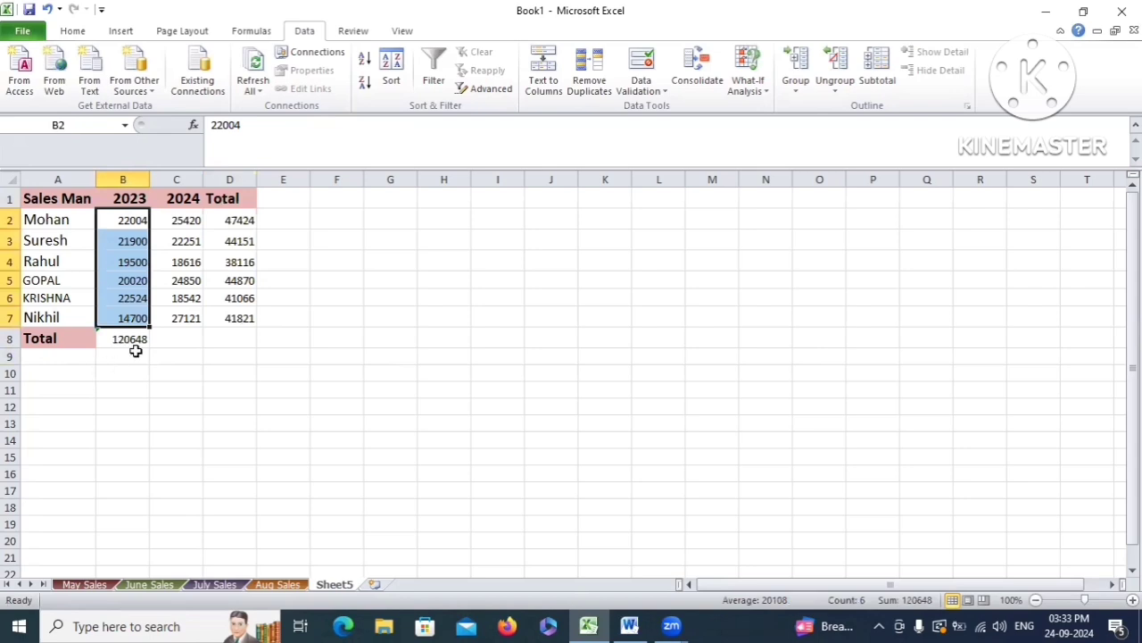
Fill B8 across to D8 (136800, 257448) and highlight Define Name in the Word notes
left_click(134, 344)
left_click_drag(149, 348, 248, 337)
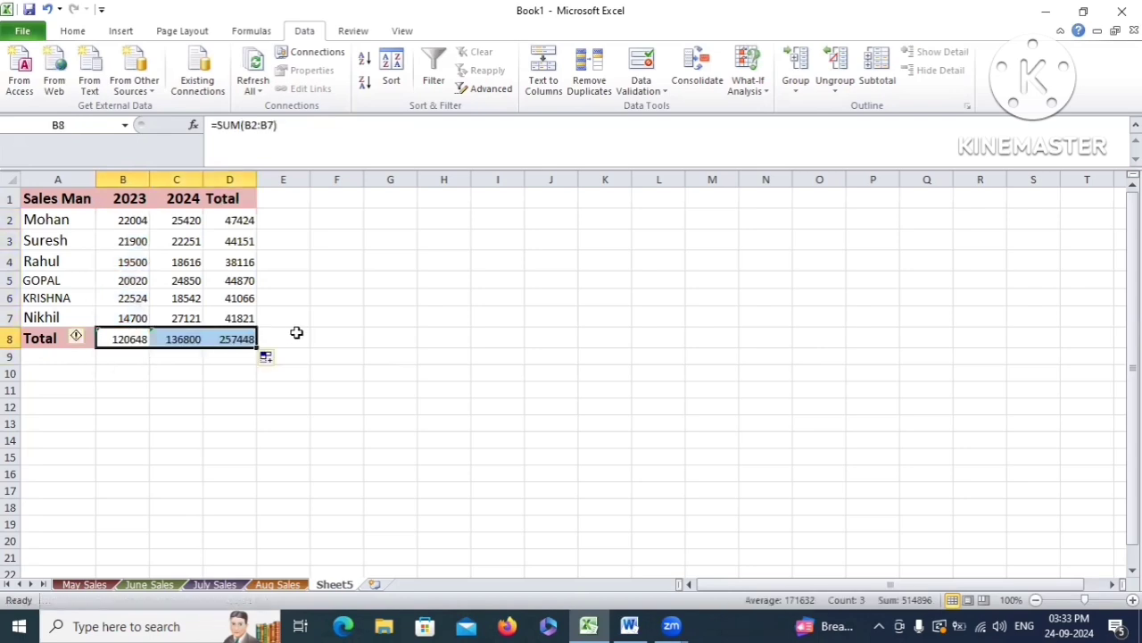
left_click(283, 285)
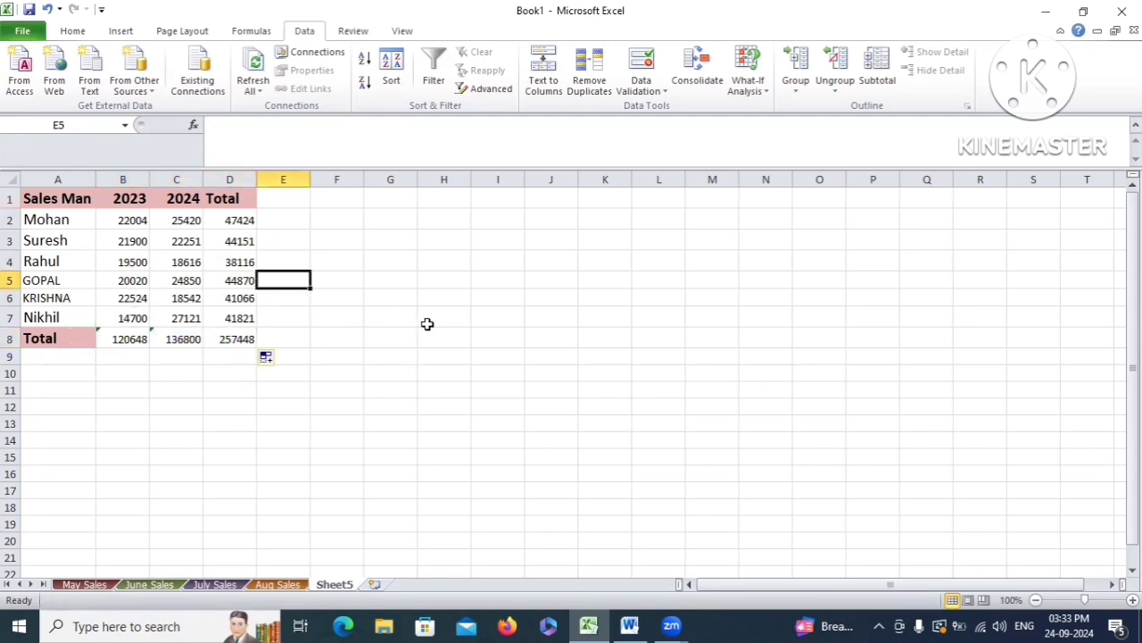
left_click(347, 298)
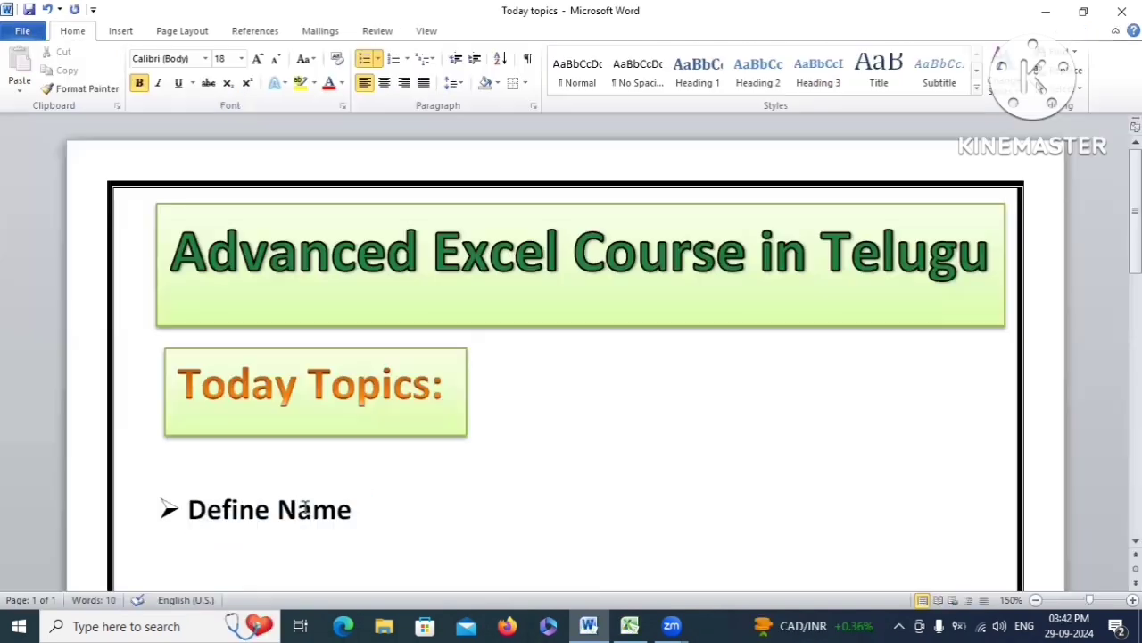
left_click_drag(189, 509, 371, 511)
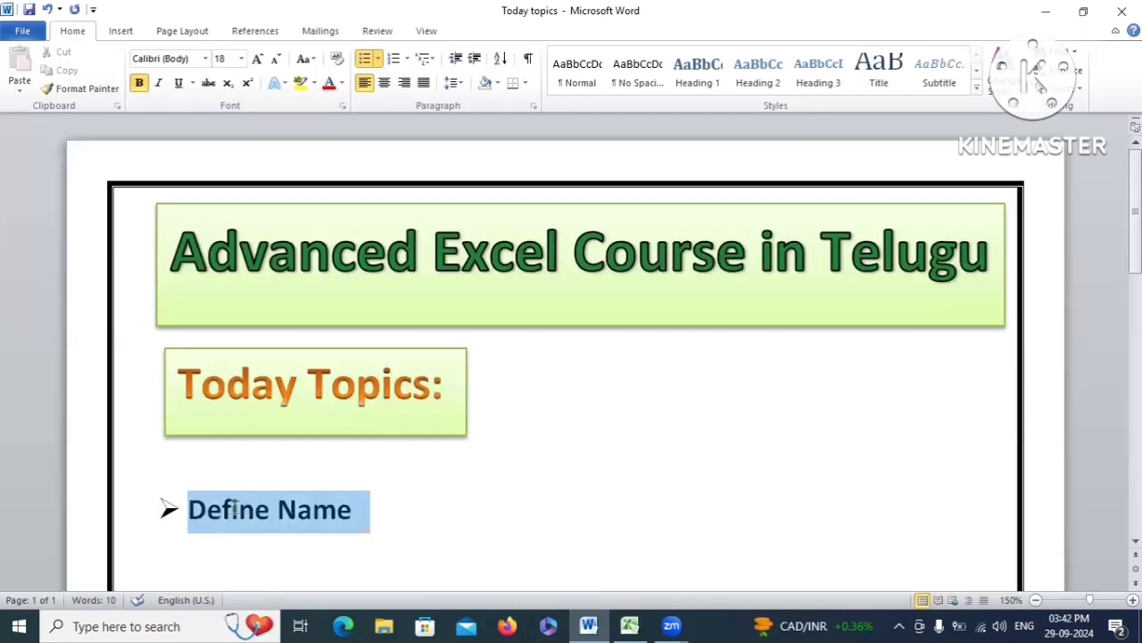
Clear the Define Name highlight in Word and return to Excel's Sheet7 marks table
left_click(365, 502)
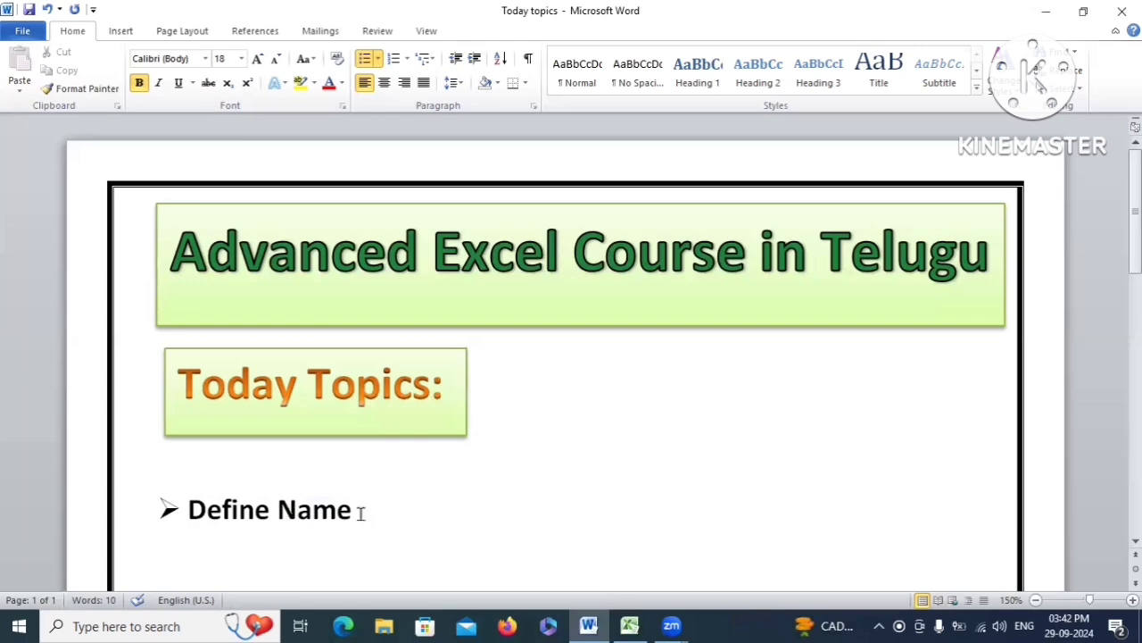
left_click(630, 625)
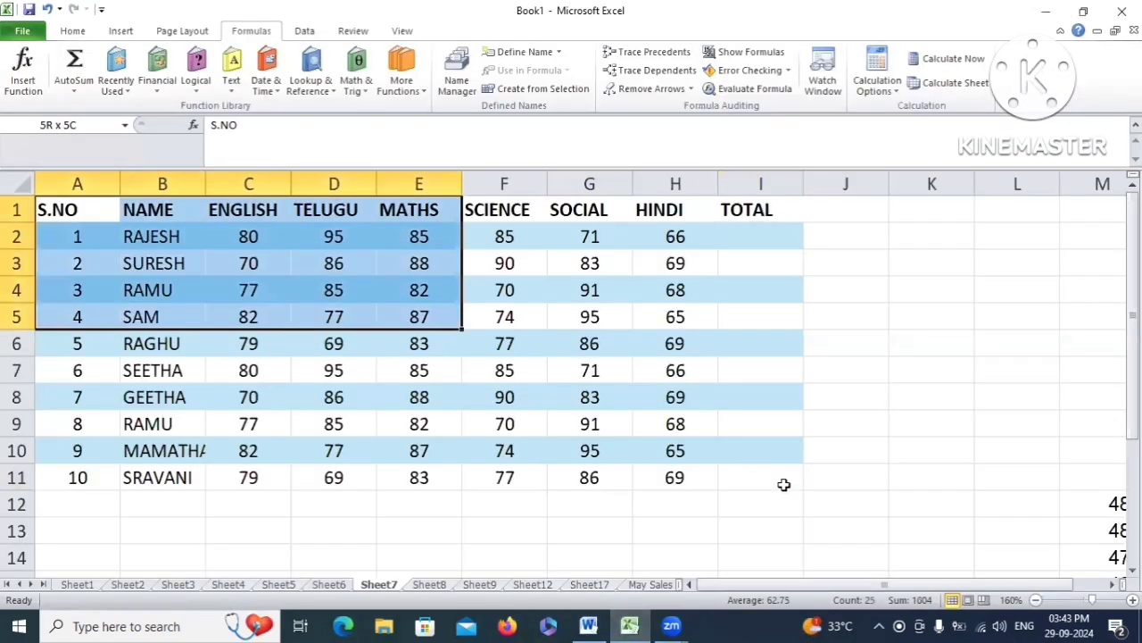
left_click(162, 263)
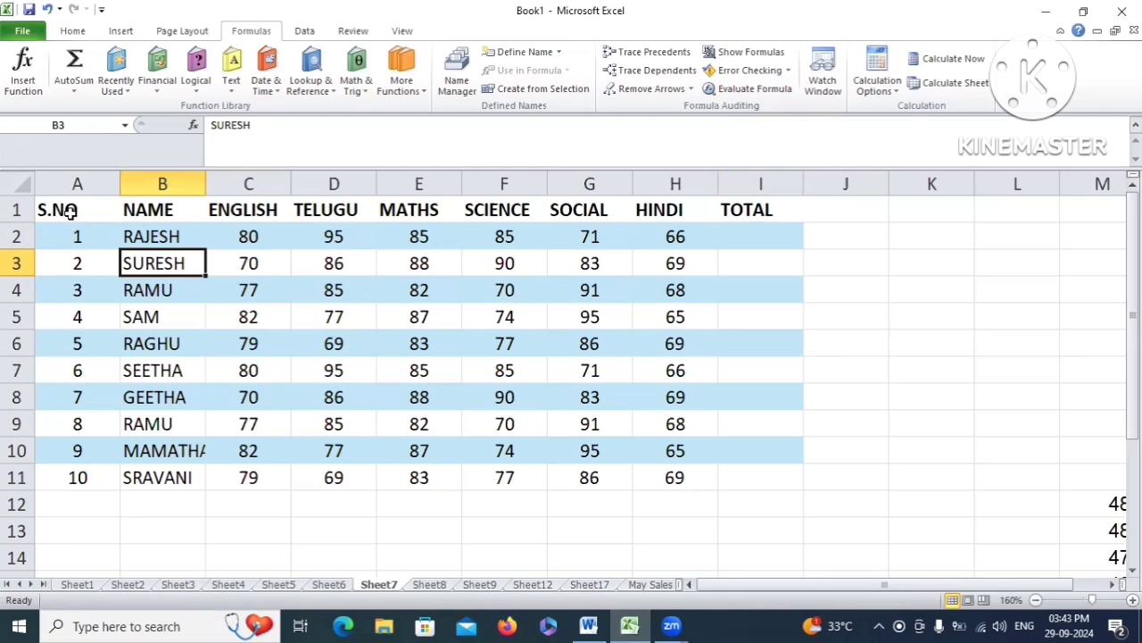
left_click_drag(70, 212, 723, 477)
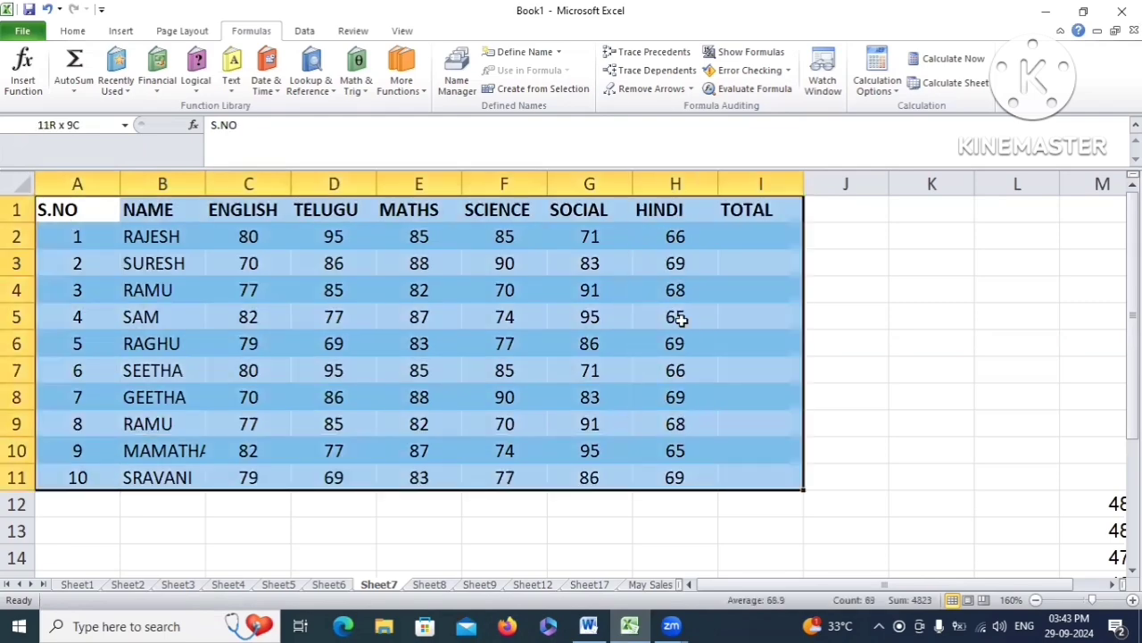
left_click(425, 397)
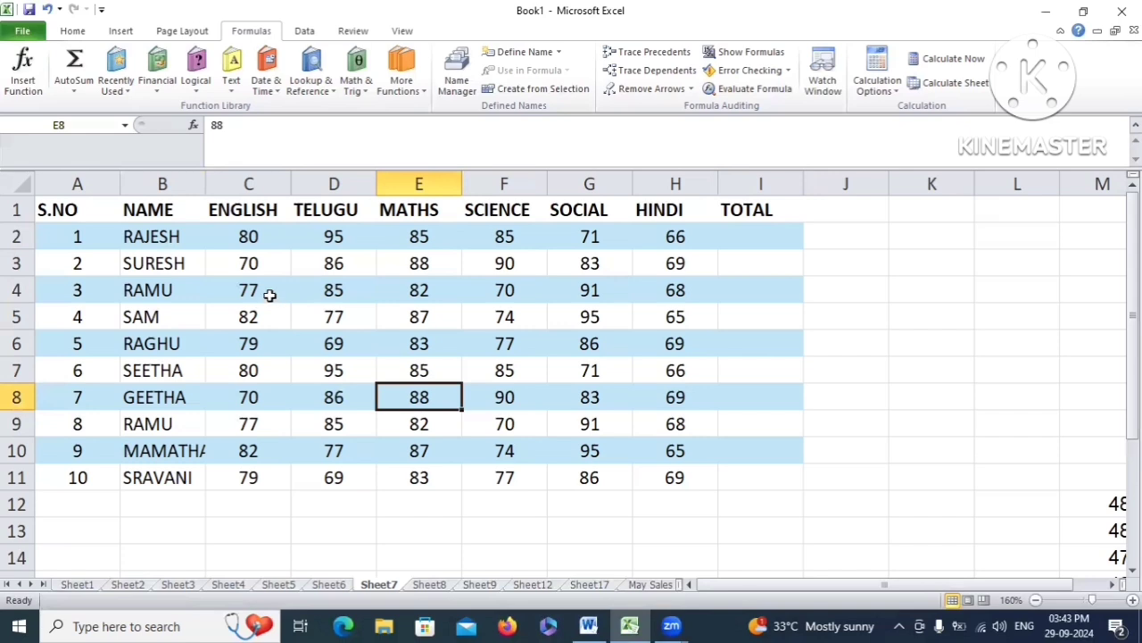
left_click_drag(234, 237, 645, 241)
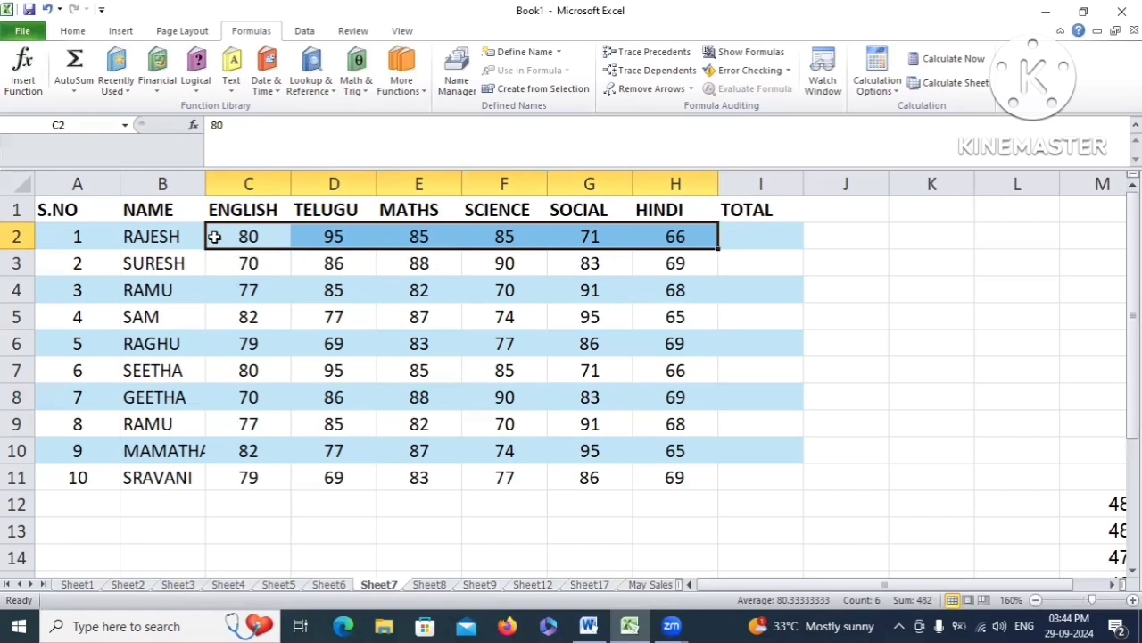
left_click_drag(216, 237, 660, 237)
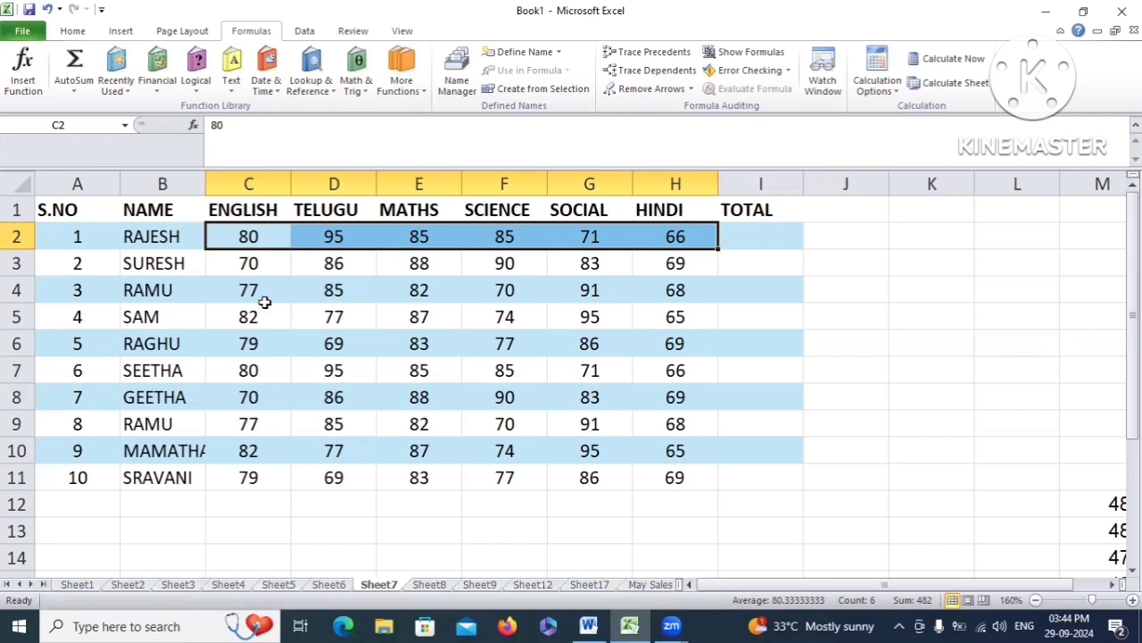
left_click(159, 236)
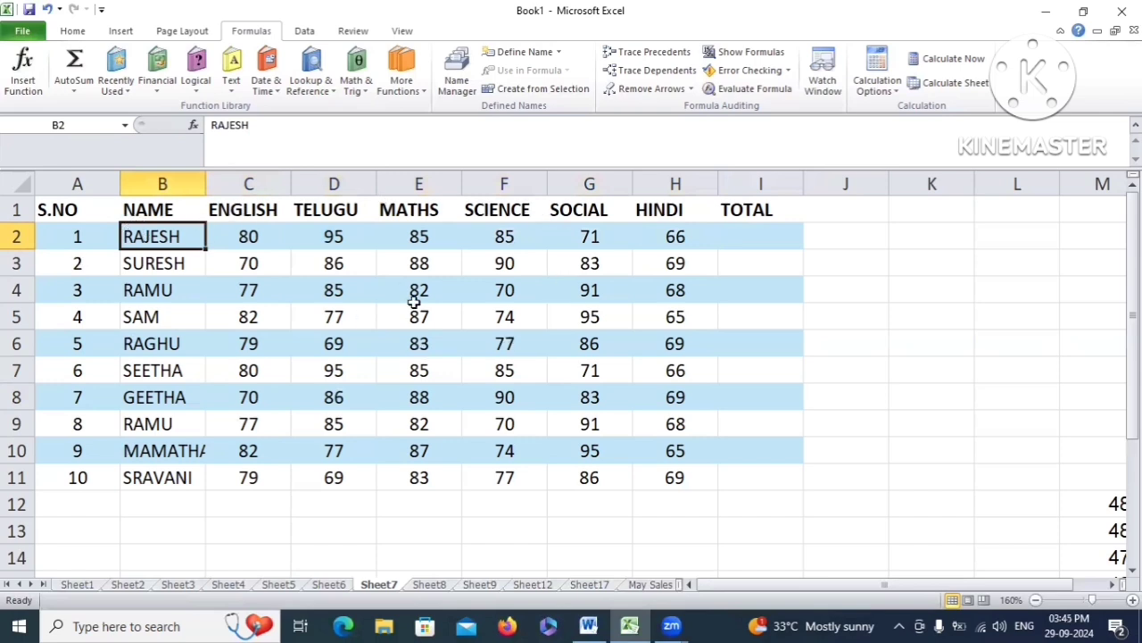
left_click_drag(216, 214, 482, 209)
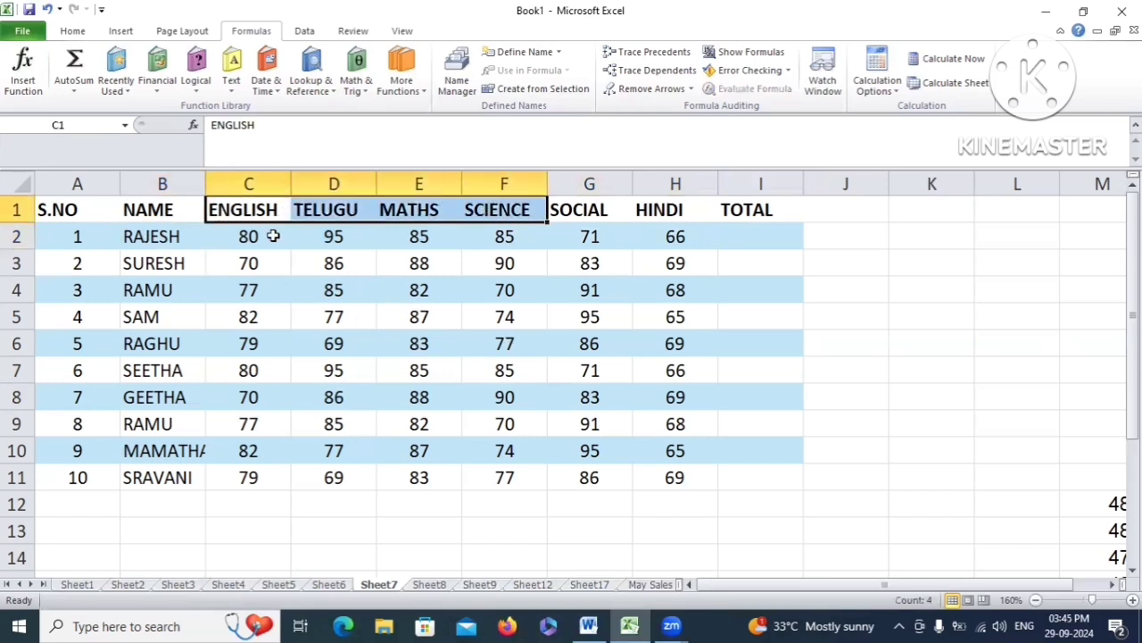
left_click_drag(242, 234, 594, 247)
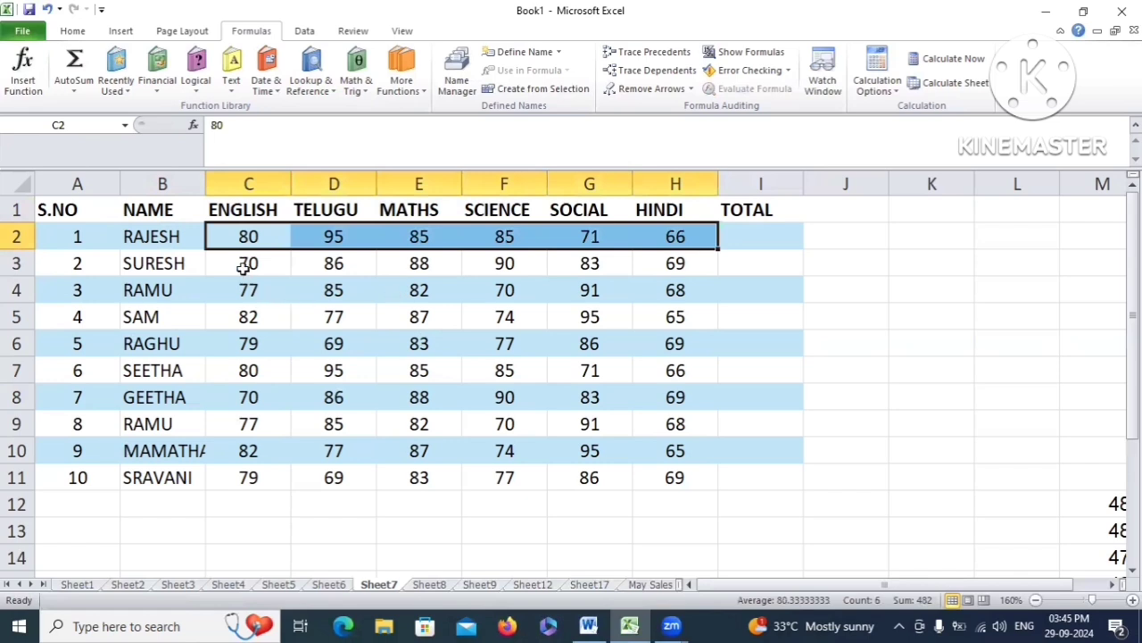
left_click_drag(245, 262, 589, 423)
left_click(434, 378)
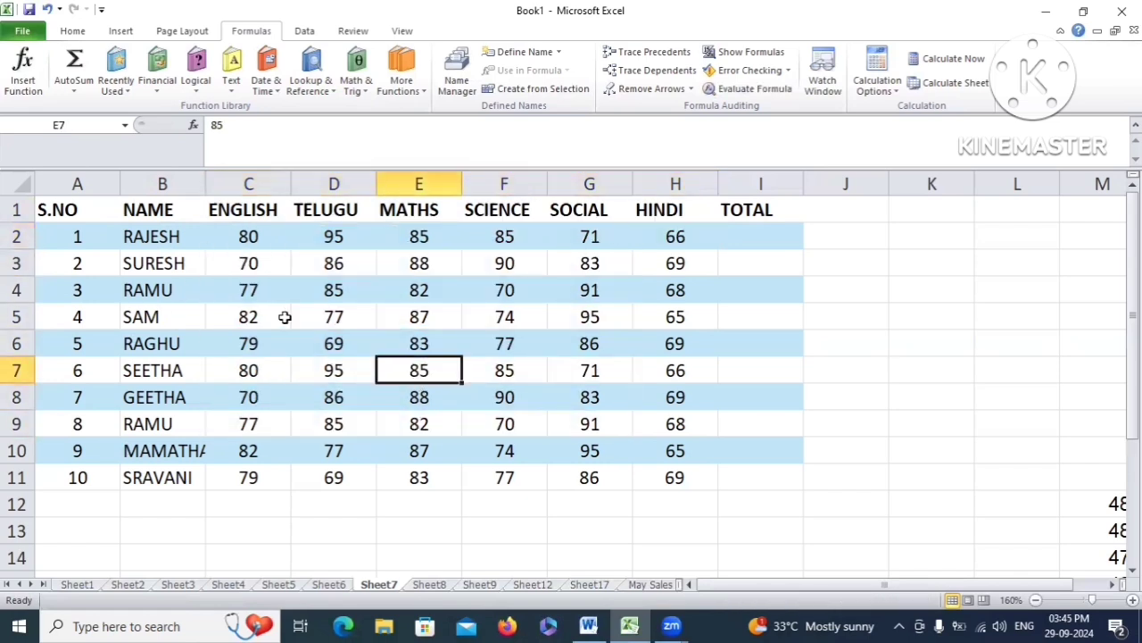
left_click(181, 231)
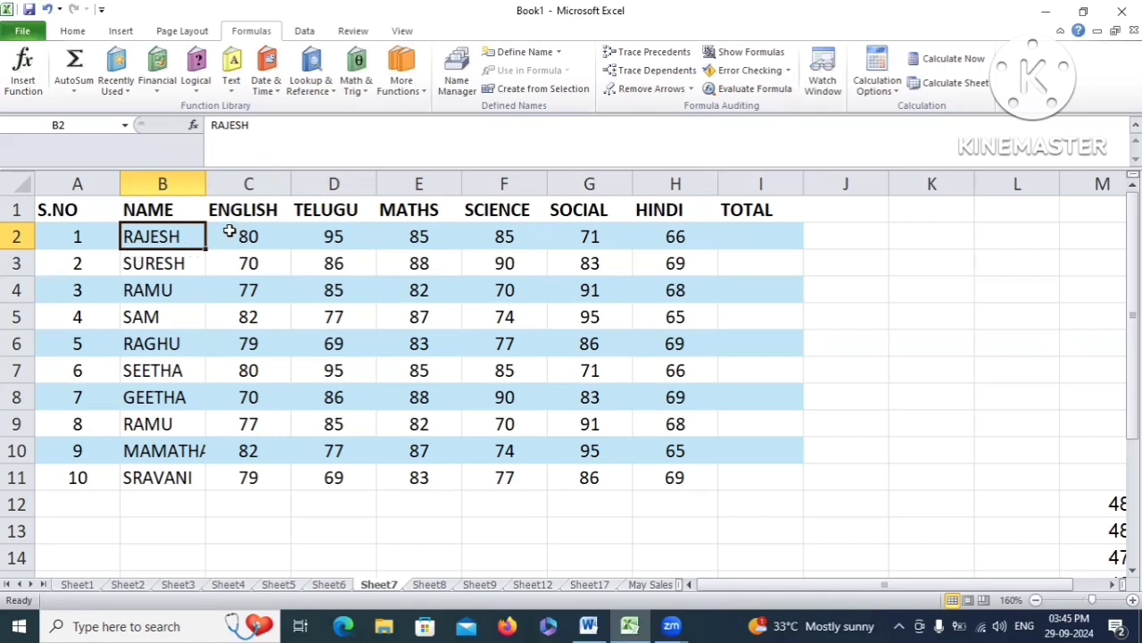
left_click(230, 232)
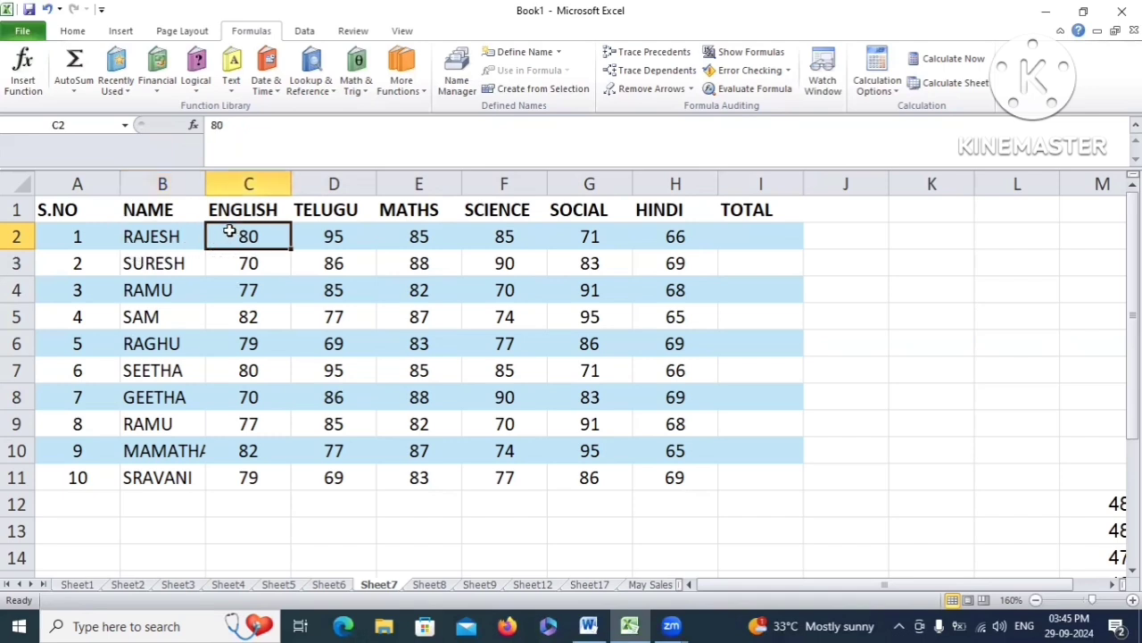
Draft =SUM(C2:H2) in I2 for the first student's total, replacing a stray G2 reference
left_click(743, 239)
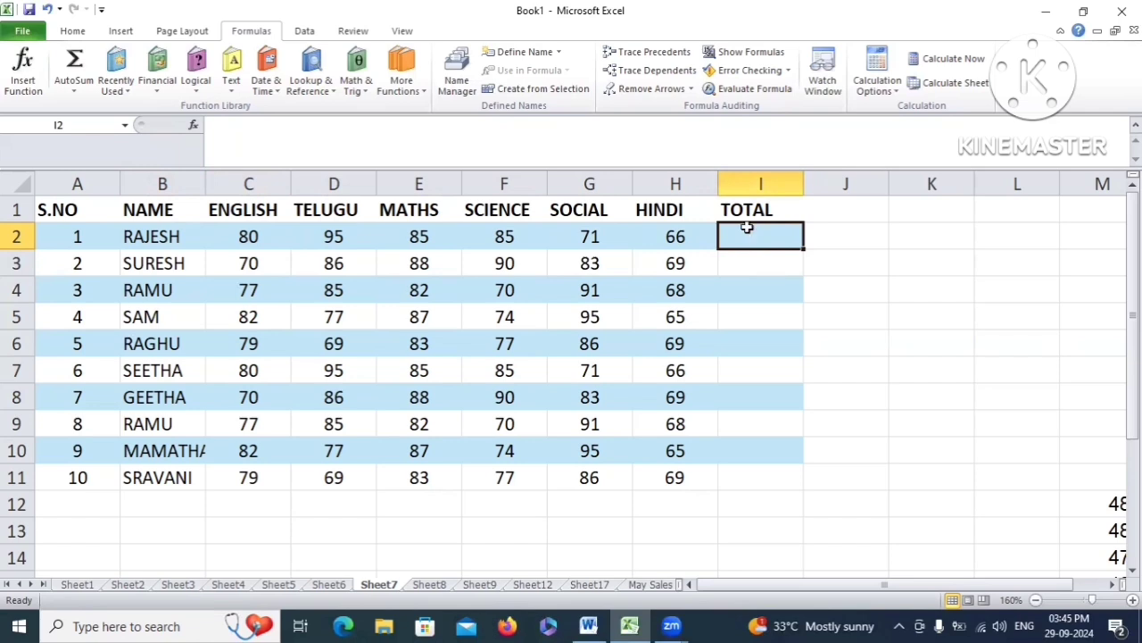
type("=su")
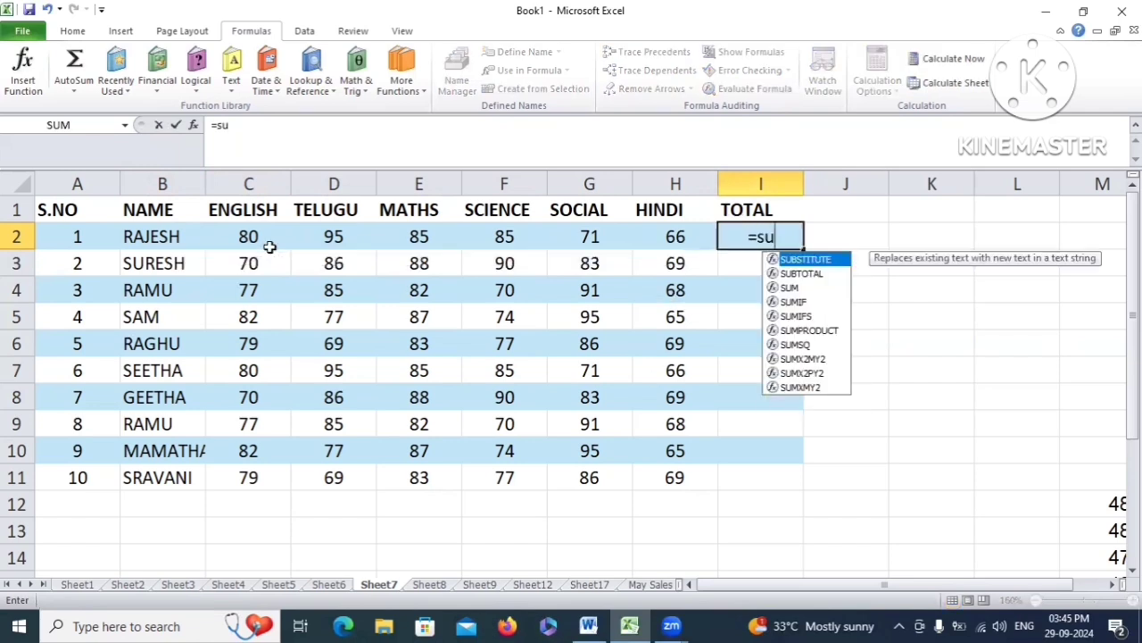
type("m")
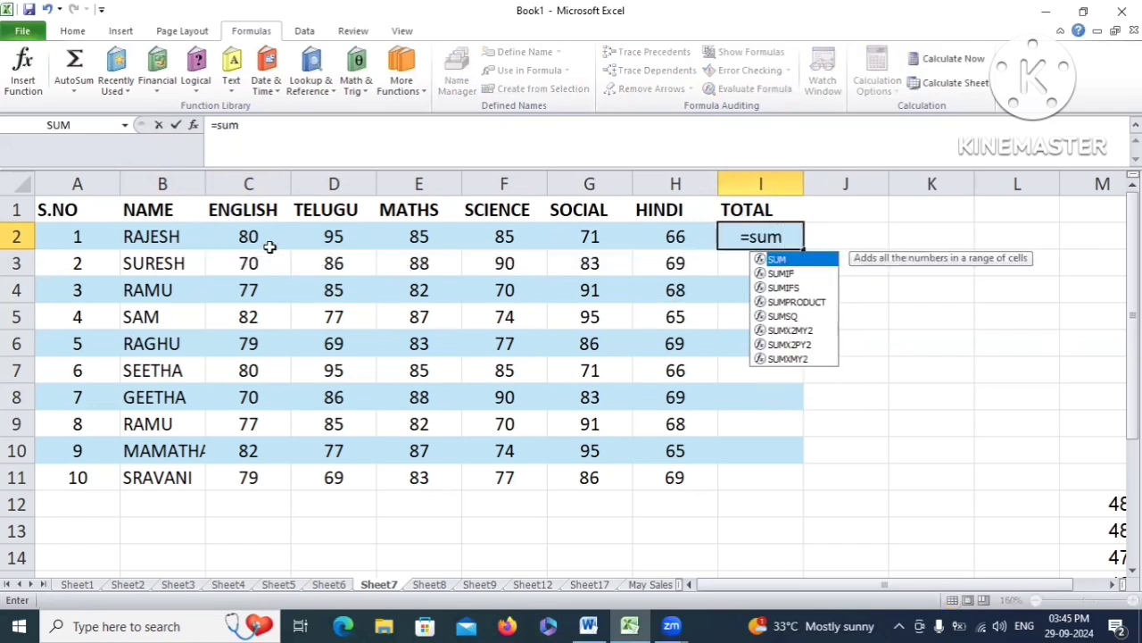
type("(")
left_click(249, 236)
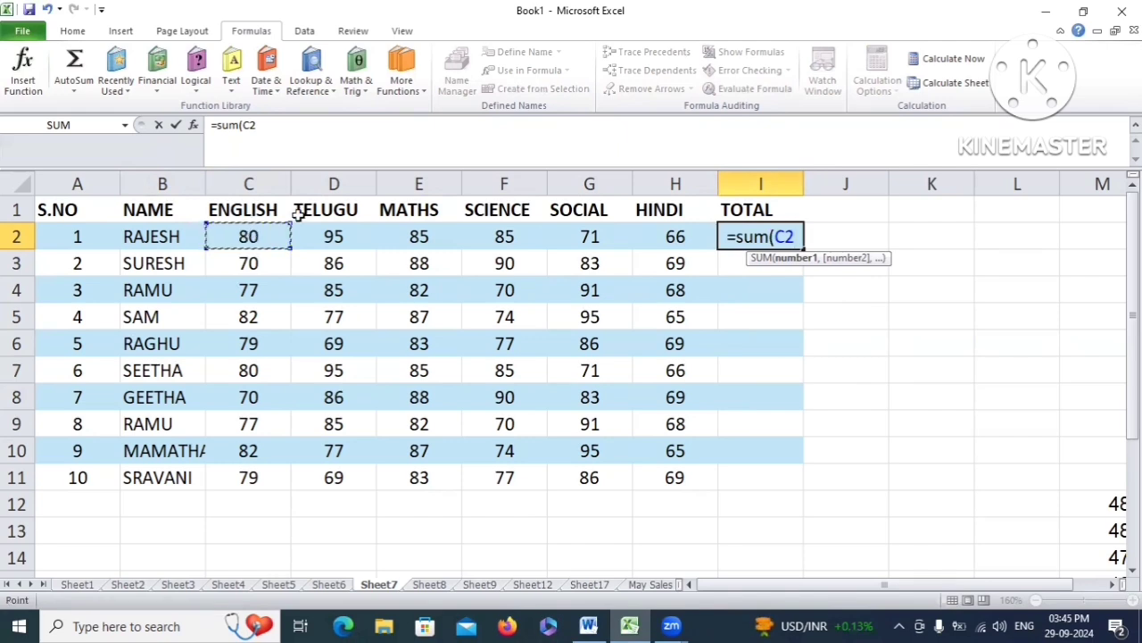
left_click(594, 236)
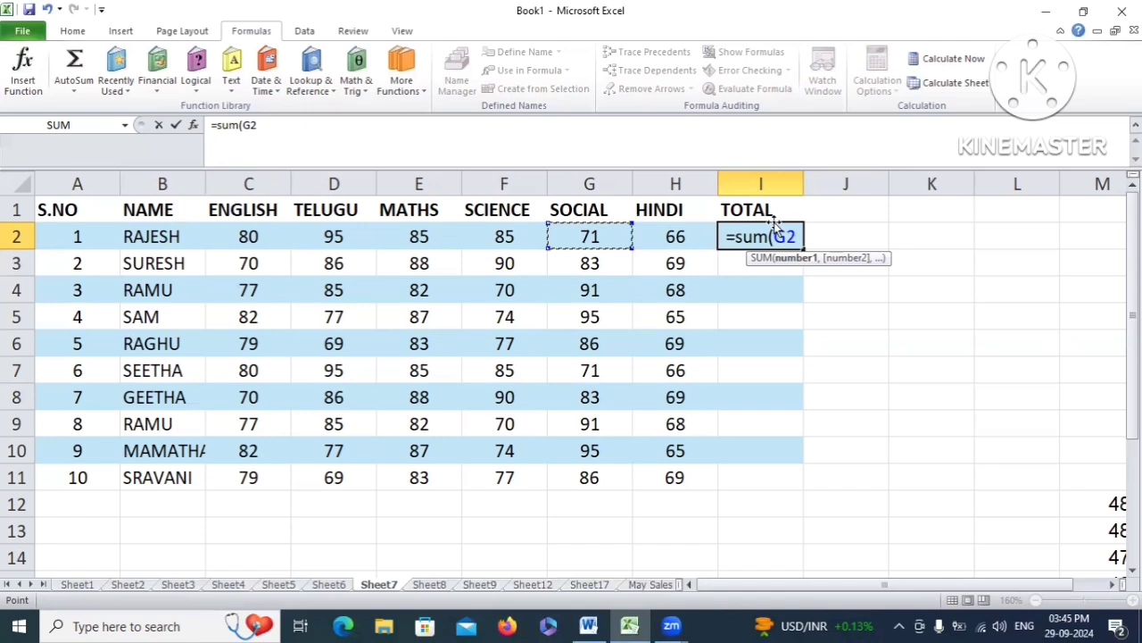
key("BackSpace")
key("BackSpace")
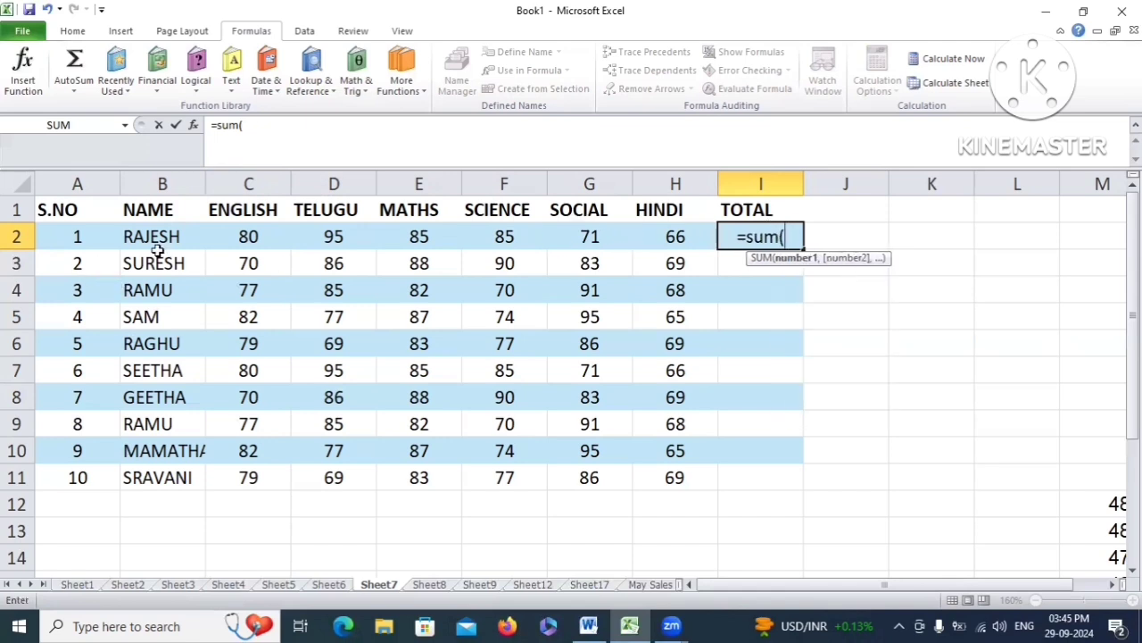
left_click_drag(248, 237, 650, 234)
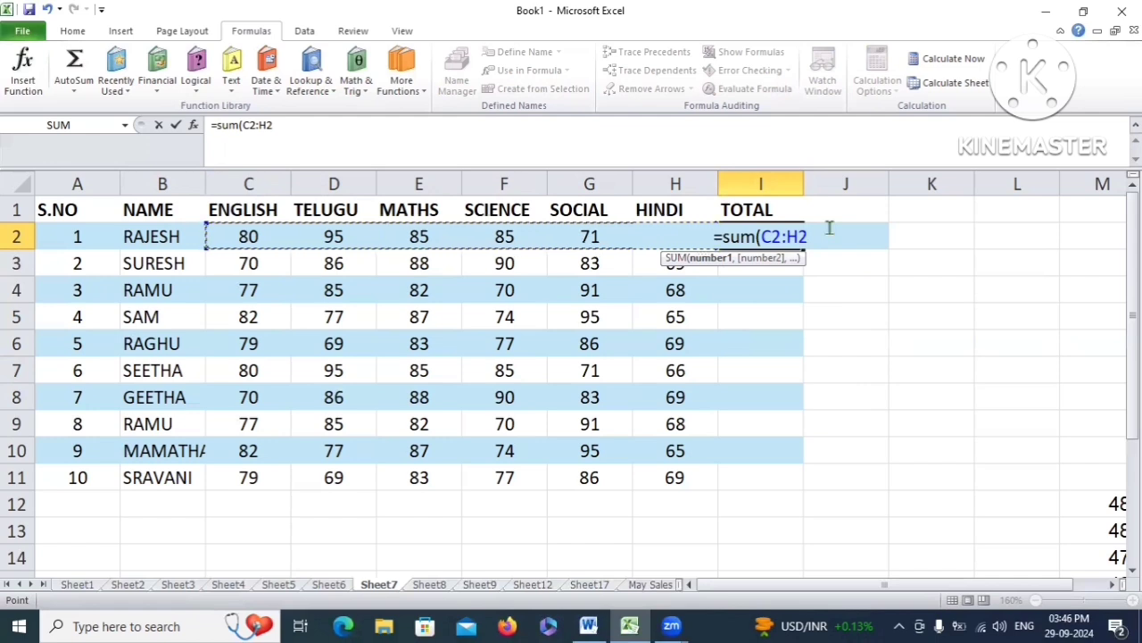
type(")")
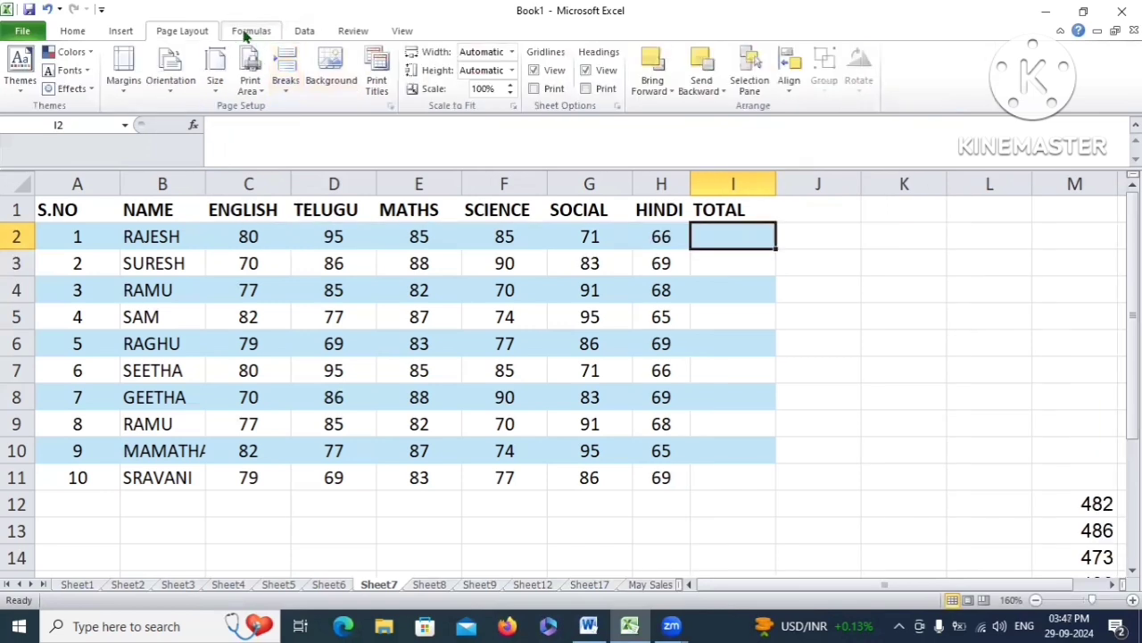
Start a new defined name, replacing the suggested TOTAL with the first student's name
left_click(256, 31)
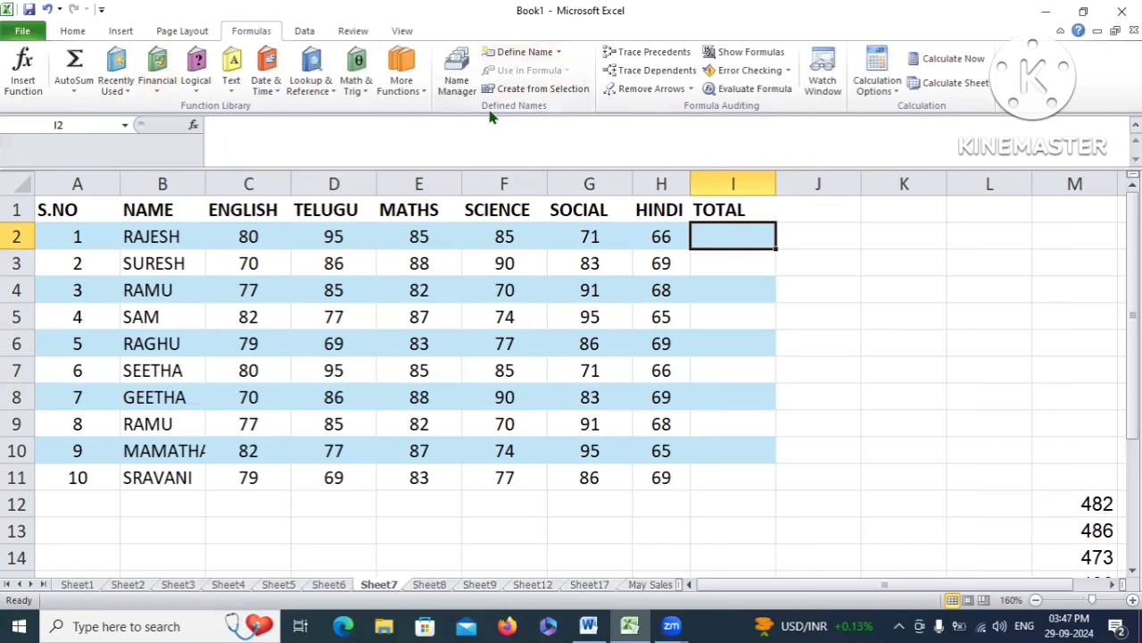
left_click(547, 52)
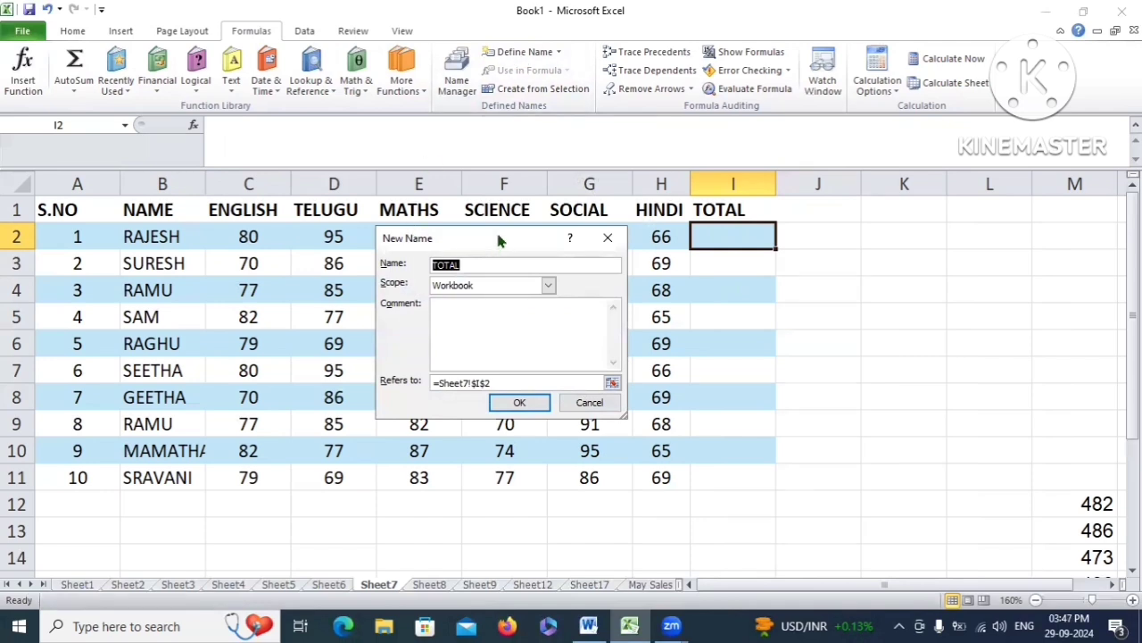
left_click_drag(571, 245, 652, 258)
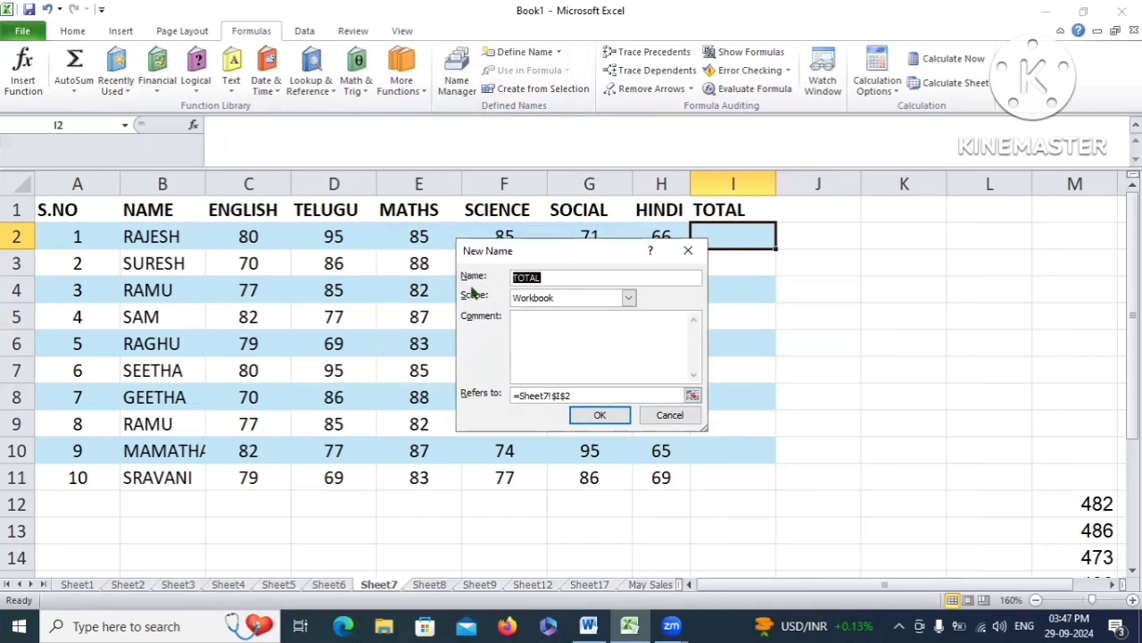
left_click(565, 276)
key("BackSpace")
key("BackSpace")
key("BackSpace")
key("BackSpace")
type("RAJESH")
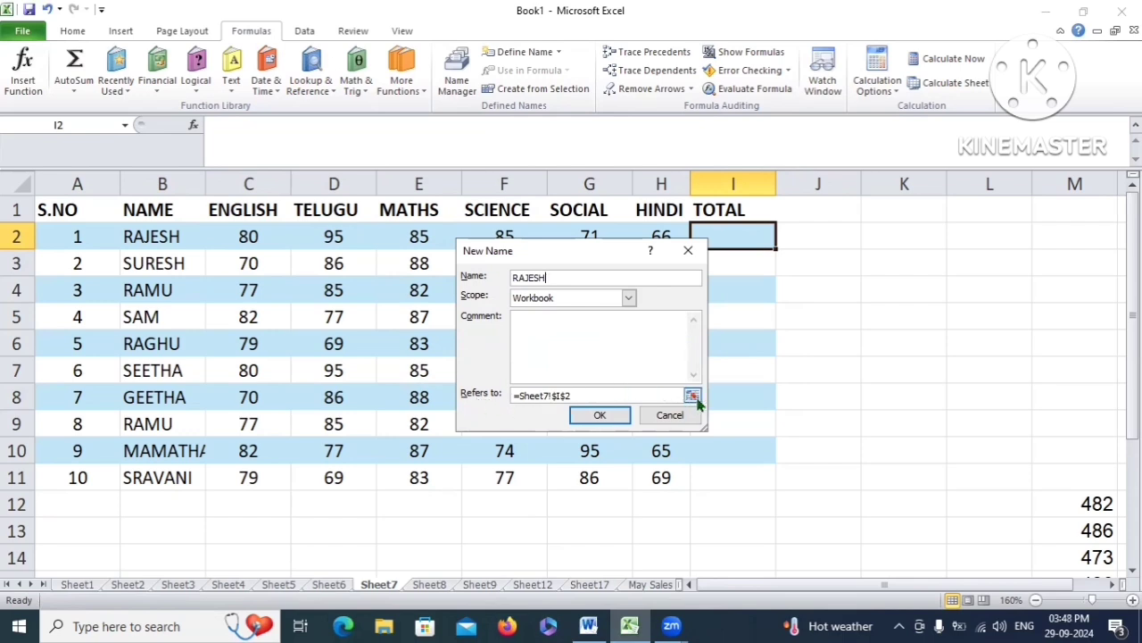
Point the new name's reference from I2 to the marks range C2:H2 and create it
left_click_drag(682, 396, 509, 406)
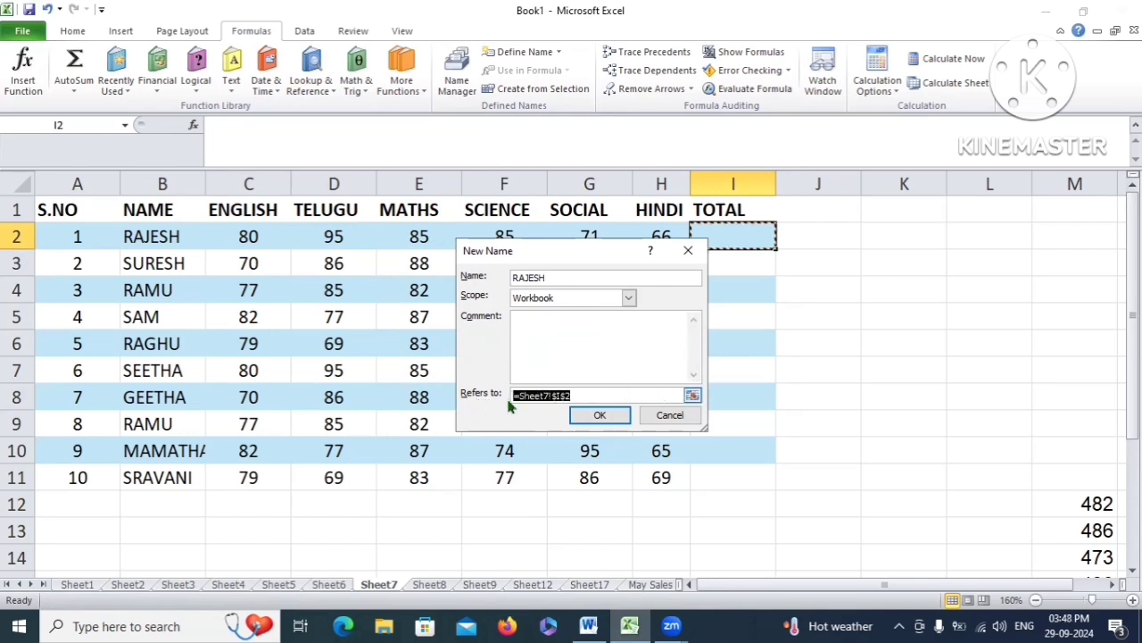
left_click(573, 398)
left_click_drag(595, 398, 510, 402)
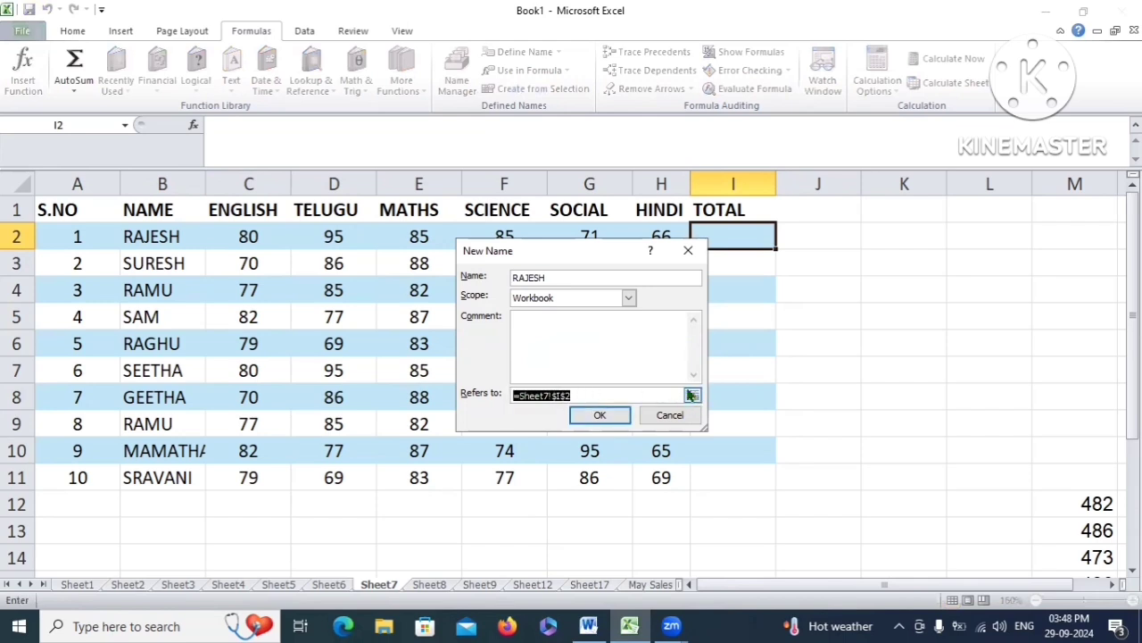
left_click(693, 395)
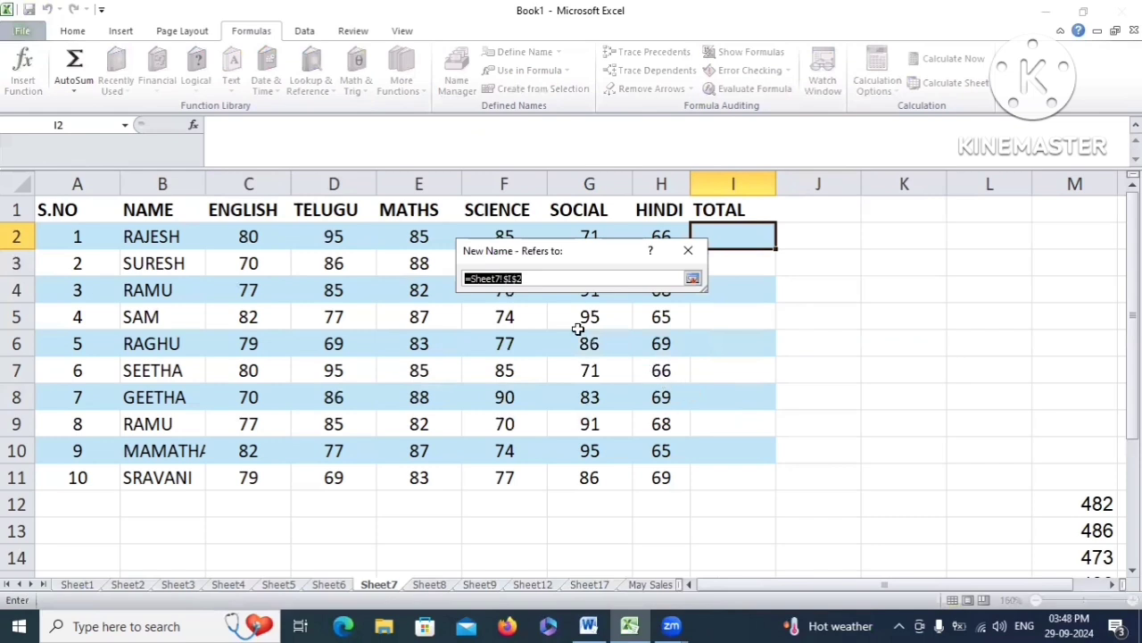
left_click_drag(575, 246, 591, 309)
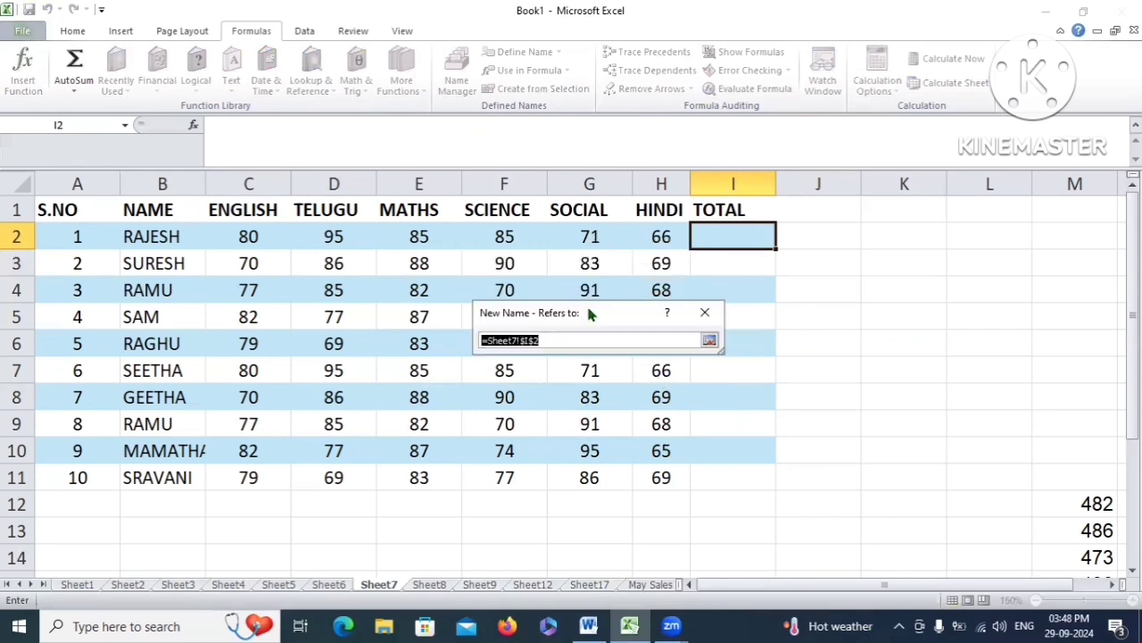
left_click_drag(223, 234, 645, 235)
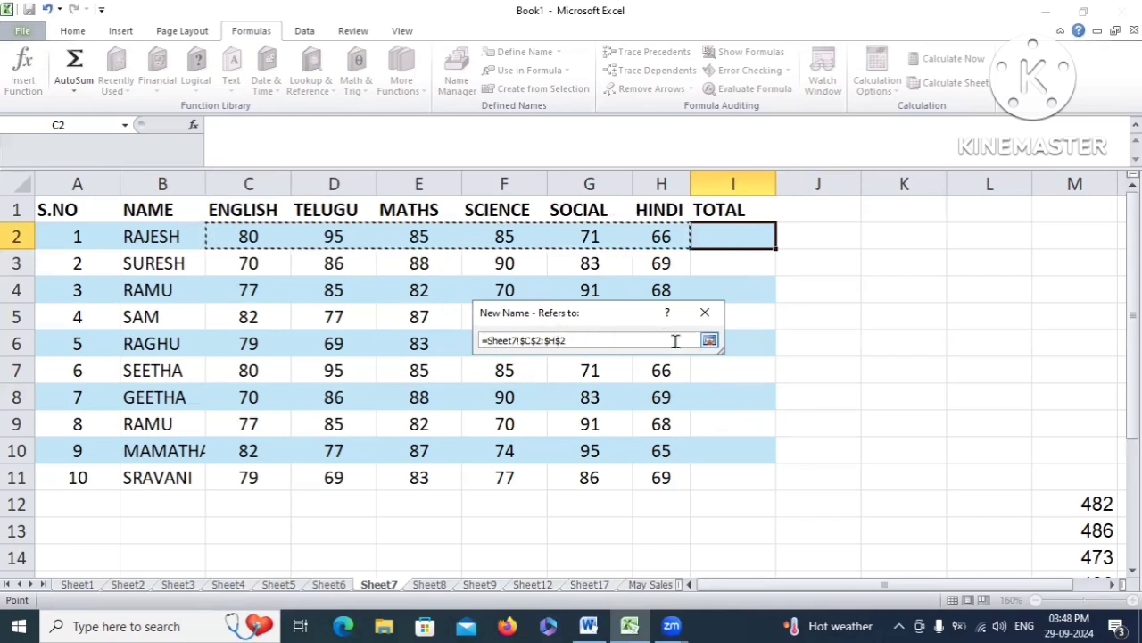
left_click(710, 342)
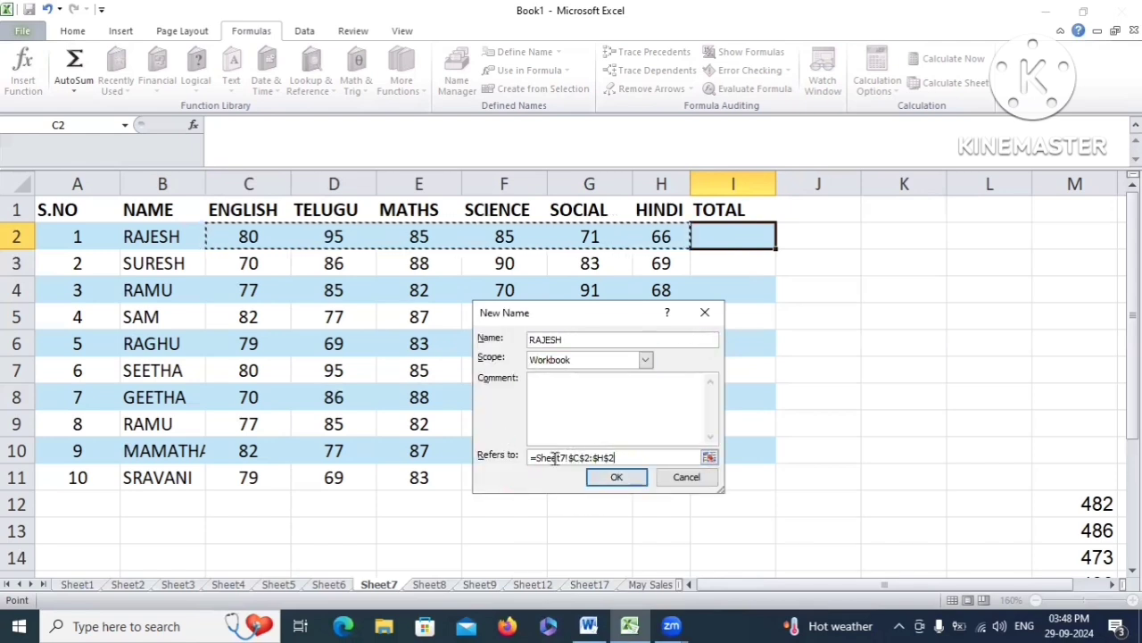
left_click(618, 478)
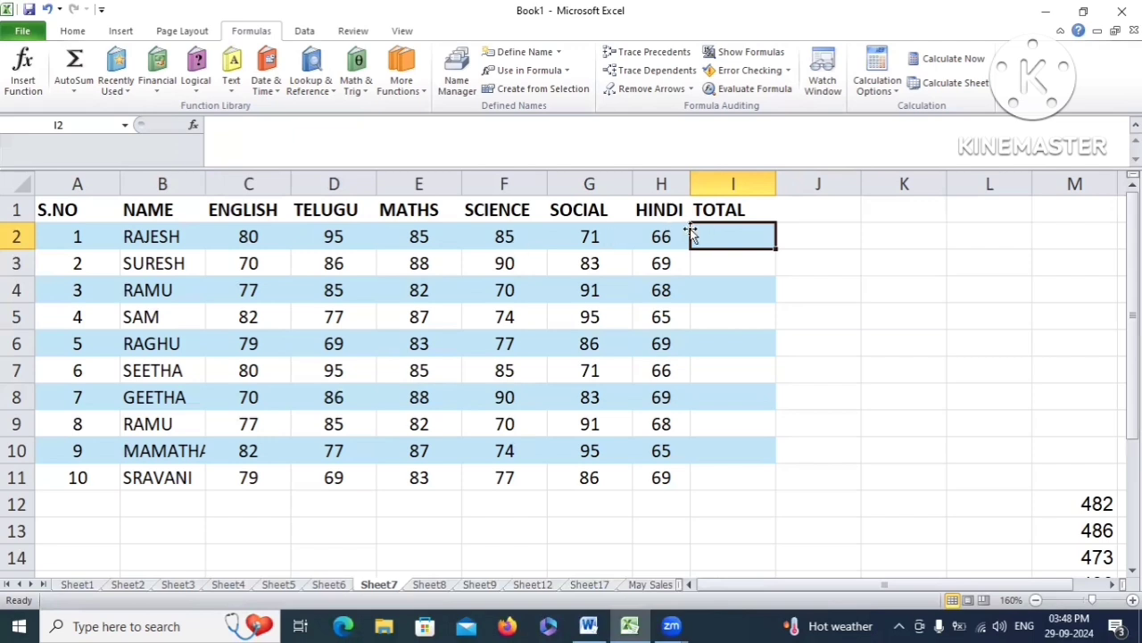
Enter a SUM formula over the first student's named range in I2, showing 482
type("=")
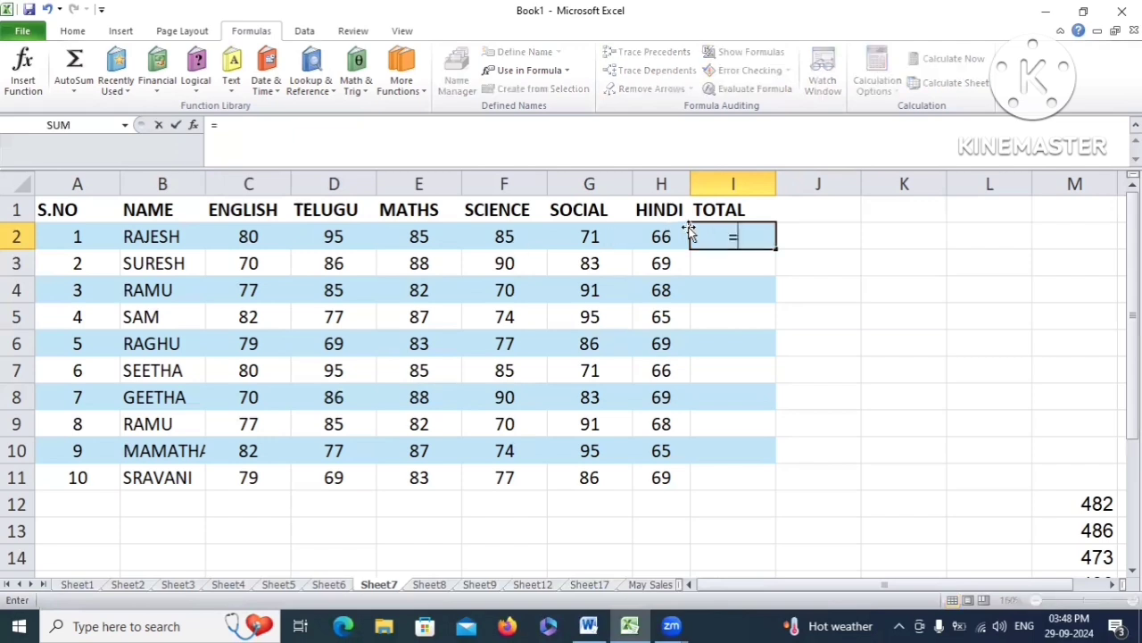
type("SUM")
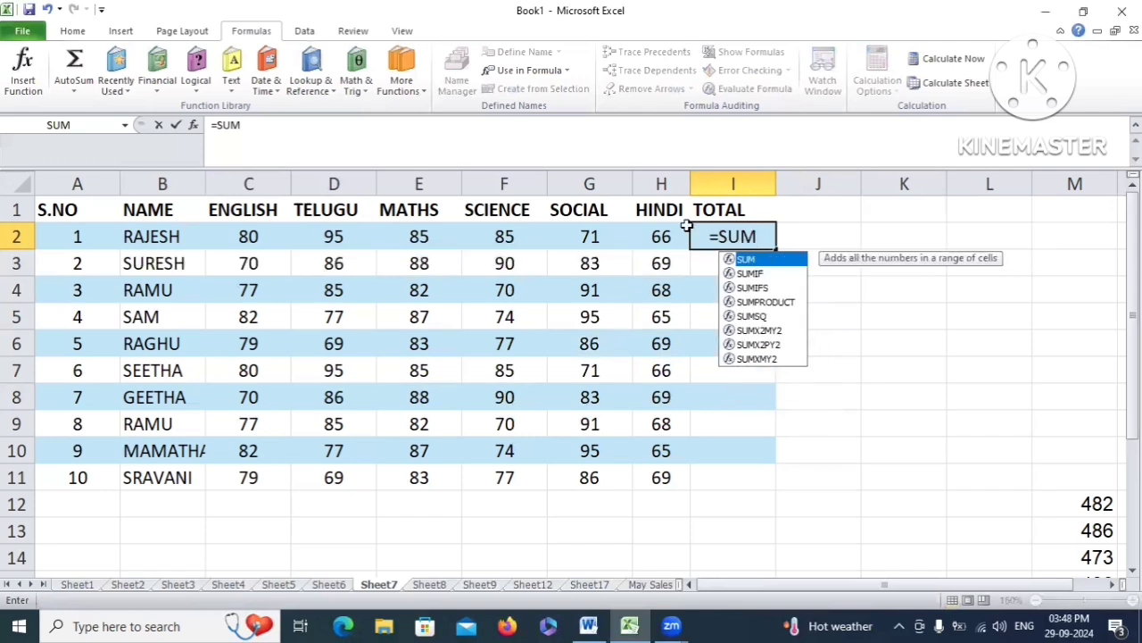
type("(")
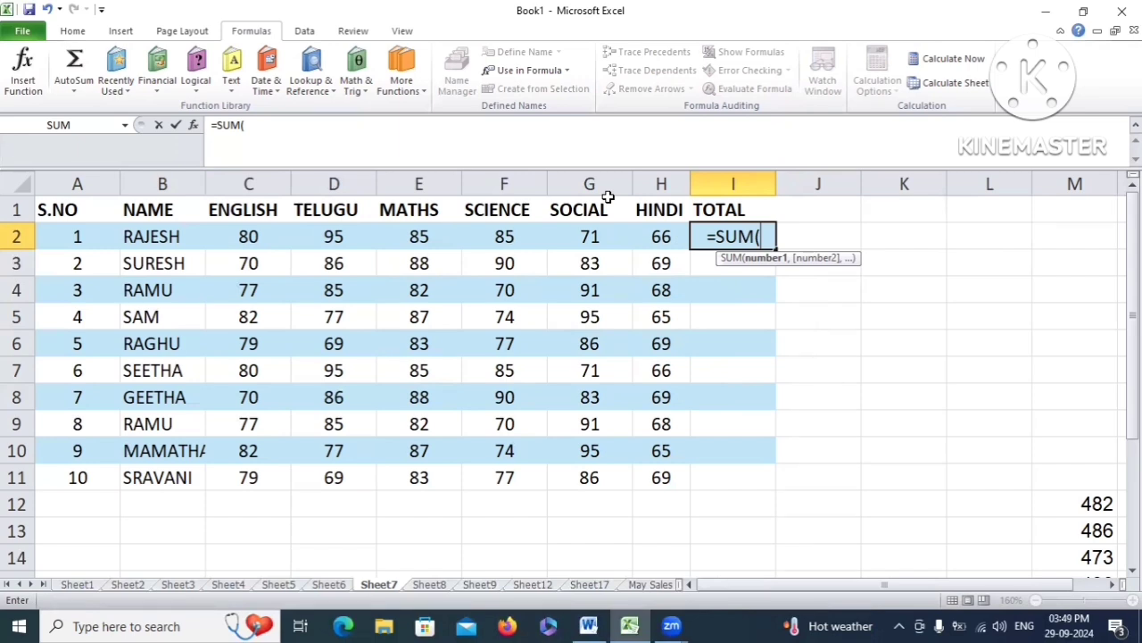
type("RAJESH")
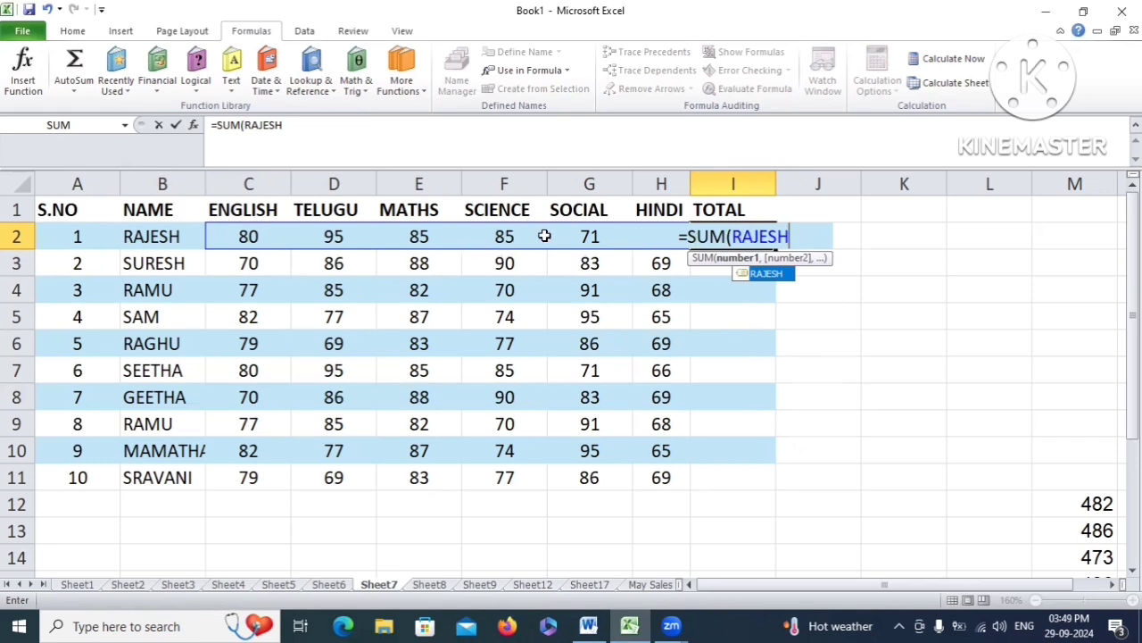
type(")")
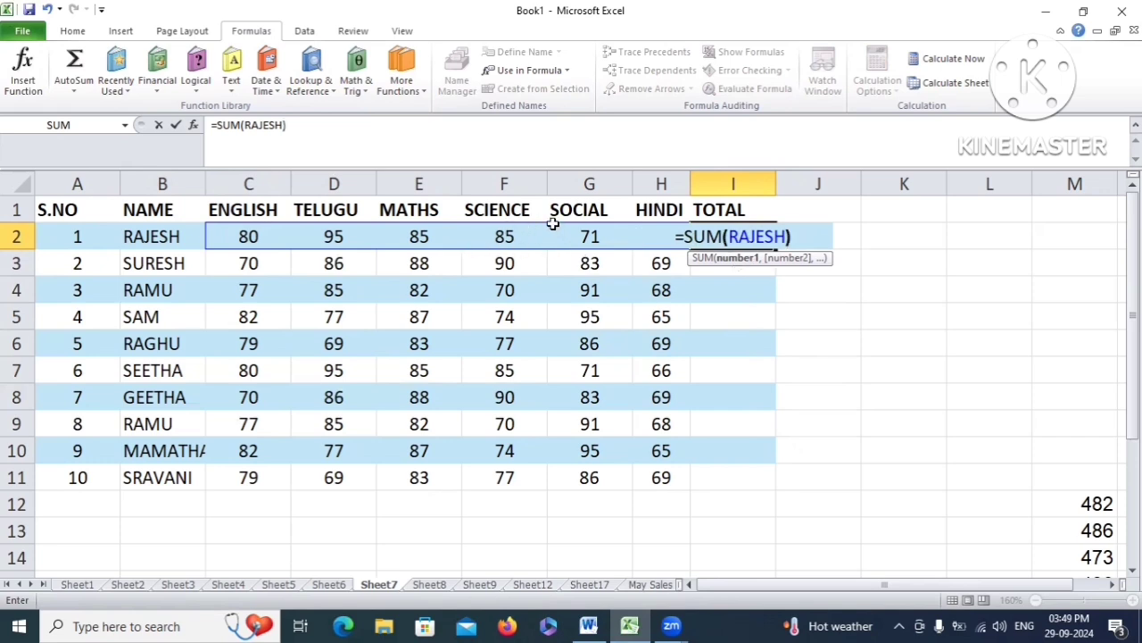
key("Return")
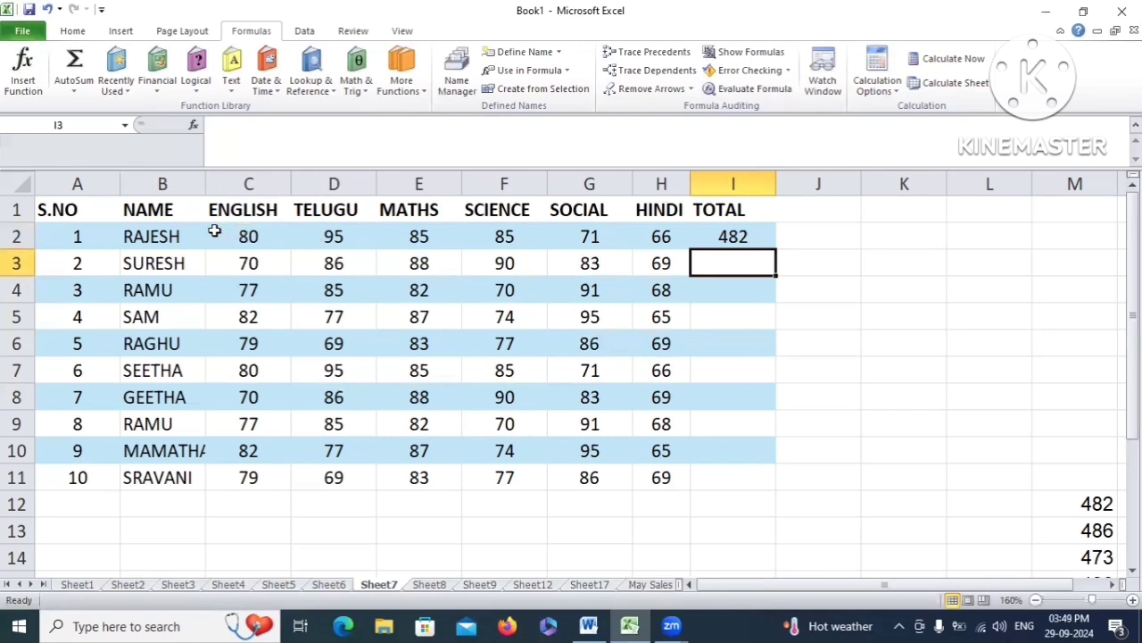
left_click(760, 237)
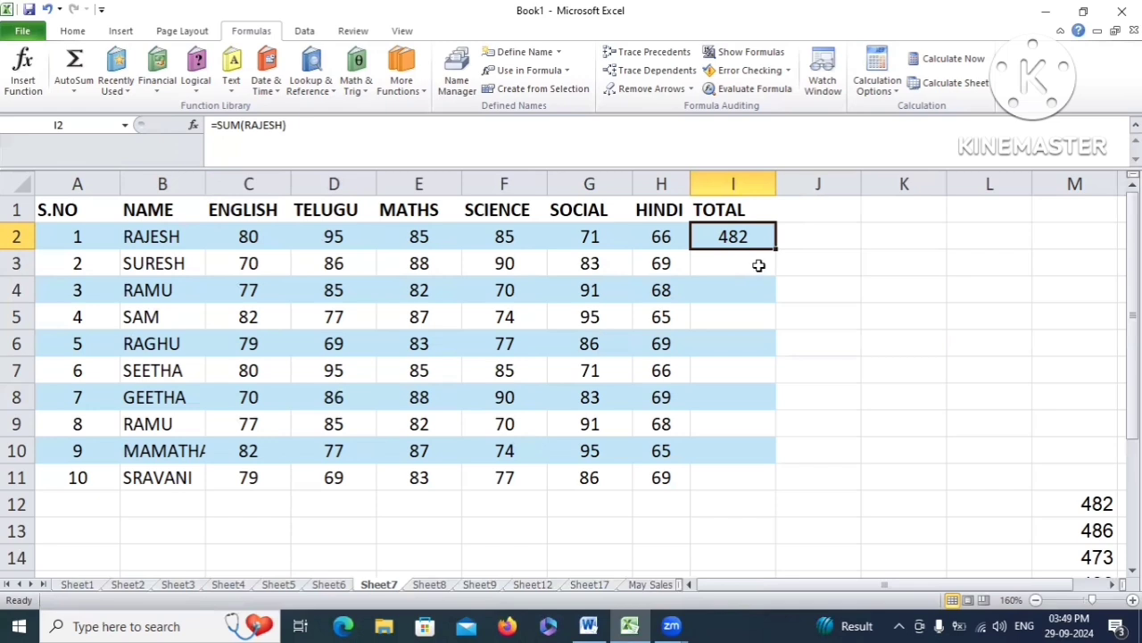
Define a name from cell B3, keeping the suggested student name, referring to C3:H3
left_click(198, 261)
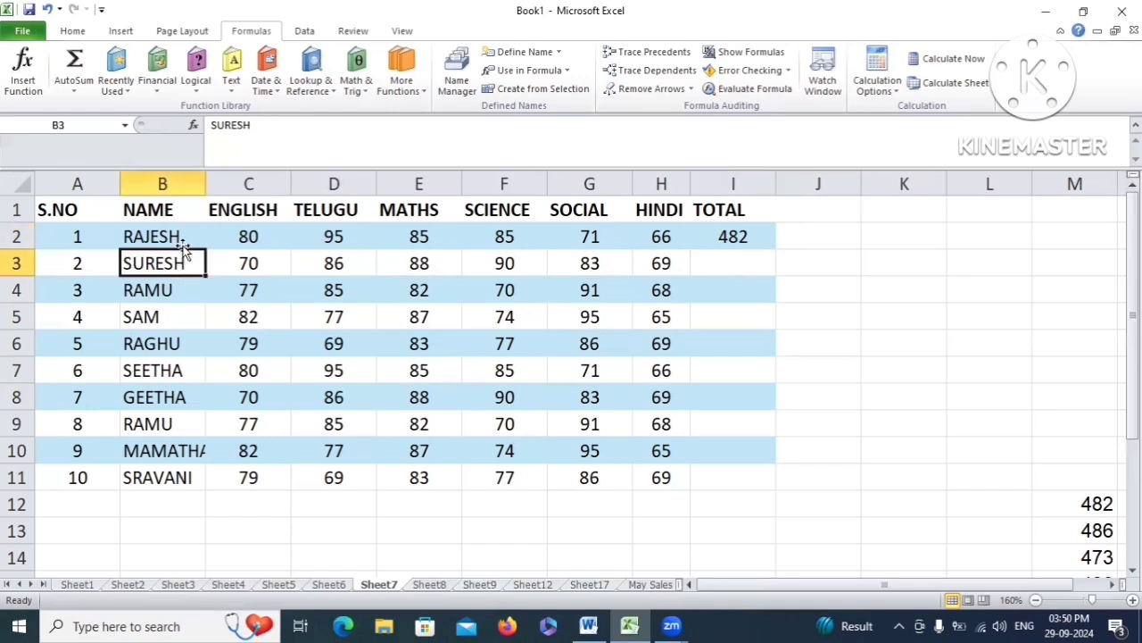
left_click(517, 54)
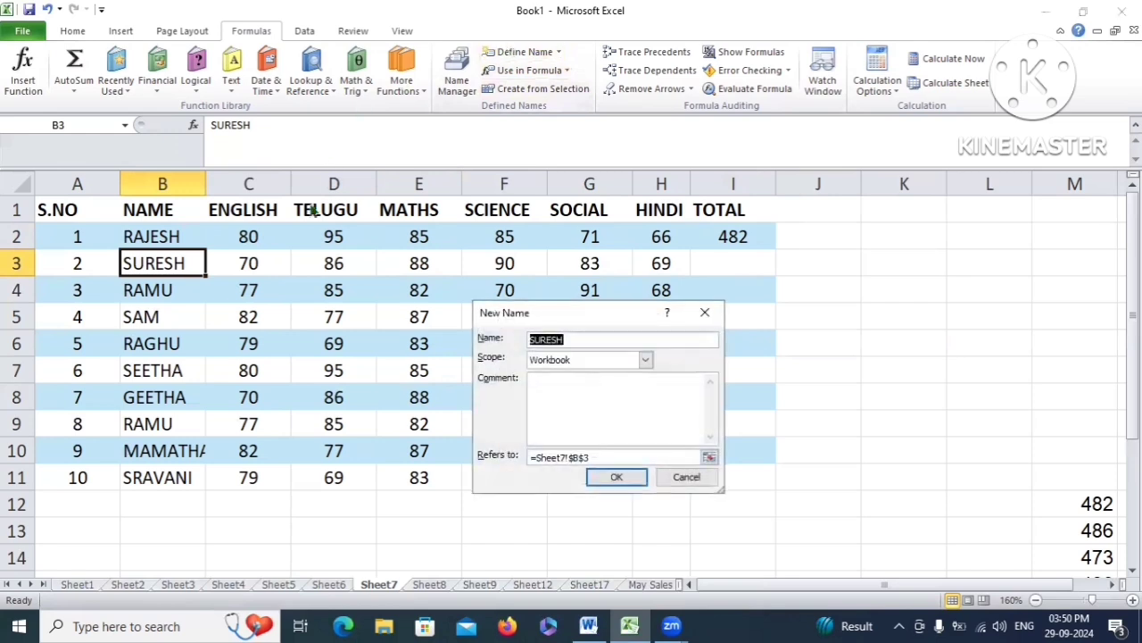
left_click_drag(571, 313, 561, 205)
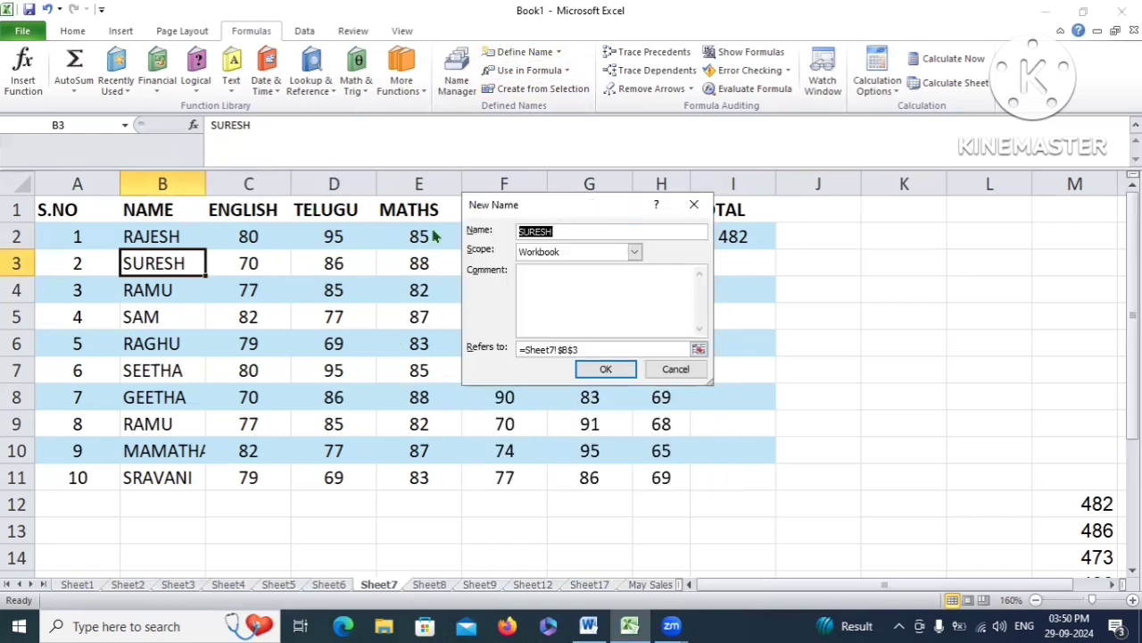
left_click(566, 233)
left_click(699, 350)
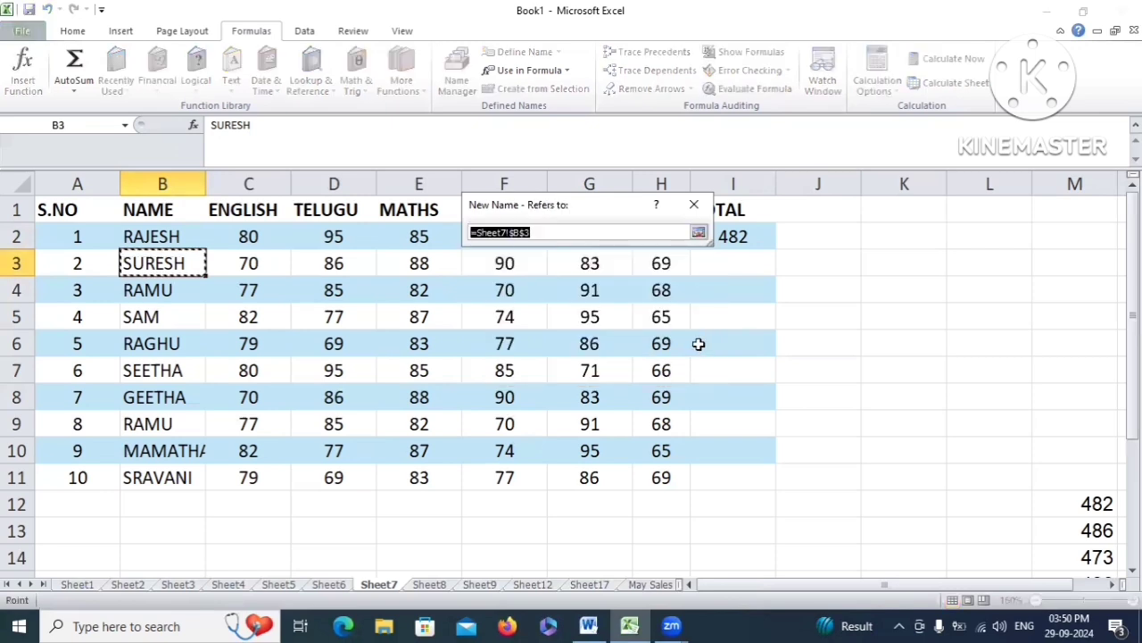
left_click(247, 262)
left_click_drag(247, 262, 636, 266)
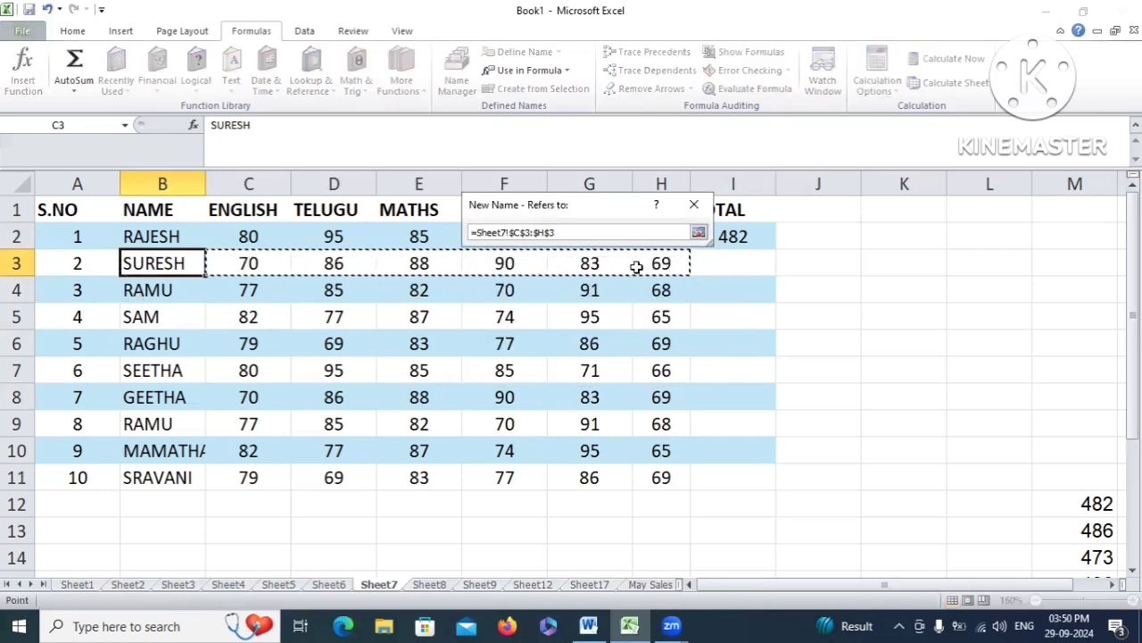
left_click(699, 232)
left_click(605, 368)
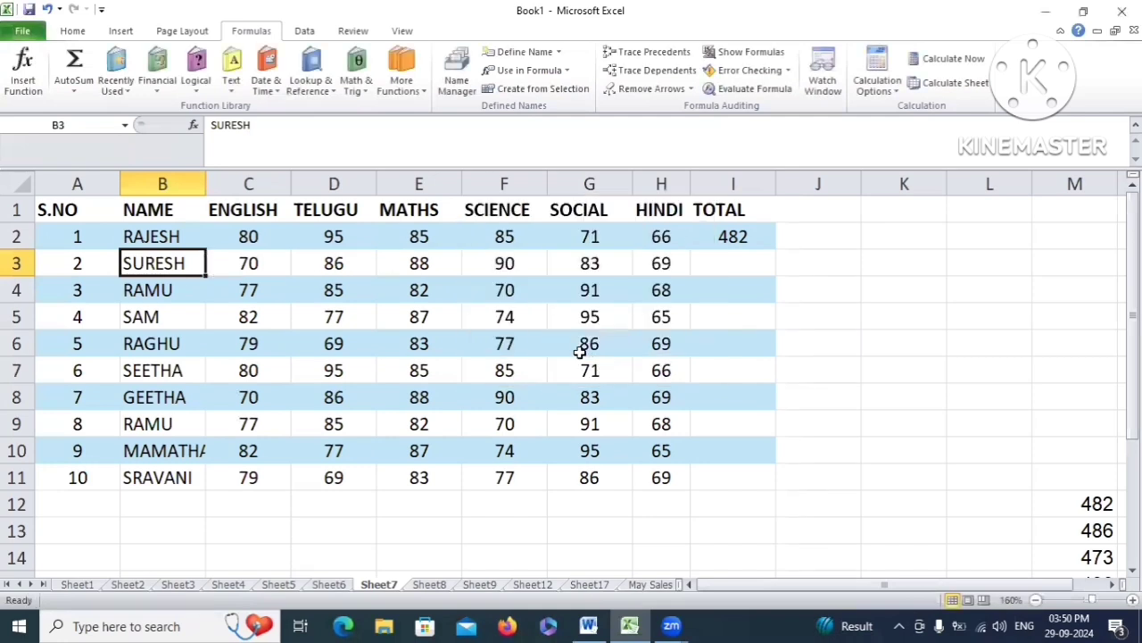
Select the second student's marks C3:H3 to preview their sum, then pick I3
left_click(227, 263)
left_click_drag(432, 274, 670, 270)
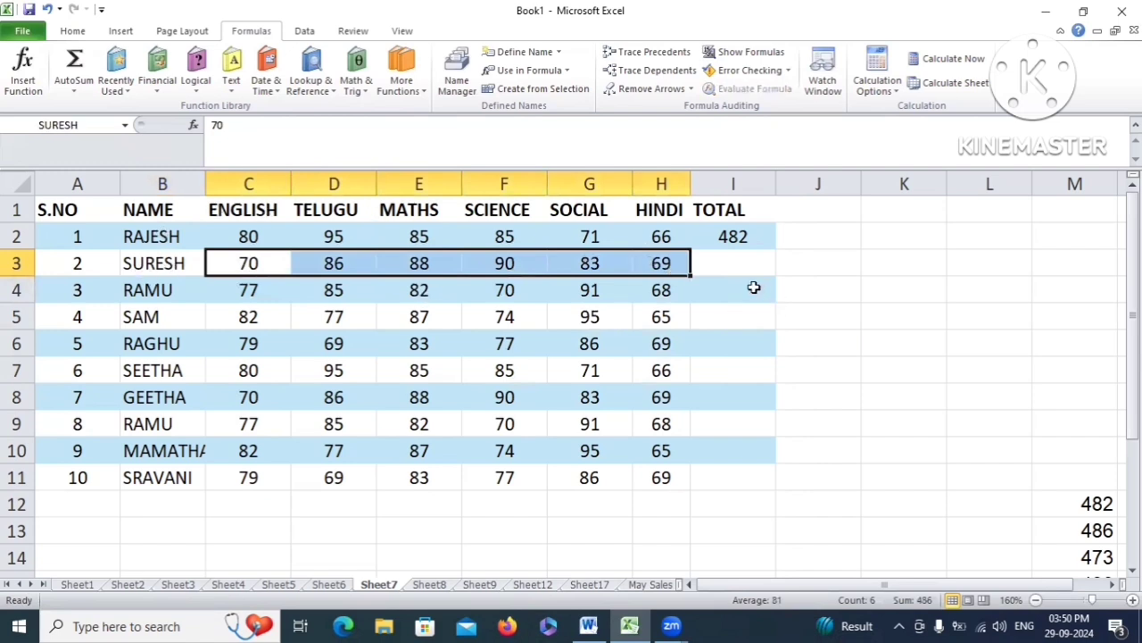
left_click(737, 262)
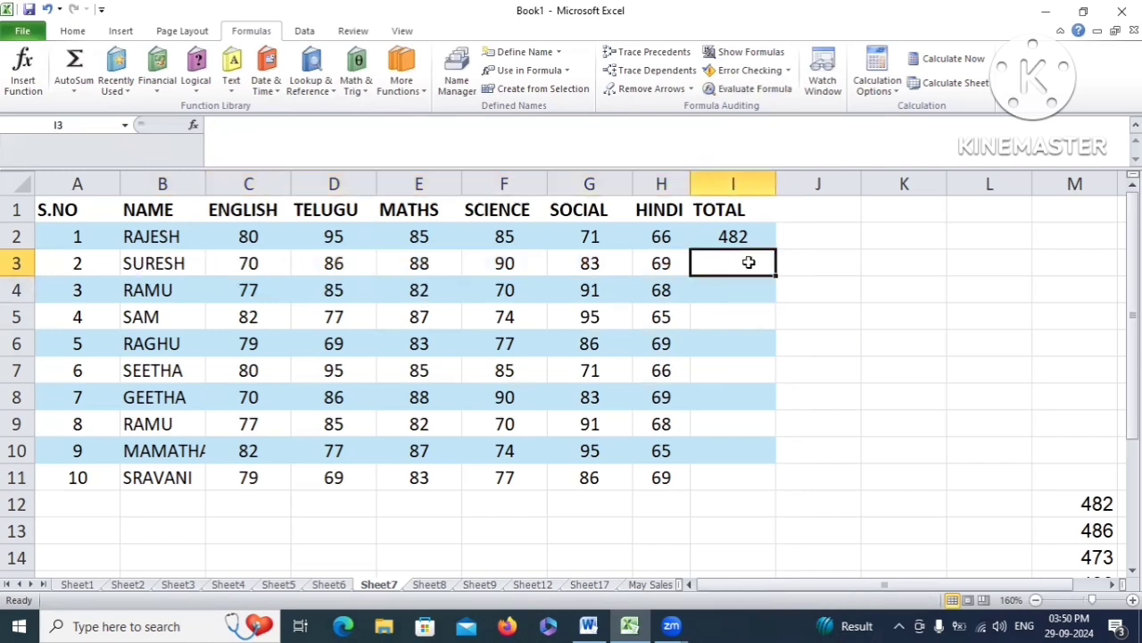
Enter a SUM formula over the second student's named range in I3 via autocomplete, giving 486
type("=SUM")
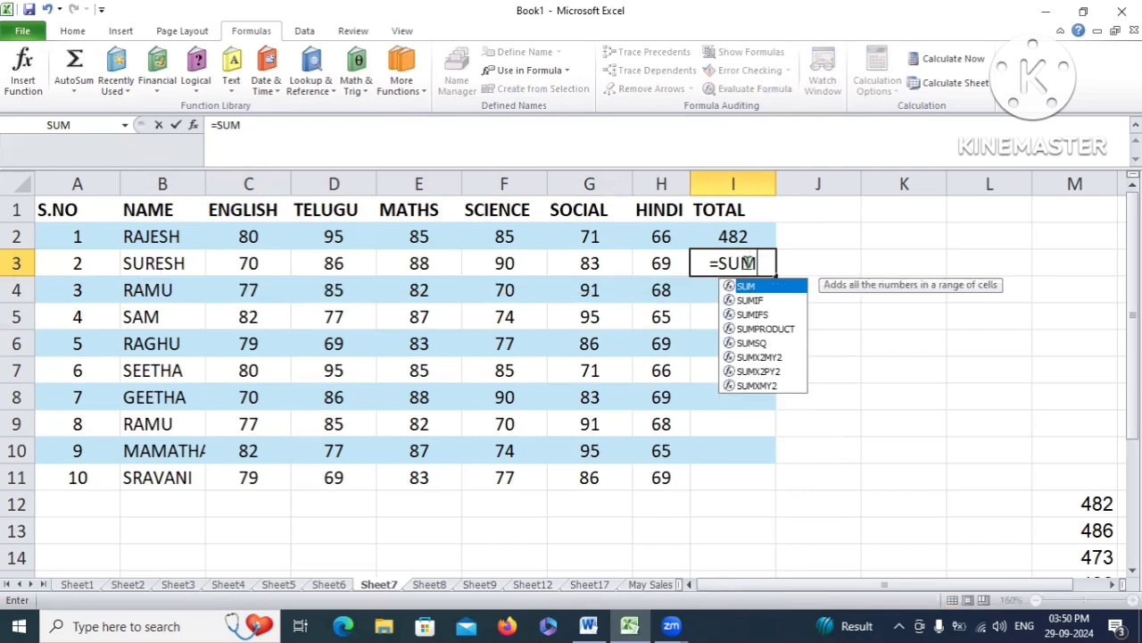
type("(SUR")
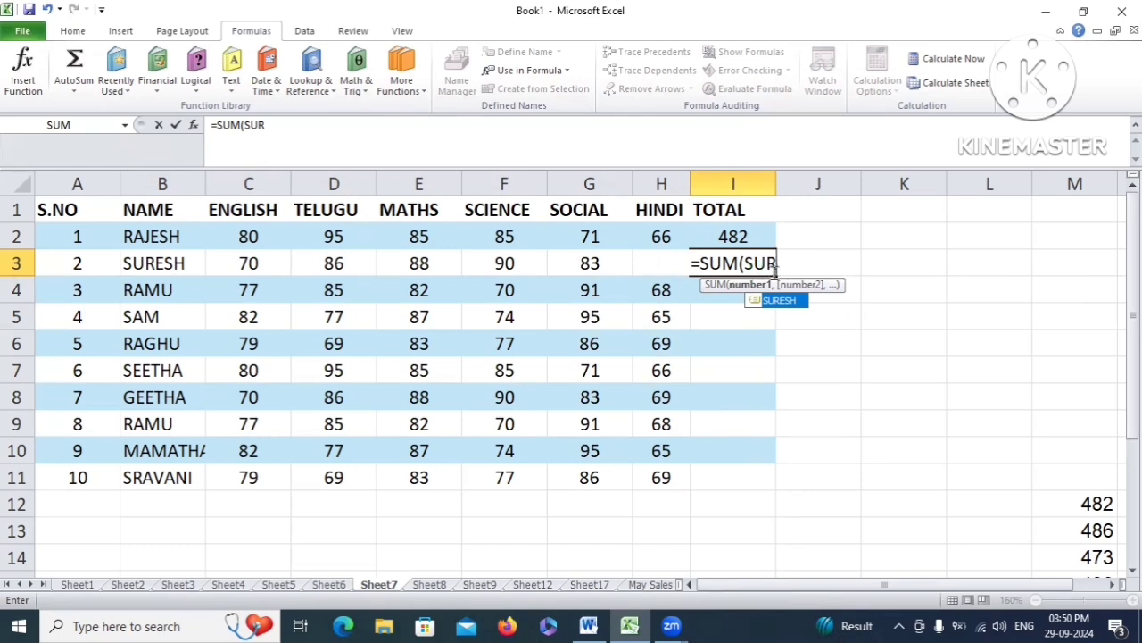
double_click(789, 301)
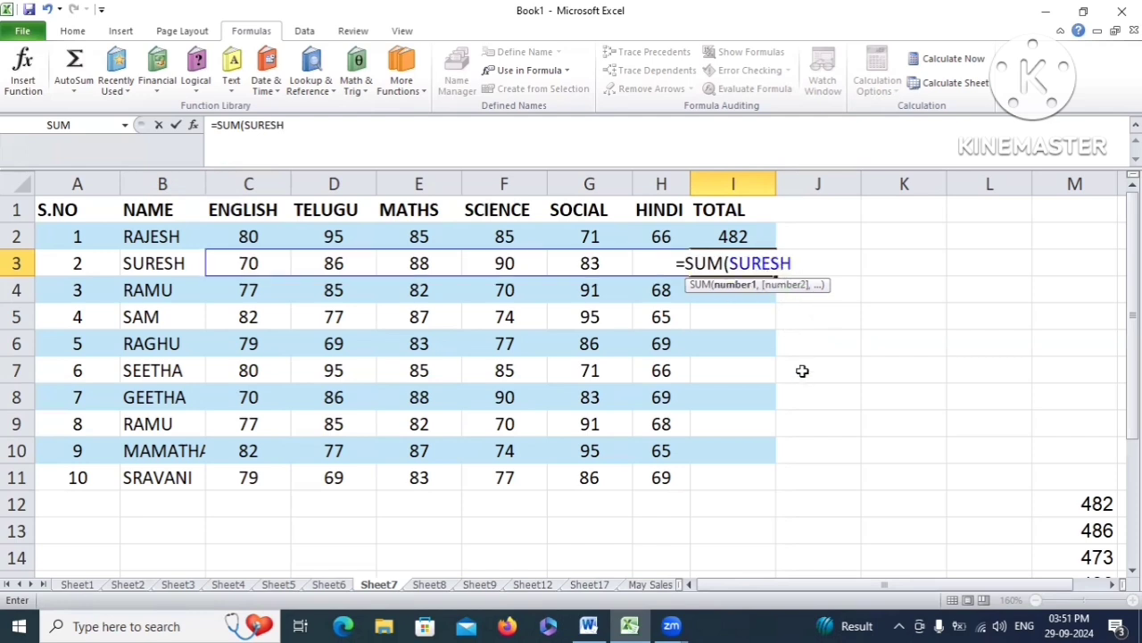
type(")")
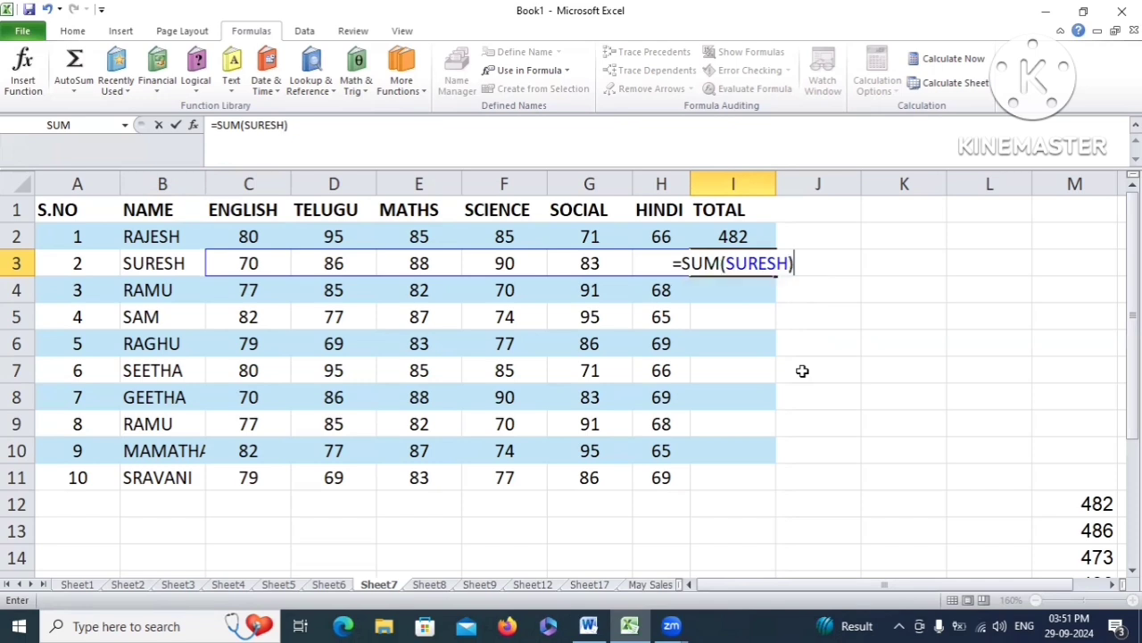
key("Return")
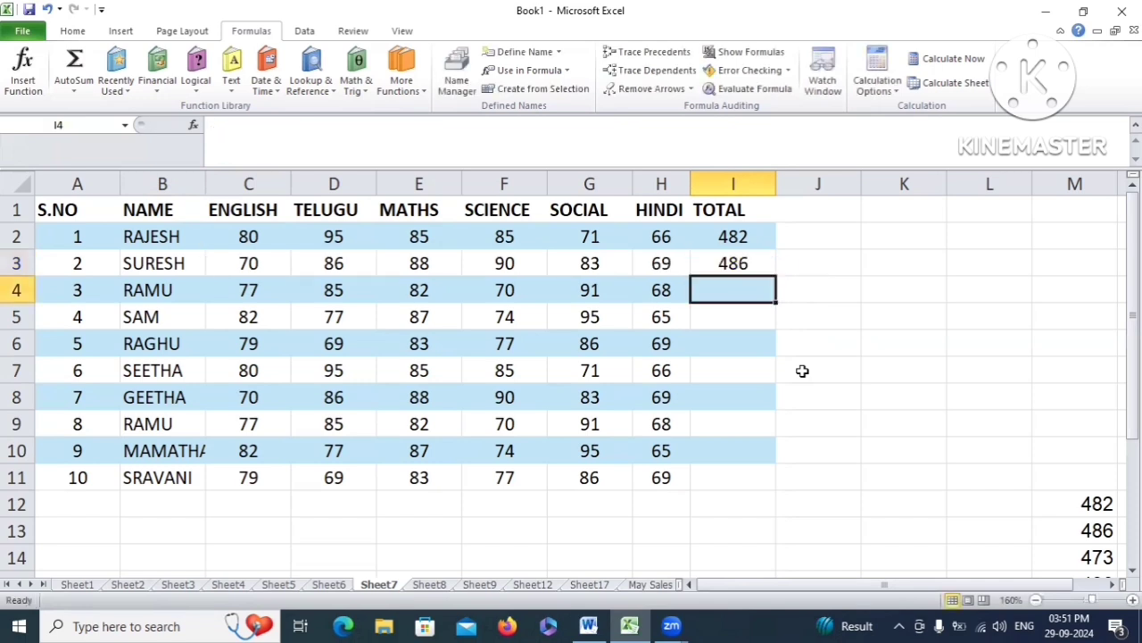
left_click(734, 259)
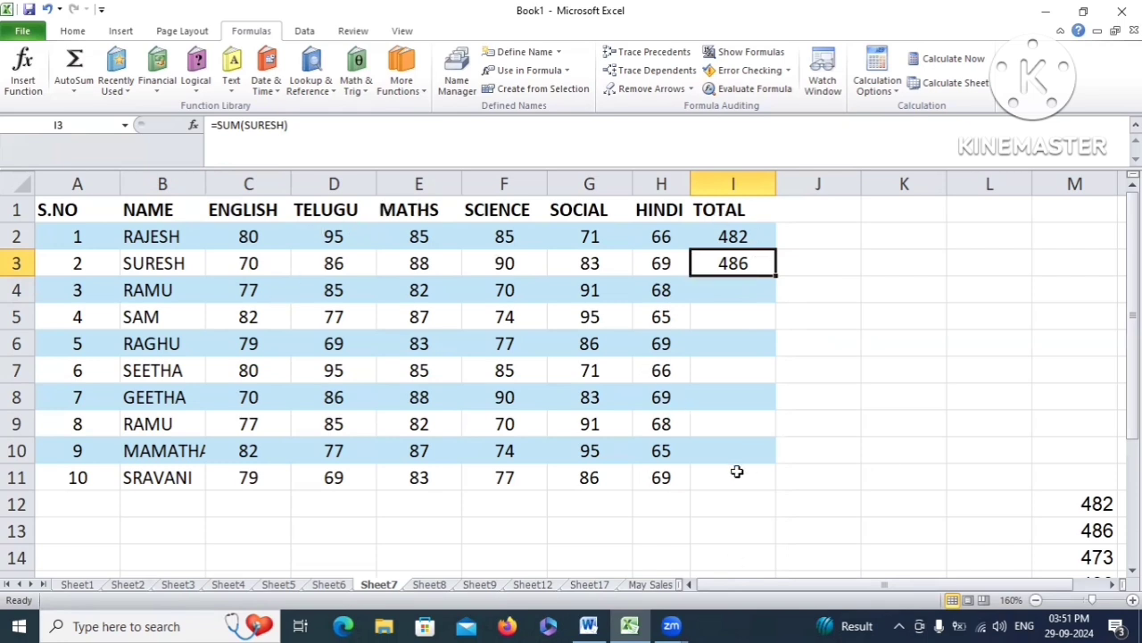
scroll(616, 414, "down", 1)
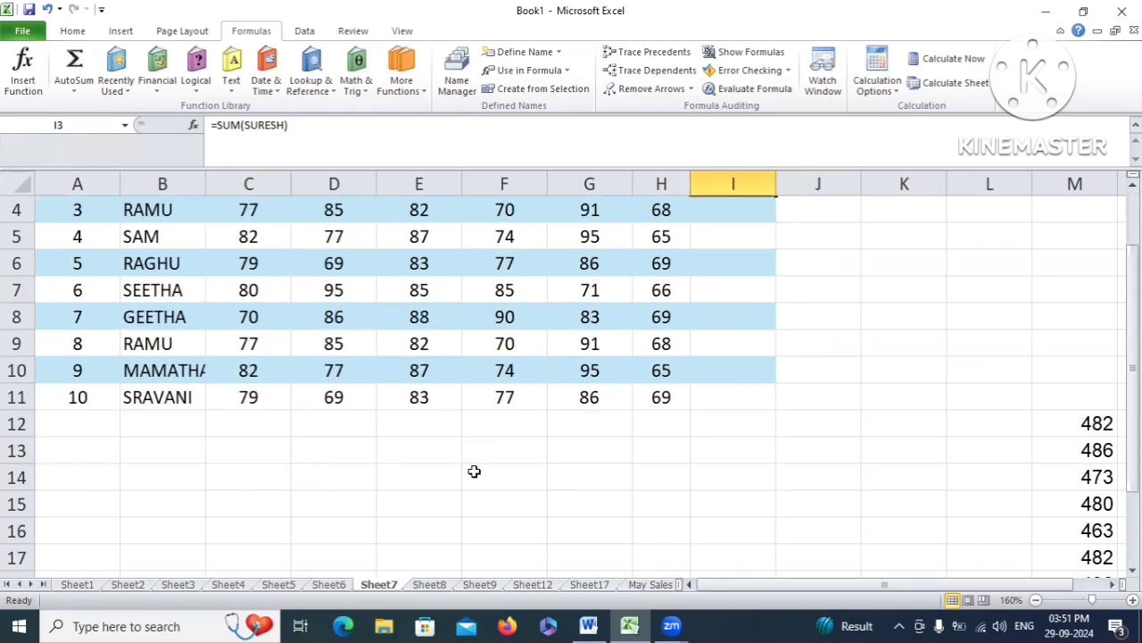
scroll(474, 471, "up", 1)
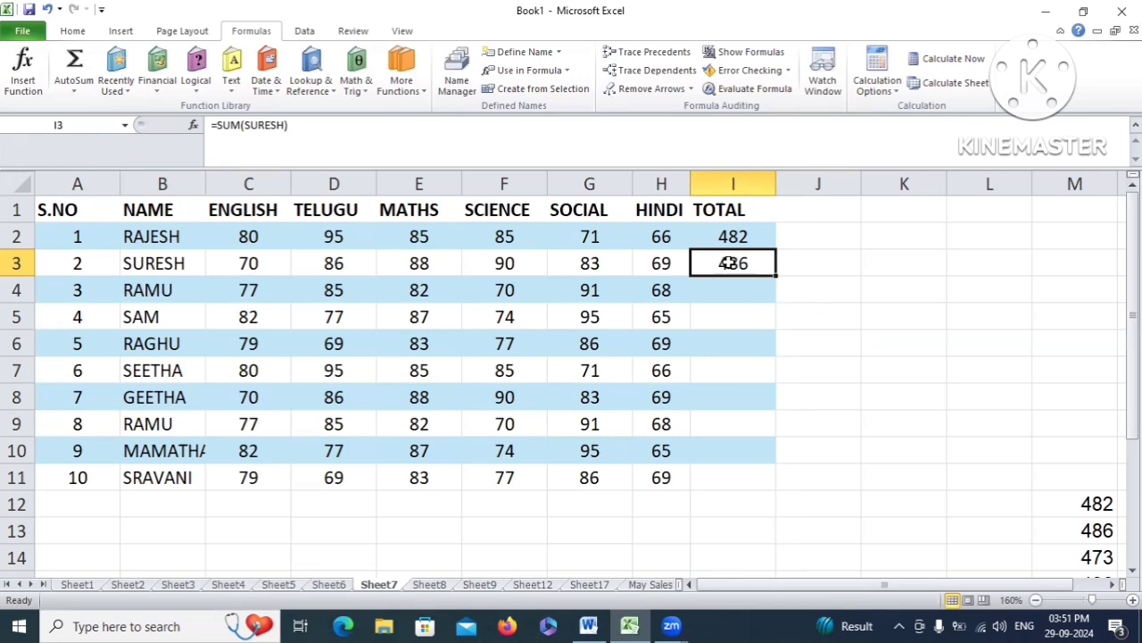
scroll(601, 459, "down", 1)
scroll(585, 471, "up", 1)
scroll(536, 478, "down", 1)
left_click(439, 482)
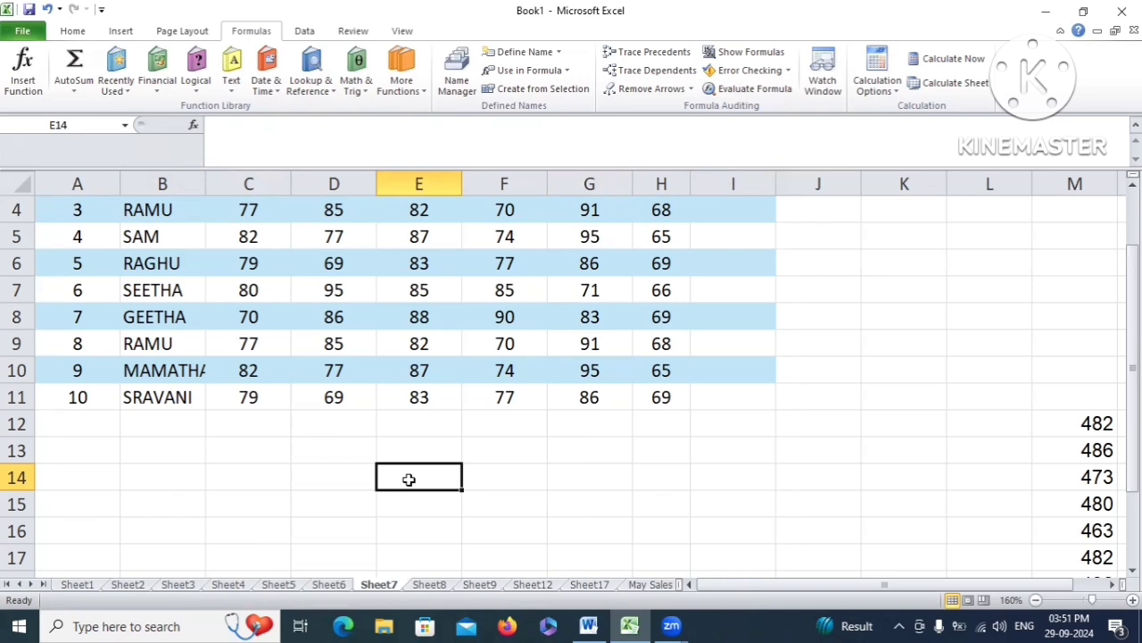
Enter the same SUM over the second student's named range in E14, again showing 486
type("=")
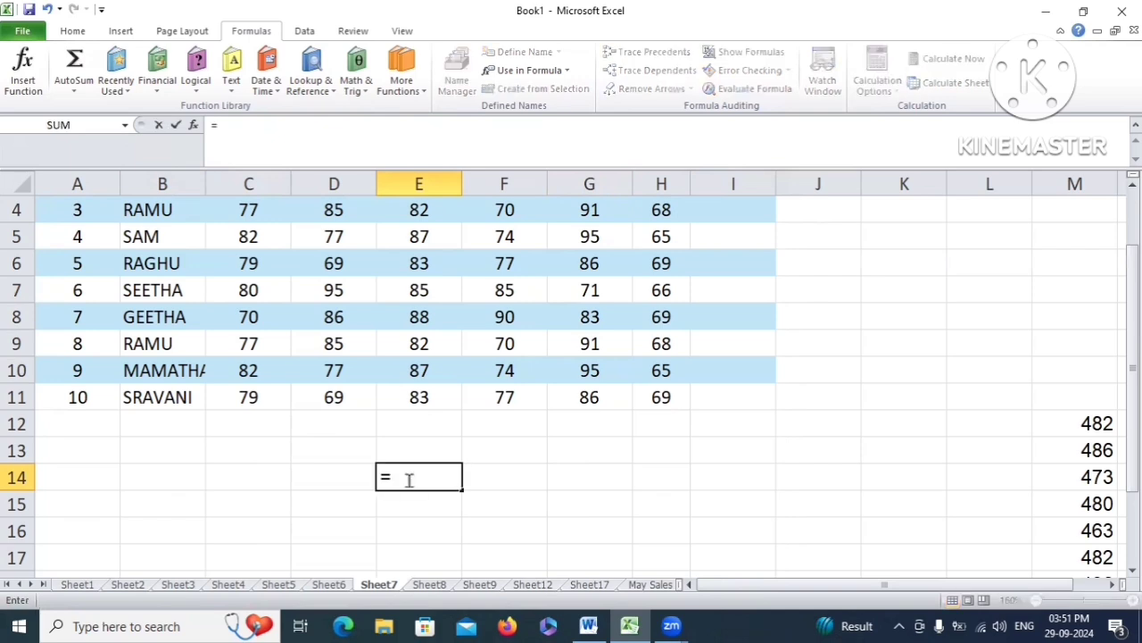
type("SUM(")
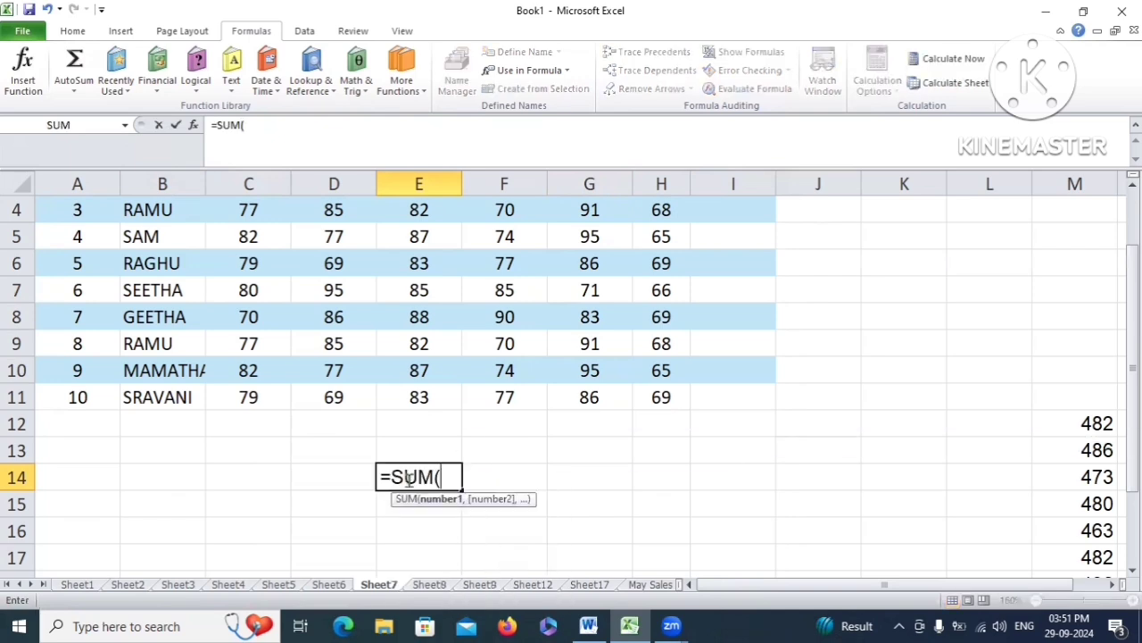
type("SURE")
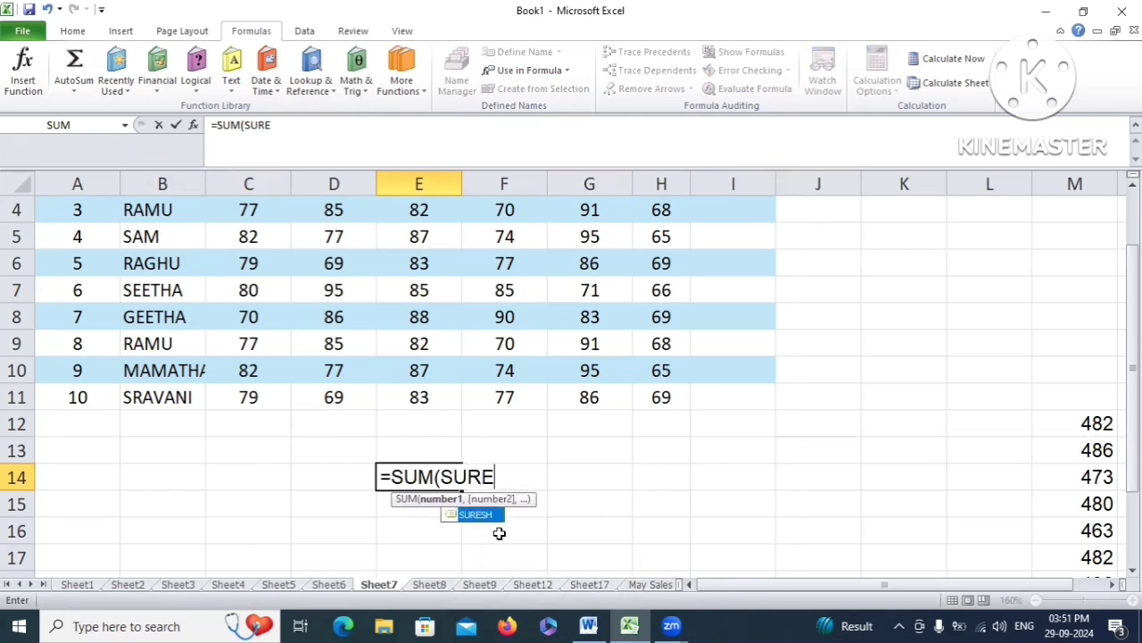
key("Tab")
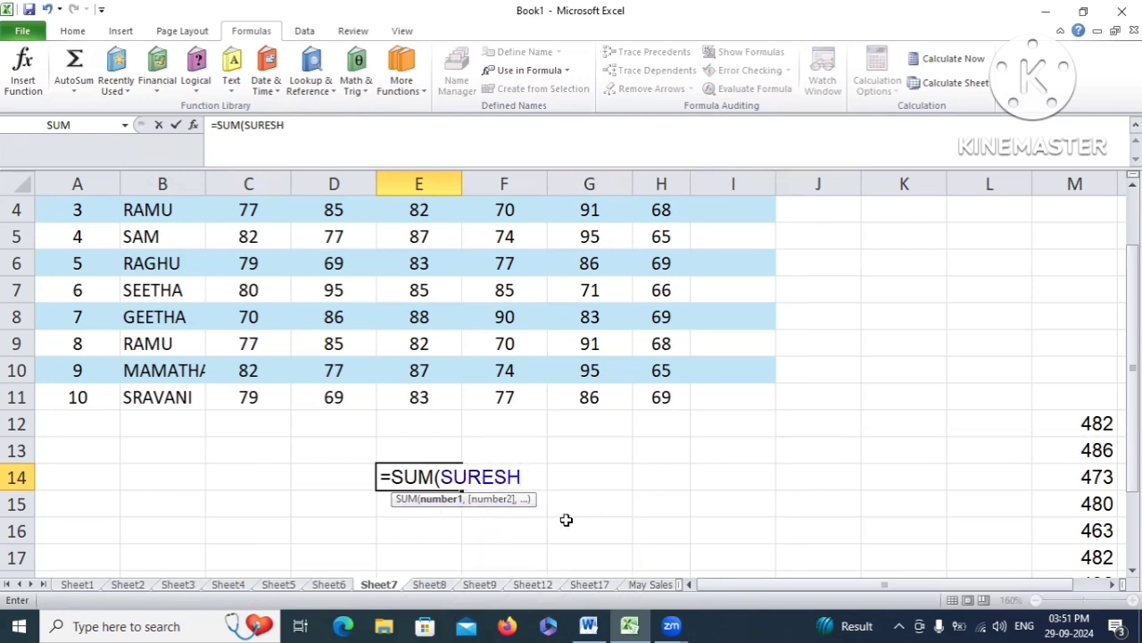
type(")")
key("Return")
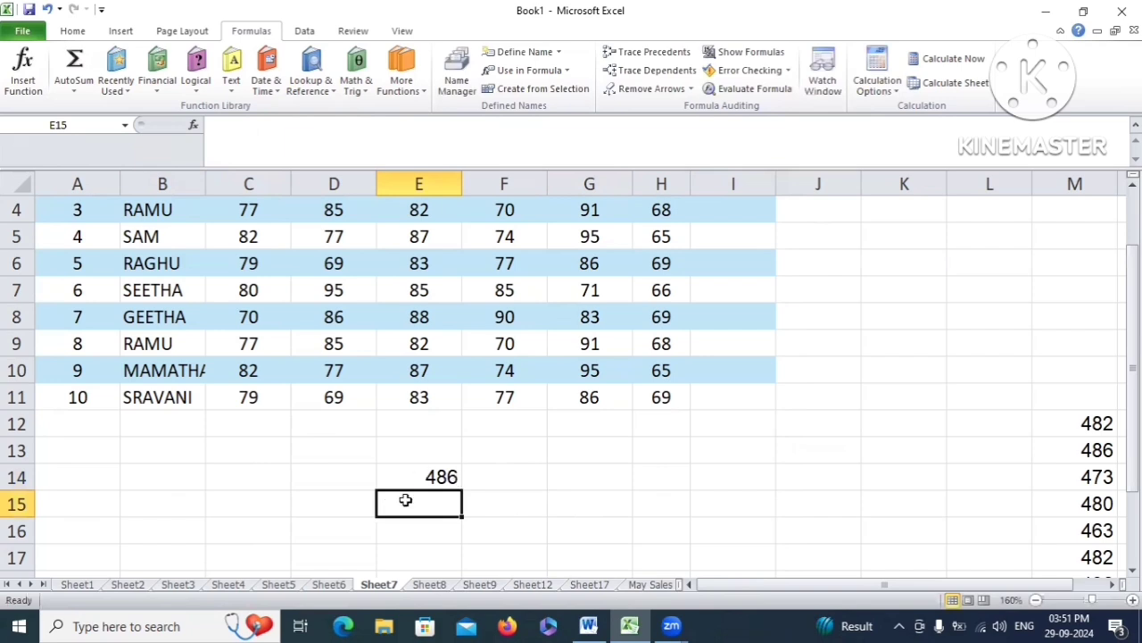
left_click(419, 475)
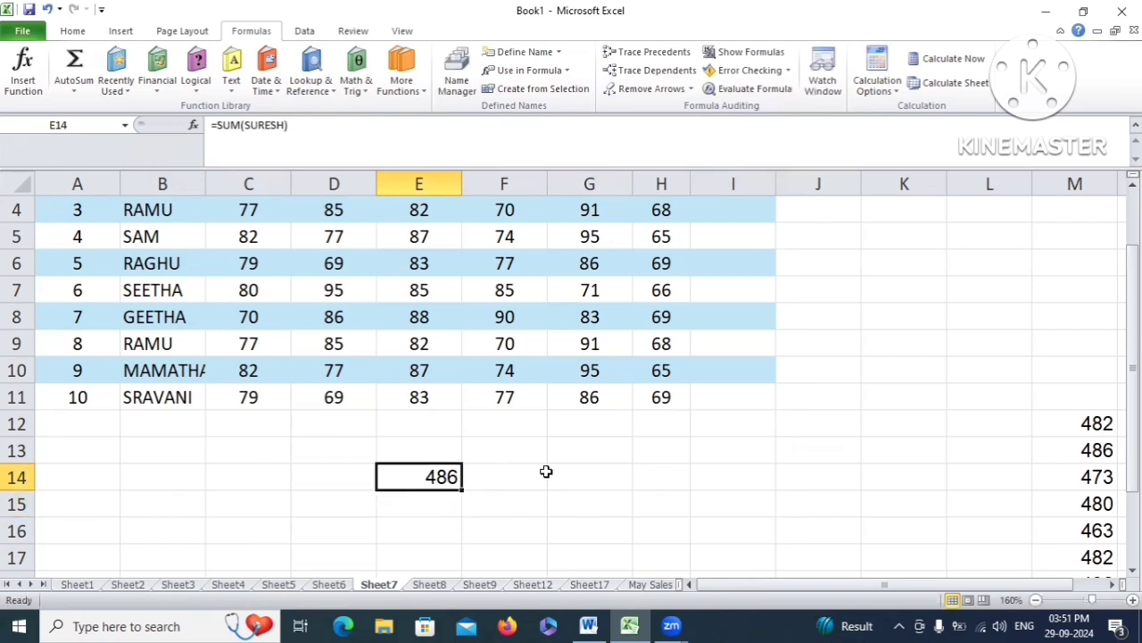
Compare the I3 and E14 totals and select C3:H3 to show the named range
scroll(546, 472, "up", 1)
left_click(725, 264)
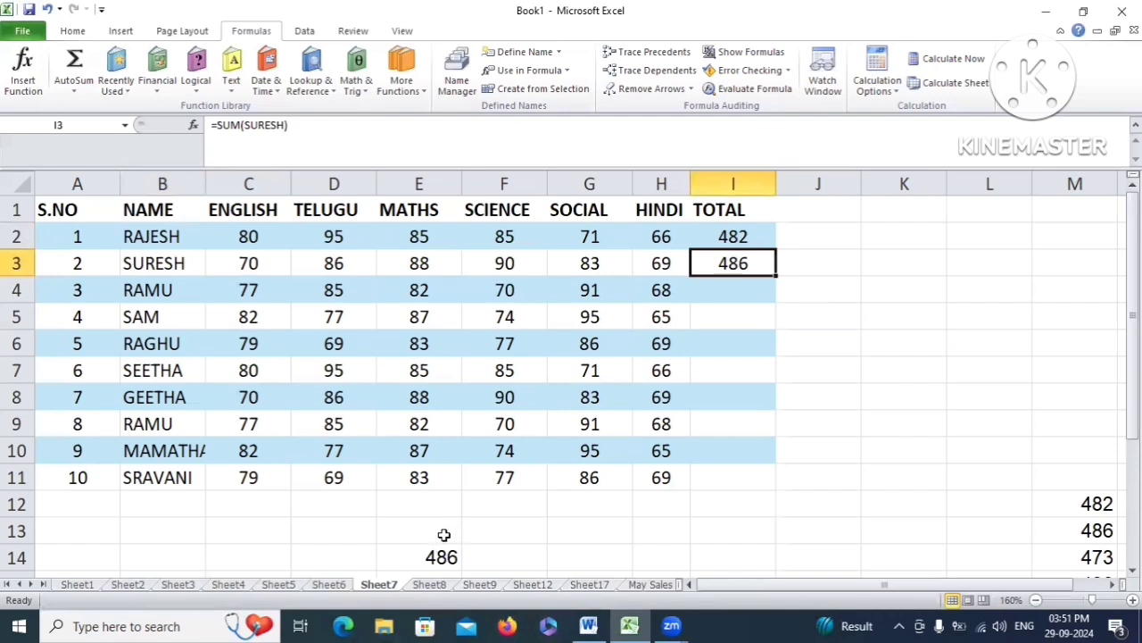
left_click(437, 555)
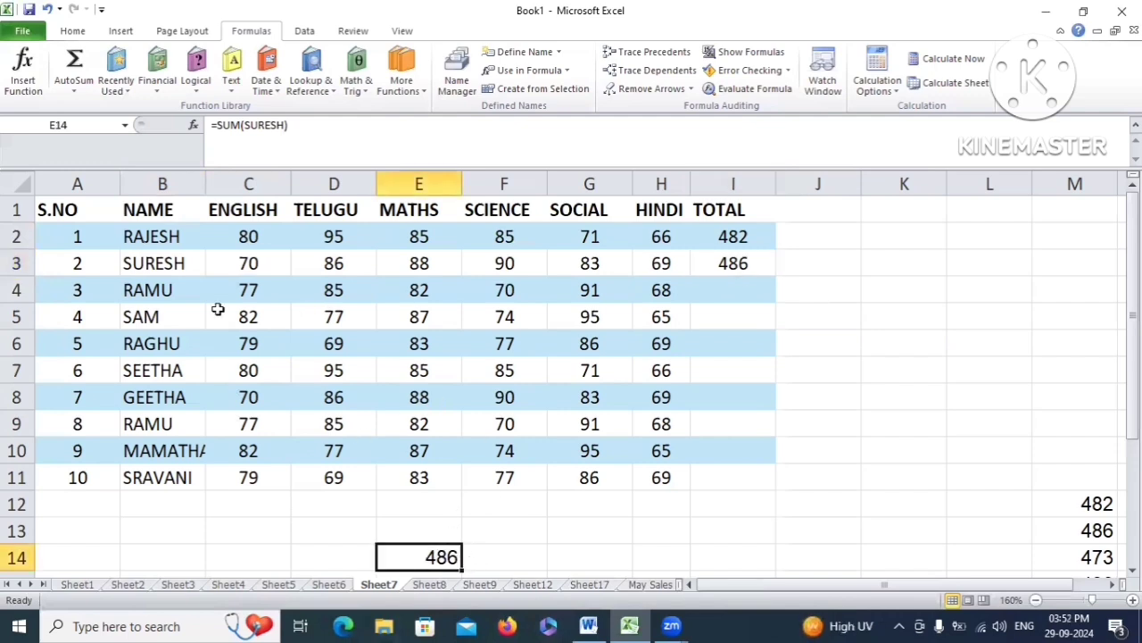
left_click_drag(250, 263, 660, 264)
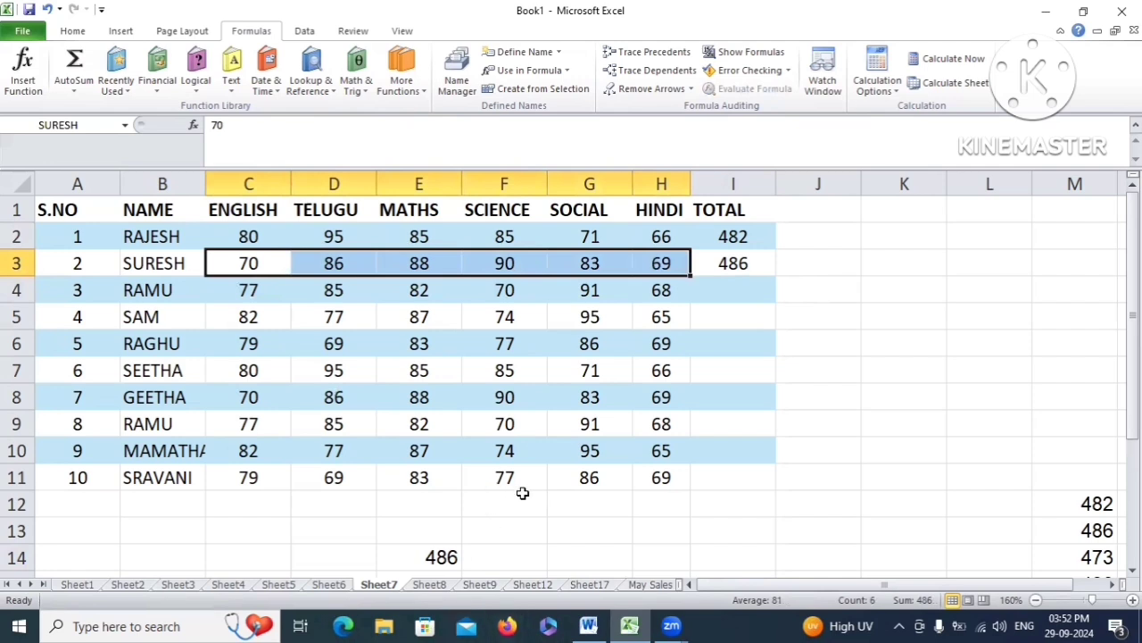
scroll(522, 493, "down", 1)
left_click(438, 476)
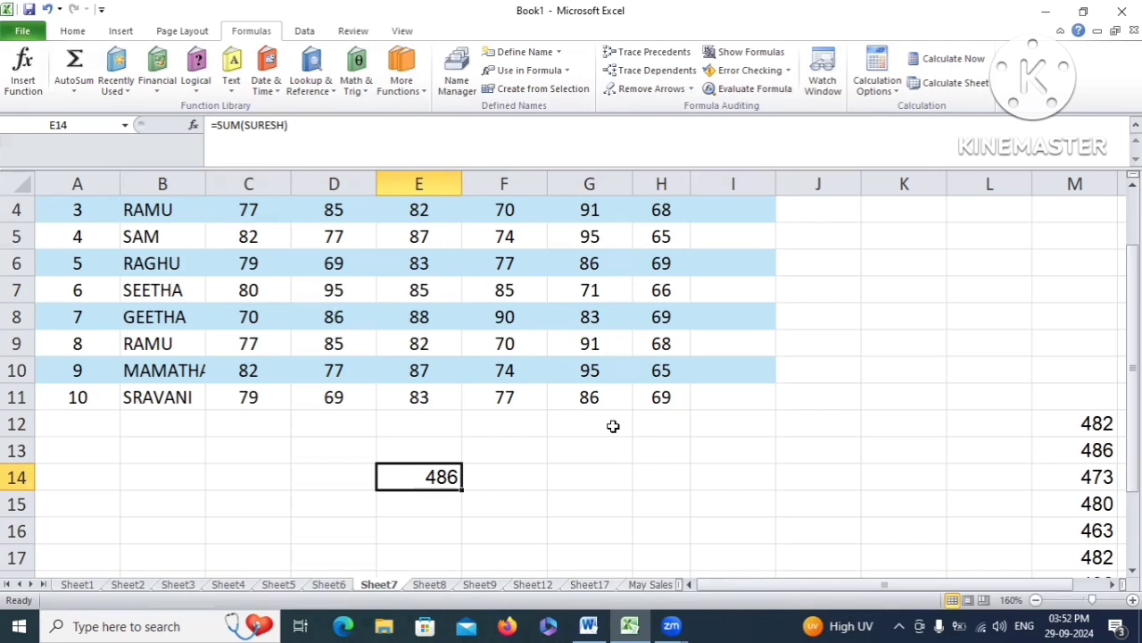
scroll(613, 429, "up", 1)
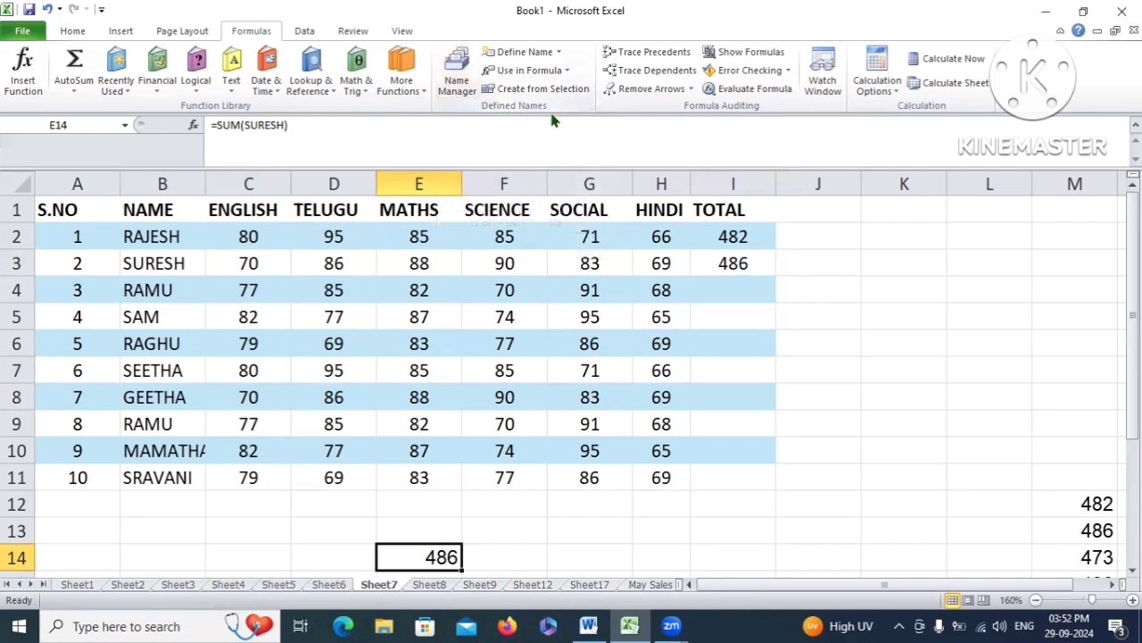
Inspect the first student's name in Name Manager's Edit Name window, cancelling without changes
left_click(455, 82)
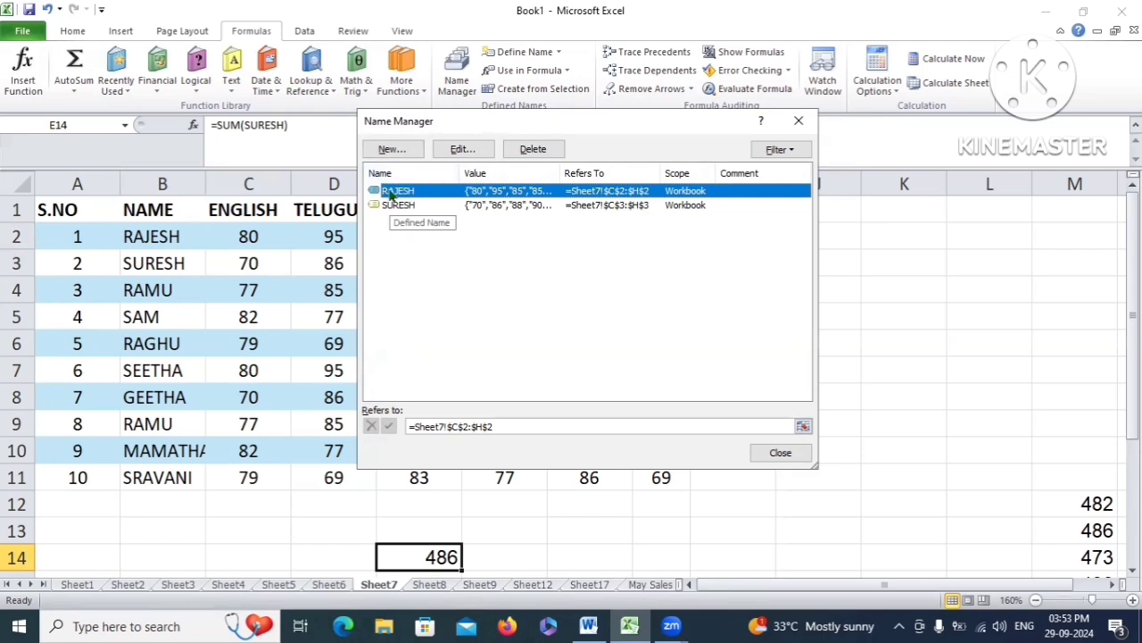
left_click(473, 152)
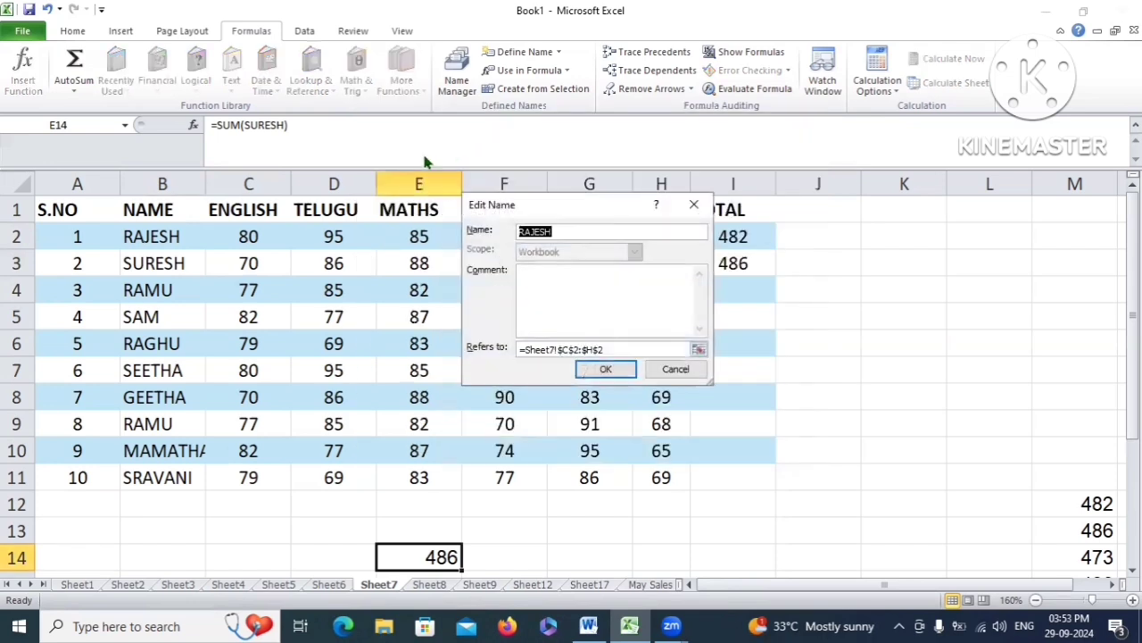
left_click_drag(587, 210, 450, 200)
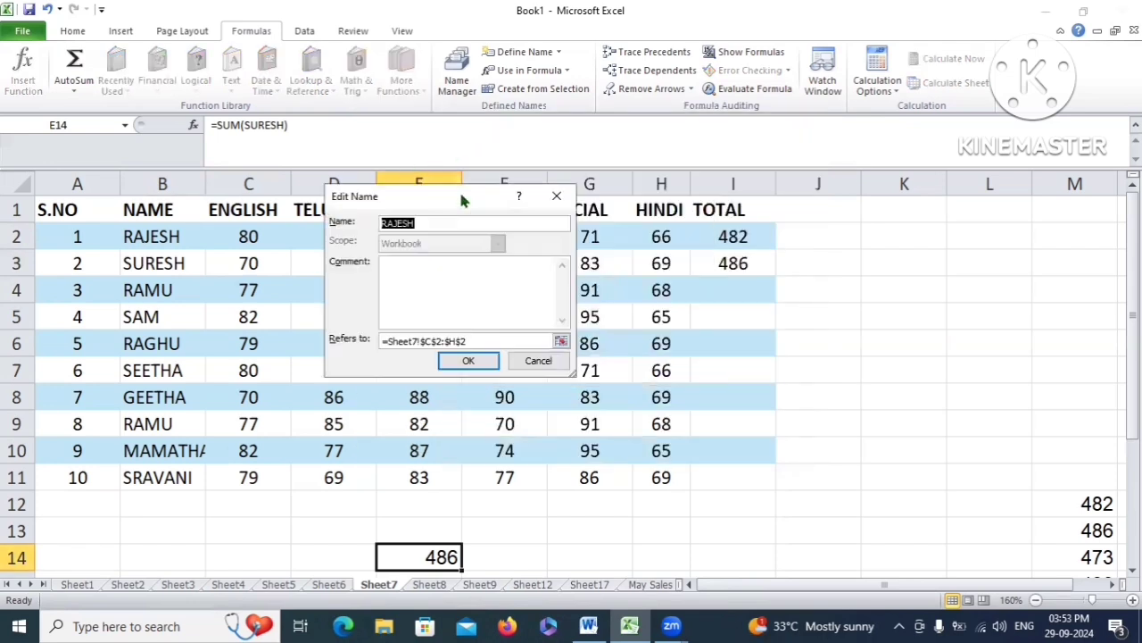
left_click(419, 223)
left_click(539, 360)
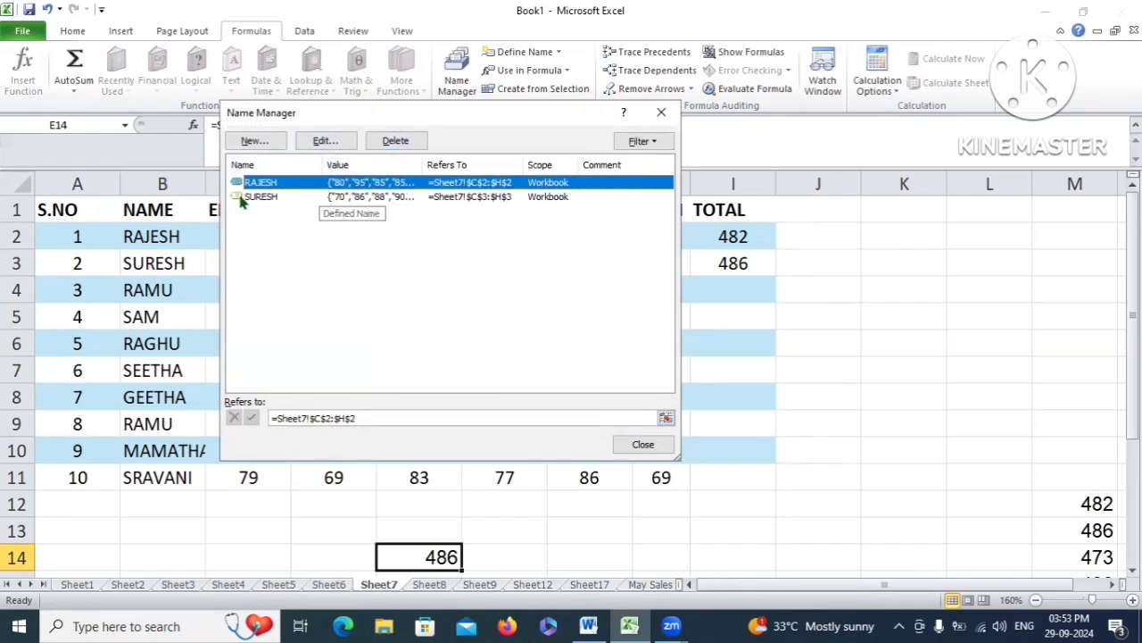
Delete the first student's defined name in Name Manager so I2 shows #NAME?
left_click(284, 196)
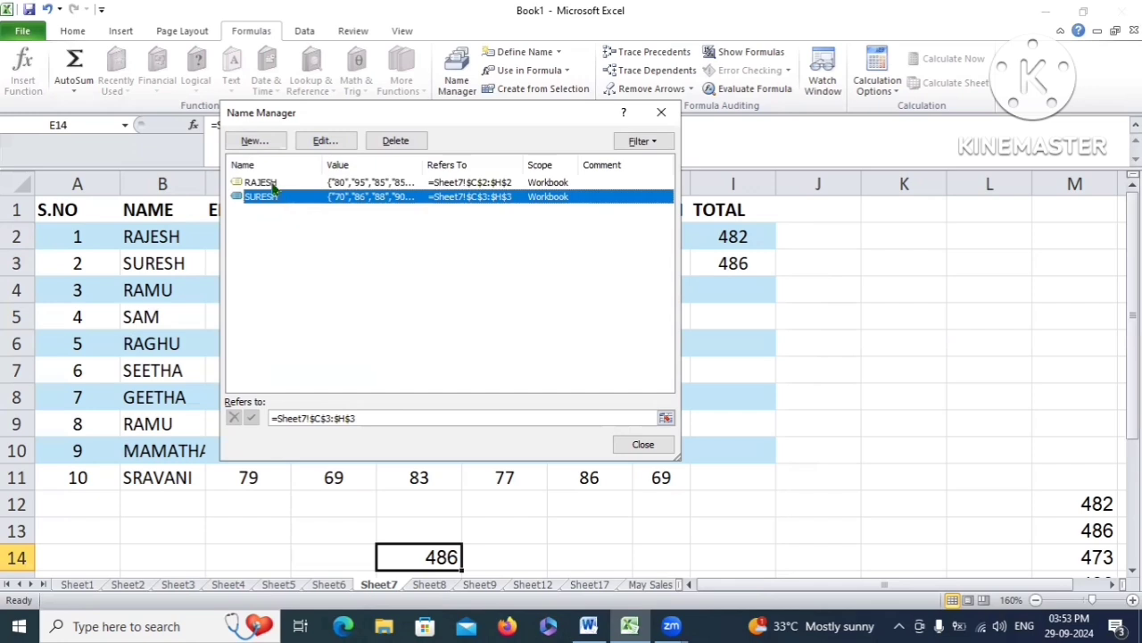
left_click(273, 184)
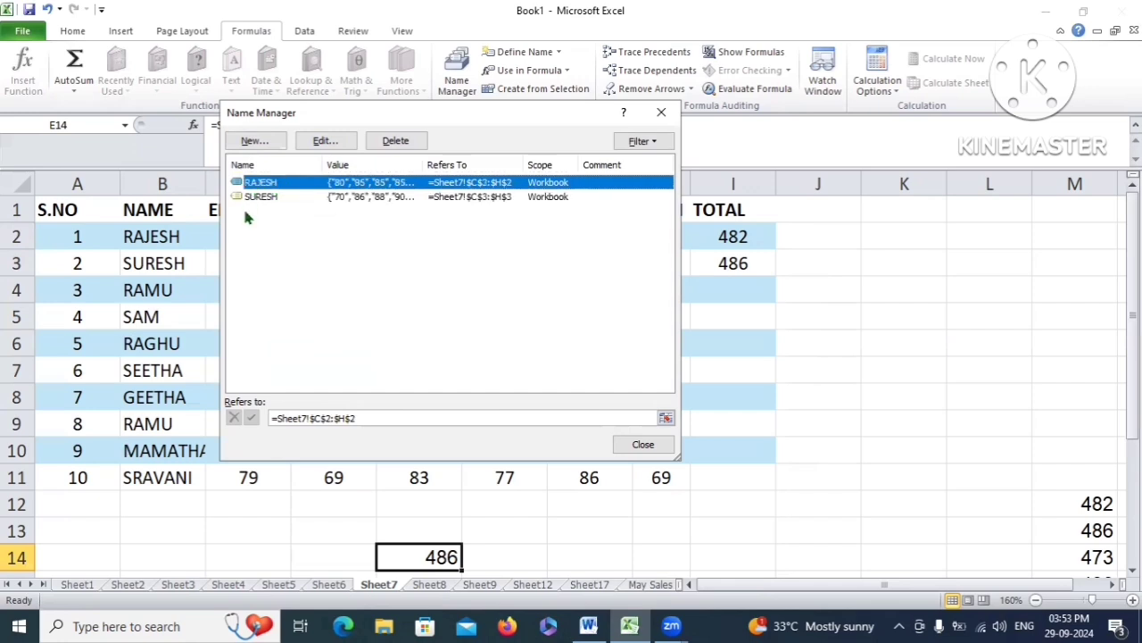
left_click(396, 141)
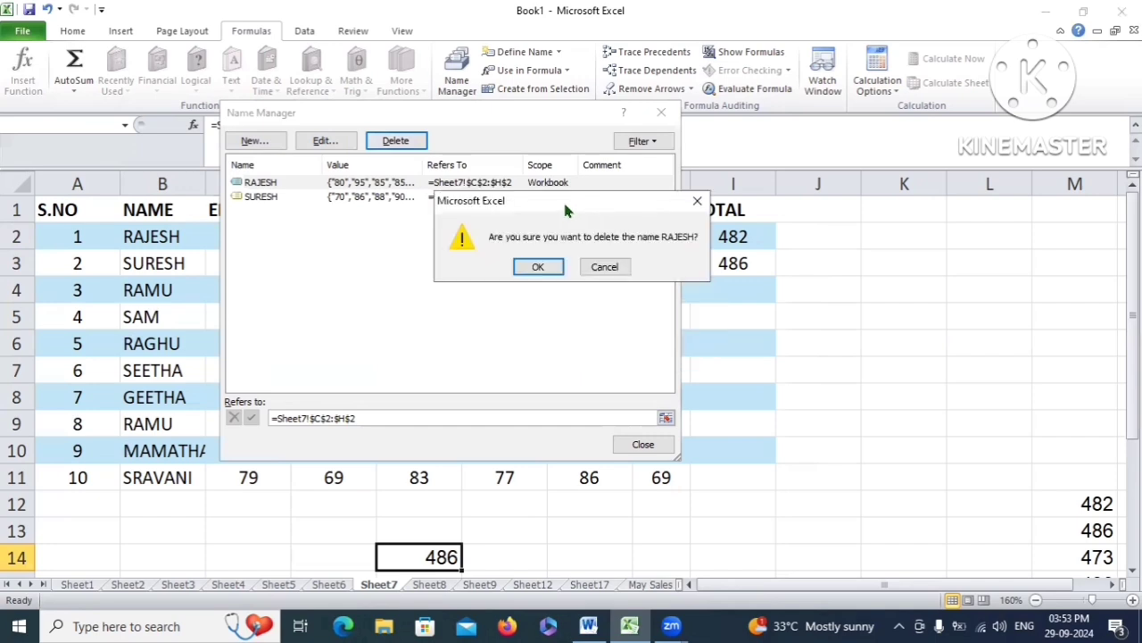
left_click(538, 266)
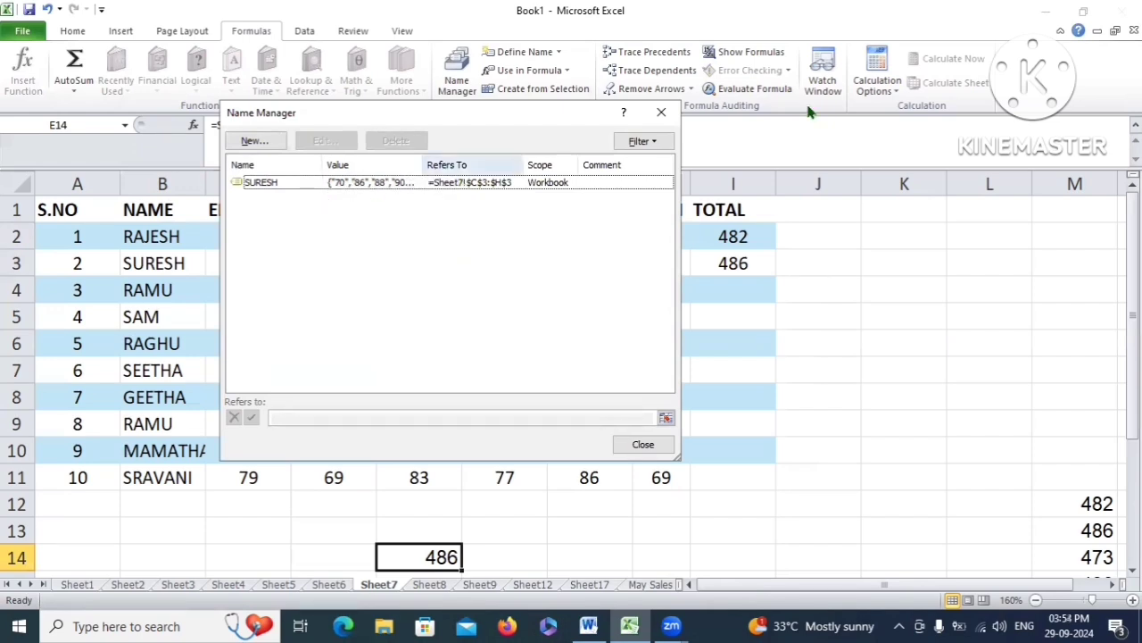
left_click(661, 112)
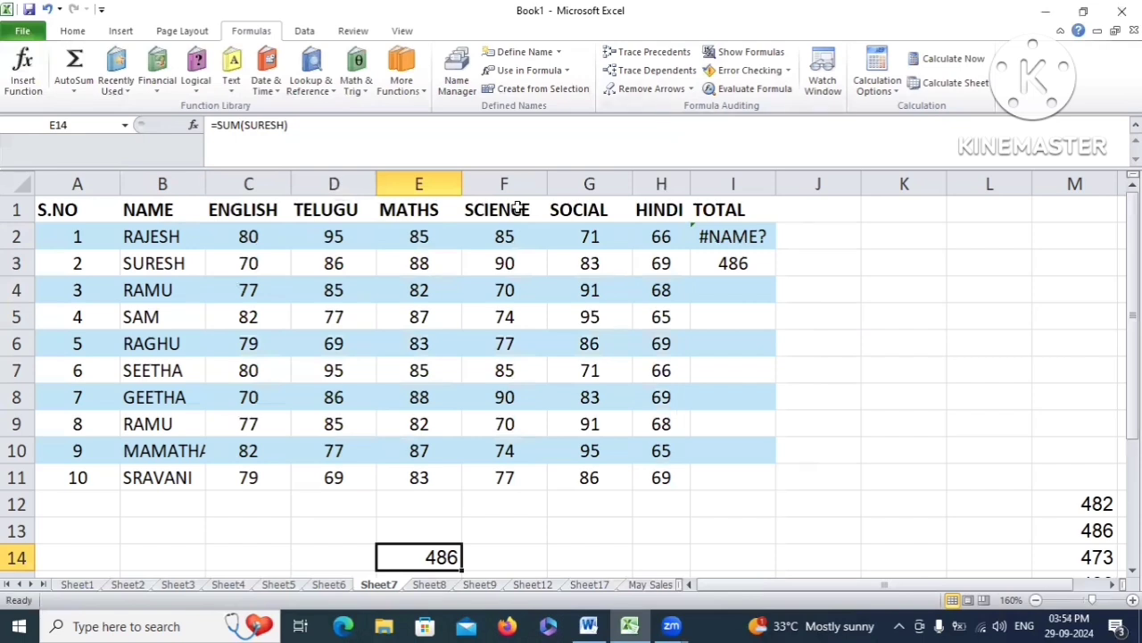
left_click(704, 237)
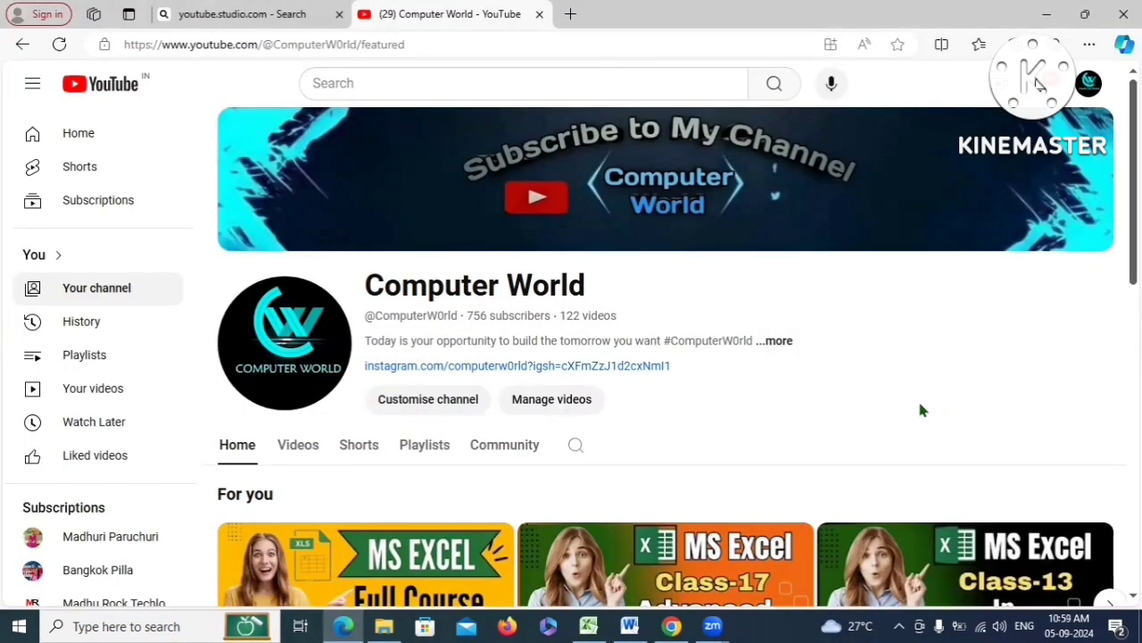
Browse the Computer World Videos tab, scrolling through the latest MS Excel and MS Word uploads
left_click_drag(596, 284, 332, 287)
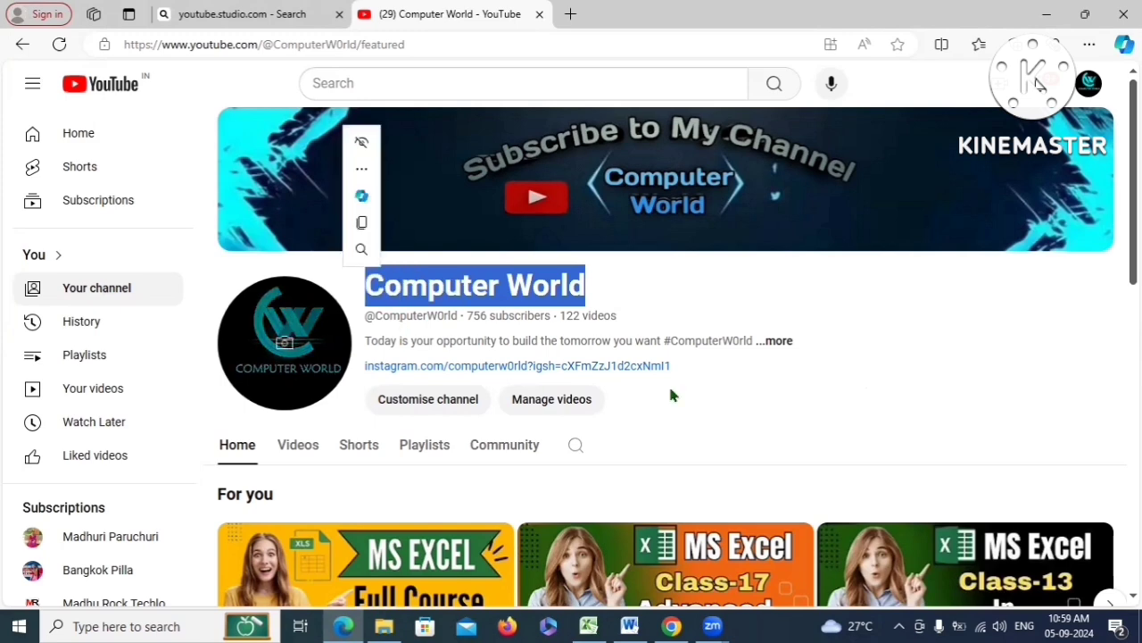
left_click(673, 396)
scroll(424, 478, "down", 3)
scroll(424, 477, "up", 3)
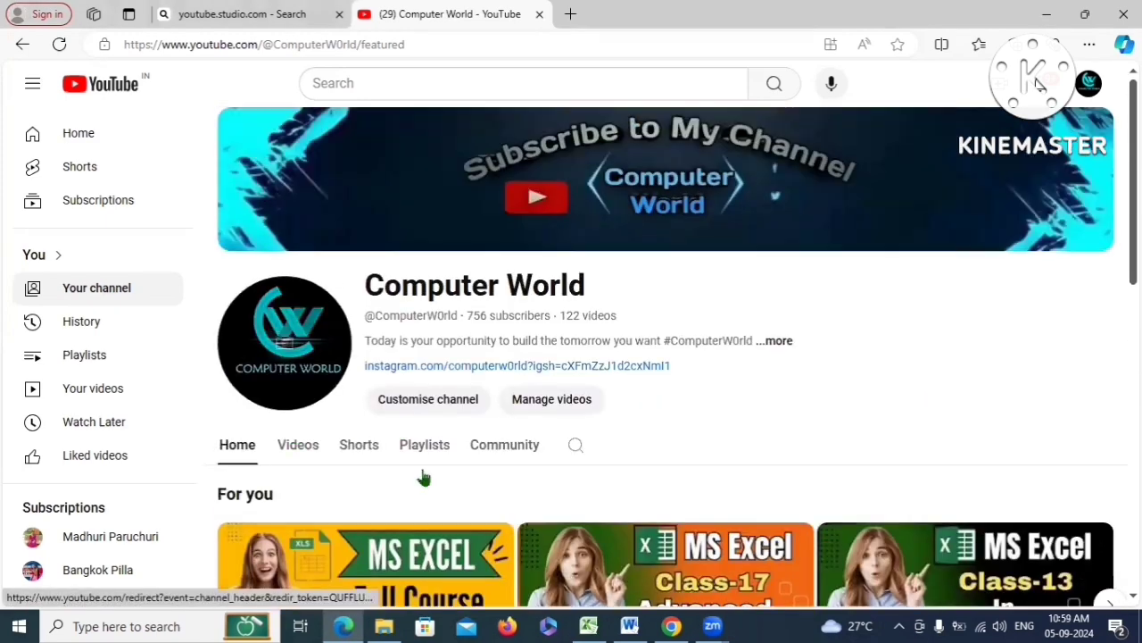
scroll(535, 451, "down", 1)
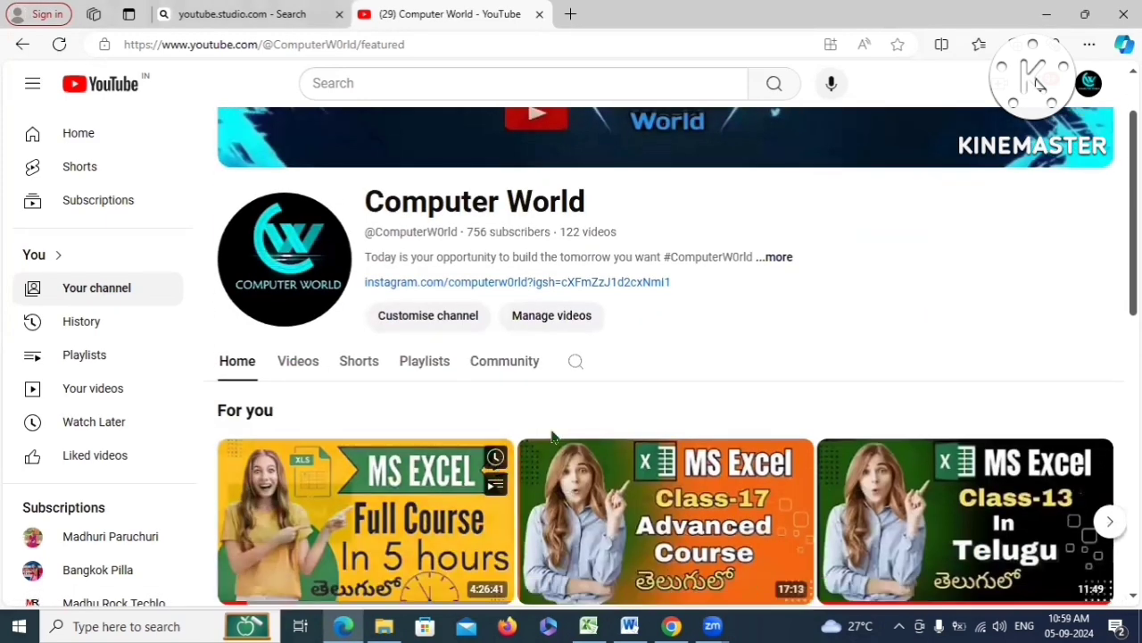
scroll(650, 452, "down", 3)
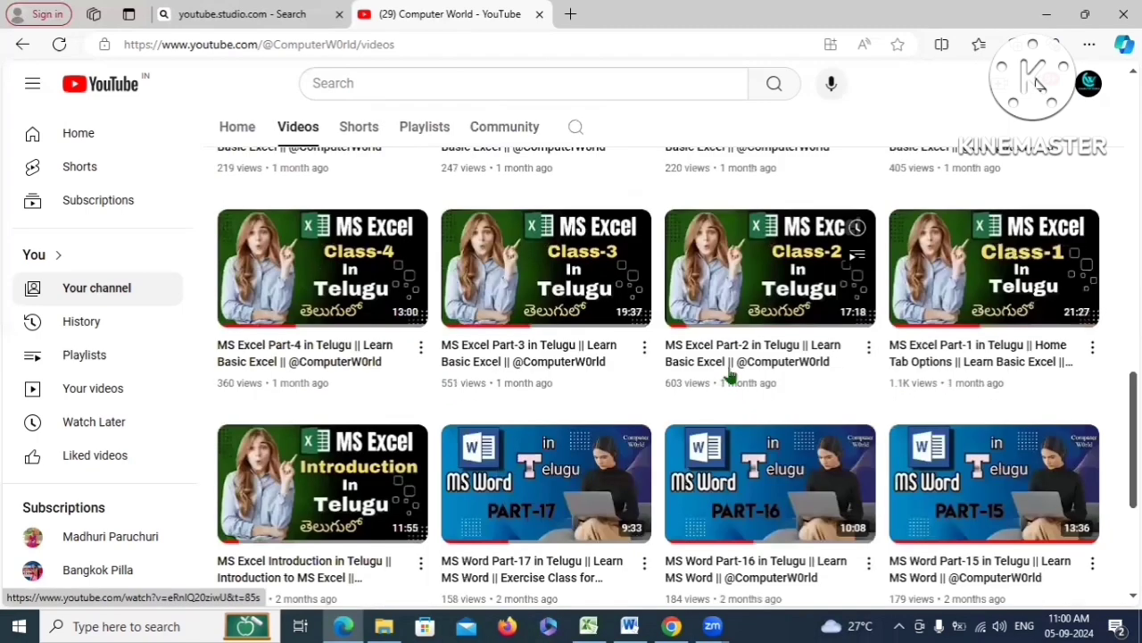
scroll(729, 377, "down", 3)
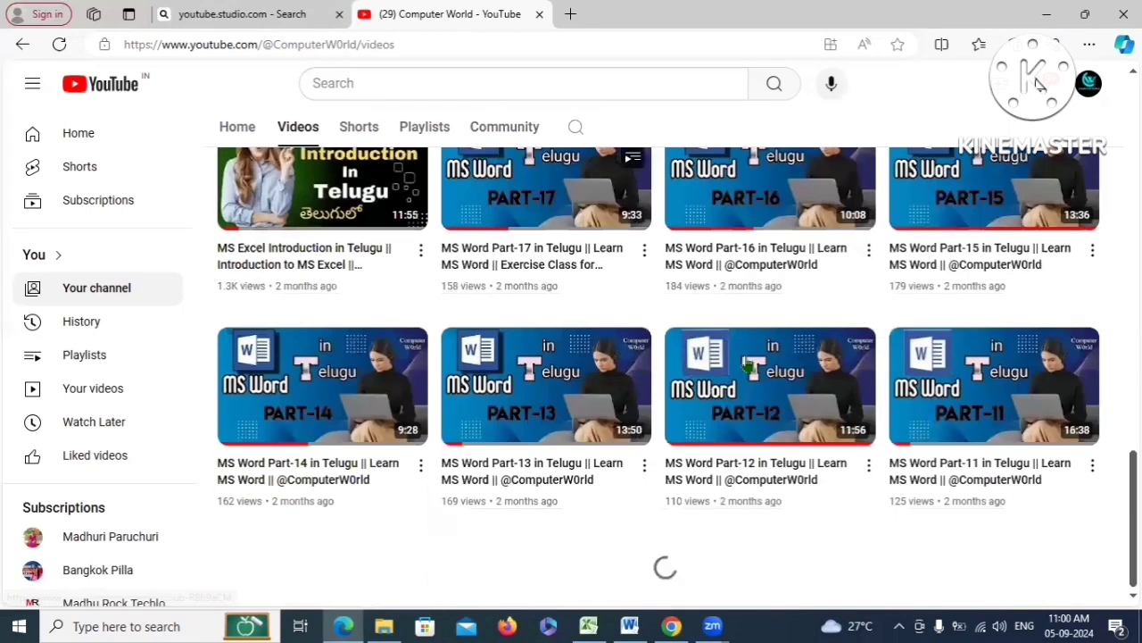
scroll(579, 335, "up", 4)
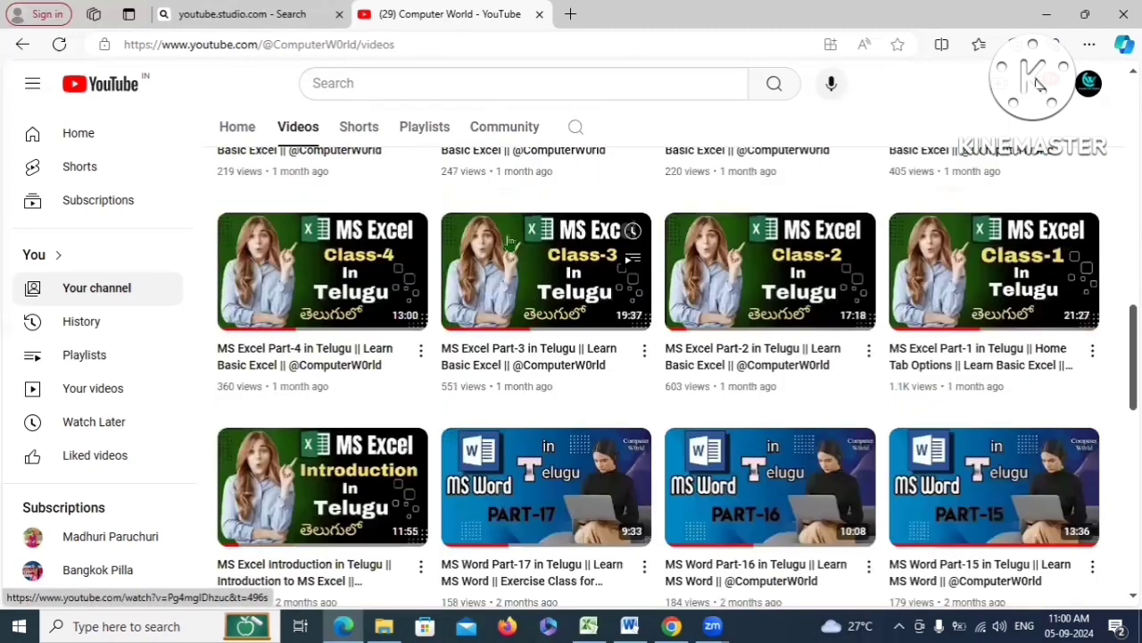
left_click(425, 128)
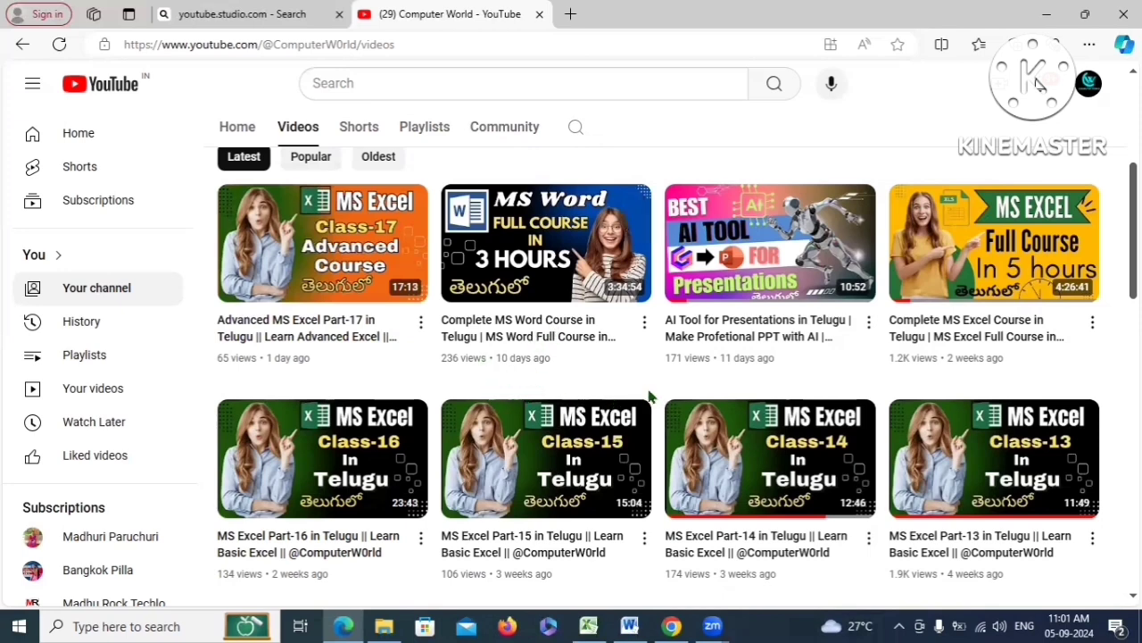
scroll(650, 396, "up", 5)
scroll(467, 402, "down", 1)
scroll(539, 416, "down", 3)
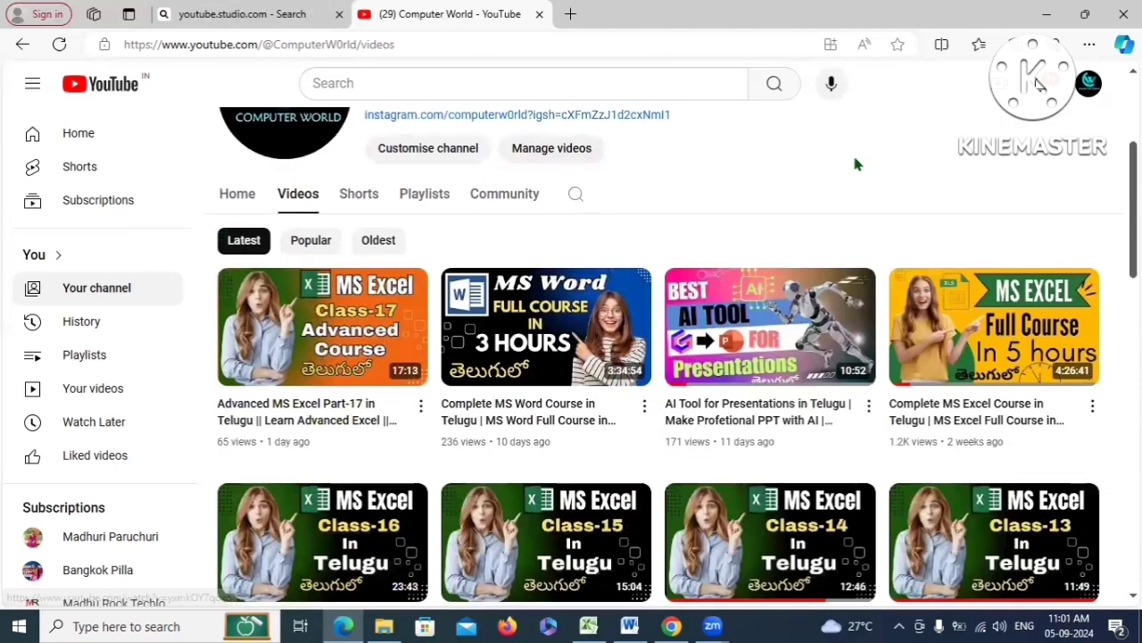
scroll(625, 196, "up", 4)
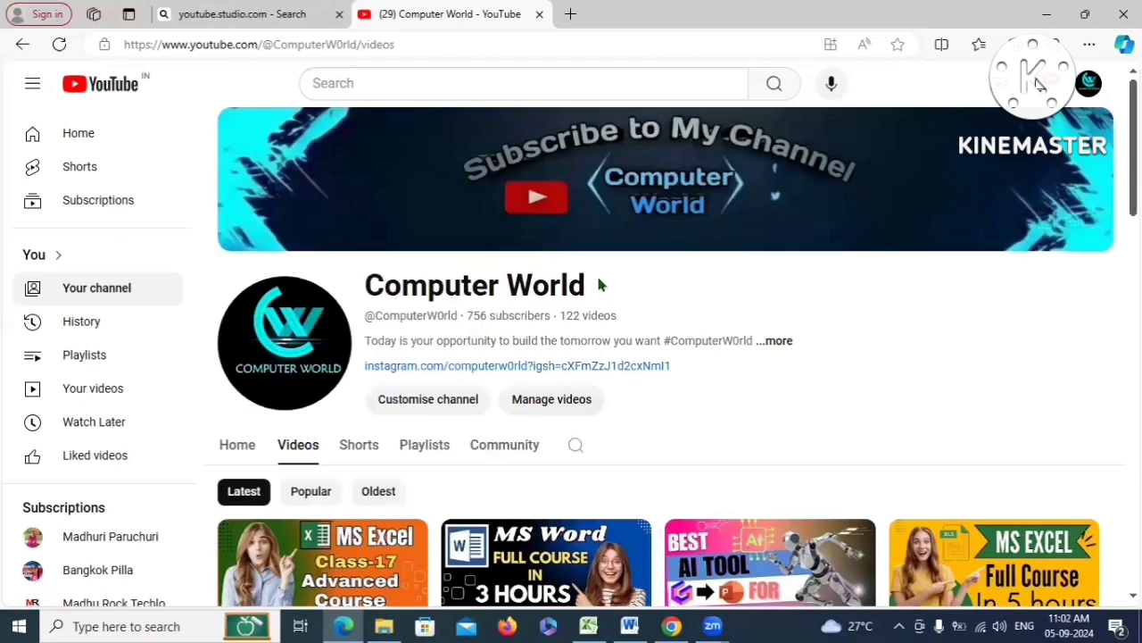
left_click_drag(600, 284, 348, 303)
left_click(730, 306)
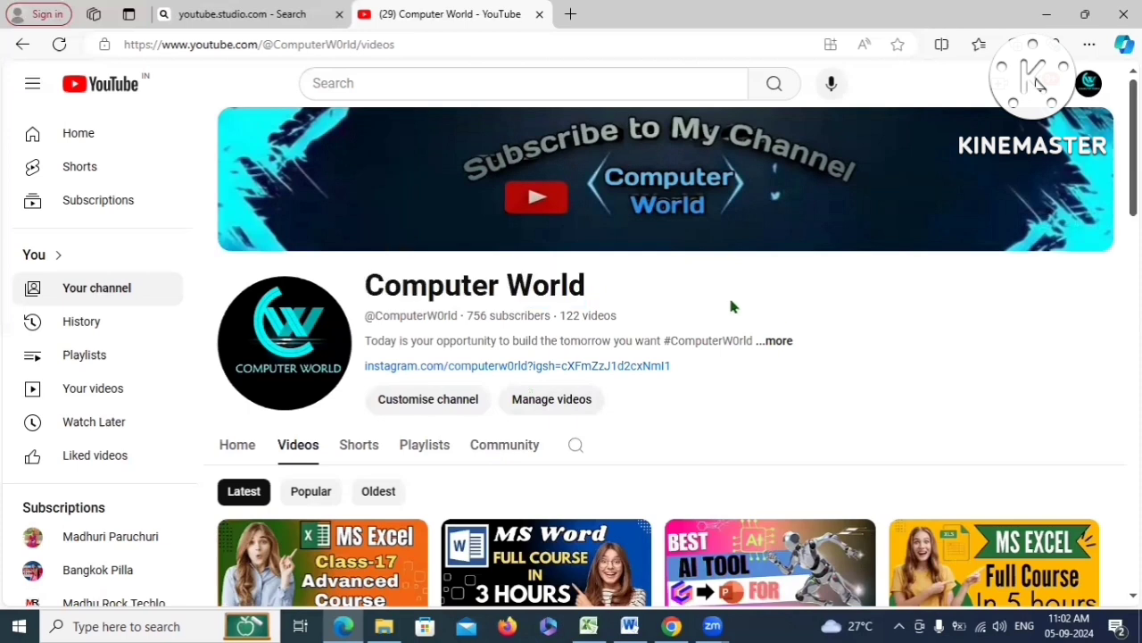